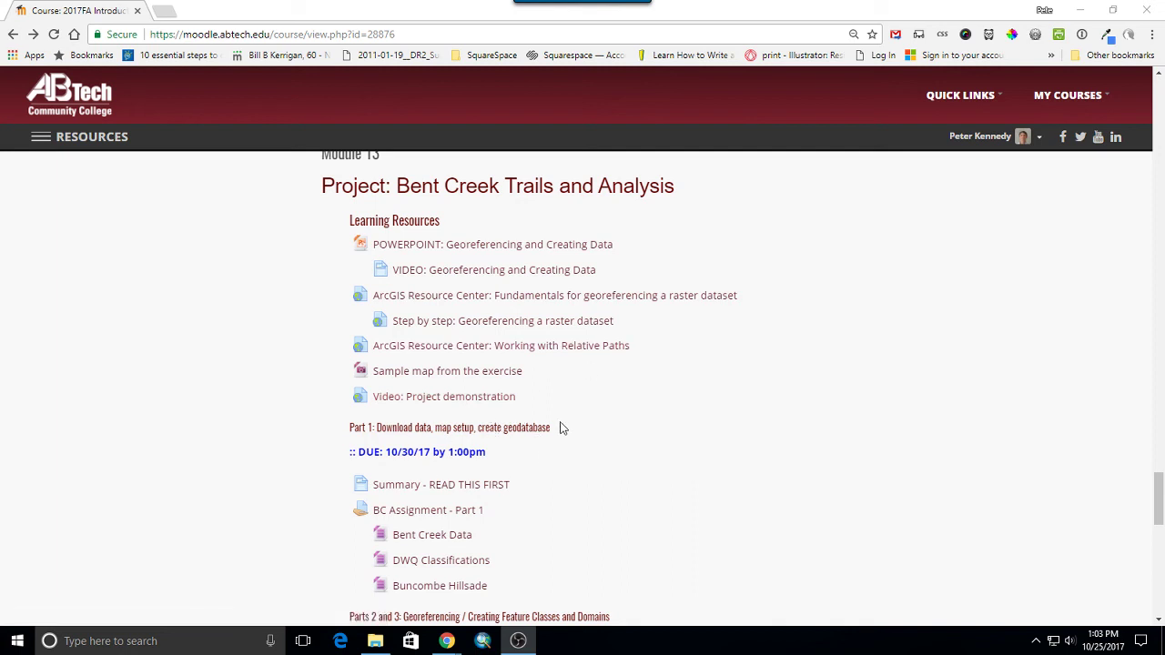
# Step: Create a new folder named BentCreek in Documents and open it
pyautogui.scroll(-3, 572, 470)
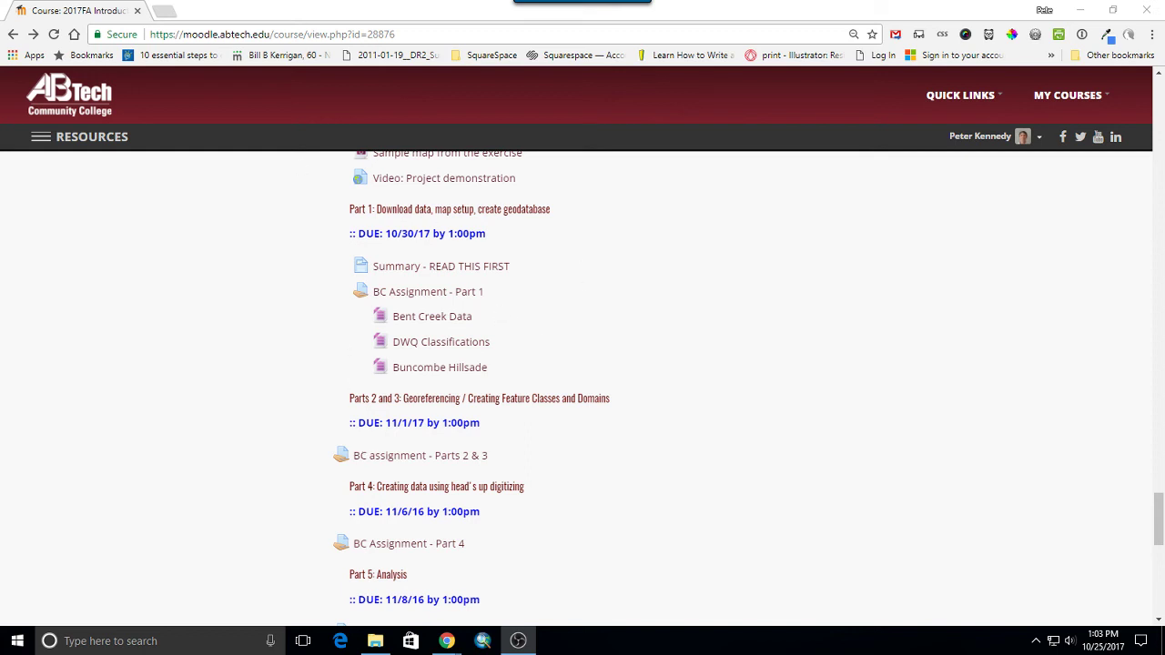
pyautogui.hotkey('alt', 'Tab')
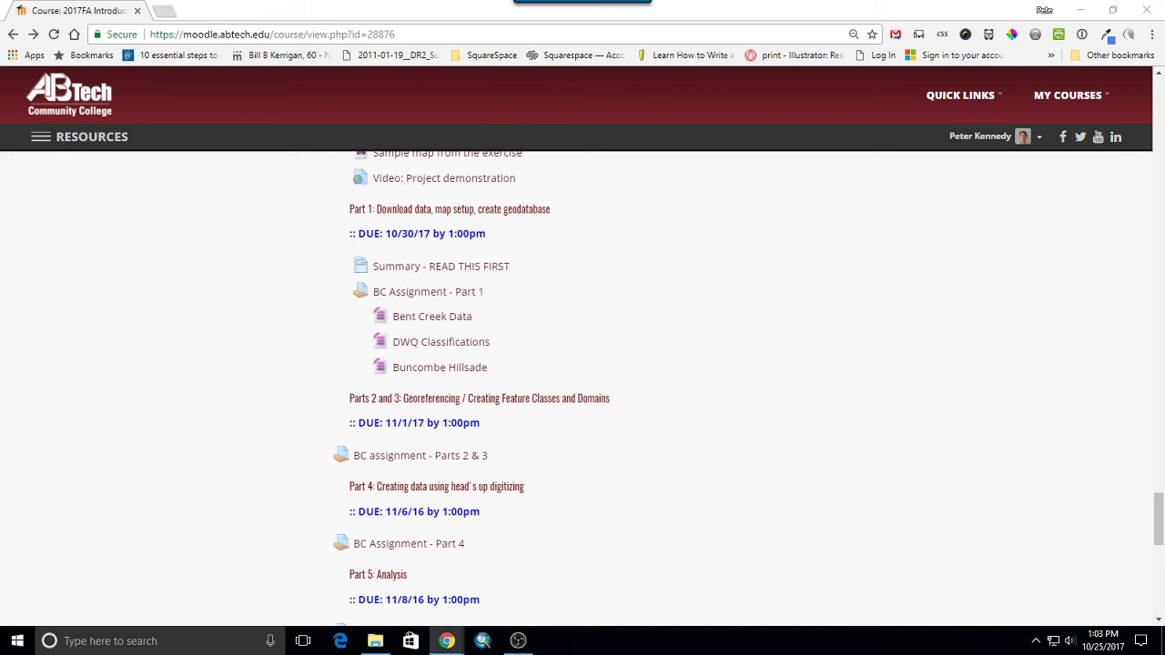
pyautogui.click(375, 641)
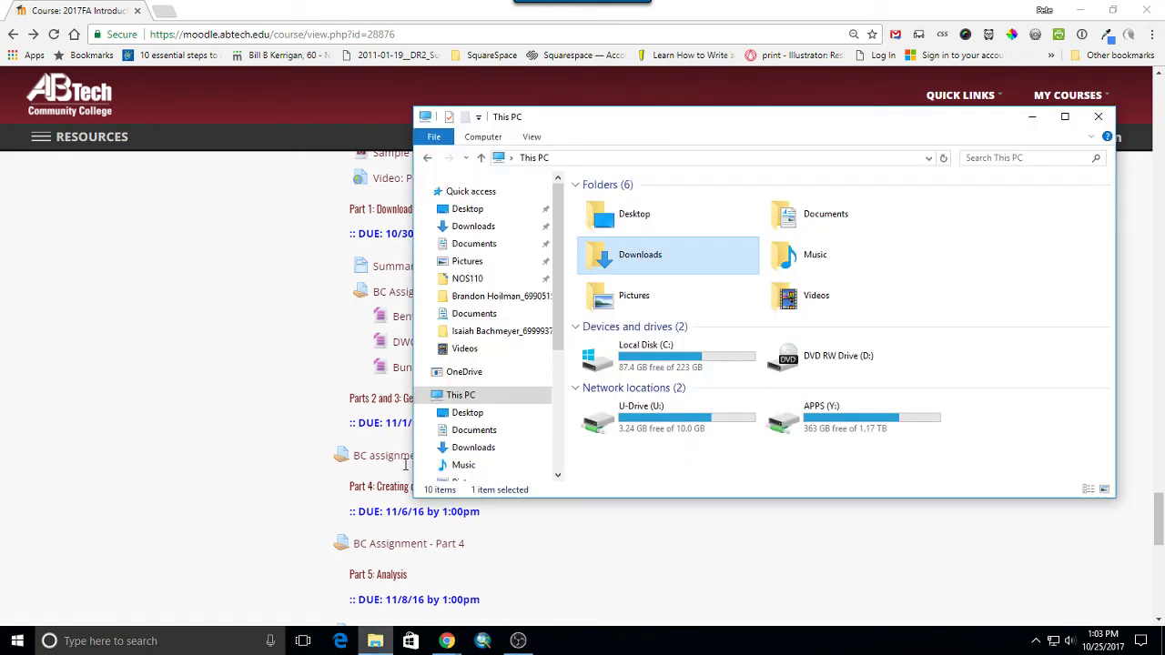
pyautogui.click(514, 244)
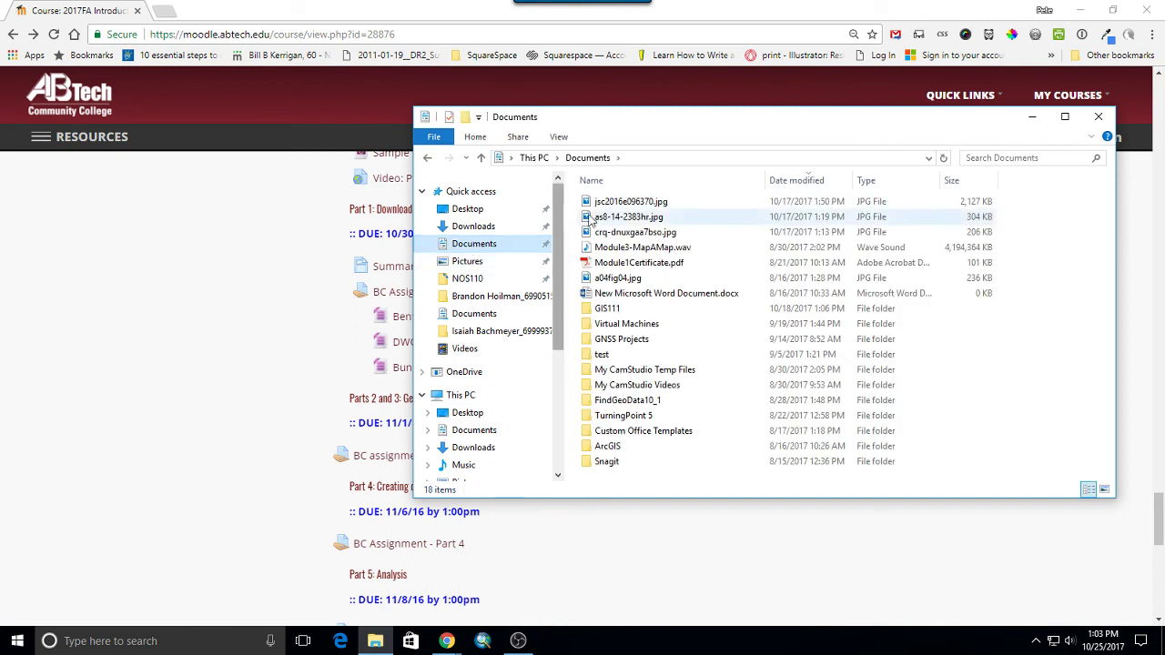
pyautogui.click(464, 118)
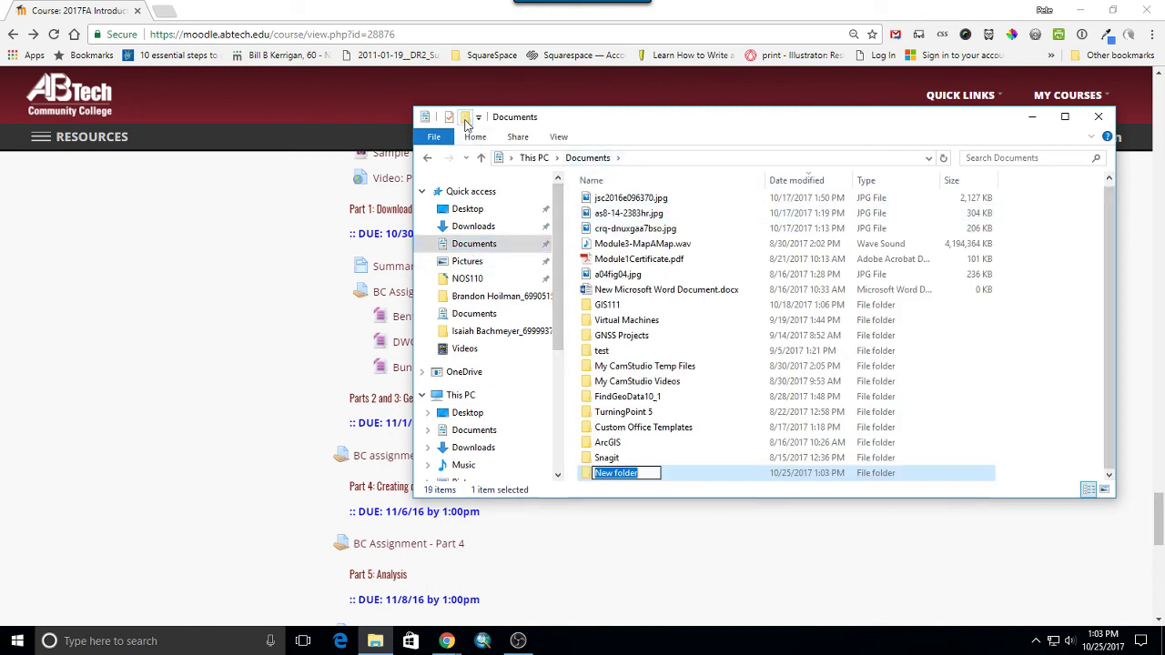
pyautogui.write('Bbe')
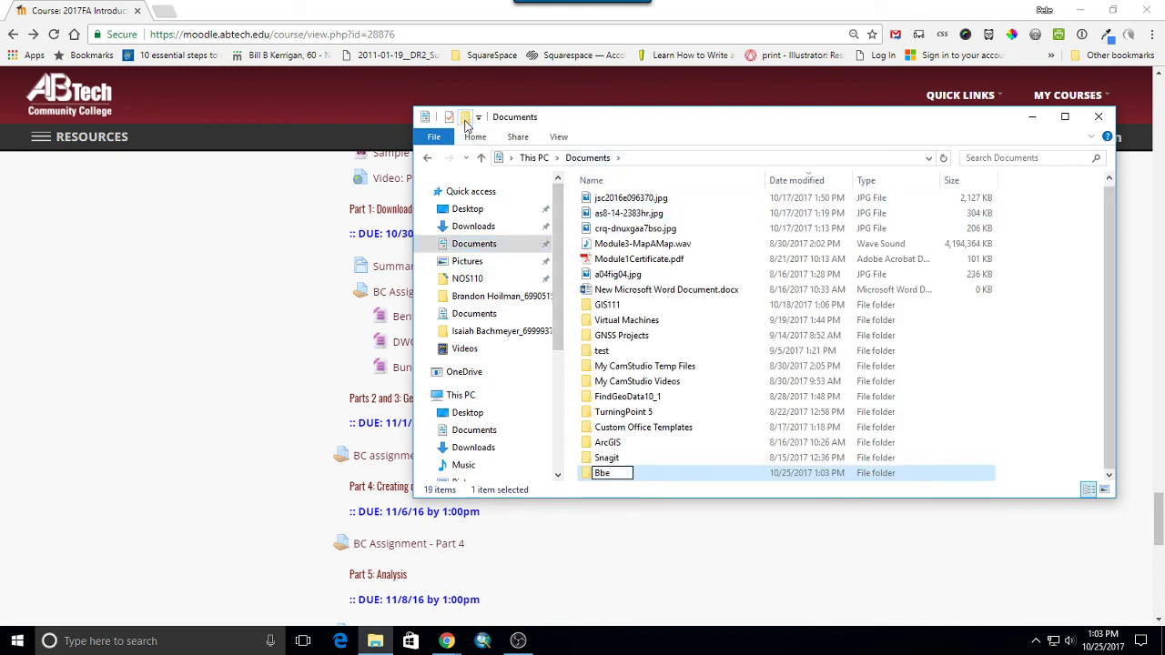
pyautogui.press('BackSpace')
pyautogui.press('BackSpace')
pyautogui.write('entCreek')
pyautogui.press('Return')
pyautogui.press('Return')
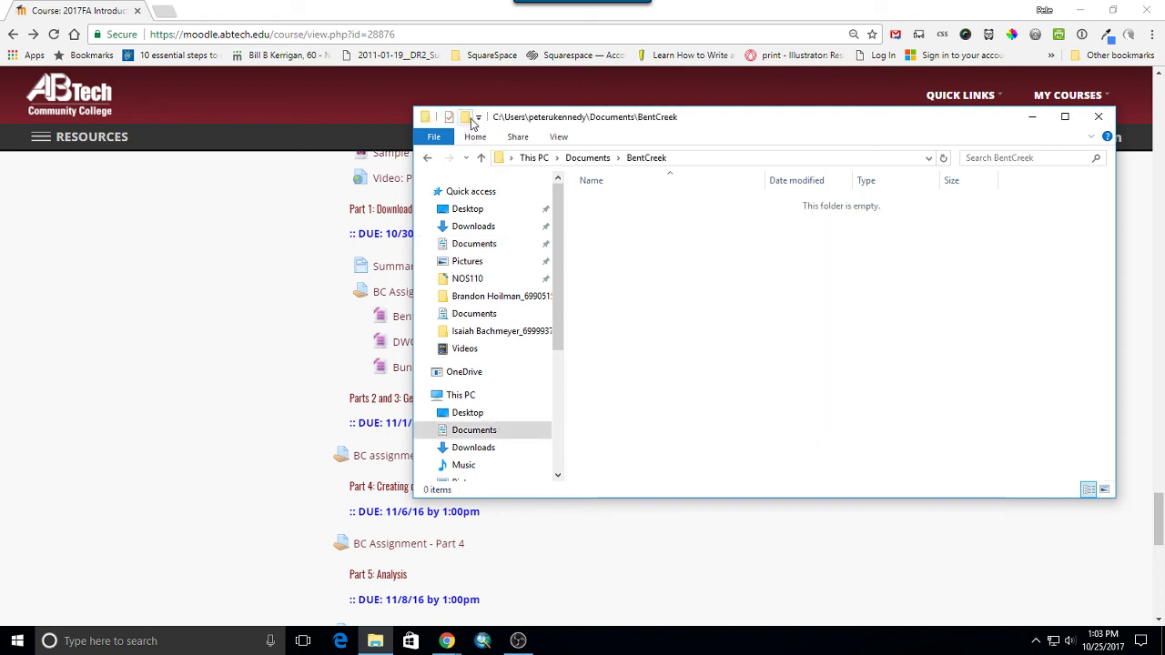
# Step: Add new subfolders in BentCreek and name them Documentation and Map_Export
pyautogui.click(465, 117)
pyautogui.click(467, 118)
pyautogui.click(468, 118)
pyautogui.click(468, 117)
pyautogui.click(602, 203)
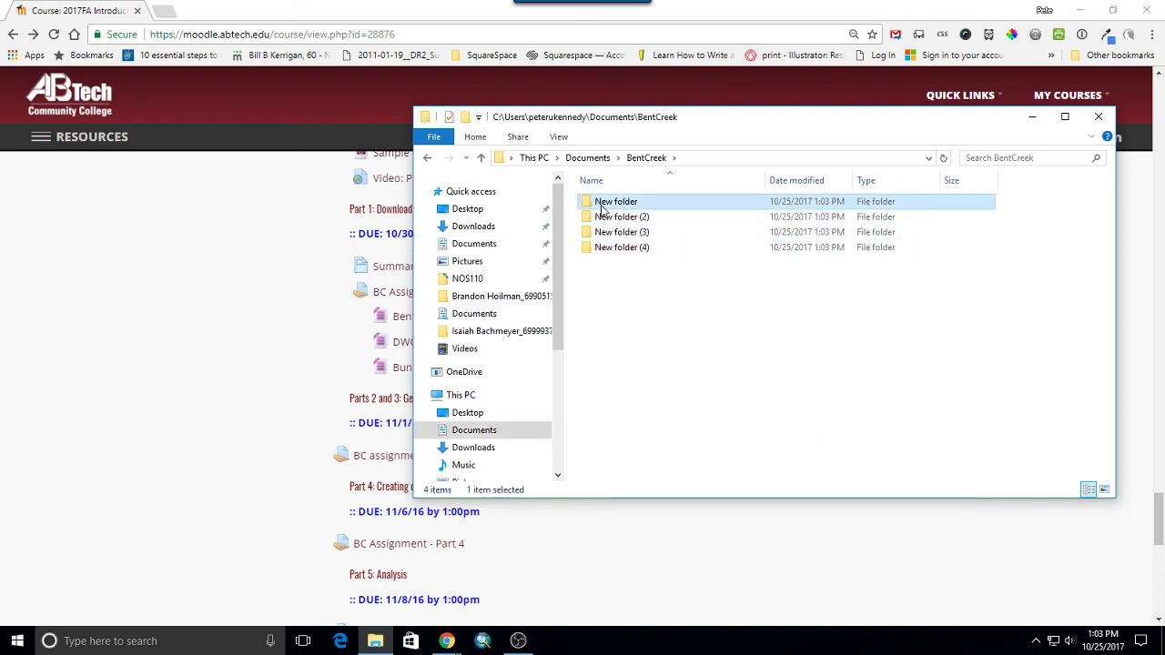
pyautogui.click(606, 204)
pyautogui.write('Doc')
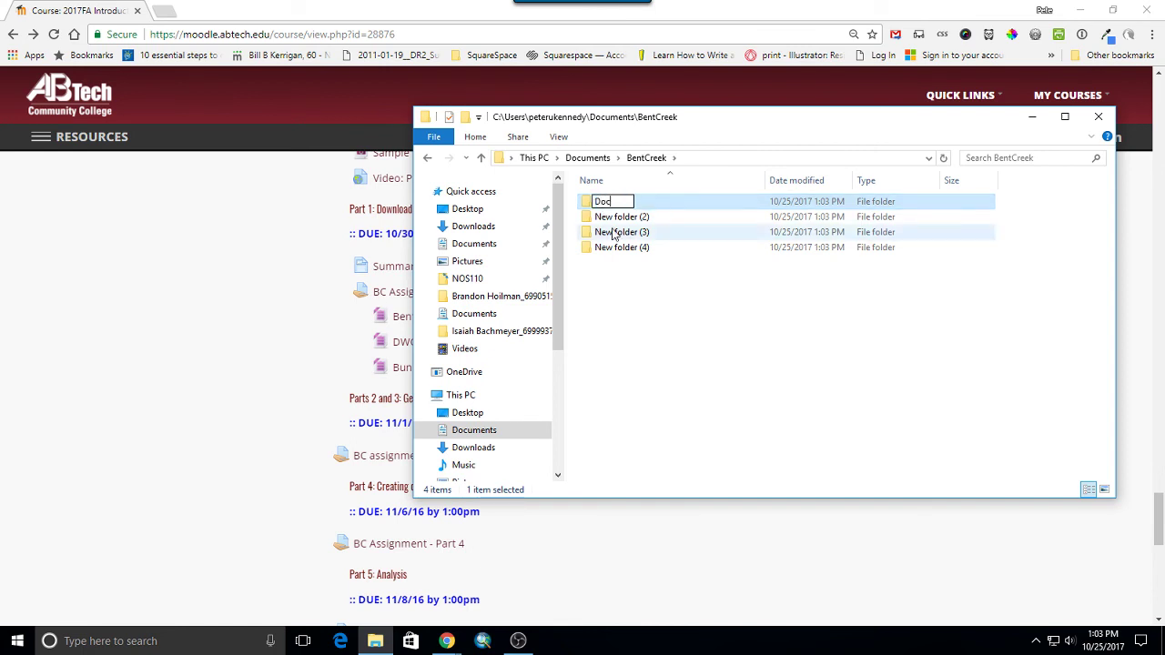
pyautogui.write('umentation')
pyautogui.press('Return')
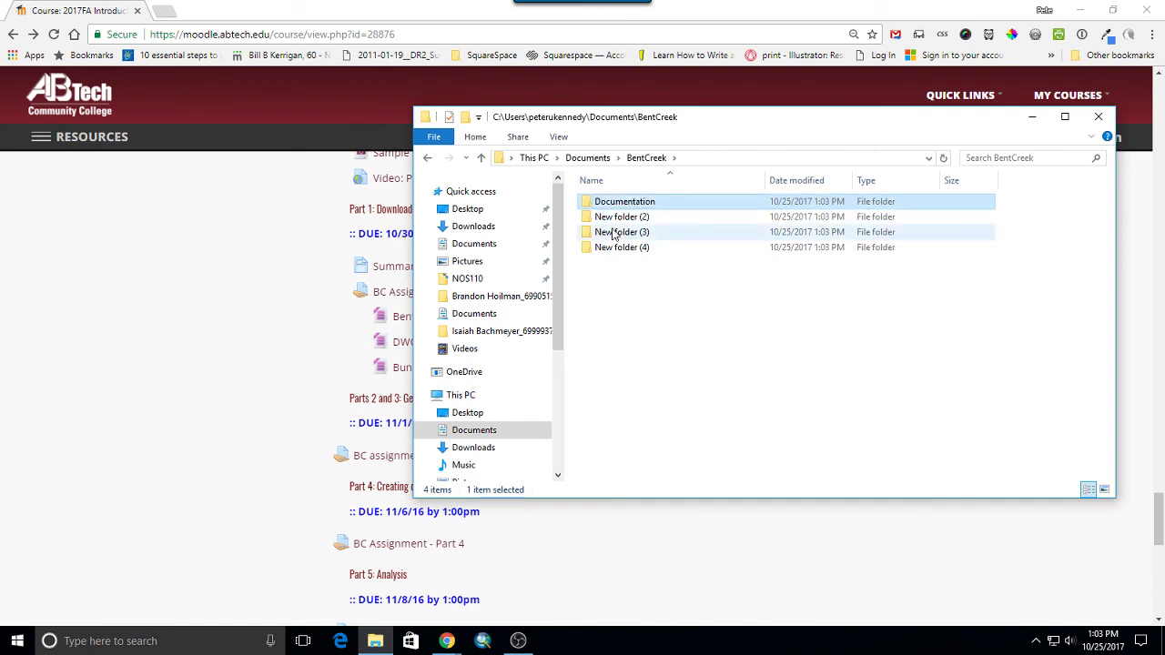
pyautogui.click(622, 220)
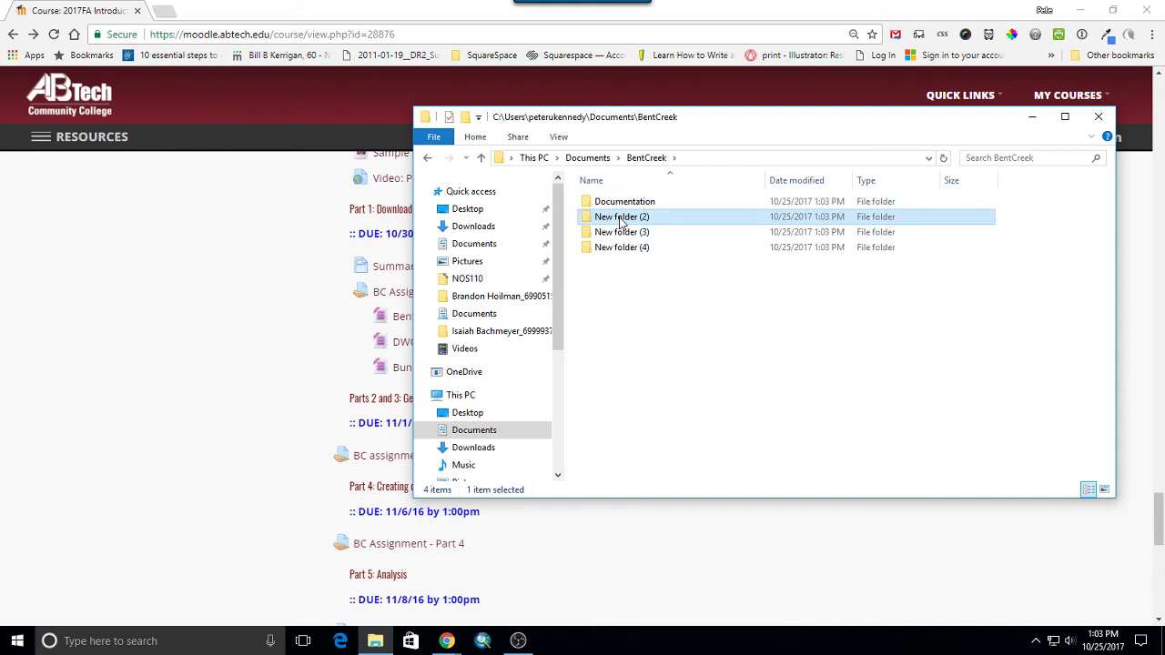
pyautogui.click(622, 218)
pyautogui.write('Map_')
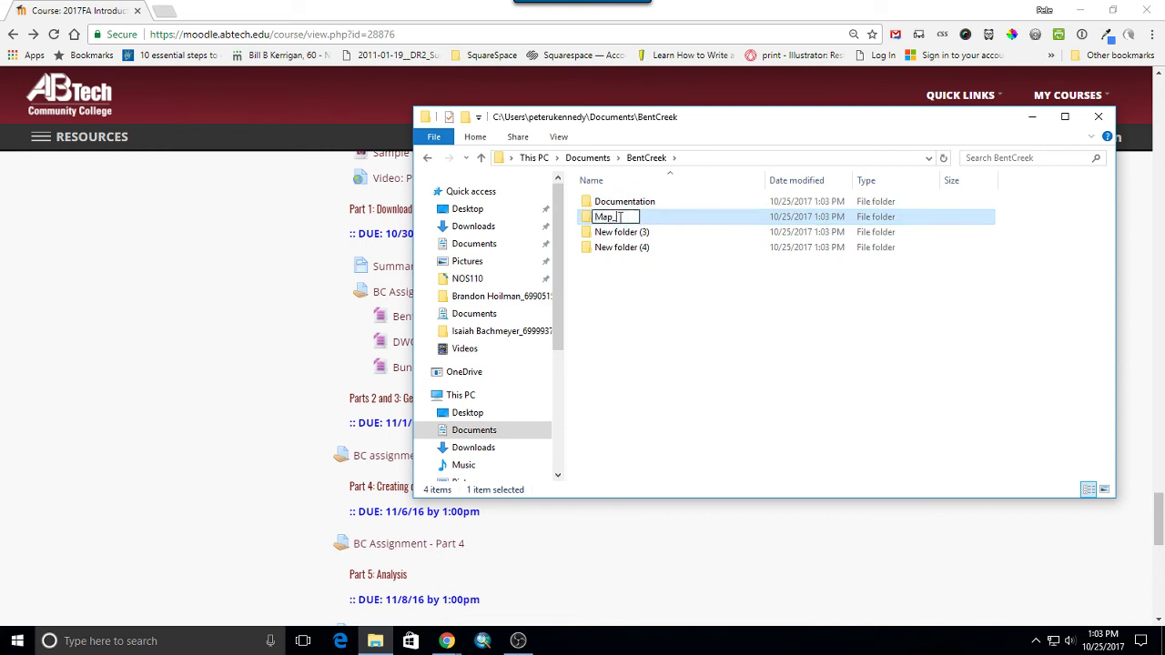
pyautogui.write('Export')
pyautogui.press('Return')
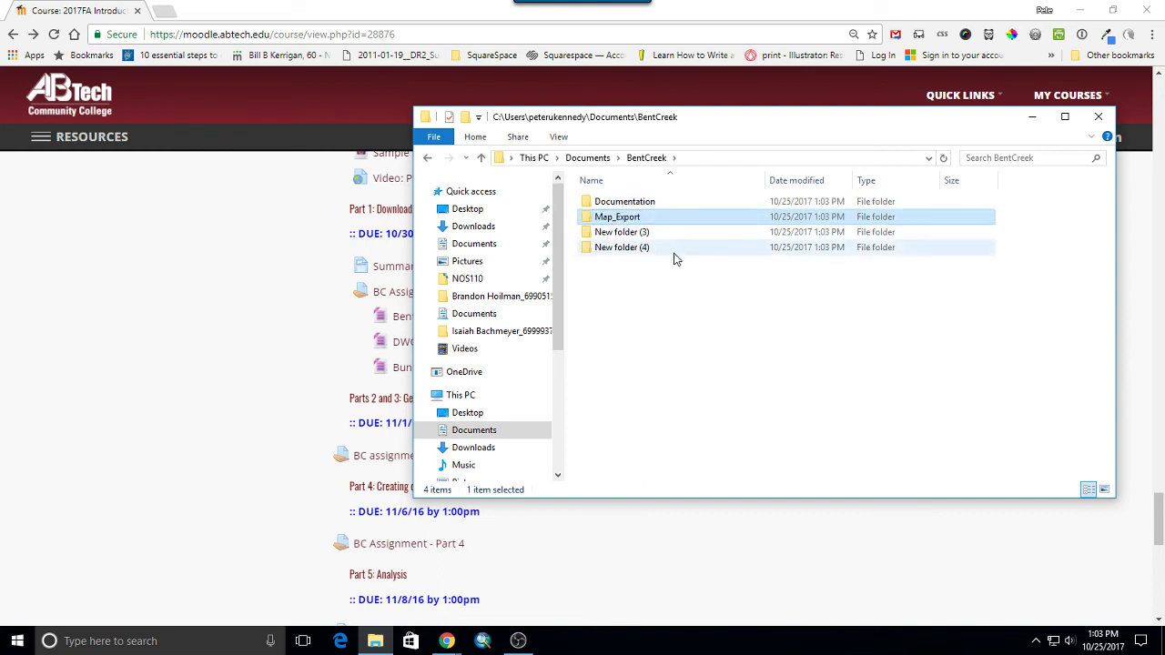
# Step: Name the remaining new subfolders MXD and Shapefiles
pyautogui.click(651, 235)
pyautogui.click(649, 232)
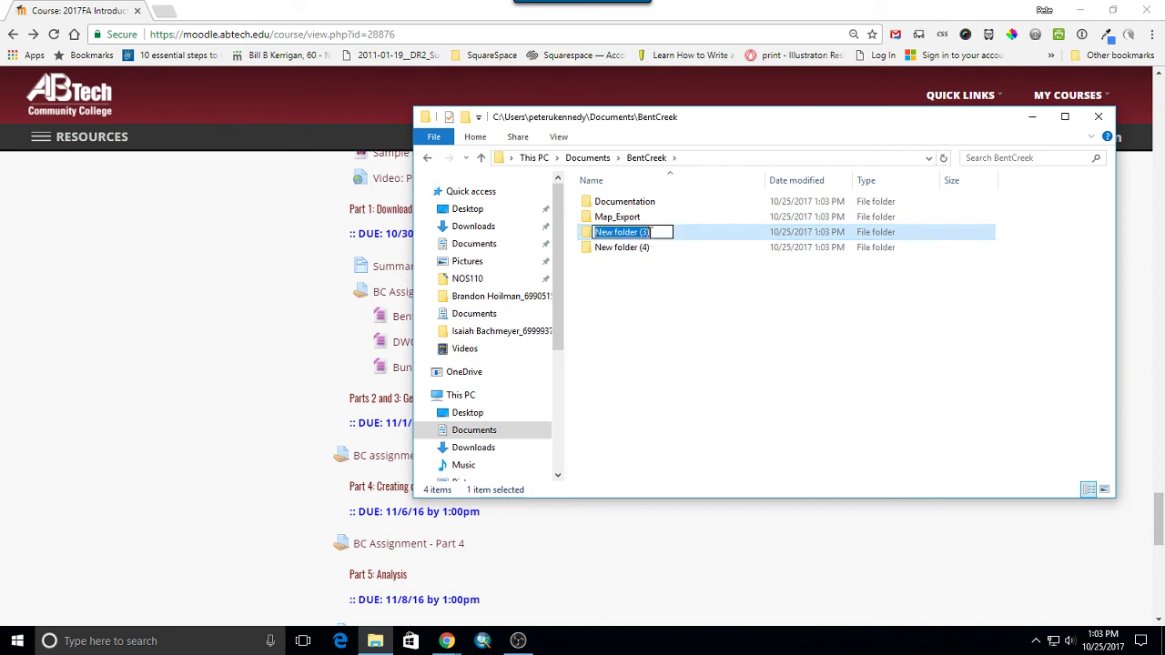
pyautogui.write('Bun')
pyautogui.press('BackSpace')
pyautogui.press('BackSpace')
pyautogui.press('BackSpace')
pyautogui.write('M')
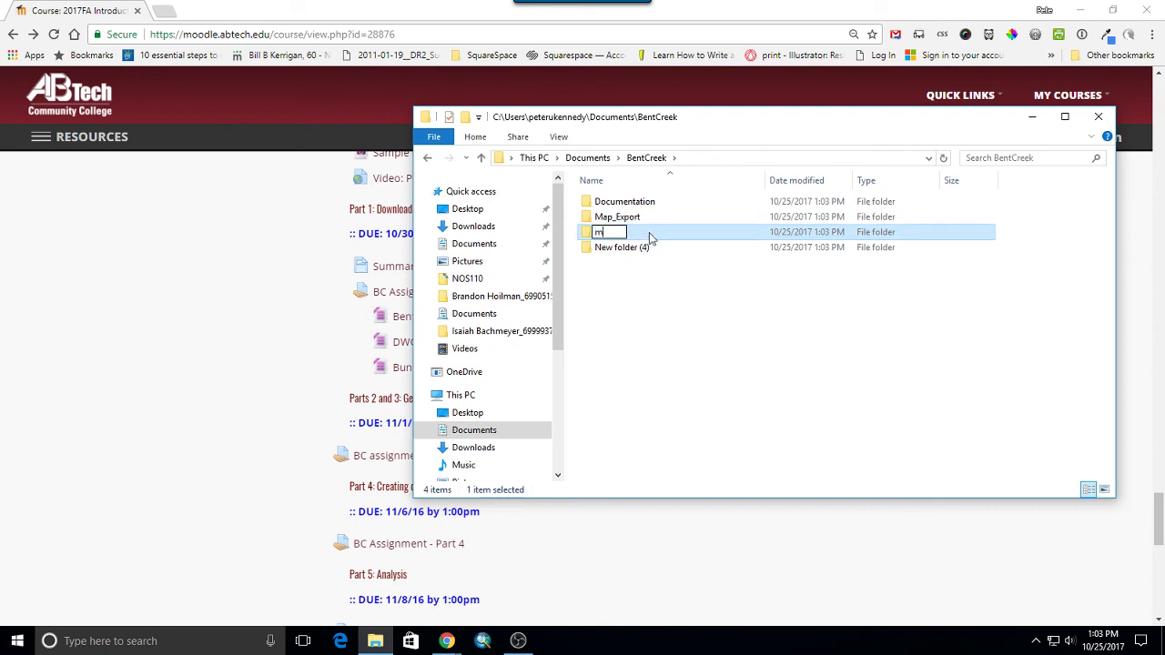
pyautogui.write('XD')
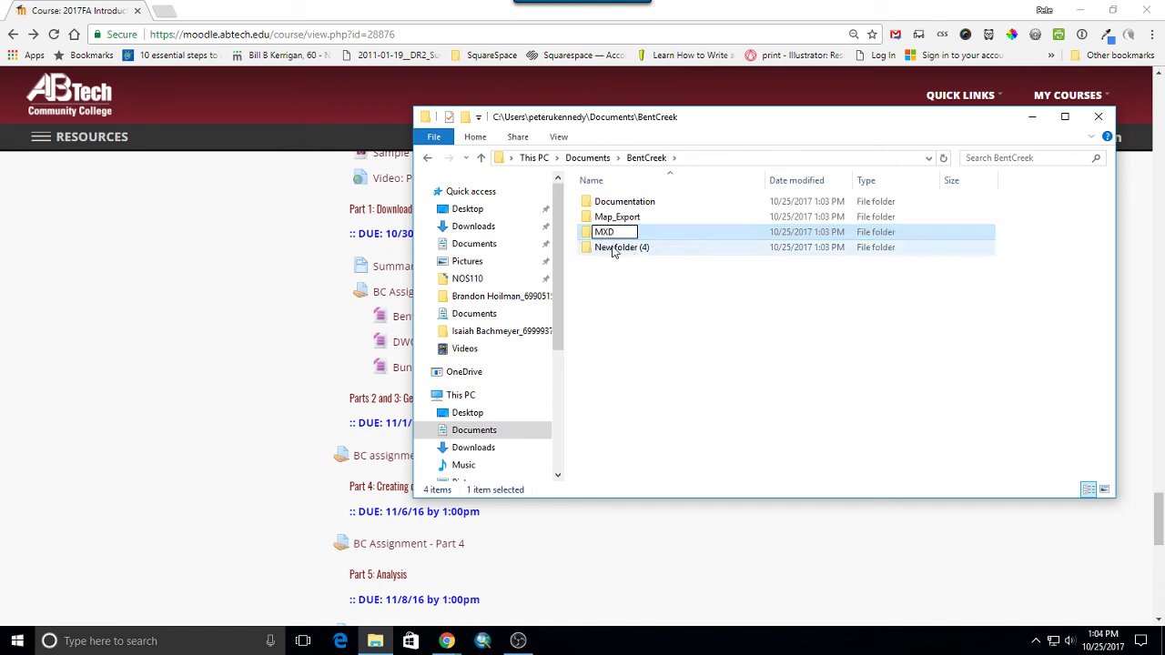
pyautogui.click(615, 248)
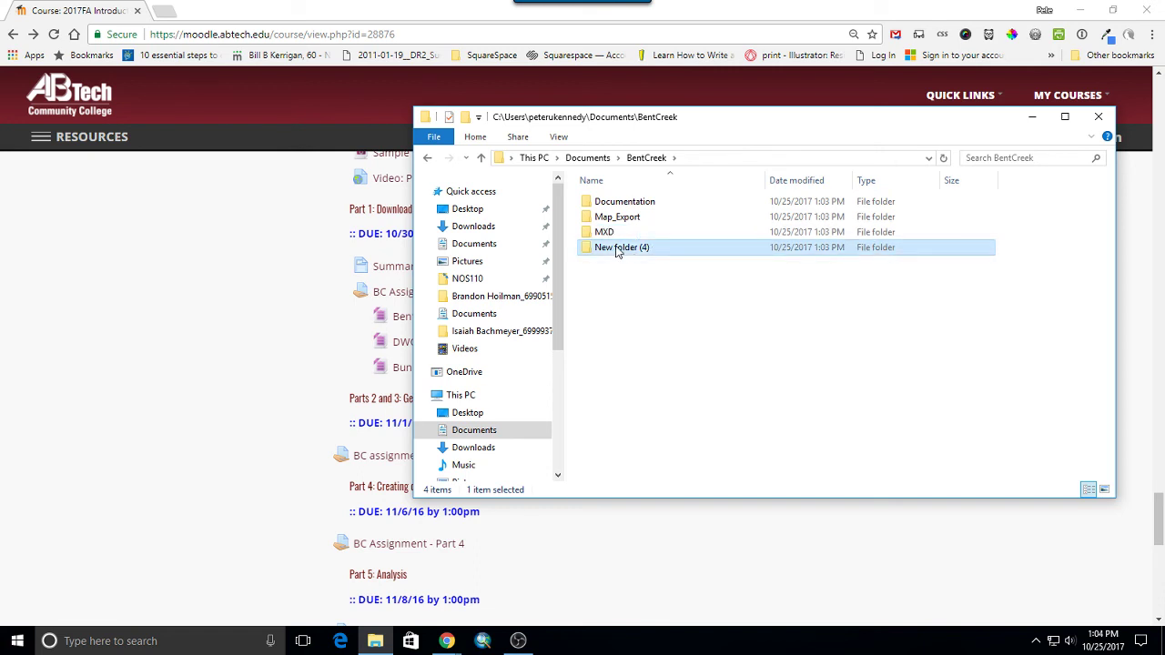
pyautogui.click(617, 252)
pyautogui.write('Shap')
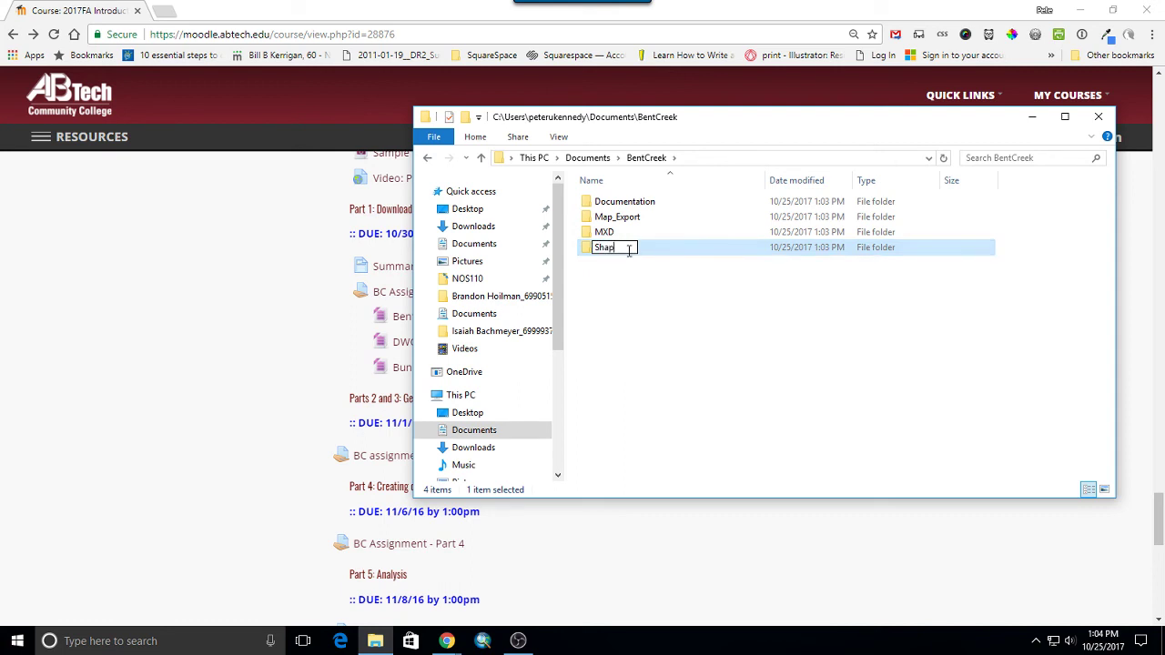
pyautogui.write('efiles')
pyautogui.press('Return')
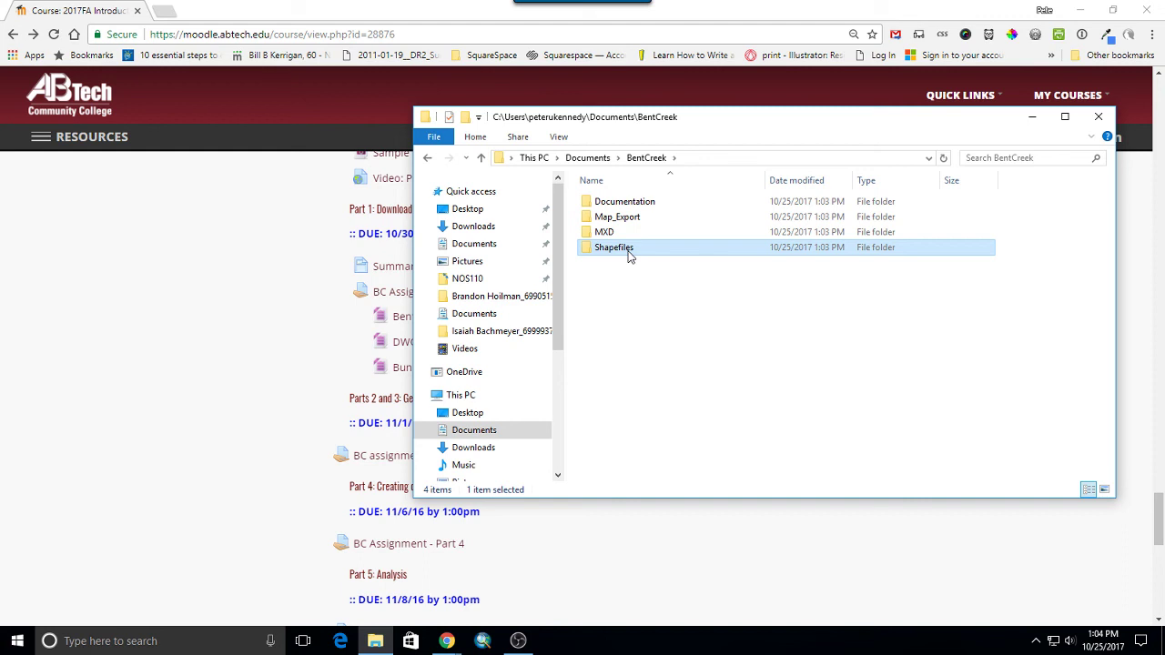
pyautogui.click(175, 344)
# Step: Download the Bent Creek Data, DWQ Classifications and Buncombe Hillsade files from Moodle
pyautogui.click(451, 320)
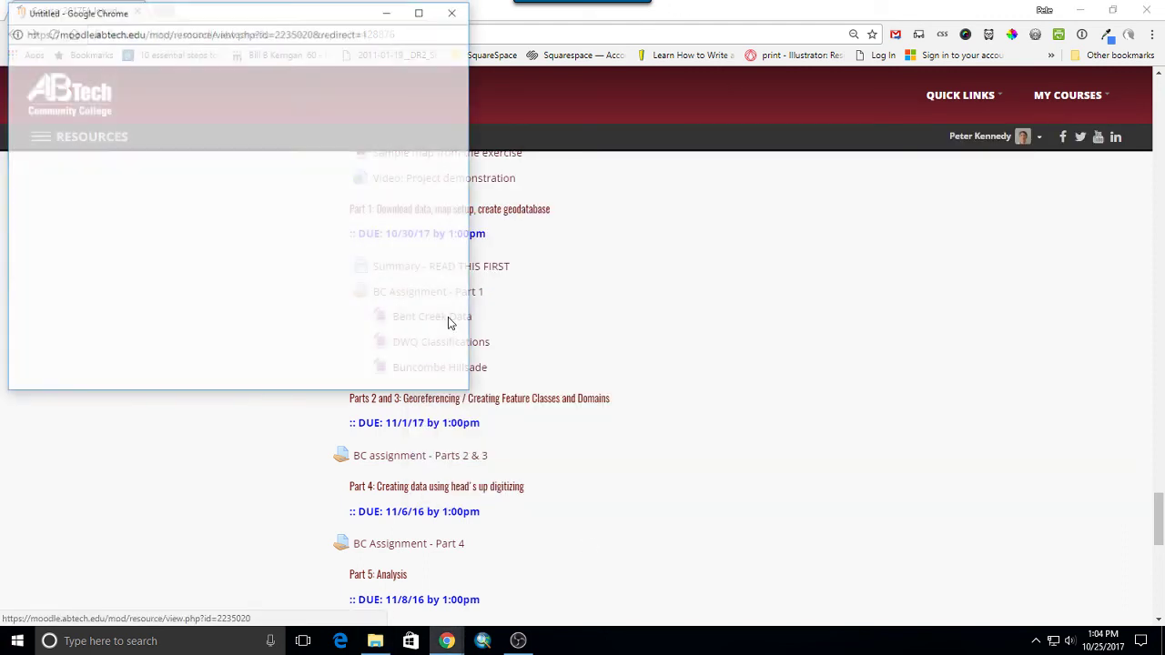
pyautogui.click(155, 436)
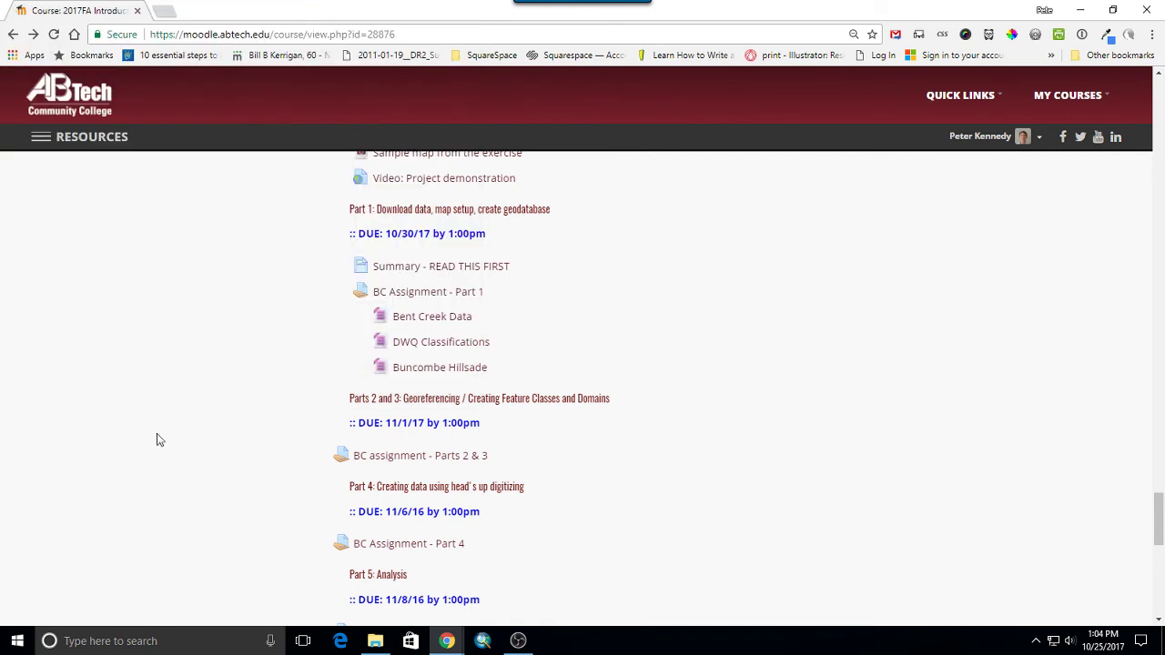
pyautogui.click(453, 343)
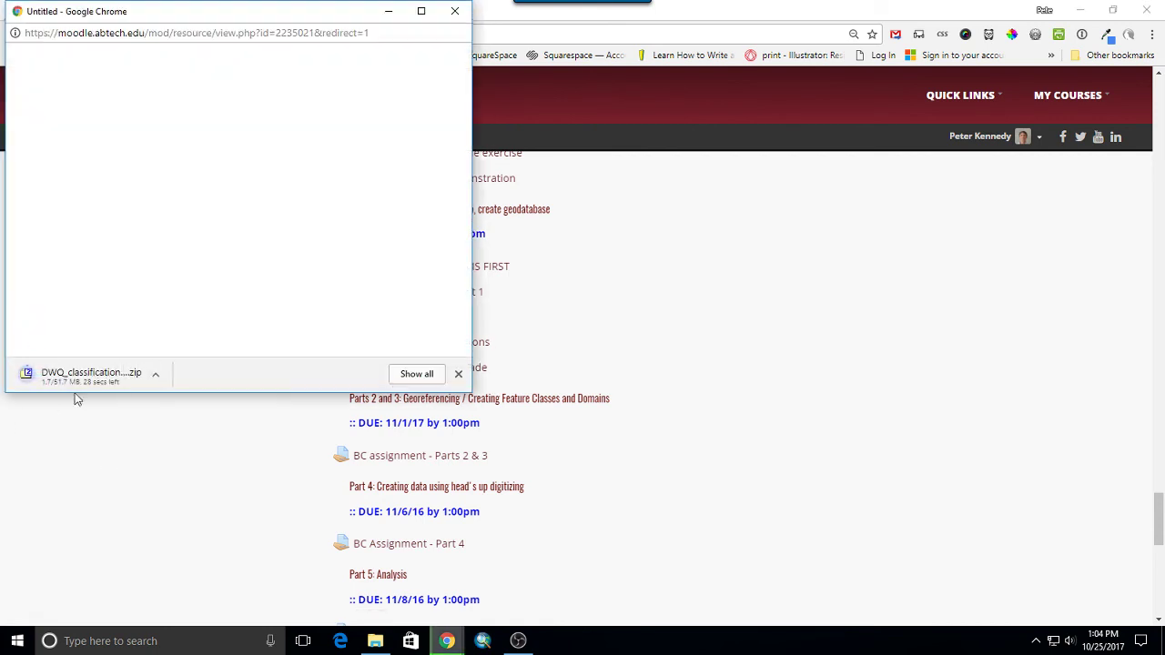
pyautogui.click(62, 443)
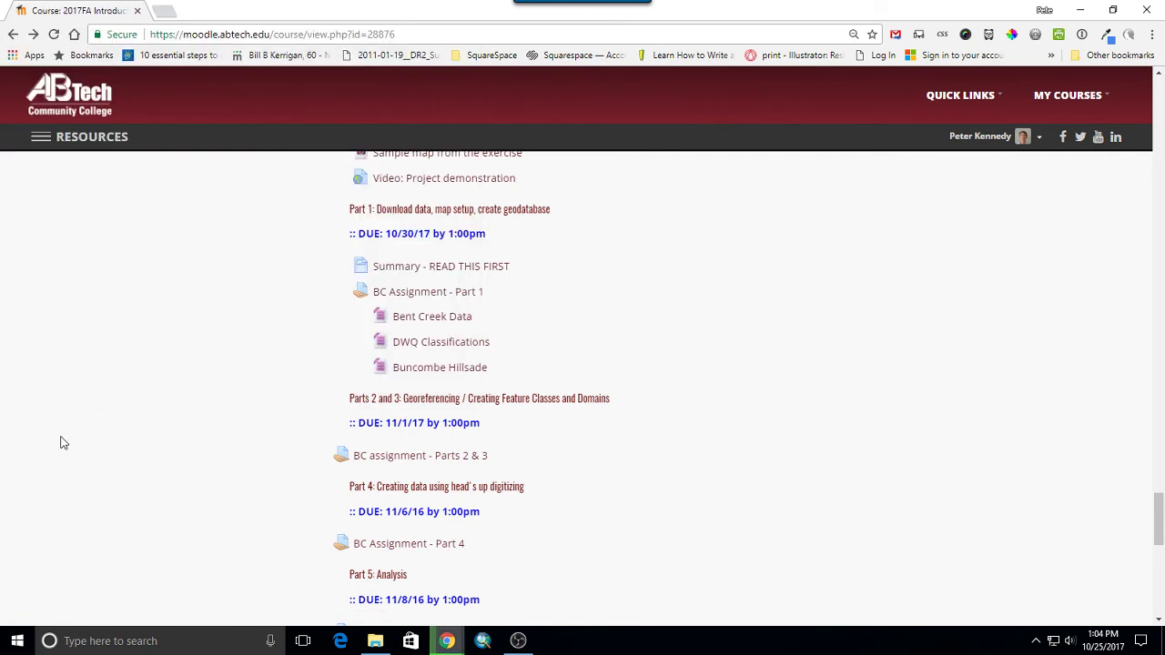
pyautogui.click(434, 369)
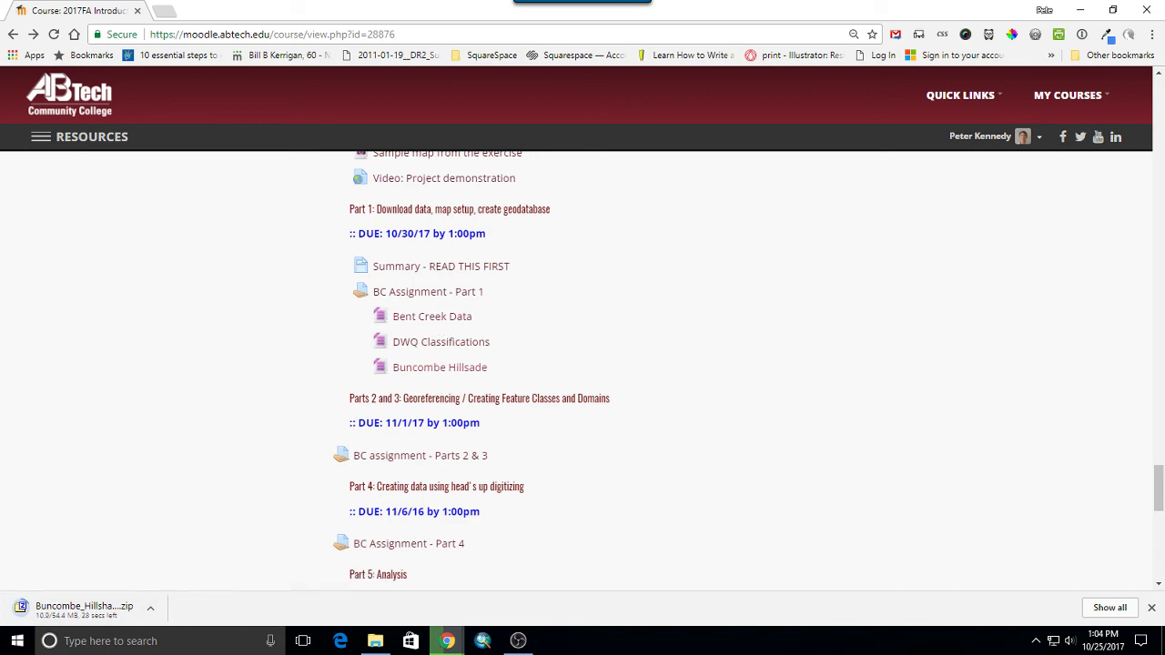
# Step: Open a new File Explorer window with Win+E
pyautogui.press('super')
pyautogui.press('Escape')
pyautogui.press('super+e')
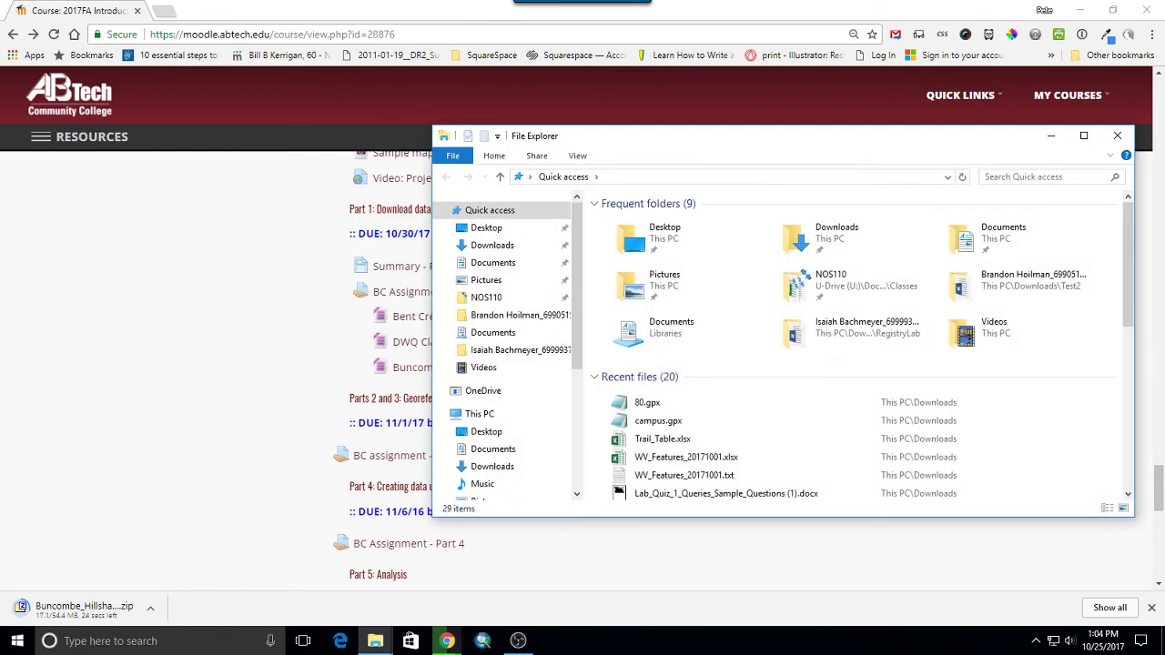
# Step: Open Bent_Creek_Data.zip from Downloads in 7-Zip File Manager
pyautogui.click(492, 245)
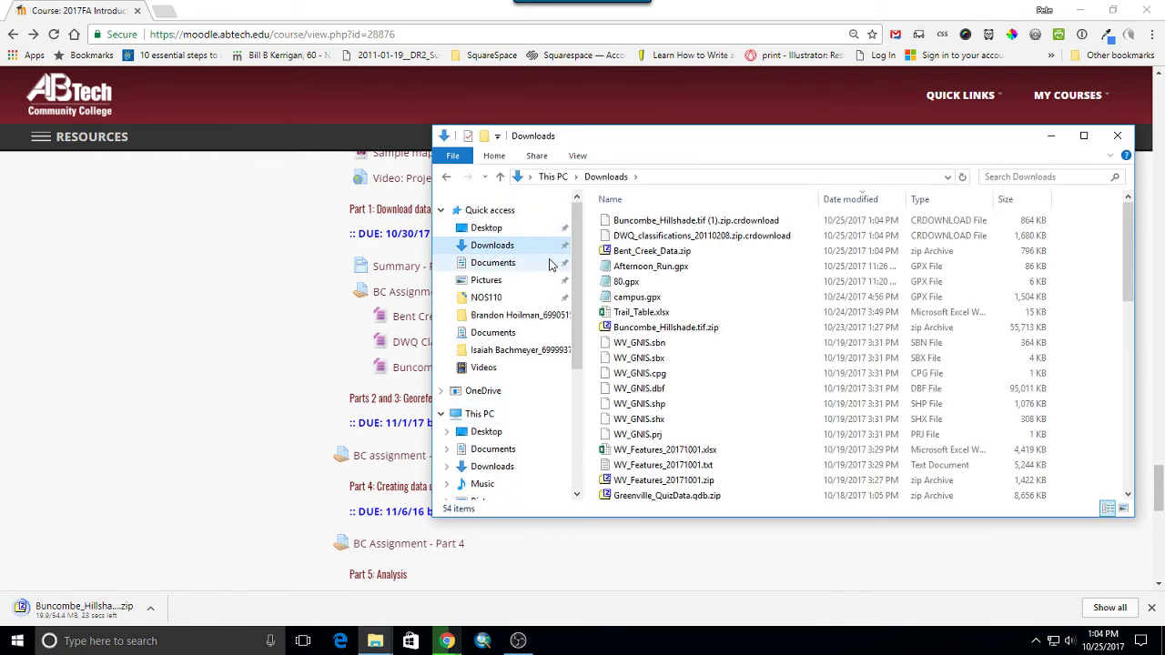
pyautogui.click(641, 252)
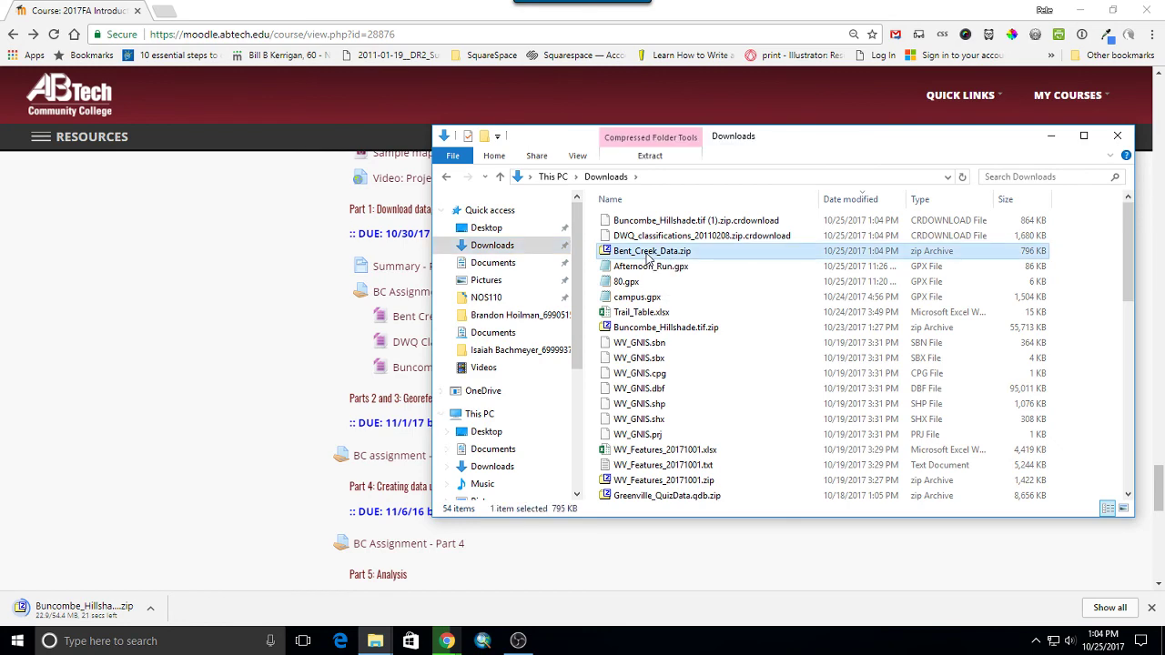
pyautogui.doubleClick(648, 254)
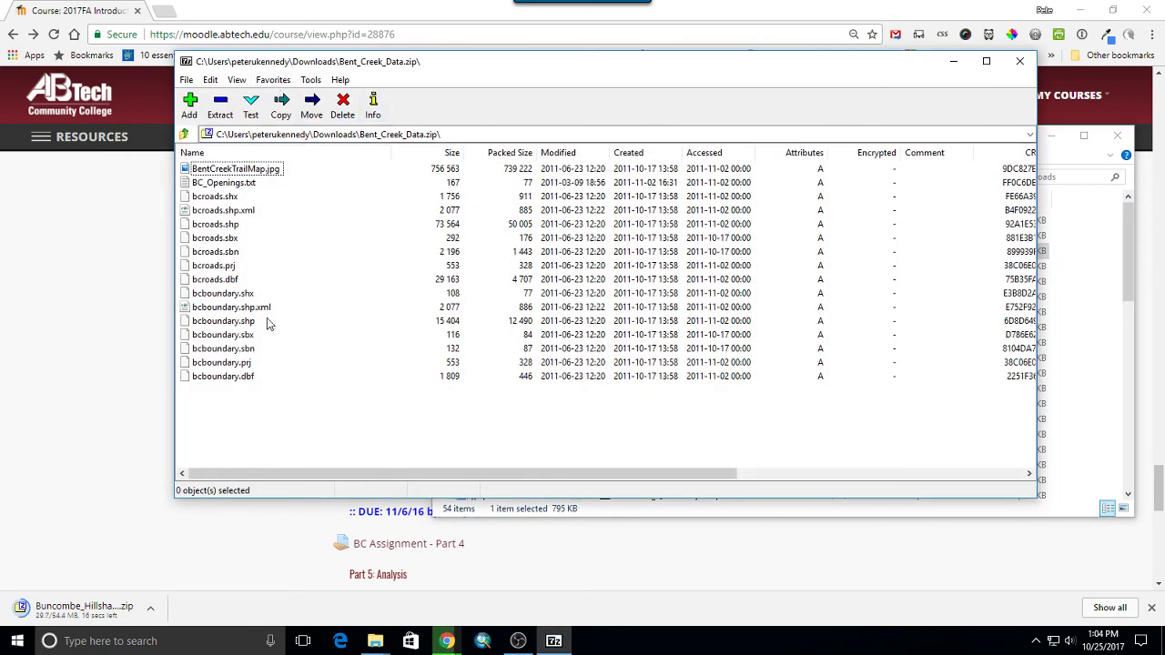
pyautogui.moveTo(317, 64); pyautogui.dragTo(239, 104)
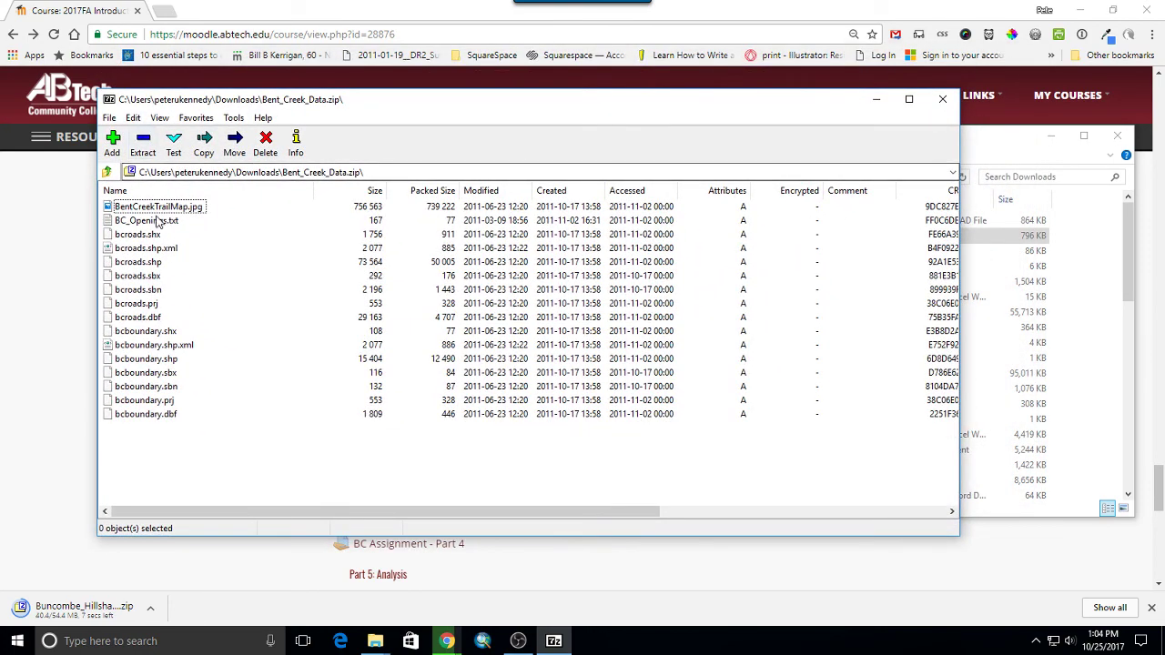
# Step: Select BentCreekTrailMap.jpg in the archive and start extracting it
pyautogui.click(132, 235)
pyautogui.keyDown('shift'); pyautogui.click(160, 416); pyautogui.keyUp('shift')
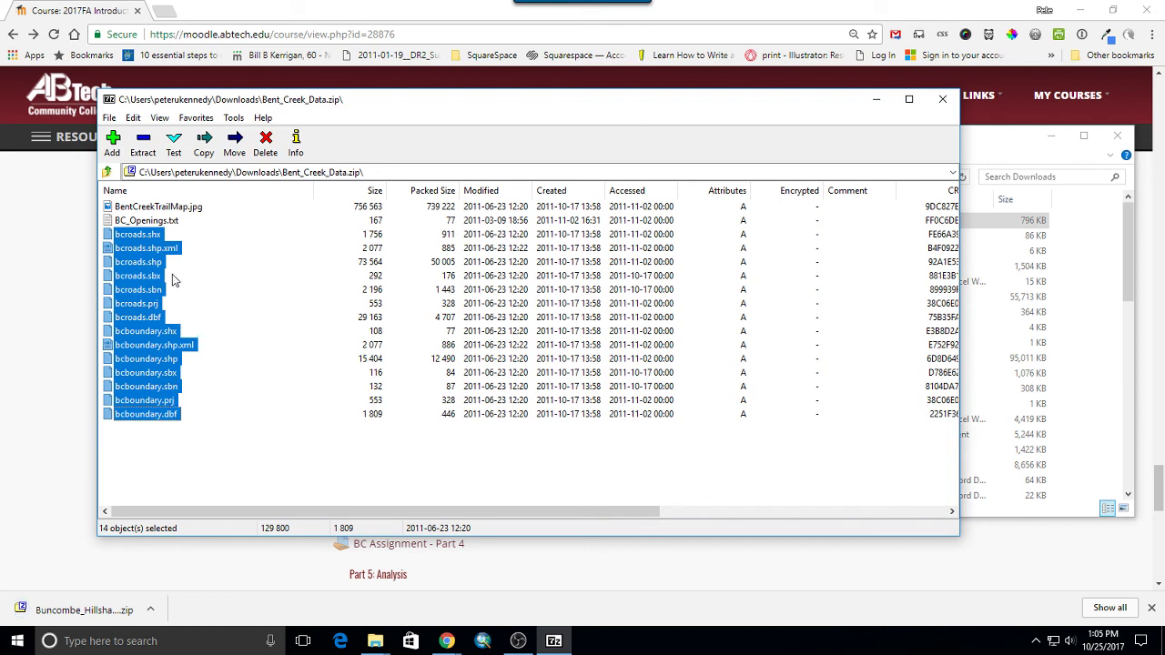
pyautogui.click(159, 209)
pyautogui.click(158, 222)
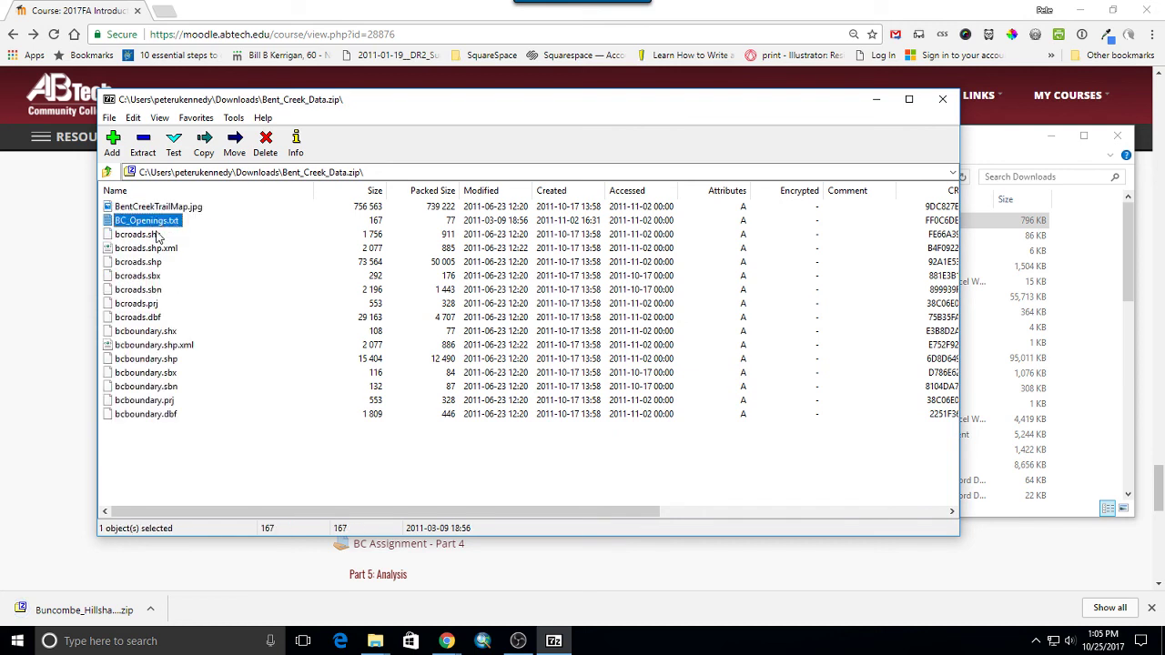
pyautogui.click(169, 208)
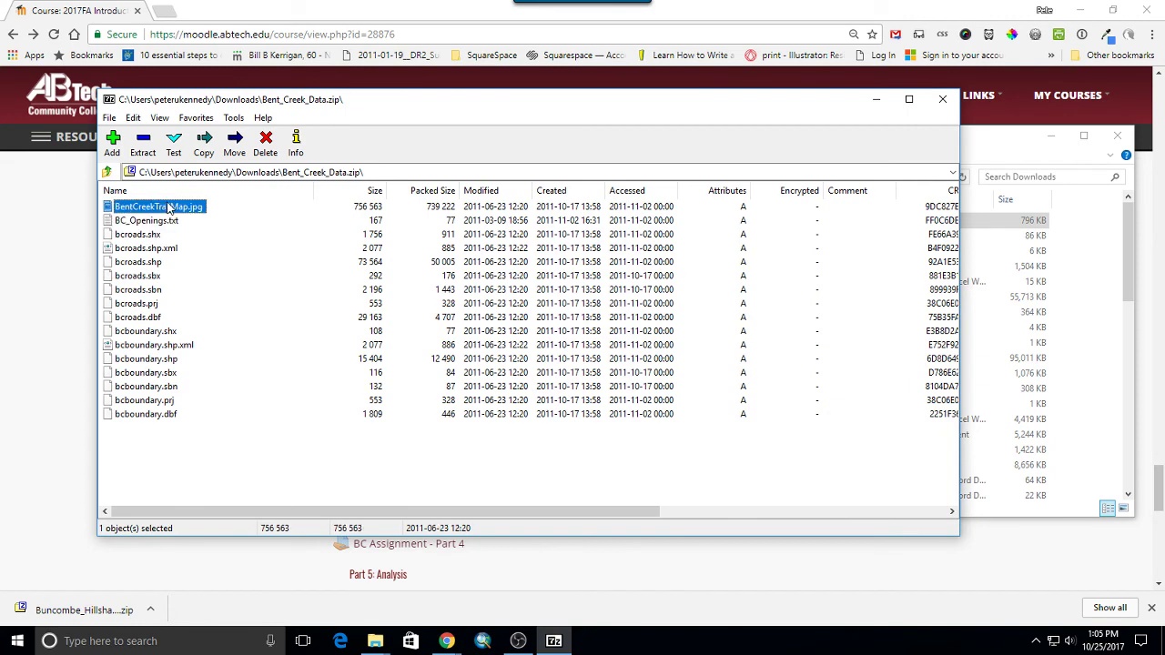
pyautogui.click(138, 149)
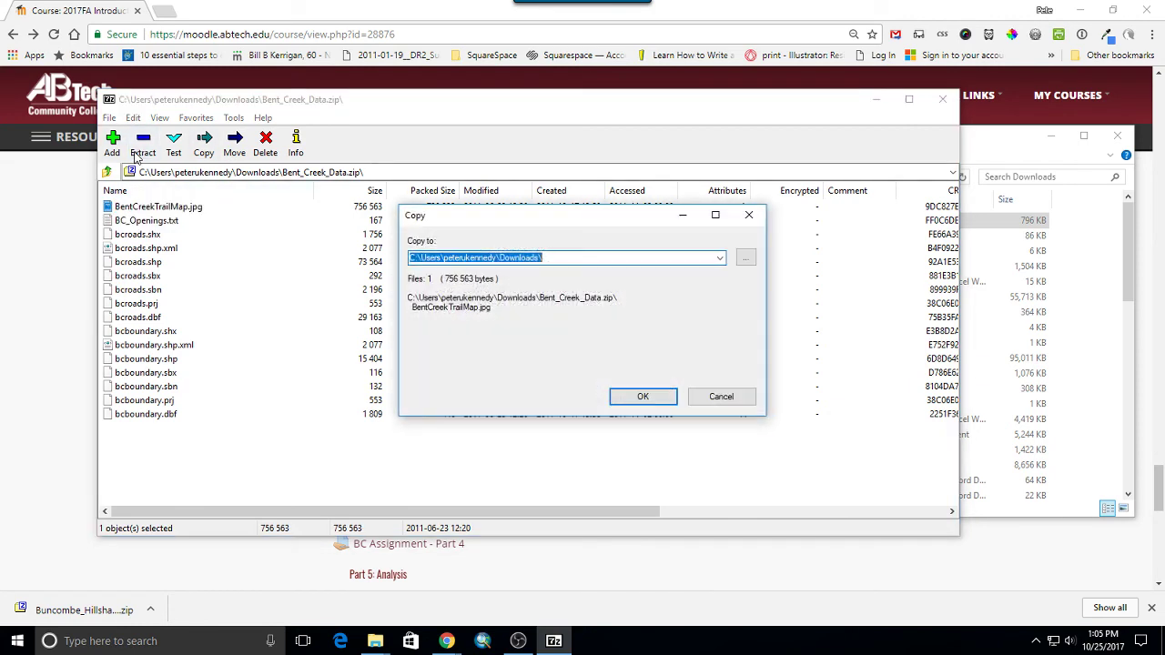
# Step: Extract BentCreekTrailMap.jpg into Documents\BentCreek\Shapefiles
pyautogui.click(746, 258)
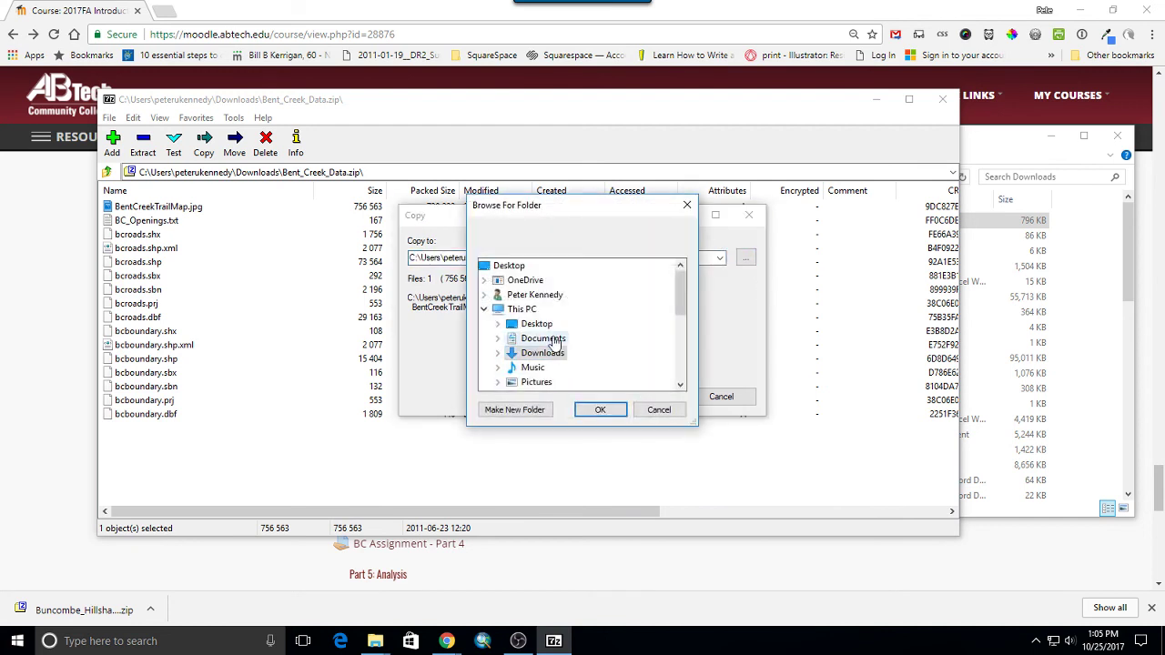
pyautogui.click(550, 339)
pyautogui.click(551, 298)
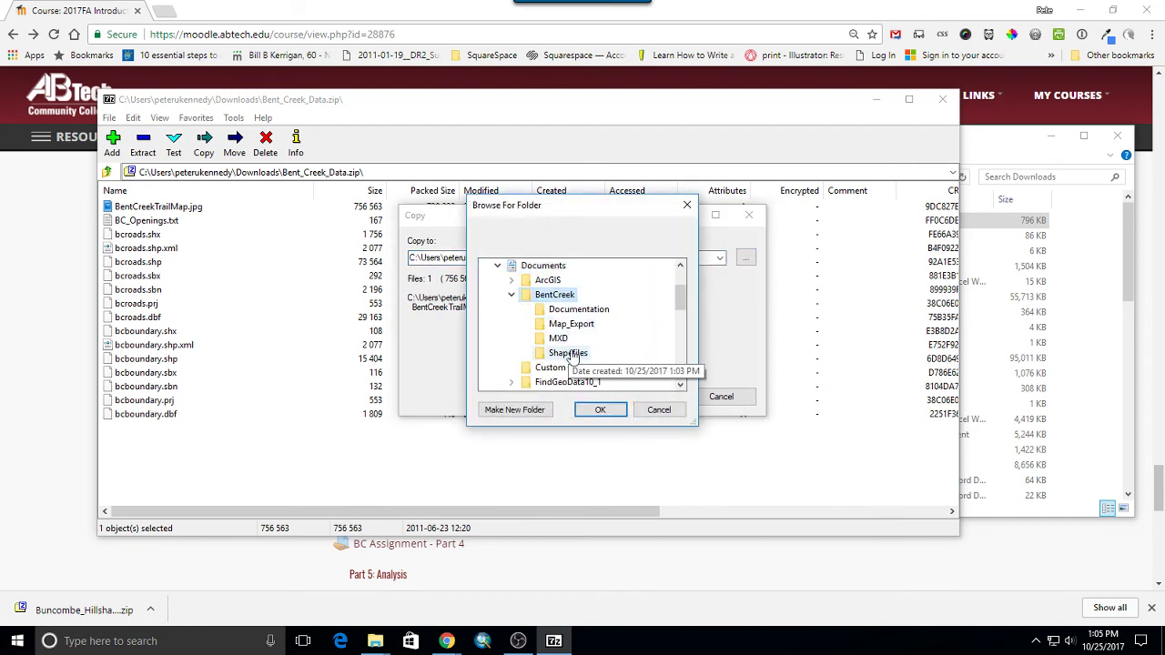
pyautogui.click(568, 353)
pyautogui.click(601, 409)
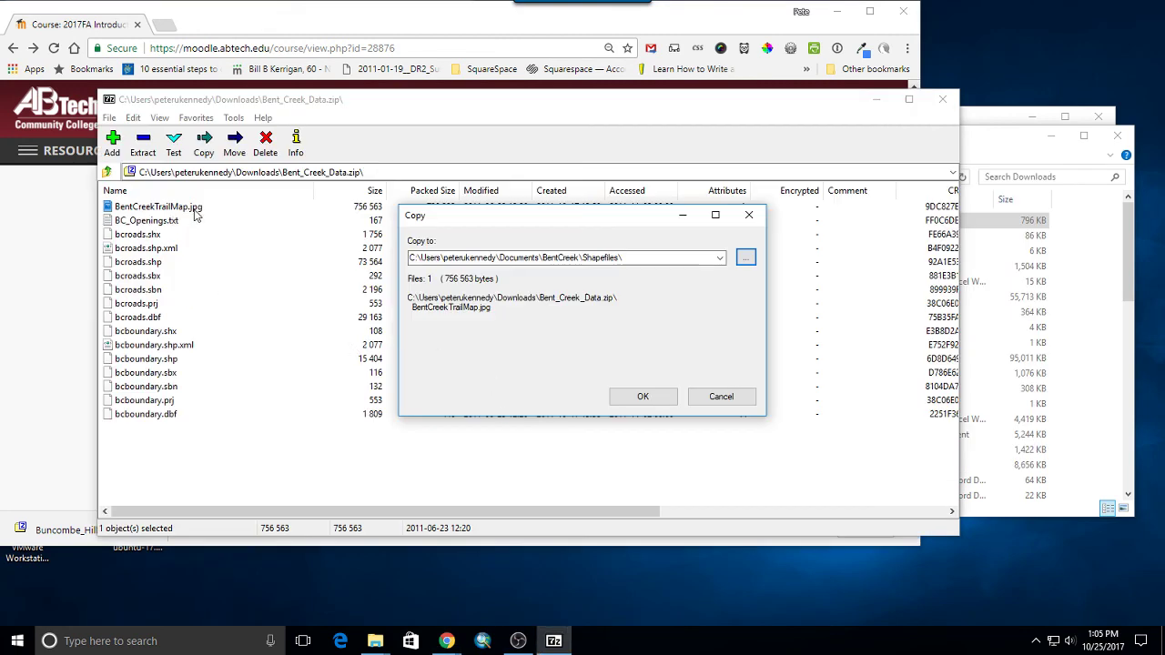
pyautogui.click(657, 398)
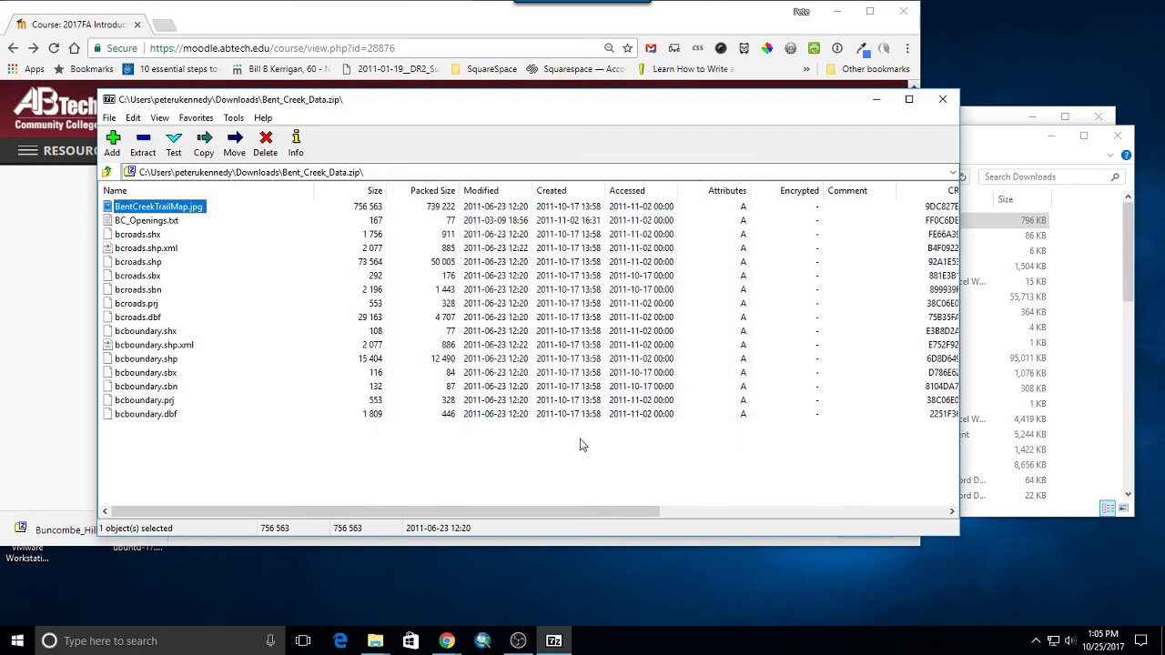
# Step: Close 7-Zip and open the BentCreek Shapefiles folder to confirm the trail map is there
pyautogui.click(942, 98)
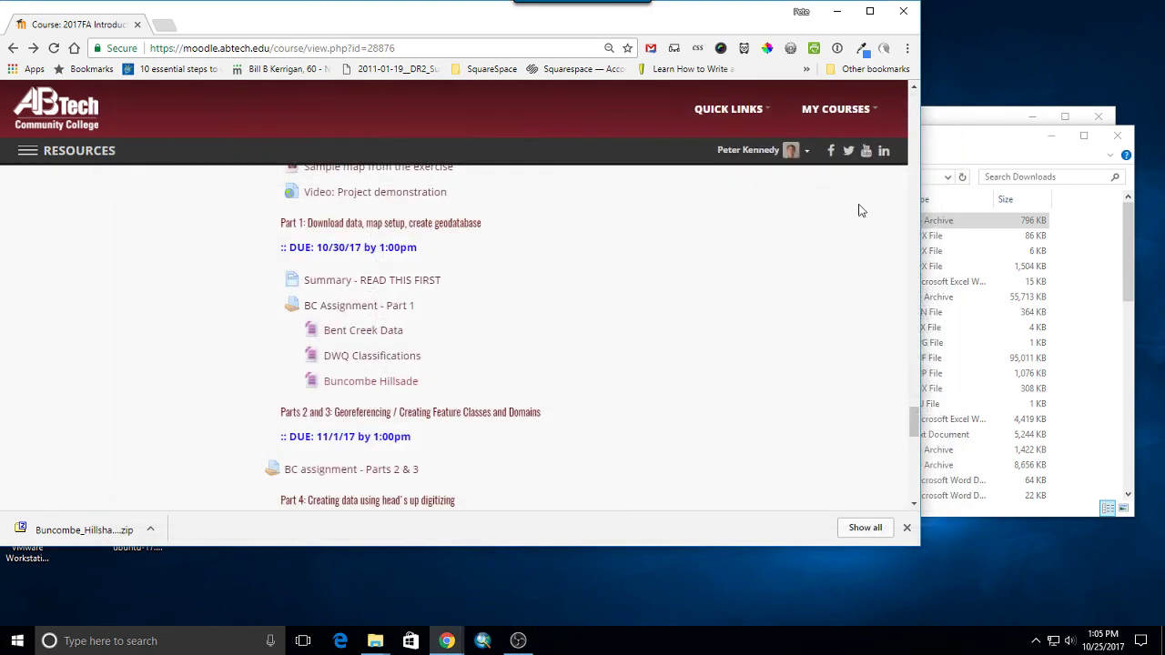
pyautogui.click(983, 155)
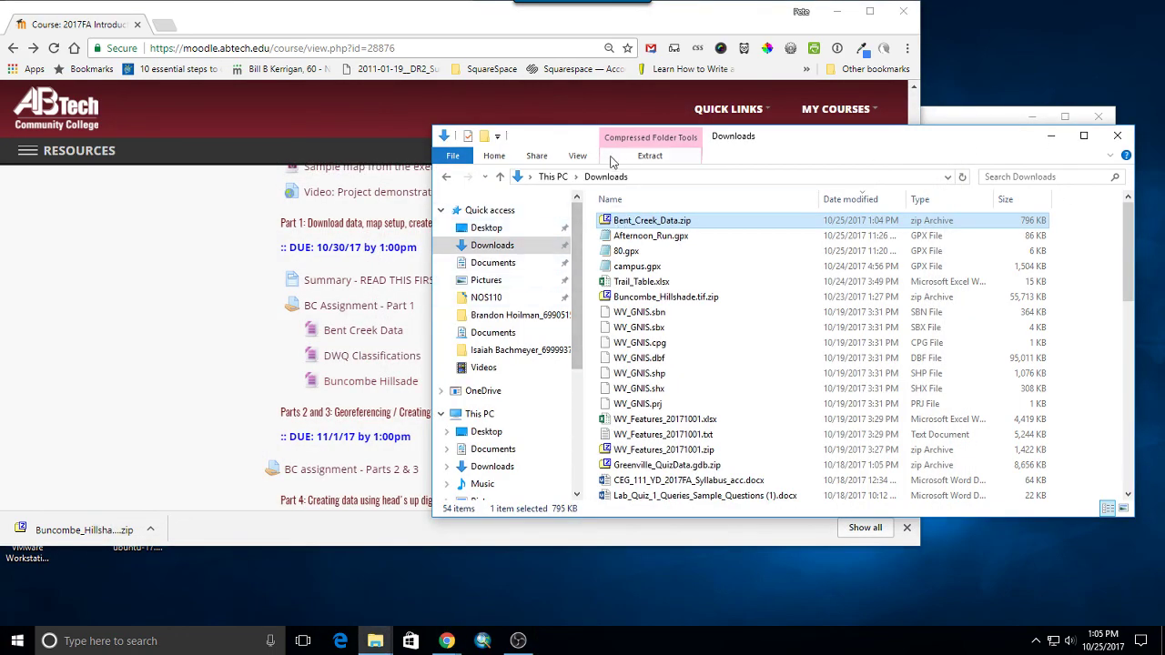
pyautogui.moveTo(790, 136); pyautogui.dragTo(510, 144)
pyautogui.click(853, 134)
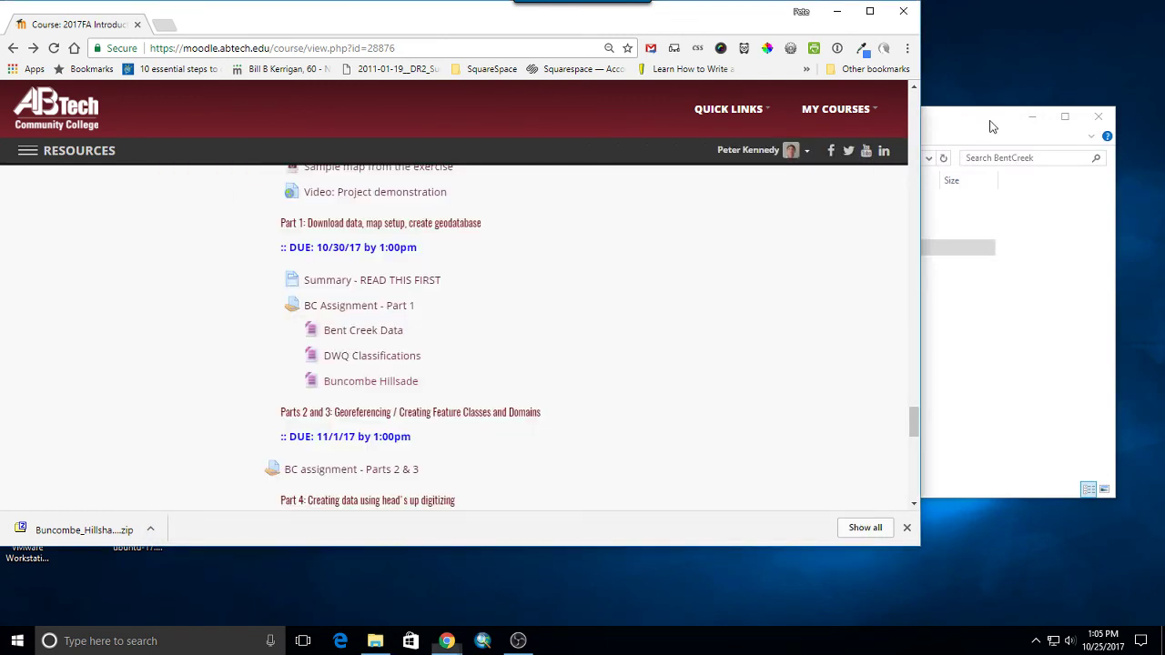
pyautogui.click(946, 118)
pyautogui.doubleClick(613, 247)
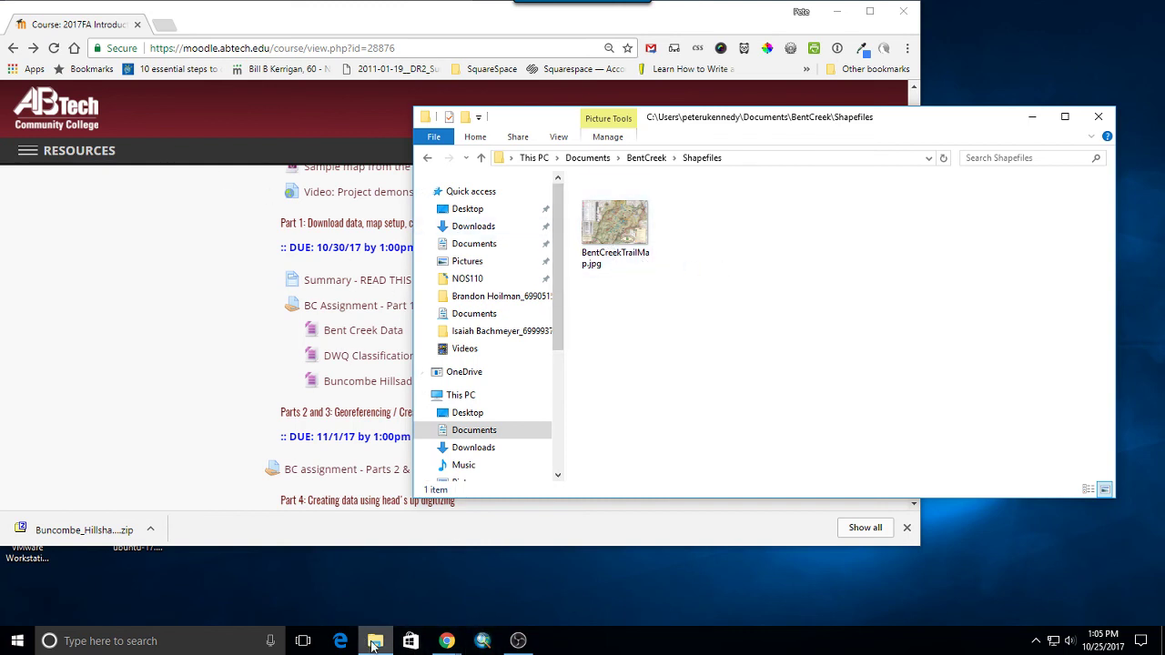
# Step: Reopen Bent_Creek_Data.zip from Downloads in a new Explorer window
pyautogui.click(266, 350)
pyautogui.click(375, 640)
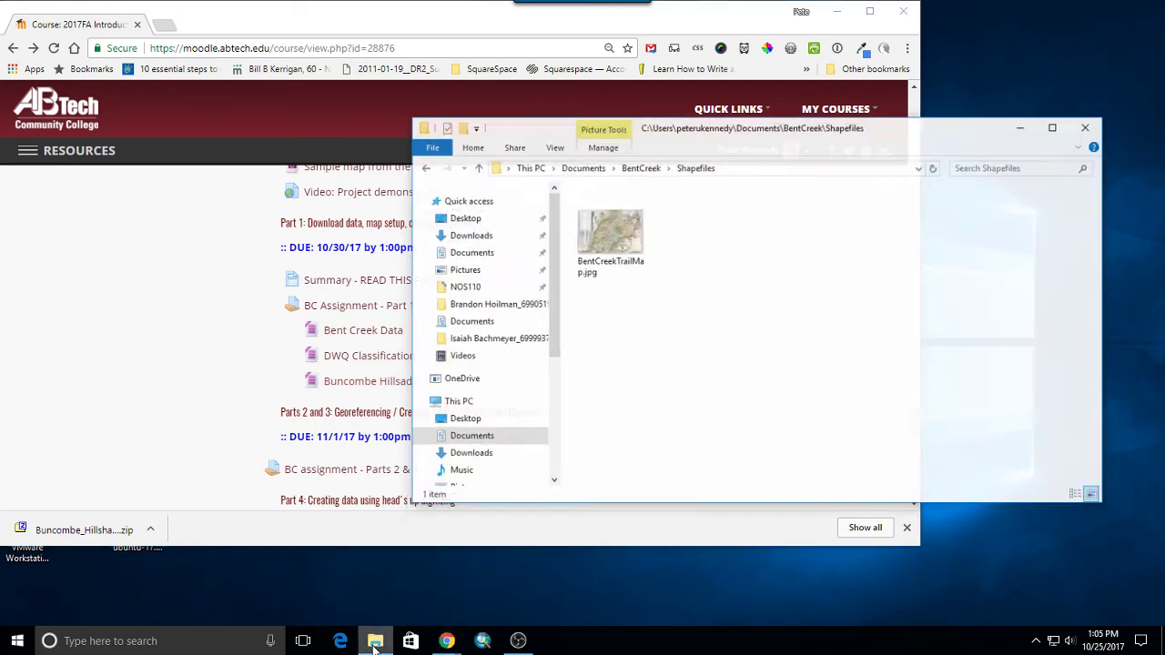
pyautogui.middleClick(375, 640)
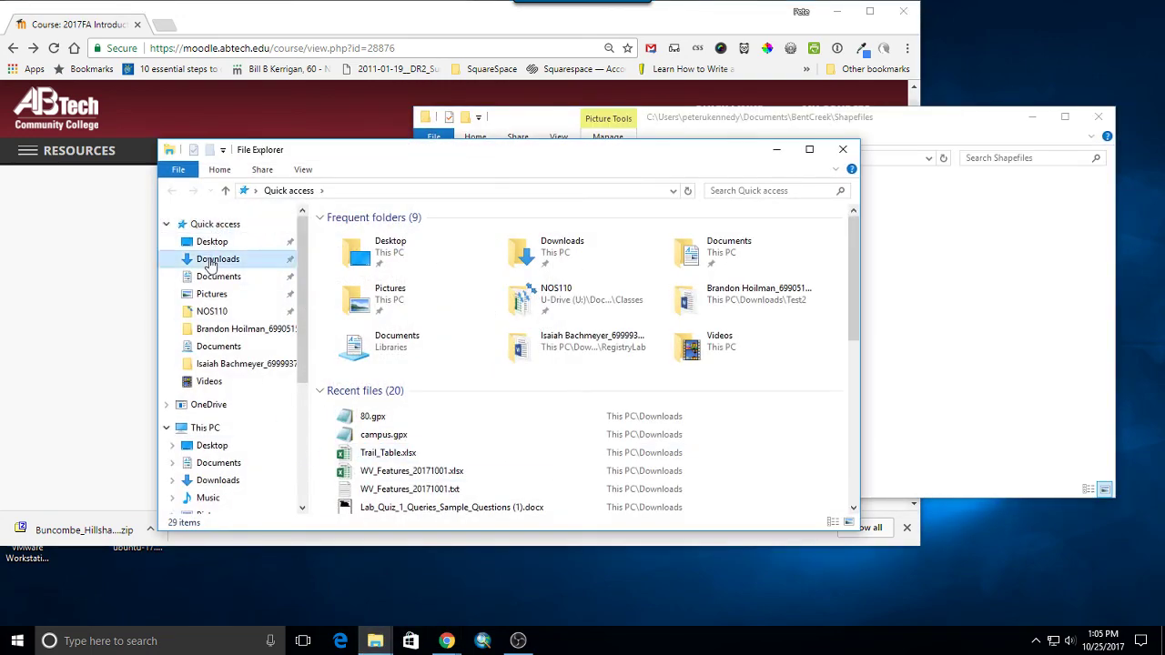
pyautogui.click(217, 259)
pyautogui.doubleClick(377, 264)
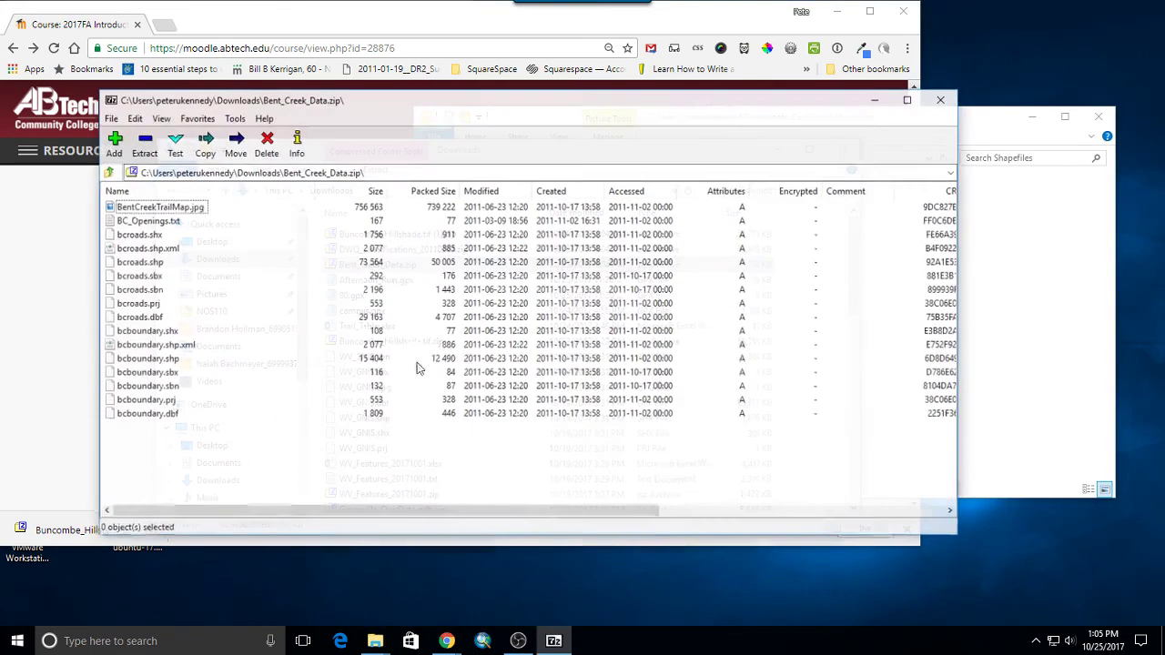
# Step: Extract all 16 archive files into Documents\BentCreek\Shapefiles, keeping the existing trail map instead of replacing it
pyautogui.click(191, 207)
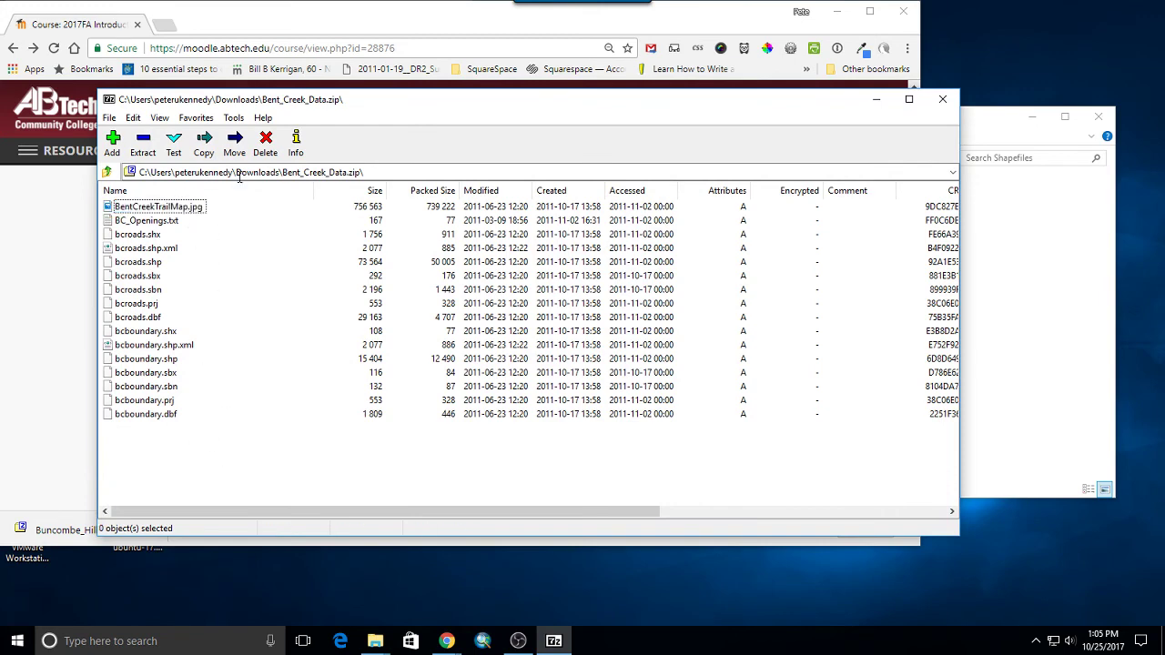
pyautogui.click(142, 143)
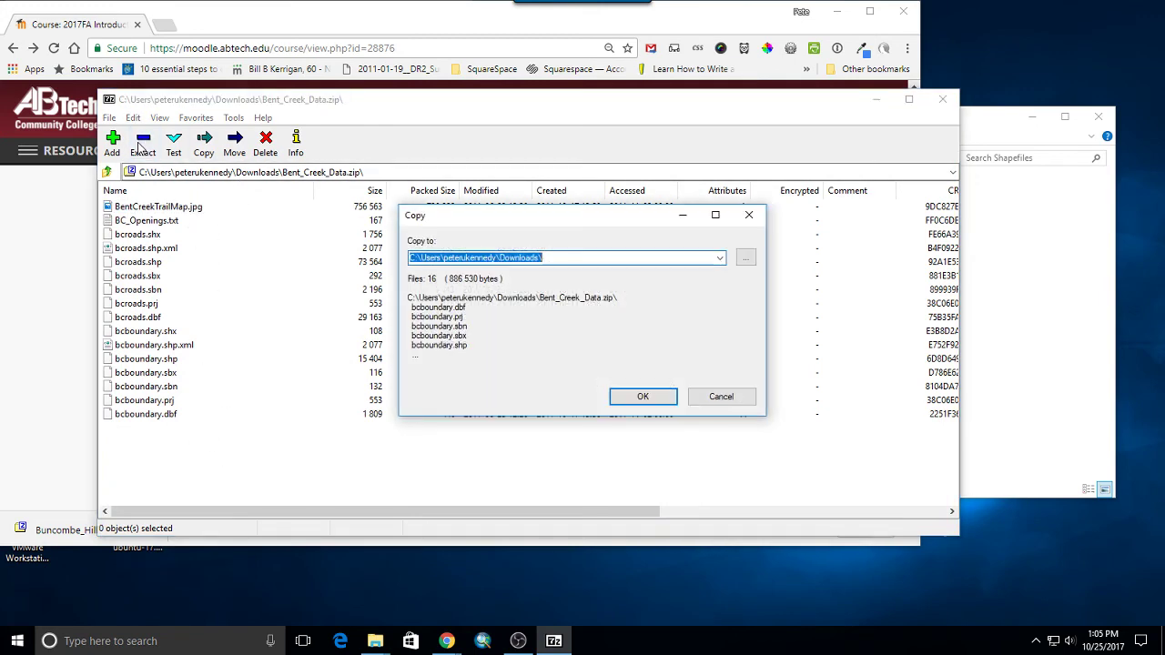
pyautogui.click(746, 258)
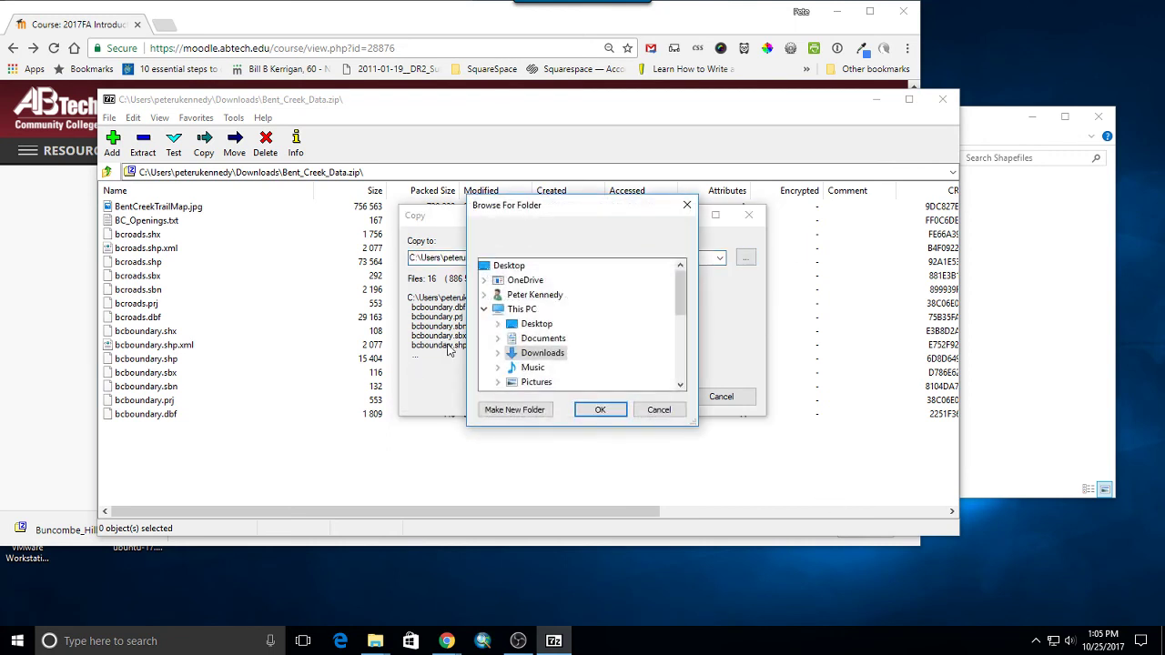
pyautogui.click(542, 339)
pyautogui.doubleClick(555, 297)
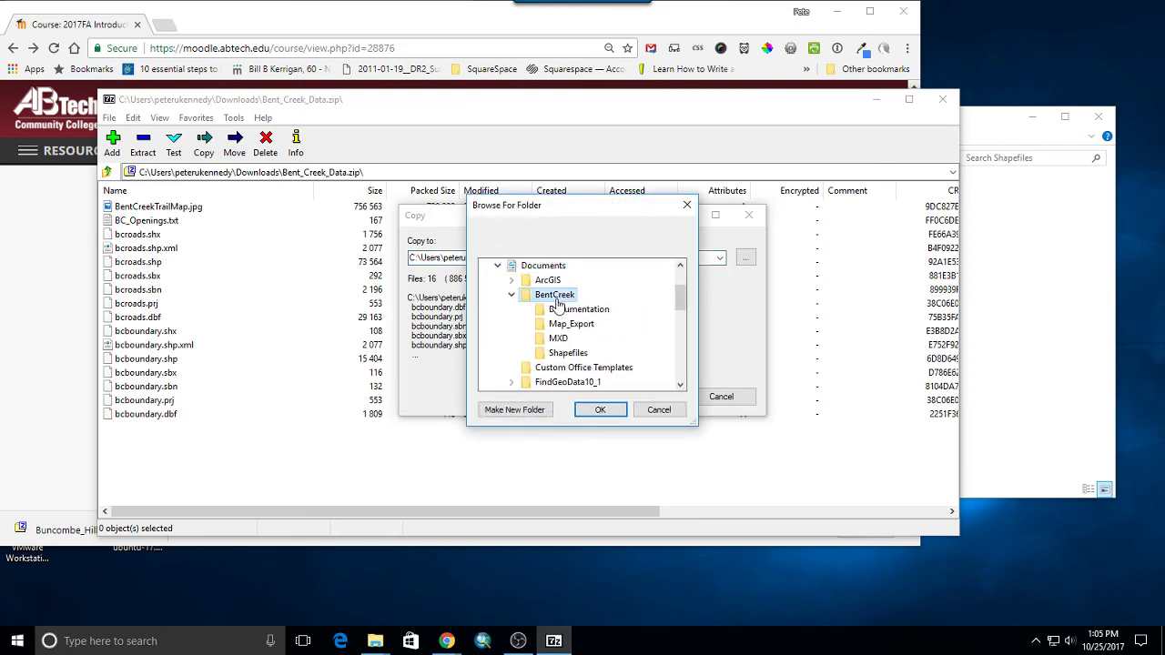
pyautogui.click(568, 352)
pyautogui.click(605, 410)
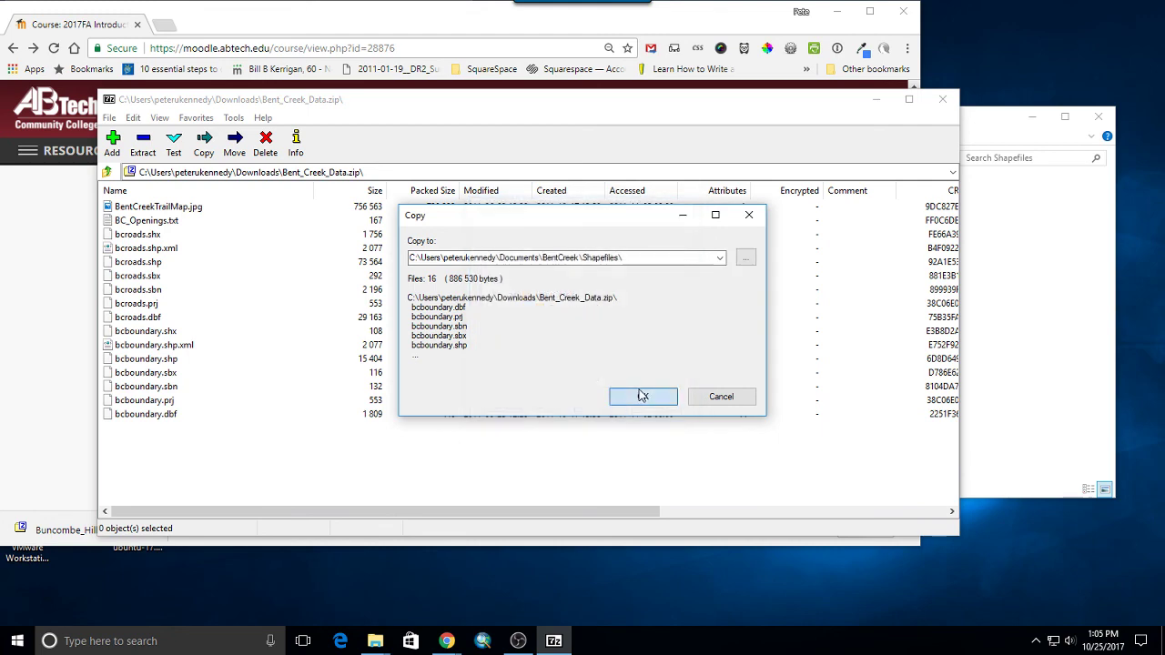
pyautogui.click(643, 396)
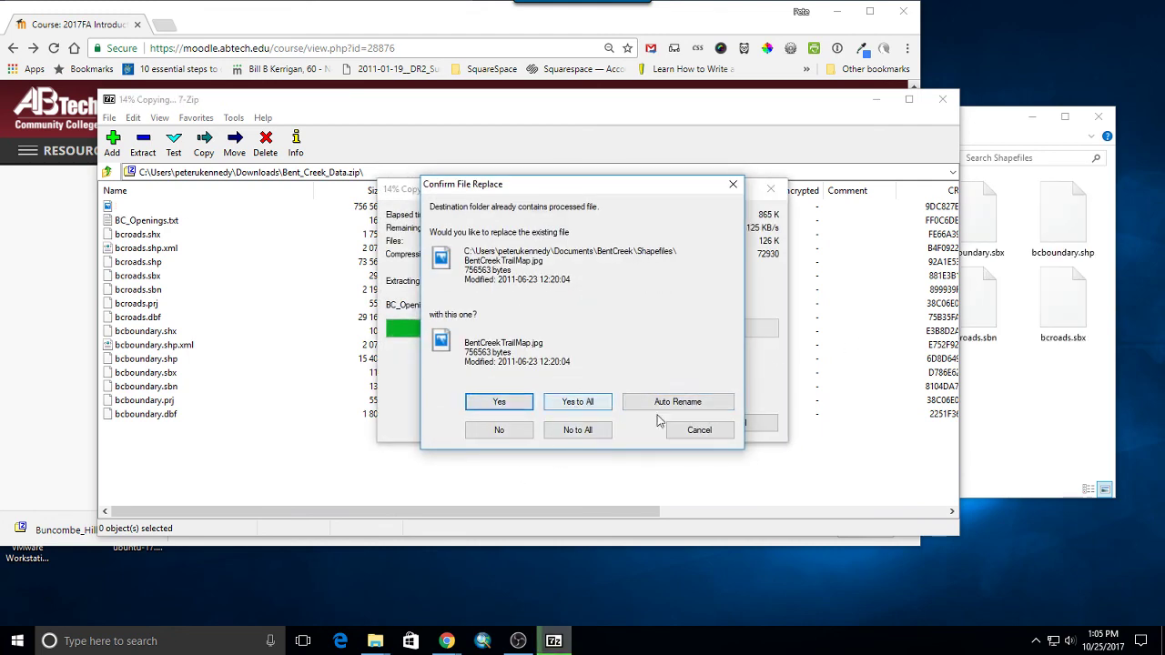
pyautogui.click(506, 434)
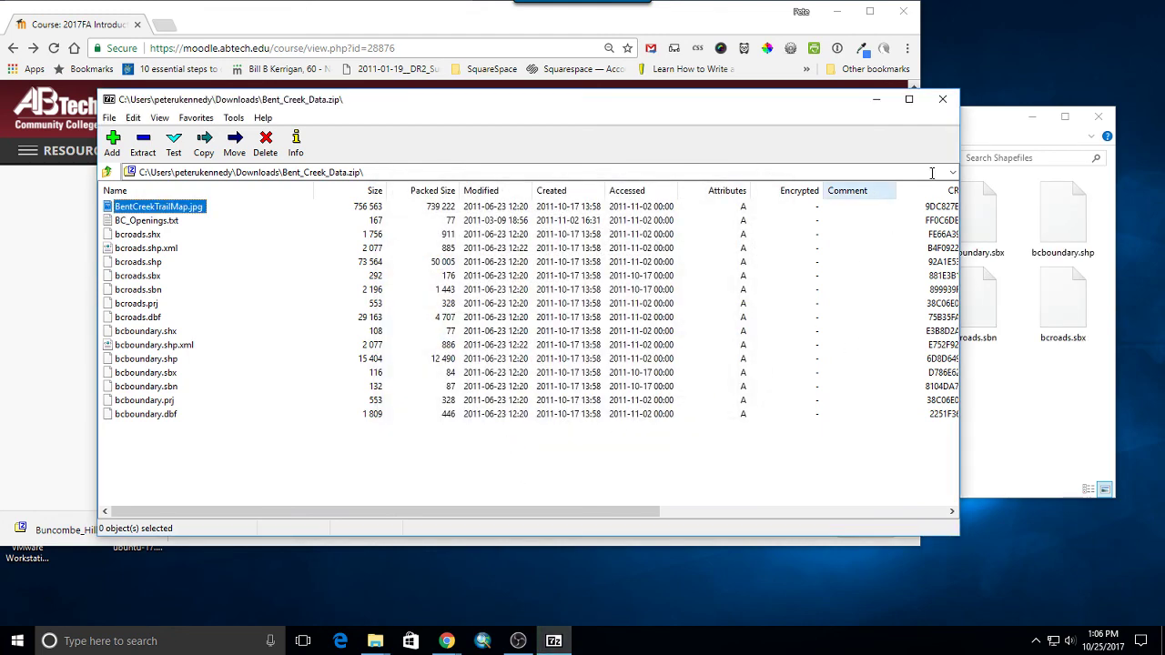
pyautogui.click(943, 98)
# Step: Review the 16 extracted files in Shapefiles, including BC_Openings.txt, then go back to BentCreek
pyautogui.click(955, 134)
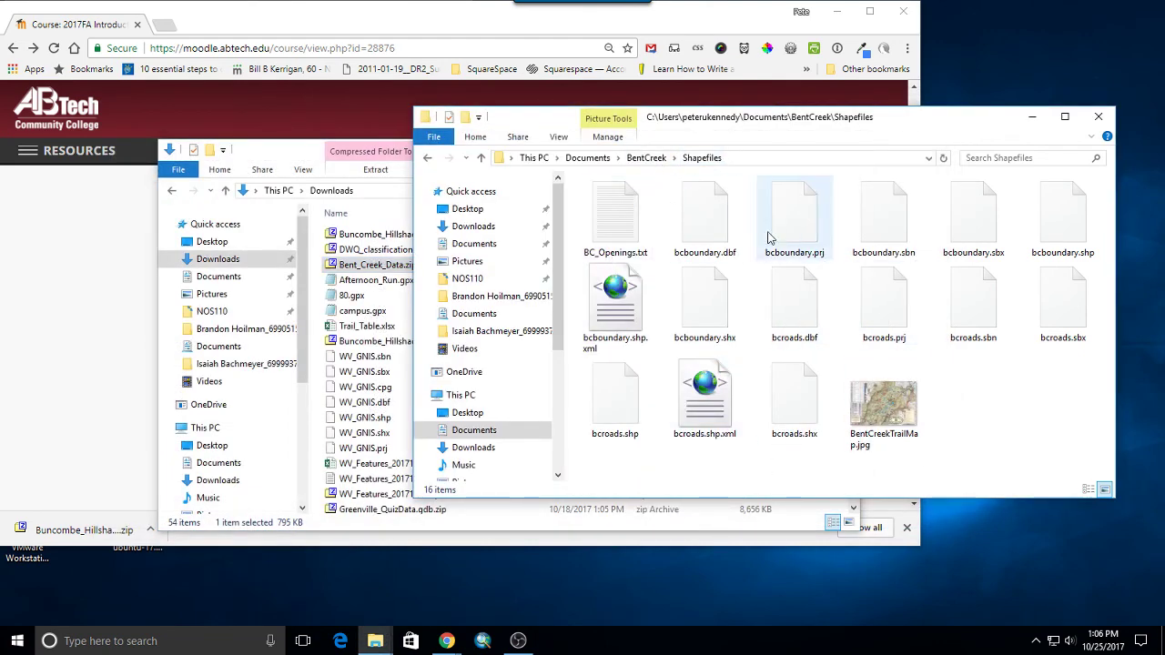
pyautogui.moveTo(742, 118); pyautogui.dragTo(649, 106)
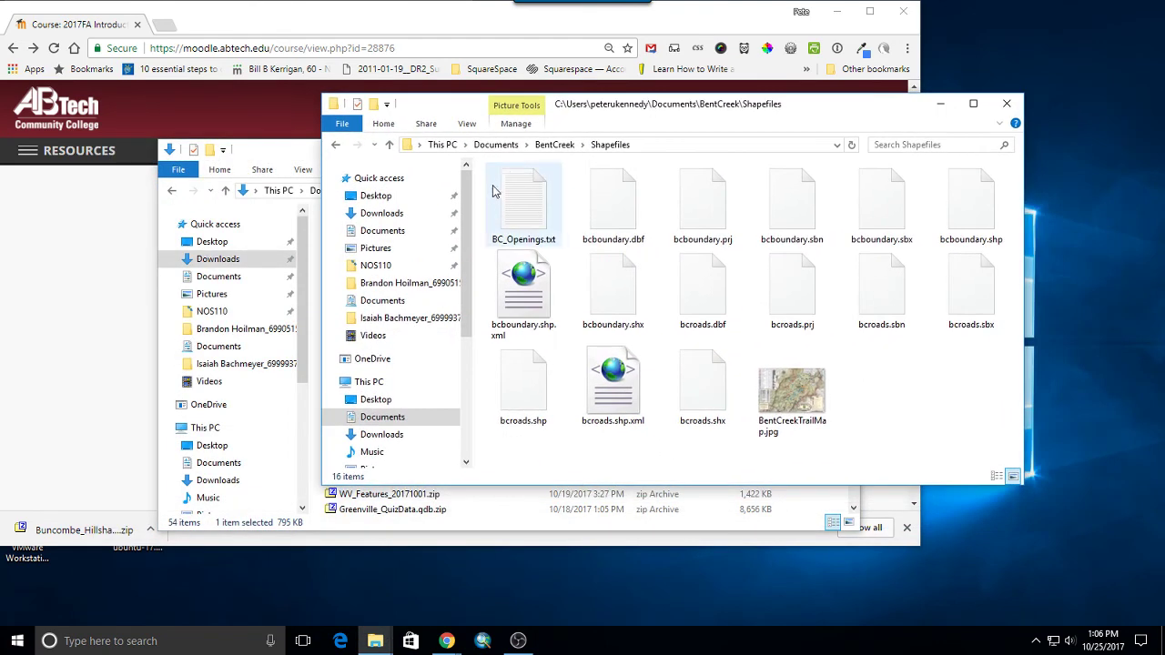
pyautogui.click(549, 145)
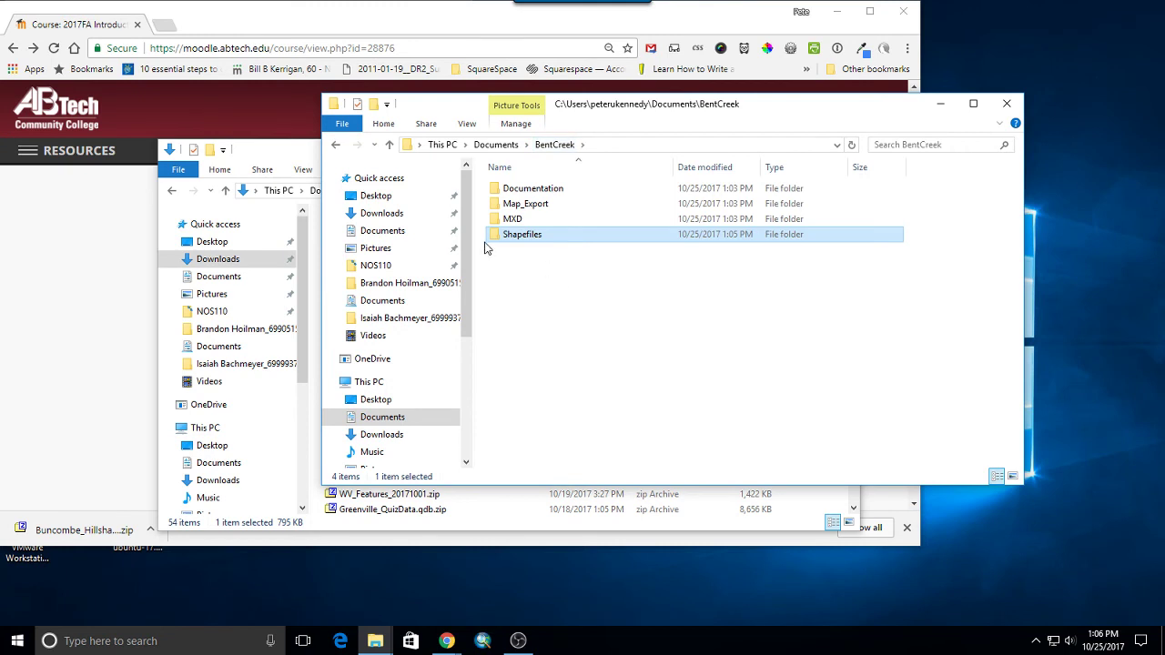
pyautogui.click(546, 290)
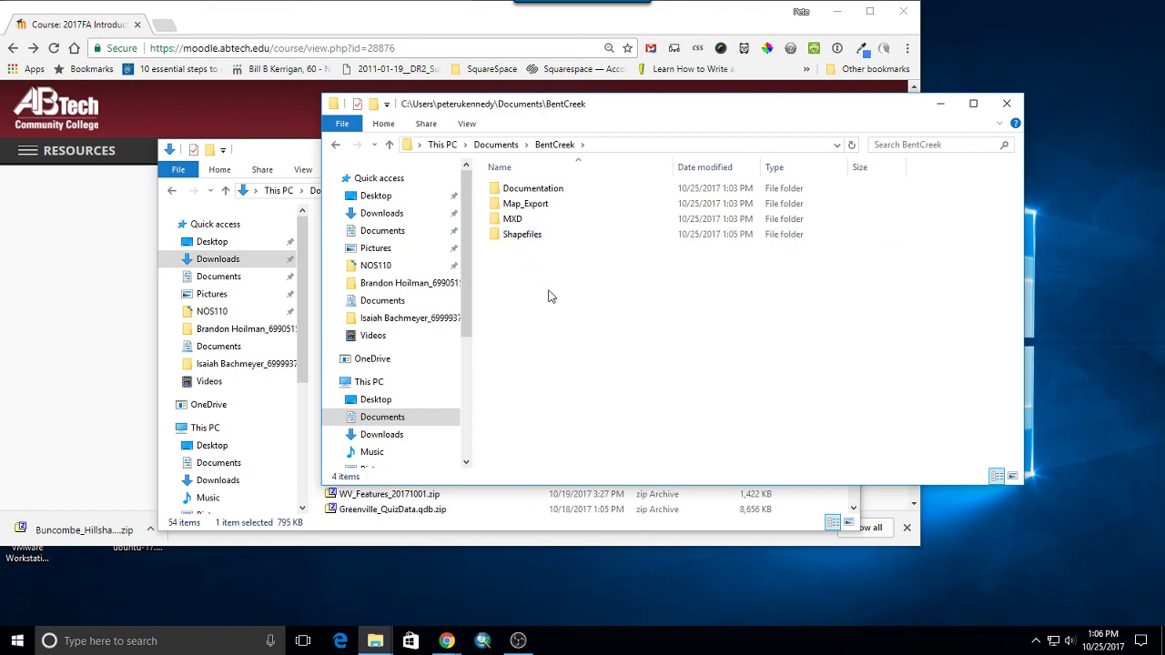
pyautogui.click(526, 236)
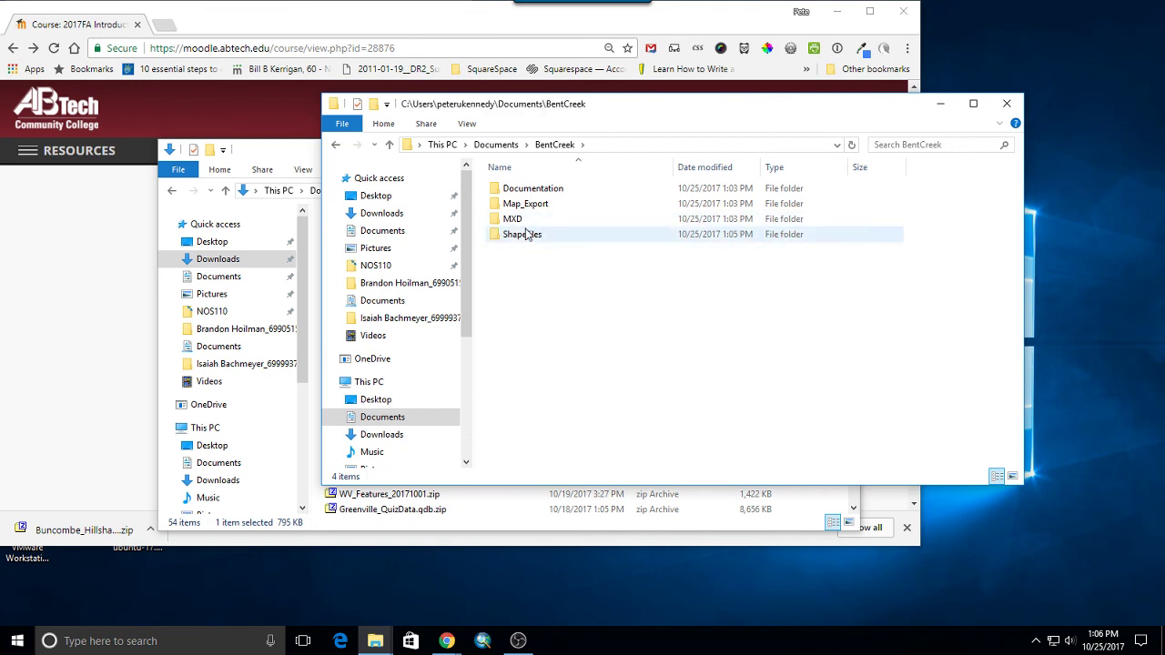
pyautogui.doubleClick(526, 236)
pyautogui.click(517, 207)
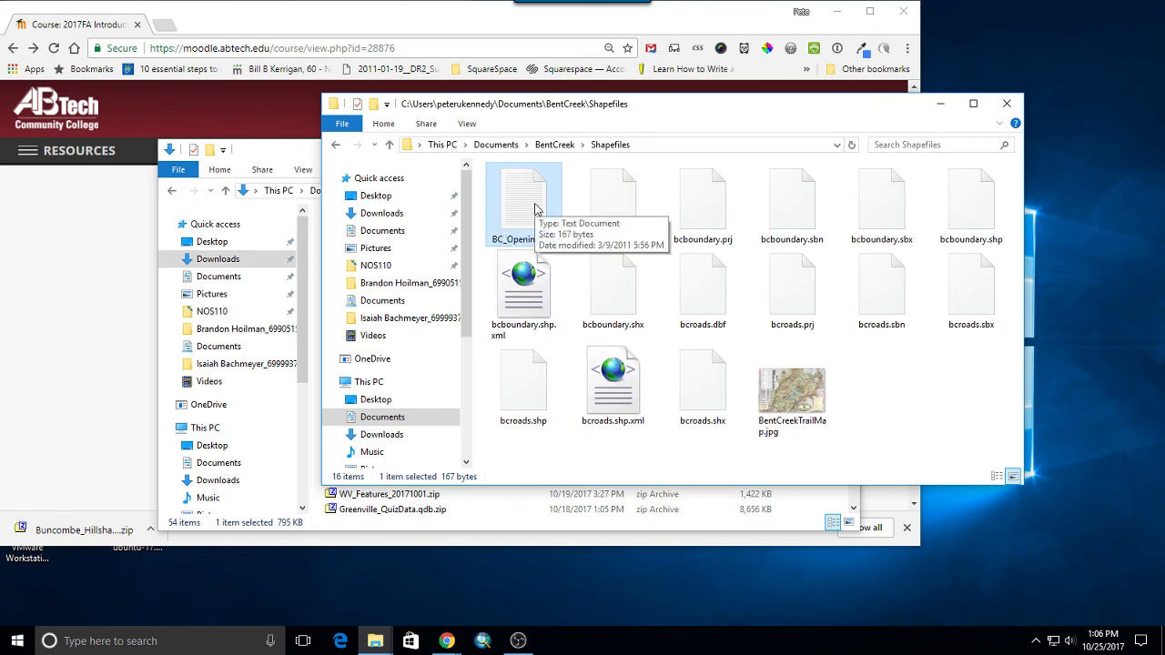
pyautogui.click(554, 144)
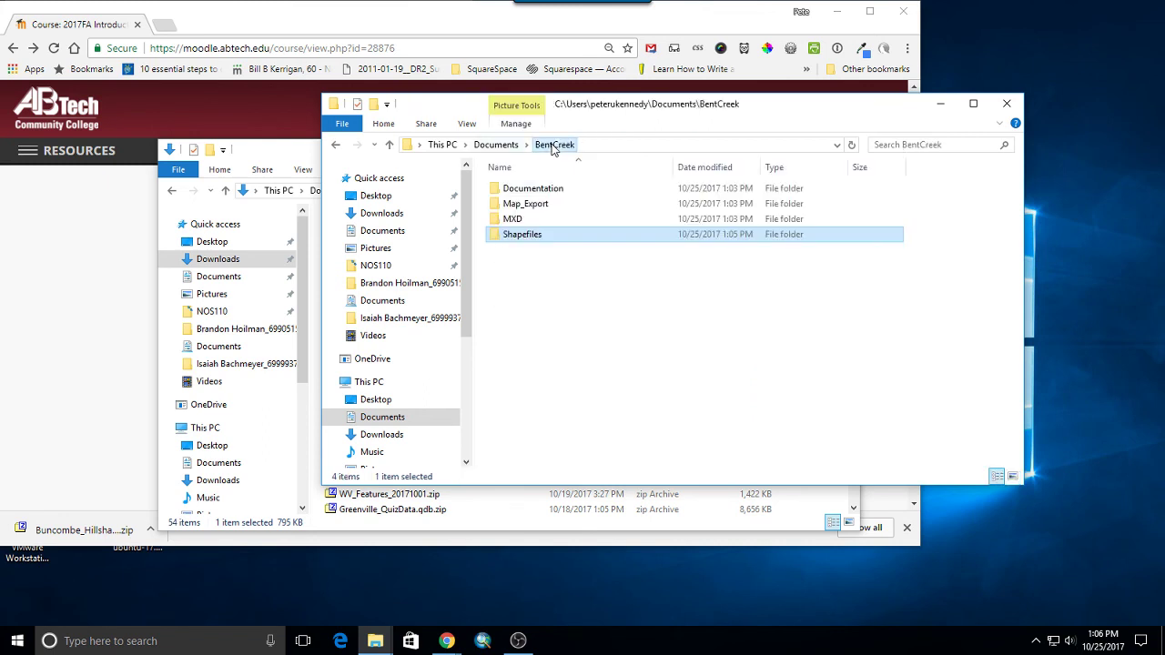
# Step: Create a new OtherFiles folder inside BentCreek
pyautogui.rightClick(587, 334)
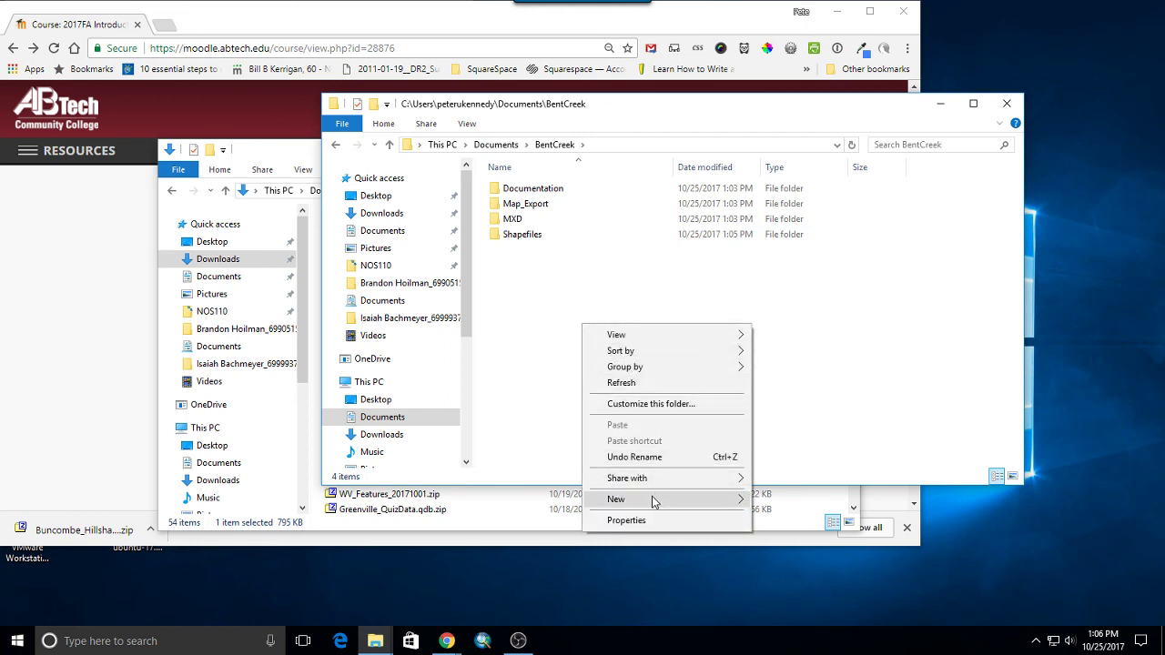
pyautogui.moveTo(656, 500)
pyautogui.click(814, 350)
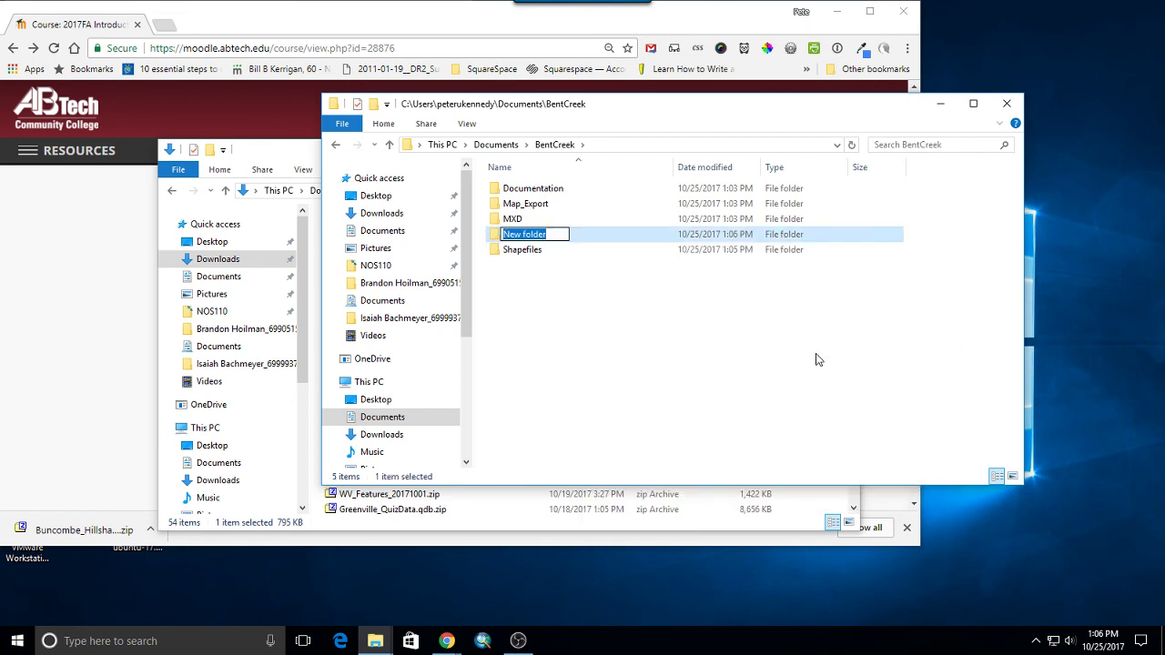
pyautogui.write('0utputs')
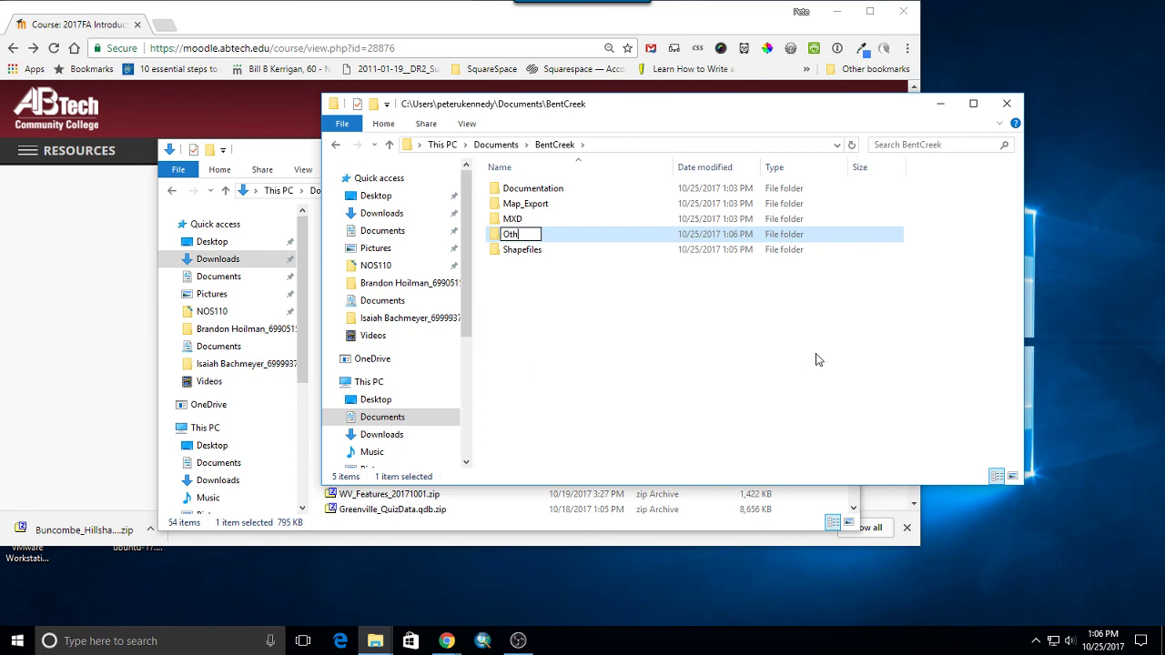
pyautogui.press('Return')
pyautogui.press('Return')
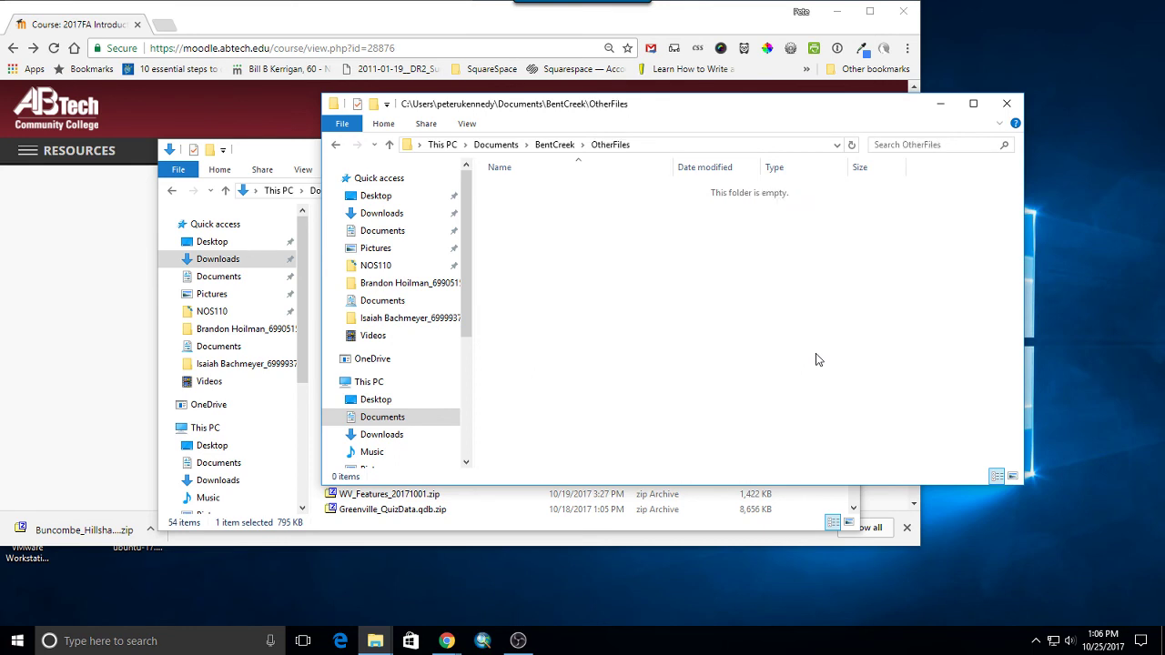
# Step: Move BC_Openings.txt from Shapefiles into the OtherFiles folder
pyautogui.click(546, 144)
pyautogui.doubleClick(514, 250)
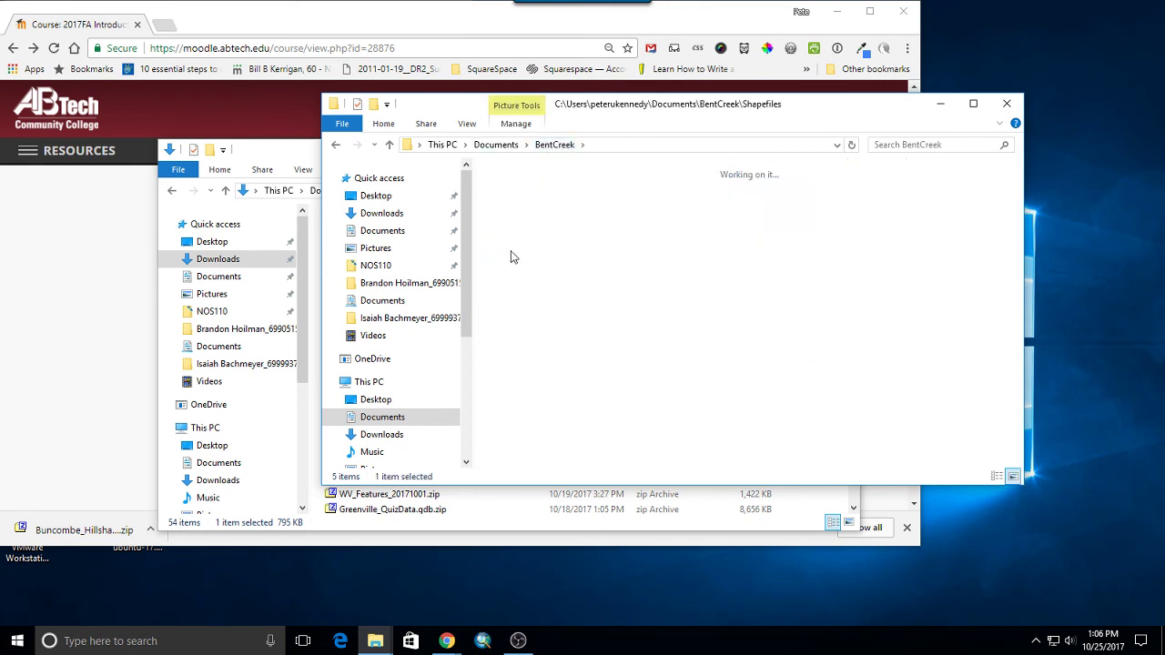
pyautogui.click(525, 223)
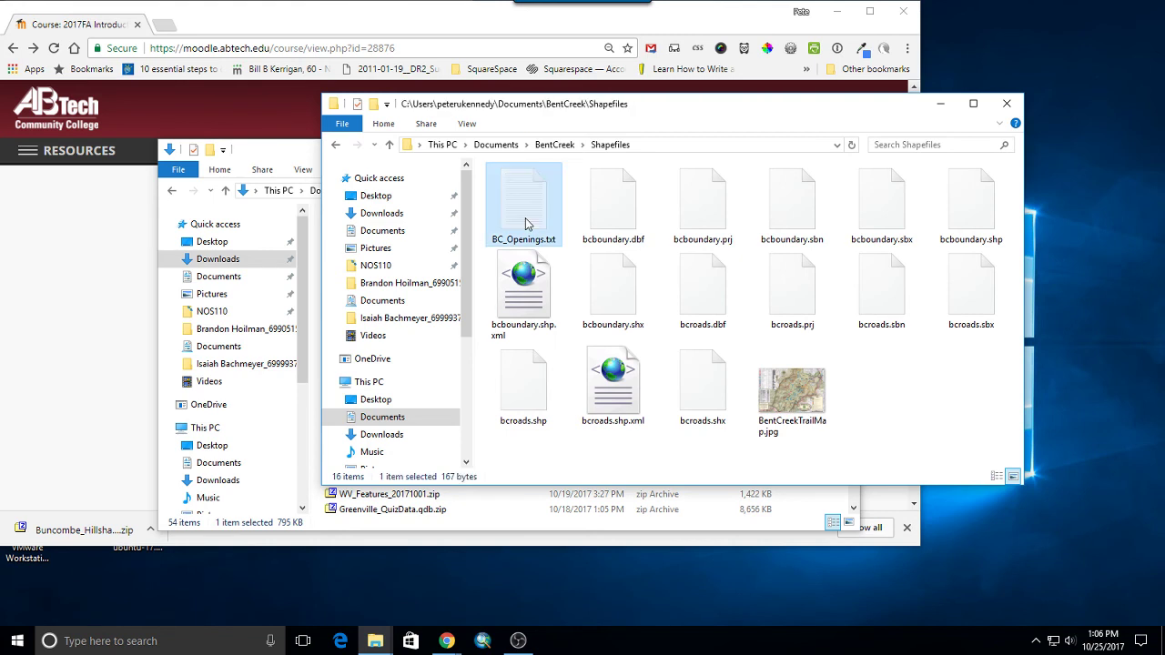
pyautogui.click(549, 146)
pyautogui.doubleClick(524, 237)
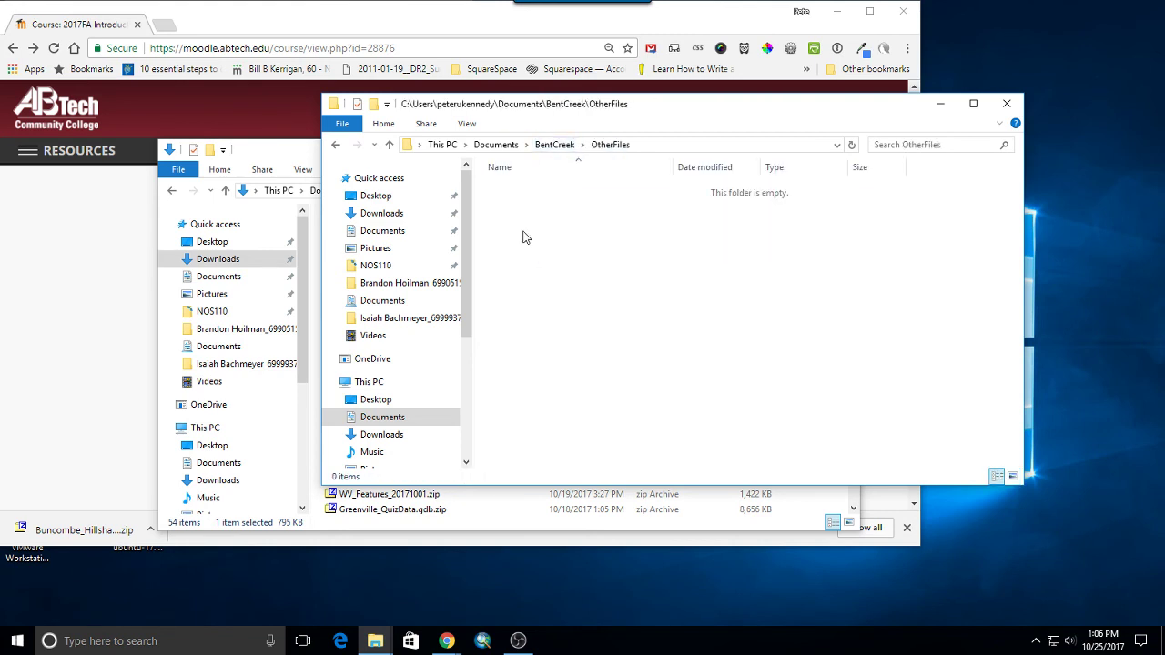
pyautogui.hotkey('ctrl', 'v')
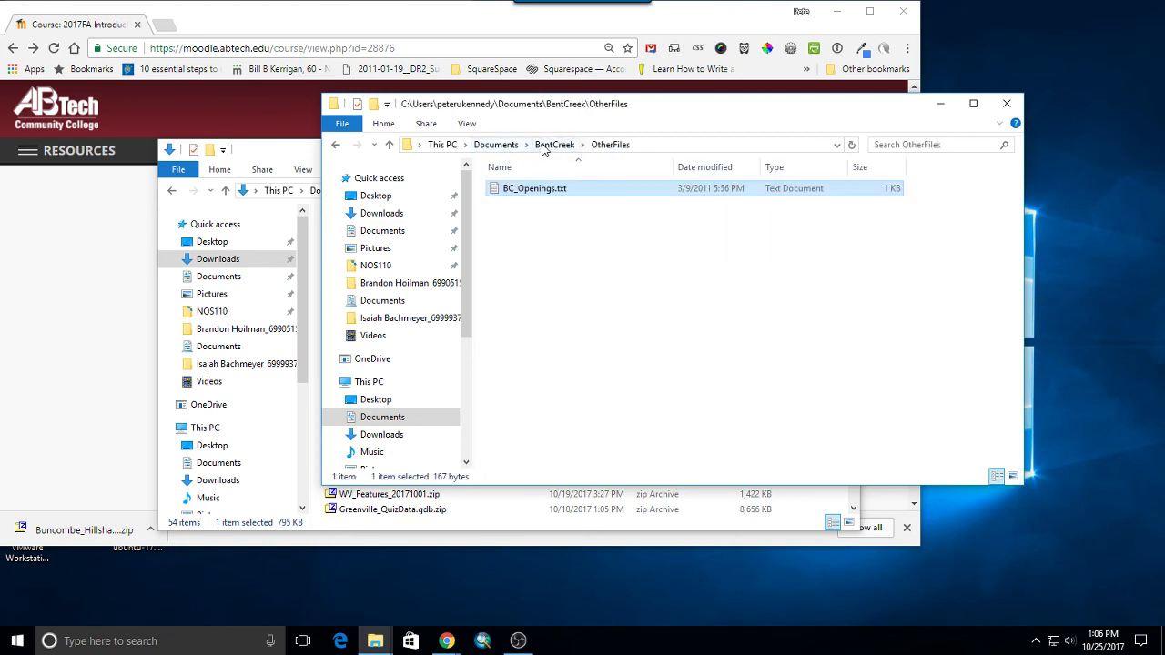
pyautogui.click(553, 146)
# Step: Add a USFSTrailMap folder in BentCreek and reopen Shapefiles
pyautogui.click(594, 328)
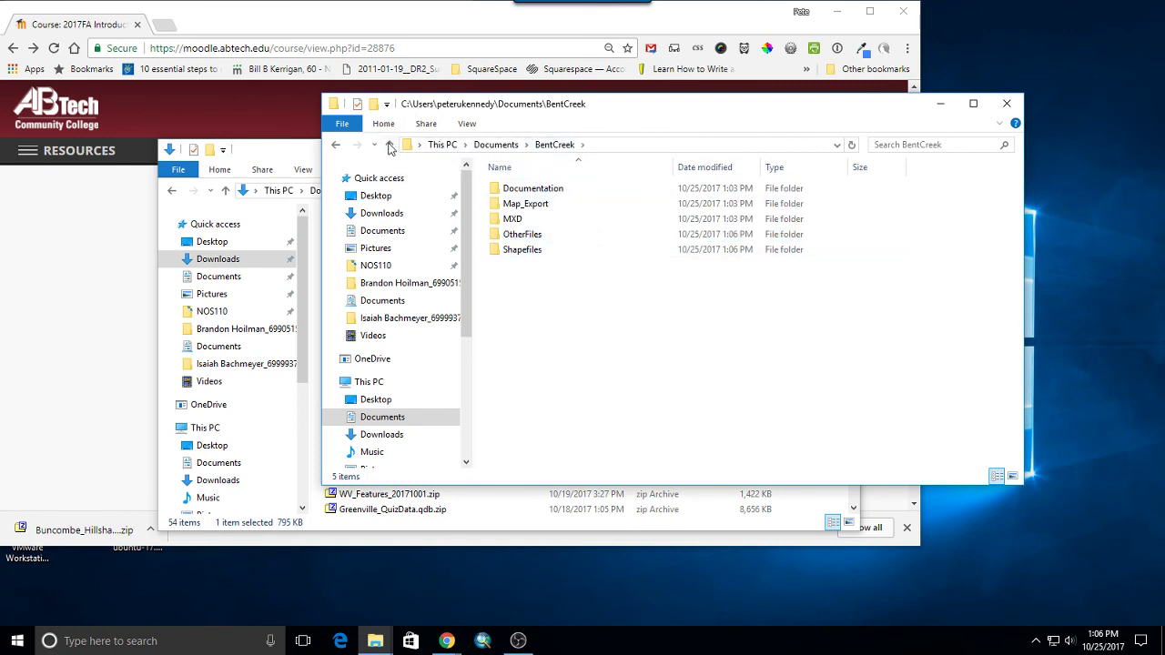
pyautogui.click(376, 105)
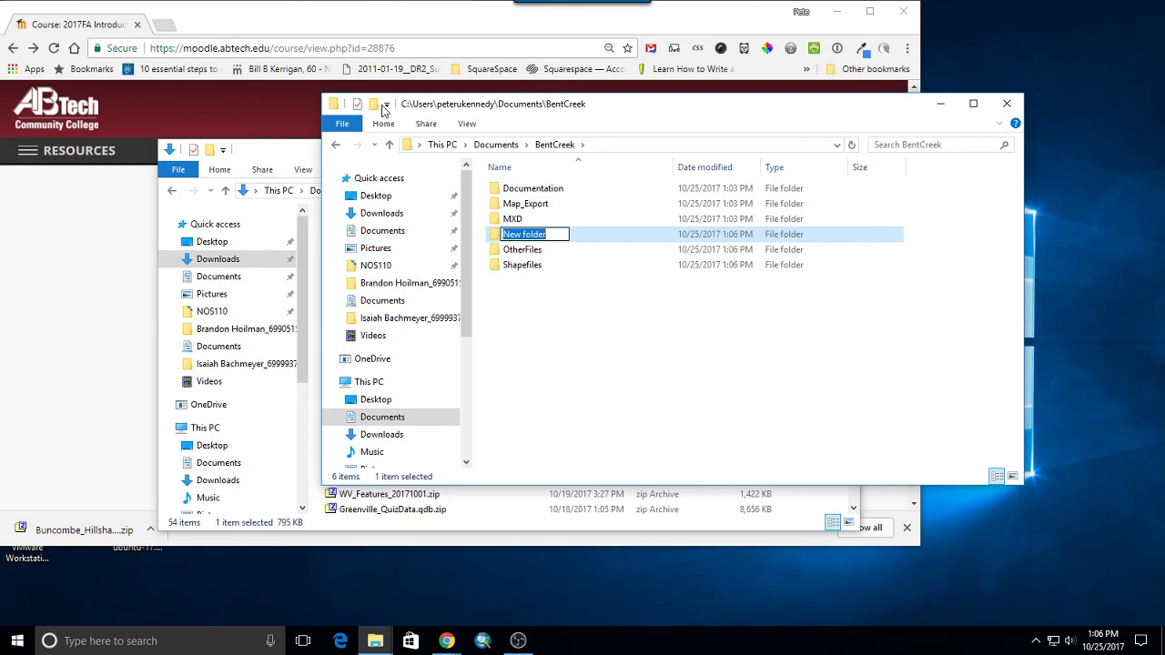
pyautogui.write('USFSTrailMap')
pyautogui.press('Return')
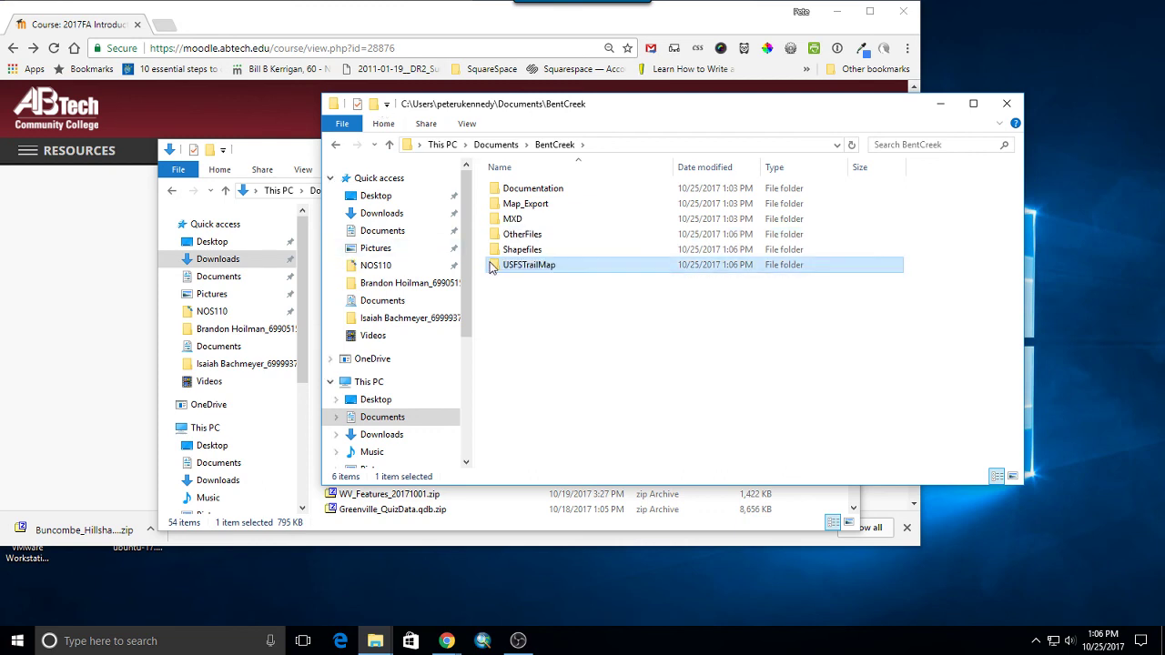
pyautogui.doubleClick(521, 254)
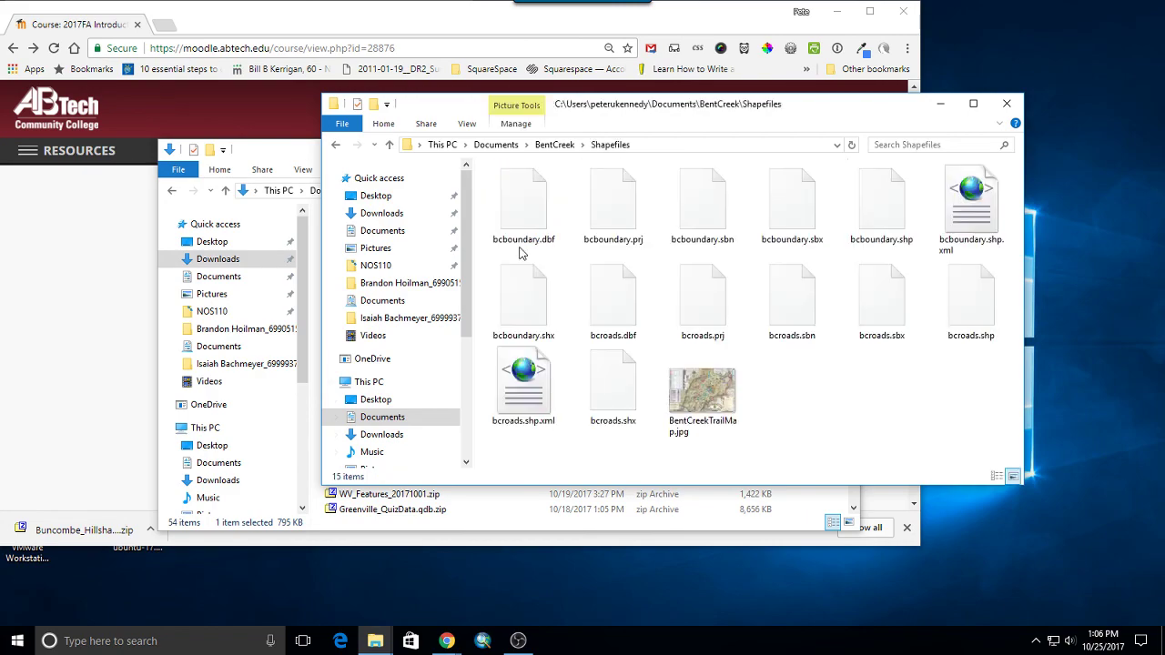
pyautogui.click(714, 426)
pyautogui.doubleClick(715, 405)
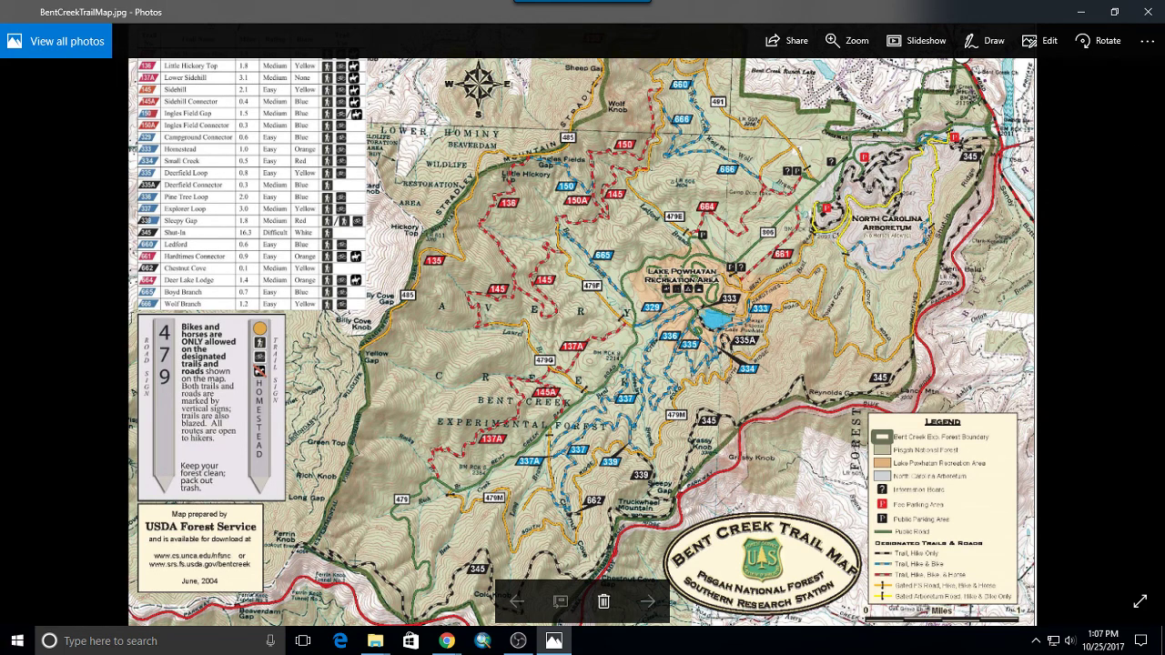
pyautogui.click(1148, 12)
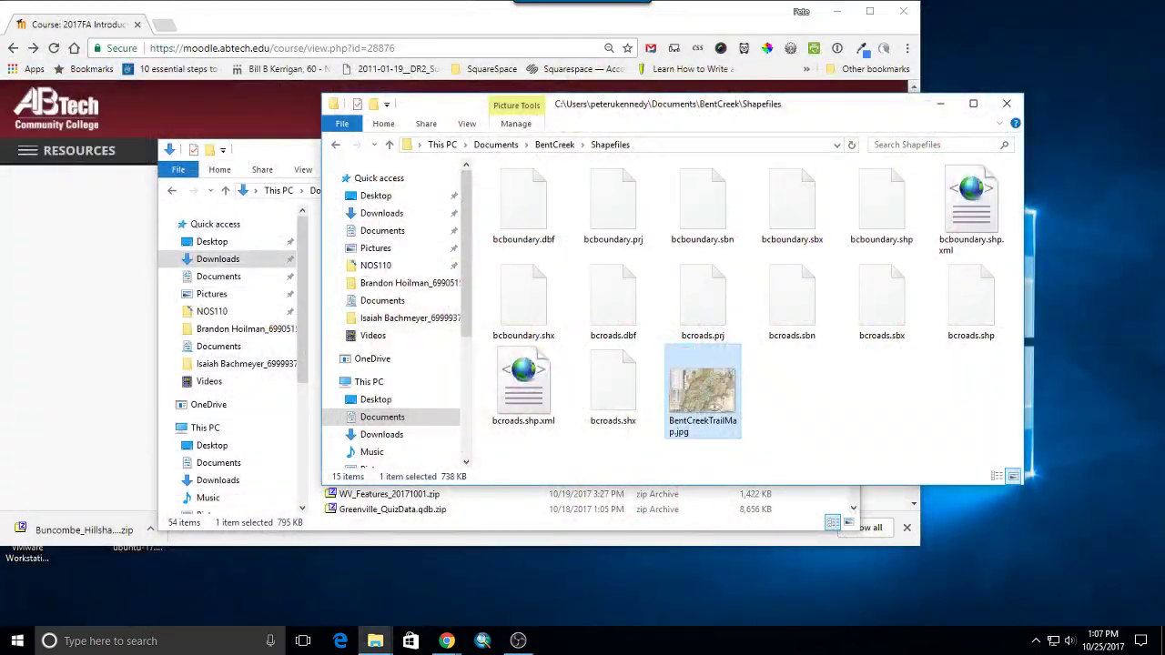
# Step: Cut BentCreekTrailMap.jpg from Shapefiles and paste it into USFSTrailMap
pyautogui.rightClick(700, 387)
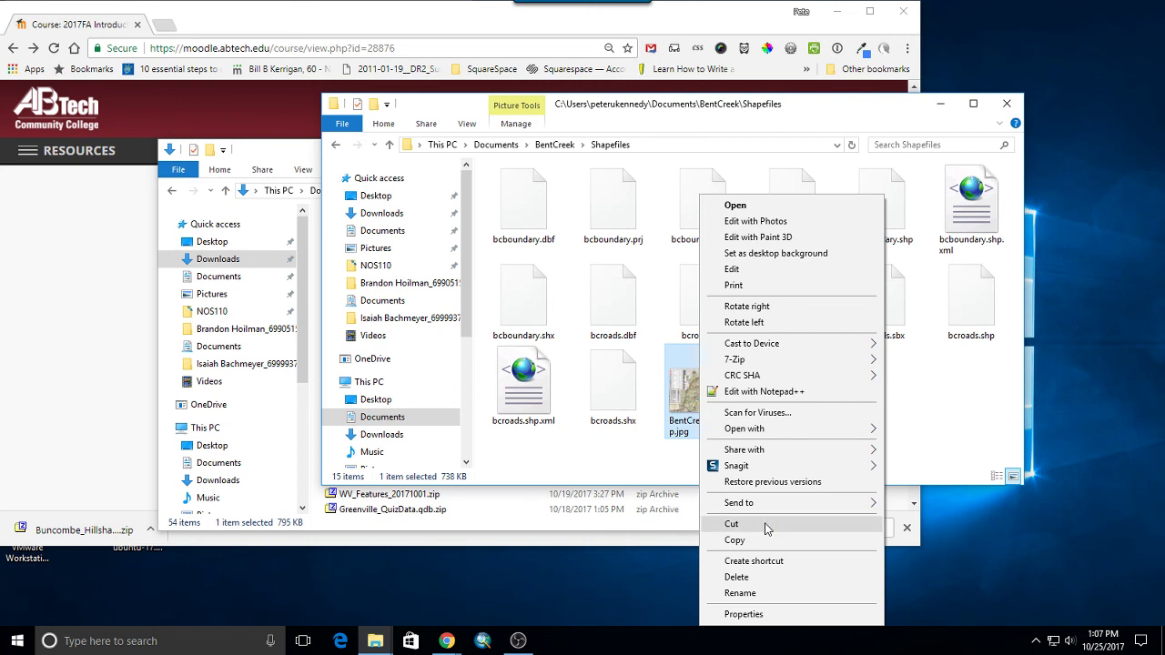
pyautogui.click(733, 524)
pyautogui.click(550, 145)
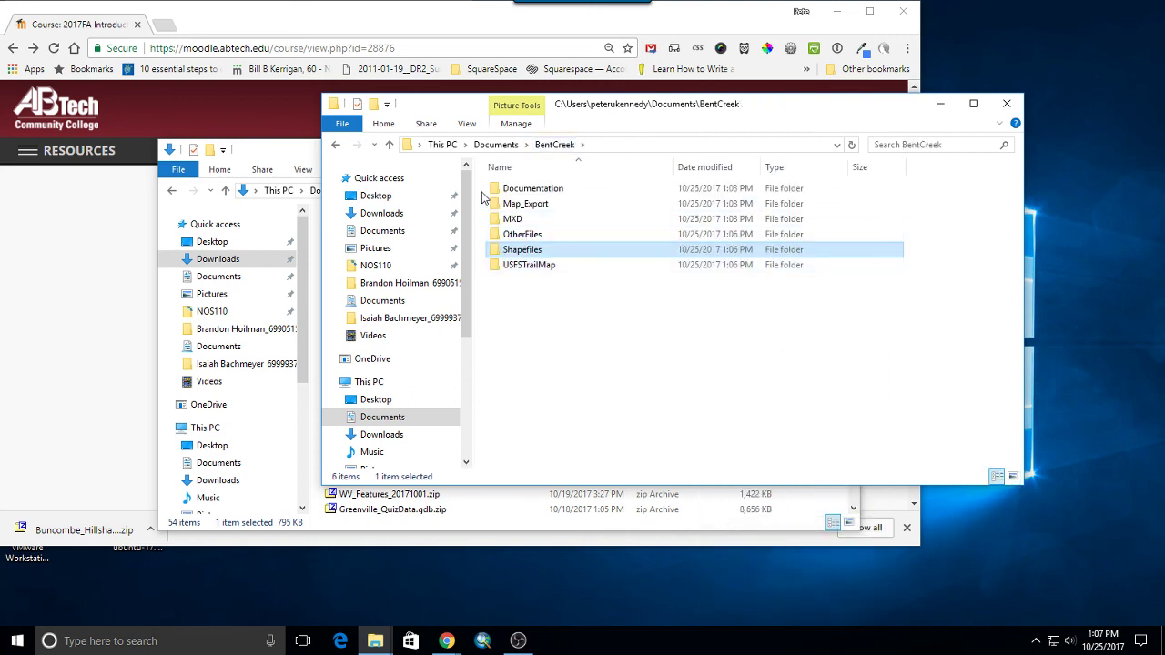
pyautogui.doubleClick(515, 265)
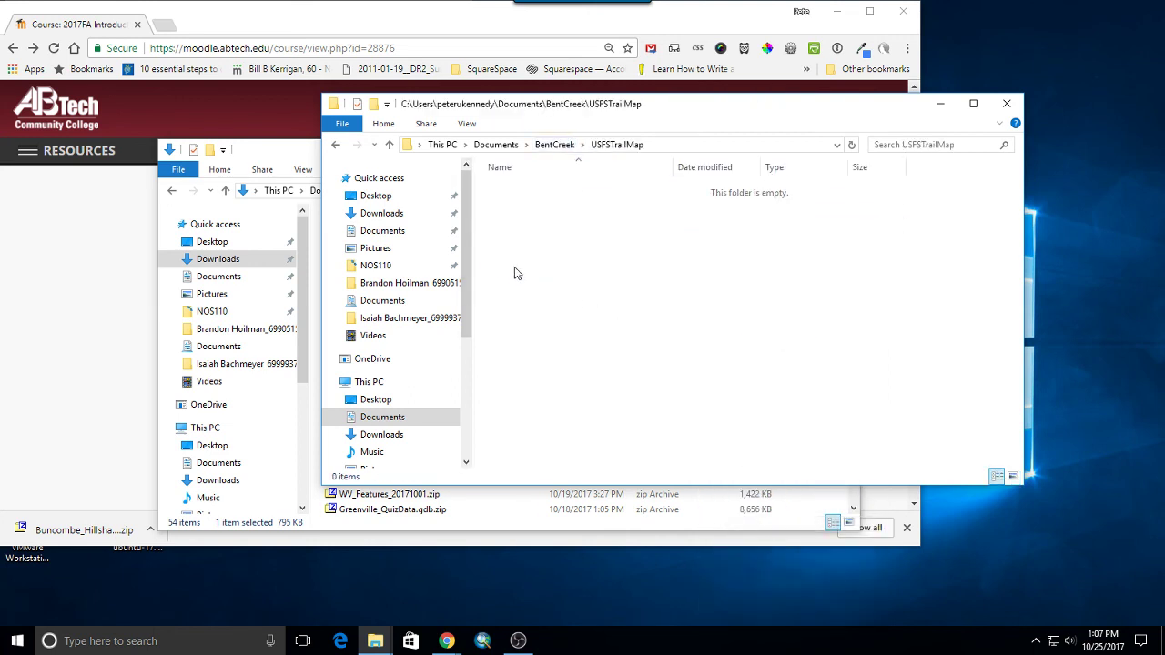
pyautogui.rightClick(514, 269)
pyautogui.click(576, 370)
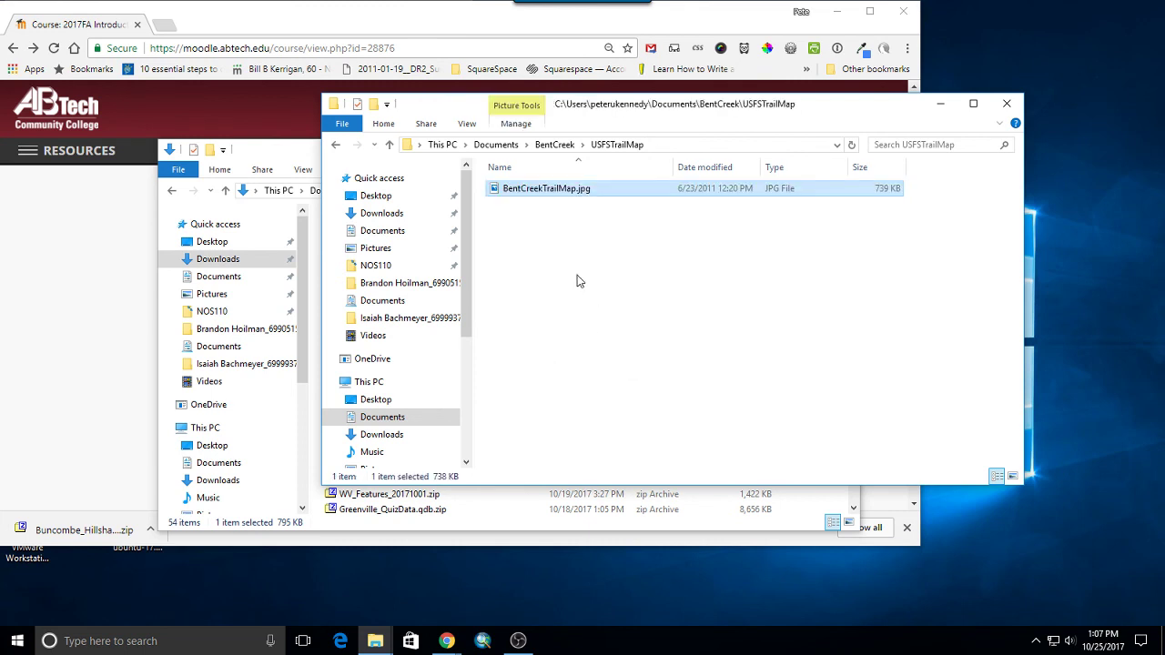
pyautogui.click(554, 145)
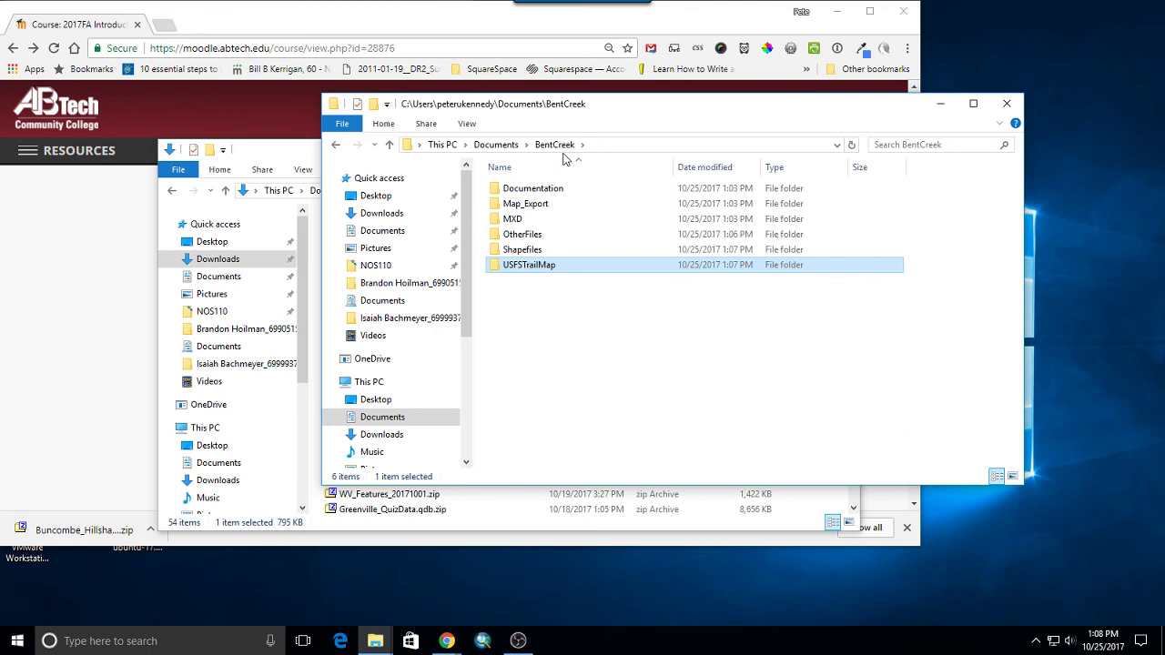
# Step: Snap the Downloads window to the left half and BentCreek to the right half
pyautogui.click(445, 640)
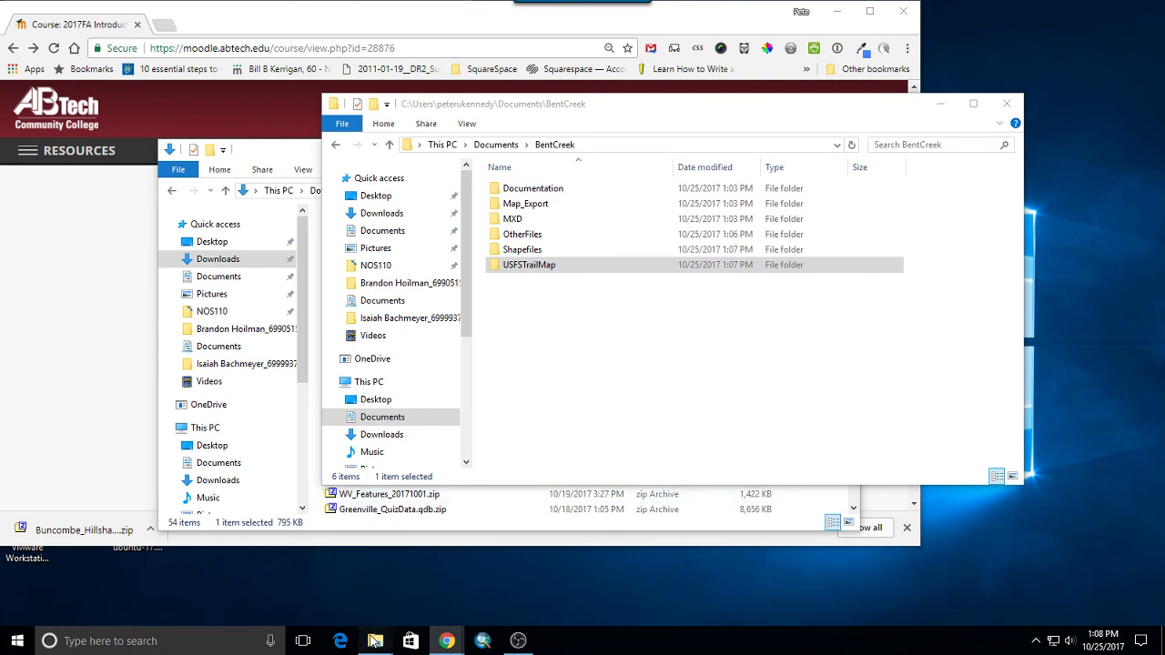
pyautogui.moveTo(374, 641)
pyautogui.click(295, 557)
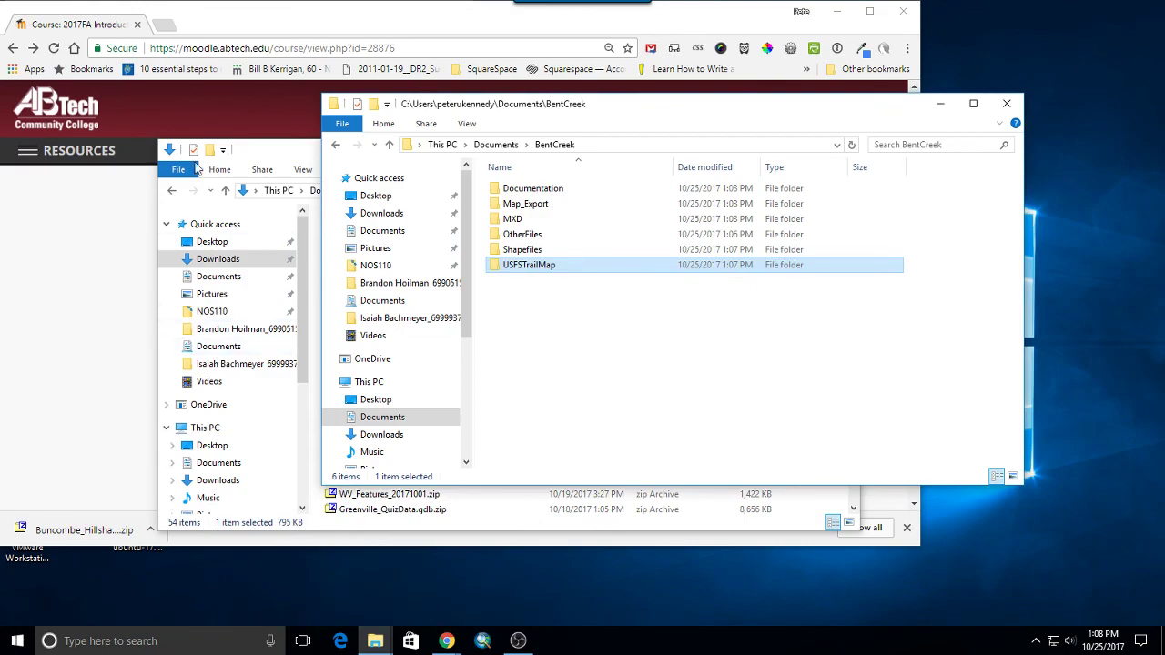
pyautogui.click(296, 157)
pyautogui.moveTo(297, 157); pyautogui.dragTo(2, 151)
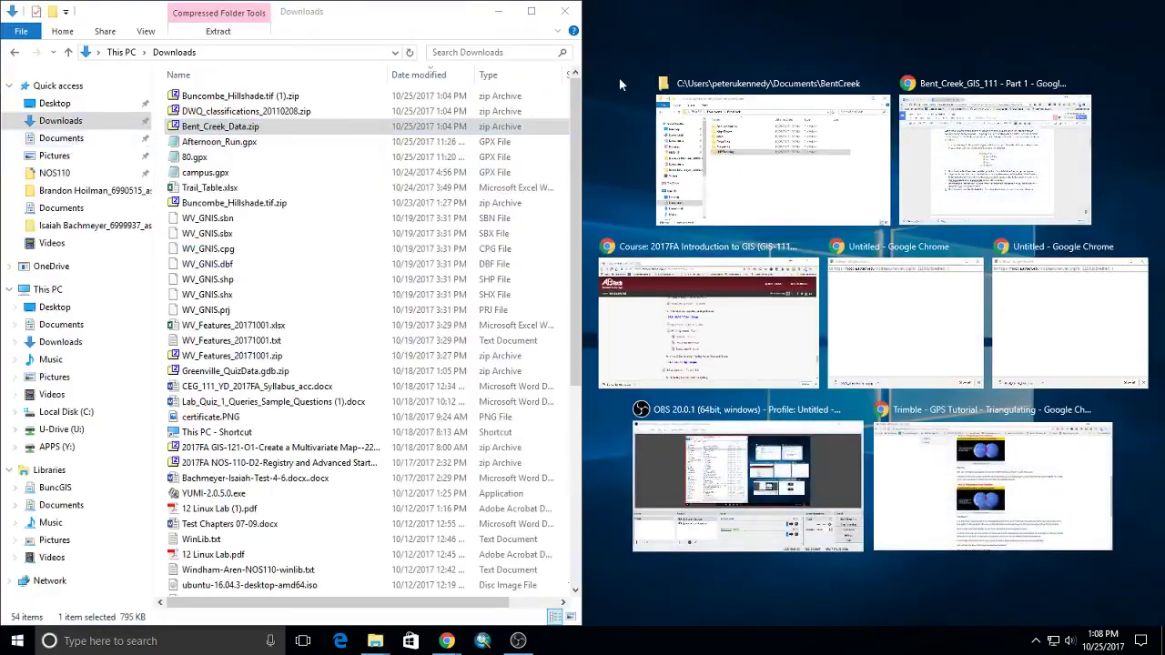
pyautogui.click(744, 135)
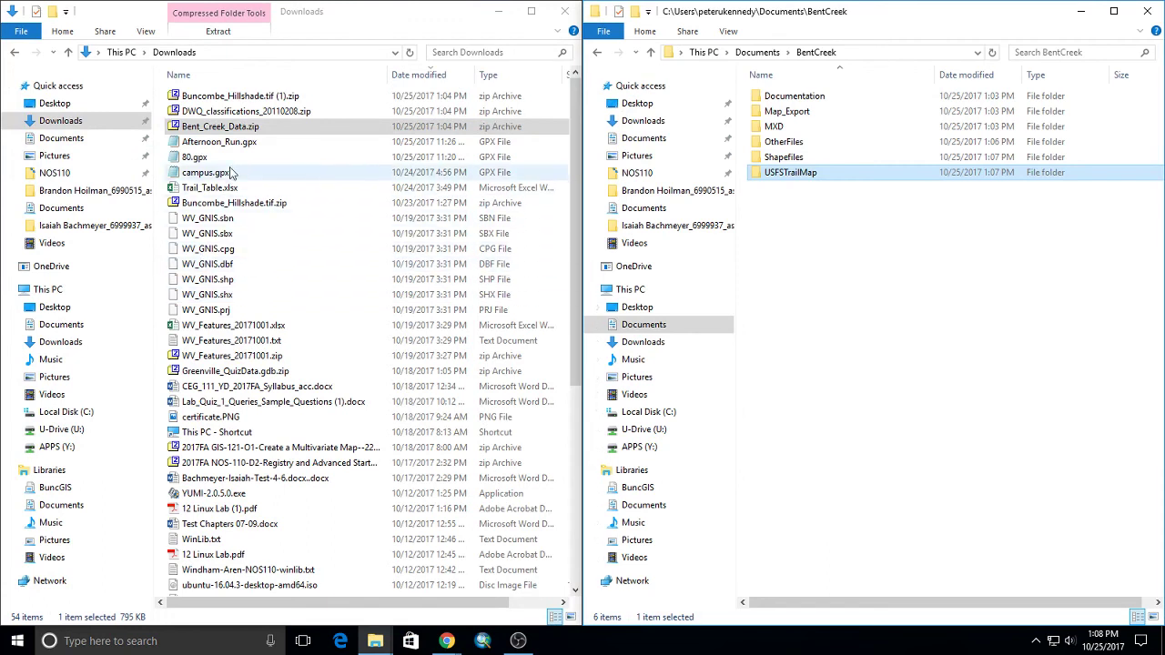
pyautogui.click(250, 113)
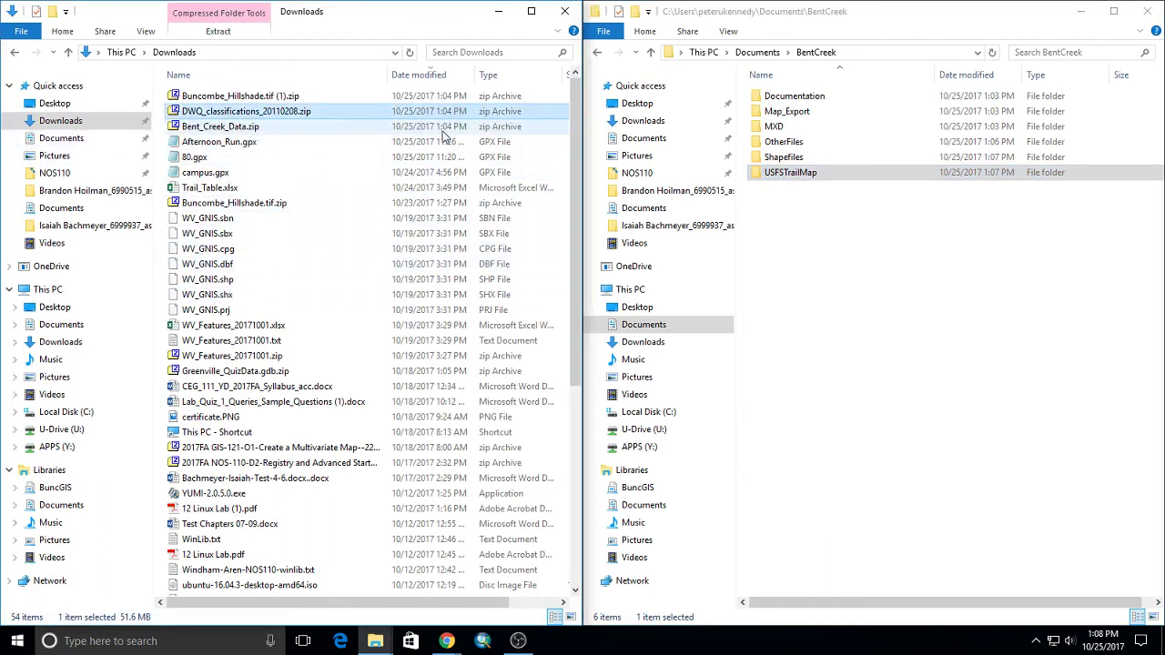
# Step: Extract DWQ_classifications_20110208.zip into Documents\BentCreek\Shapefiles, then close the archive
pyautogui.doubleClick(233, 112)
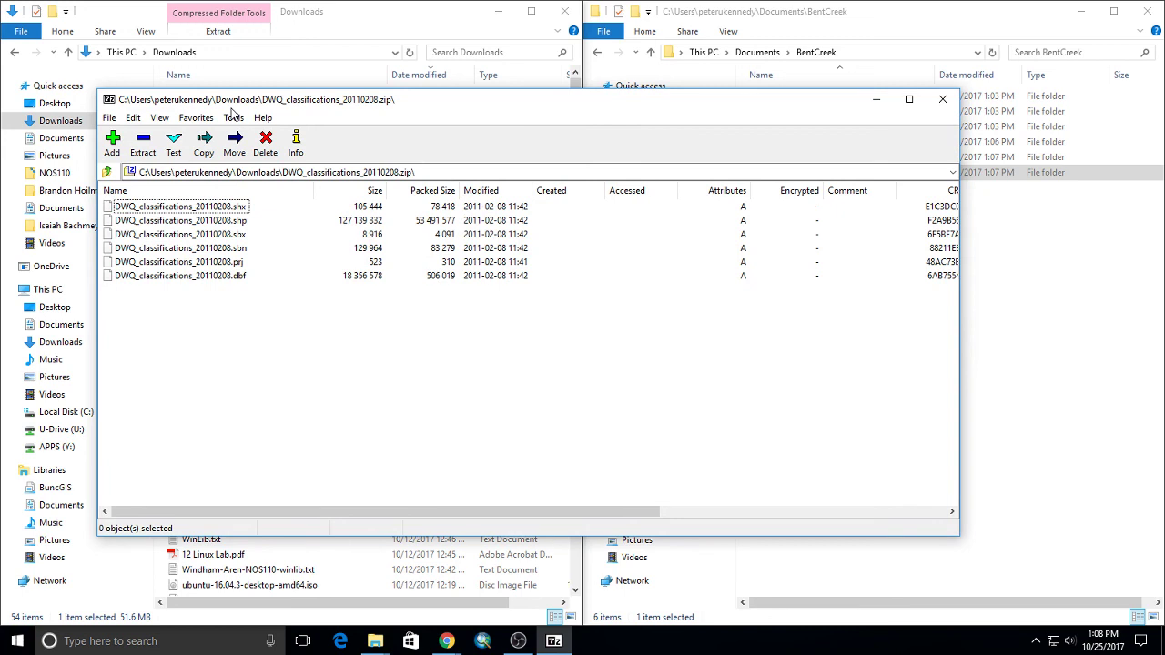
pyautogui.click(143, 144)
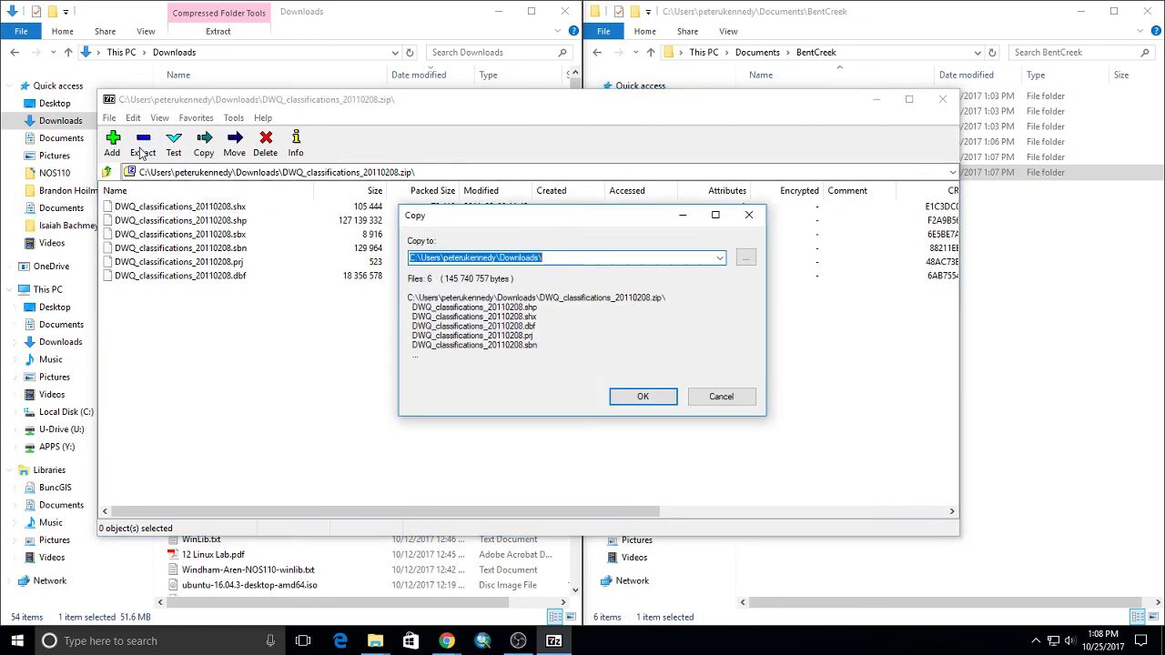
pyautogui.click(745, 258)
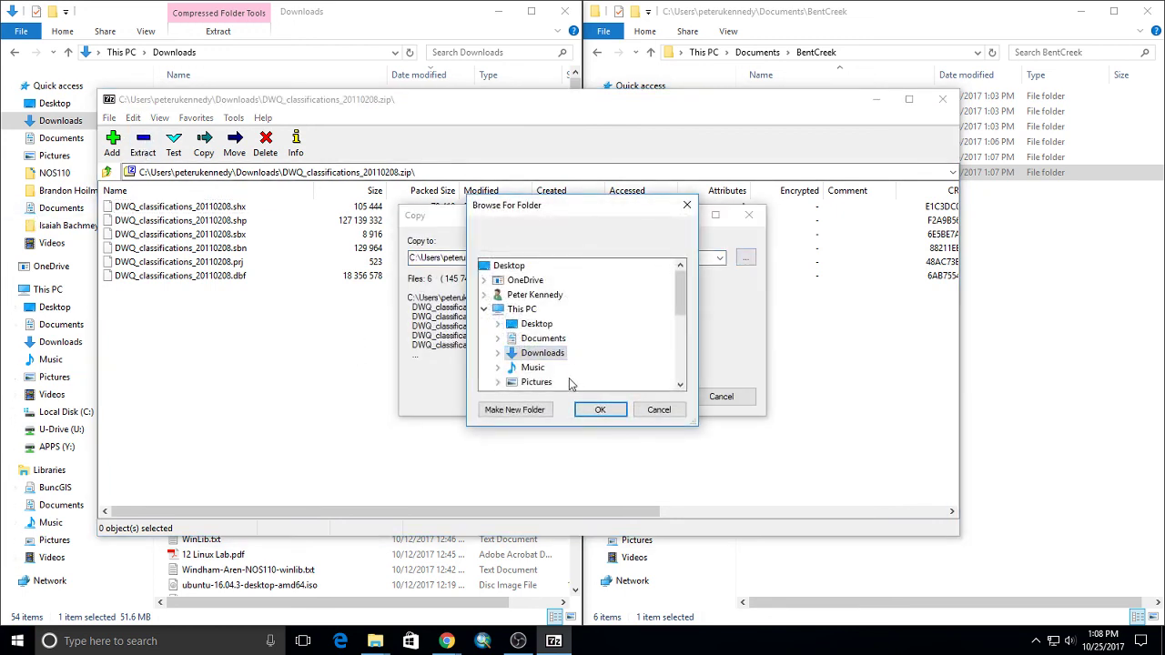
pyautogui.click(555, 339)
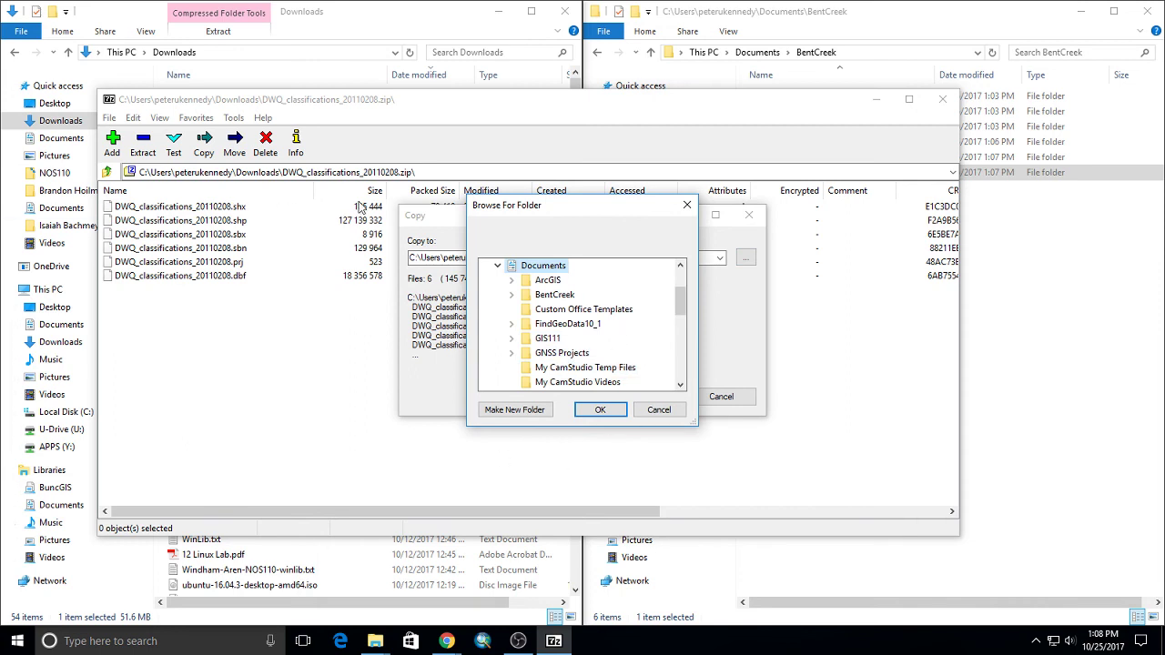
pyautogui.scroll(-4, 603, 286)
pyautogui.scroll(4, 588, 364)
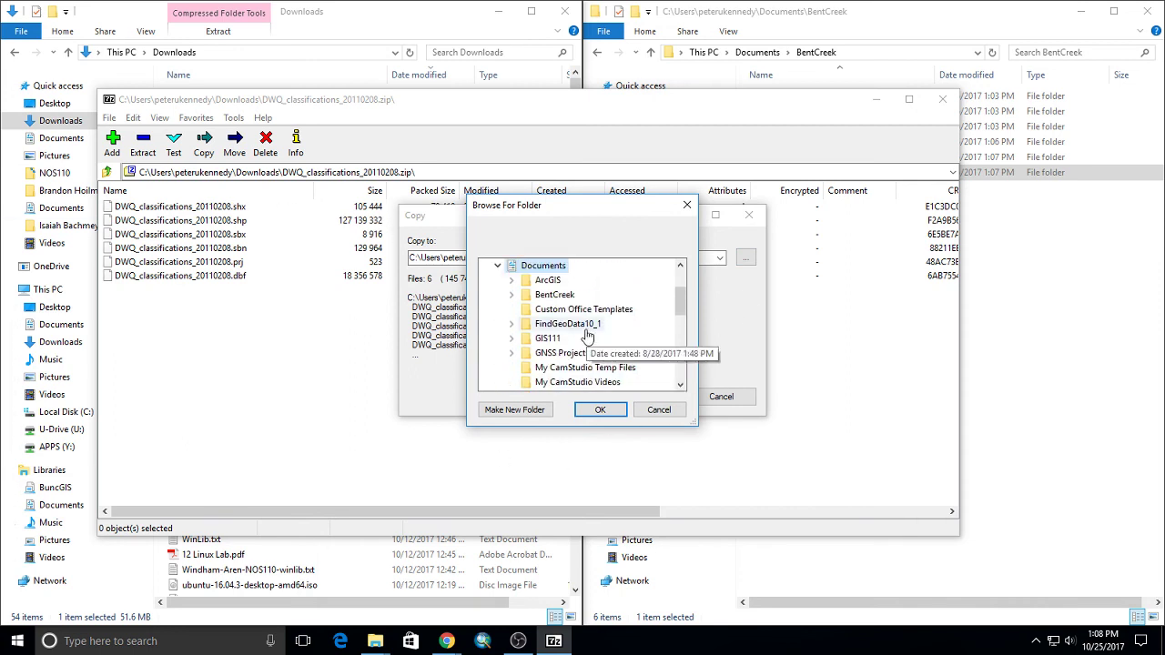
pyautogui.click(554, 295)
pyautogui.click(566, 339)
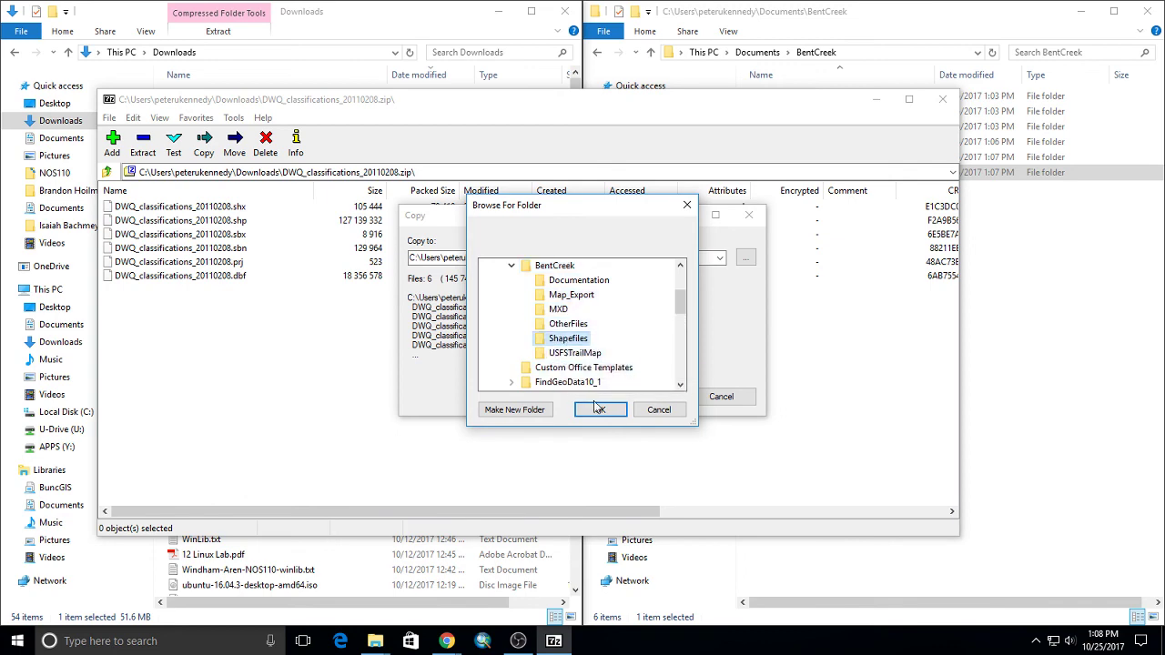
pyautogui.click(601, 413)
pyautogui.click(644, 396)
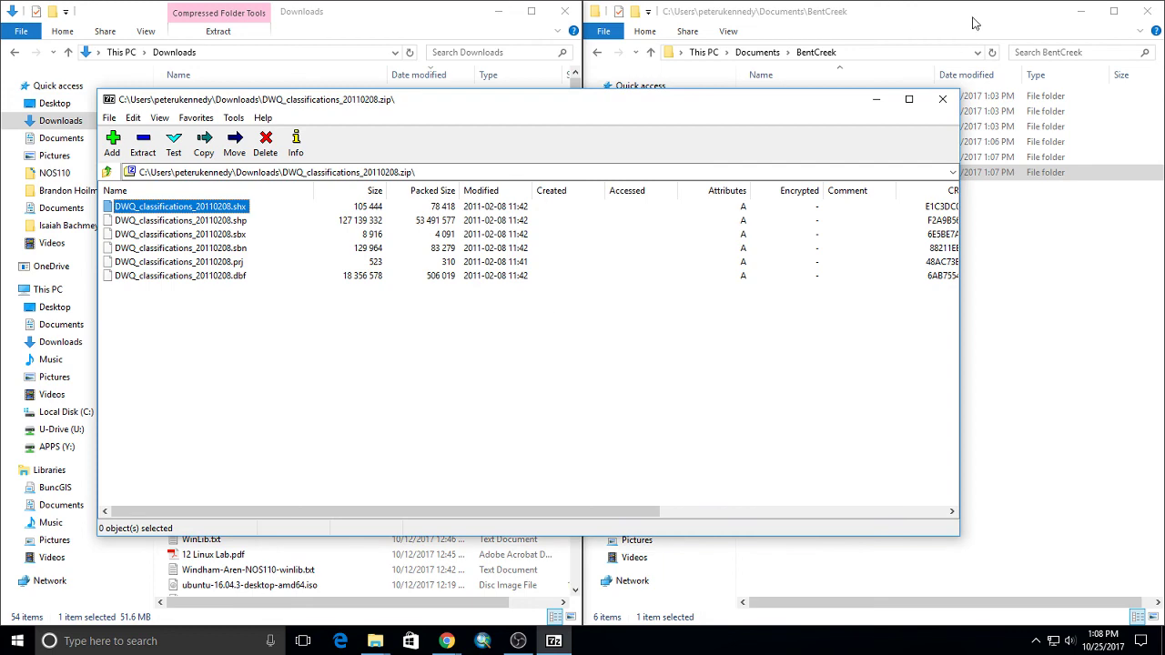
pyautogui.click(946, 101)
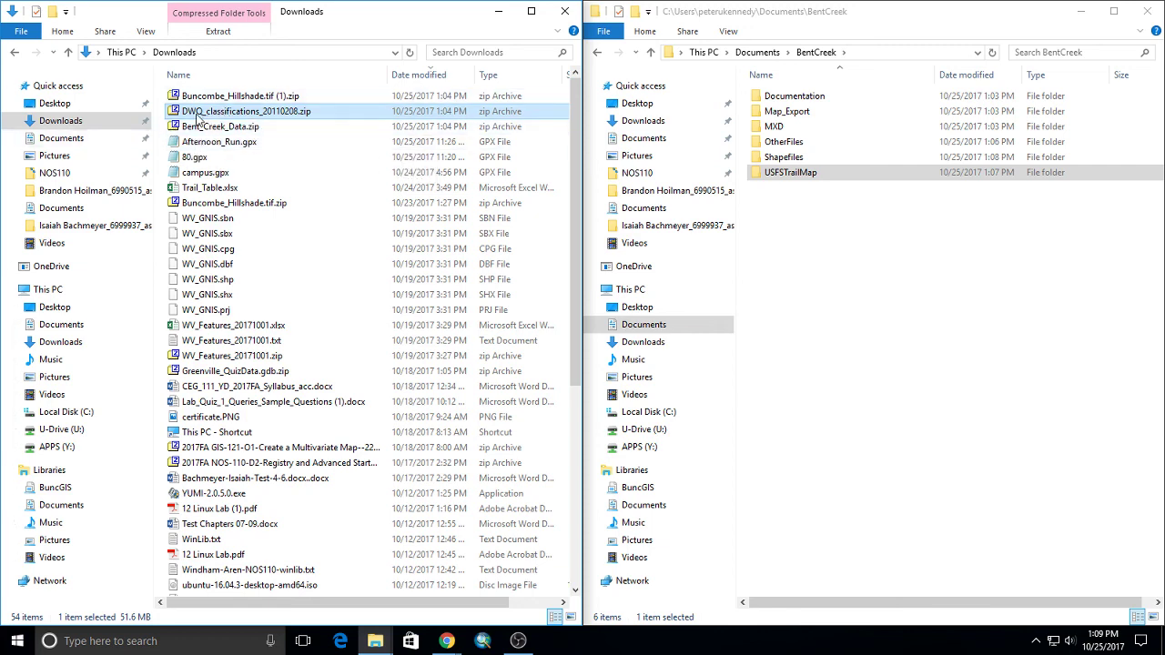
# Step: Open the Buncombe_Hillshade.tif (1).zip archive and create an ElevationData folder in BentCreek
pyautogui.doubleClick(223, 96)
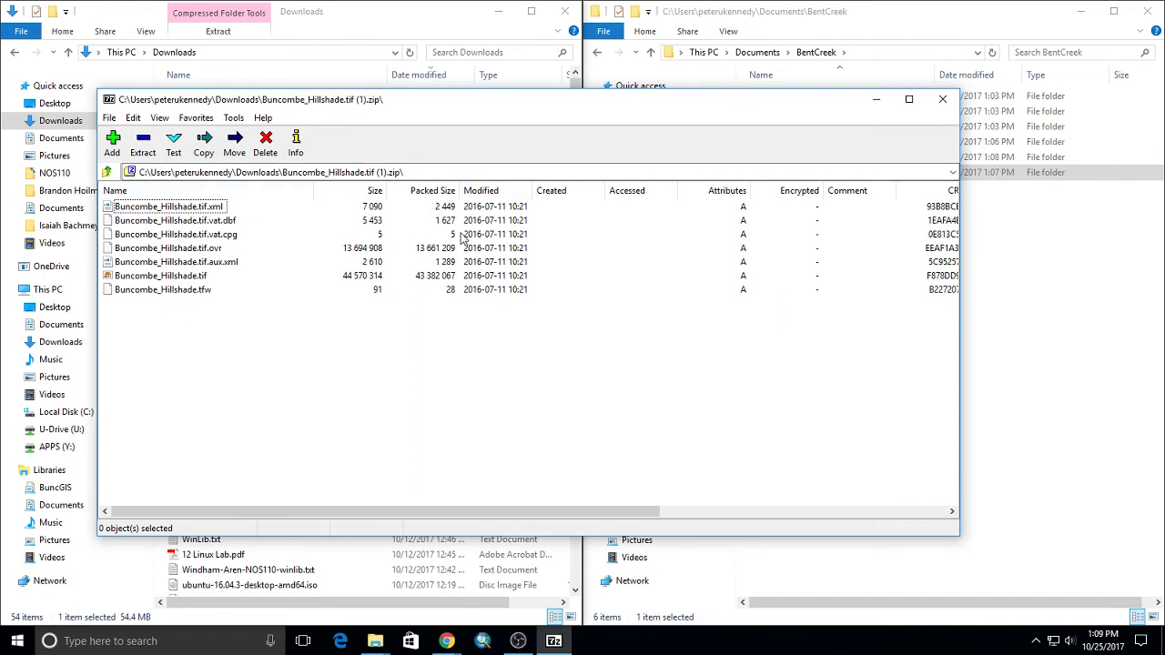
pyautogui.click(1038, 330)
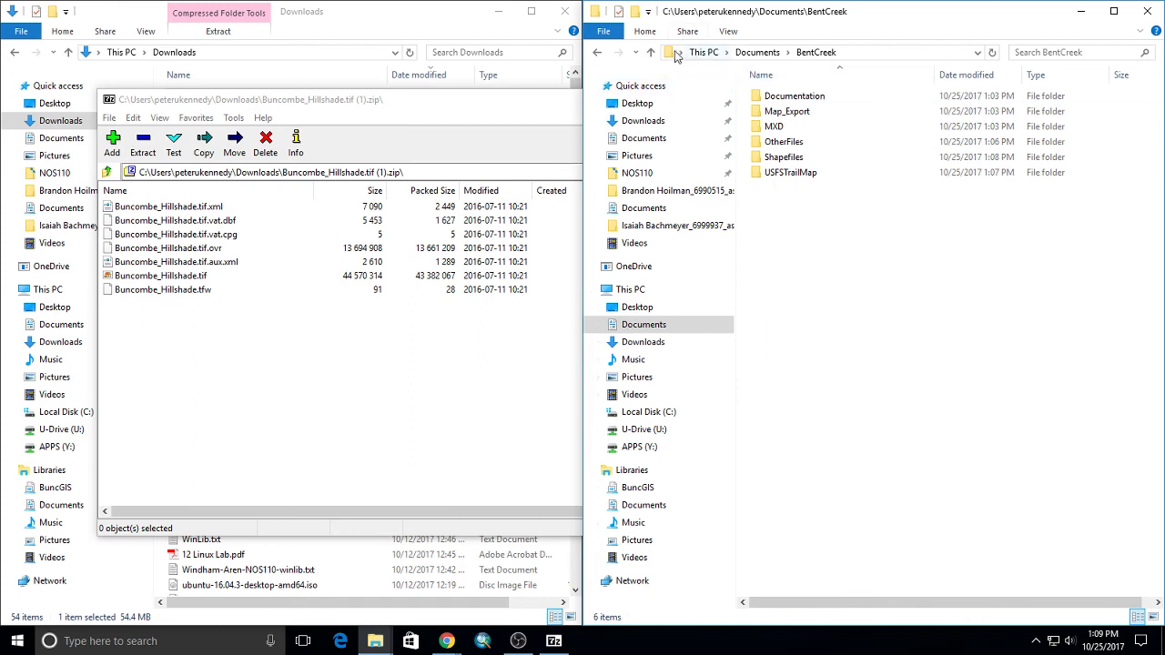
pyautogui.click(634, 12)
pyautogui.write('ElevationData')
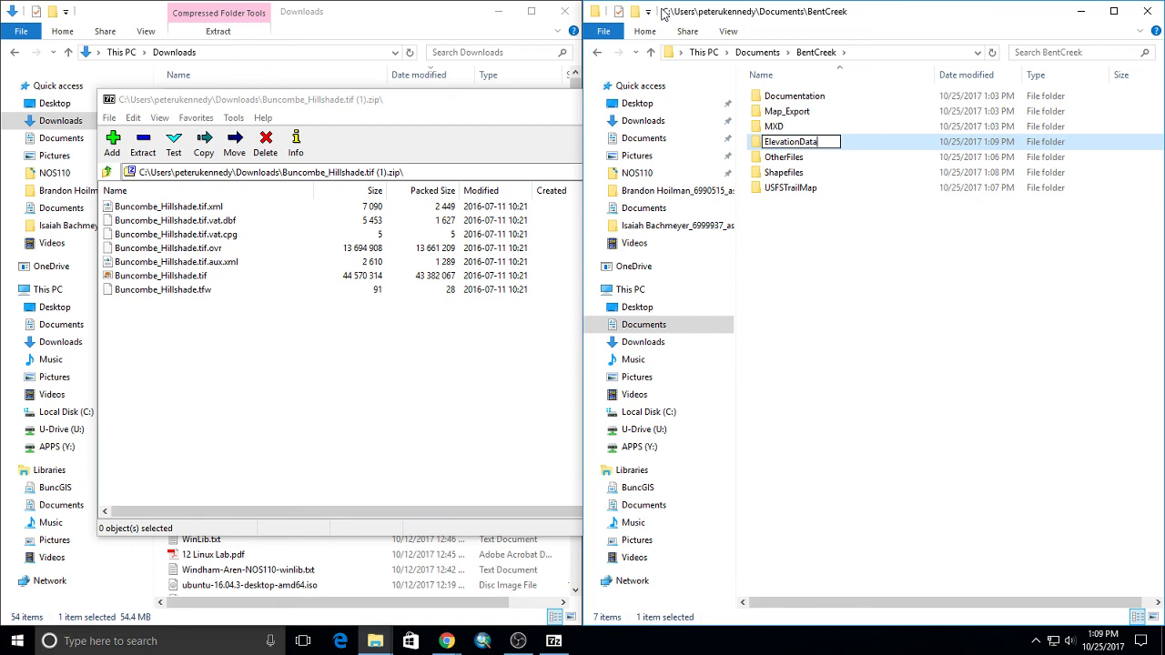
pyautogui.press('Return')
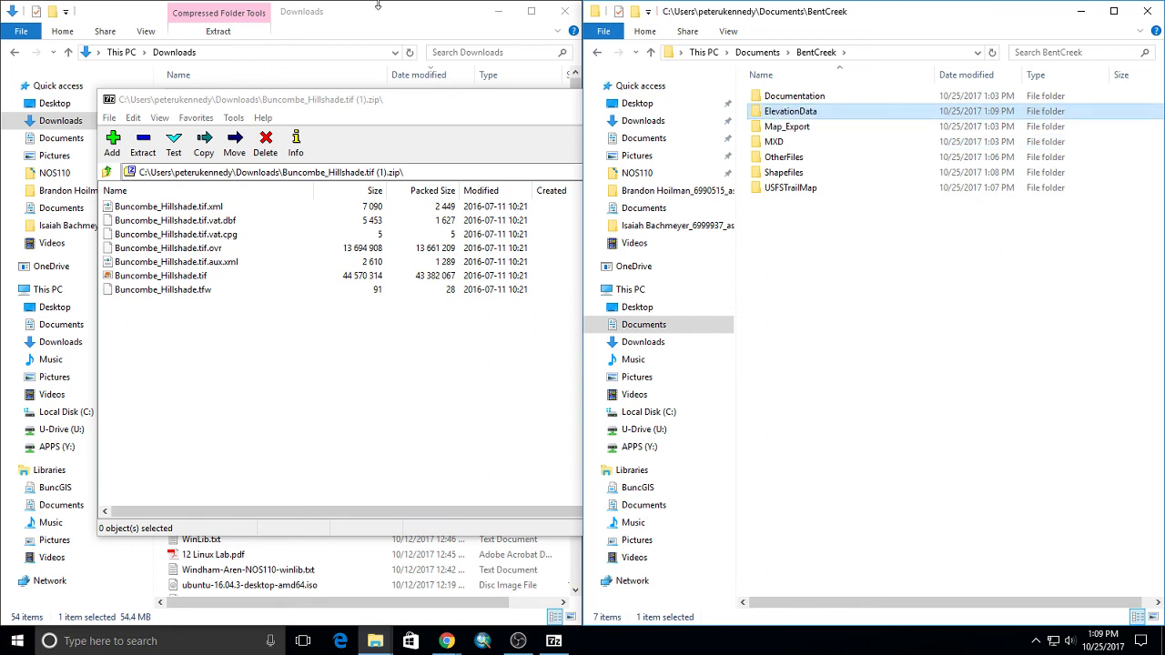
# Step: Extract the hillshade files into Documents\BentCreek\ElevationData, then close the archive window
pyautogui.click(143, 143)
pyautogui.click(746, 258)
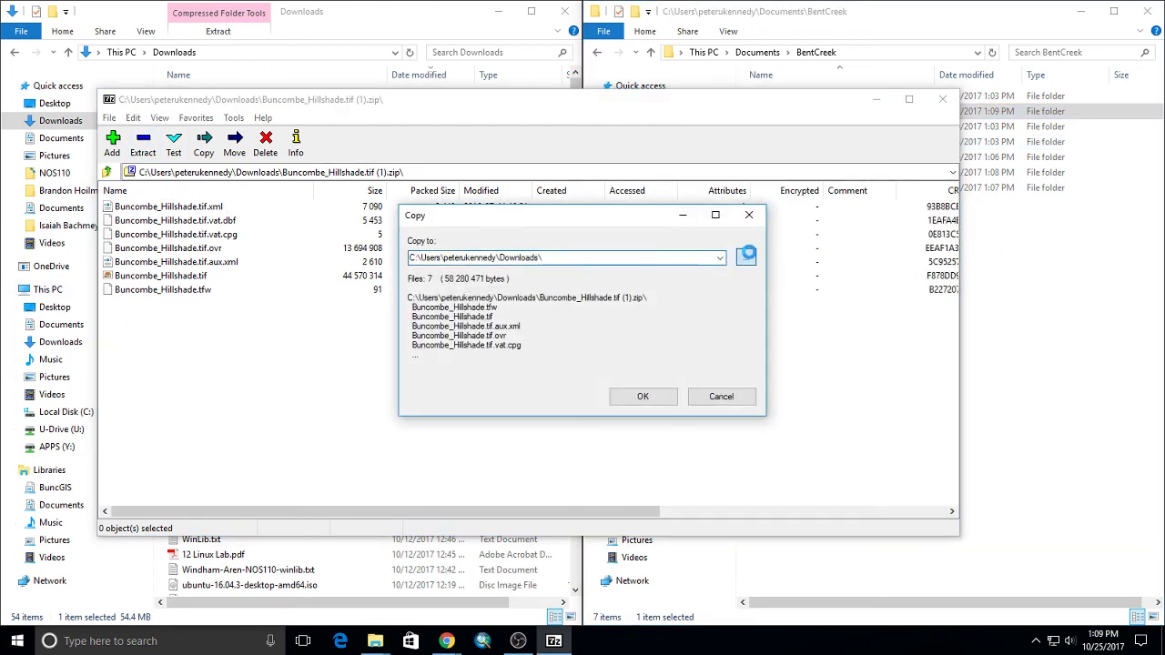
pyautogui.doubleClick(543, 339)
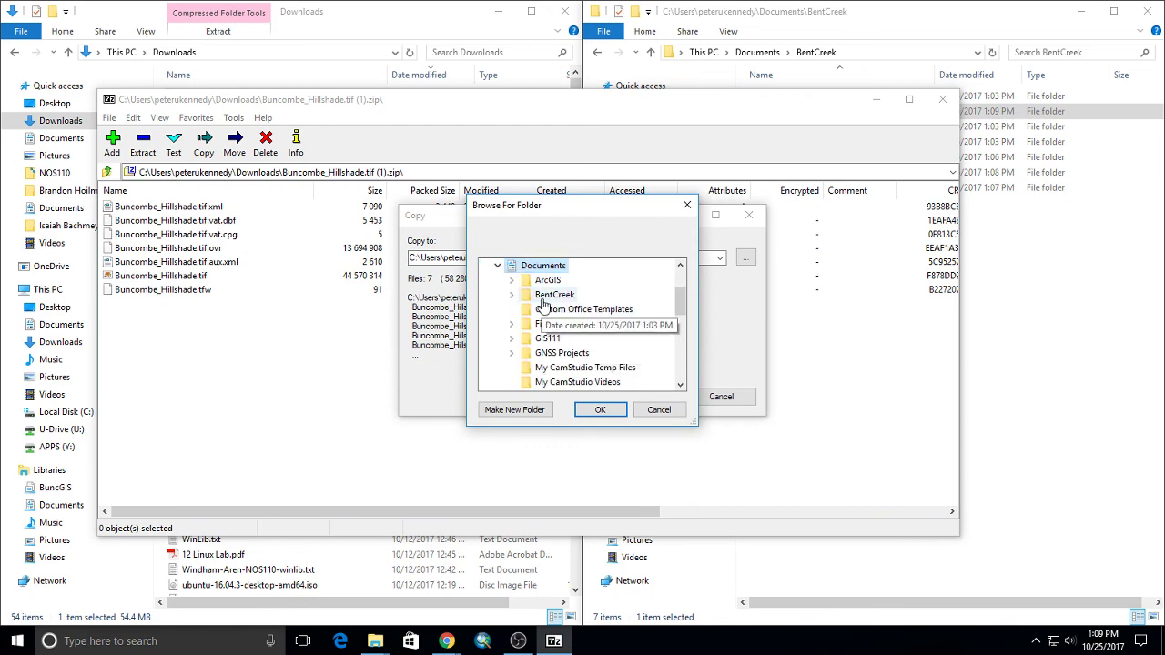
pyautogui.doubleClick(551, 294)
pyautogui.click(575, 310)
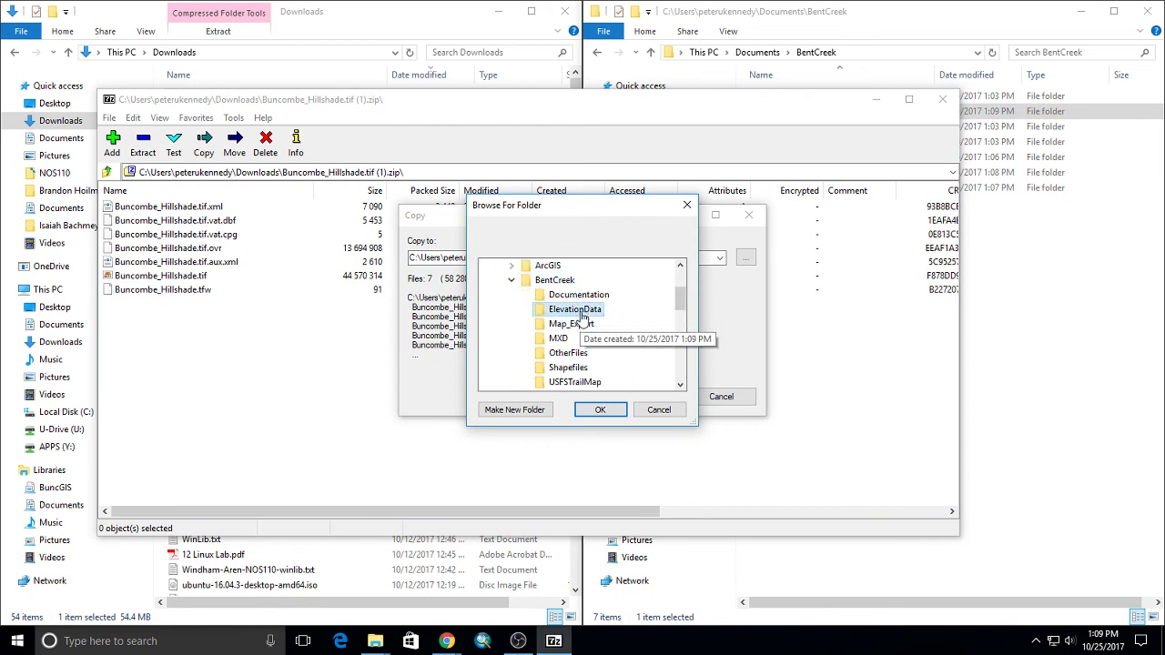
pyautogui.click(600, 409)
pyautogui.click(650, 398)
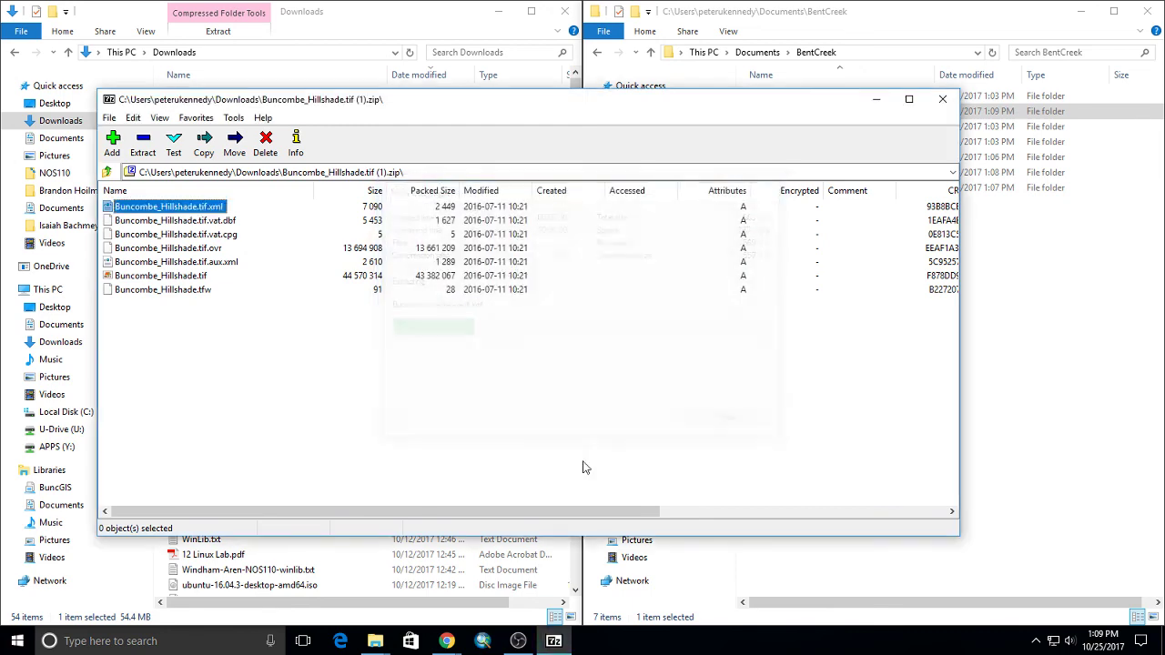
pyautogui.click(1034, 243)
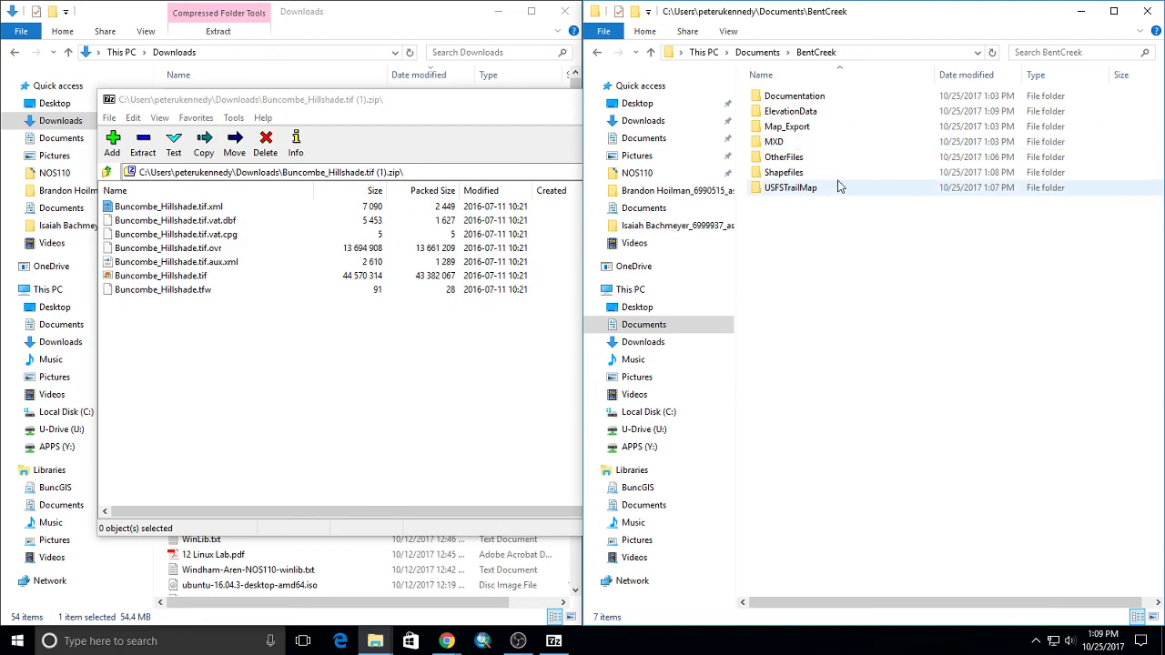
pyautogui.moveTo(506, 103); pyautogui.dragTo(434, 96)
pyautogui.click(868, 85)
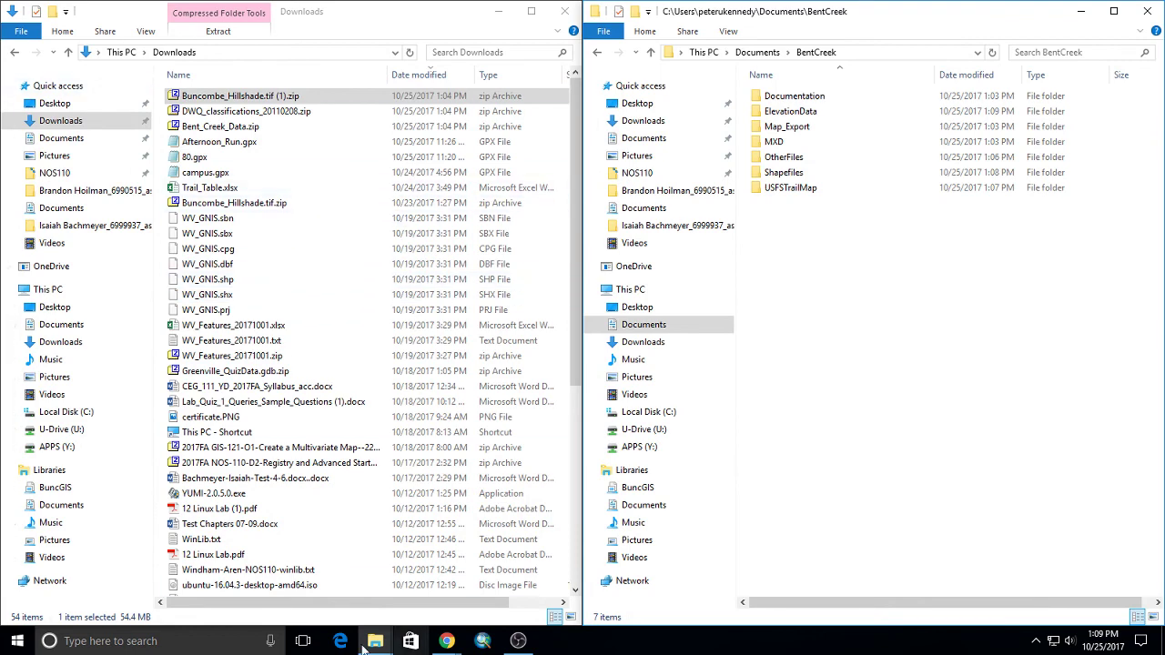
# Step: Launch ArcCatalog 10.5.1 from the ArcGIS group in the Start menu
pyautogui.click(16, 644)
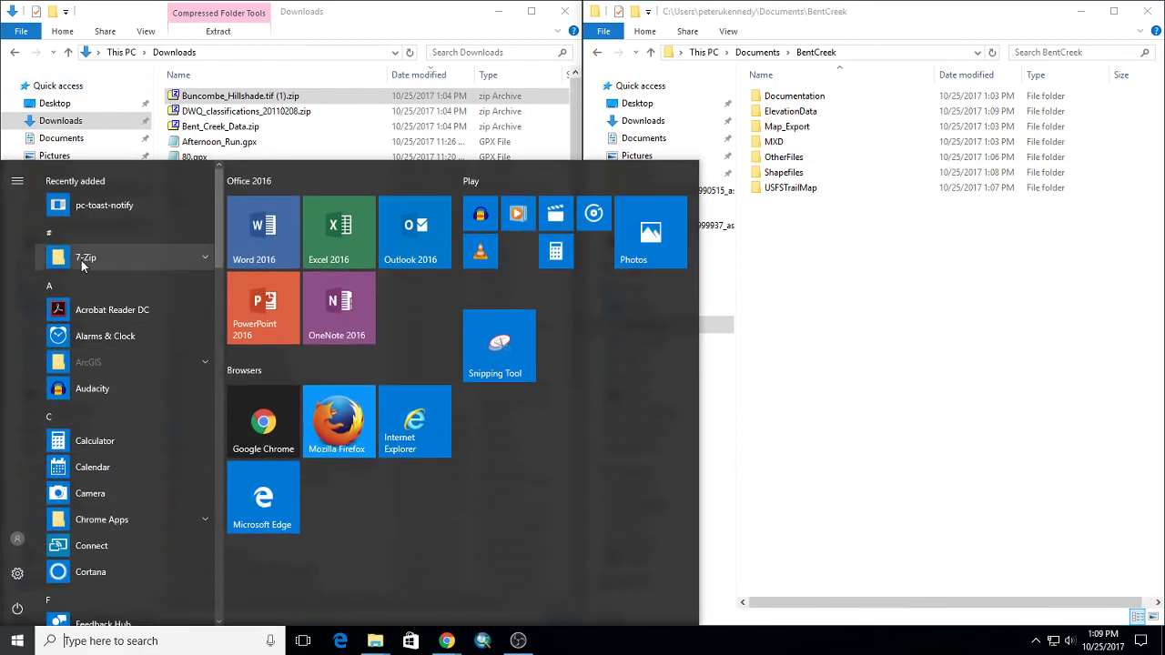
pyautogui.scroll(-2, 129, 485)
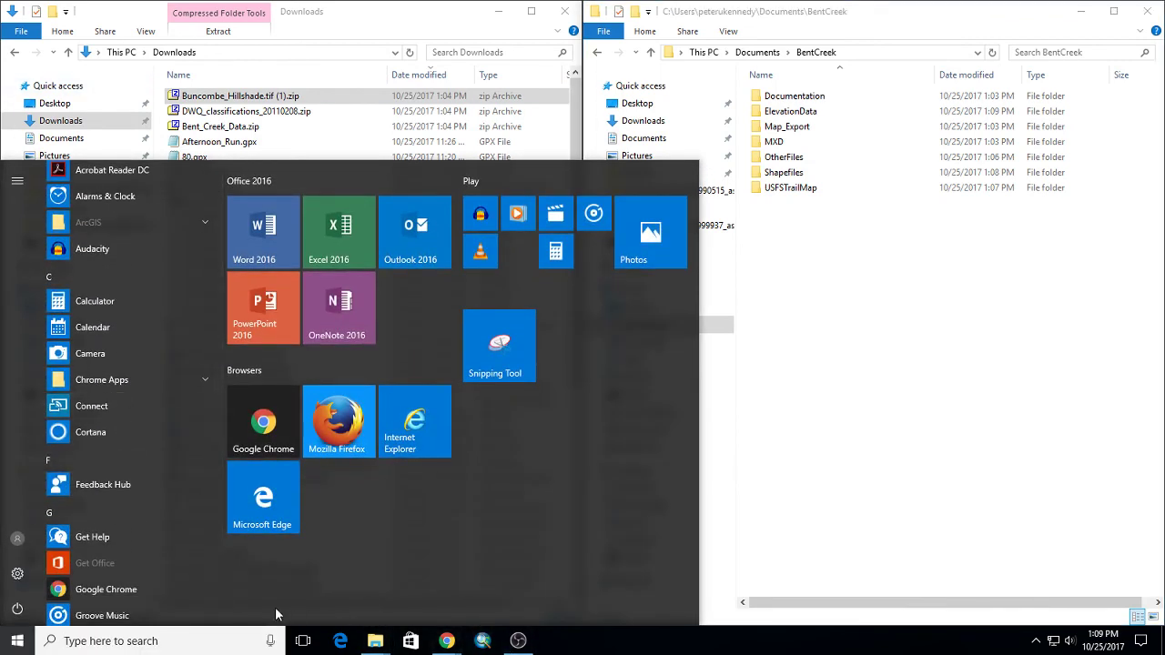
pyautogui.scroll(-1, 107, 504)
pyautogui.scroll(2, 92, 382)
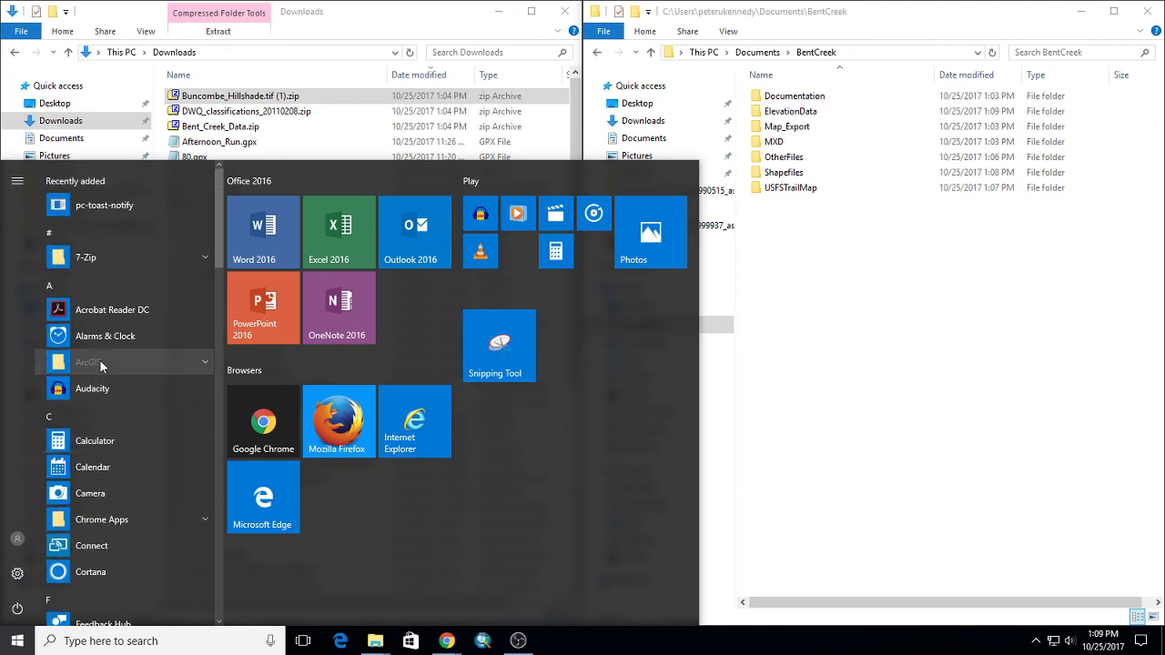
pyautogui.click(104, 364)
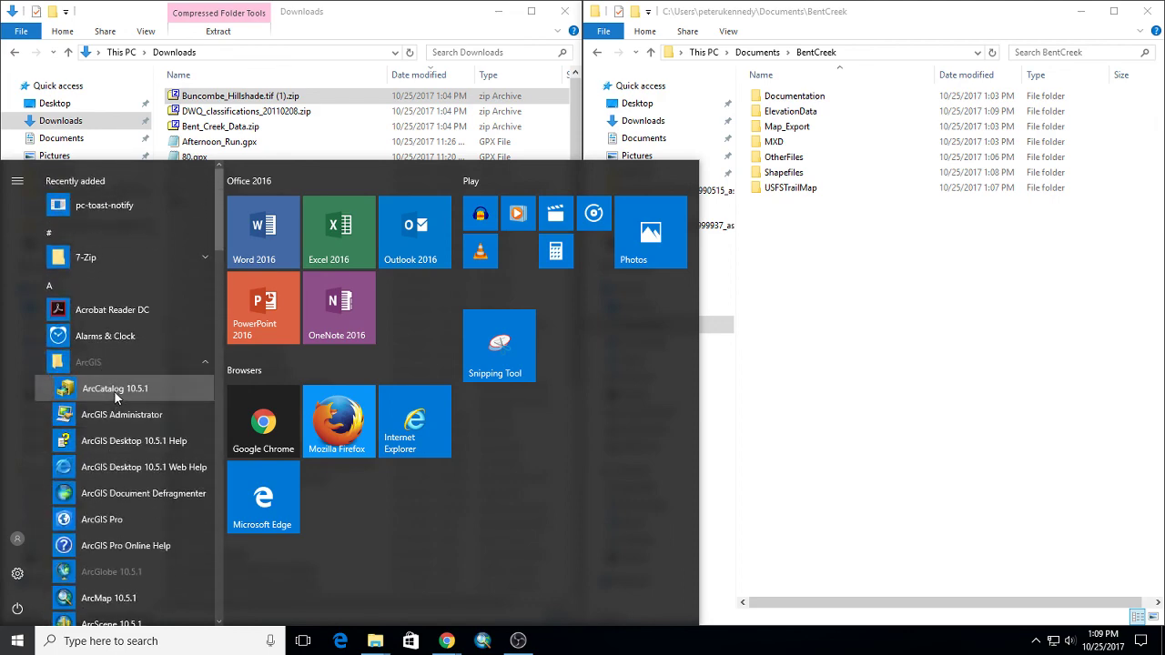
pyautogui.click(114, 389)
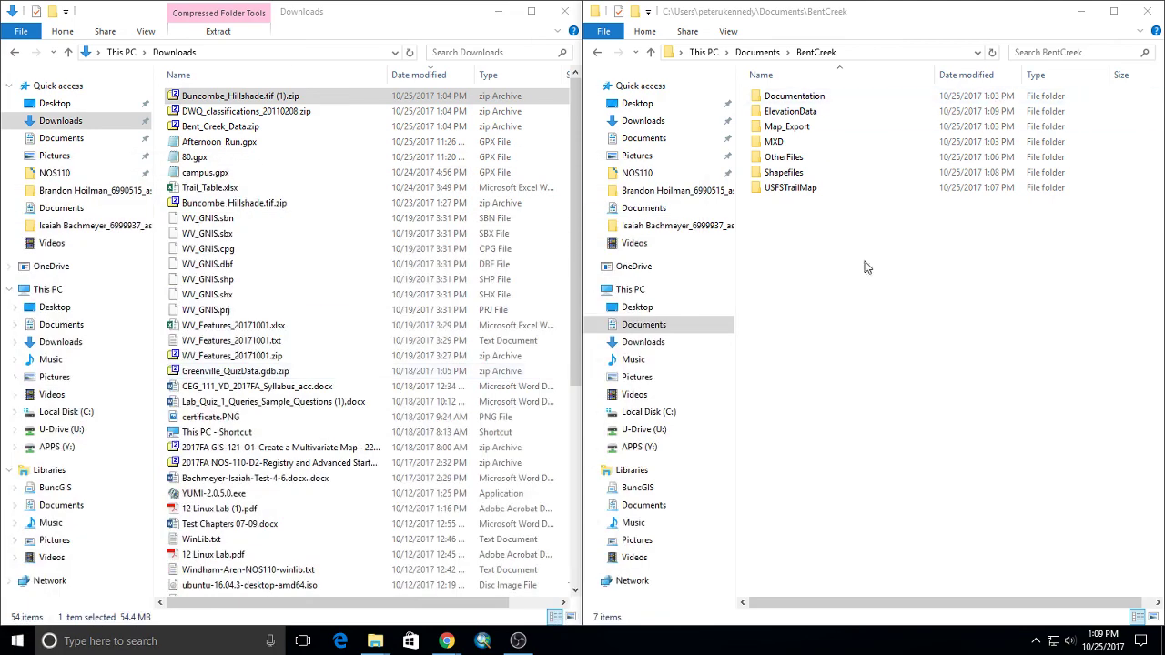
# Step: Browse to BentCreek > ElevationData and preview the Buncombe_Hillshade.tif raster
pyautogui.doubleClick(803, 112)
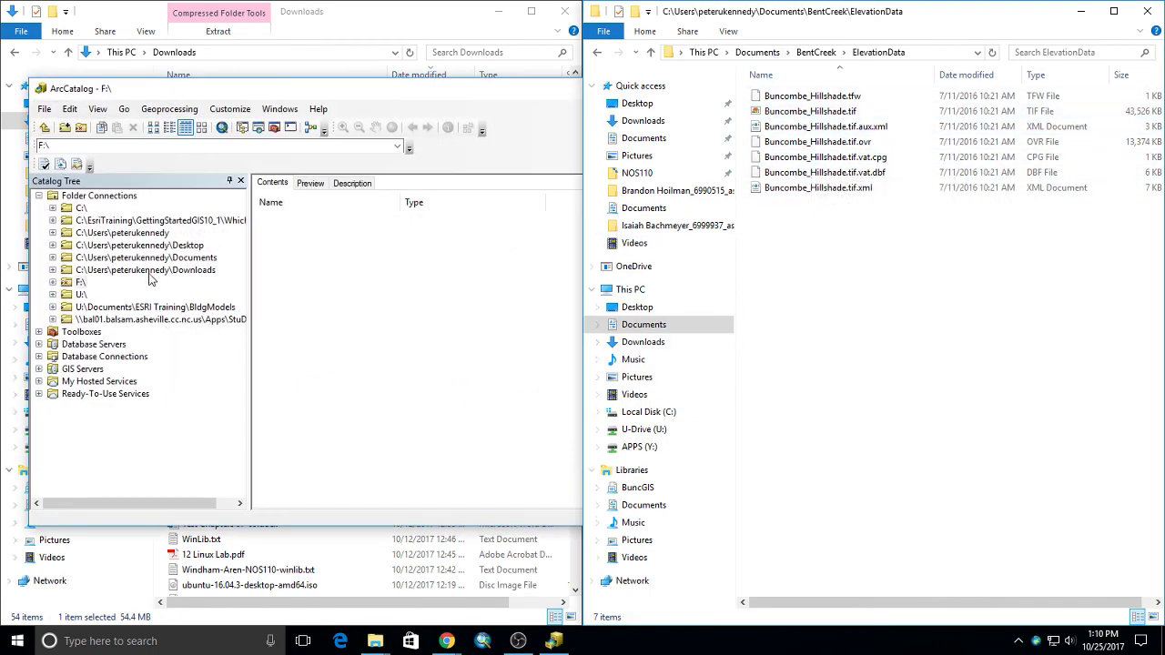
pyautogui.click(177, 258)
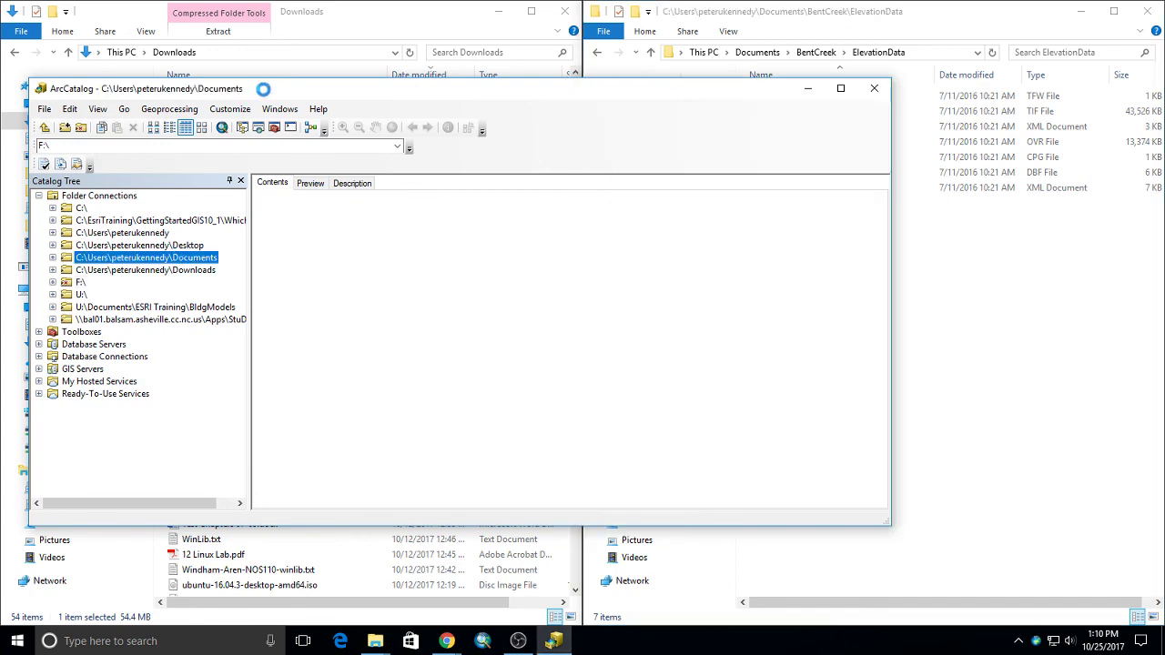
pyautogui.moveTo(337, 88); pyautogui.dragTo(0, 100)
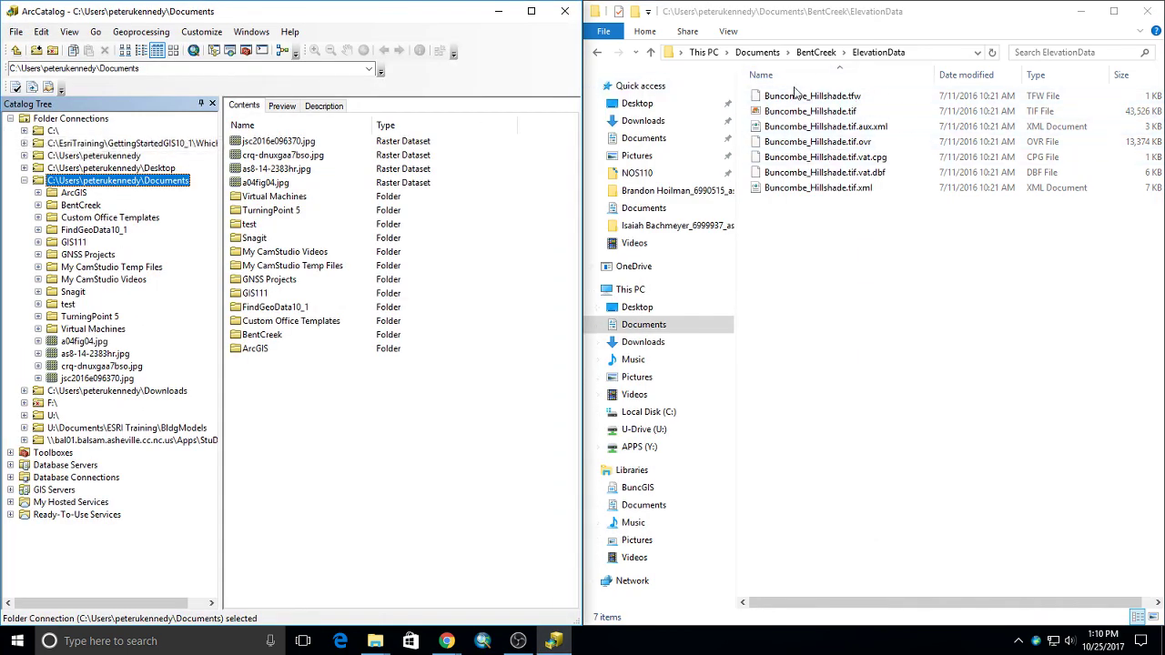
pyautogui.doubleClick(87, 206)
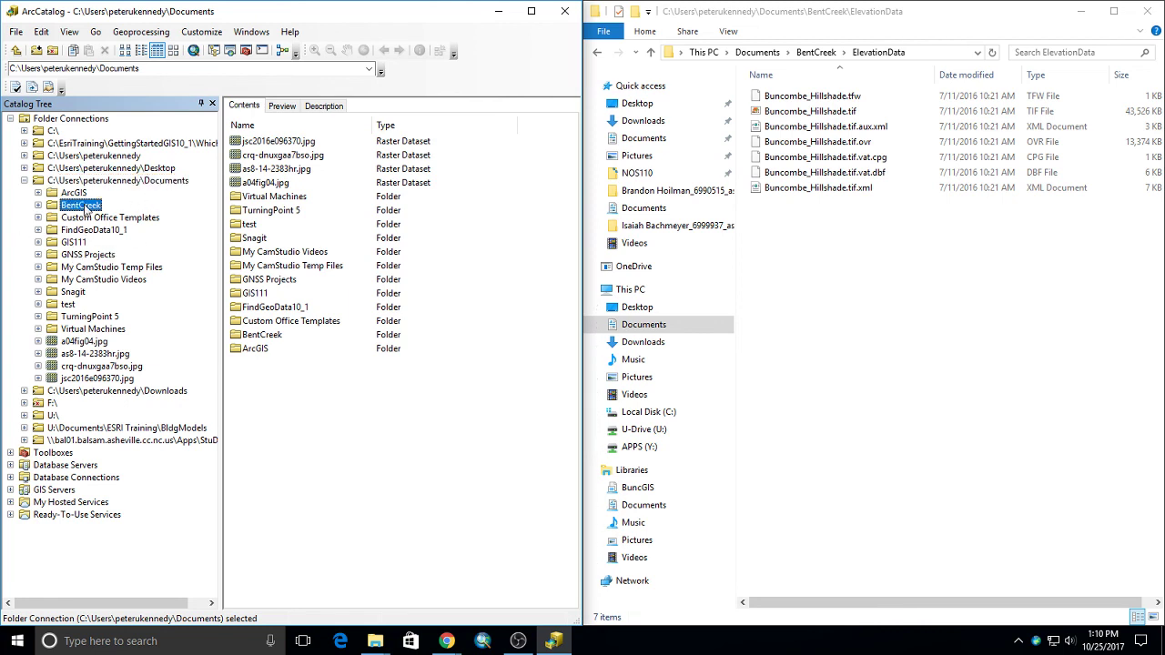
pyautogui.click(101, 219)
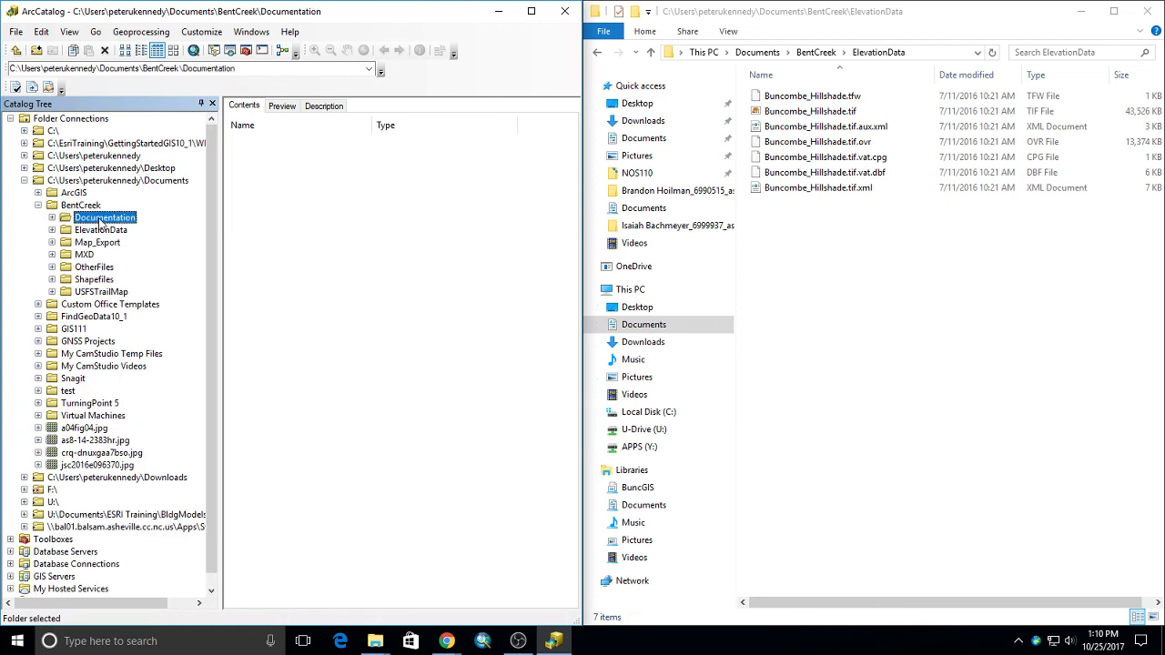
pyautogui.doubleClick(109, 231)
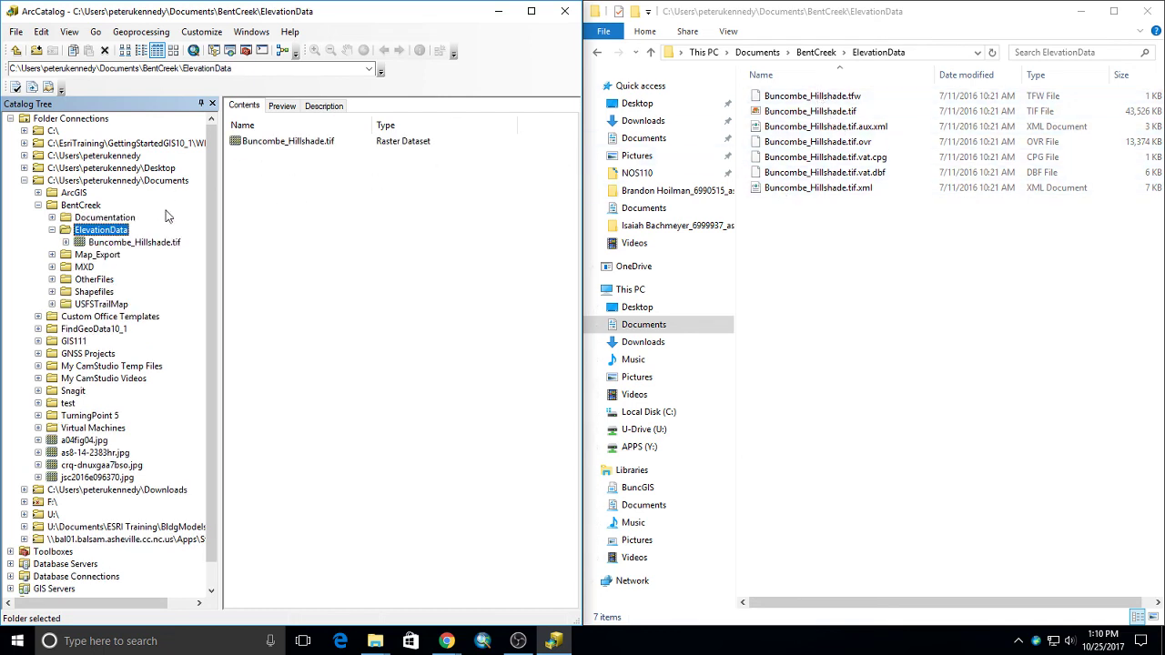
pyautogui.click(105, 243)
pyautogui.click(284, 107)
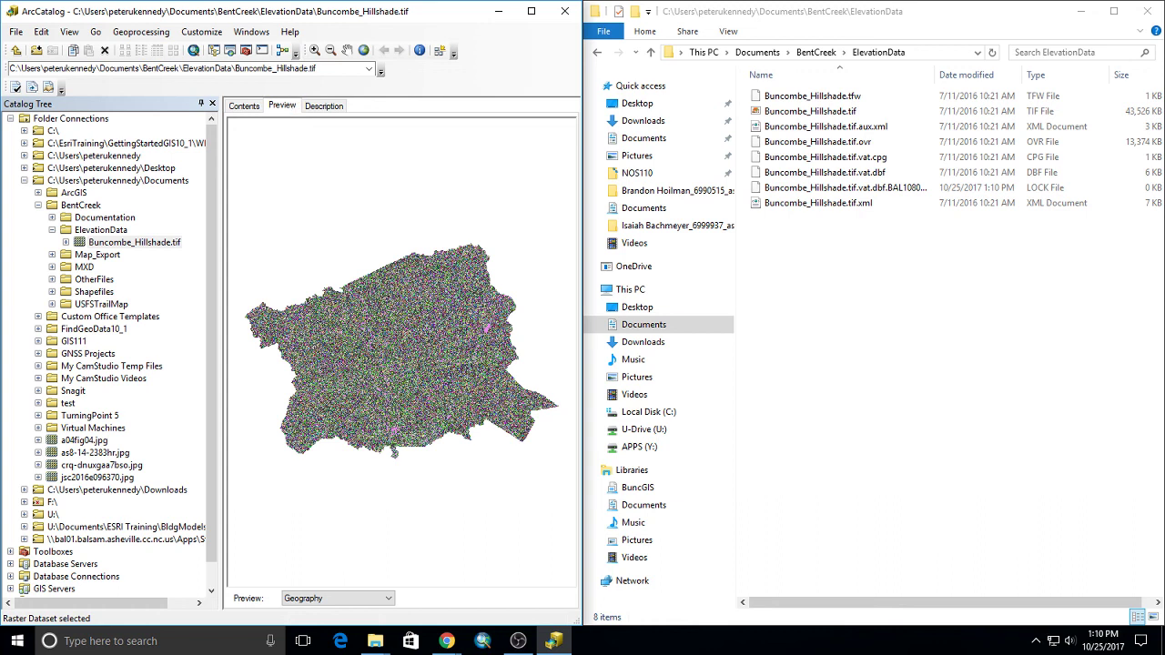
# Step: Expand Shapefiles, preview bcboundary, bcroads and DWQ_classifications_20110208, and launch ArcMap
pyautogui.click(446, 641)
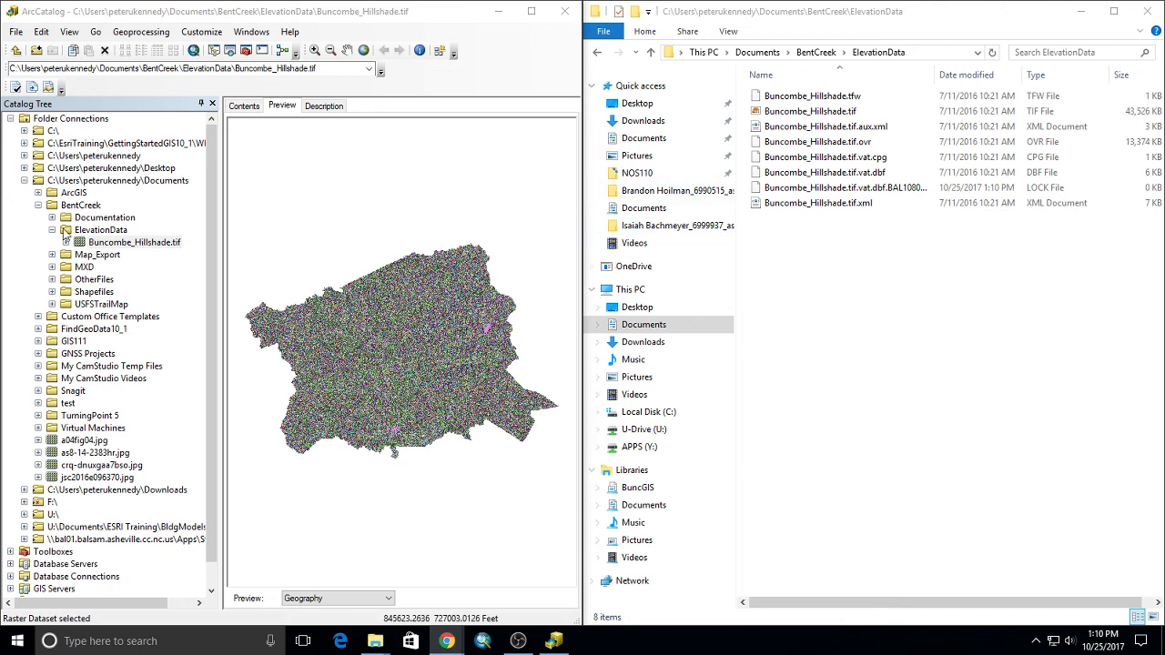
pyautogui.click(94, 280)
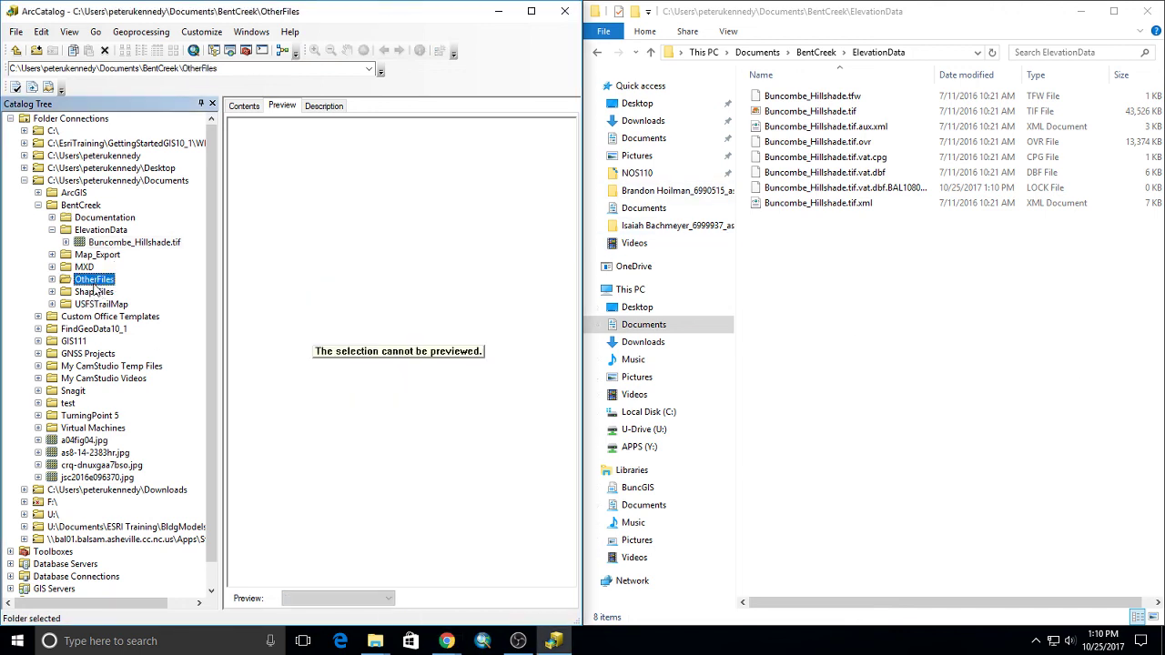
pyautogui.doubleClick(94, 292)
pyautogui.click(109, 305)
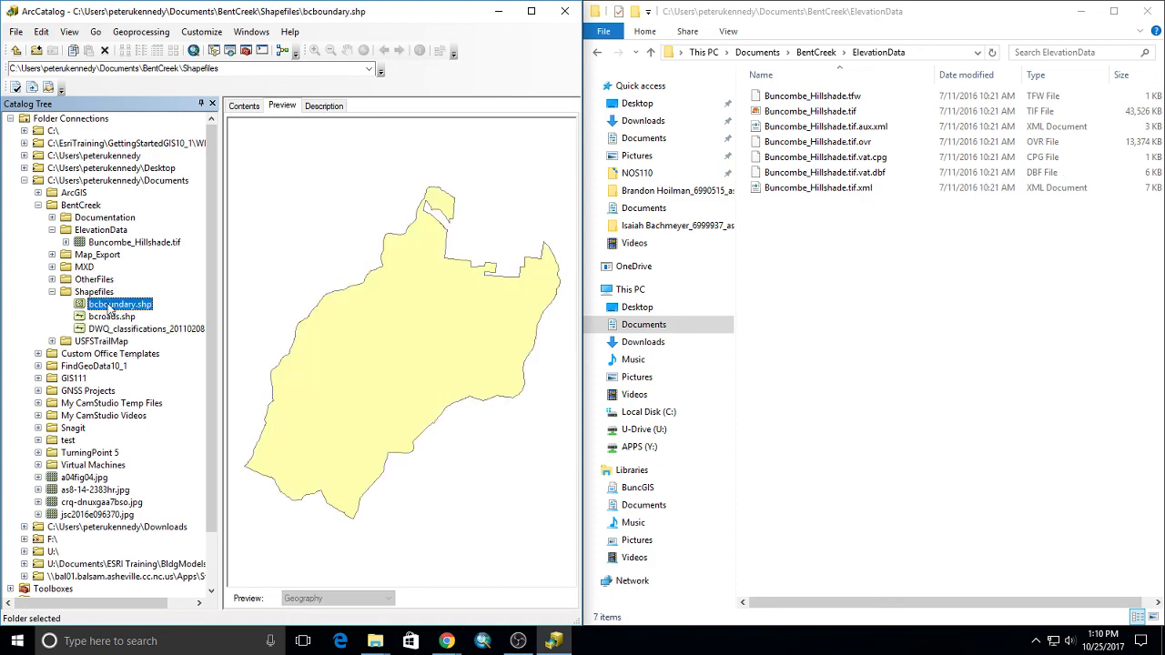
pyautogui.click(113, 318)
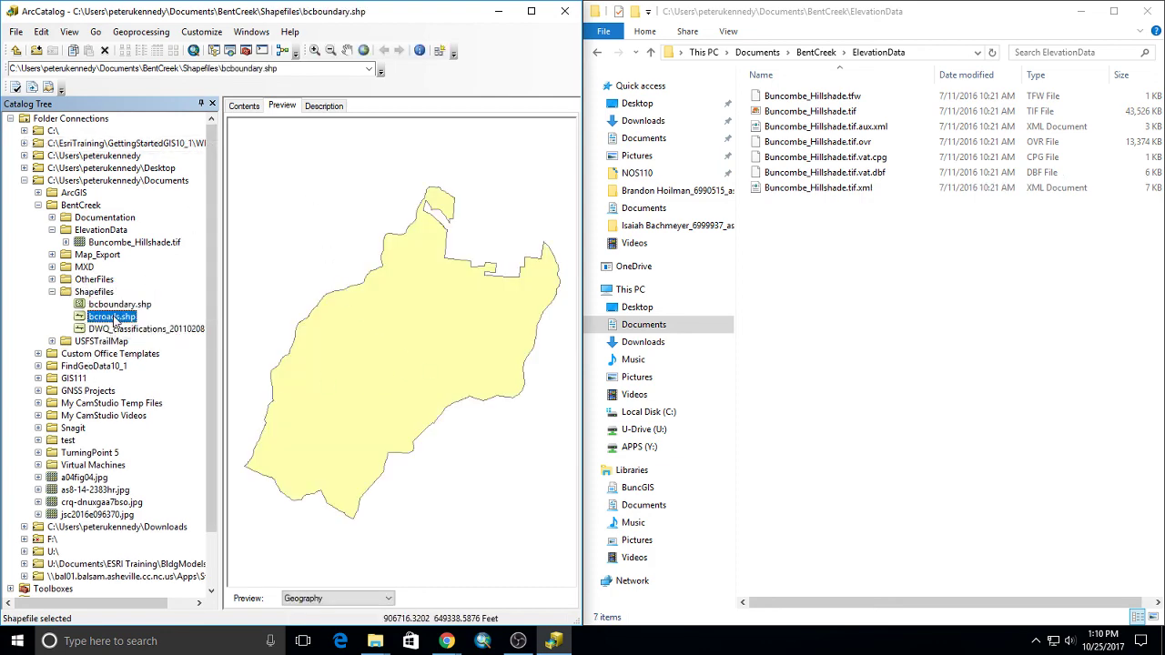
pyautogui.click(156, 331)
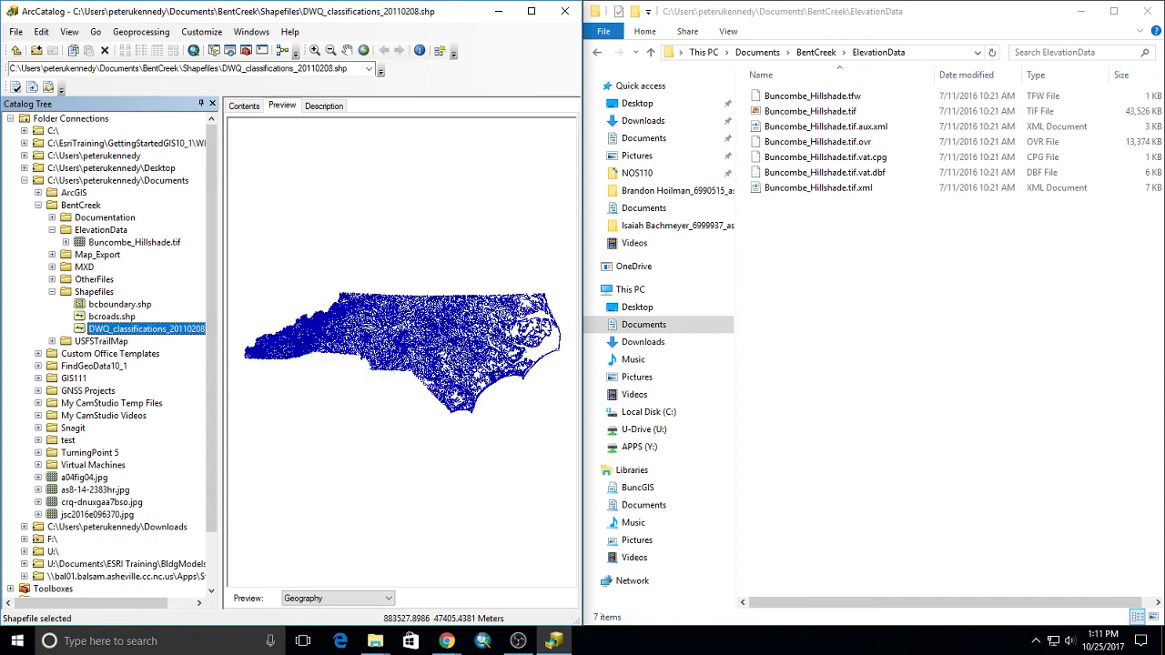
pyautogui.click(865, 364)
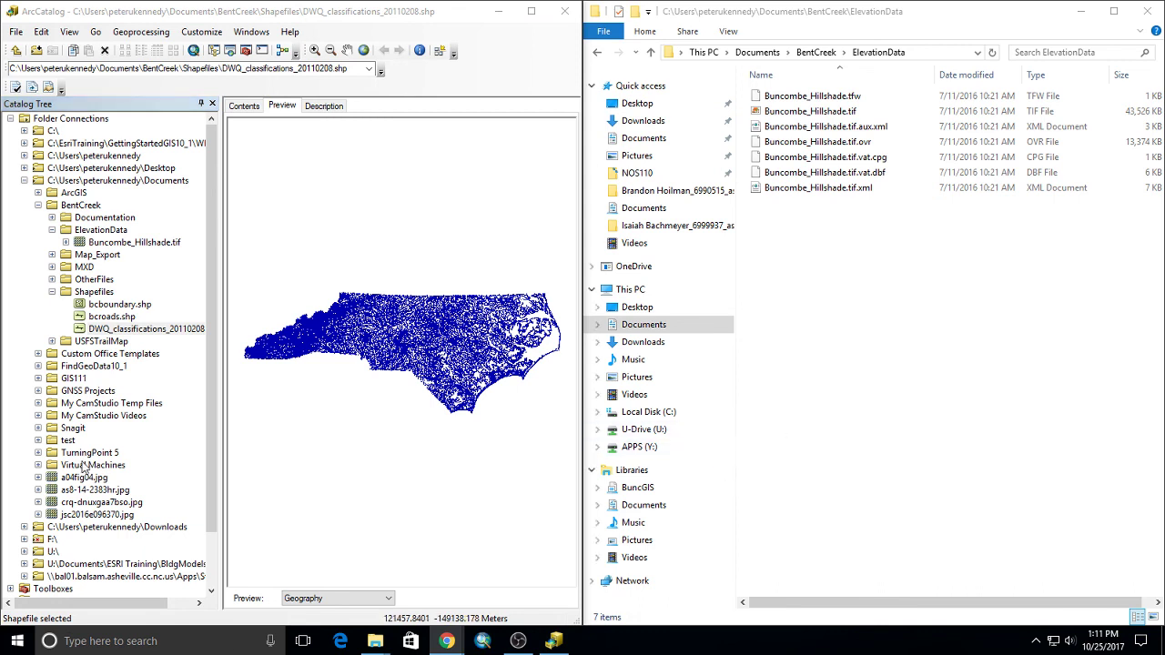
pyautogui.click(482, 644)
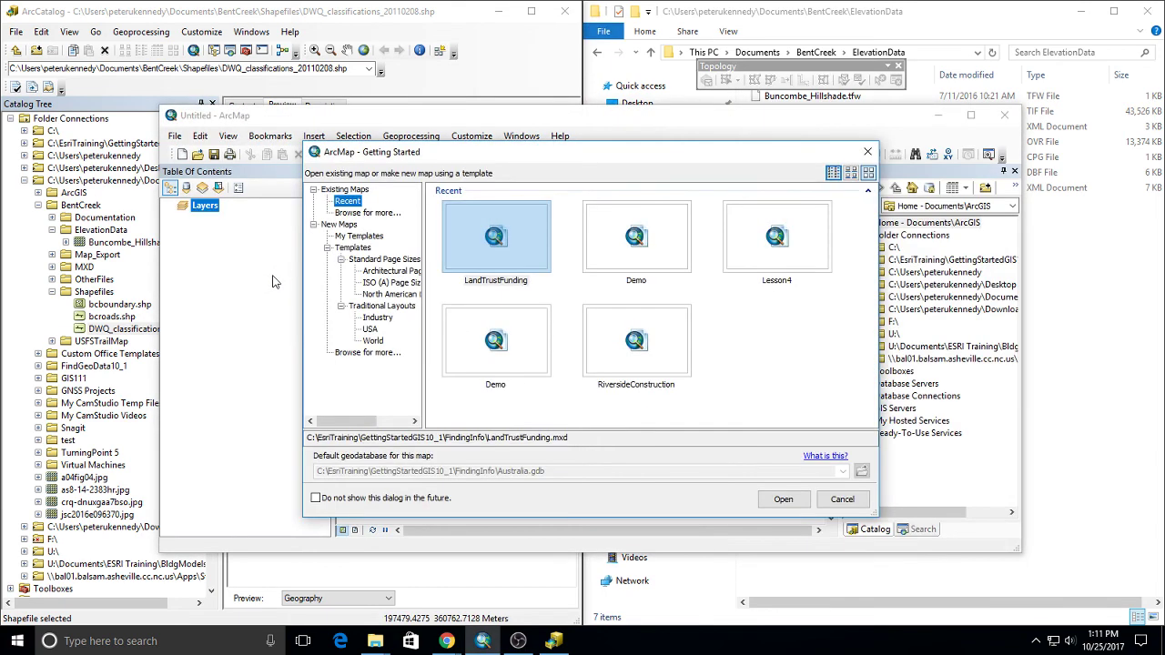
# Step: Dismiss Getting Started and drag bcboundary, bcroads and DWQ_classifications_20110208 from ArcCatalog into the map
pyautogui.press('Escape')
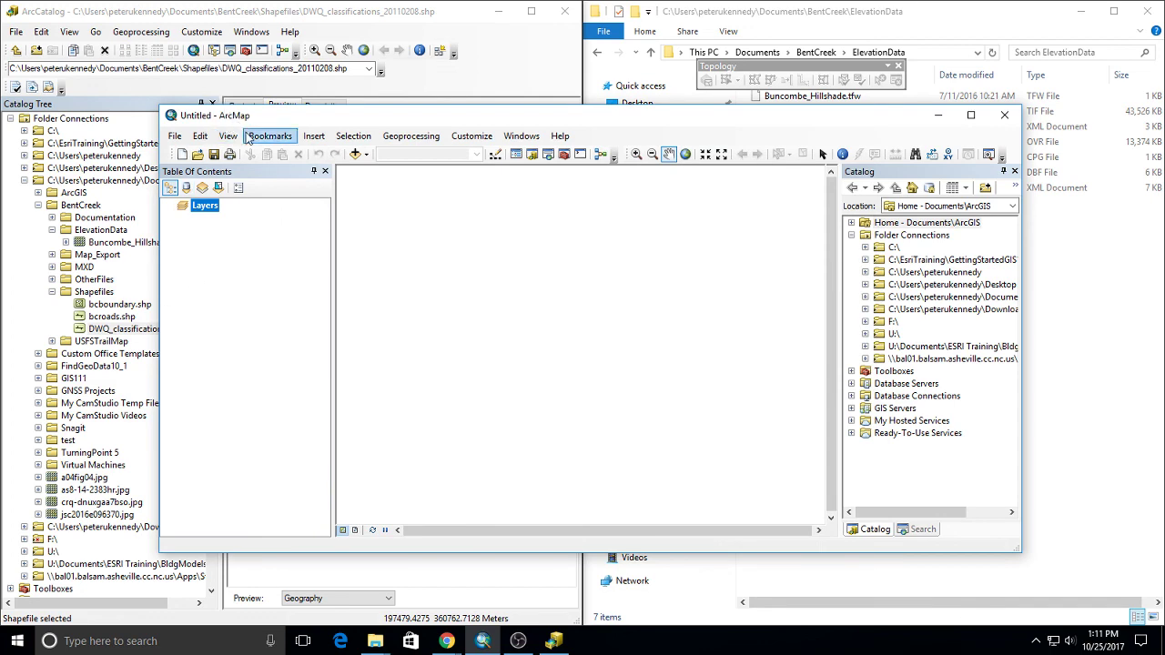
pyautogui.moveTo(291, 120); pyautogui.dragTo(453, 89)
pyautogui.moveTo(117, 306); pyautogui.dragTo(700, 293)
pyautogui.moveTo(109, 317)
pyautogui.mouseDown()
pyautogui.moveTo(730, 337)
pyautogui.moveTo(726, 328)
pyautogui.mouseUp()
pyautogui.click(775, 20)
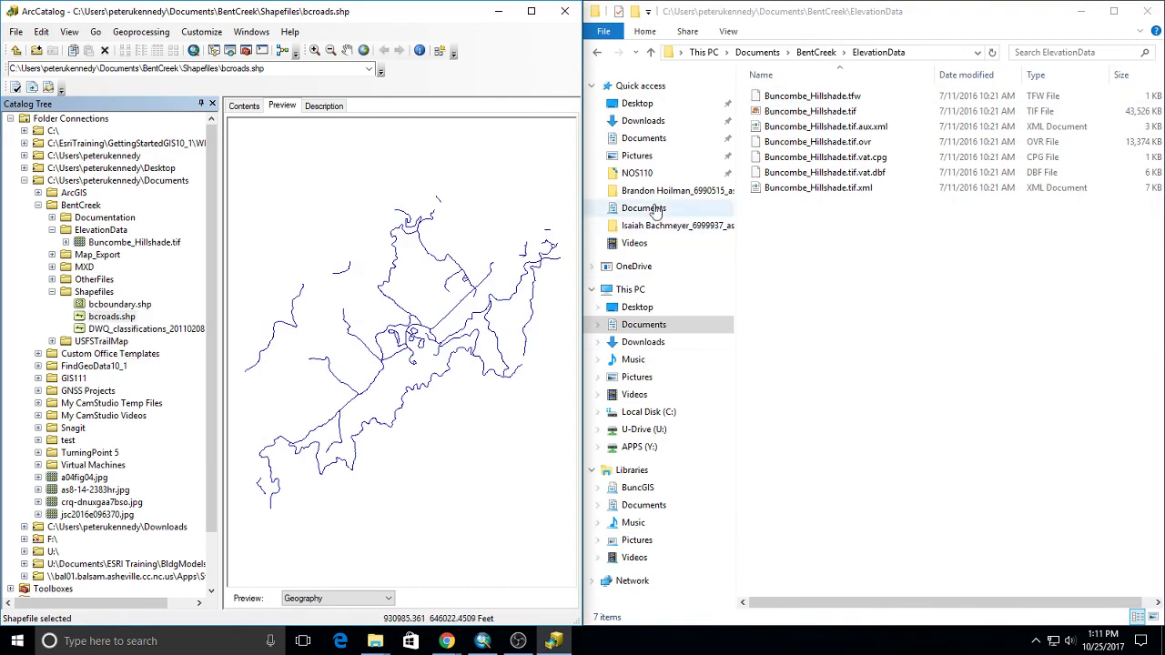
pyautogui.click(145, 330)
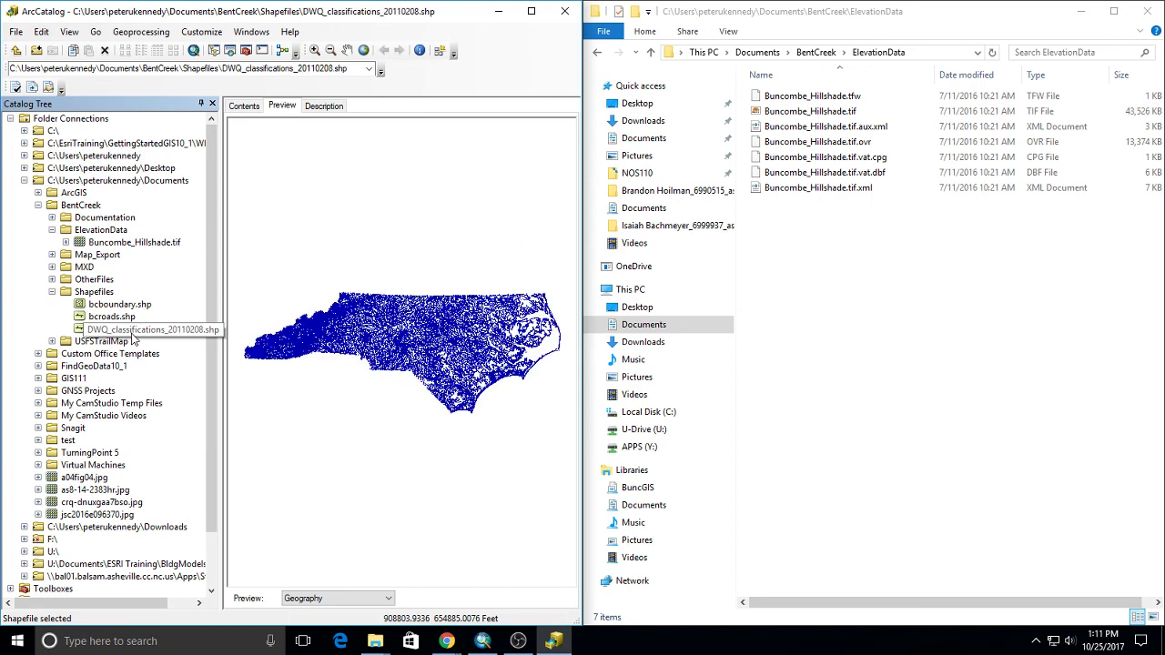
pyautogui.moveTo(134, 335)
pyautogui.mouseDown()
pyautogui.moveTo(340, 359)
pyautogui.moveTo(583, 358)
pyautogui.moveTo(741, 509)
pyautogui.moveTo(526, 645)
pyautogui.moveTo(484, 642)
pyautogui.moveTo(769, 324)
pyautogui.mouseUp()
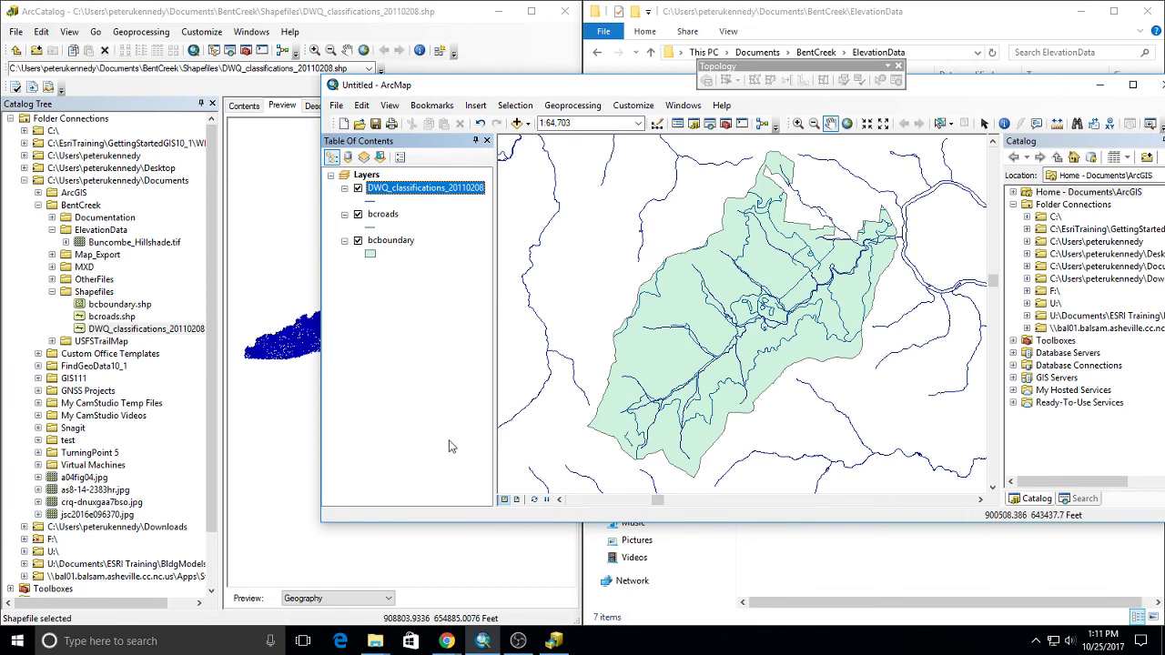
# Step: Set the data frame's coordinate system to NAD_1983_StatePlane_North_Carolina_FIPS_3200_Feet
pyautogui.click(372, 364)
pyautogui.doubleClick(366, 175)
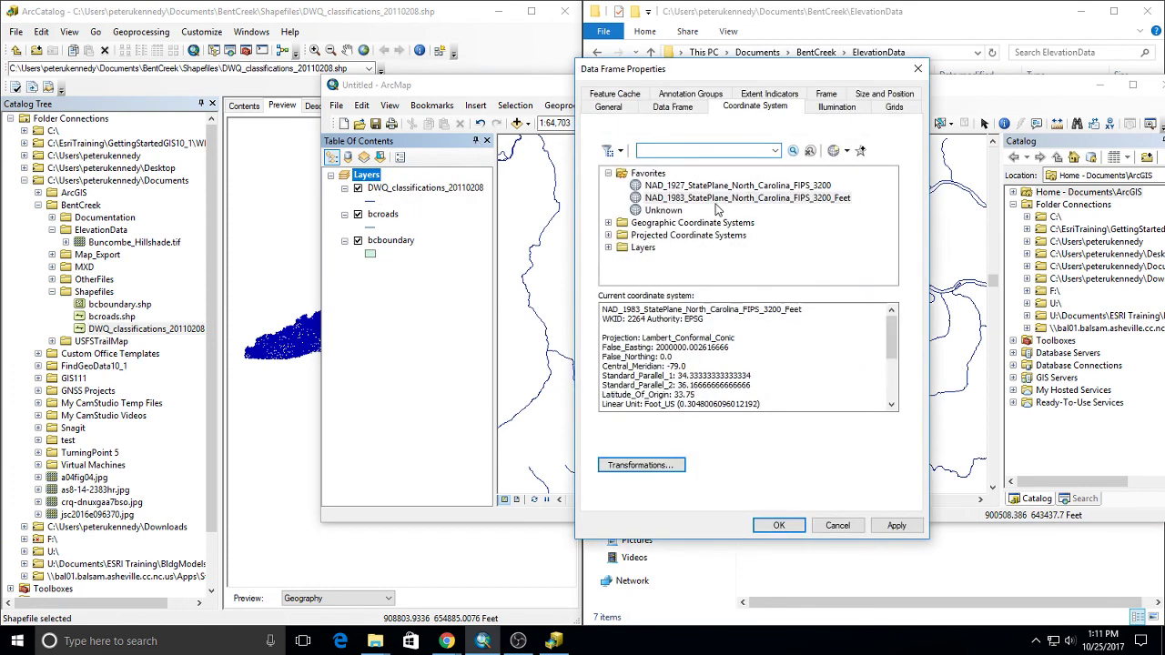
pyautogui.click(757, 198)
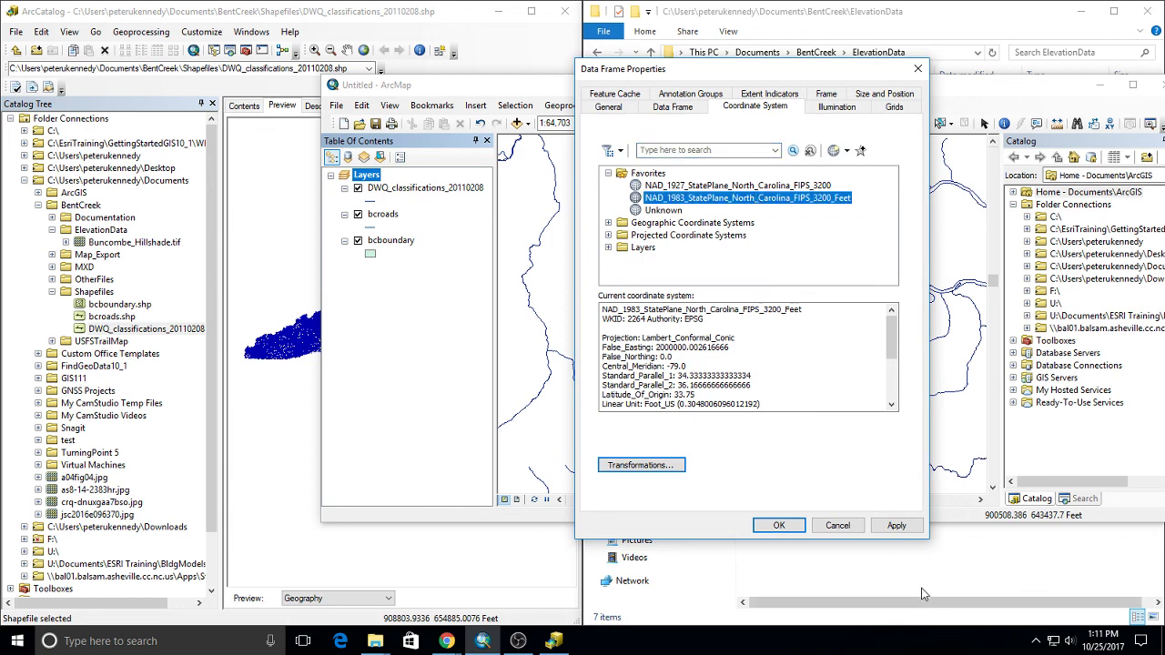
pyautogui.click(838, 526)
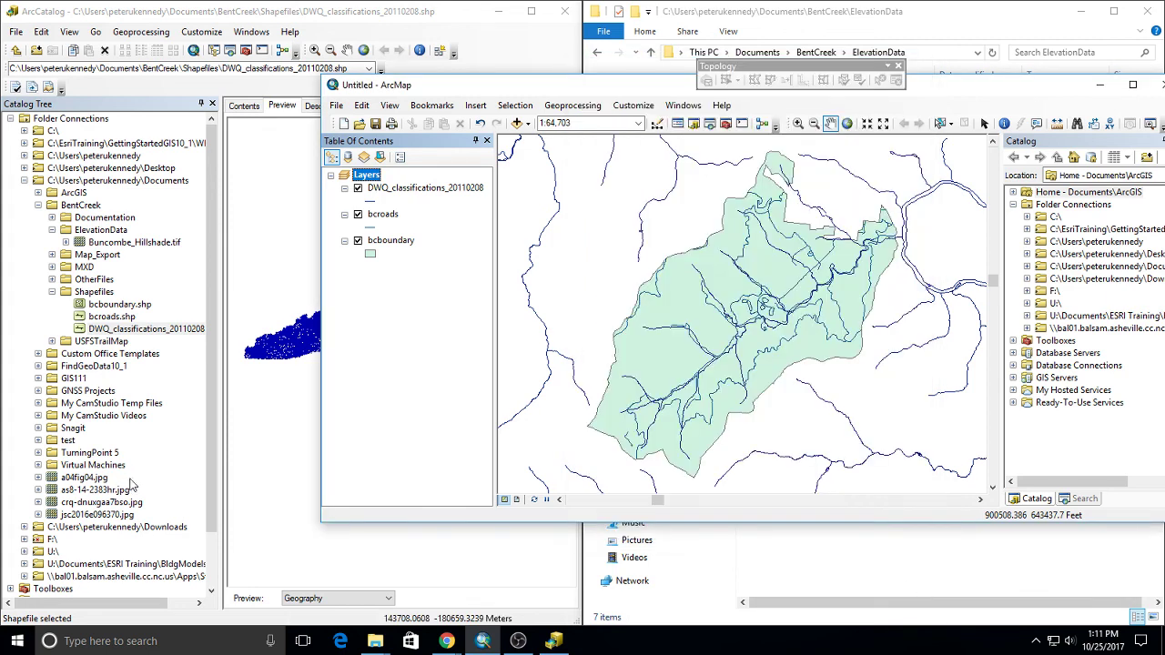
# Step: Check the DWQ shapefile's coordinate system, close its properties and minimize File Explorer
pyautogui.doubleClick(149, 335)
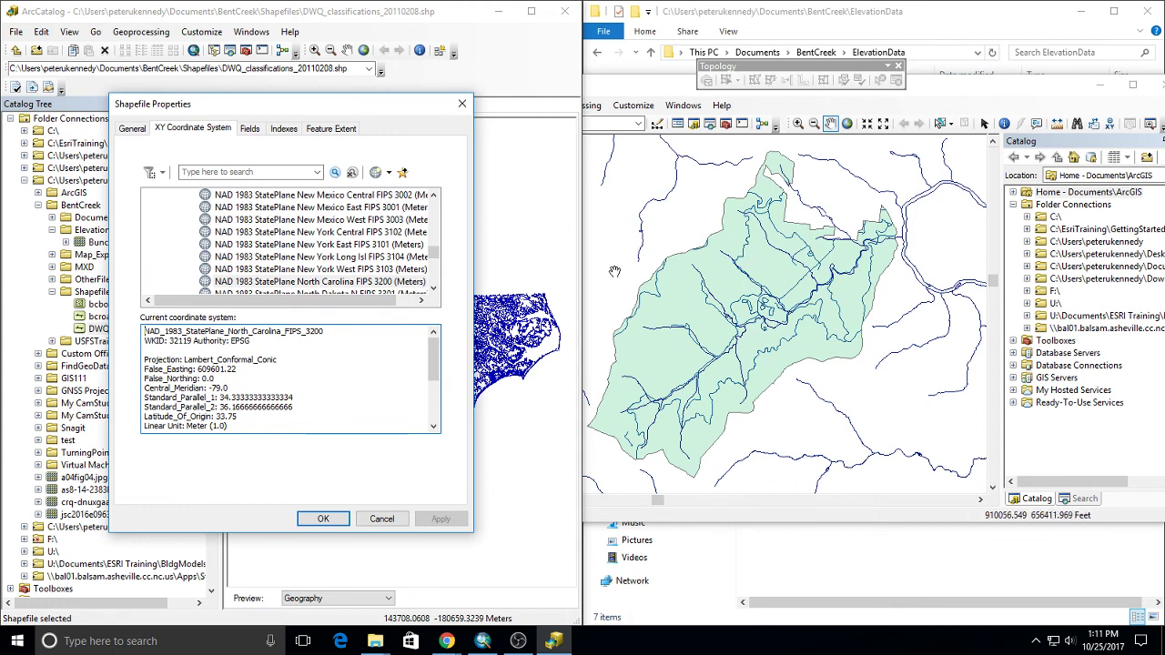
pyautogui.click(463, 107)
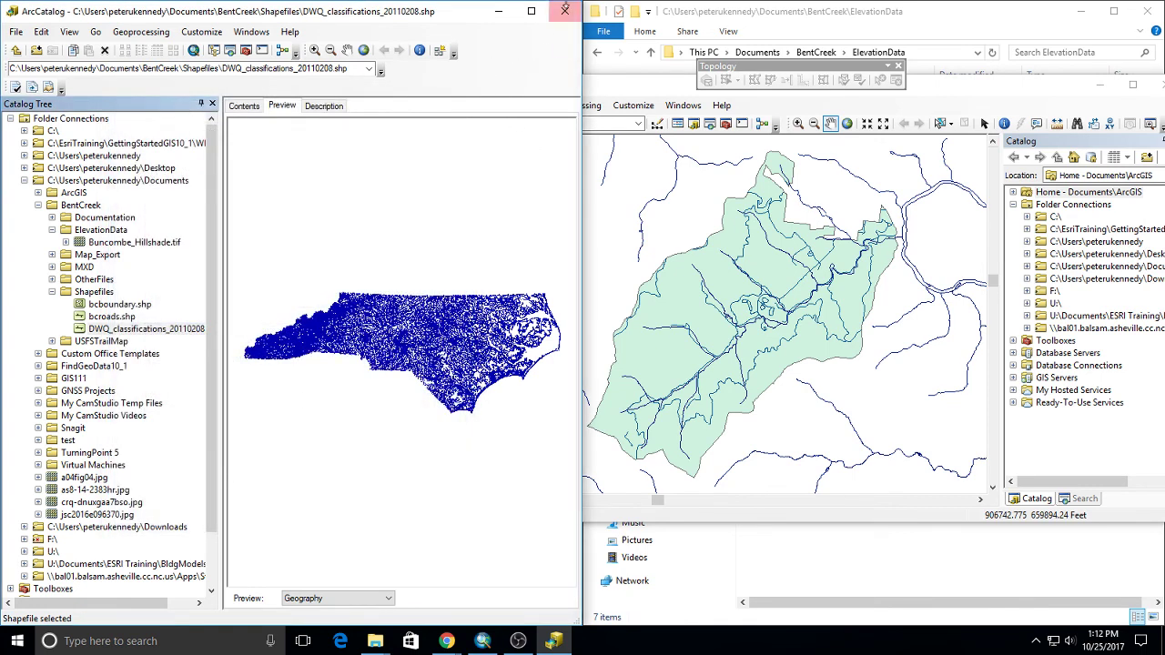
pyautogui.click(818, 8)
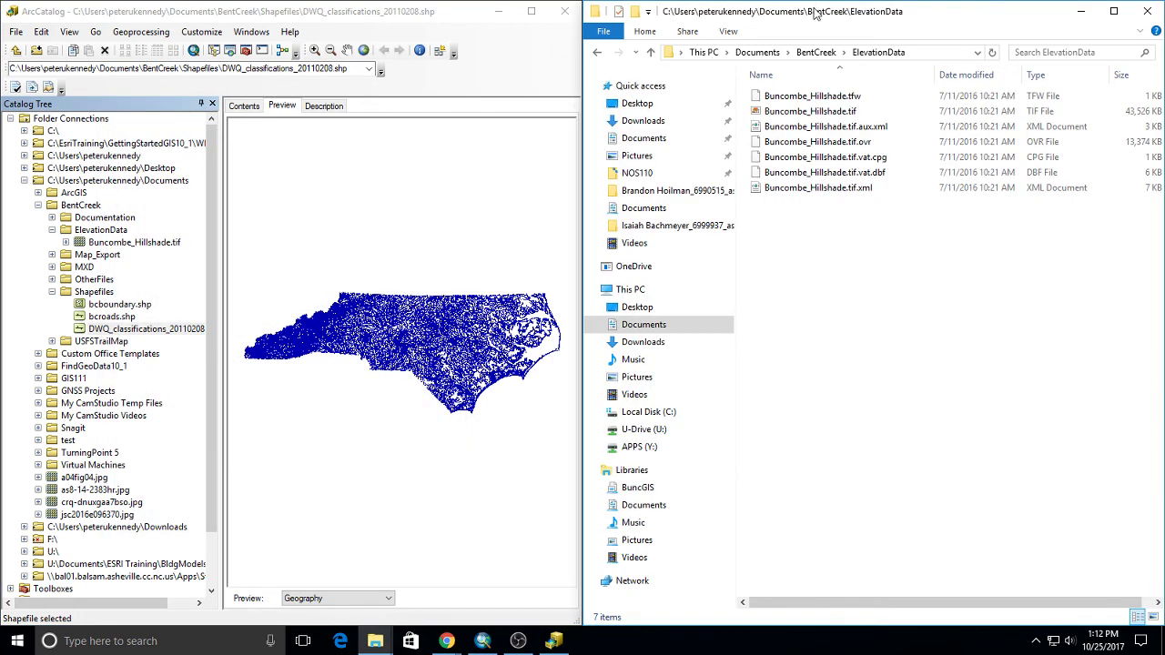
pyautogui.click(1086, 16)
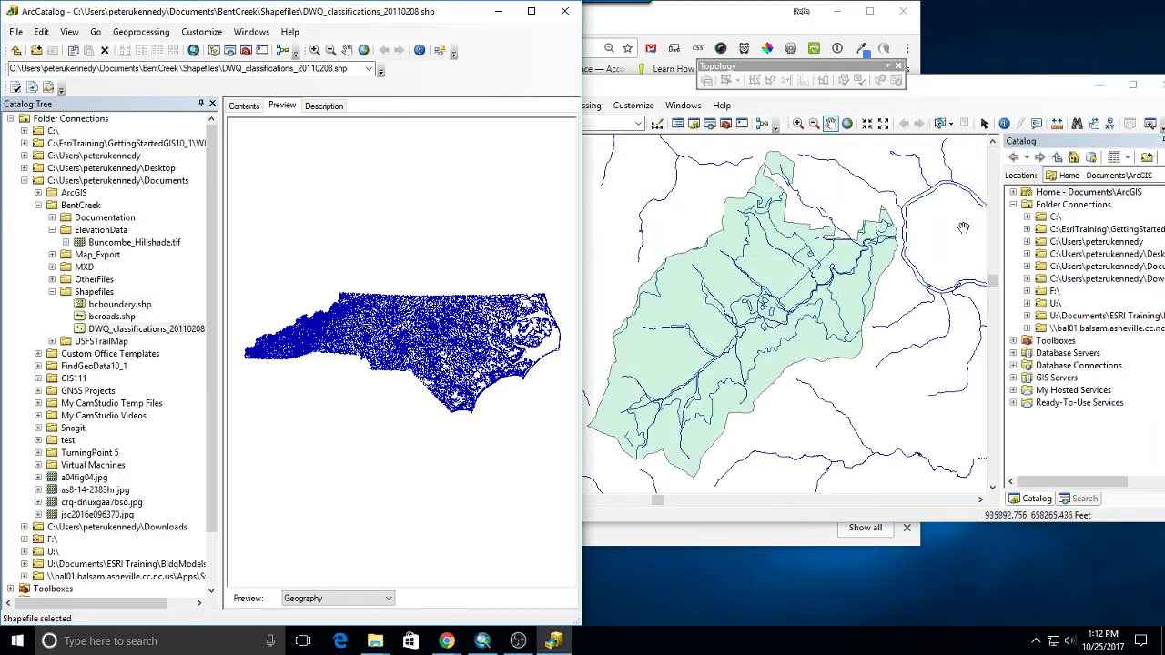
# Step: Give the DWQ_classifications_20110208 streams the River line symbol
pyautogui.click(995, 87)
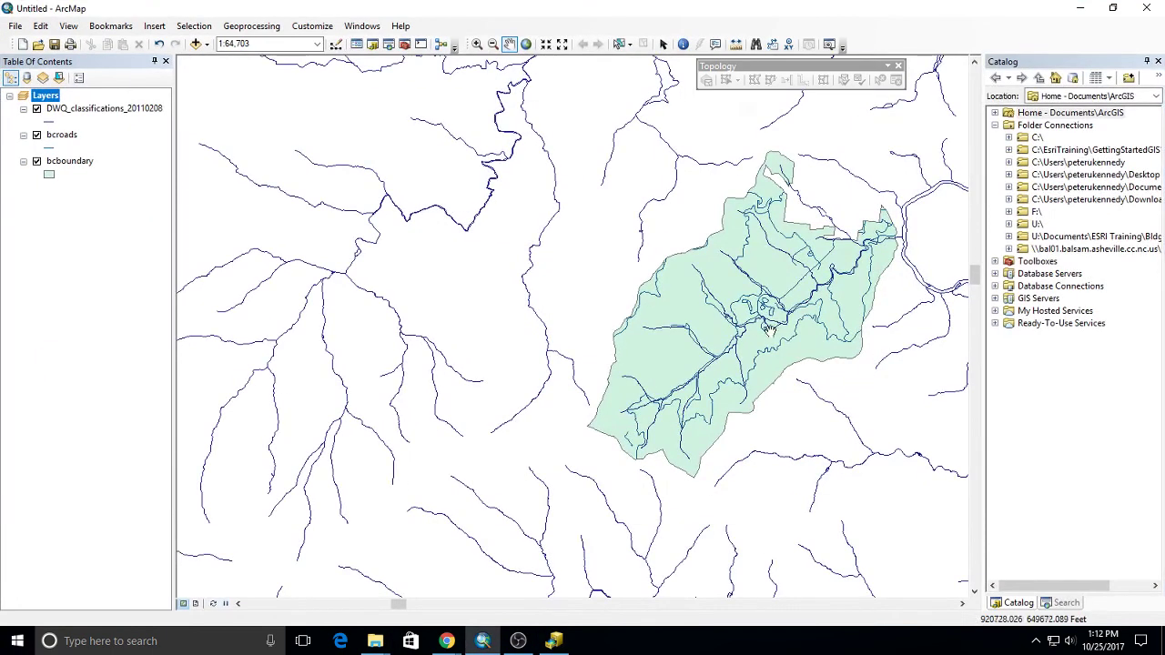
pyautogui.moveTo(798, 282); pyautogui.dragTo(668, 299)
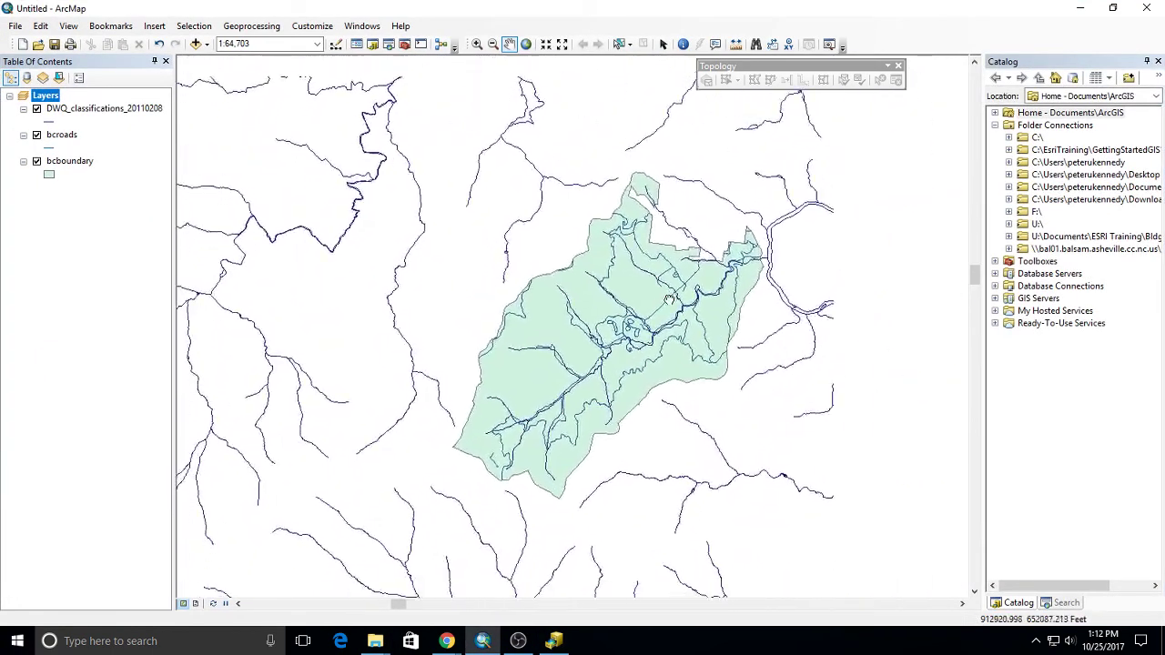
pyautogui.click(52, 122)
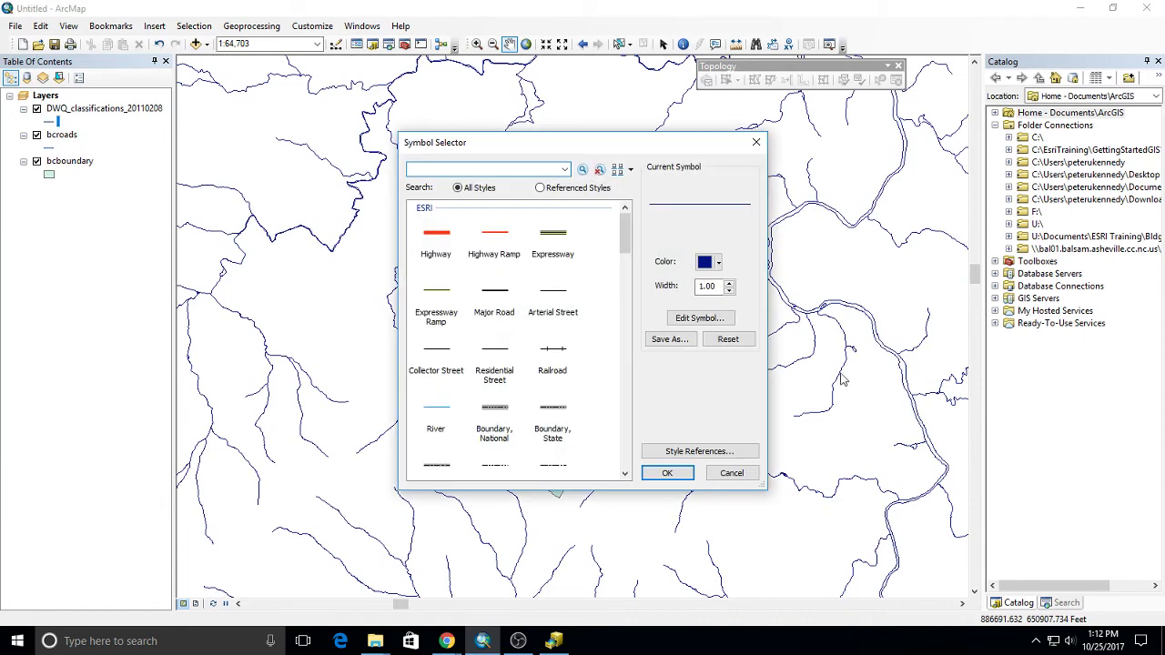
pyautogui.click(426, 415)
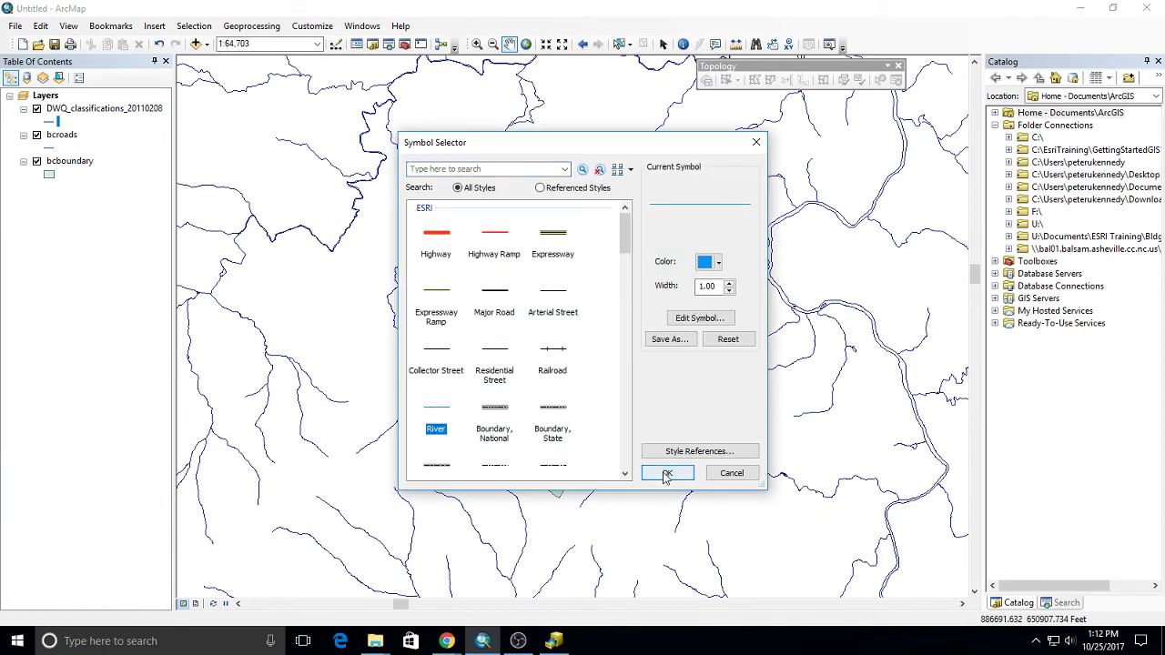
pyautogui.click(667, 474)
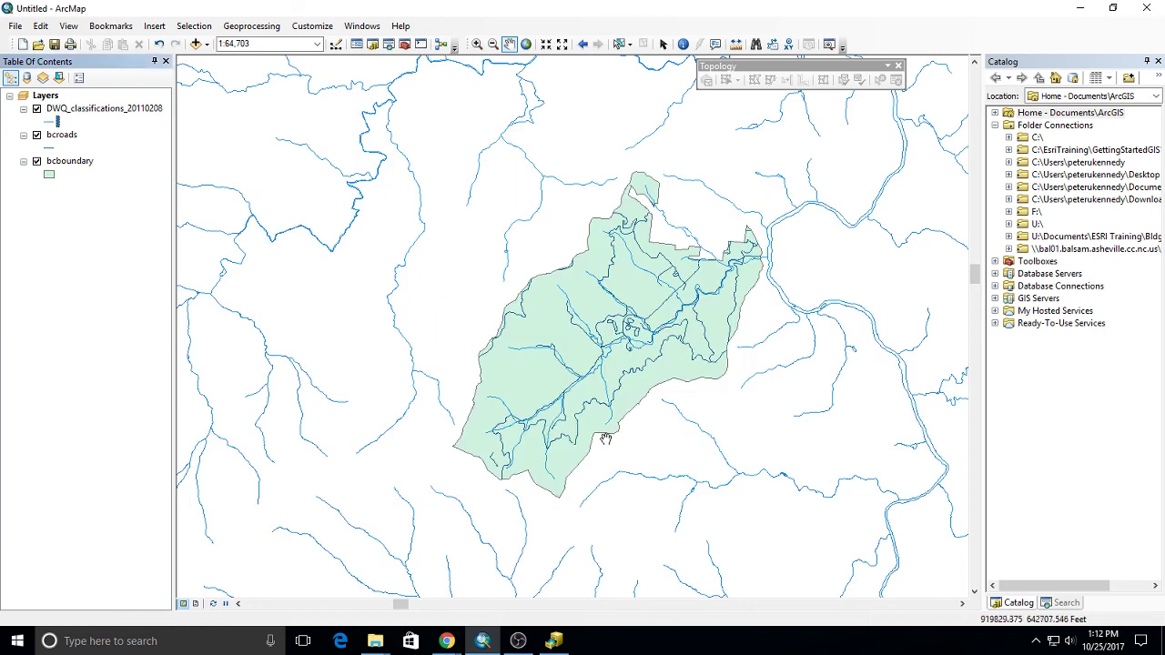
# Step: Change the bcroads line colour to black
pyautogui.click(50, 148)
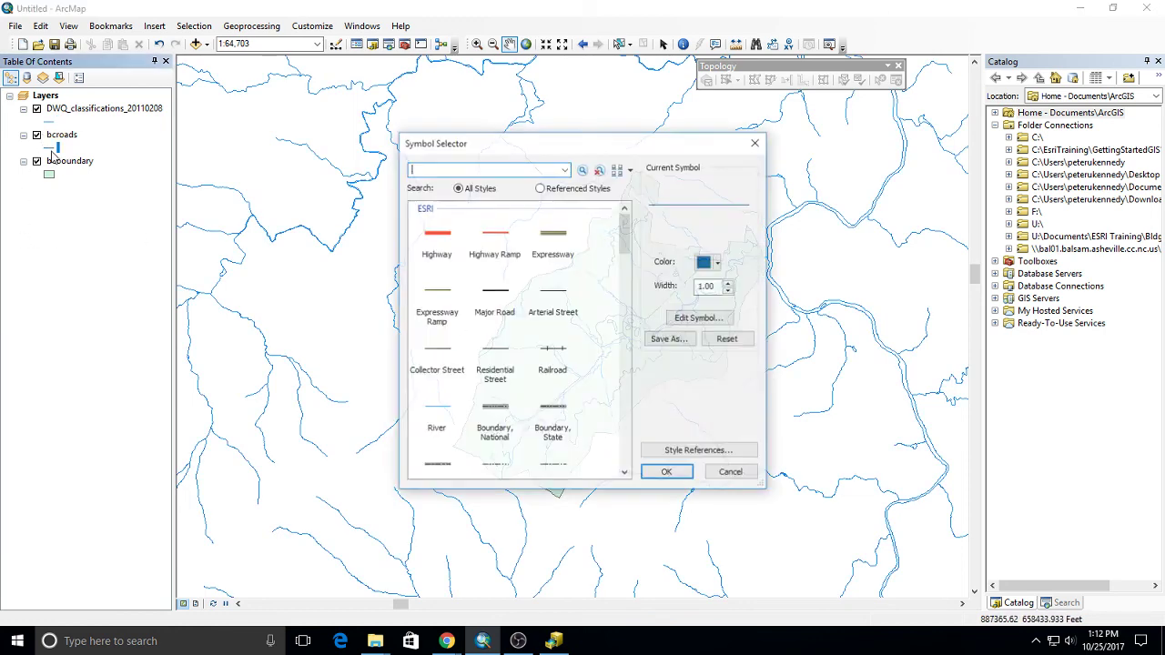
pyautogui.click(714, 262)
pyautogui.click(701, 418)
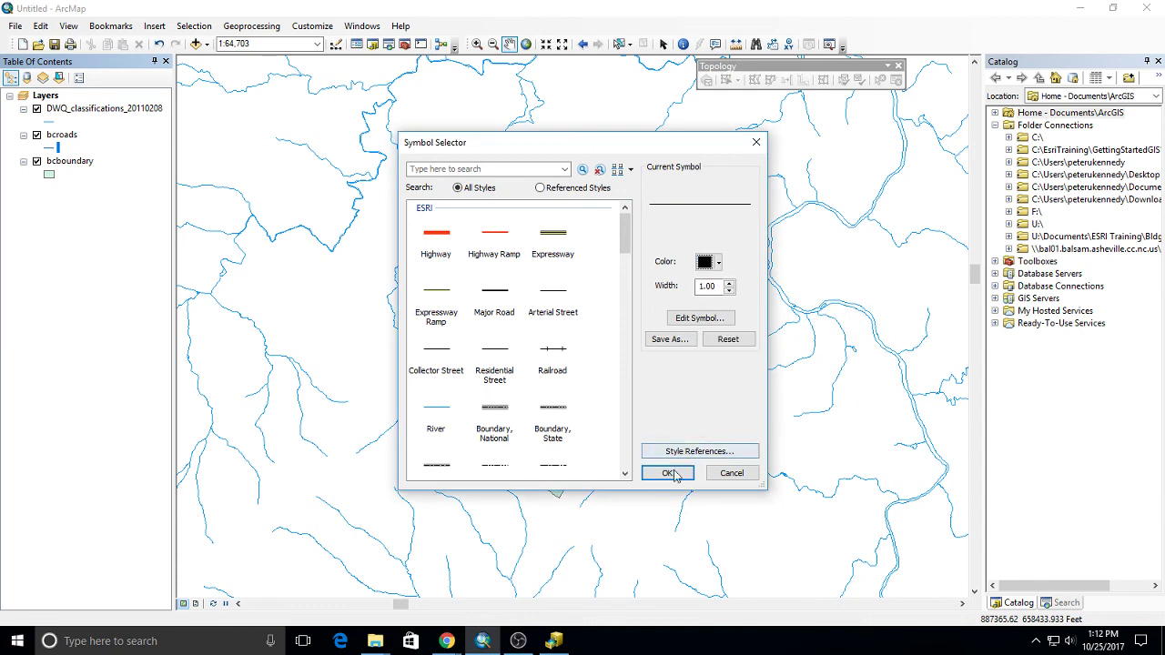
pyautogui.click(667, 473)
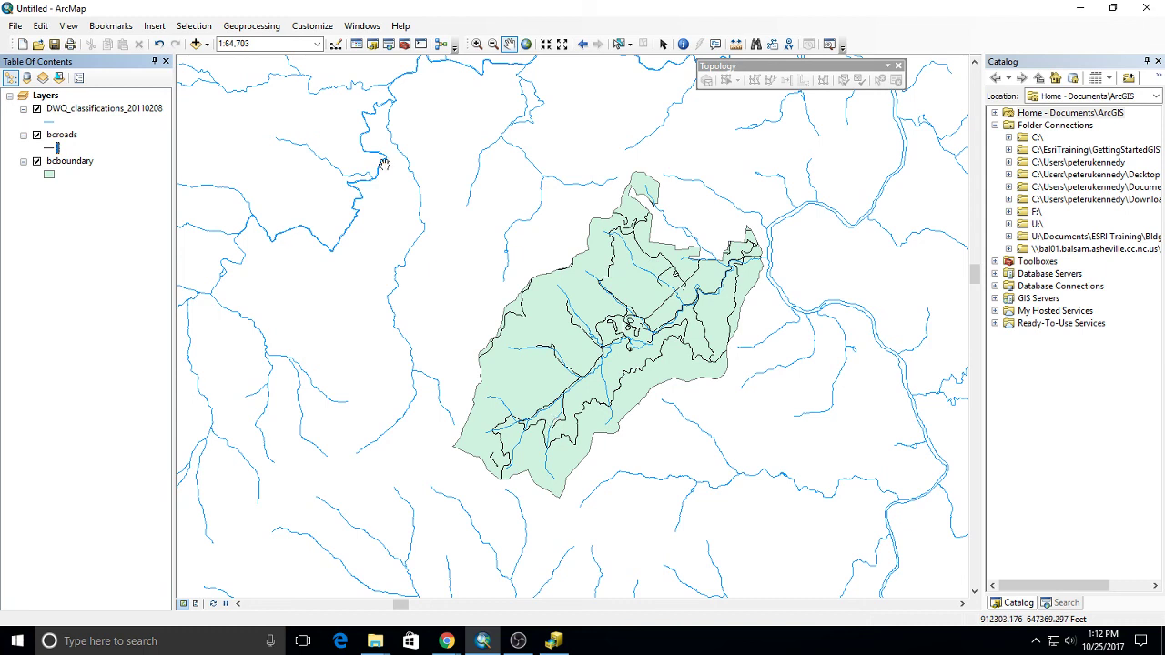
# Step: Enable Store relative pathnames to data sources in Map Document Properties and list layers by source
pyautogui.click(16, 27)
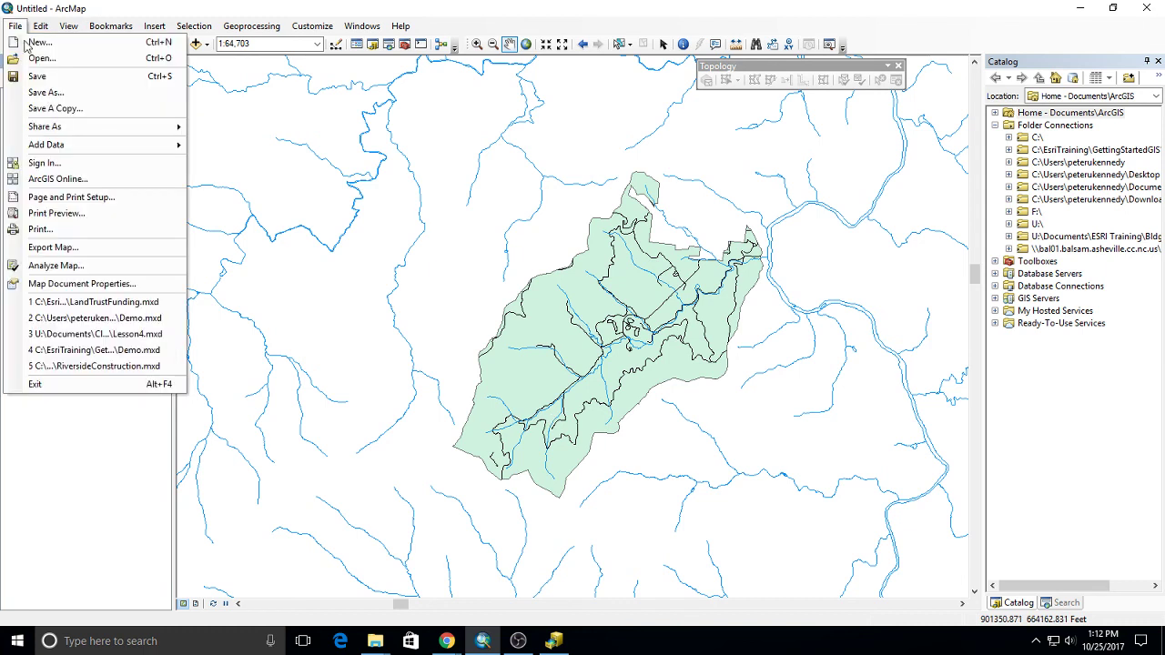
pyautogui.click(108, 286)
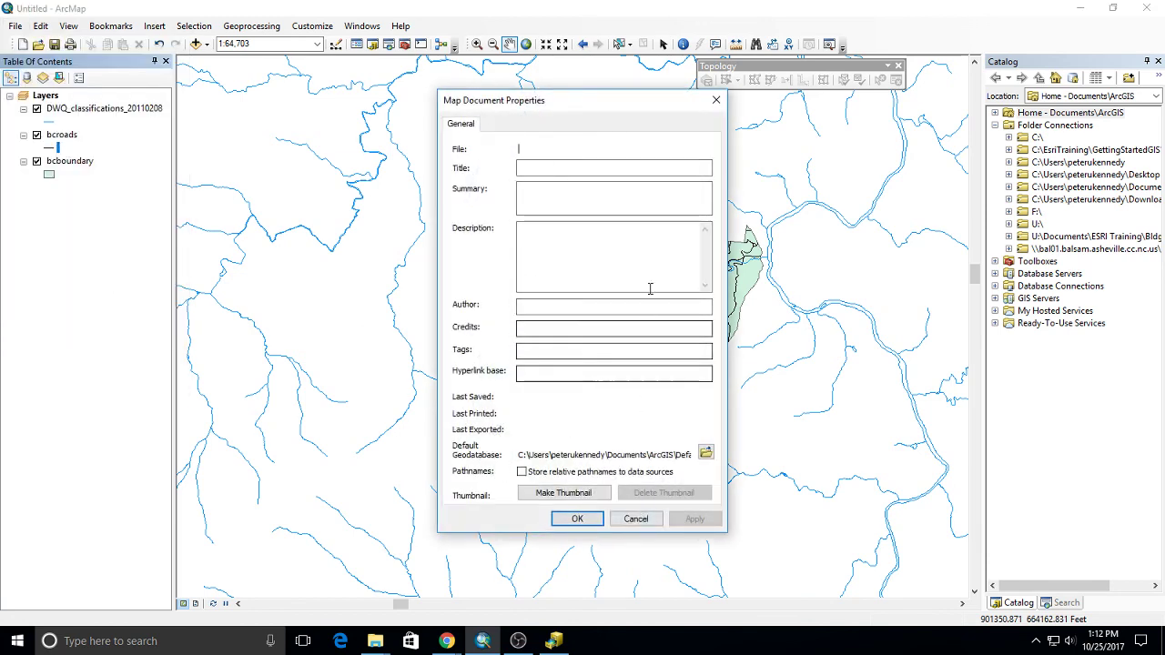
pyautogui.moveTo(552, 102); pyautogui.dragTo(318, 107)
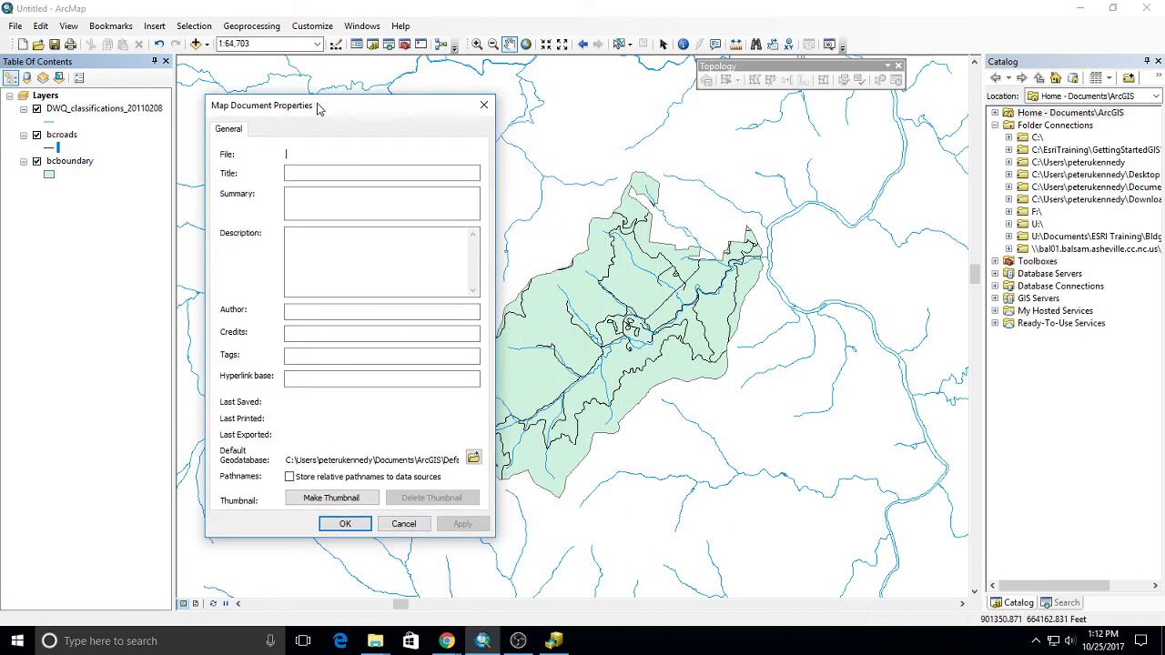
pyautogui.click(290, 478)
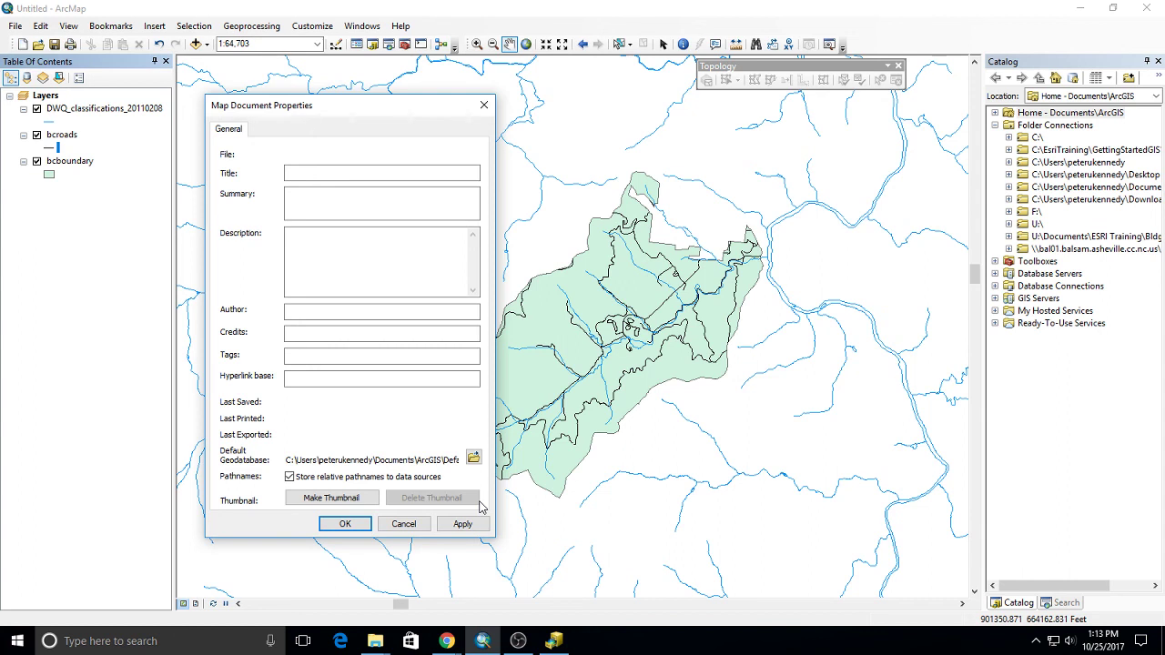
pyautogui.click(327, 524)
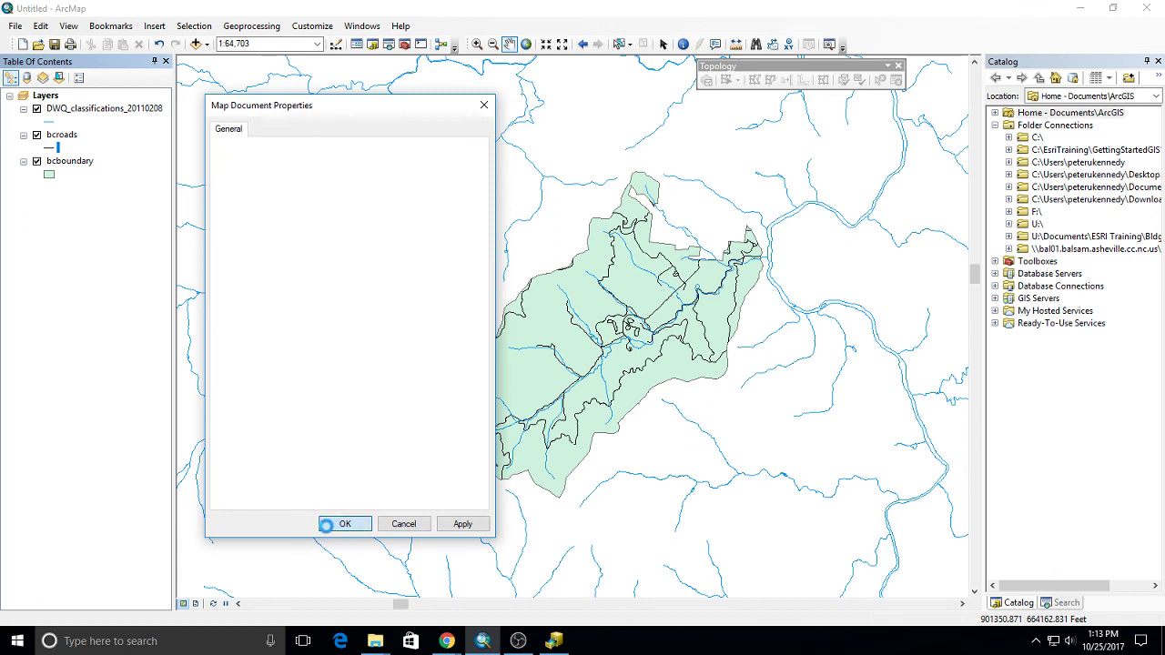
pyautogui.click(26, 77)
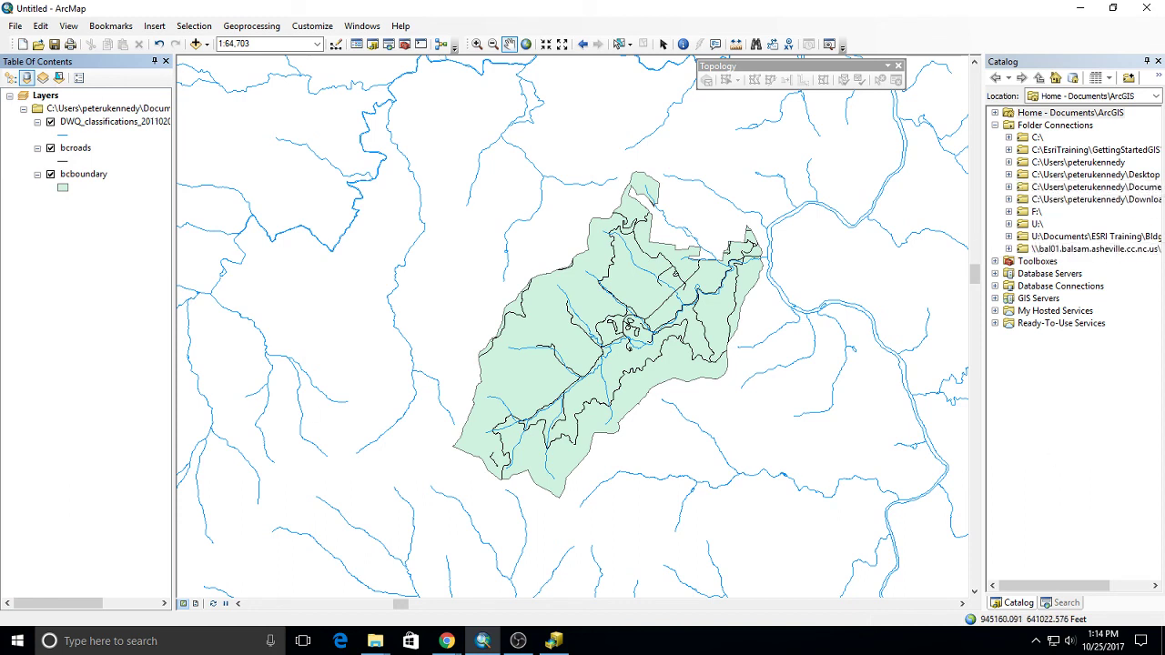
pyautogui.click(446, 641)
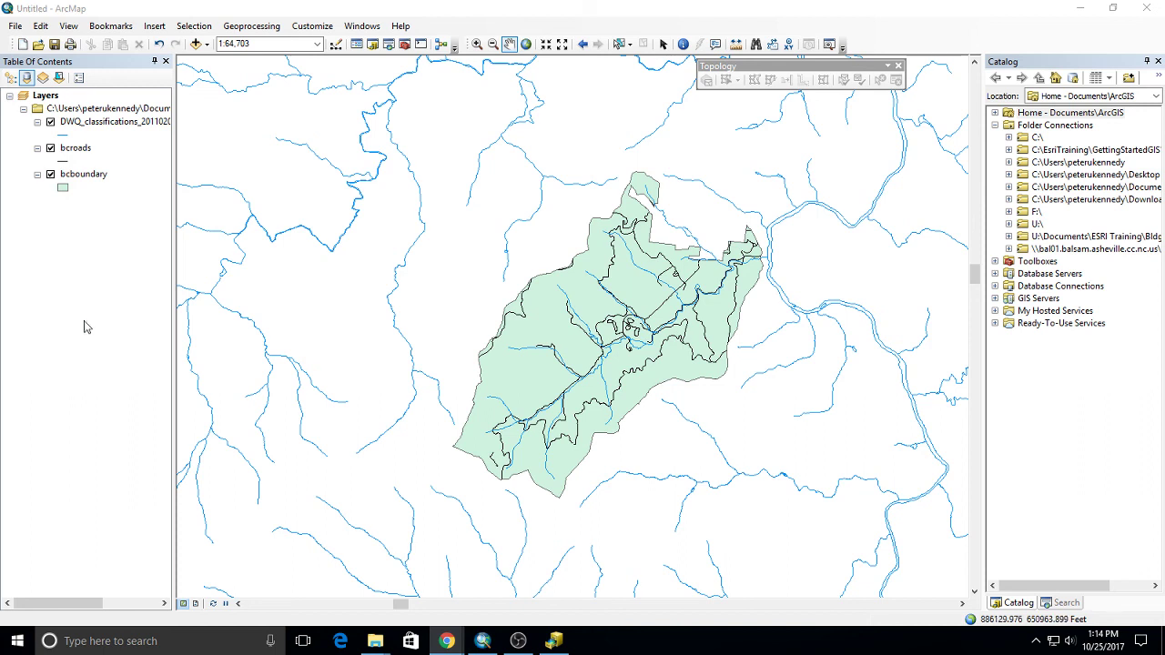
# Step: Create a new file geodatabase in the Documents\BentCreek folder from the Catalog
pyautogui.doubleClick(1096, 187)
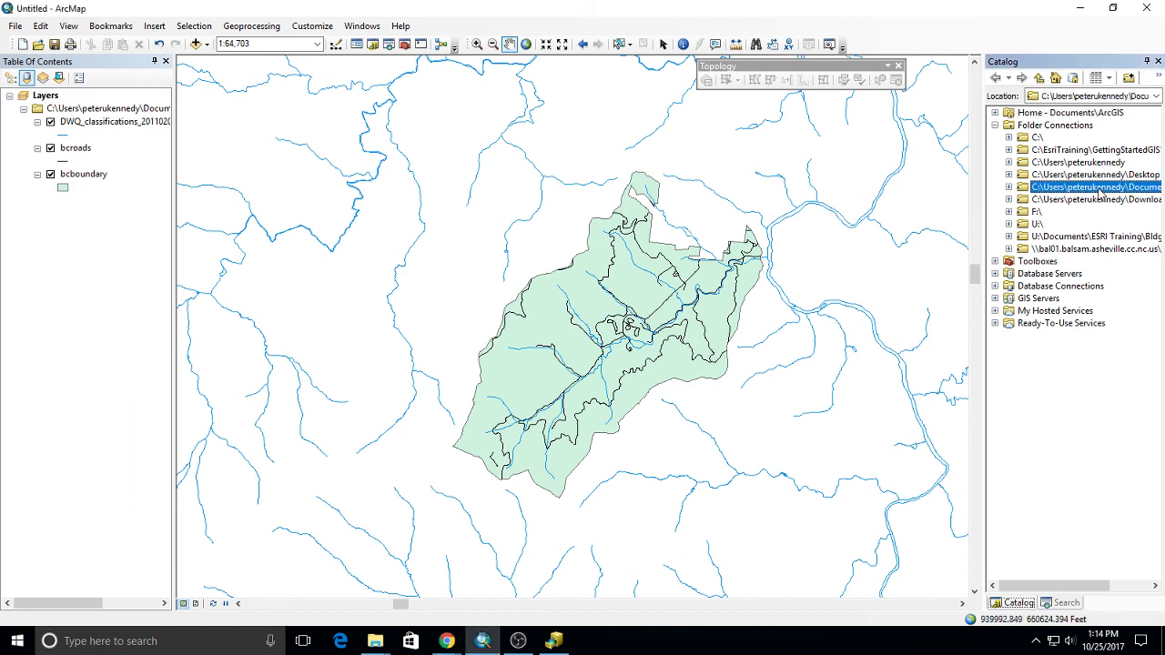
pyautogui.doubleClick(1061, 212)
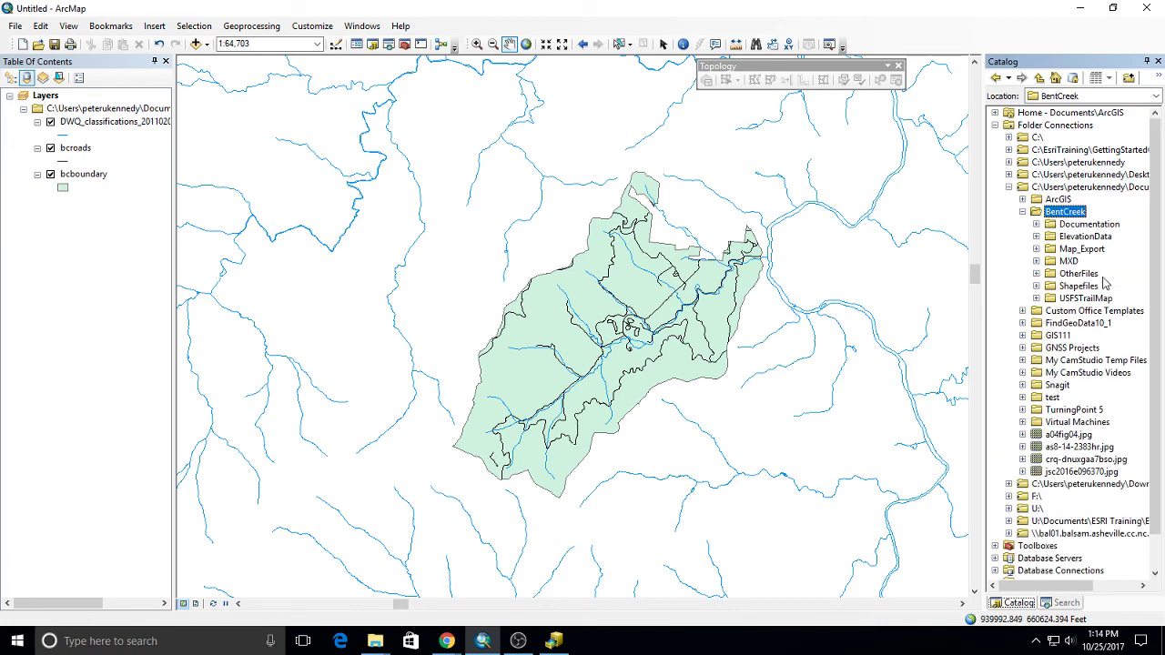
pyautogui.rightClick(1064, 214)
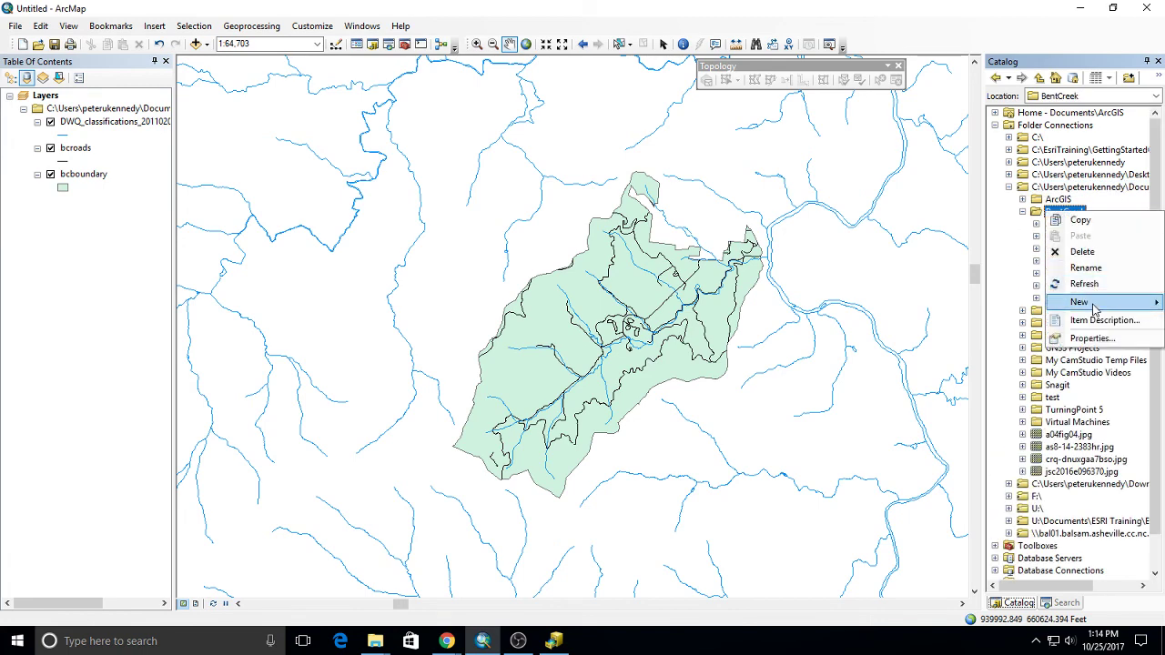
pyautogui.click(1019, 235)
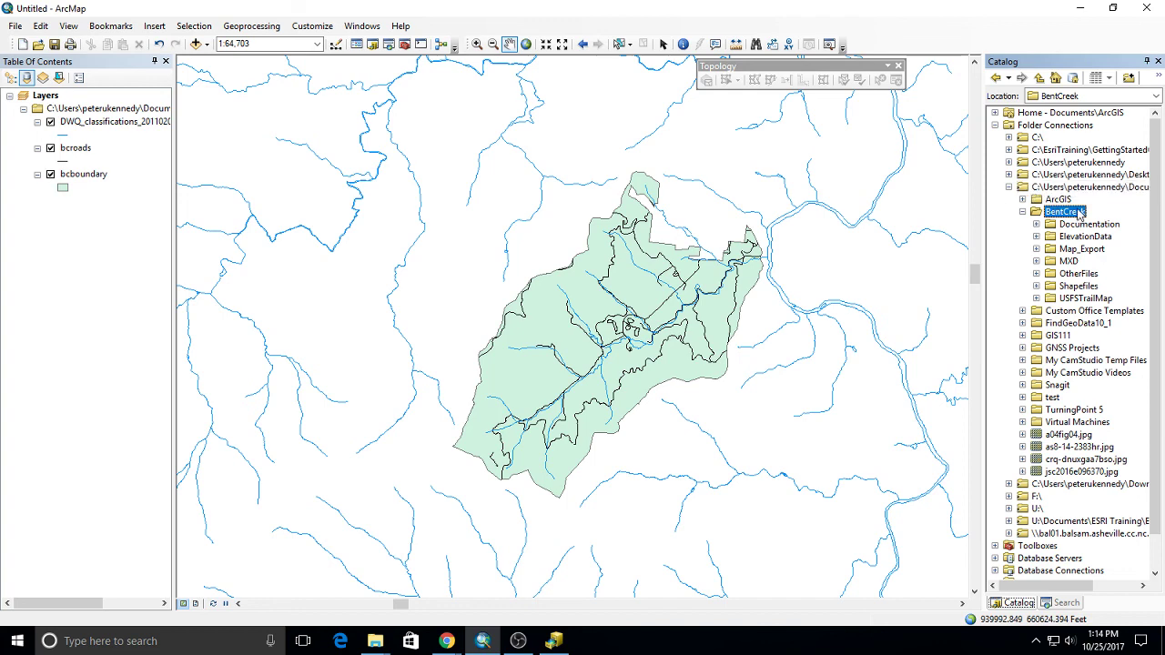
pyautogui.rightClick(1074, 212)
pyautogui.moveTo(1087, 301)
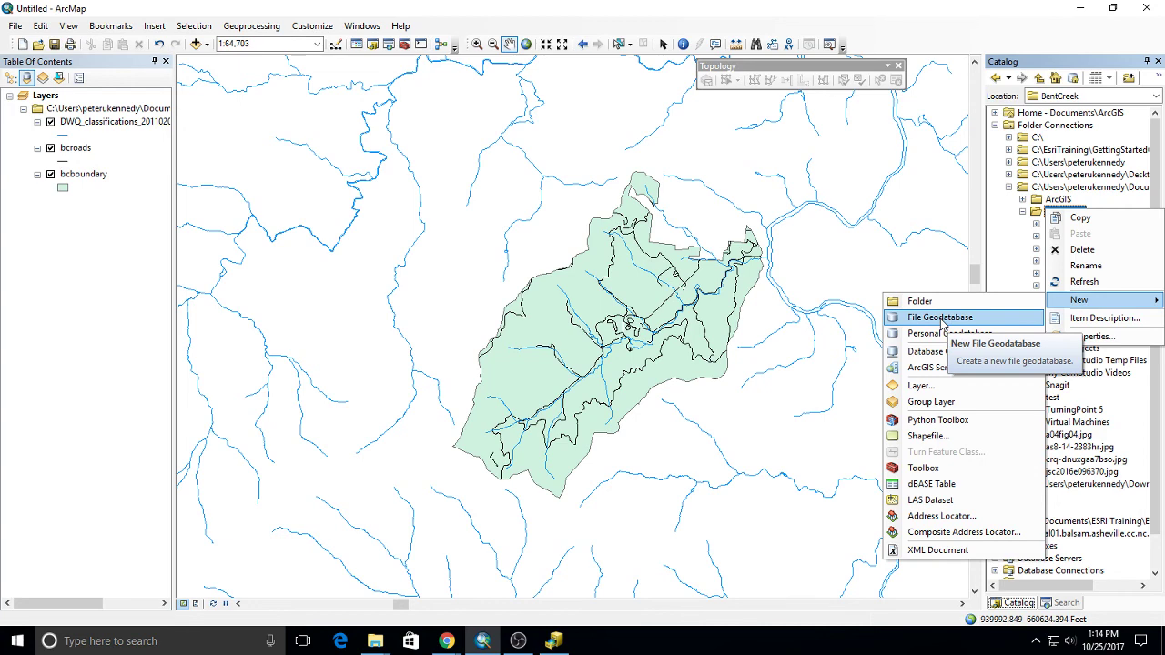
pyautogui.click(942, 318)
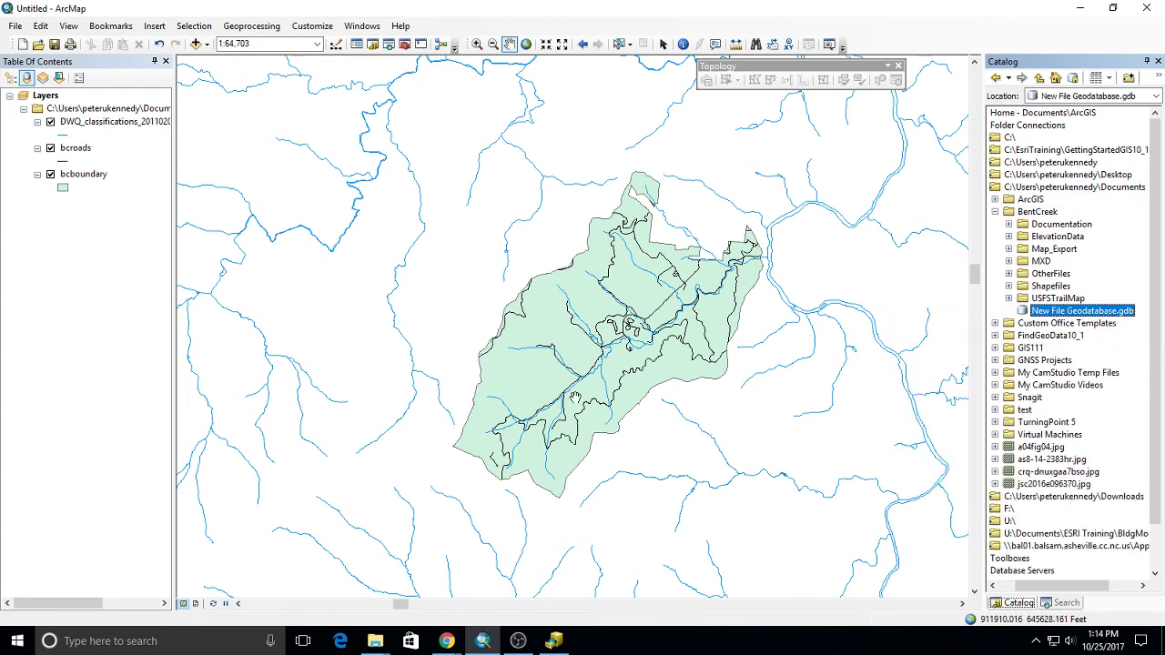
# Step: Rename the new geodatabase to BentCreek.gdb
pyautogui.click(1094, 312)
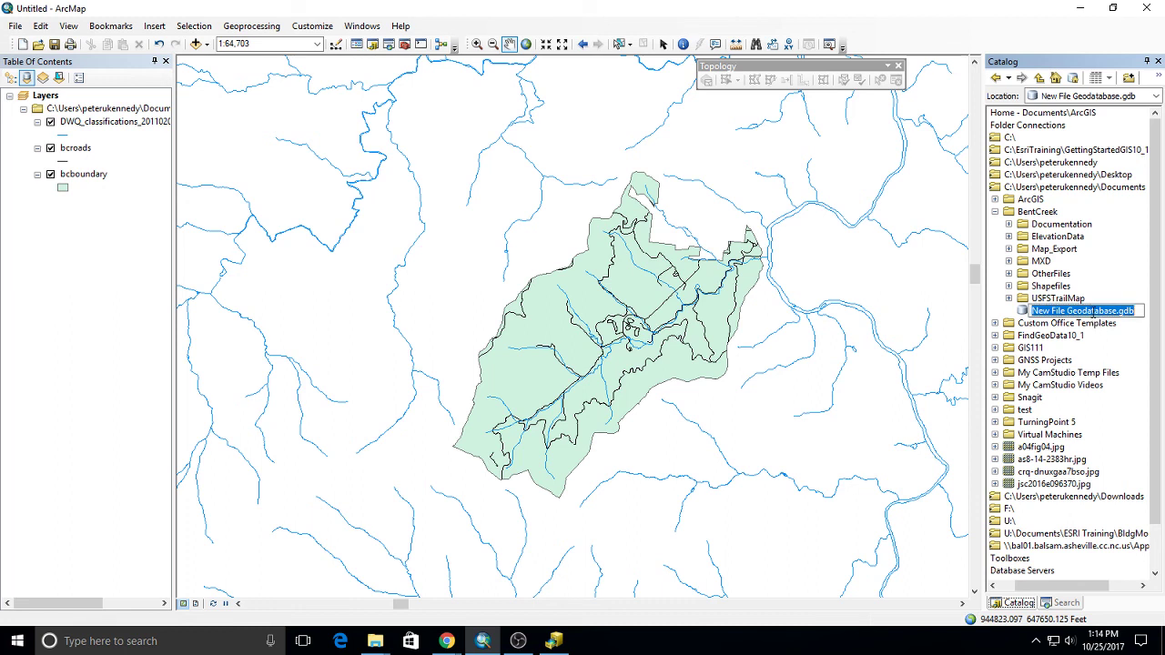
pyautogui.write('BentCreek')
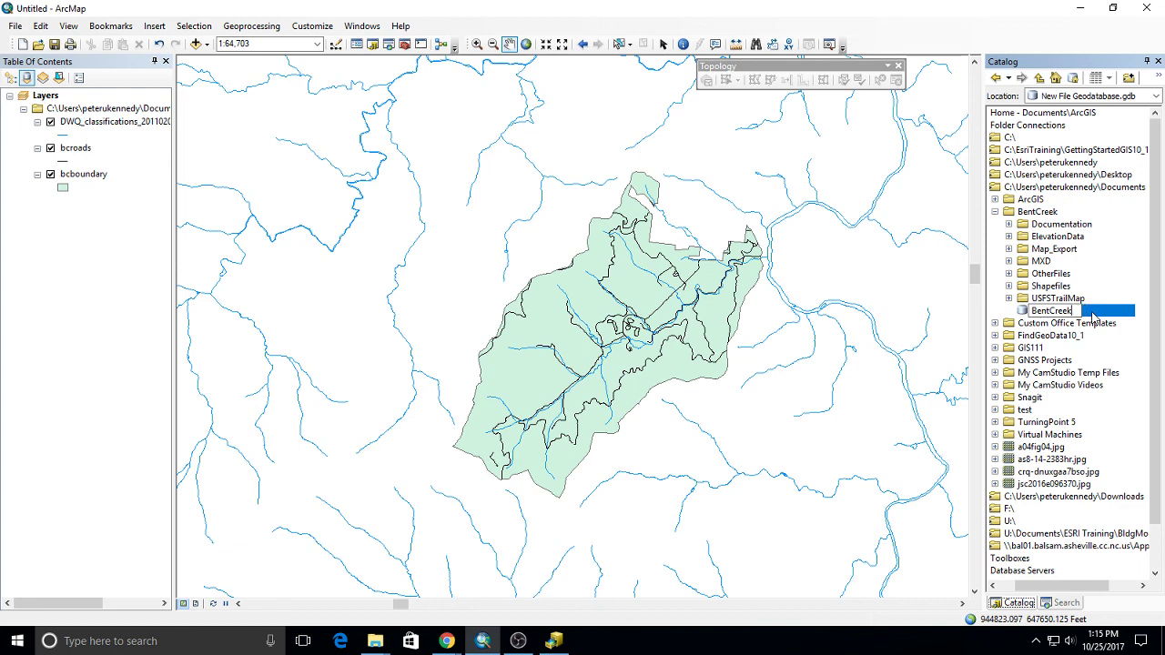
pyautogui.write('.gdb')
pyautogui.press('Return')
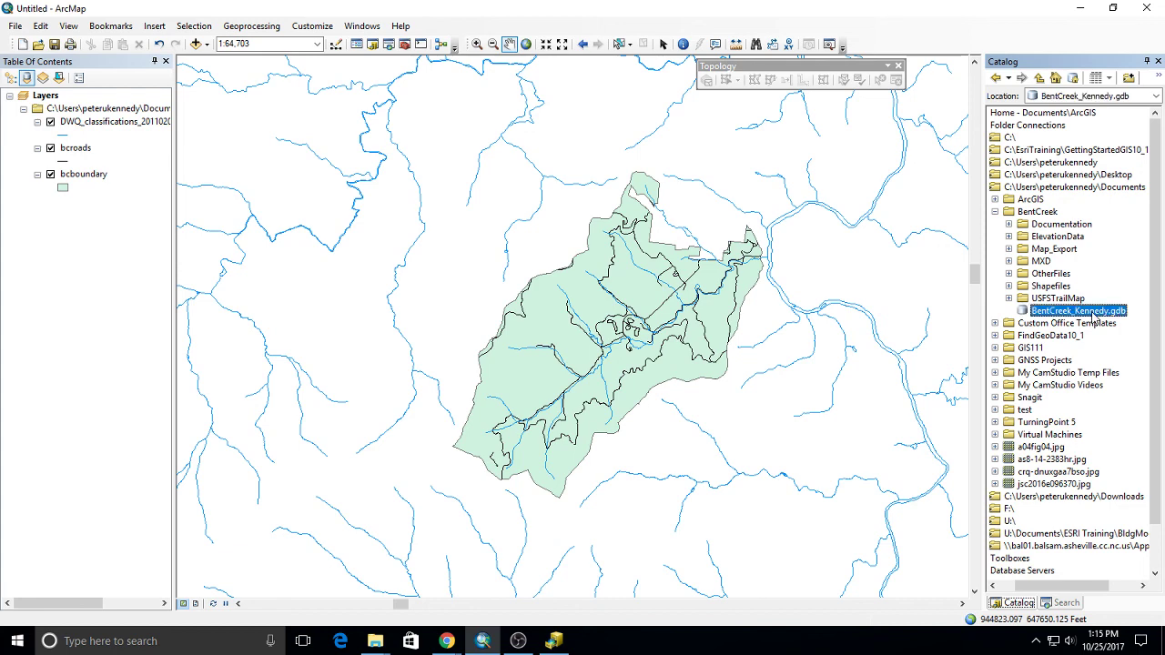
pyautogui.click(1043, 213)
pyautogui.rightClick(1043, 213)
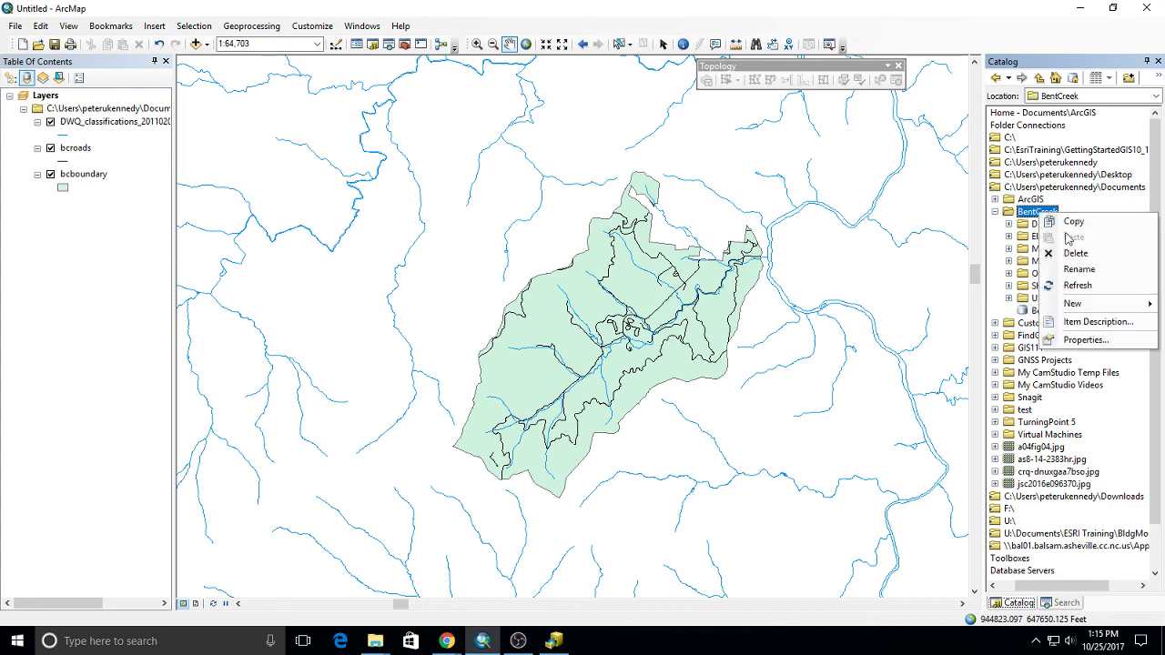
# Step: Close the BentCreek folder menu and pan the map to re-centre the green boundary
pyautogui.moveTo(1070, 303)
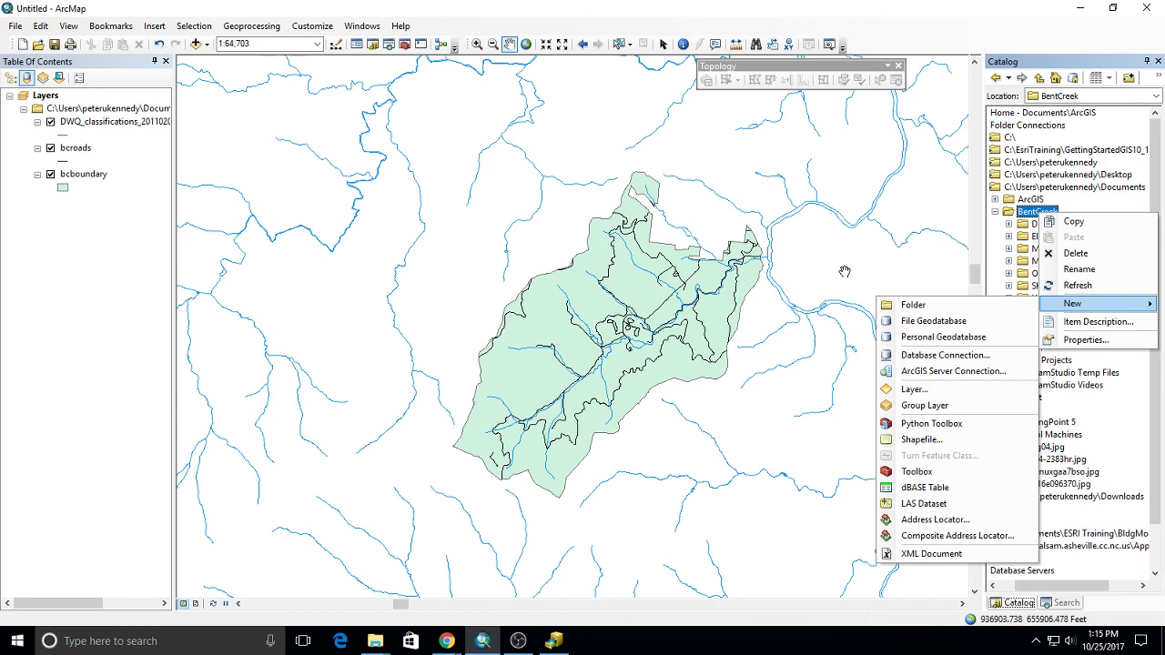
pyautogui.moveTo(845, 271); pyautogui.dragTo(572, 321)
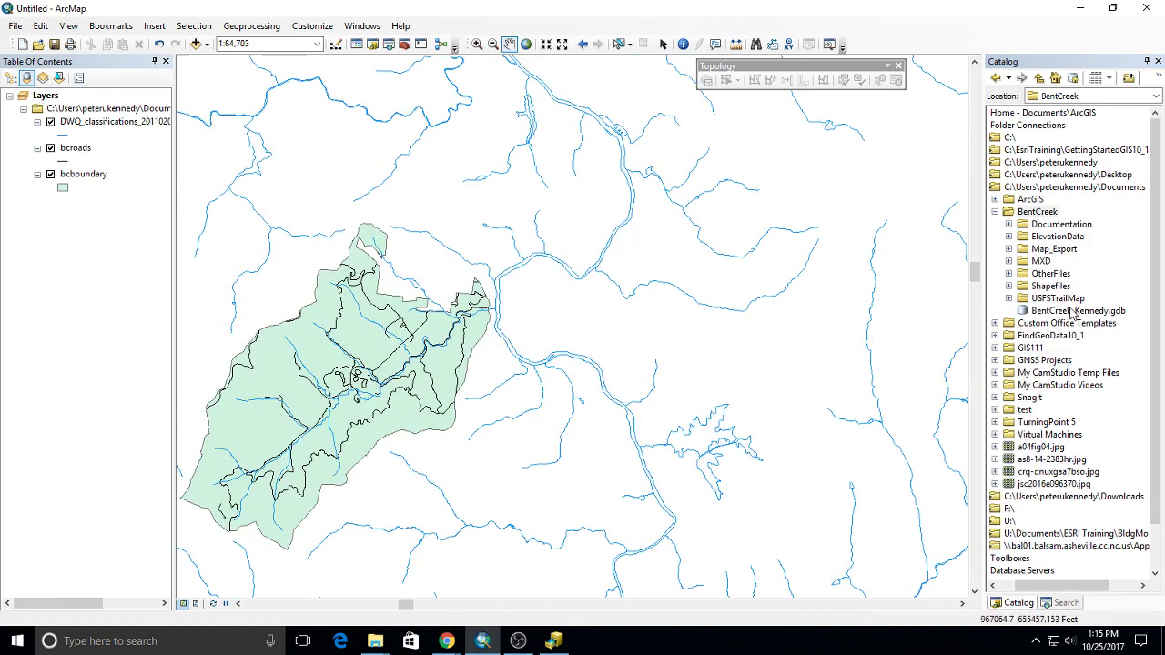
pyautogui.moveTo(412, 358); pyautogui.dragTo(678, 295)
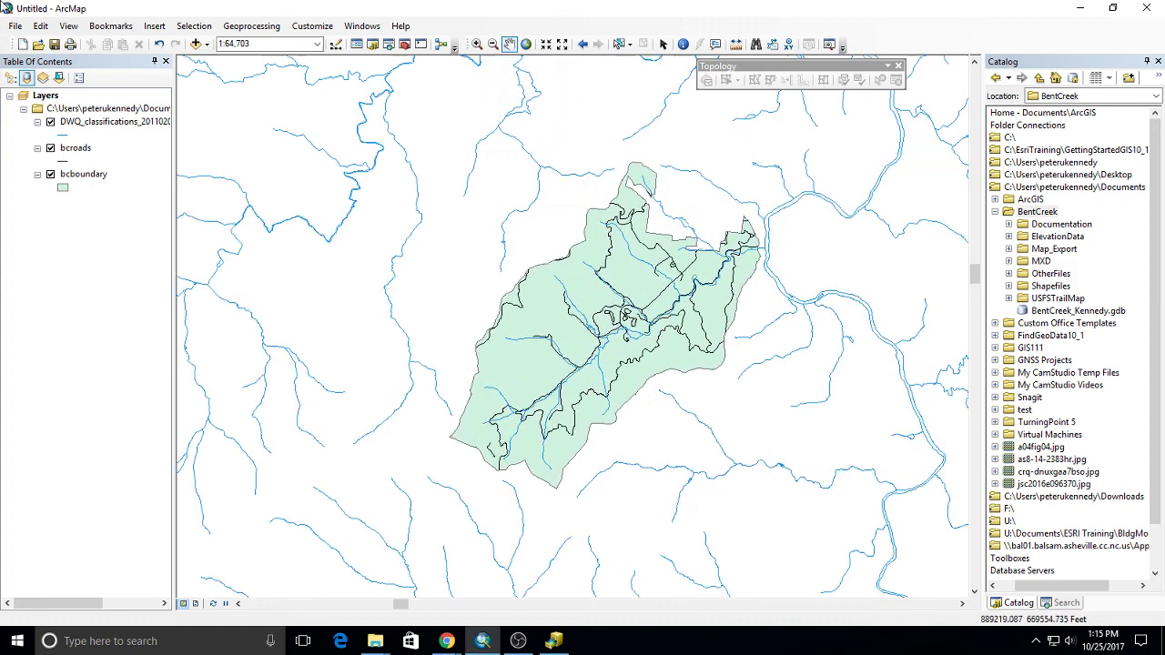
pyautogui.click(15, 26)
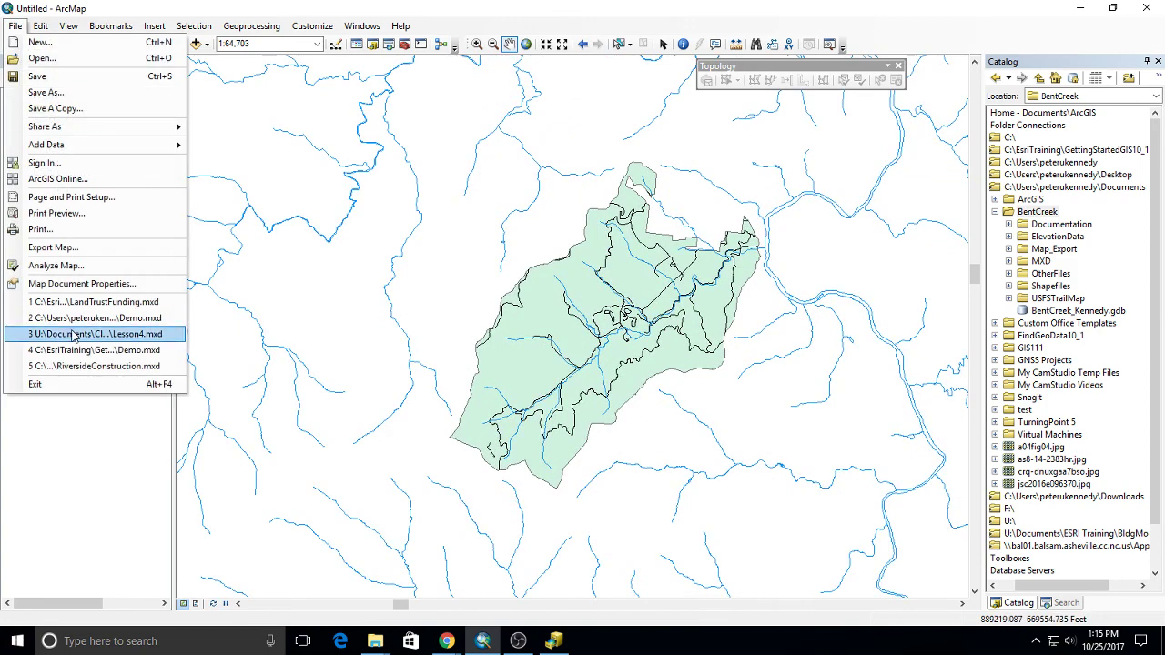
# Step: Replace Default.gdb with Documents\BentCreek\BentCreek_Kennedy.gdb as the map document's default geodatabase
pyautogui.click(81, 284)
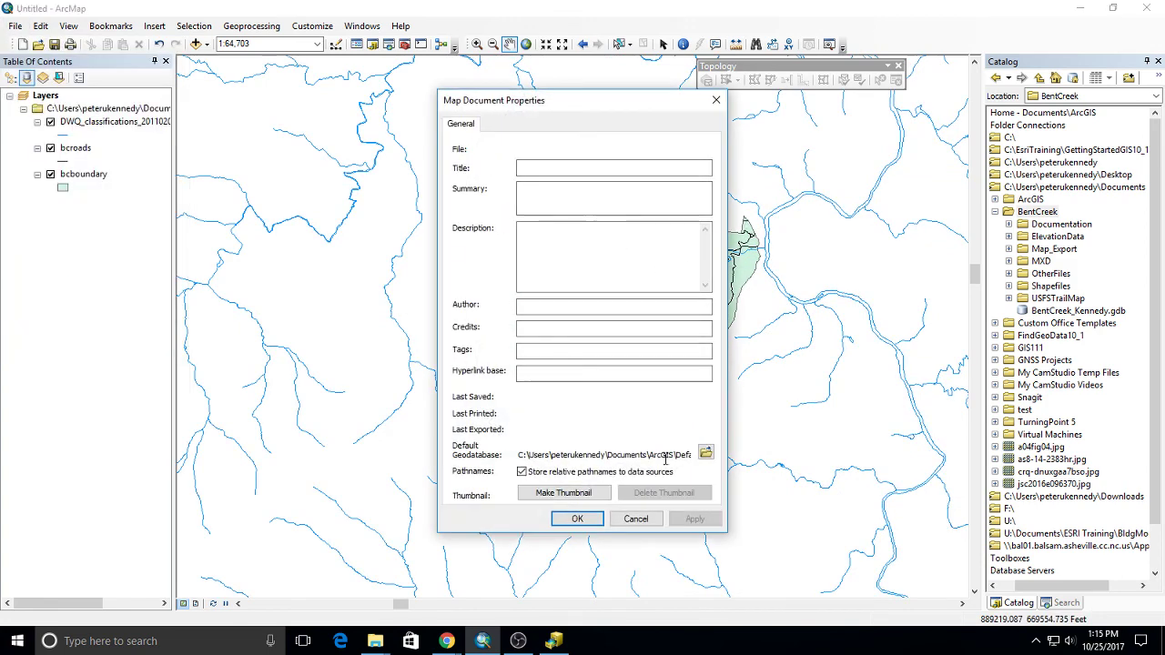
pyautogui.moveTo(517, 454); pyautogui.dragTo(708, 457)
pyautogui.click(708, 455)
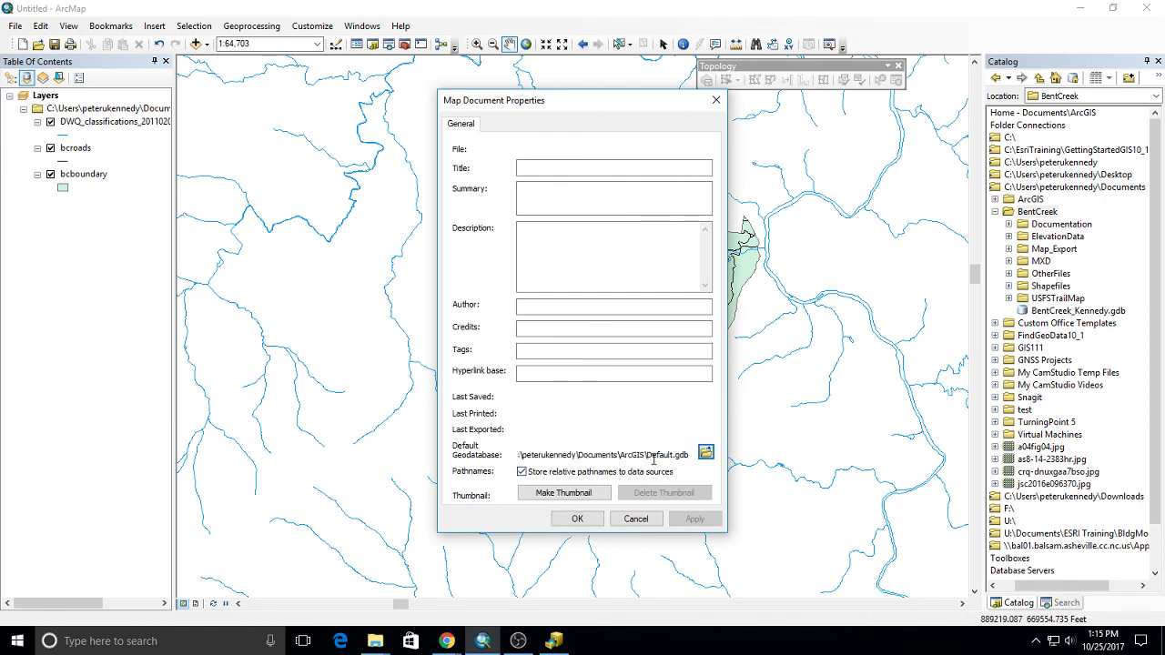
pyautogui.click(706, 452)
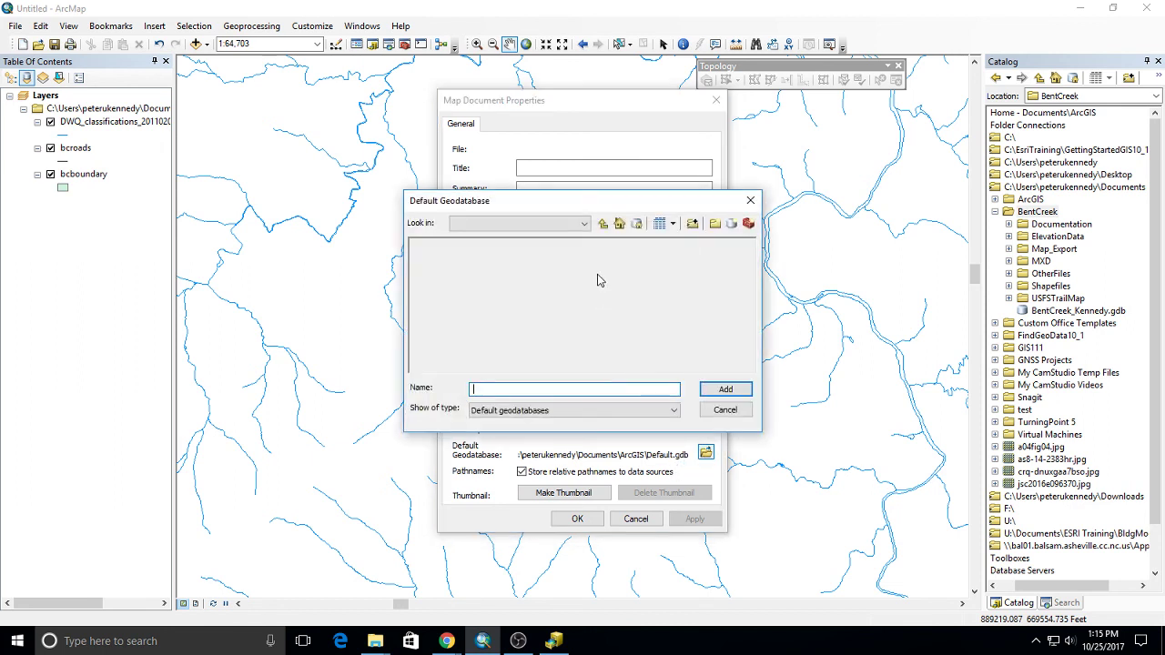
pyautogui.click(585, 224)
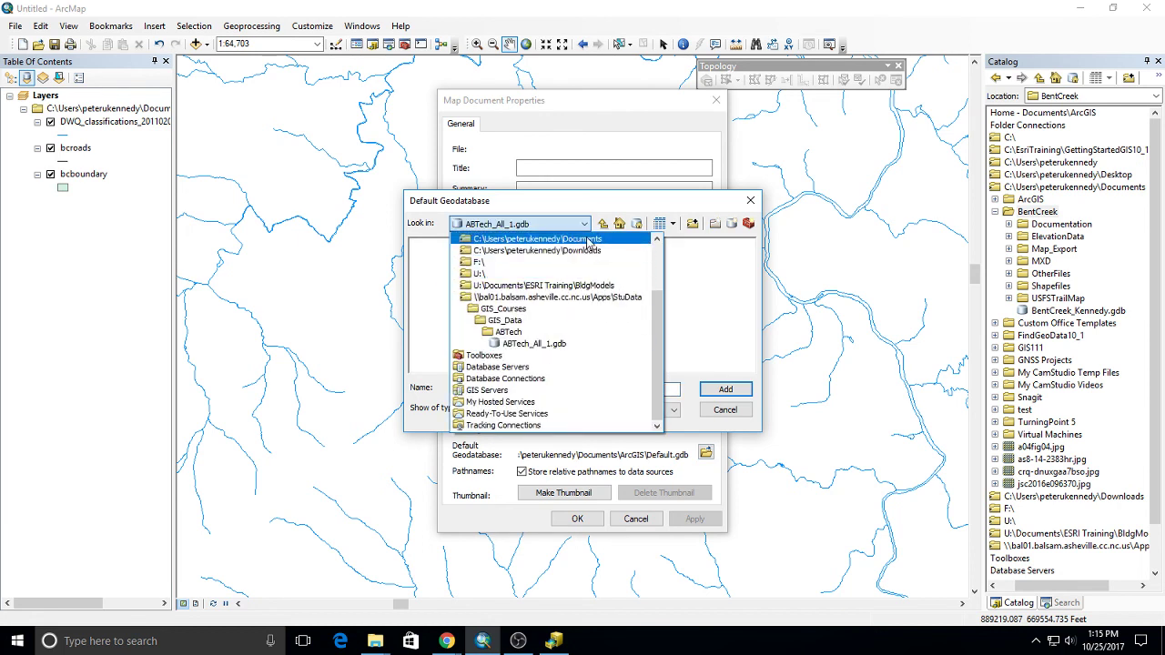
pyautogui.click(588, 242)
pyautogui.doubleClick(573, 259)
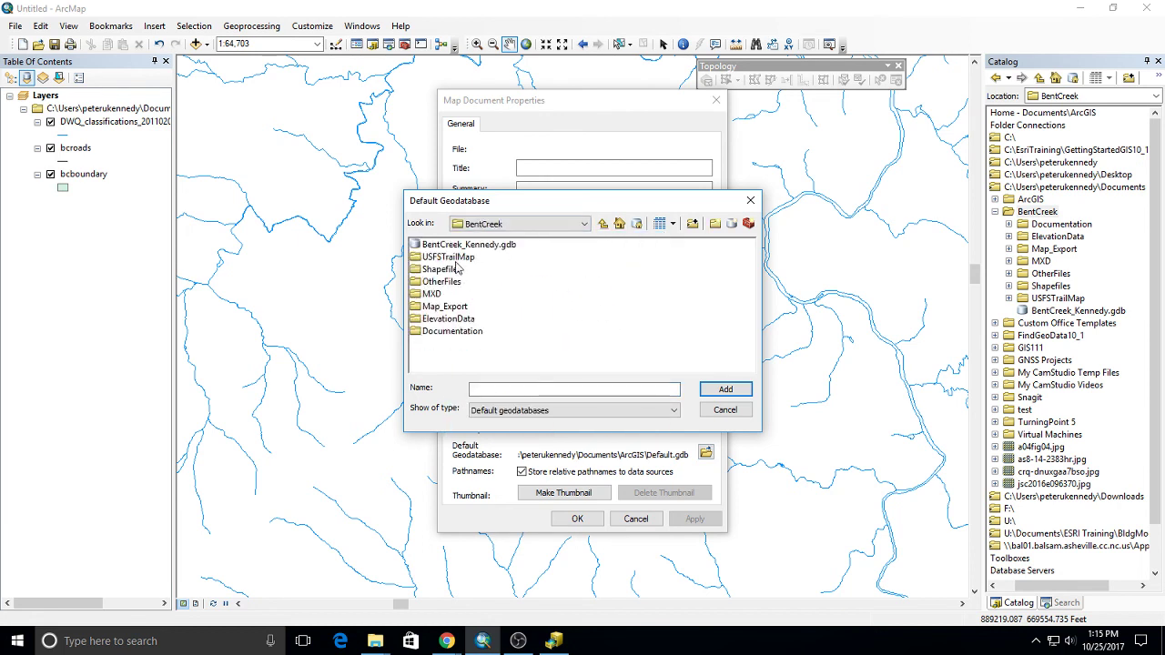
pyautogui.click(469, 244)
pyautogui.click(725, 389)
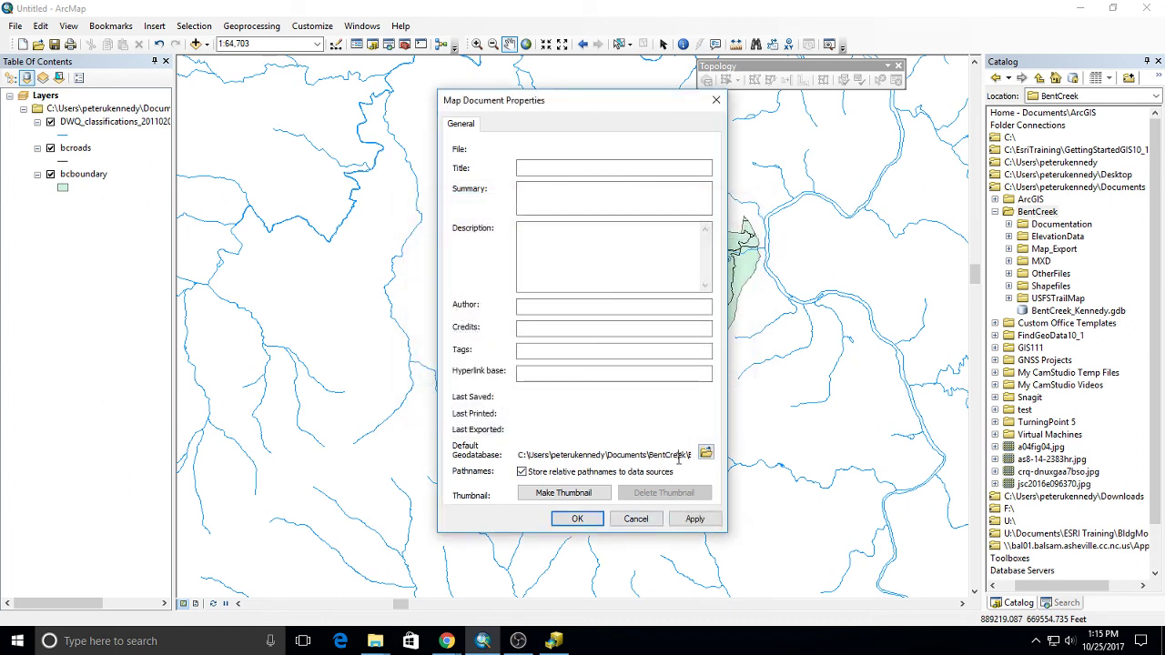
pyautogui.moveTo(678, 455); pyautogui.dragTo(690, 455)
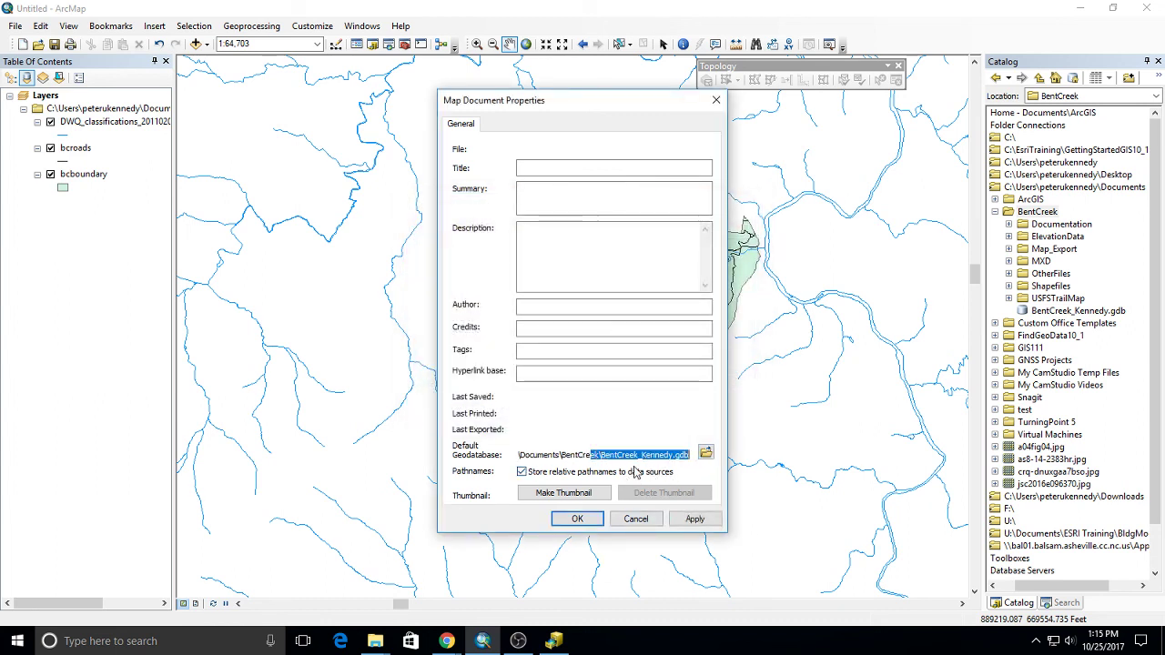
pyautogui.click(575, 519)
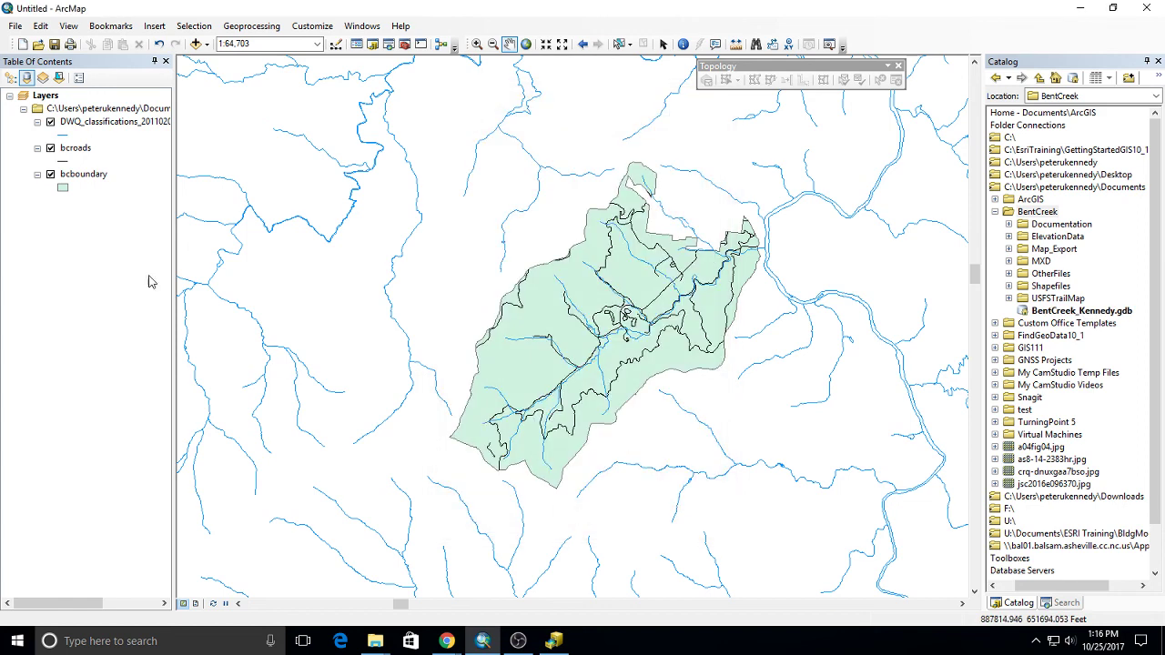
pyautogui.click(15, 26)
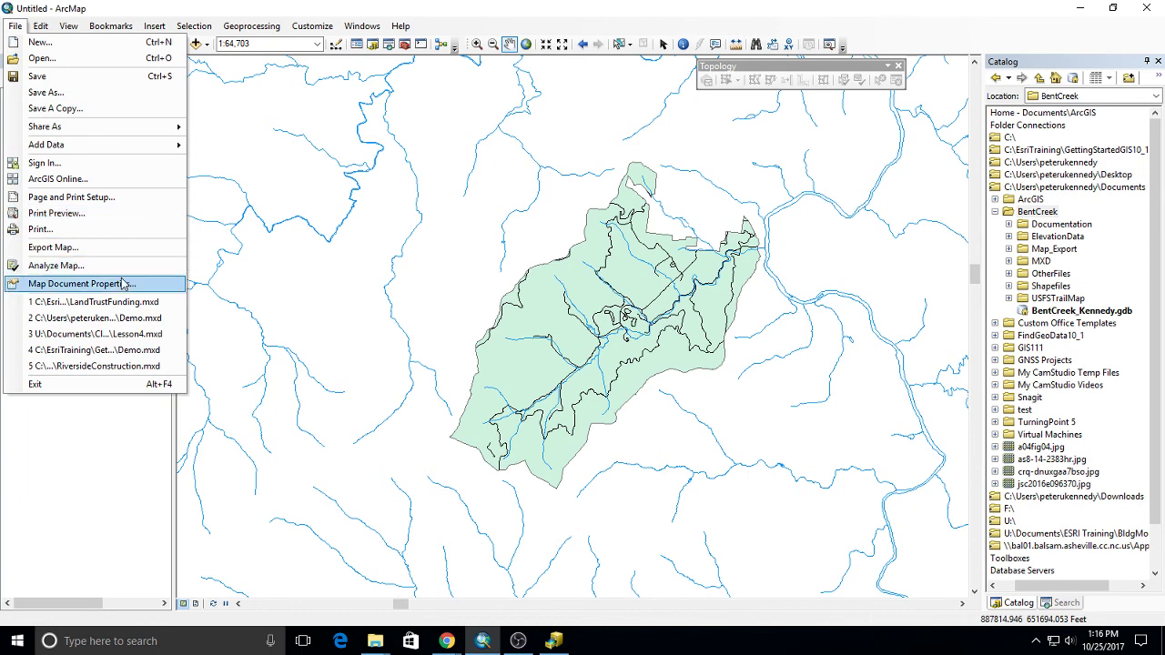
pyautogui.click(106, 285)
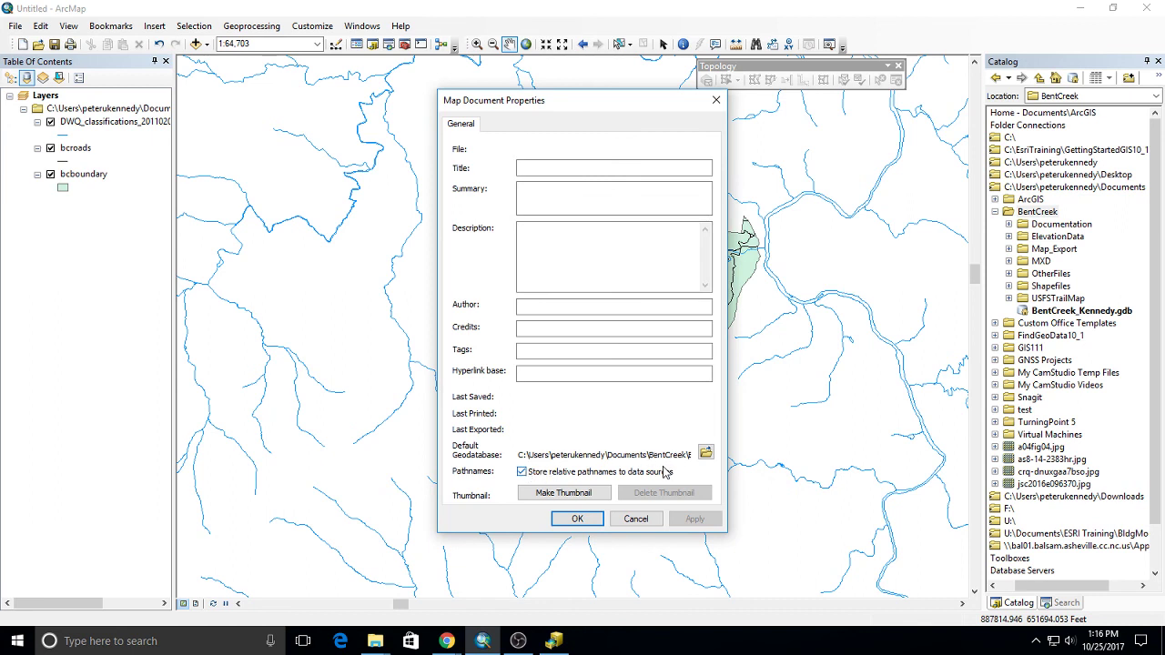
pyautogui.click(587, 519)
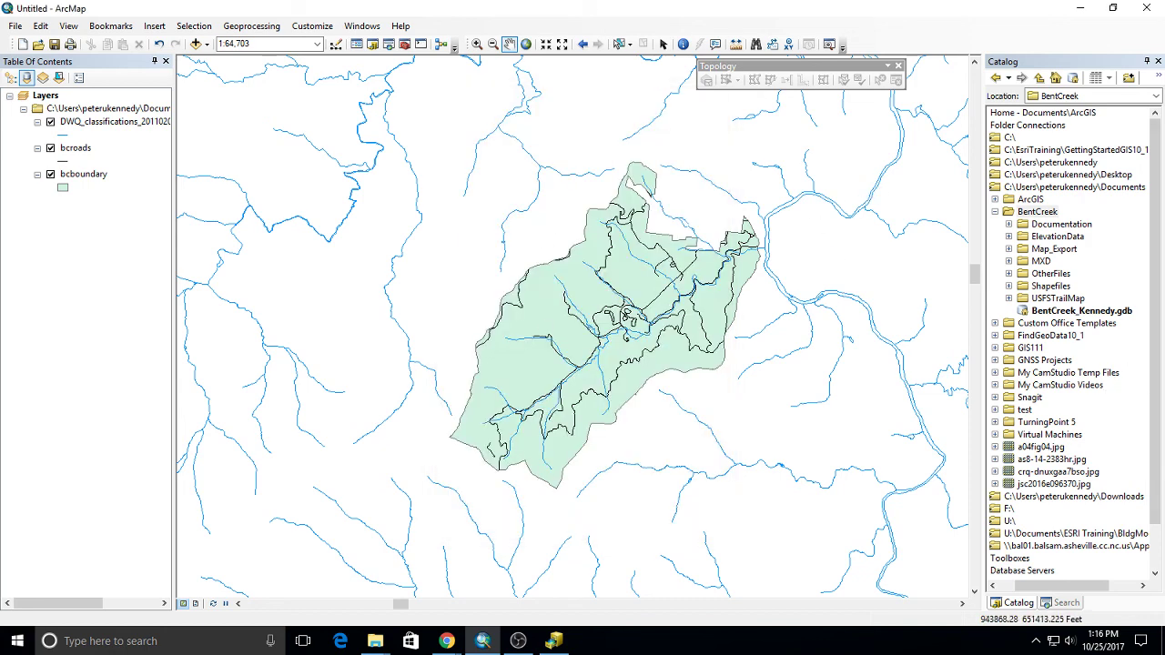
pyautogui.hotkey('alt', 'Tab')
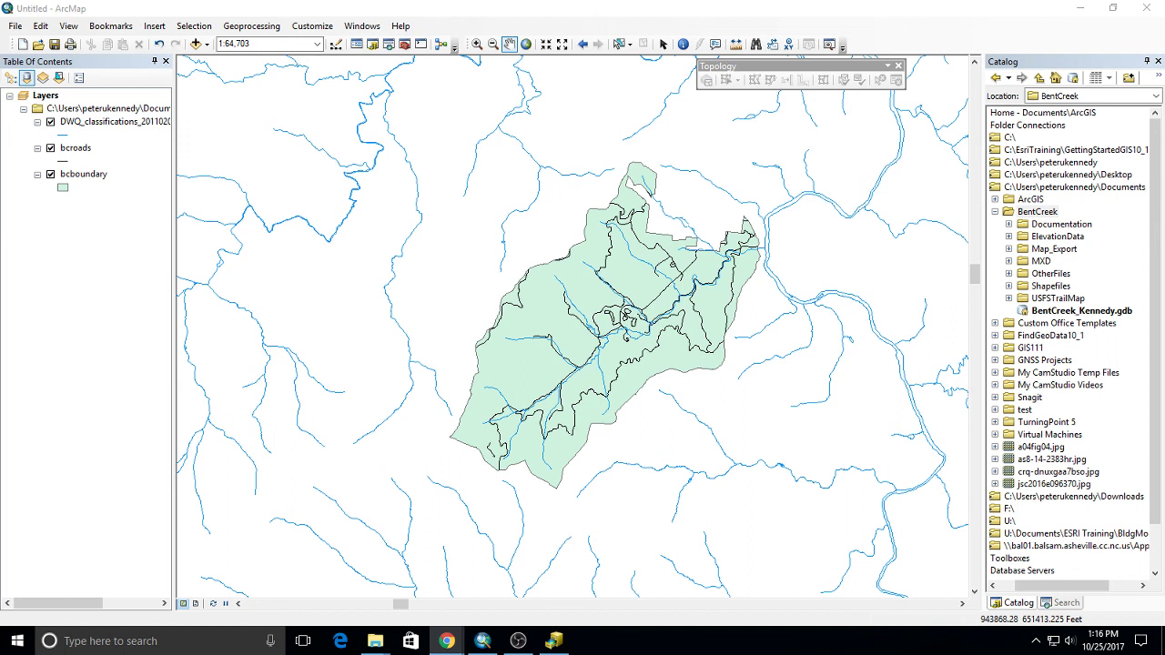
pyautogui.click(85, 179)
pyautogui.click(78, 152)
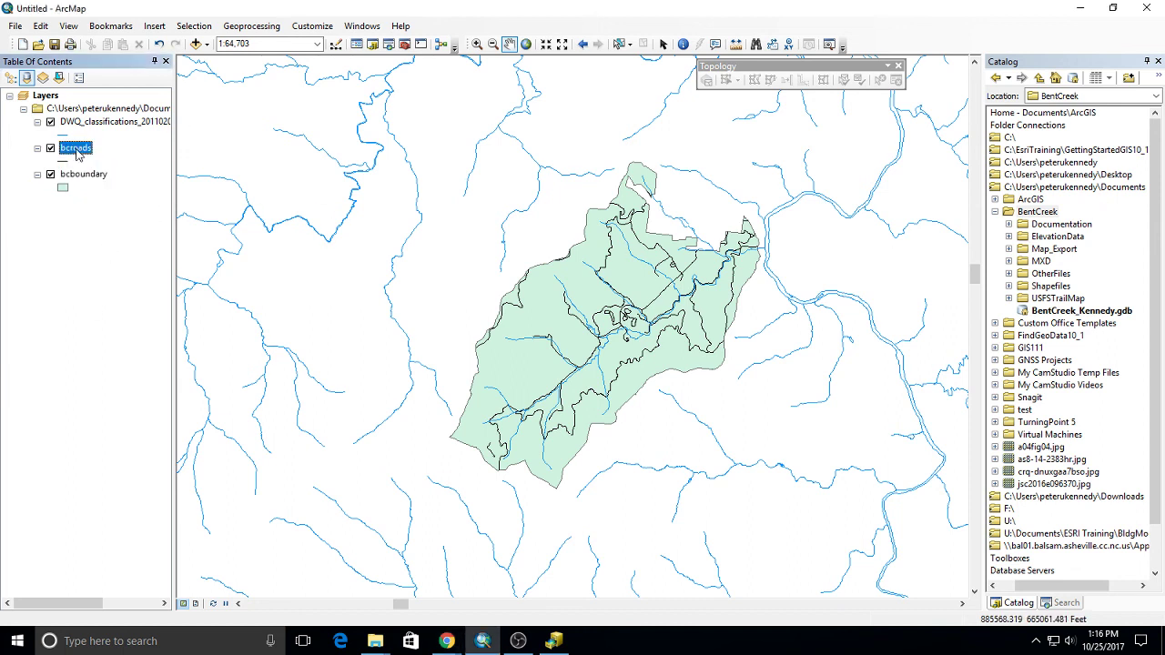
pyautogui.click(88, 178)
pyautogui.rightClick(88, 178)
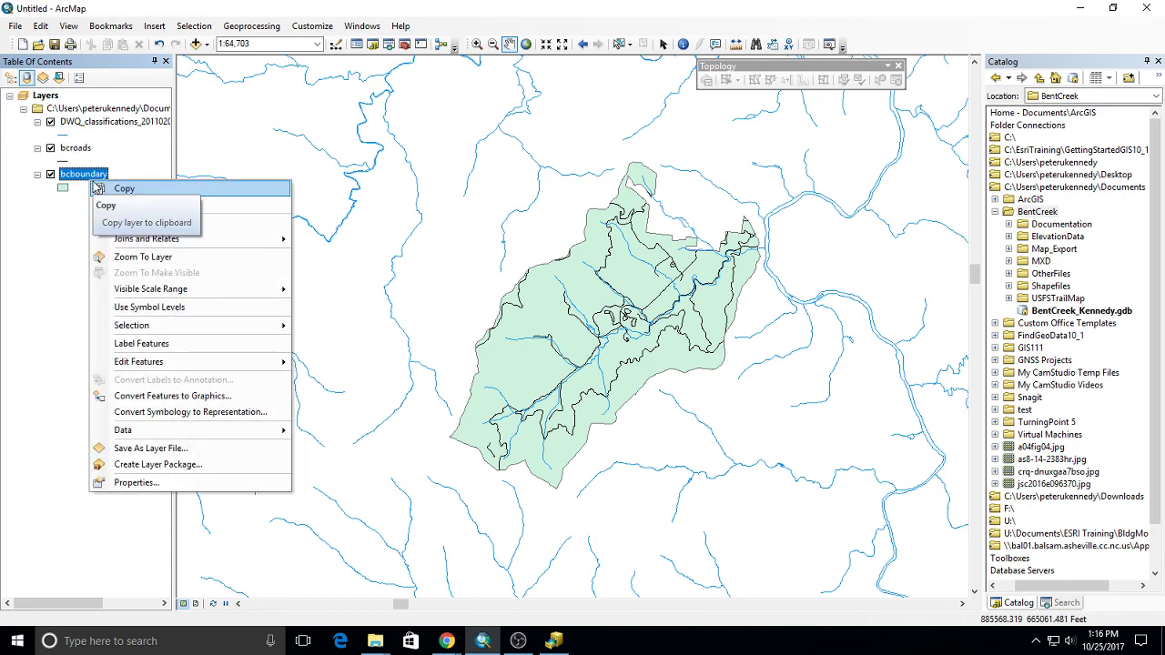
pyautogui.moveTo(175, 430)
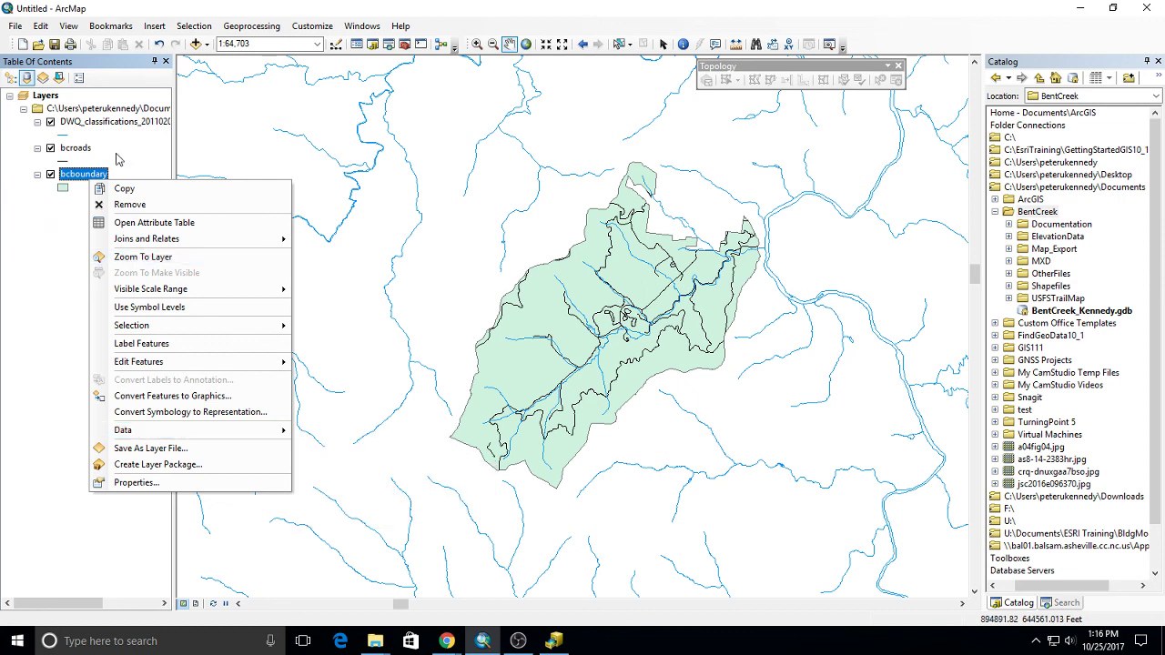
pyautogui.click(128, 126)
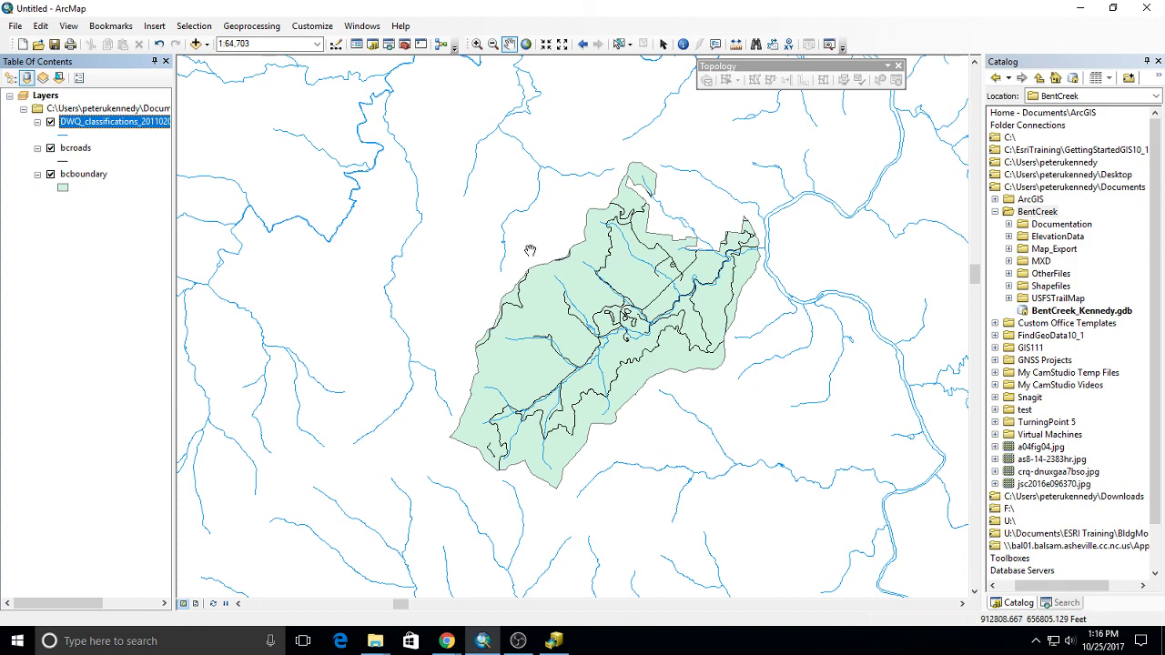
pyautogui.scroll(-3, 468, 278)
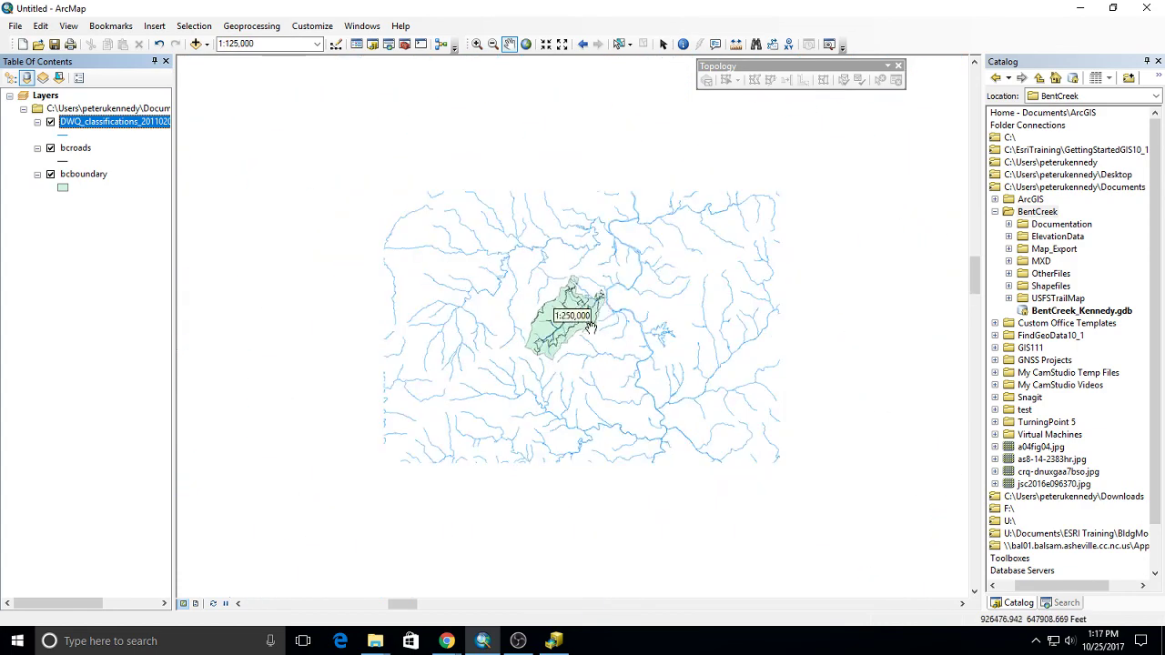
pyautogui.scroll(-2, 561, 310)
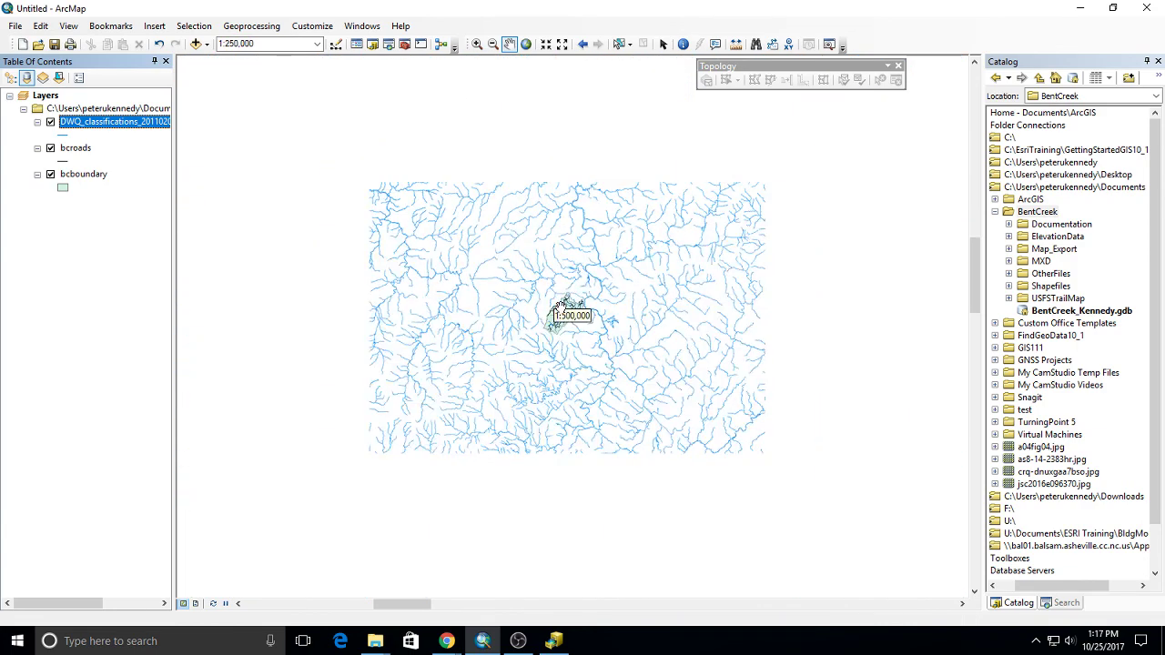
pyautogui.scroll(-1, 560, 309)
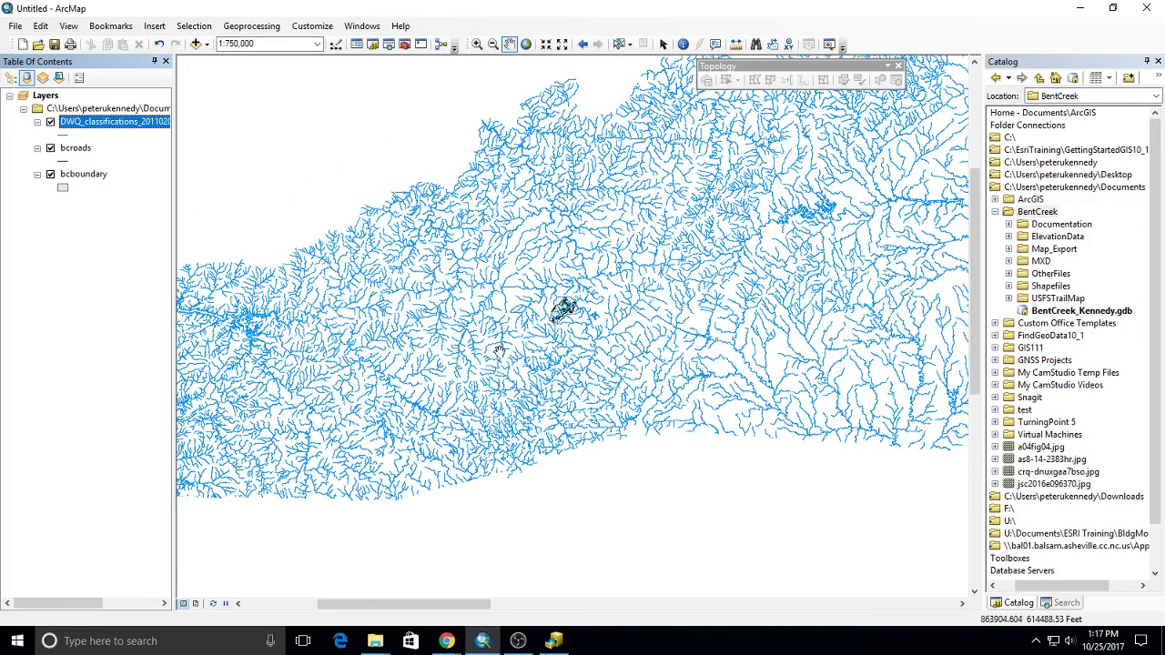
pyautogui.scroll(6, 563, 307)
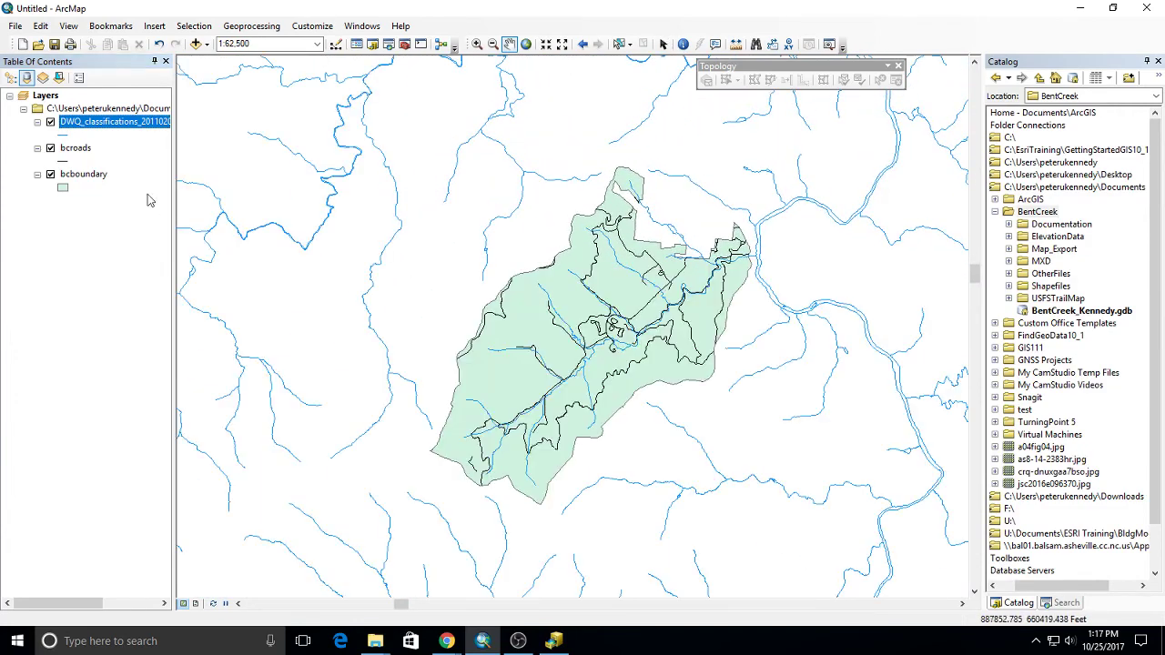
# Step: Clip DWQ_classifications_20110208 with bcboundary into BC_Streams, then uncheck the DWQ layer
pyautogui.click(255, 29)
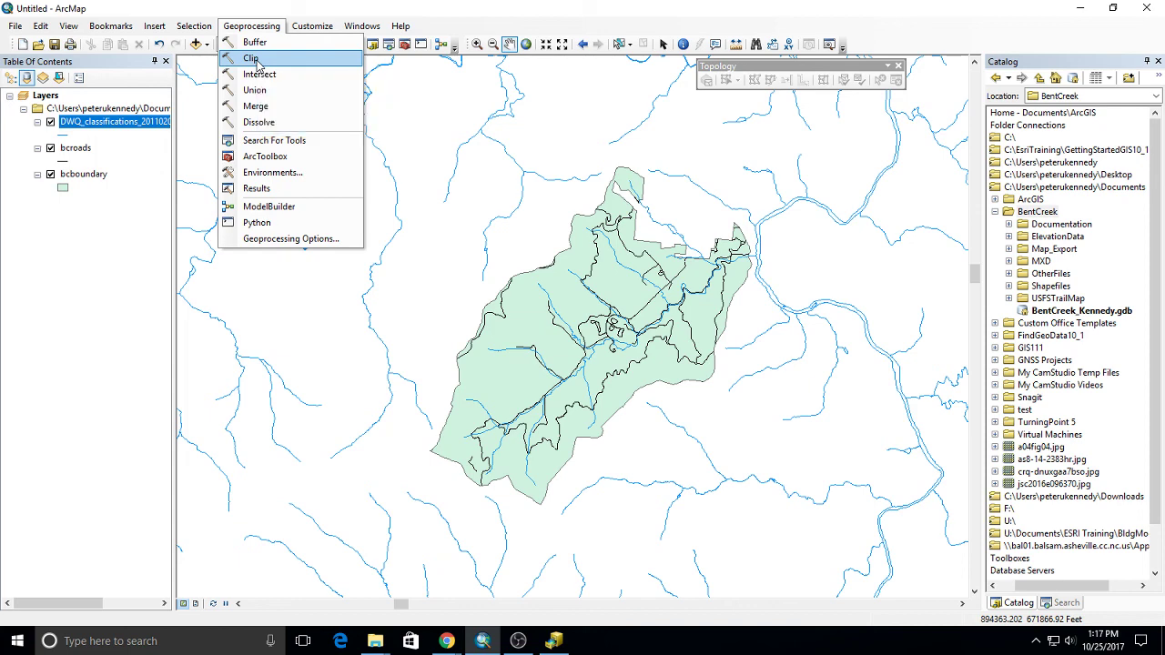
pyautogui.click(253, 59)
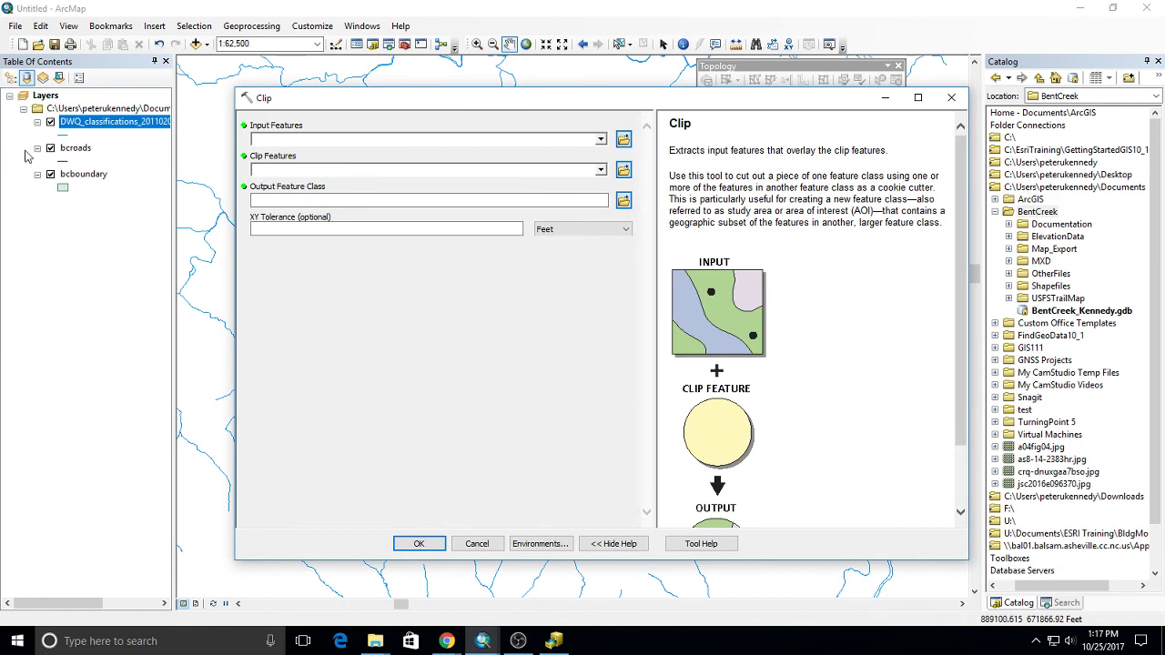
pyautogui.moveTo(121, 132); pyautogui.dragTo(346, 139)
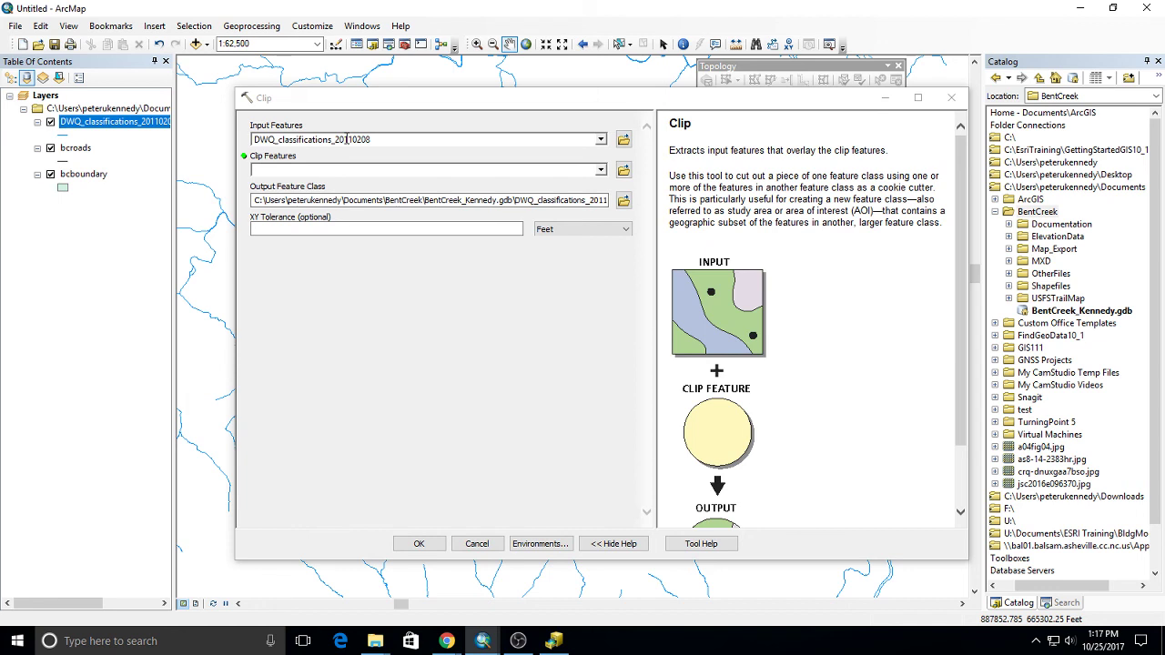
pyautogui.moveTo(78, 177); pyautogui.dragTo(308, 171)
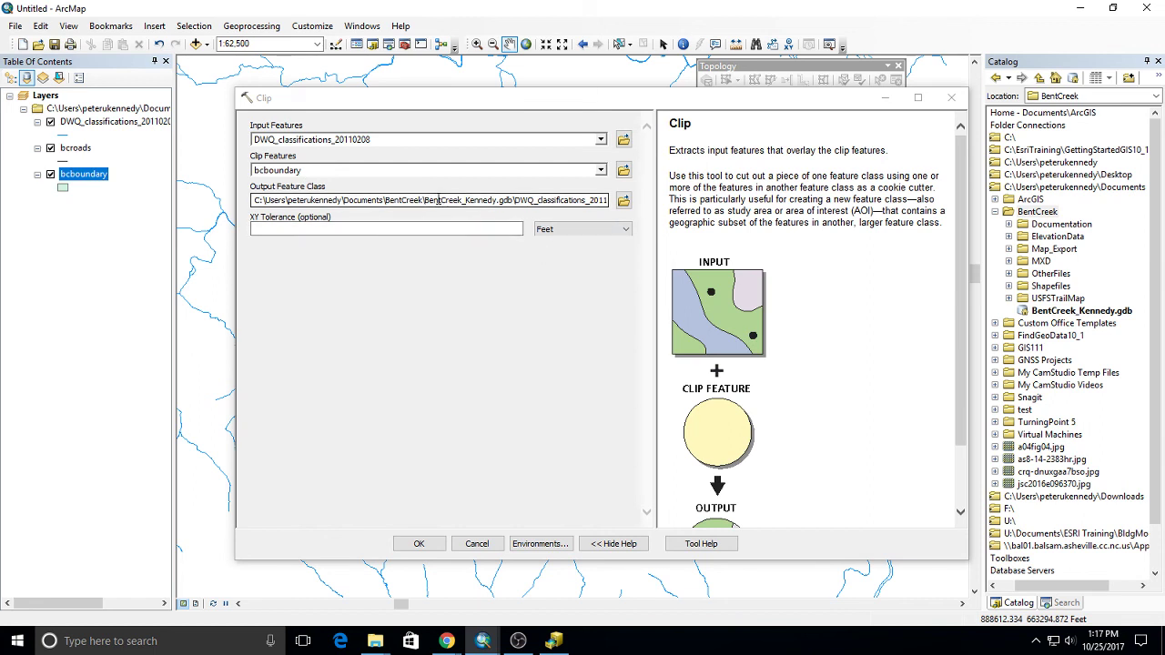
pyautogui.click(517, 199)
pyautogui.click(630, 360)
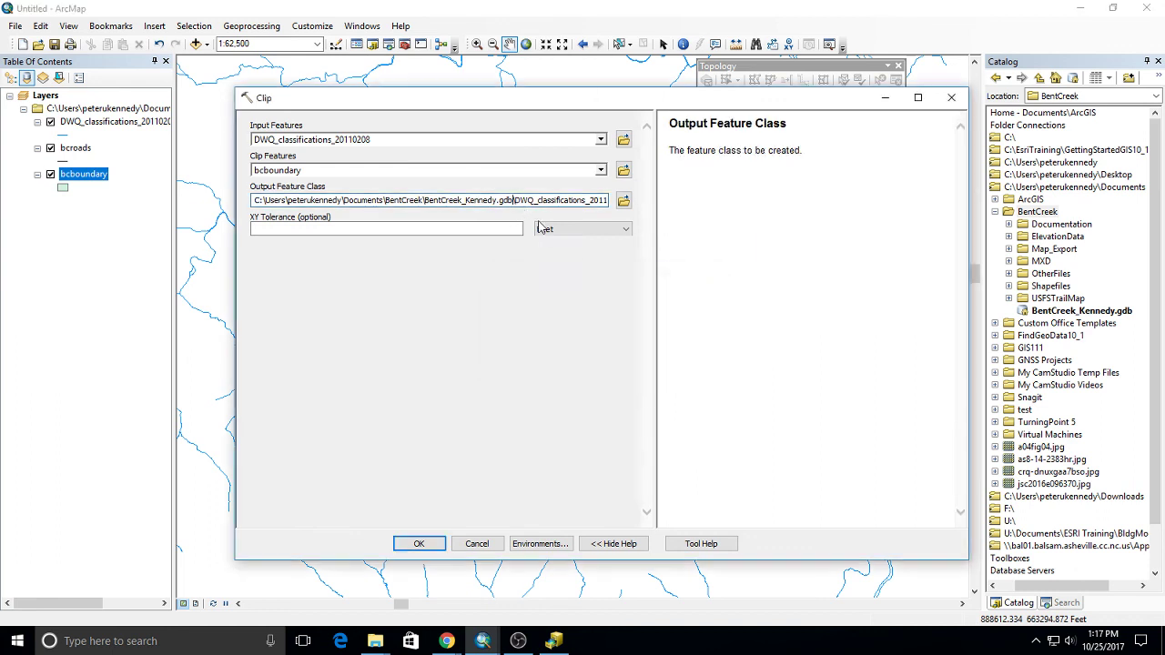
pyautogui.moveTo(515, 201); pyautogui.dragTo(656, 200)
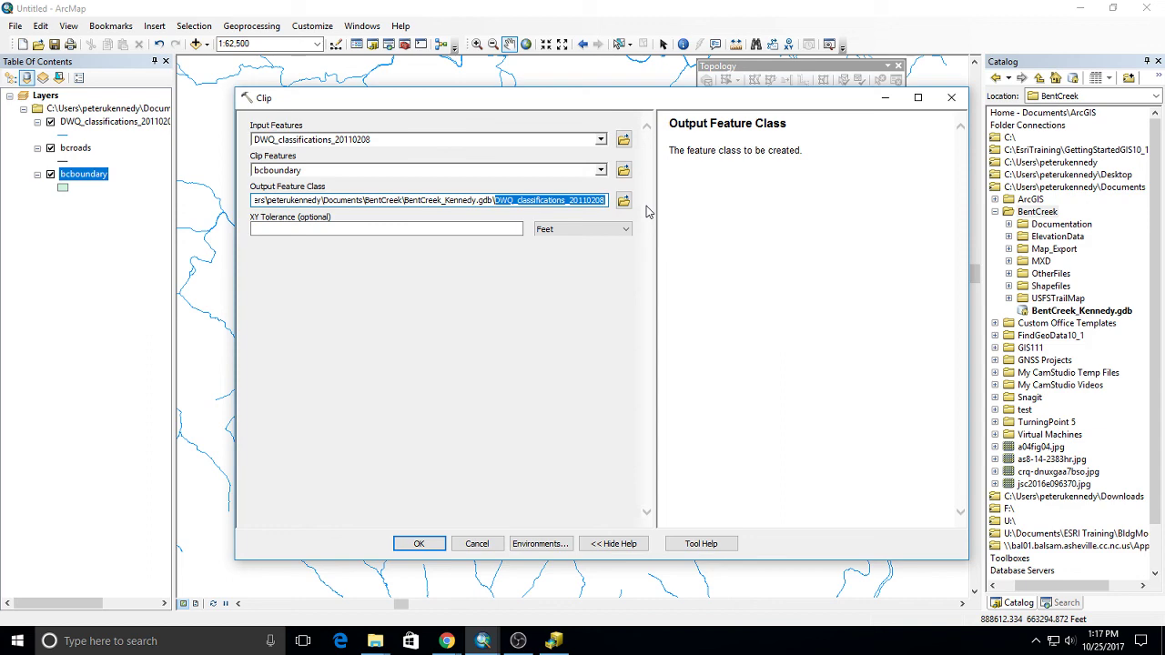
pyautogui.write('BC')
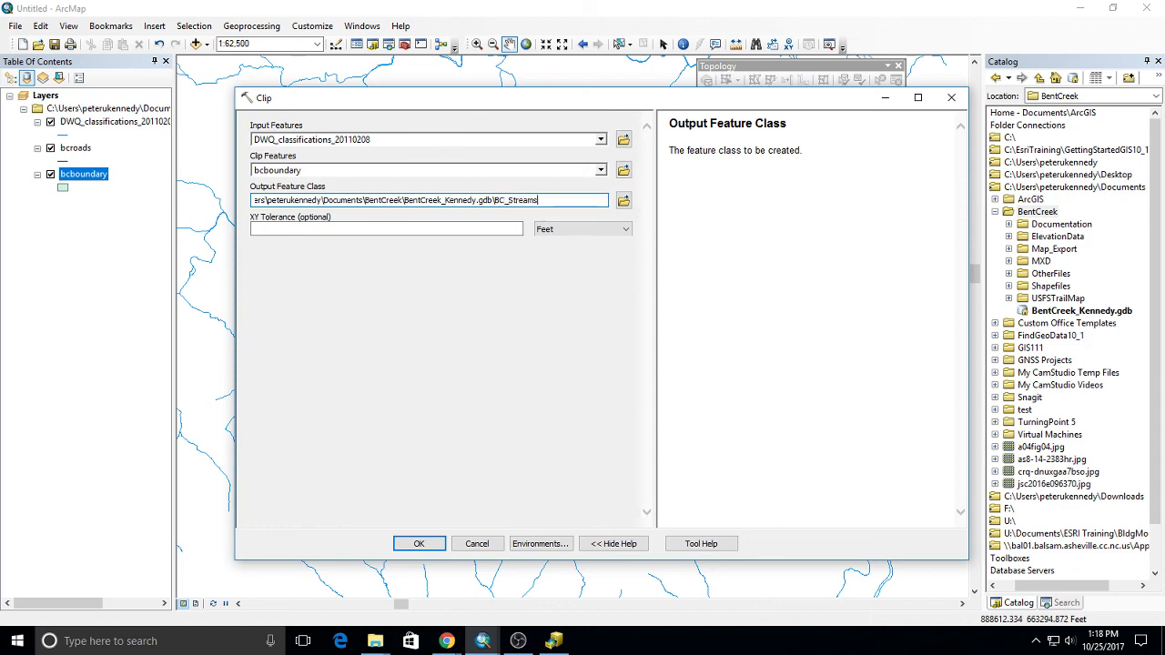
pyautogui.press('Return')
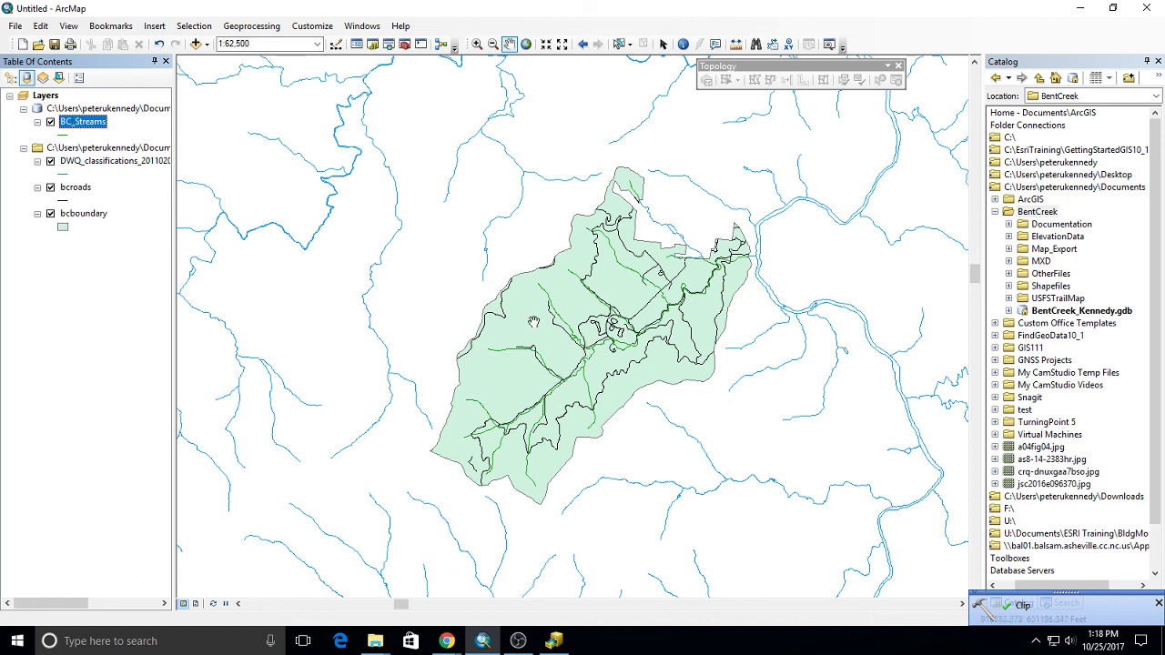
pyautogui.click(50, 162)
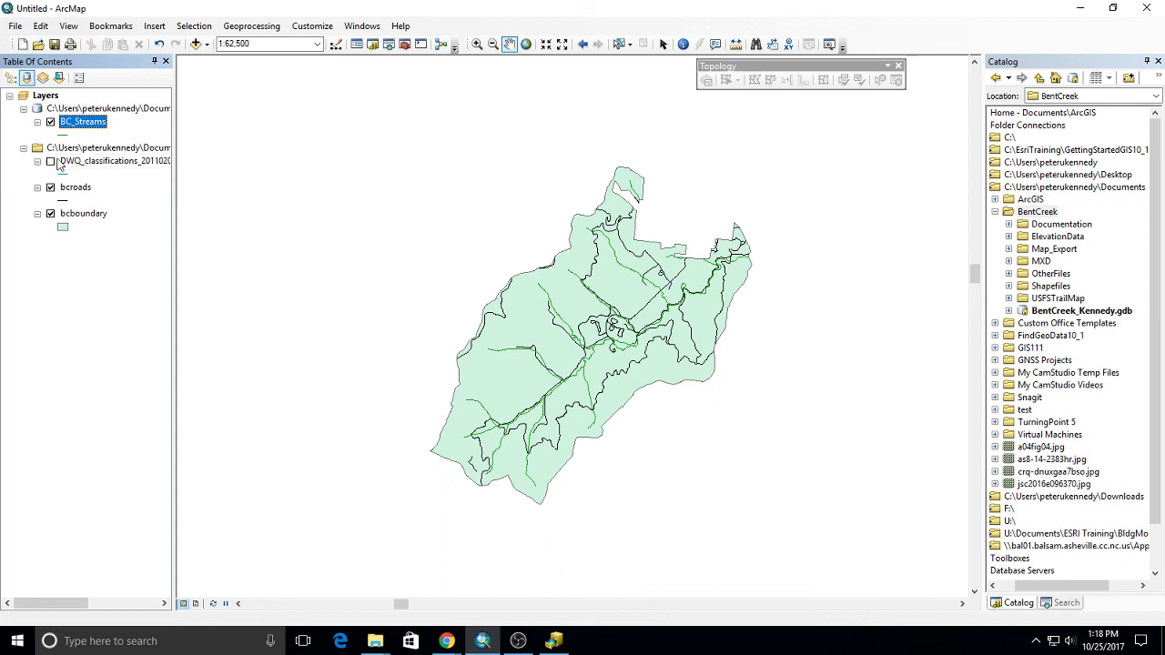
# Step: Remove the DWQ_classifications_20110208 layer from the Table of Contents
pyautogui.rightClick(74, 162)
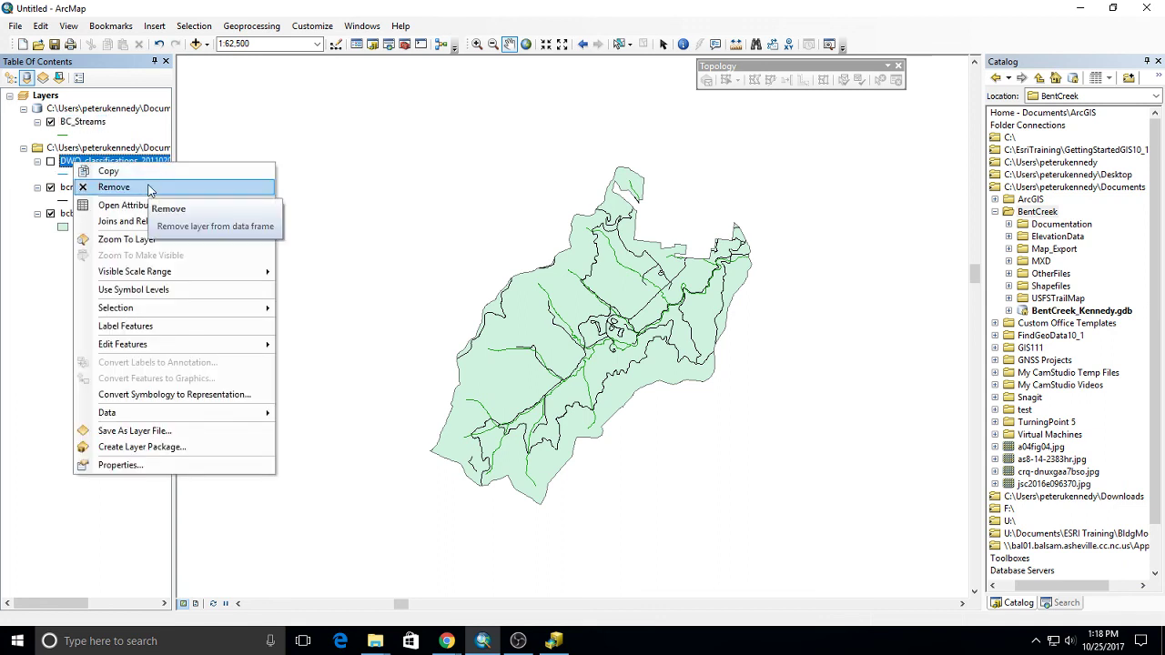
pyautogui.click(150, 187)
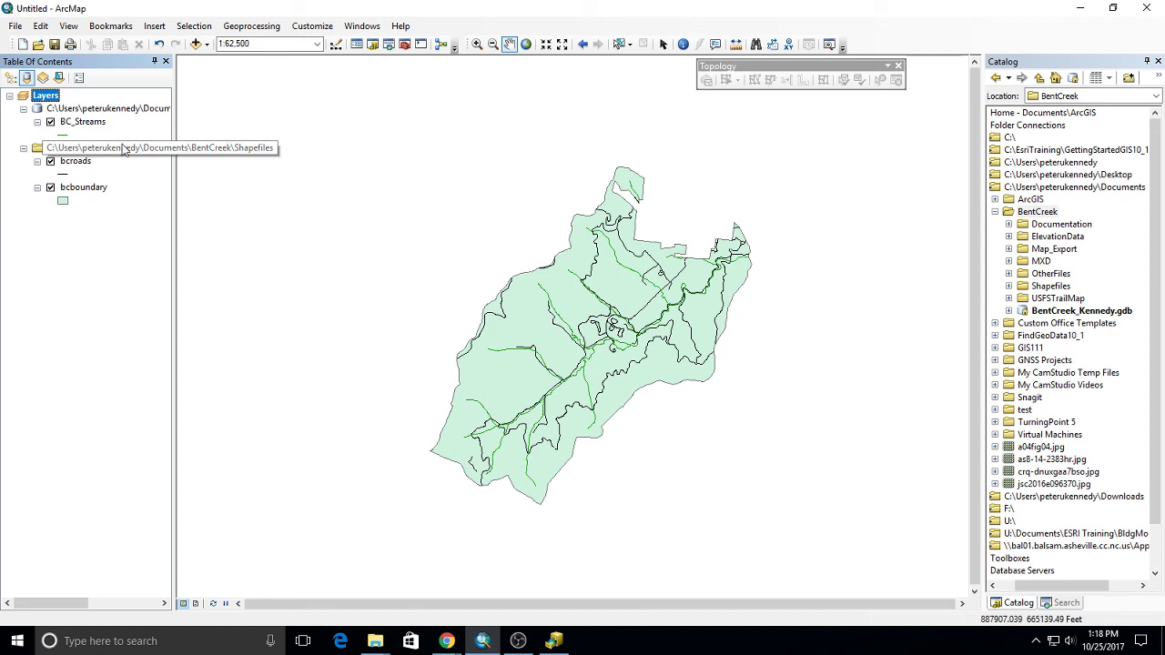
pyautogui.rightClick(87, 164)
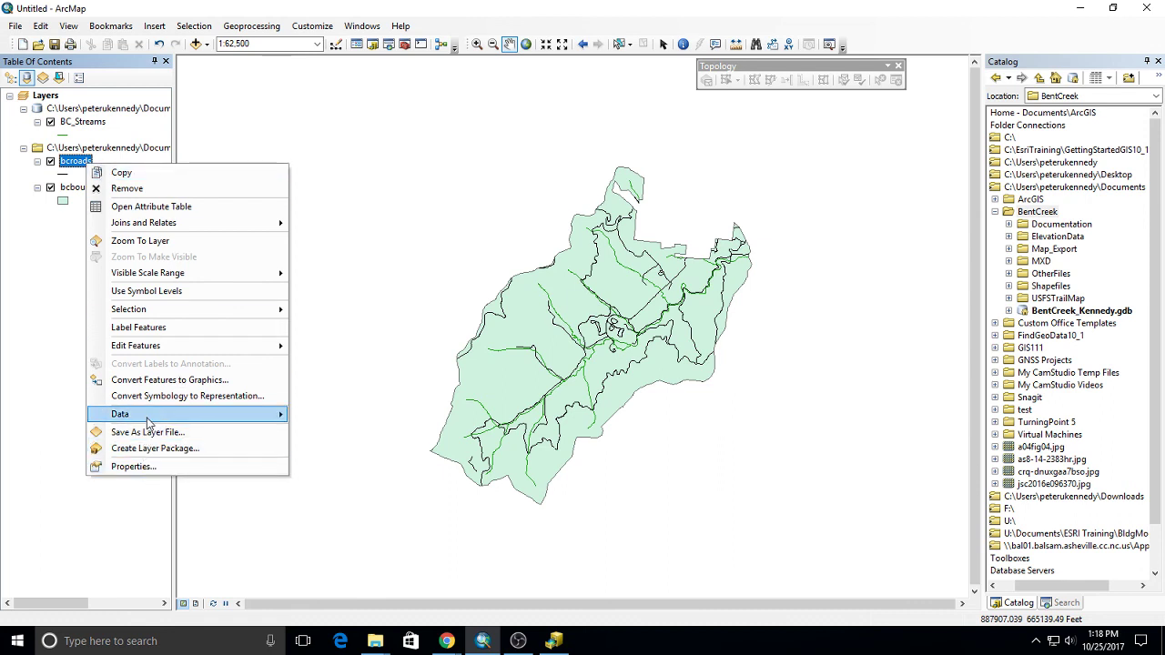
# Step: Export bcroads as a geodatabase feature class into Documents\BentCreek\BentCreek_Kennedy.gdb
pyautogui.moveTo(150, 418)
pyautogui.click(340, 431)
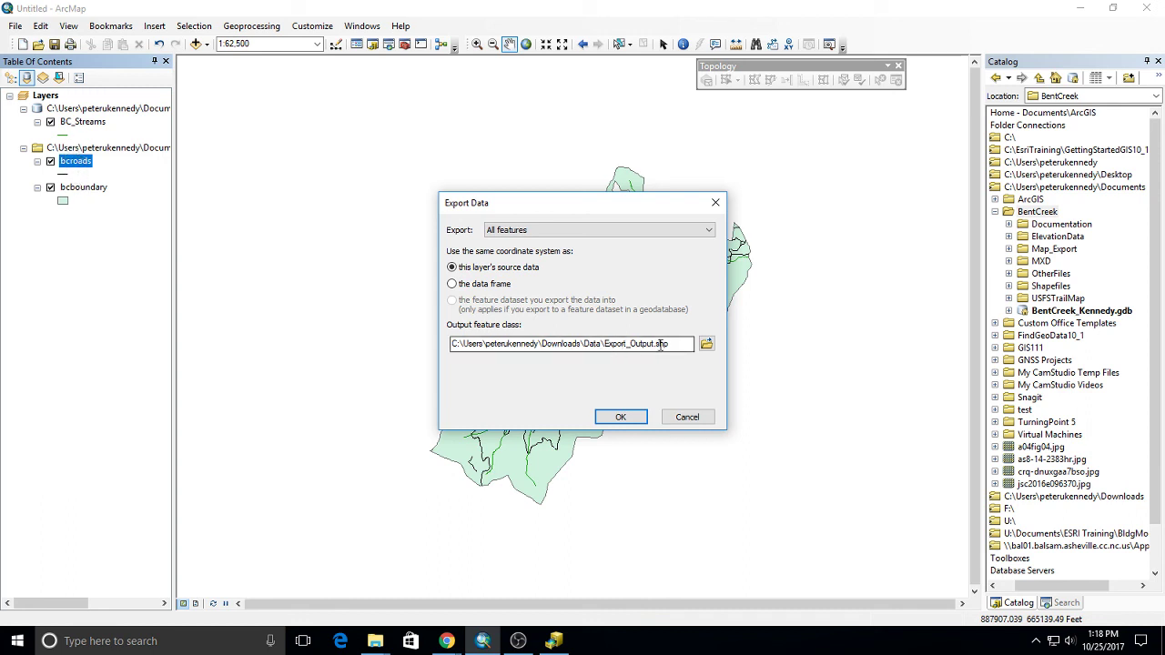
pyautogui.click(706, 343)
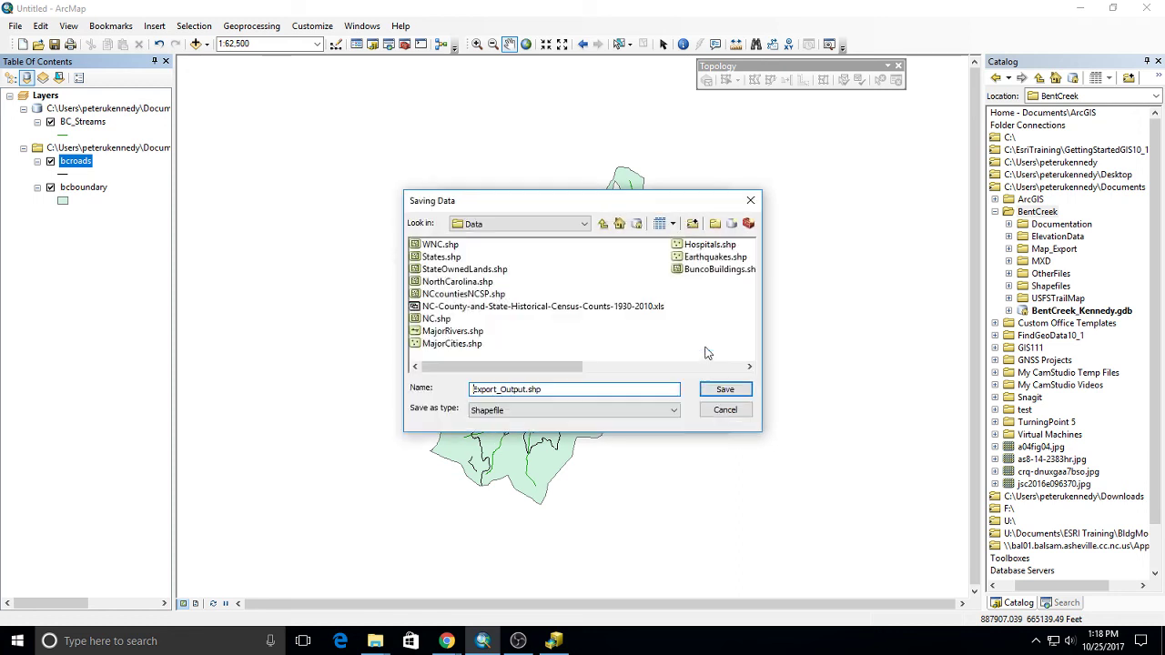
pyautogui.click(496, 410)
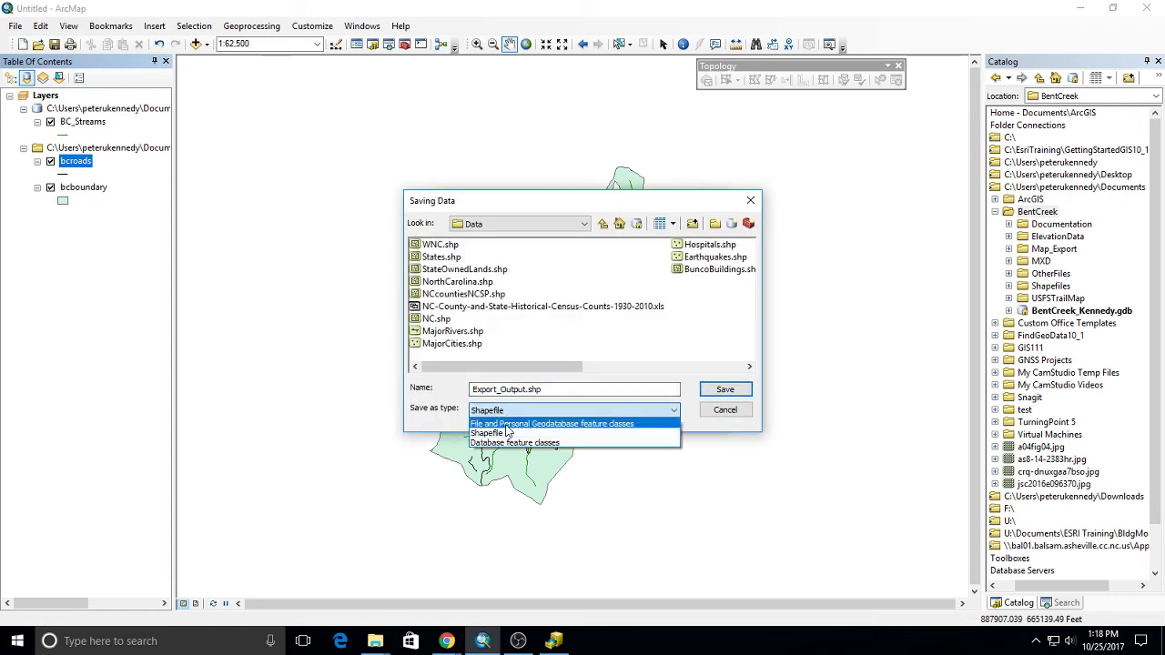
pyautogui.click(506, 425)
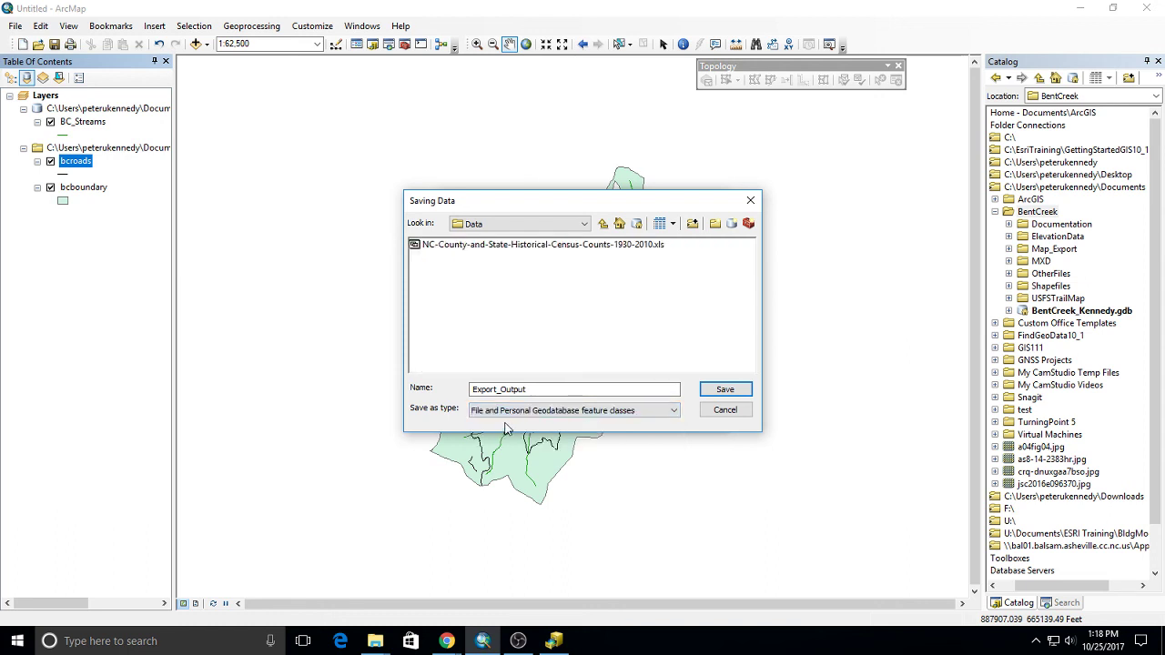
pyautogui.click(528, 224)
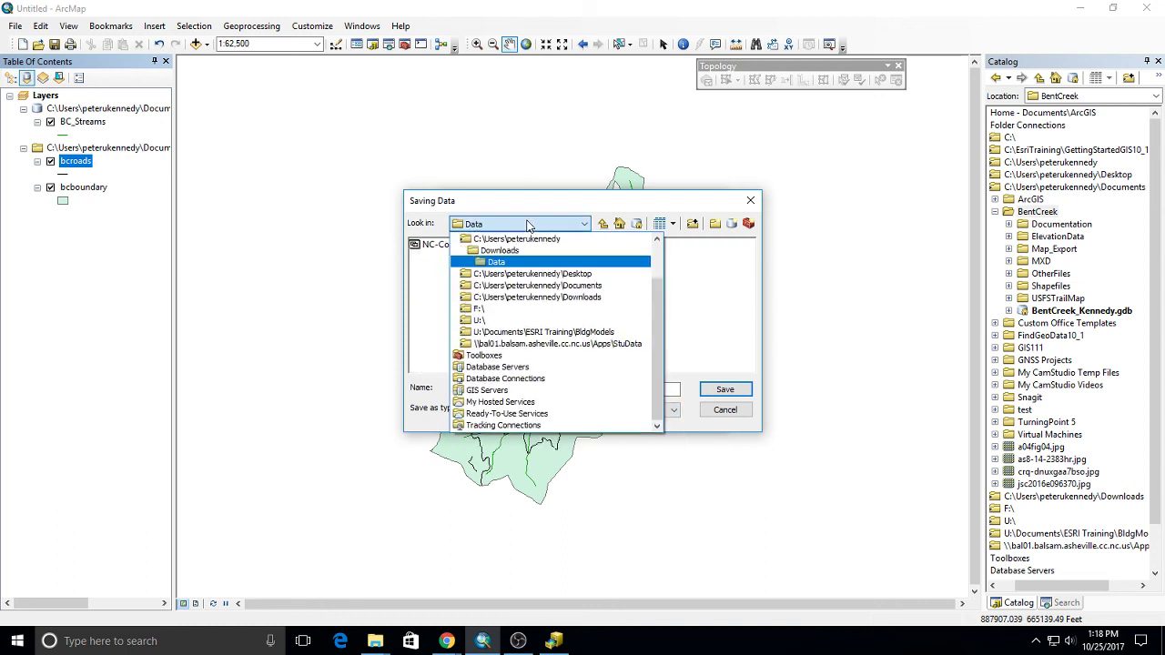
pyautogui.click(548, 282)
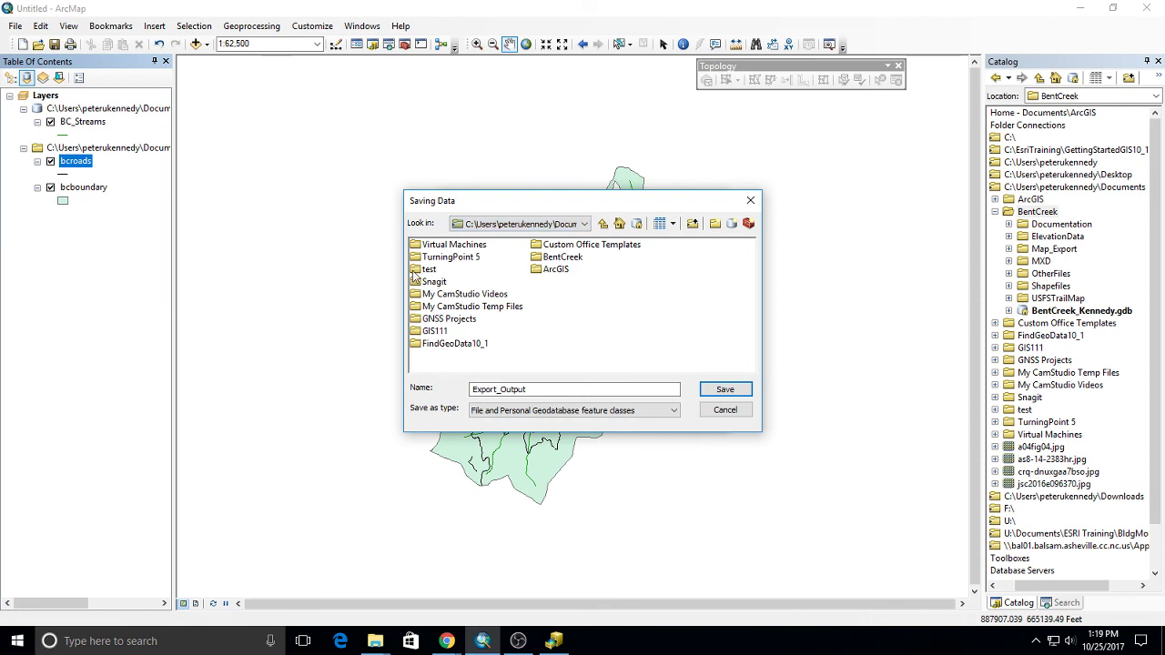
pyautogui.click(567, 259)
pyautogui.doubleClick(568, 258)
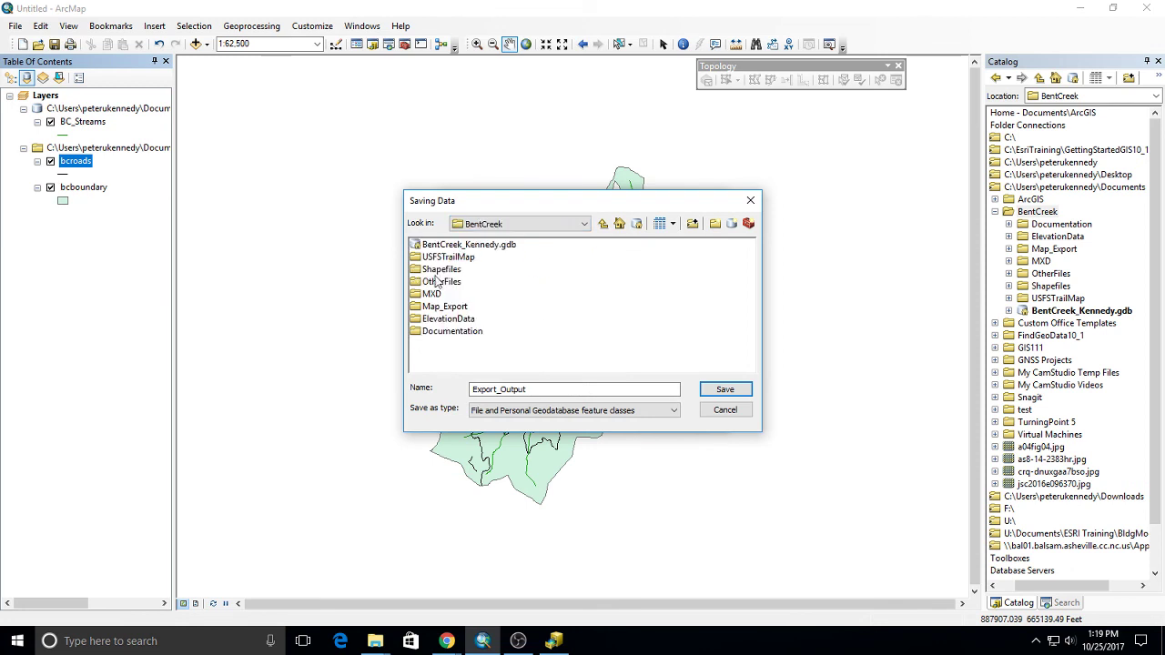
pyautogui.doubleClick(440, 245)
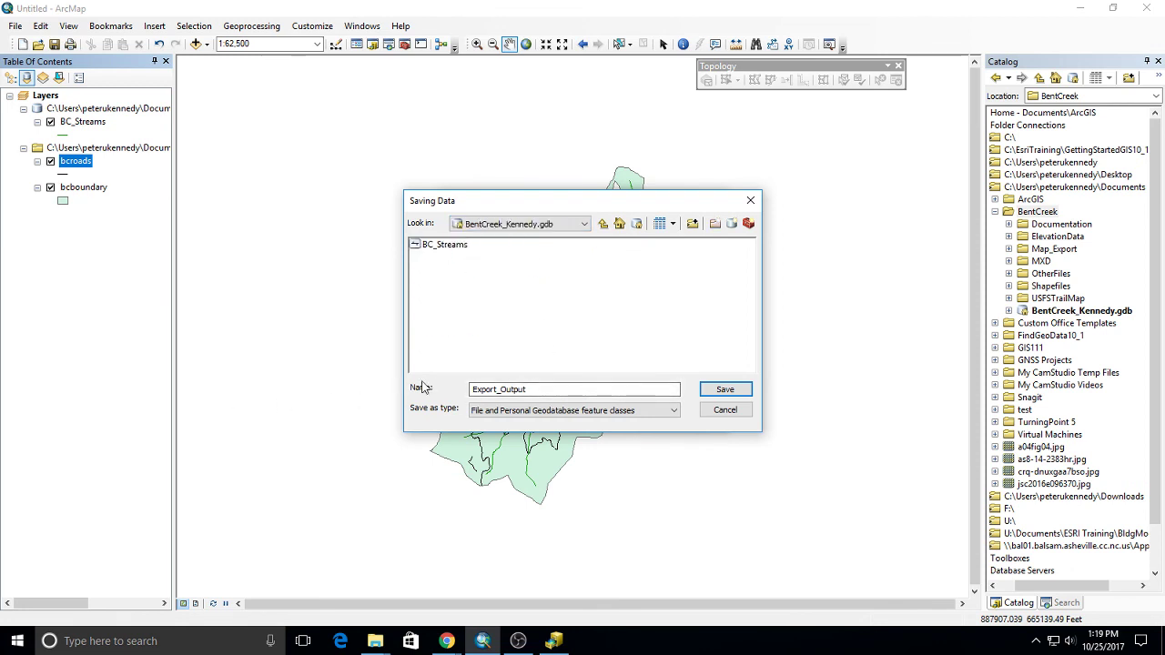
# Step: Name the exported roads BC_Roads and add the result to the map
pyautogui.doubleClick(553, 391)
pyautogui.write('BC')
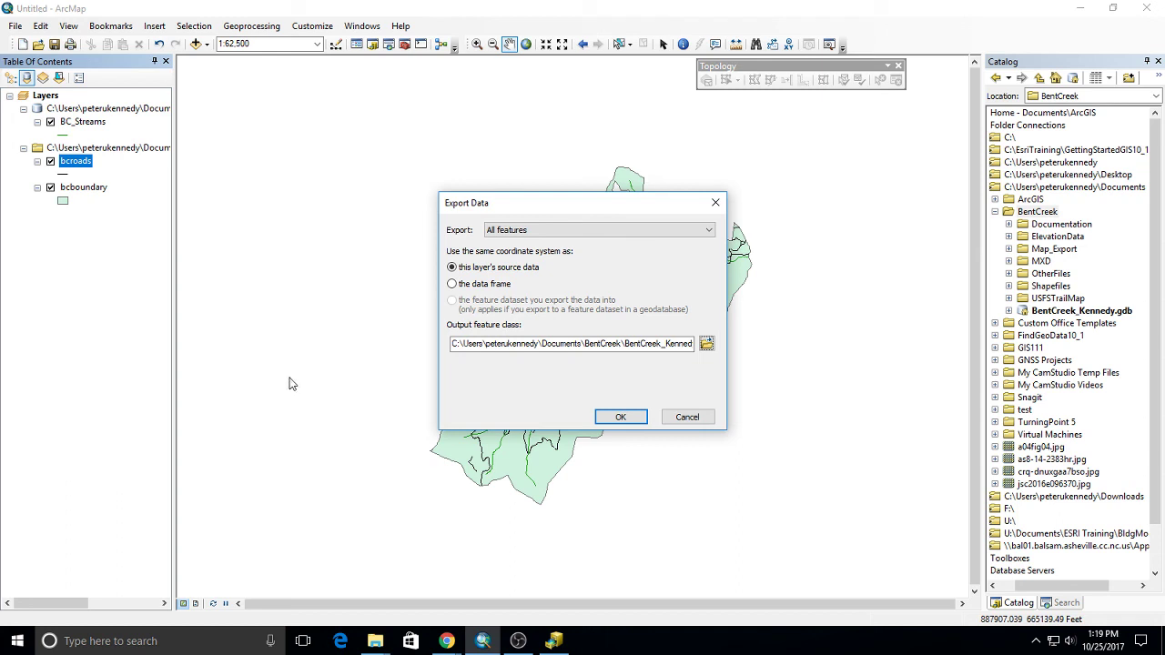
pyautogui.click(620, 416)
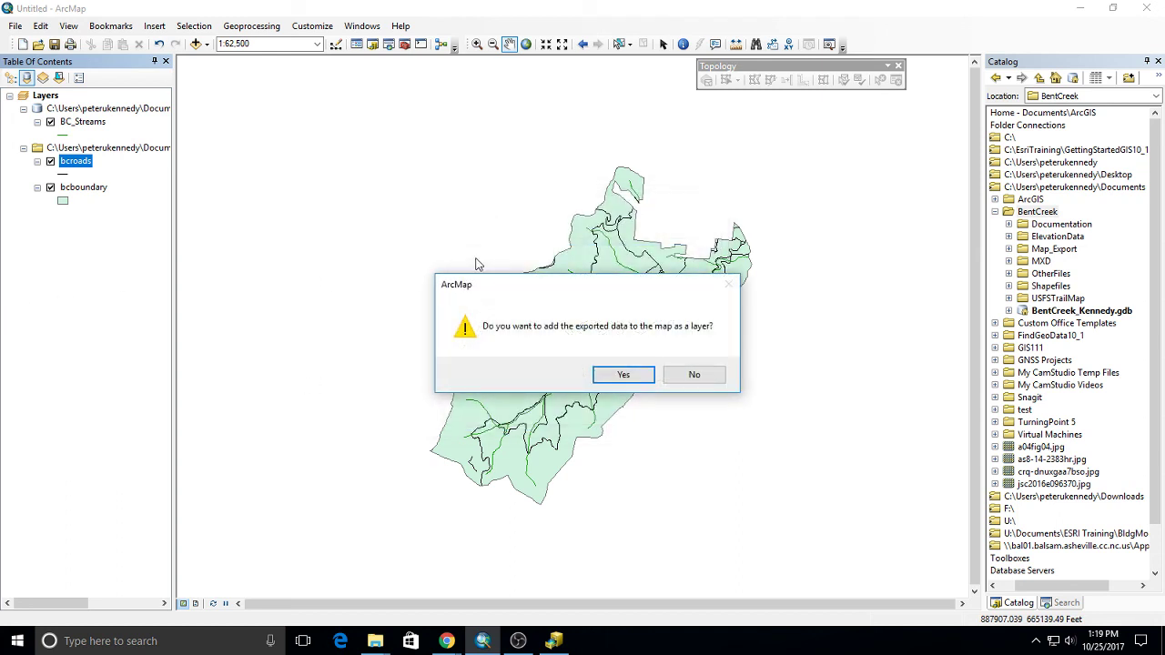
pyautogui.click(635, 377)
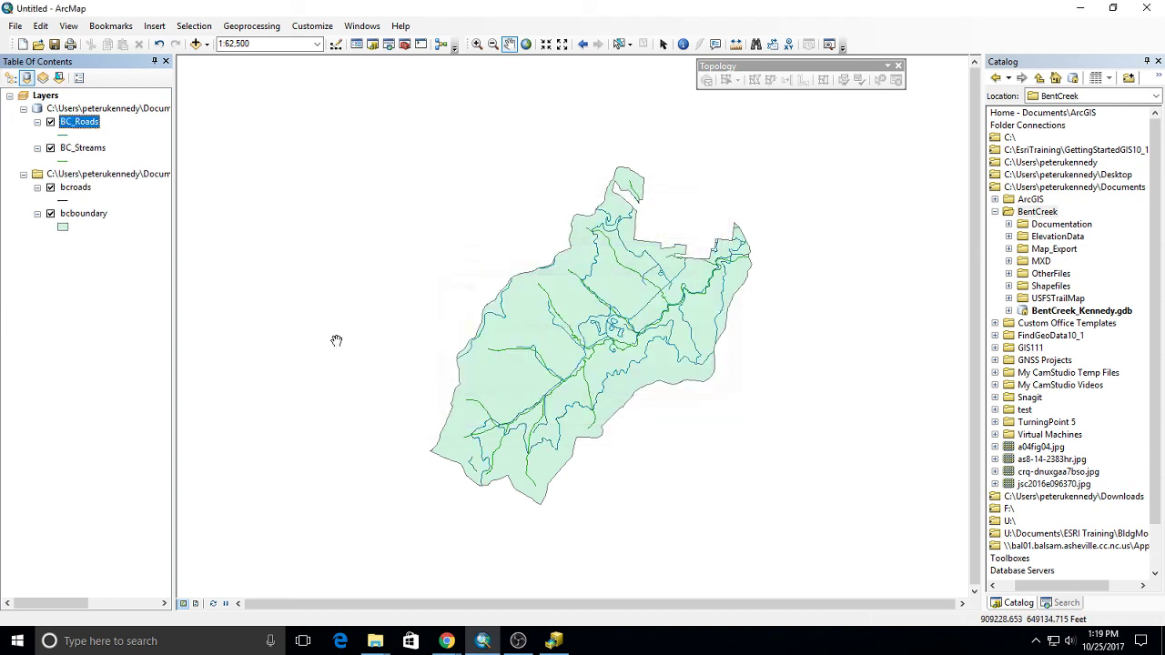
# Step: Give BC_Roads the Arterial Street line symbol
pyautogui.click(68, 134)
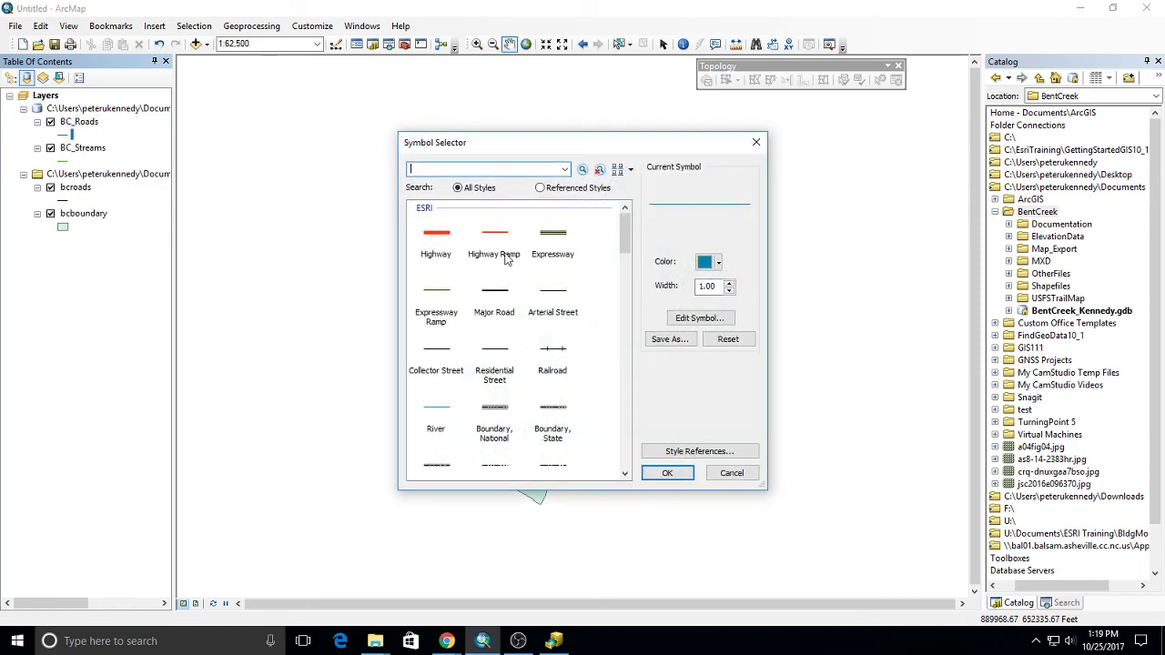
pyautogui.click(551, 305)
pyautogui.click(667, 472)
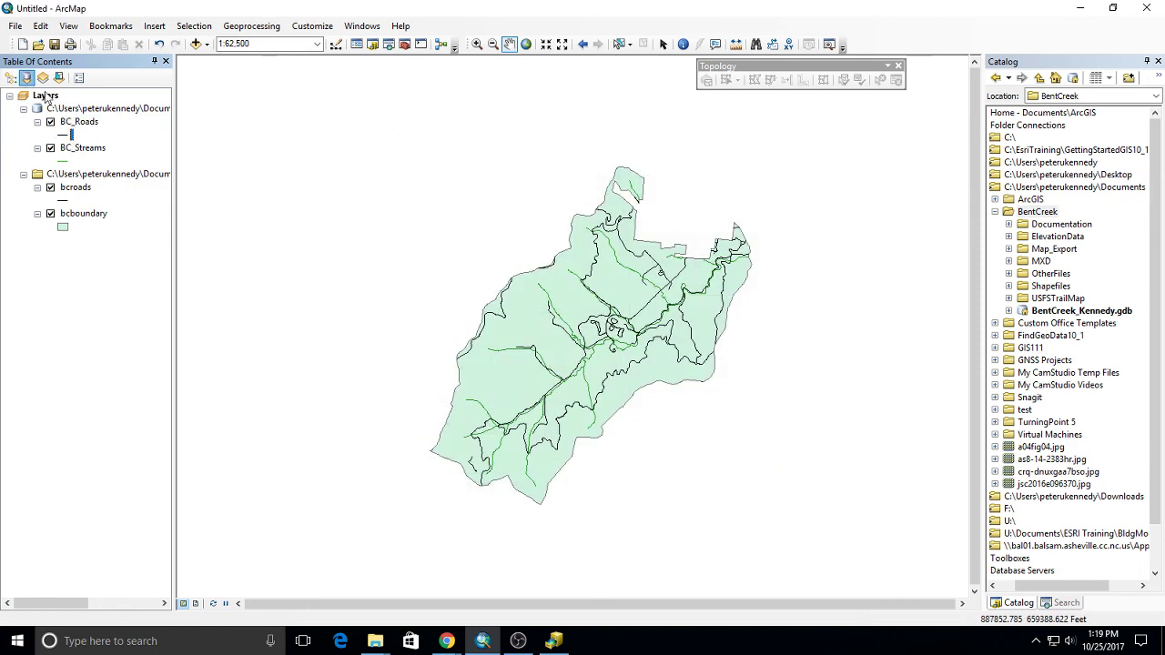
# Step: Remove the original bcroads layer from the Table of Contents
pyautogui.rightClick(80, 190)
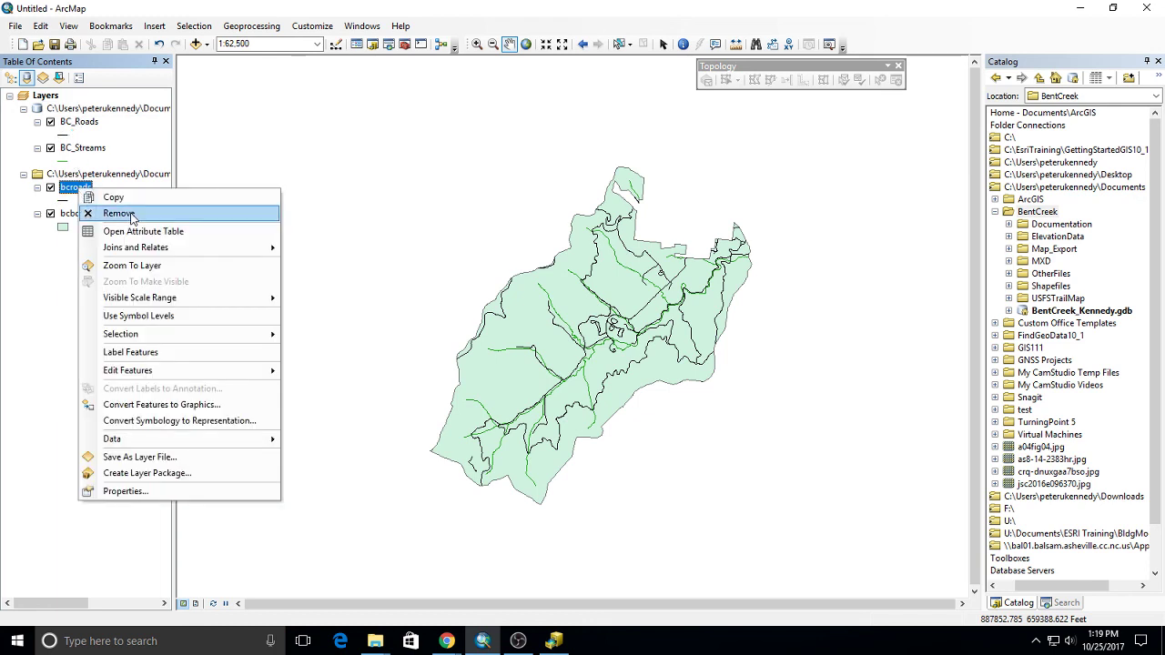
pyautogui.click(130, 213)
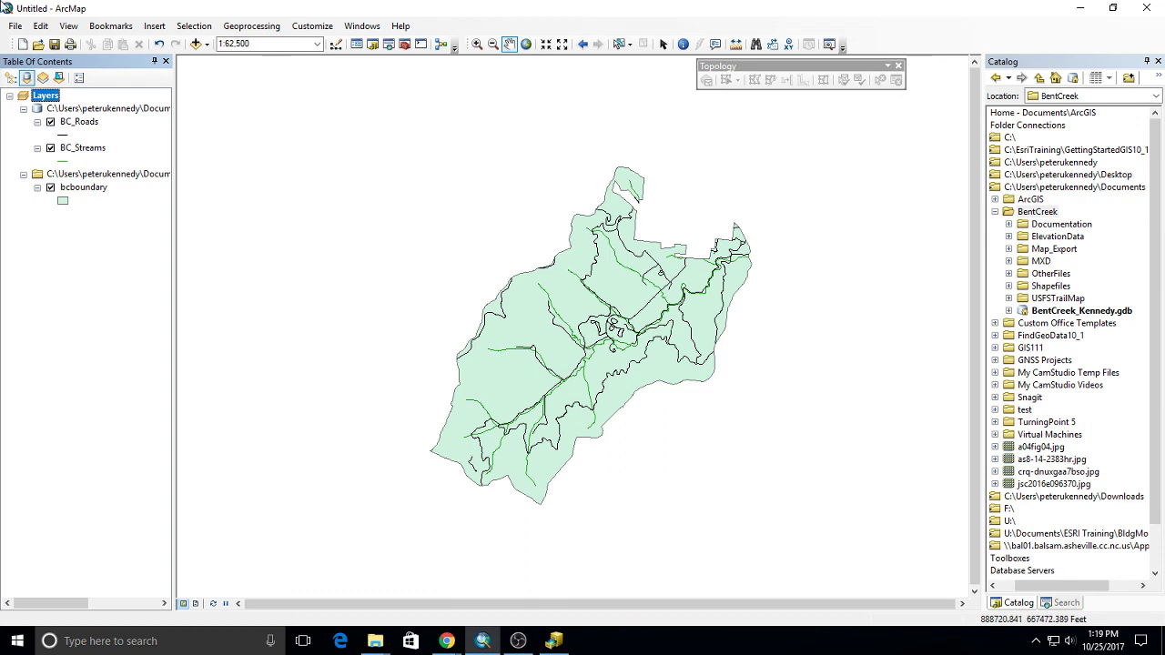
# Step: Export bcboundary into the project geodatabase as BC_Boundary and add it to the map
pyautogui.rightClick(77, 174)
pyautogui.press('Escape')
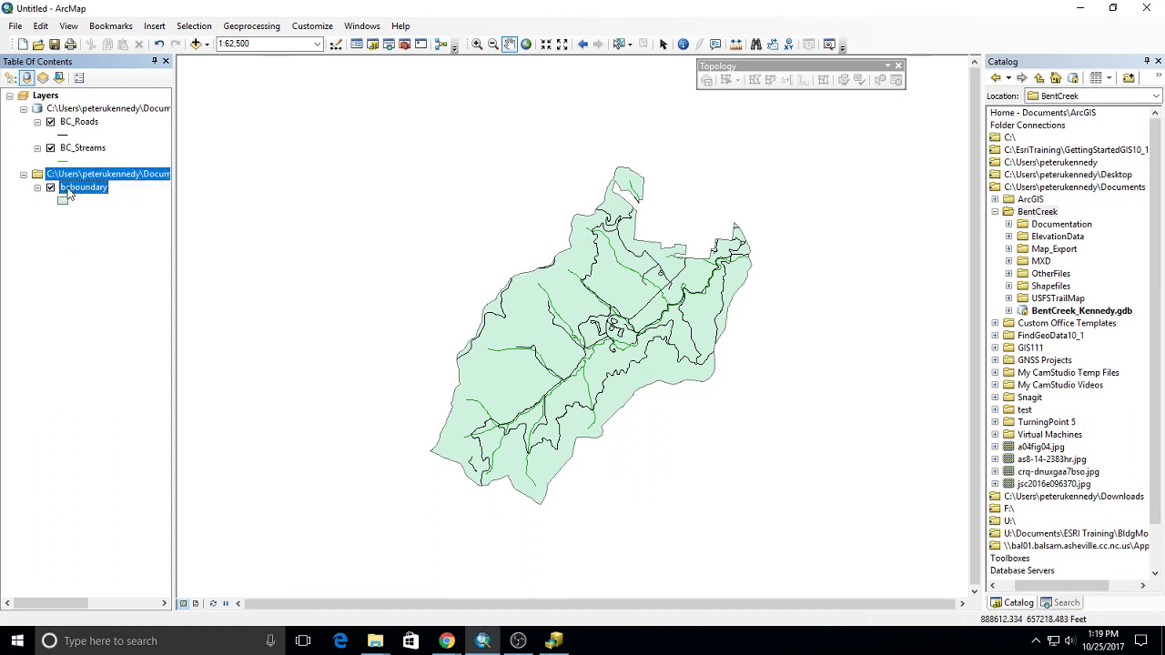
pyautogui.rightClick(73, 187)
pyautogui.moveTo(131, 440)
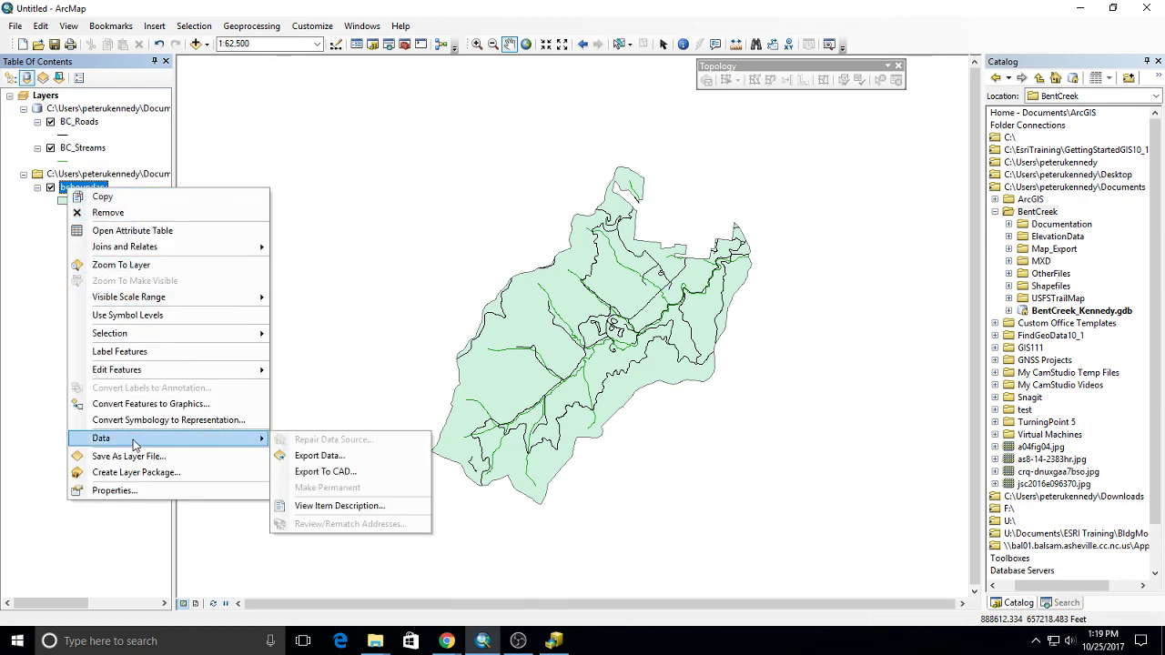
pyautogui.click(314, 455)
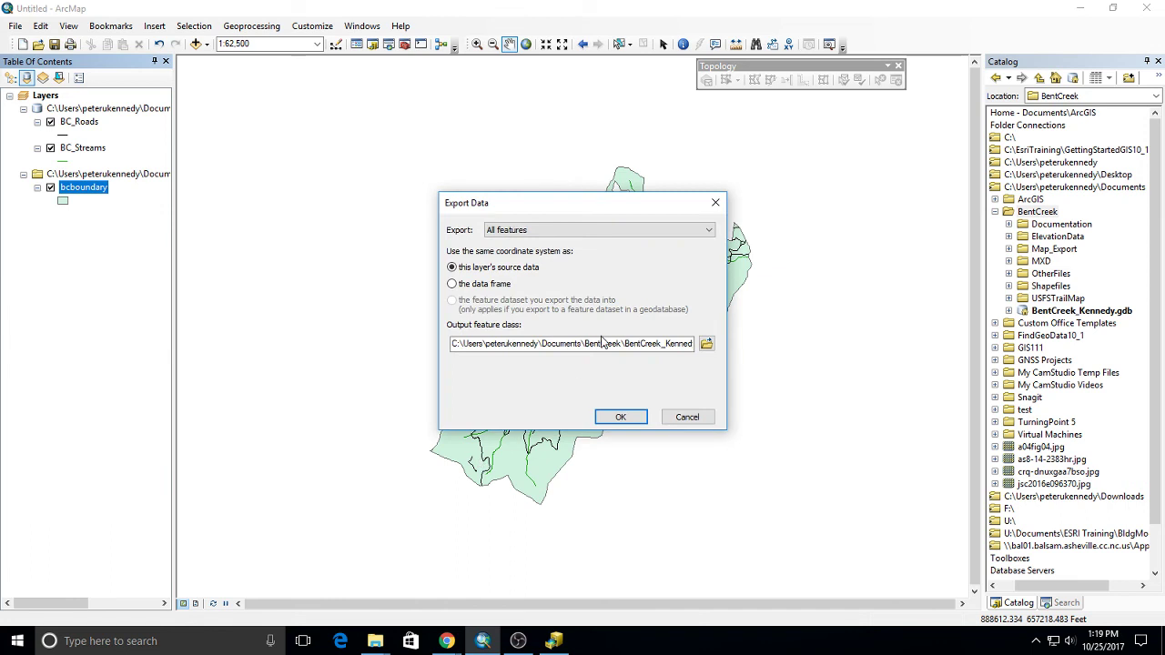
pyautogui.click(706, 343)
pyautogui.doubleClick(509, 389)
pyautogui.write('B')
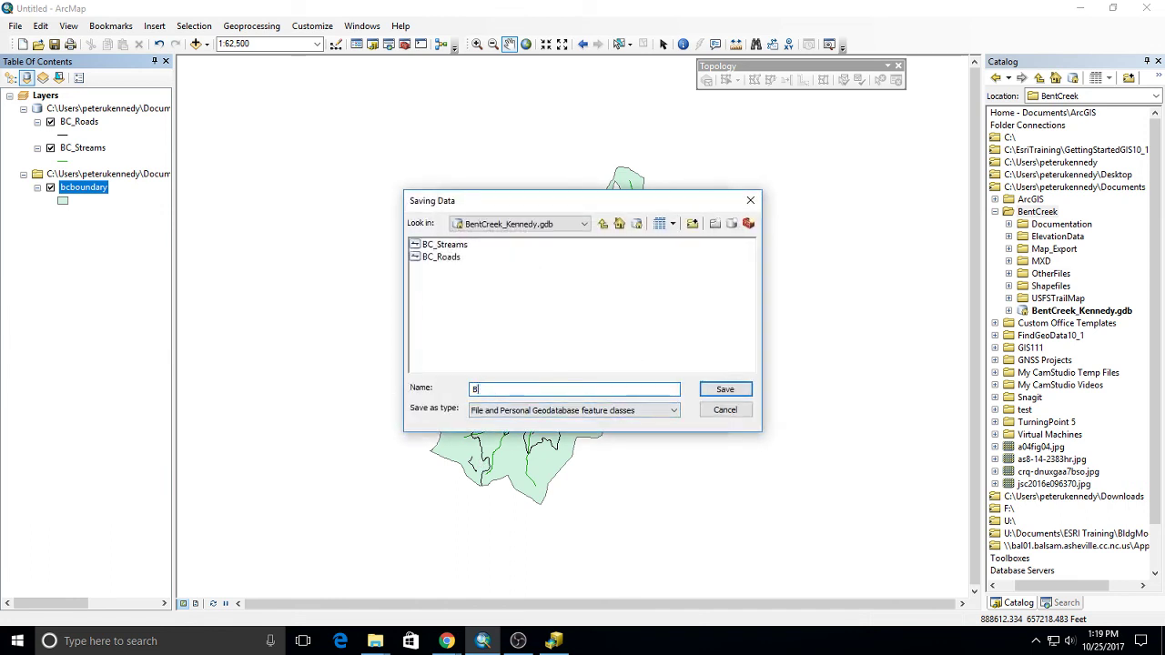
pyautogui.write('C_Boudna')
pyautogui.press('Return')
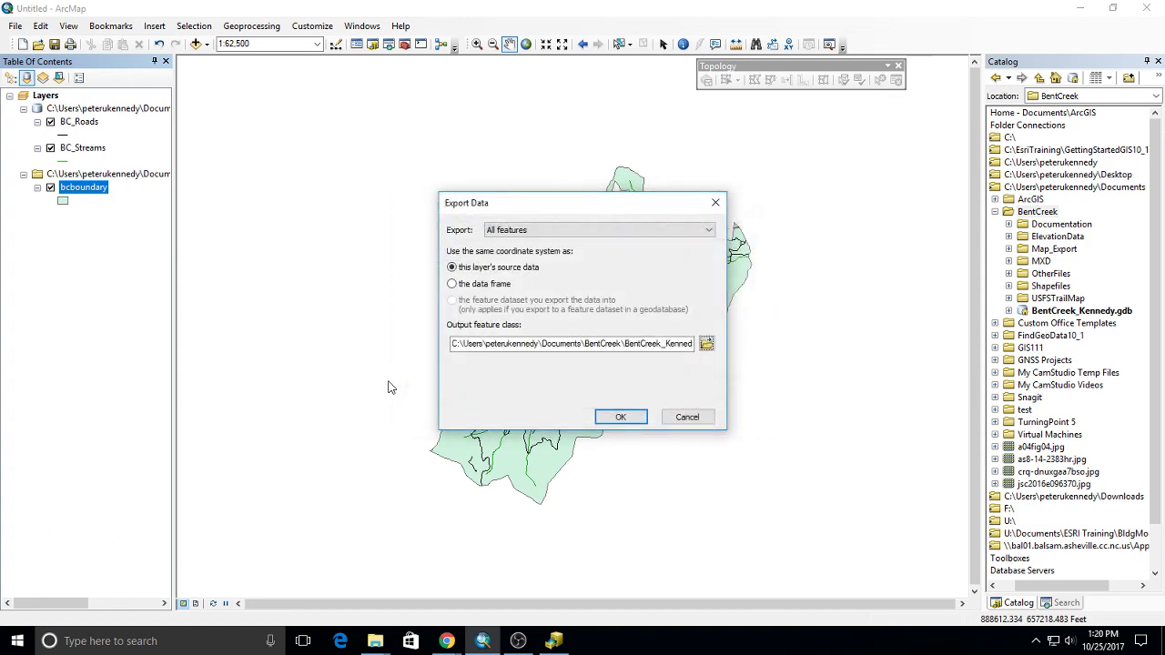
pyautogui.click(620, 416)
pyautogui.click(621, 374)
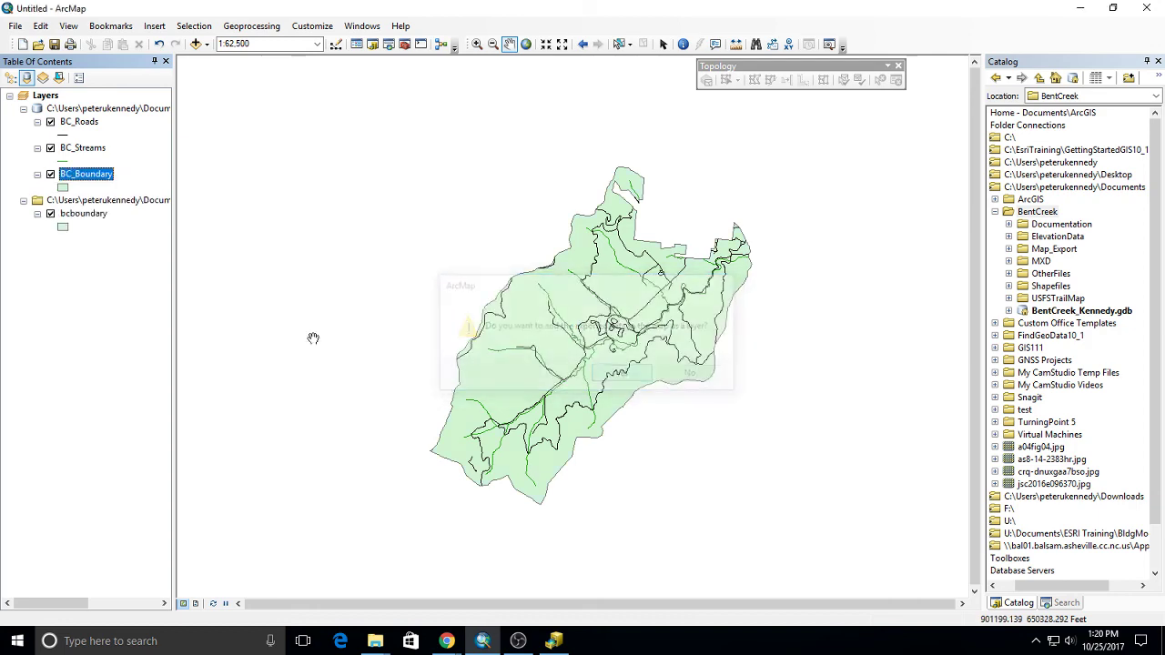
# Step: Symbolize BC_Boundary with no fill and a red outline of width 2
pyautogui.click(63, 187)
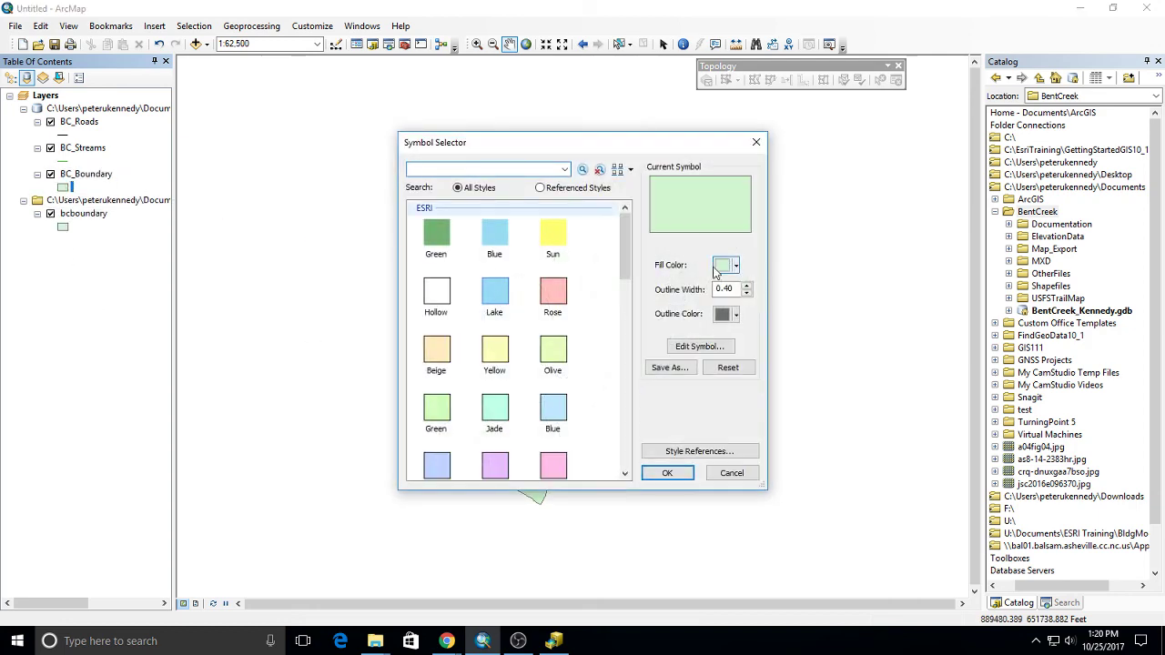
pyautogui.click(696, 216)
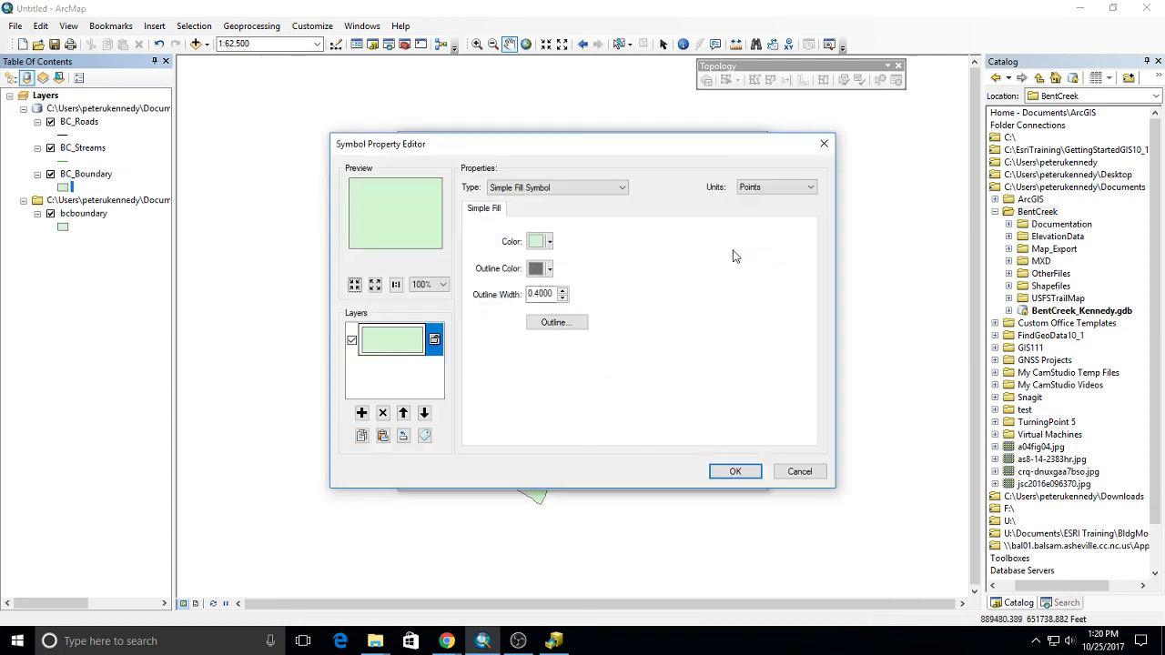
pyautogui.click(549, 241)
pyautogui.click(572, 263)
pyautogui.click(546, 269)
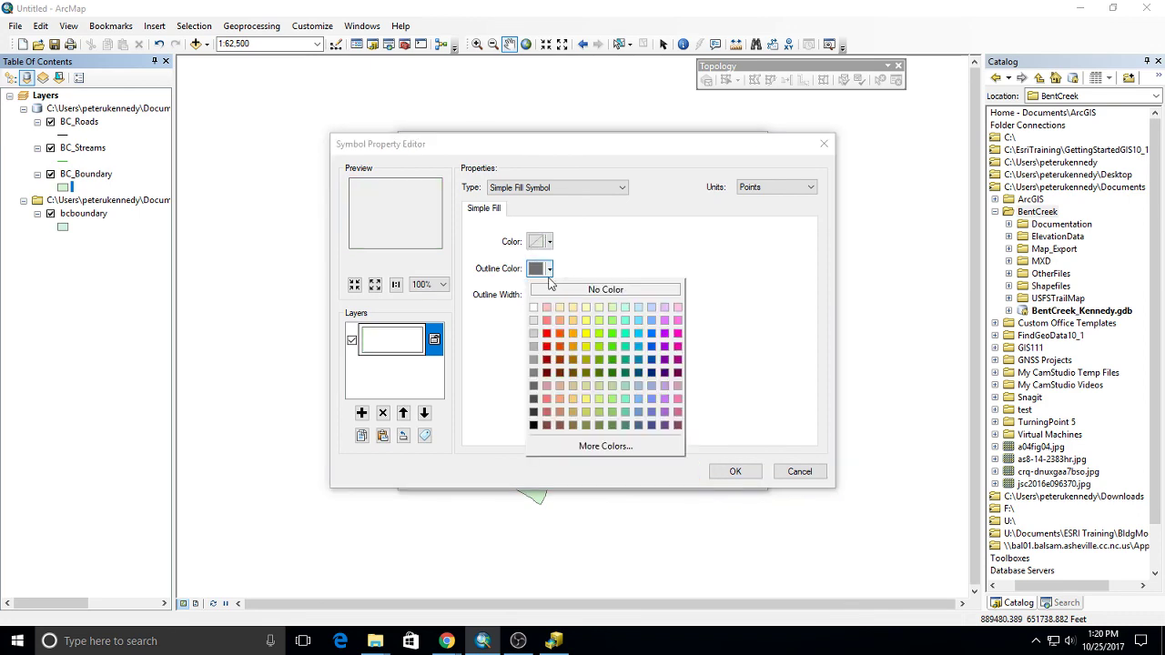
pyautogui.click(550, 347)
pyautogui.doubleClick(553, 294)
pyautogui.write('2')
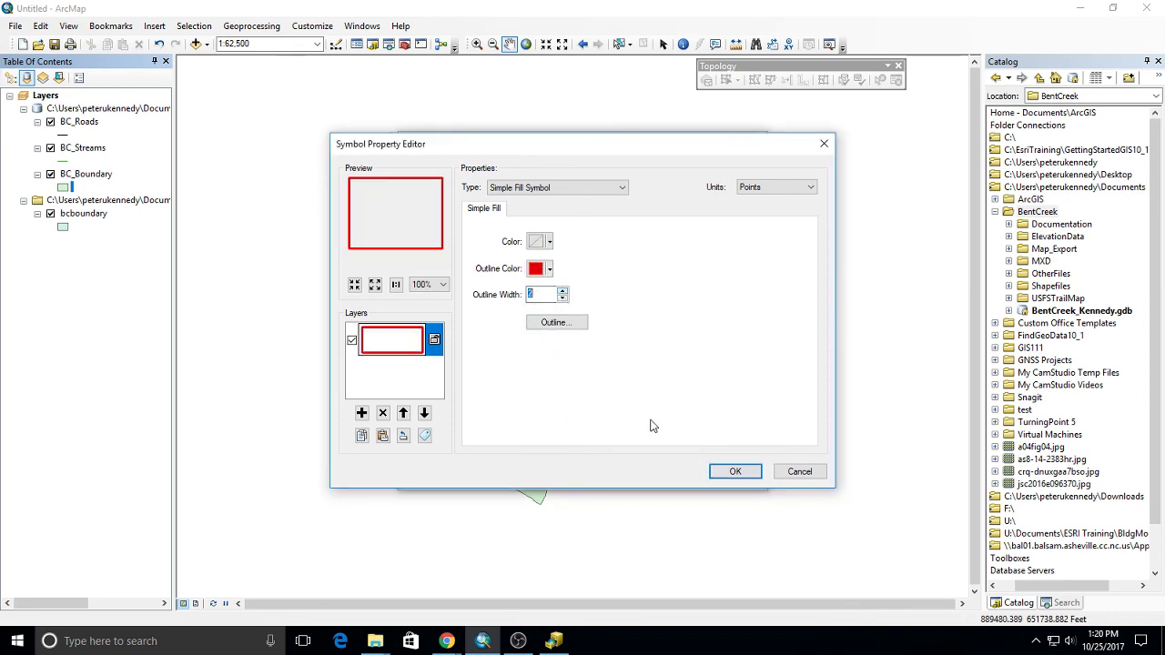
pyautogui.click(733, 471)
pyautogui.click(689, 474)
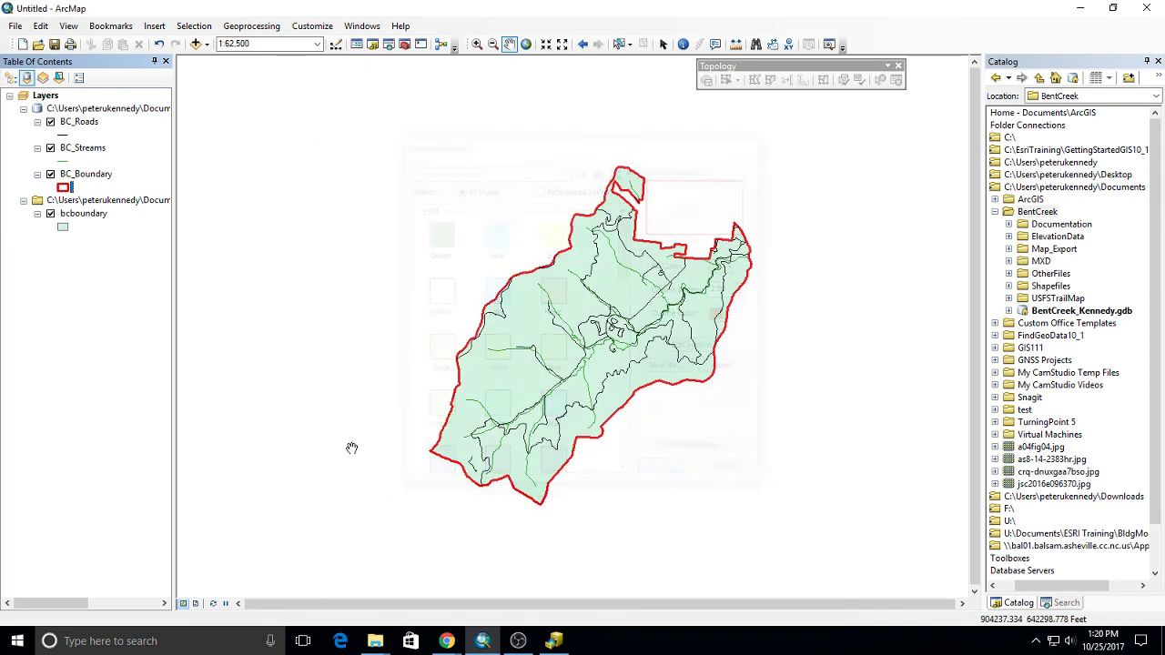
# Step: Remove the old bcboundary layer from the Table of Contents
pyautogui.rightClick(84, 216)
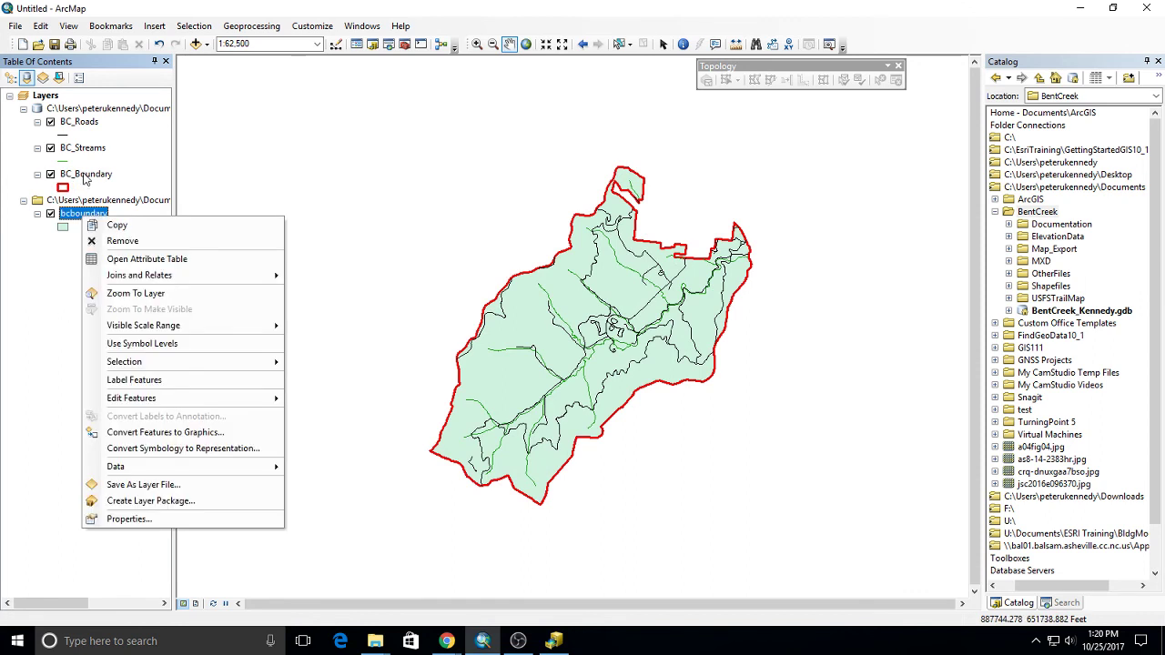
pyautogui.click(120, 240)
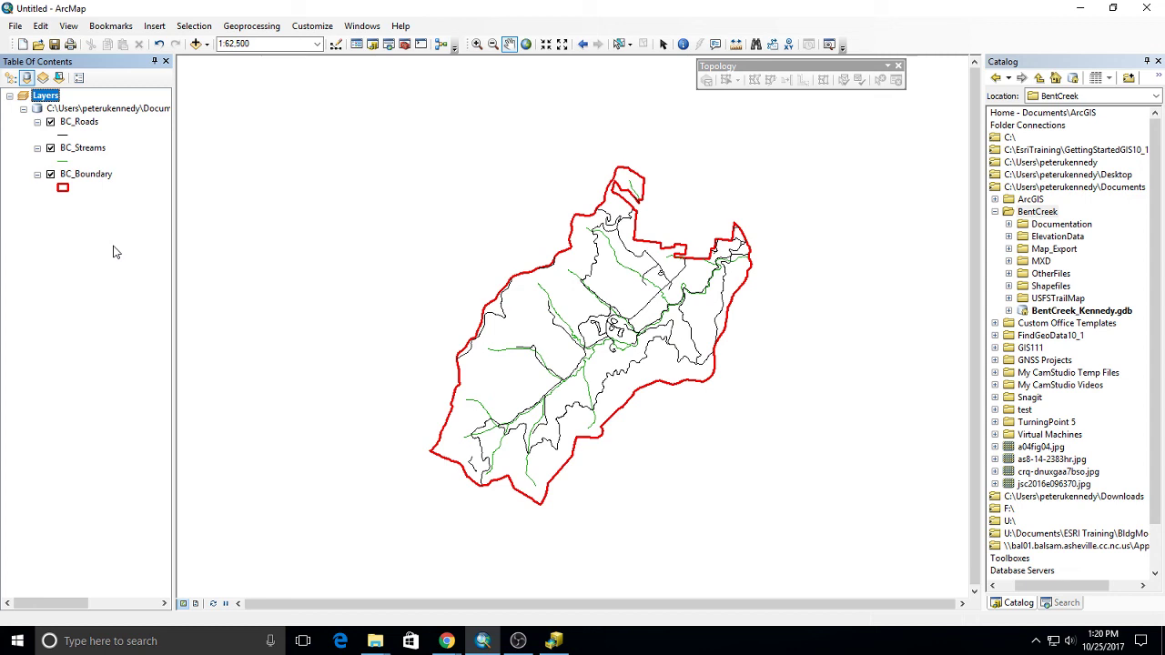
# Step: Save the map as BentCreek.mxd in Documents\BentCreek\MXD
pyautogui.click(54, 44)
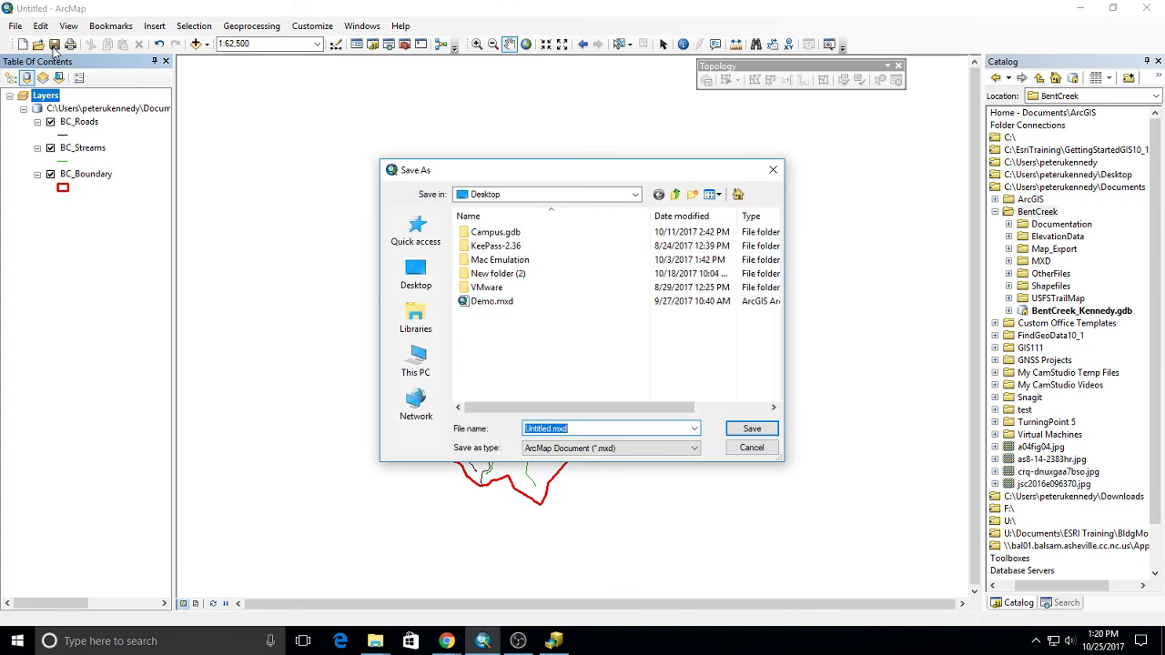
pyautogui.click(492, 195)
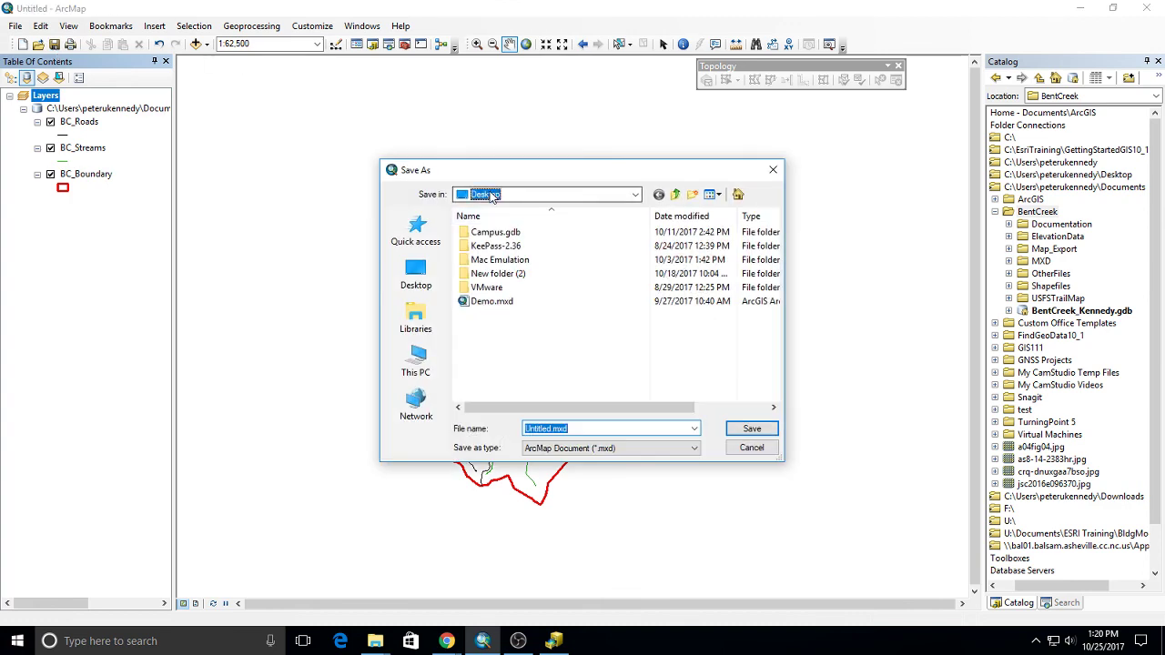
pyautogui.click(498, 302)
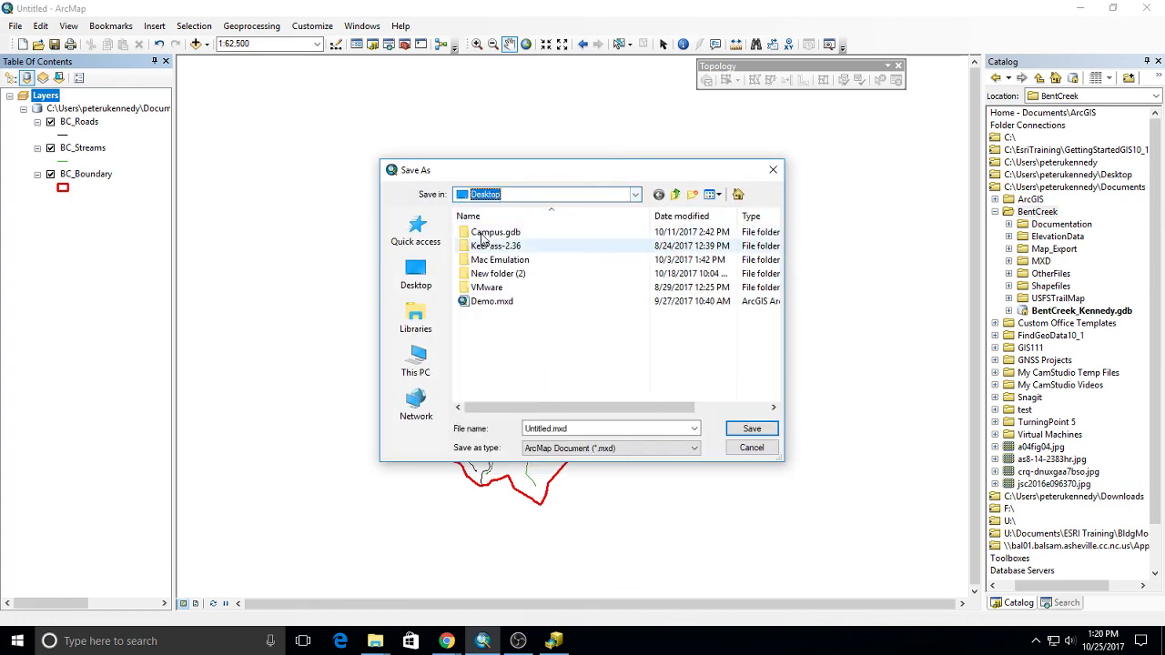
pyautogui.click(414, 314)
pyautogui.doubleClick(532, 269)
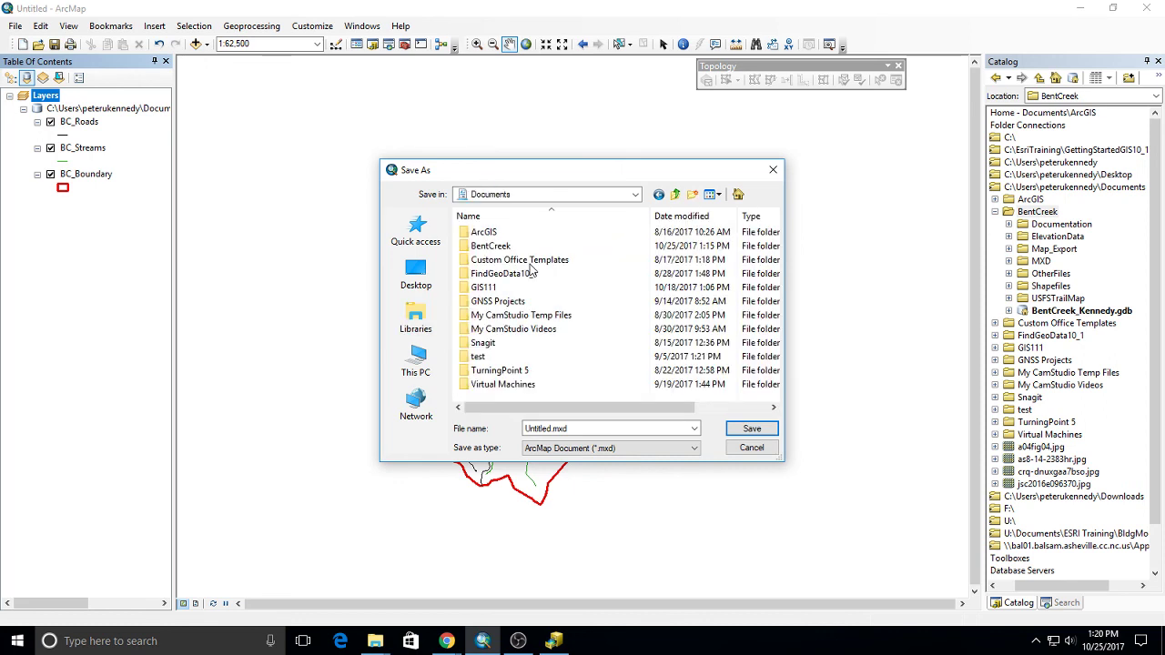
pyautogui.click(498, 249)
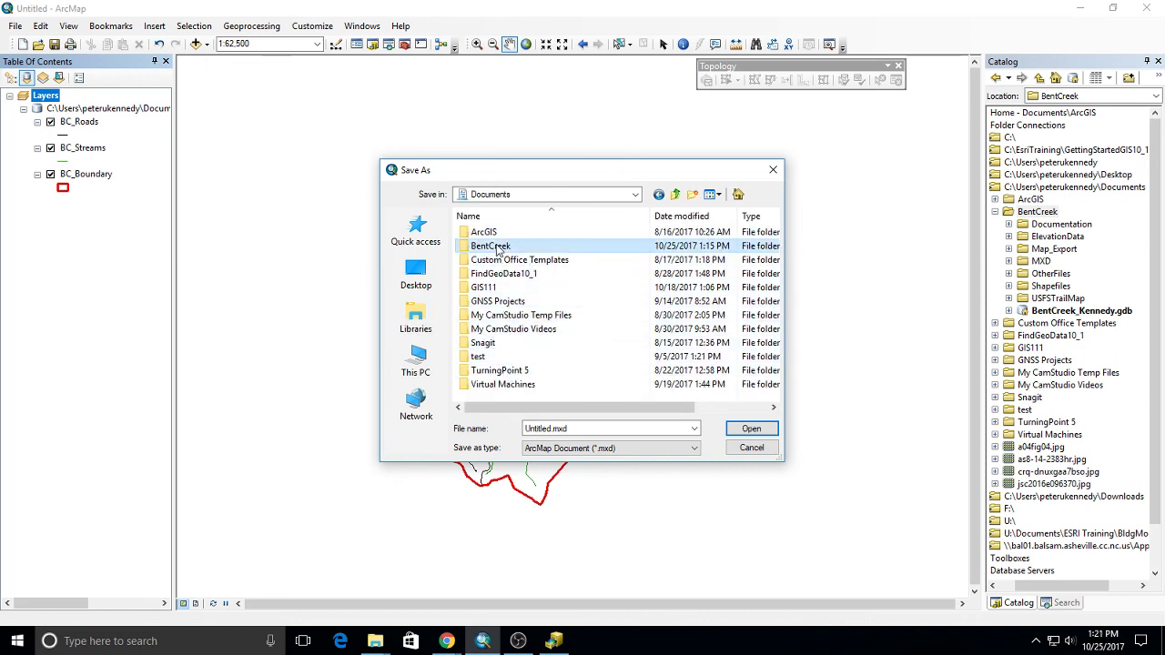
pyautogui.doubleClick(498, 248)
pyautogui.doubleClick(480, 286)
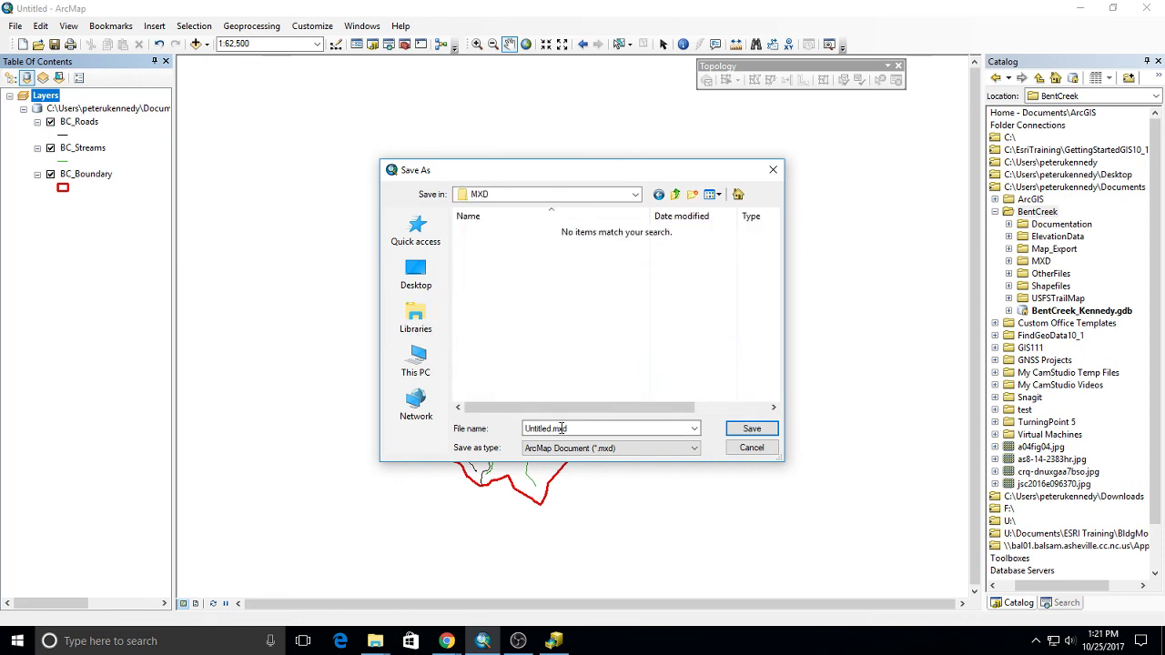
pyautogui.click(548, 428)
pyautogui.doubleClick(553, 429)
pyautogui.write('BentCreek')
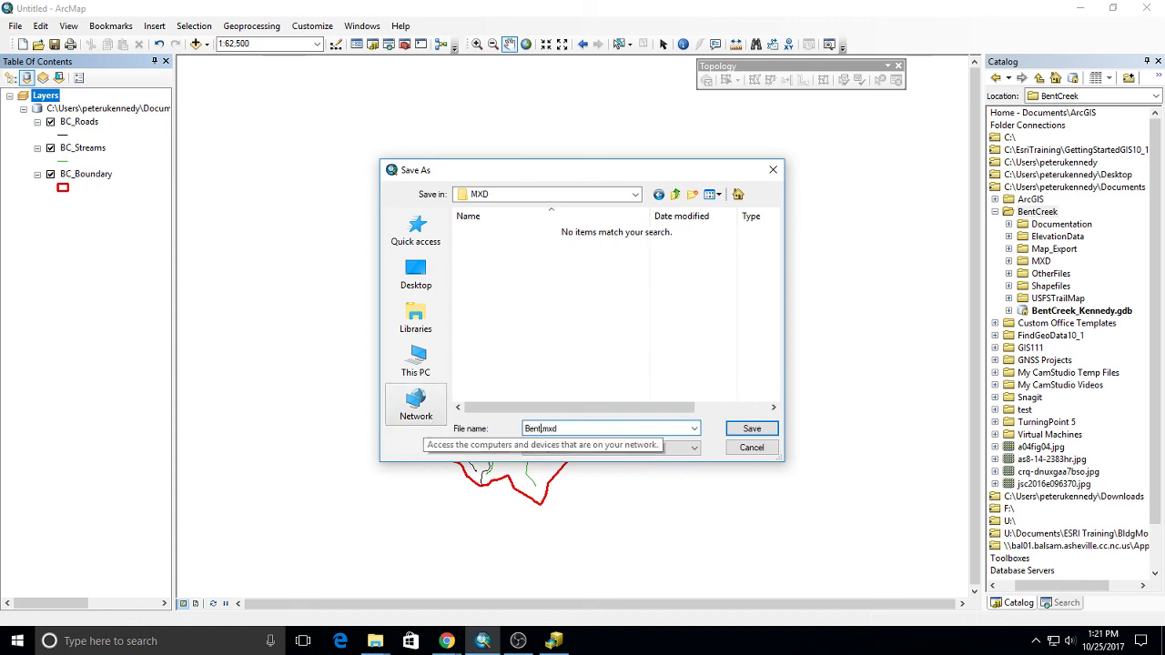
pyautogui.press('Return')
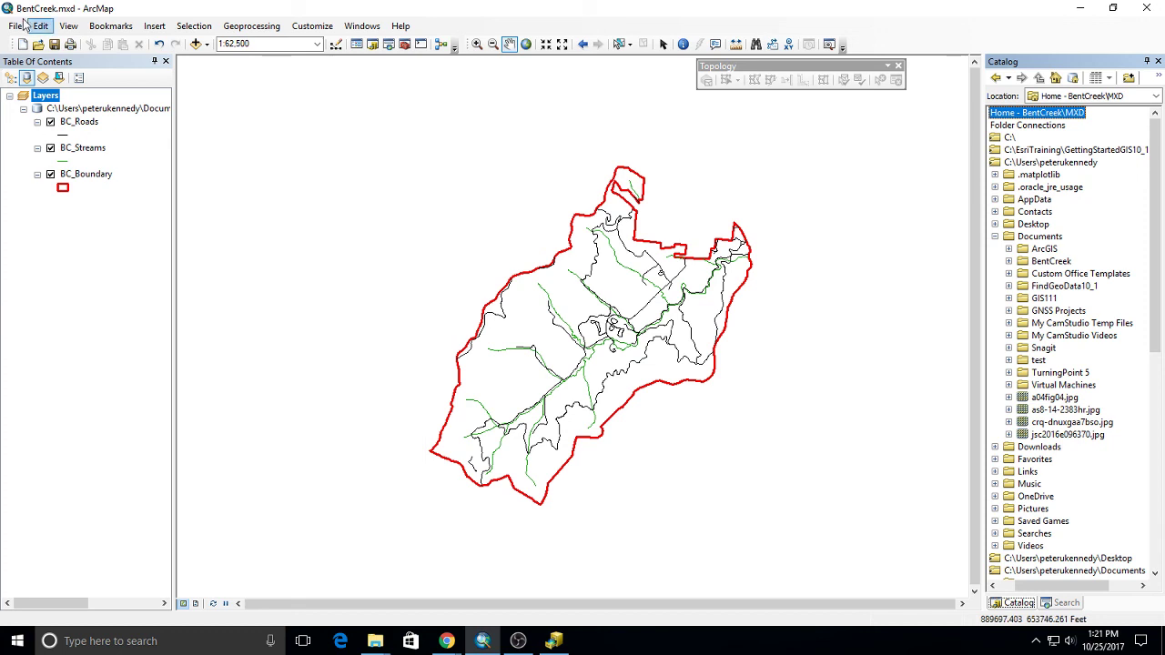
# Step: List layers by drawing order, select BC_Streams, and switch to ArcCatalog
pyautogui.click(11, 77)
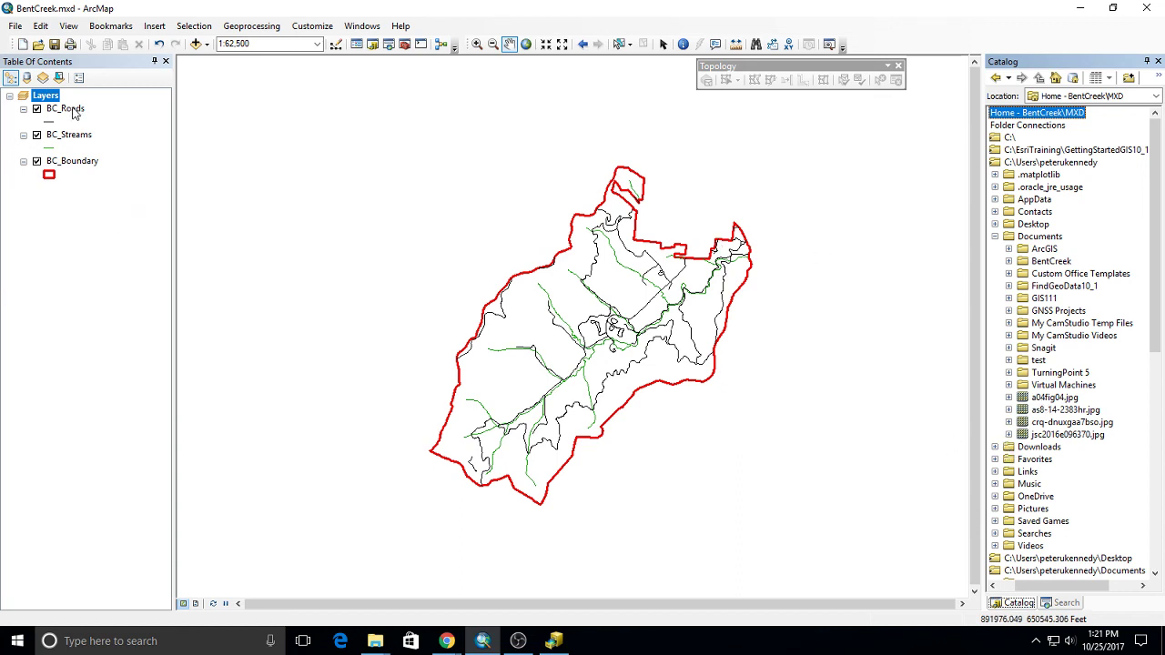
pyautogui.click(73, 138)
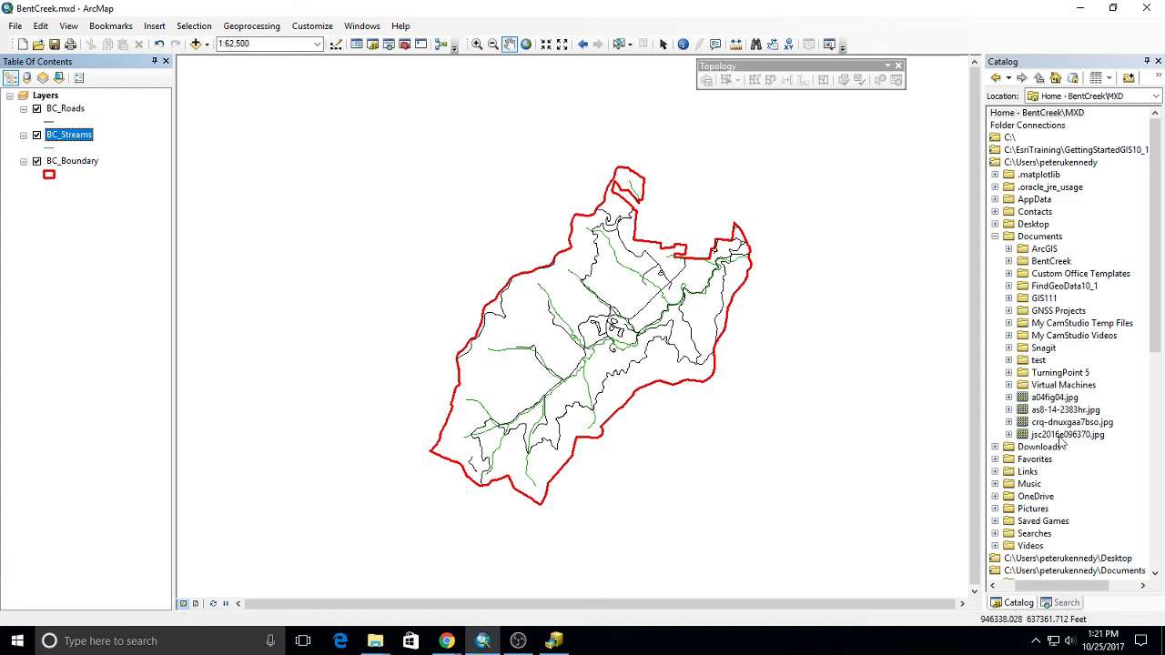
pyautogui.click(554, 641)
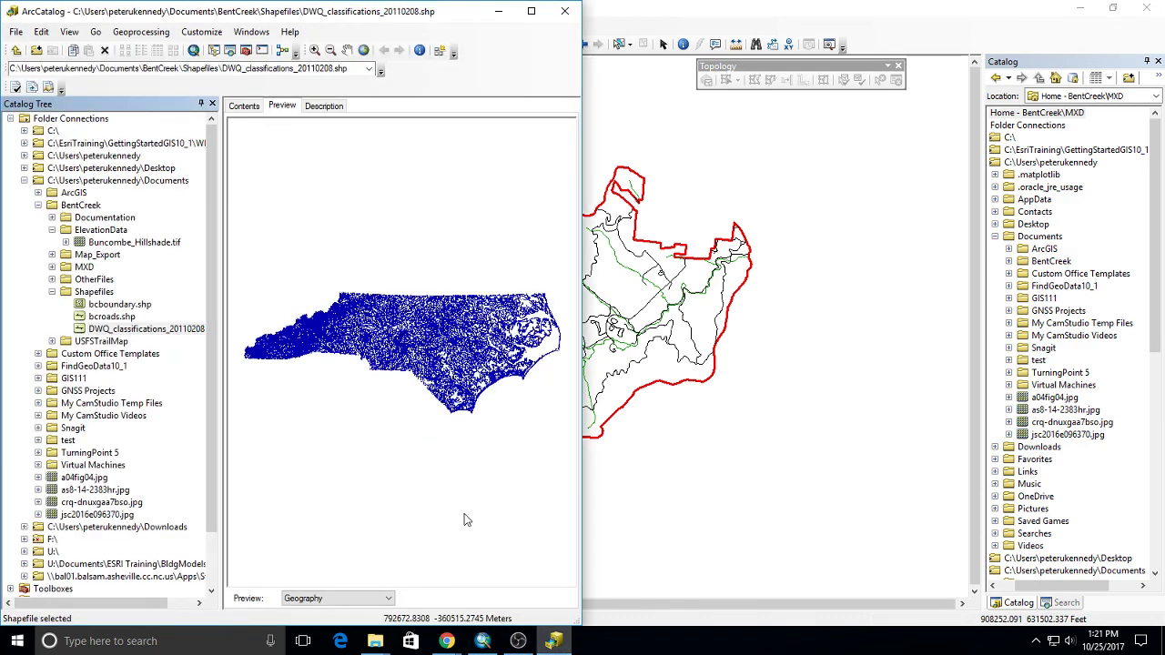
# Step: Collapse Shapefiles and ElevationData, expand BentCreek_Kennedy.gdb, preview BC_Streams, then return to ArcMap
pyautogui.click(81, 205)
pyautogui.click(52, 291)
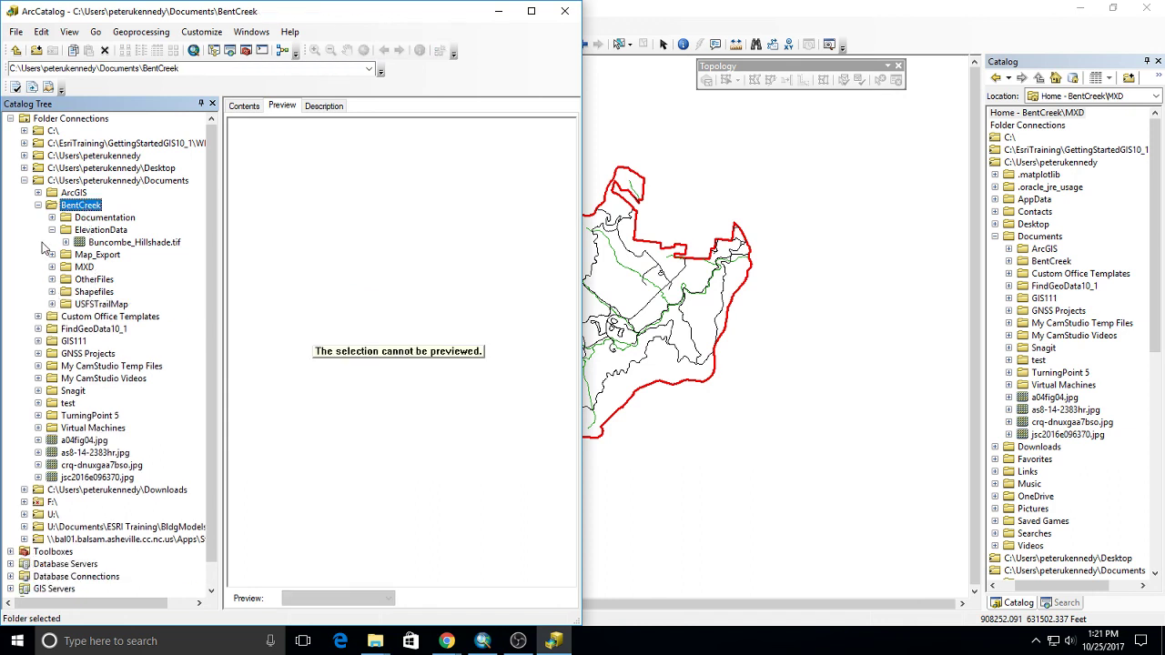
pyautogui.click(52, 229)
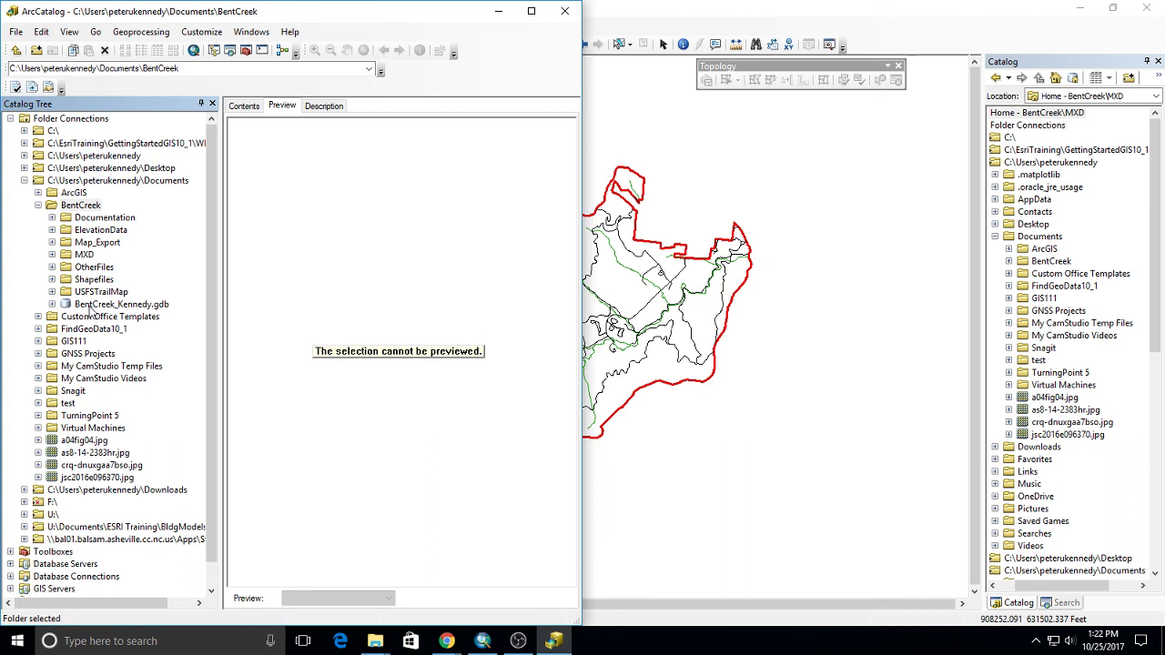
pyautogui.doubleClick(91, 305)
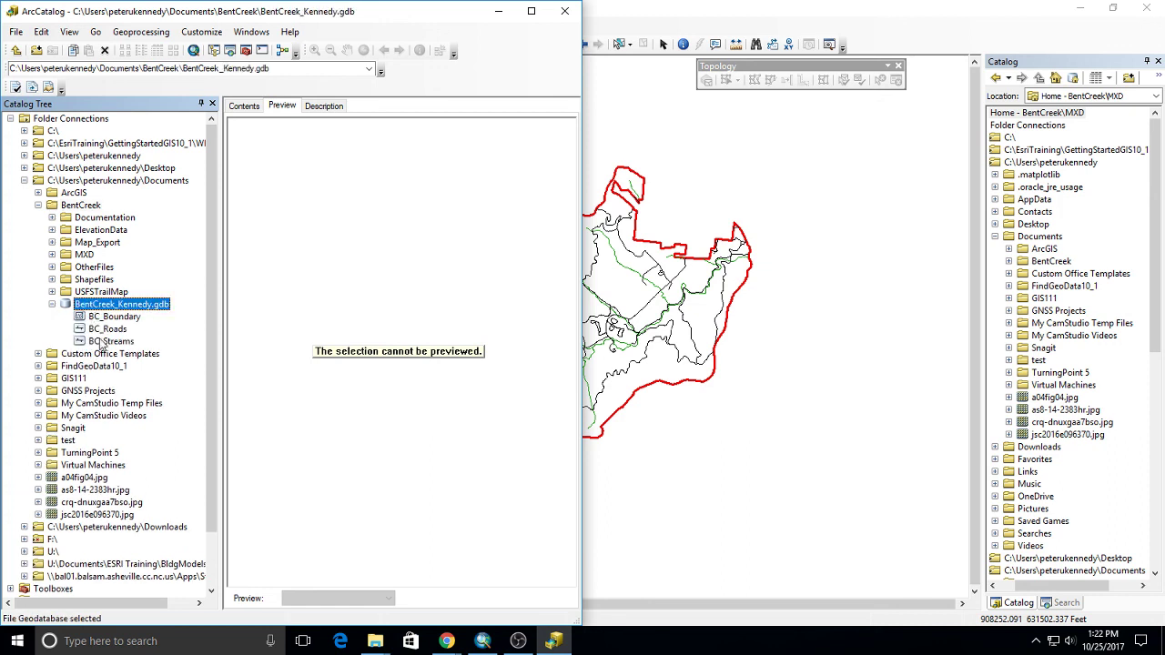
pyautogui.click(102, 341)
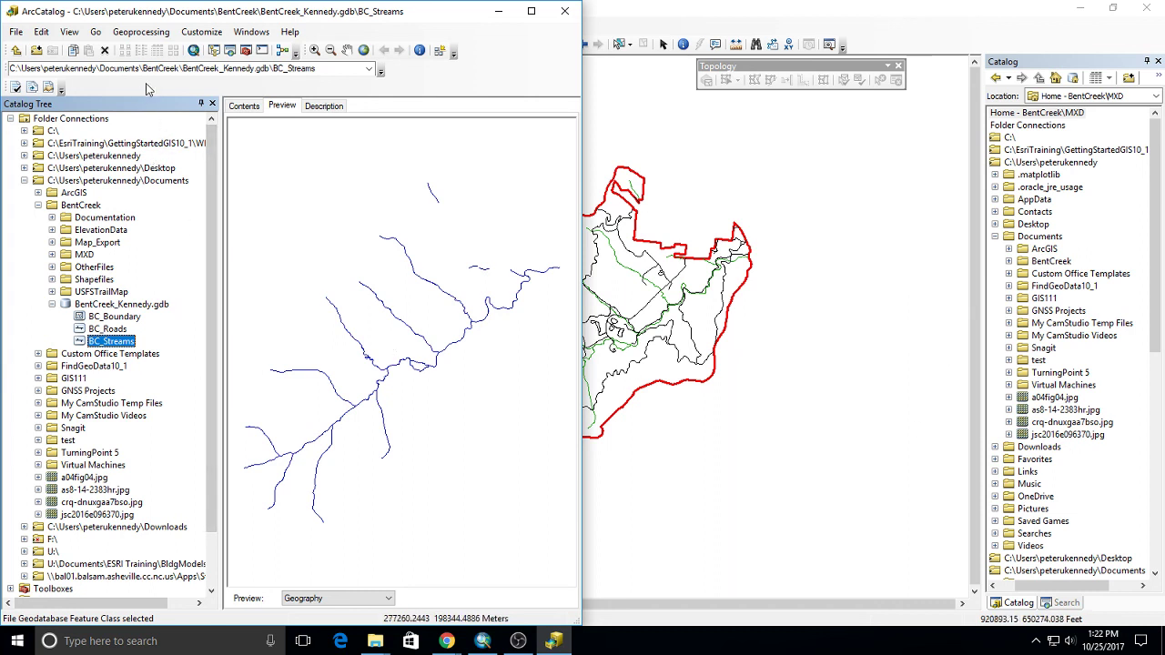
pyautogui.click(628, 21)
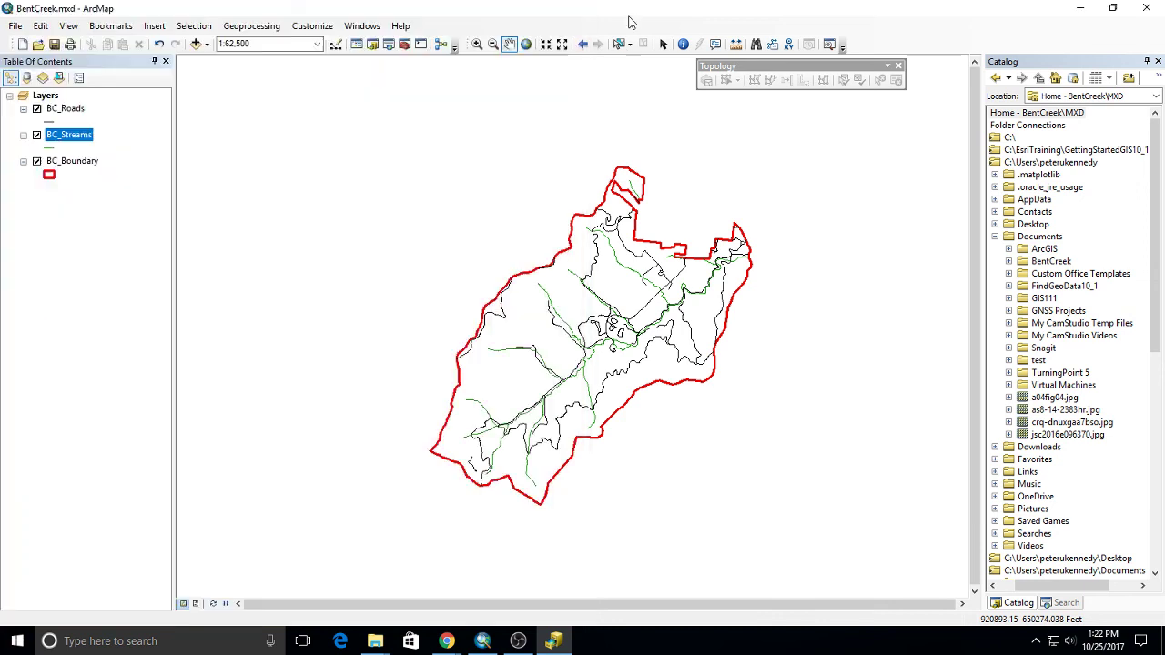
pyautogui.keyDown('ctrl'); pyautogui.doubleClick(78, 135); pyautogui.keyUp('ctrl')
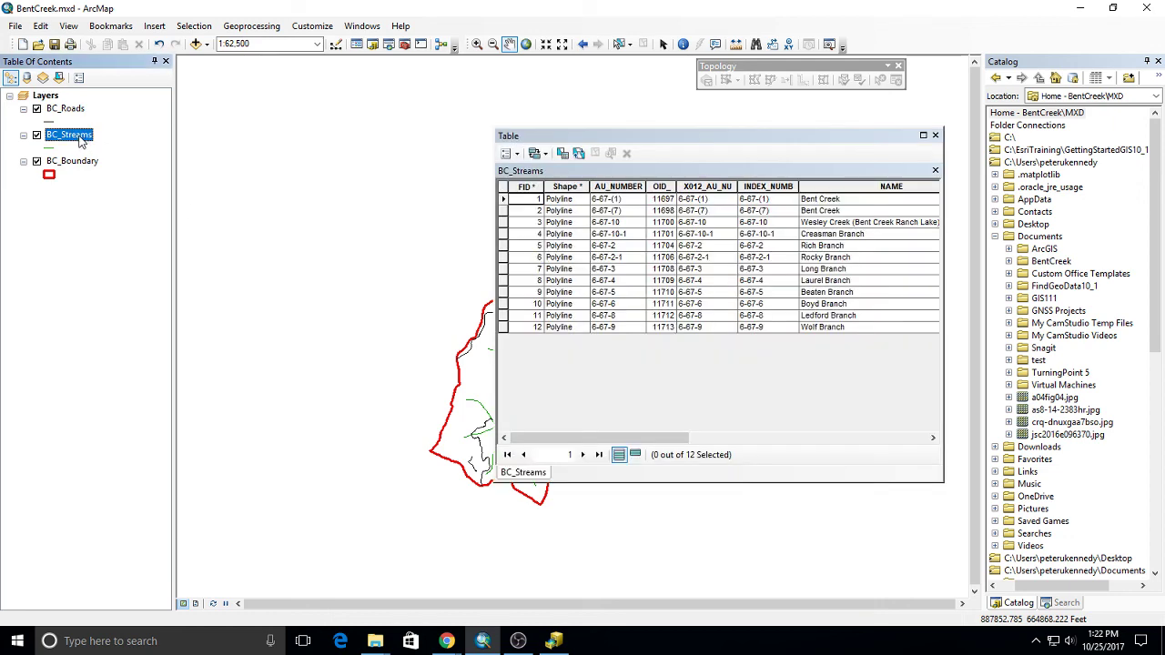
pyautogui.moveTo(682, 442); pyautogui.dragTo(930, 426)
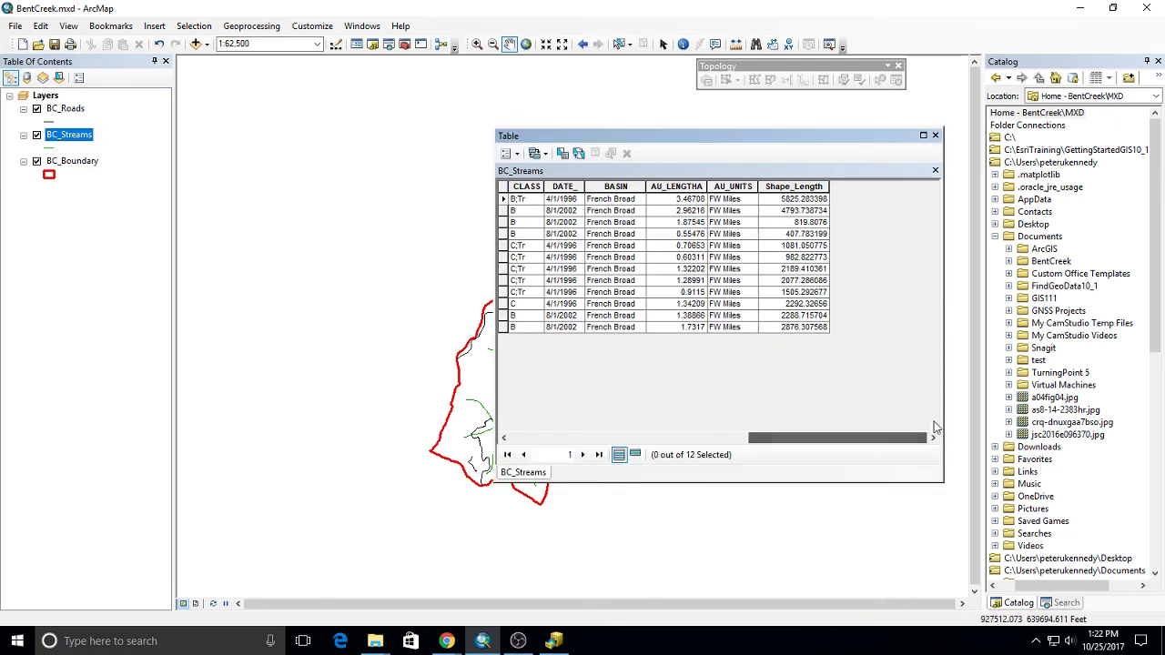
pyautogui.click(797, 189)
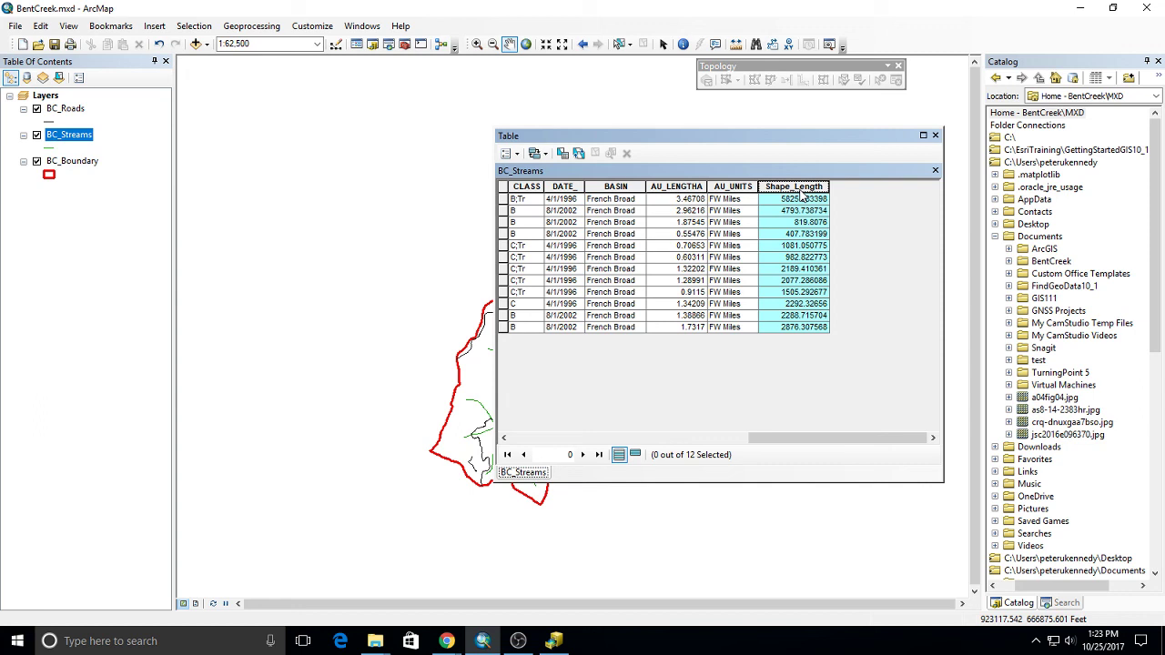
pyautogui.click(935, 136)
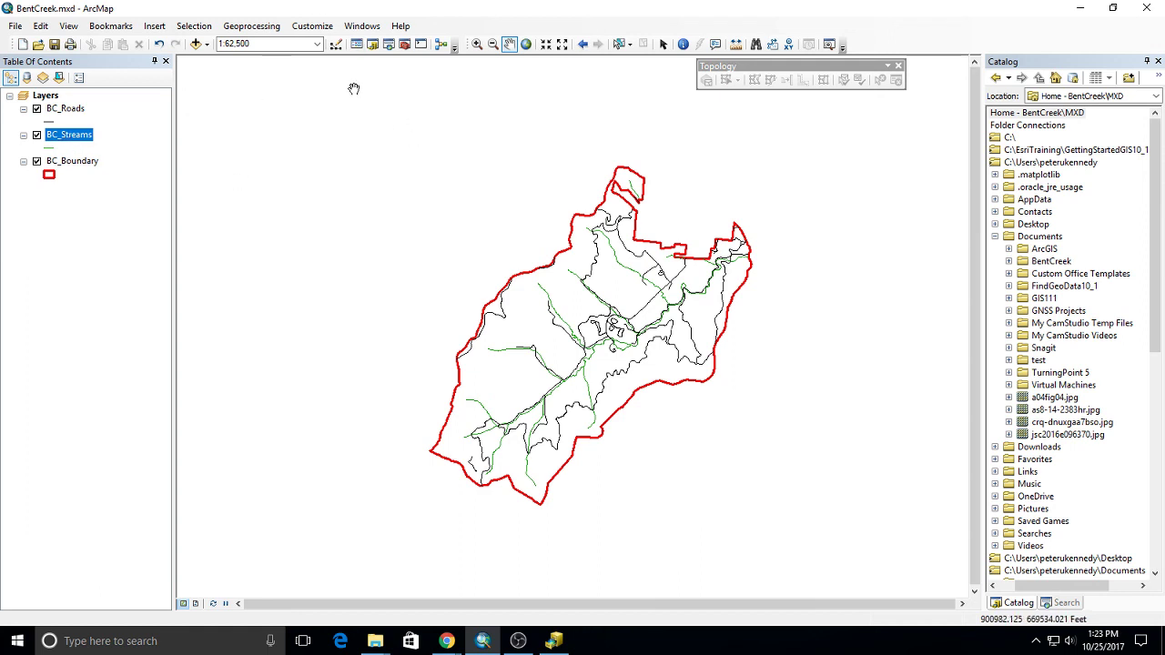
# Step: Search the geoprocessing tools for 'project' in the Search window
pyautogui.click(388, 46)
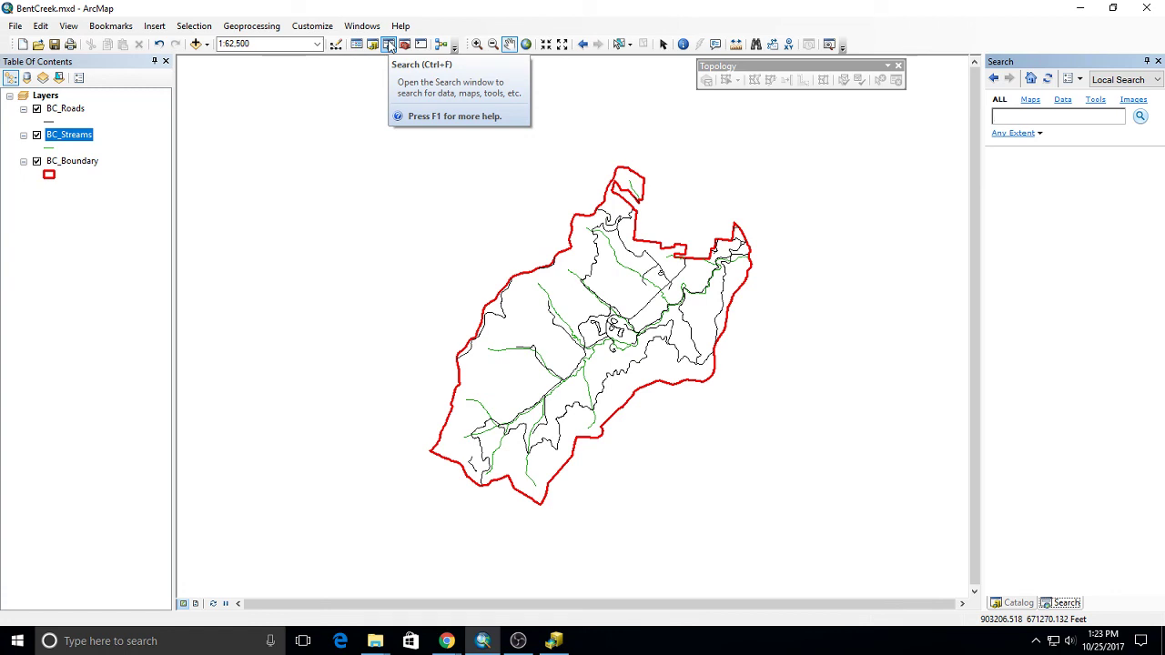
pyautogui.write('project')
pyautogui.press('Return')
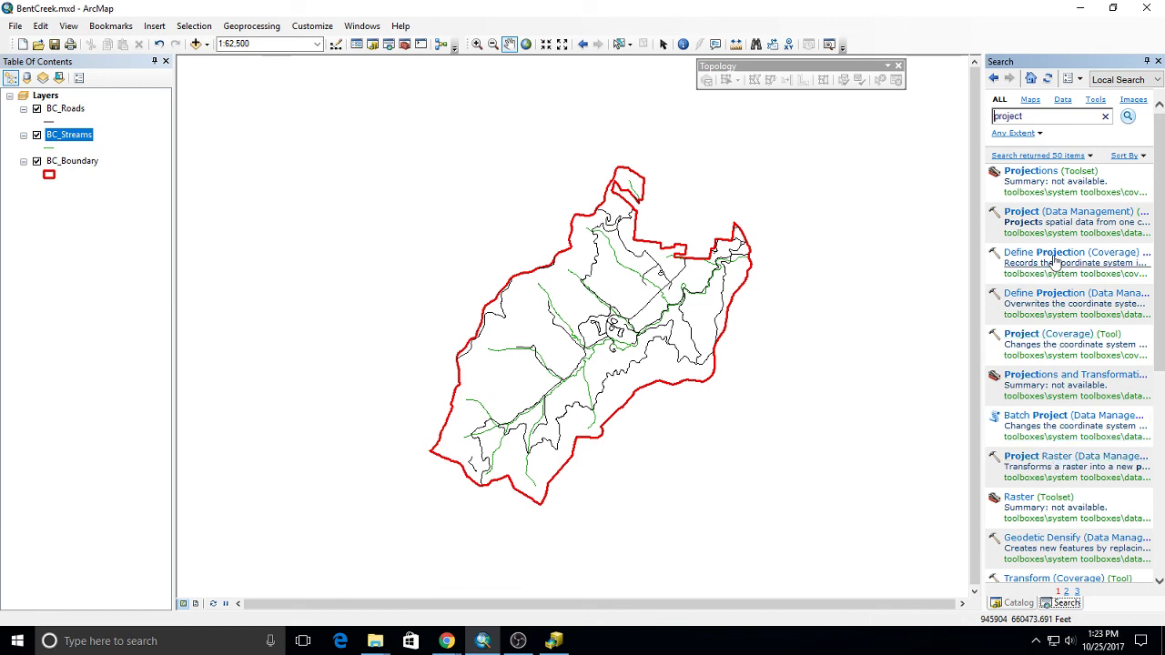
# Step: Open the Project tool with BC_Streams as input and output named BC_Streams_SPCSFT
pyautogui.doubleClick(1058, 221)
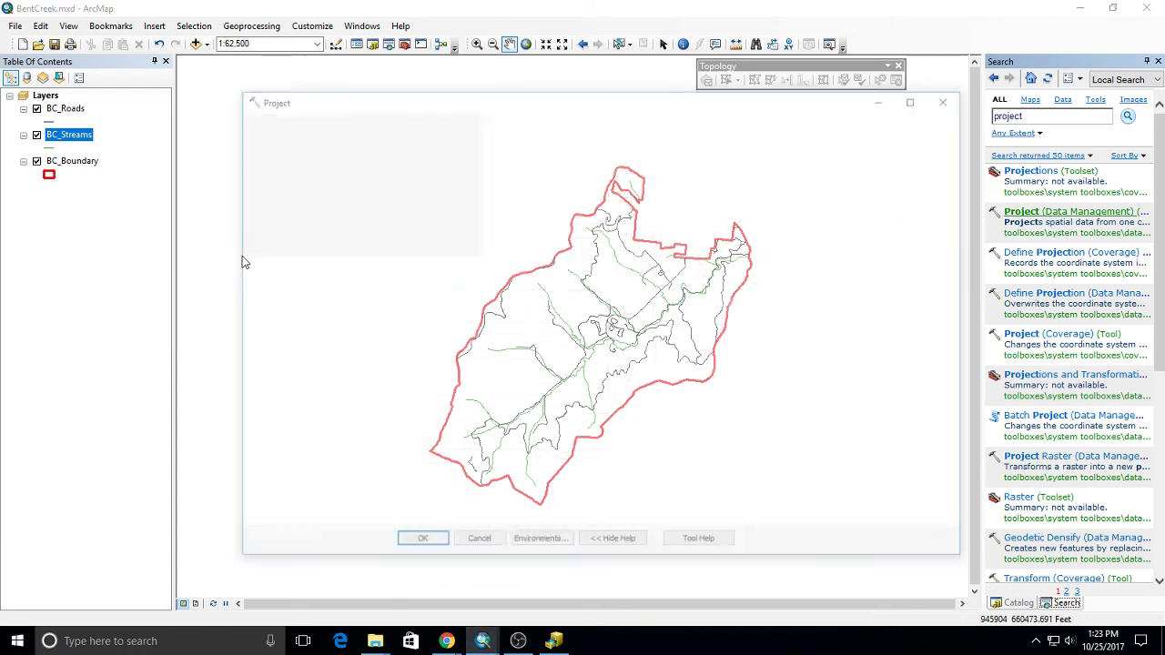
pyautogui.moveTo(74, 137); pyautogui.dragTo(265, 140)
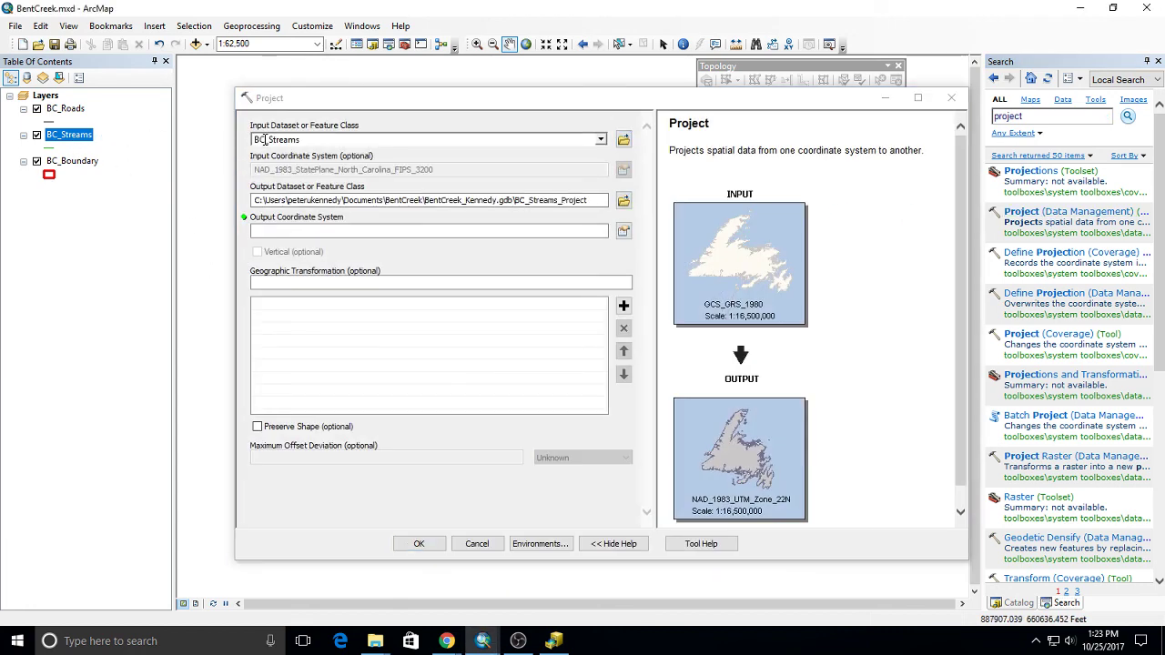
pyautogui.click(362, 172)
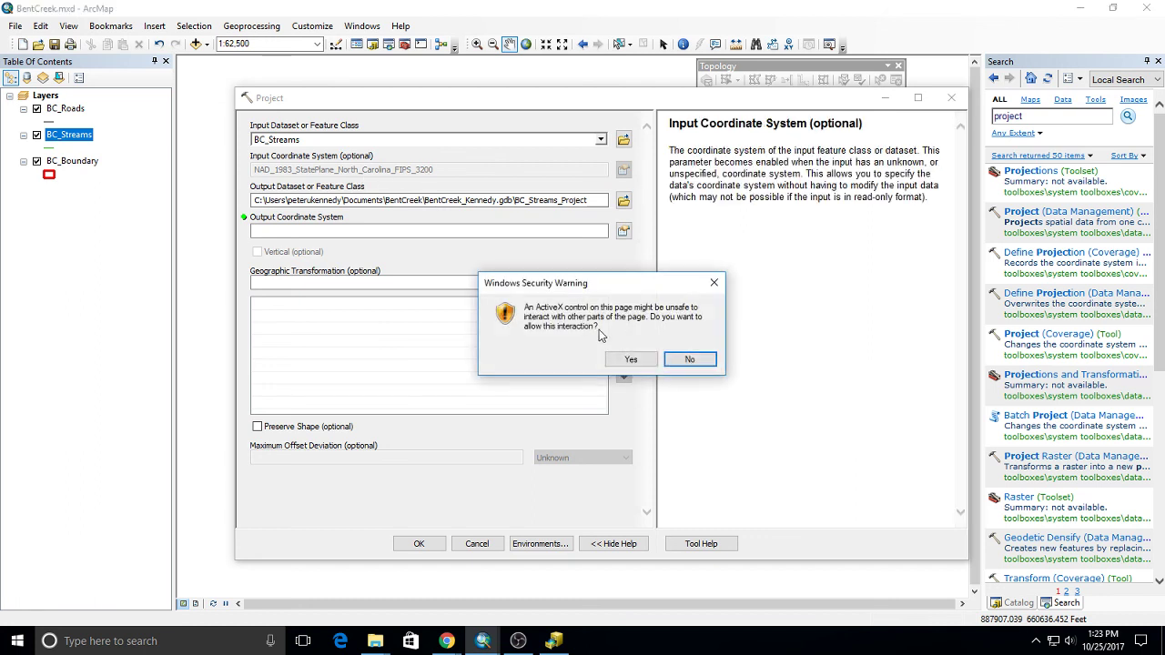
pyautogui.click(633, 360)
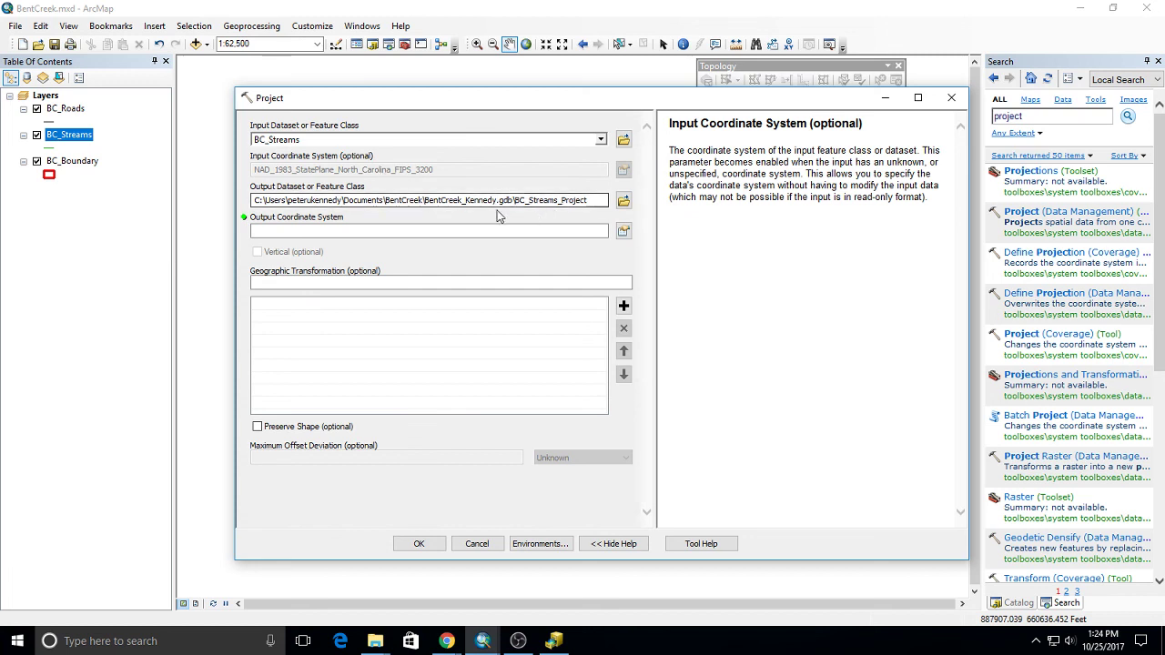
pyautogui.click(561, 202)
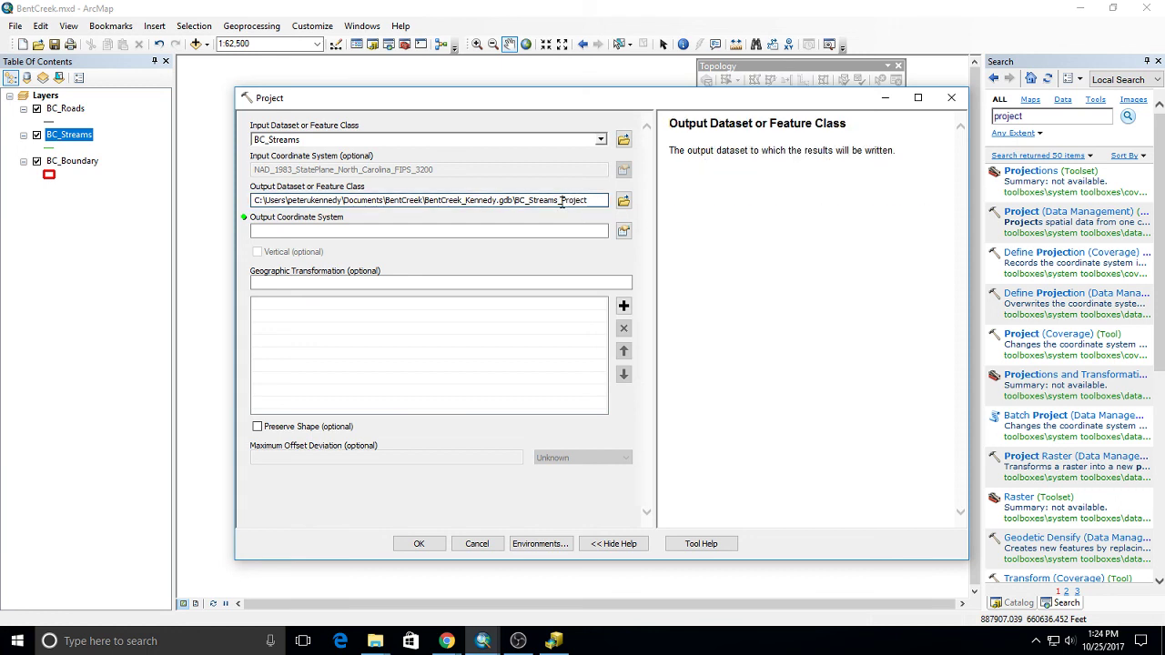
pyautogui.moveTo(561, 203); pyautogui.dragTo(604, 201)
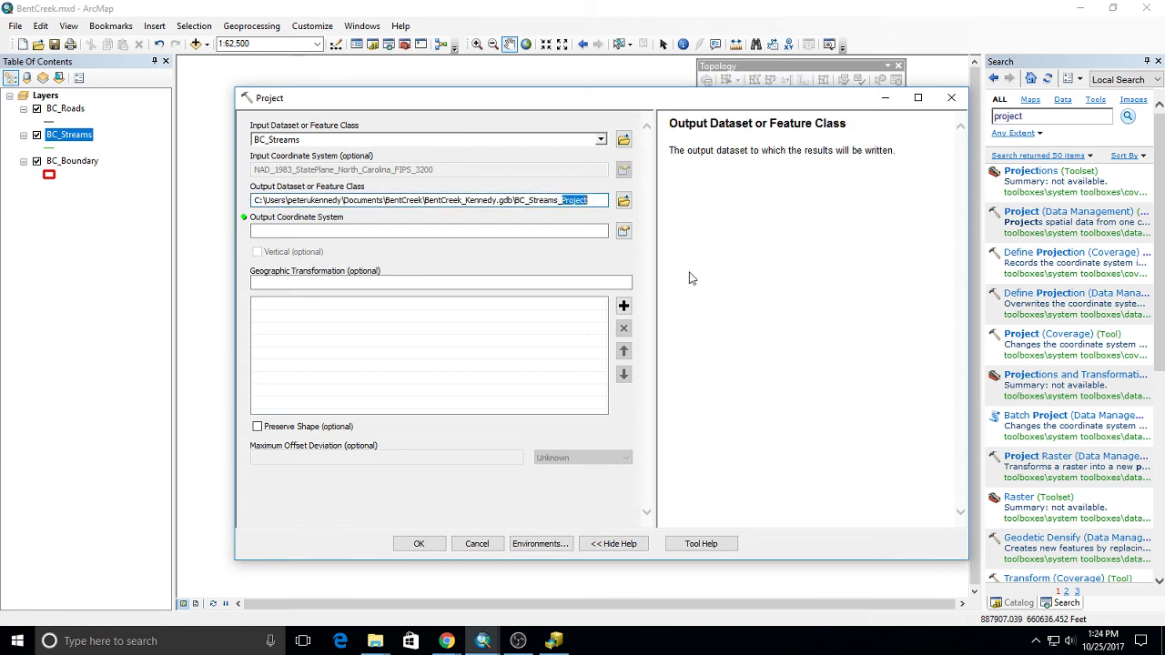
pyautogui.write('SPCSFT')
# Step: Browse the output coordinate systems to State Plane NAD 1983 (2011) US Feet
pyautogui.click(623, 231)
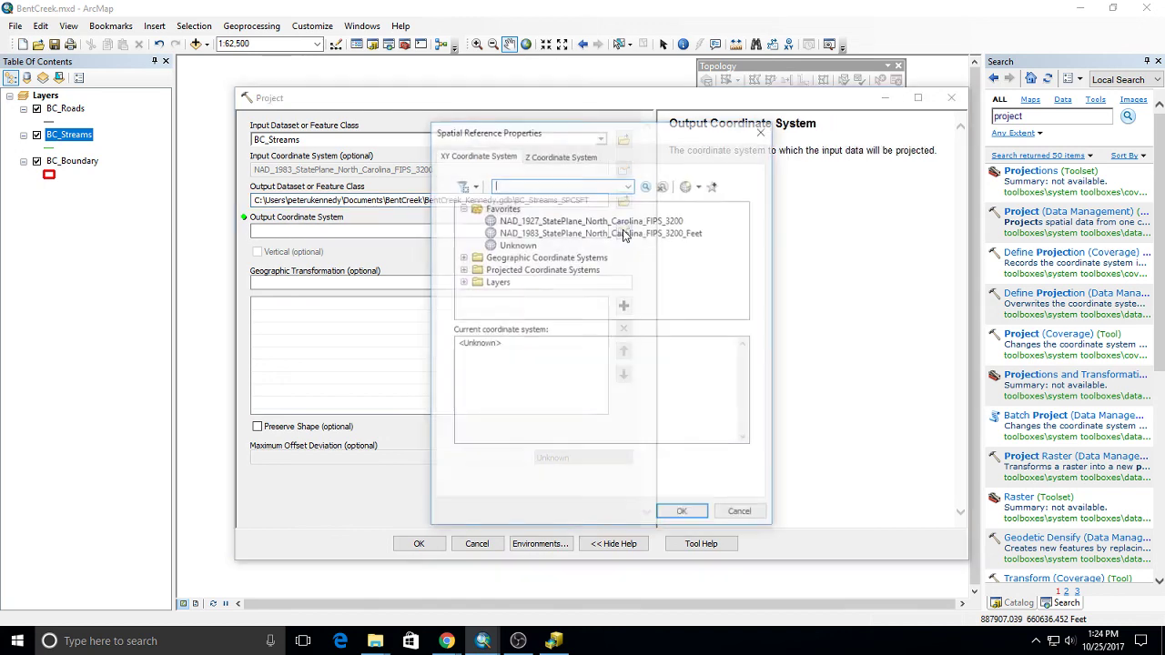
pyautogui.click(650, 234)
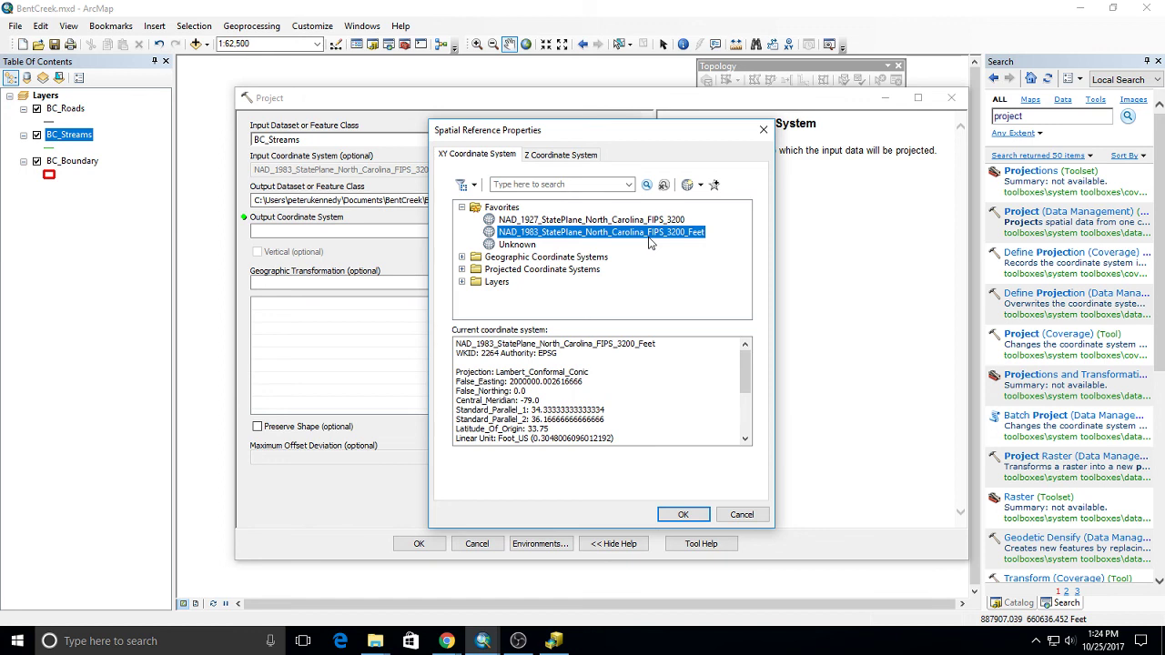
pyautogui.click(462, 269)
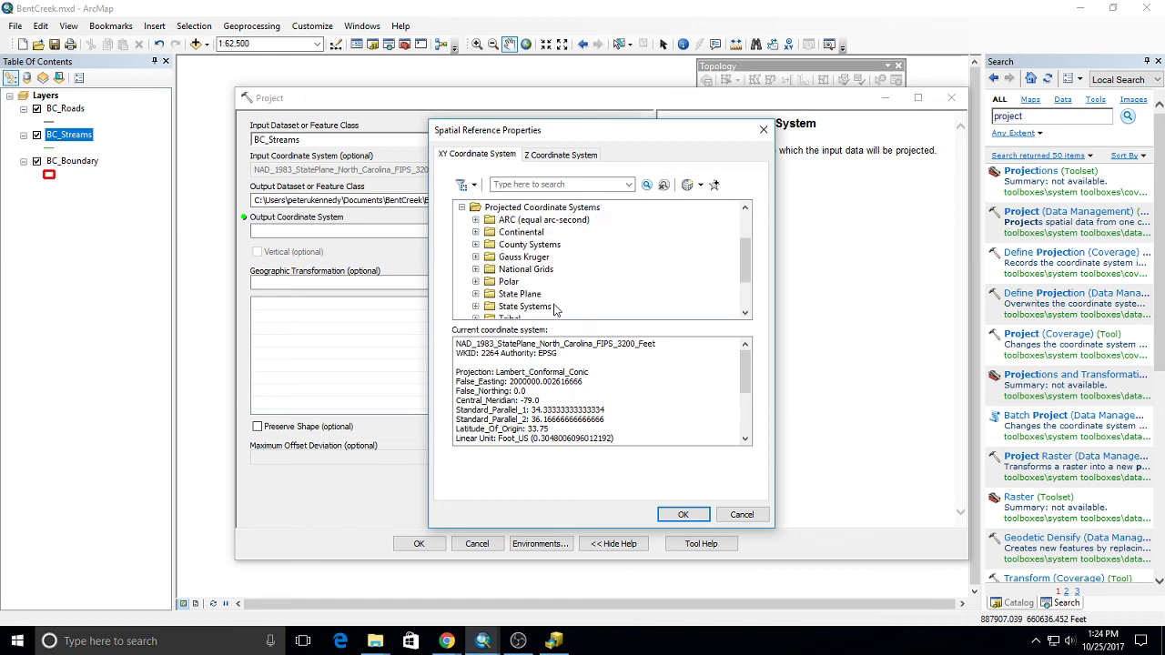
pyautogui.doubleClick(492, 294)
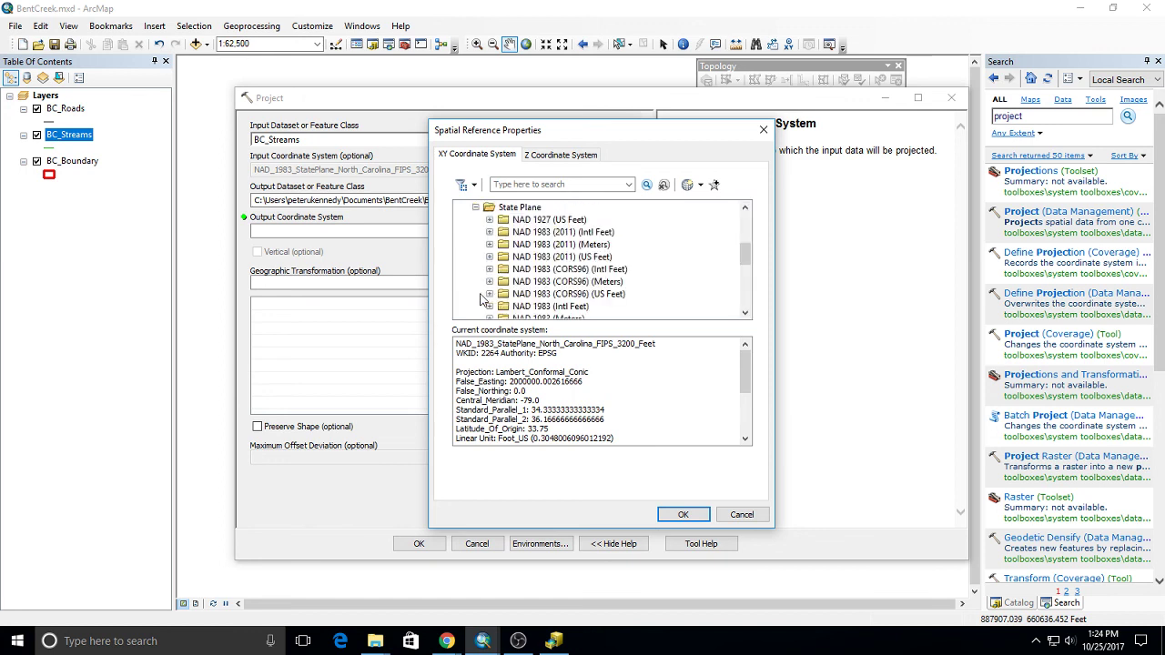
pyautogui.click(565, 260)
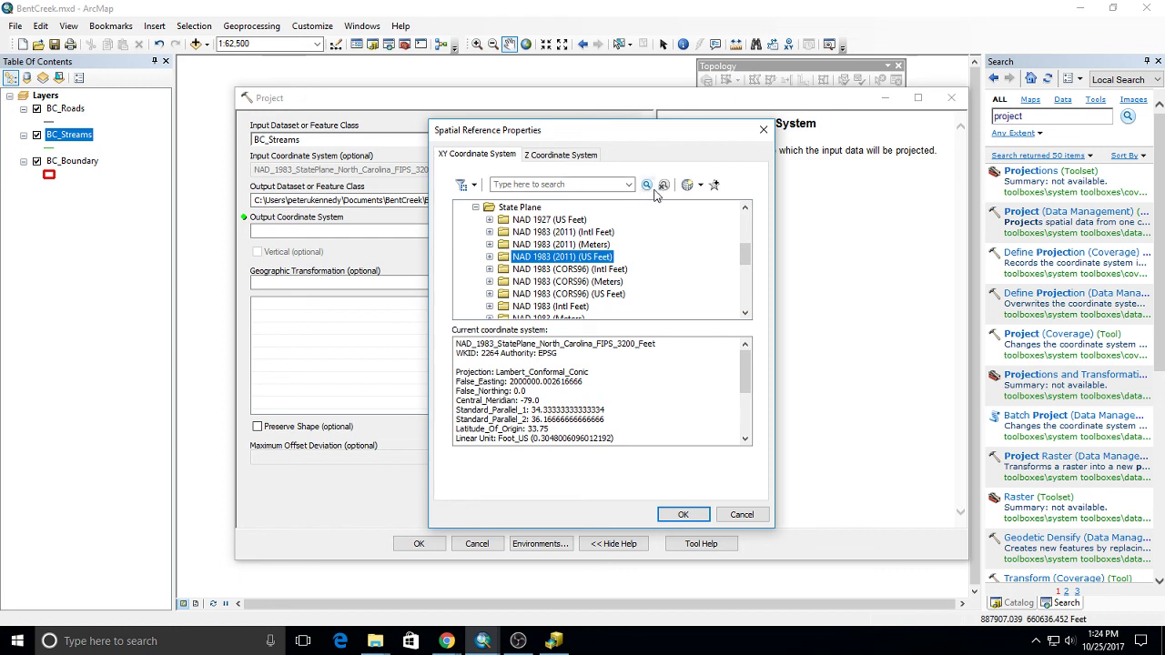
# Step: Import the coordinate system from BC_Roads and run Project to create BC_Streams_SPCSFT
pyautogui.click(700, 185)
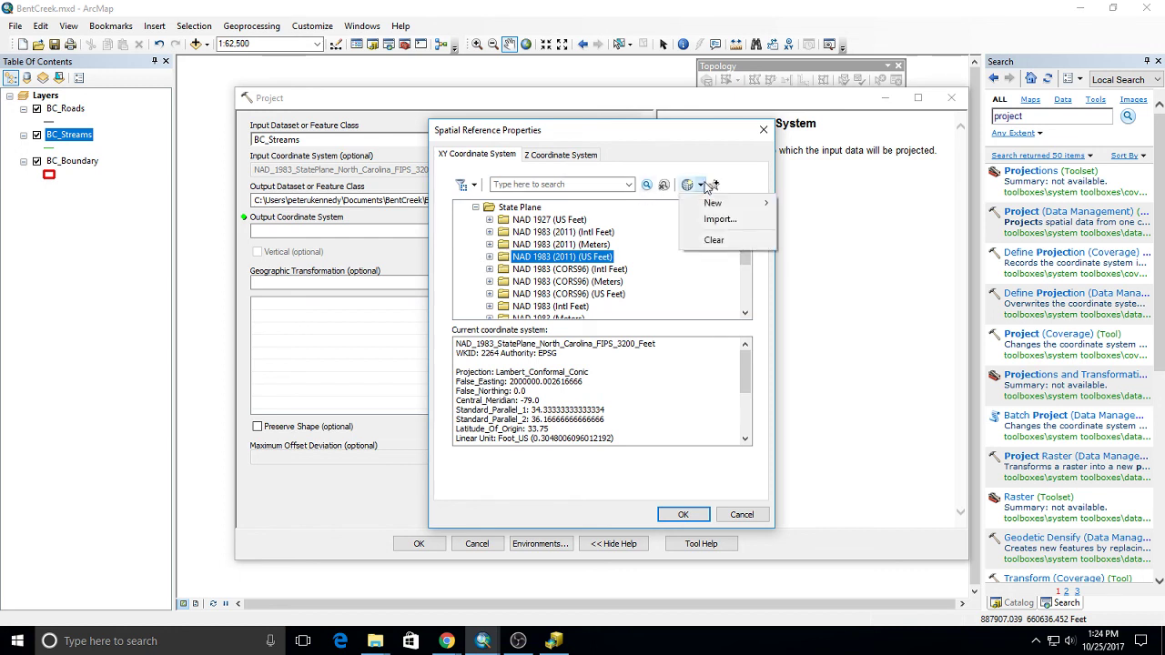
pyautogui.click(713, 224)
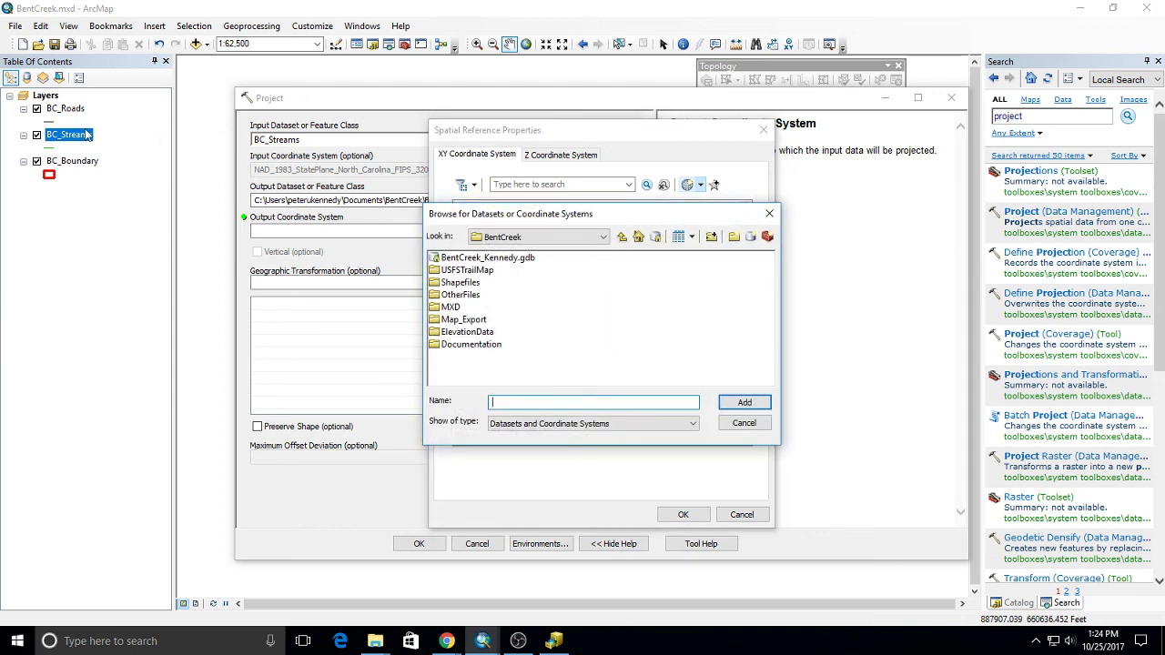
pyautogui.doubleClick(492, 259)
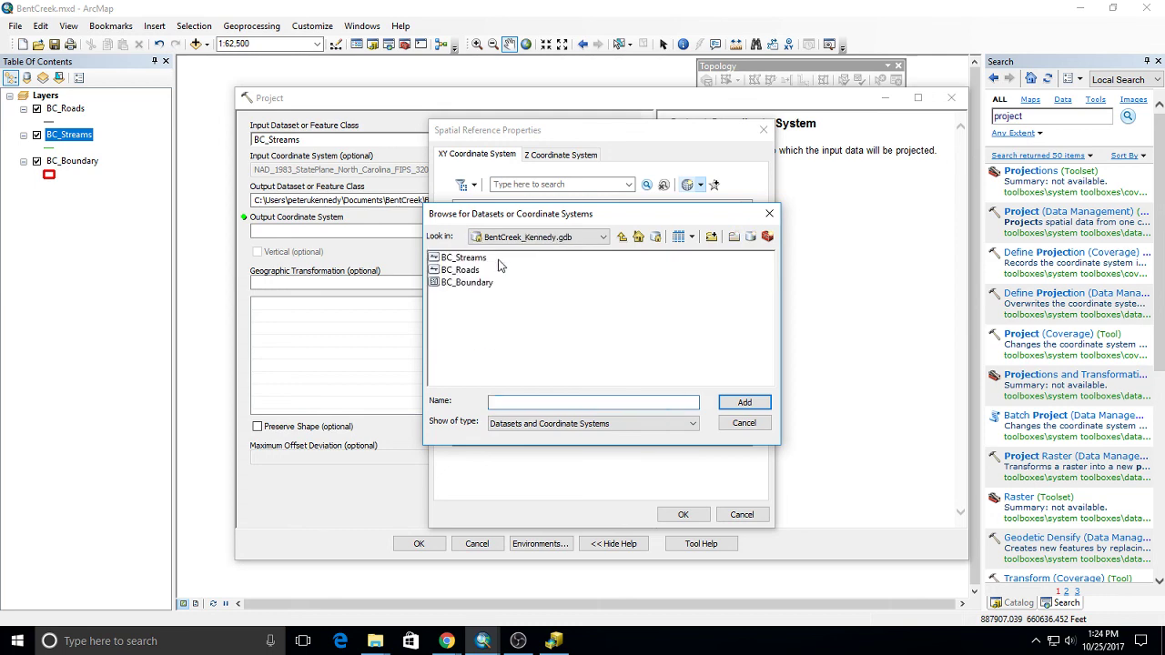
pyautogui.doubleClick(464, 267)
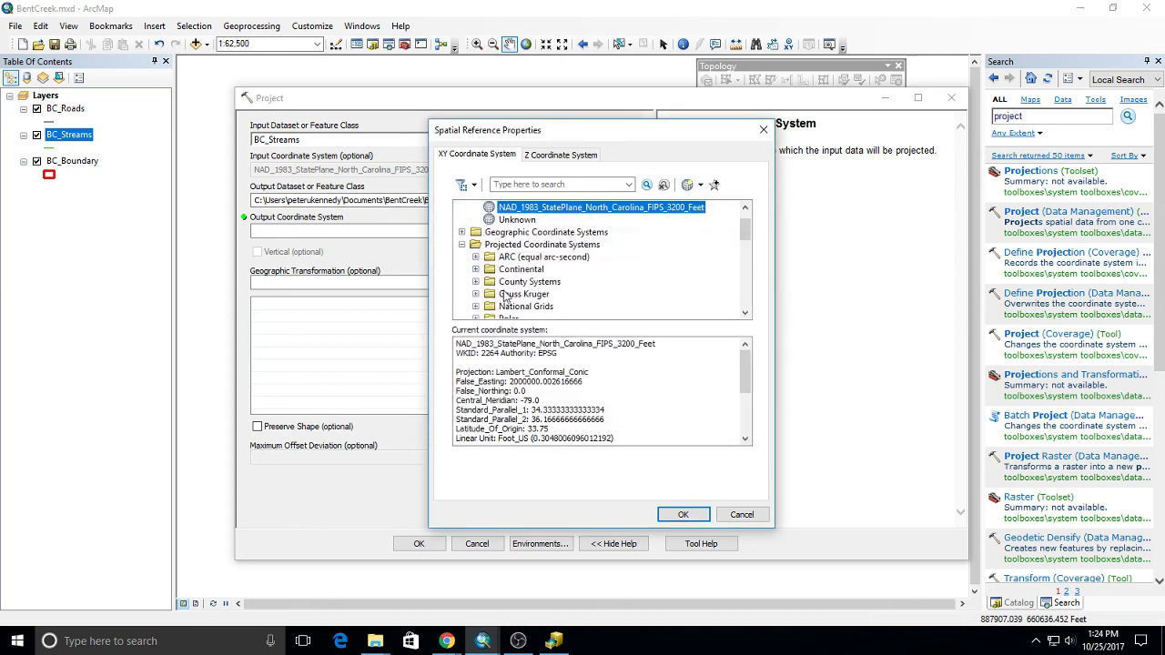
pyautogui.scroll(-2, 547, 364)
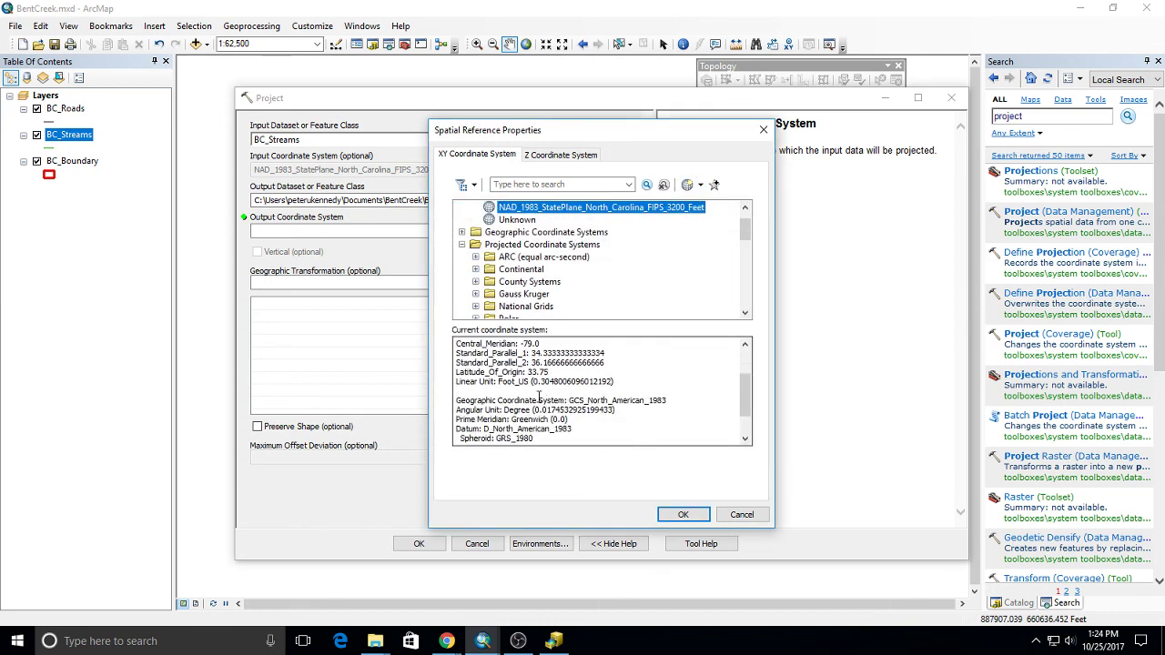
pyautogui.moveTo(531, 381); pyautogui.dragTo(466, 379)
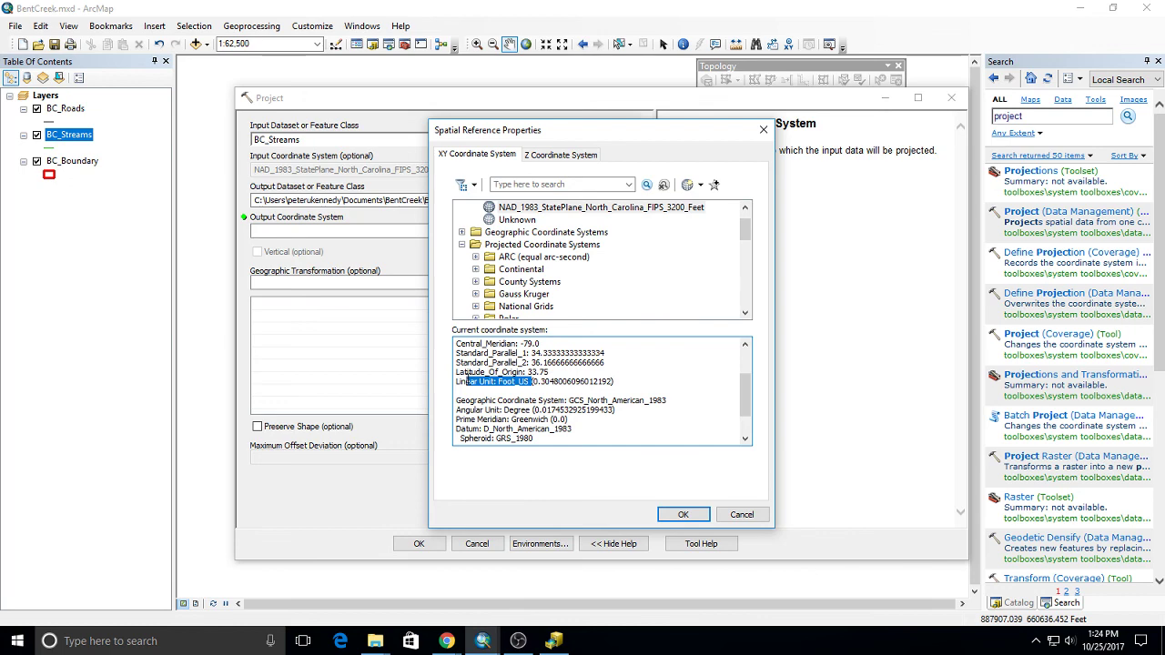
pyautogui.click(682, 514)
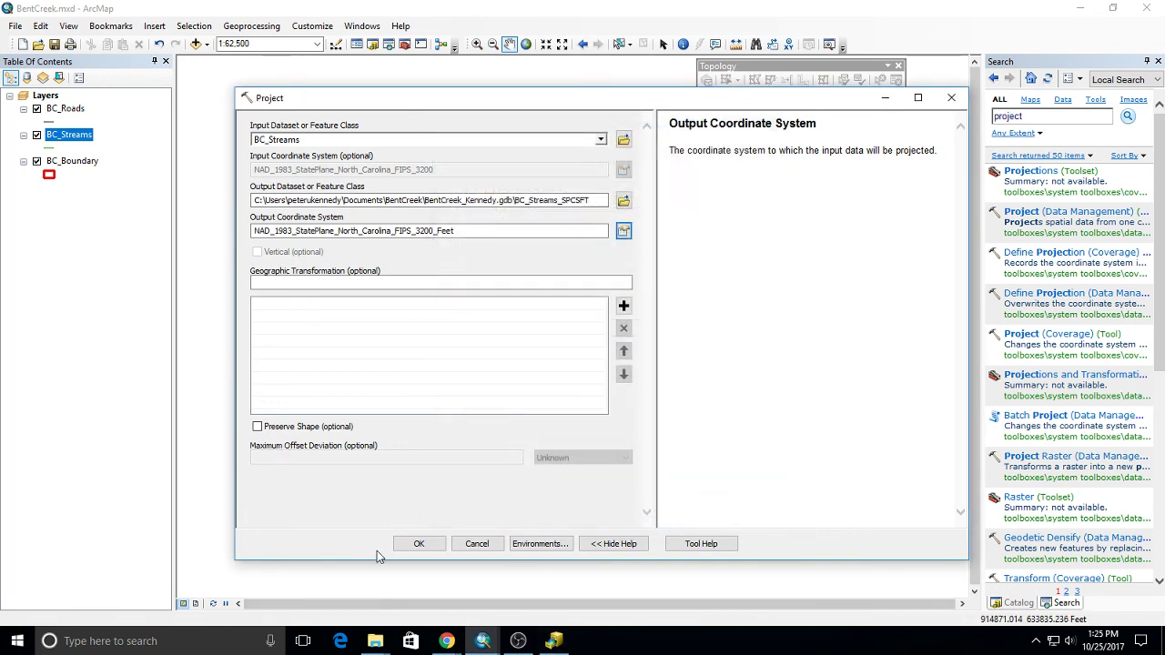
pyautogui.click(414, 544)
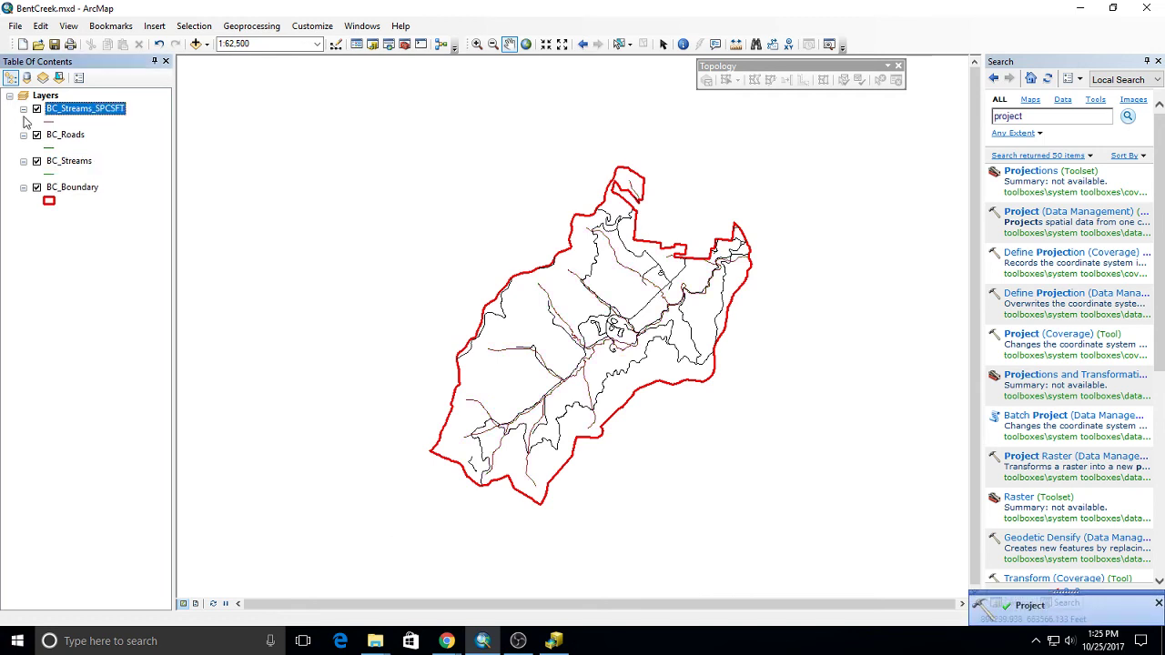
# Step: Refresh BentCreek_Kennedy.gdb in ArcCatalog, preview BC_Streams_SPCSFT, then return to ArcMap
pyautogui.rightClick(51, 161)
pyautogui.click(553, 641)
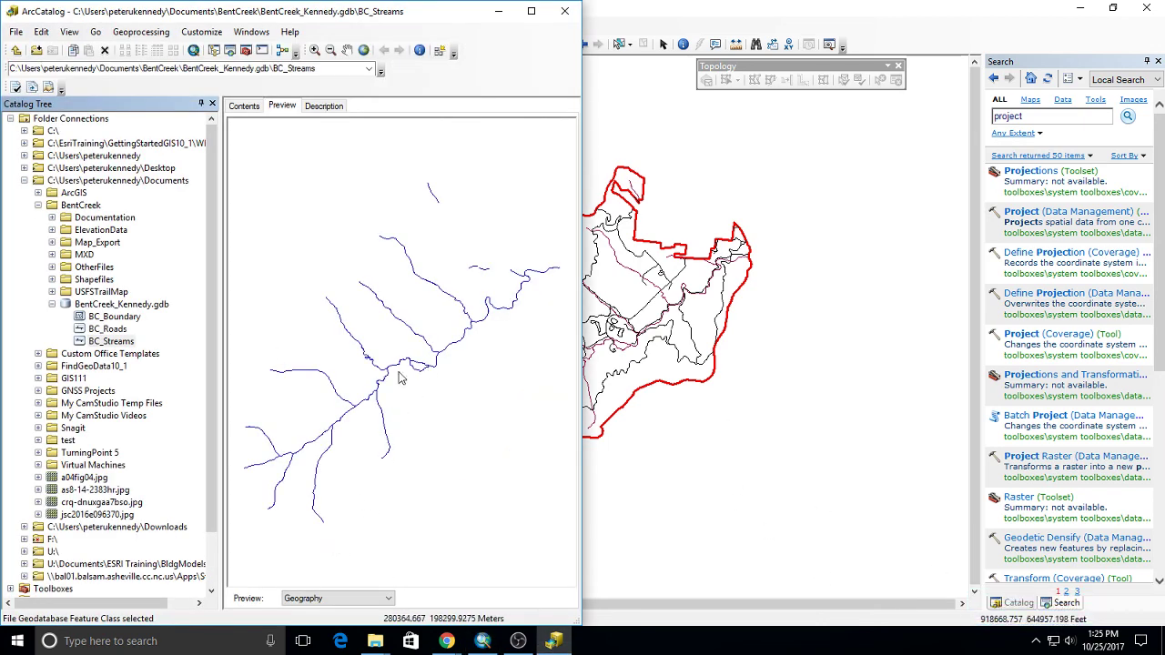
pyautogui.click(111, 305)
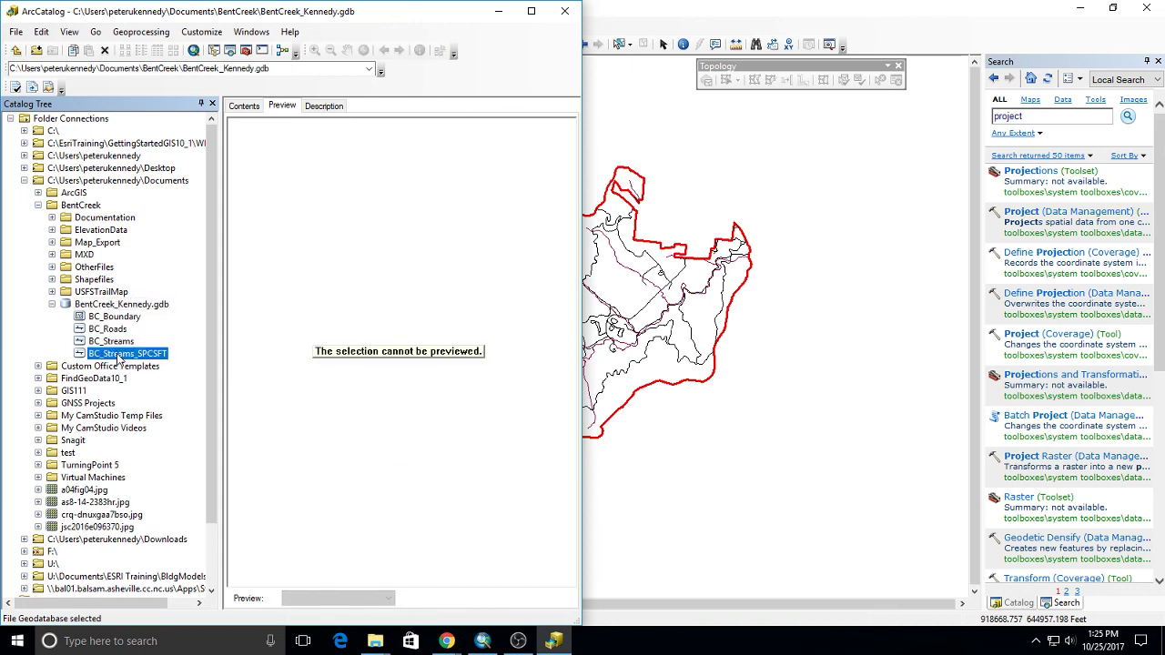
pyautogui.click(121, 354)
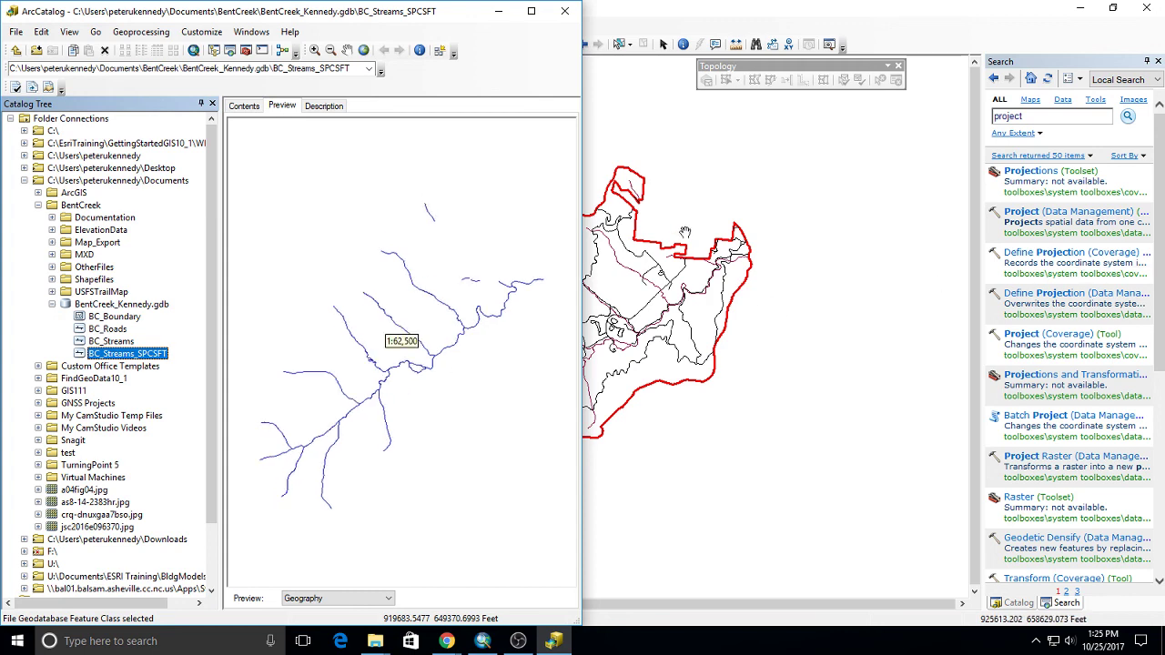
pyautogui.hotkey('alt', 'Tab')
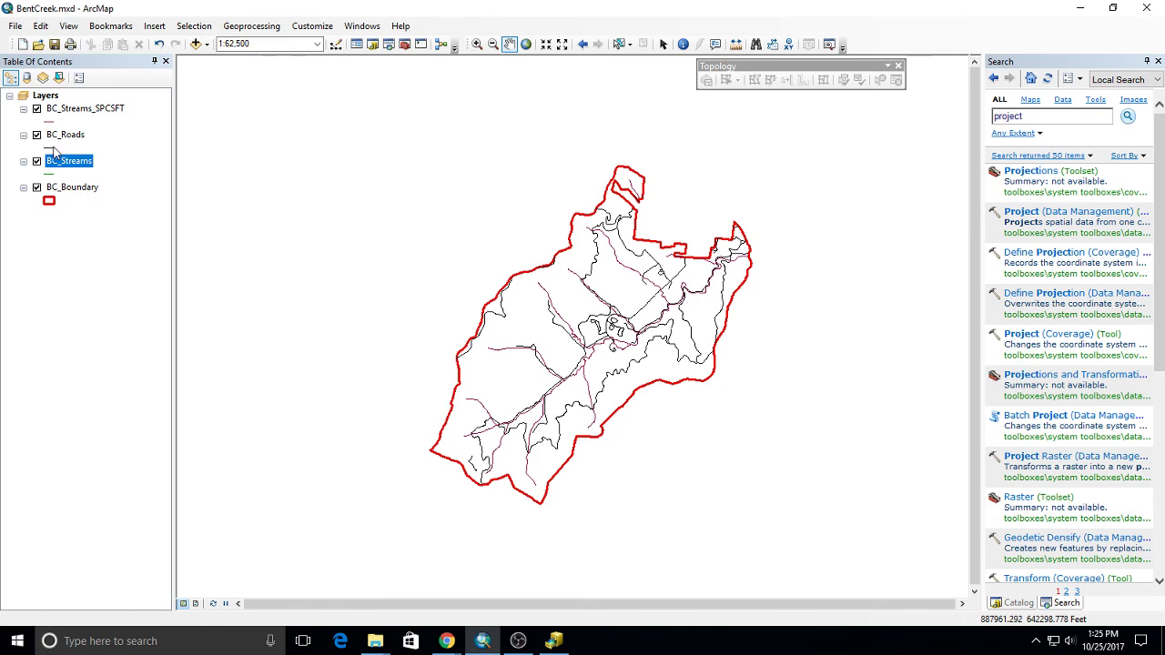
# Step: Give BC_Streams_SPCSFT the blue River line symbol
pyautogui.click(54, 147)
pyautogui.press('Escape')
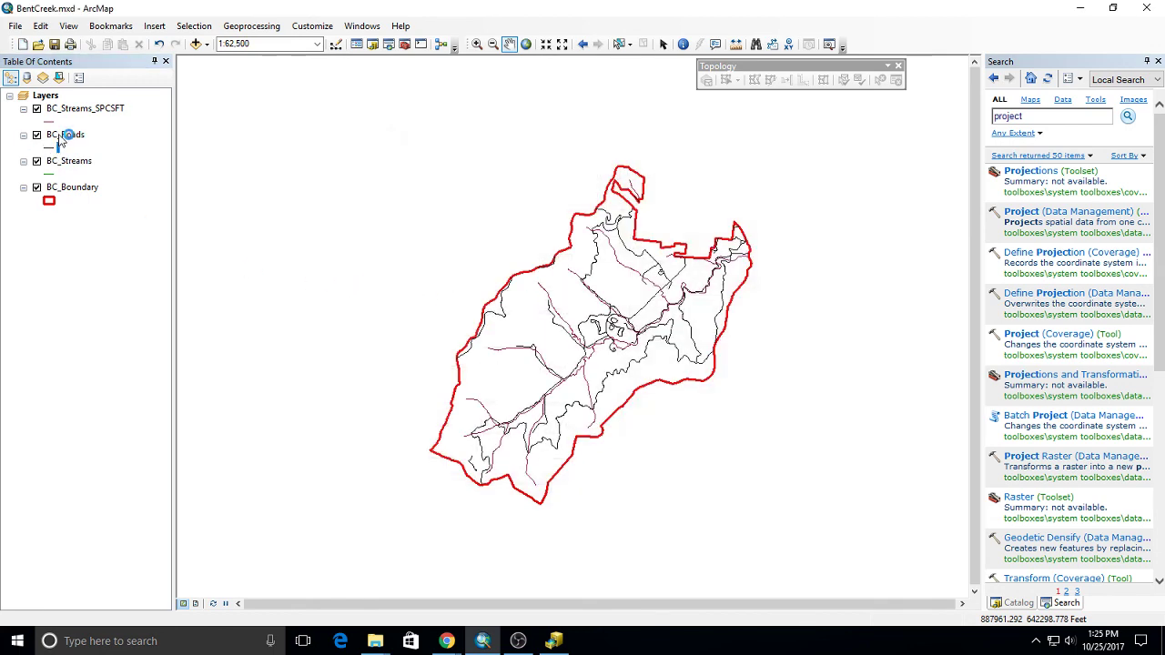
pyautogui.click(55, 121)
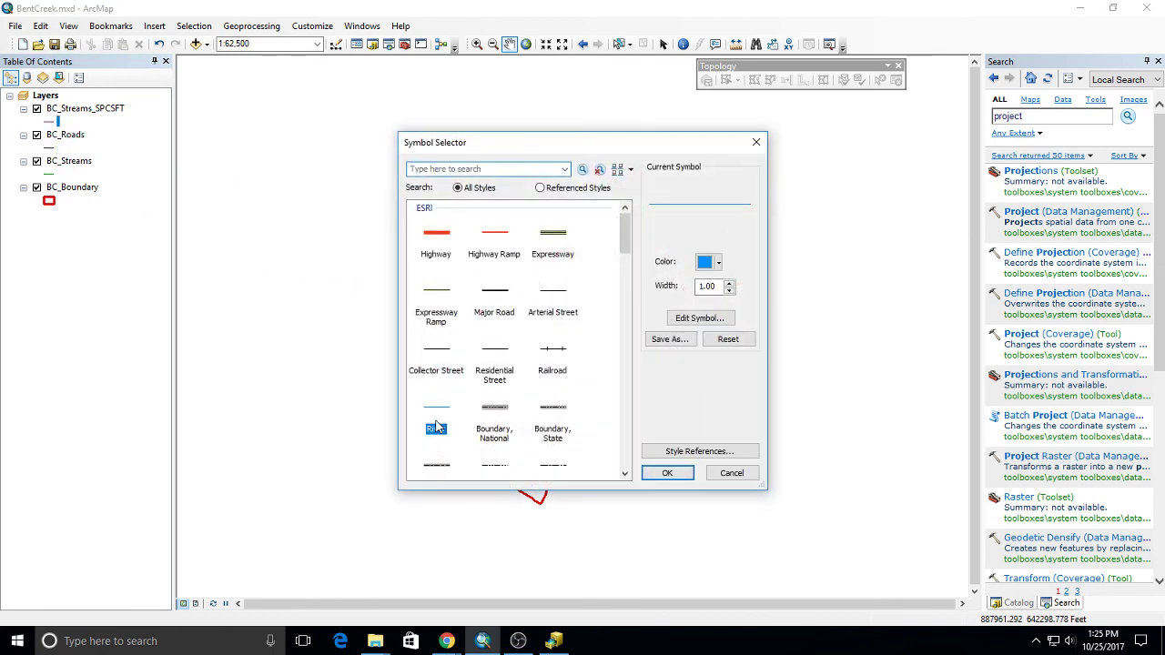
pyautogui.click(664, 473)
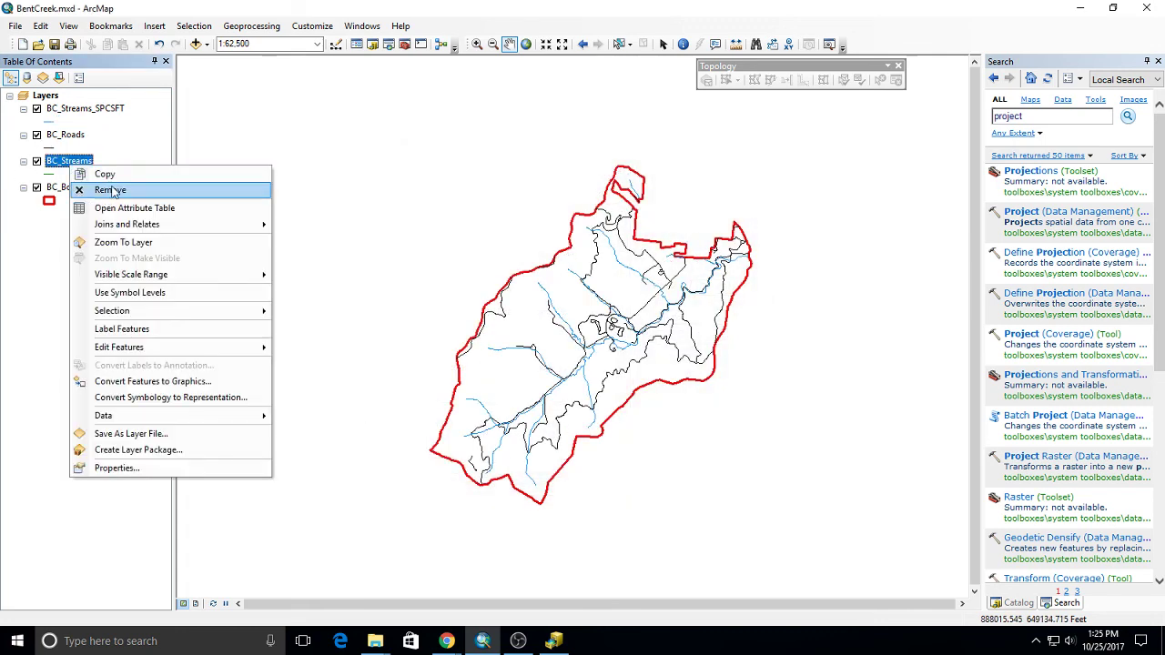
# Step: Remove the original BC_Streams layer and list the layers by source
pyautogui.click(109, 190)
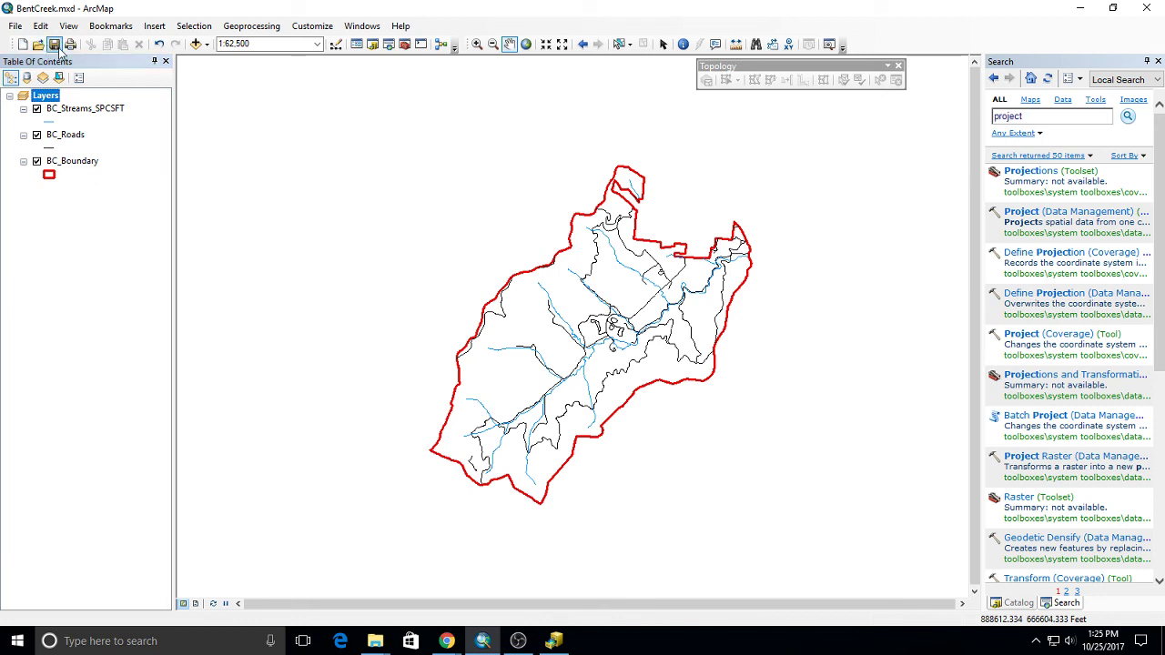
pyautogui.click(27, 78)
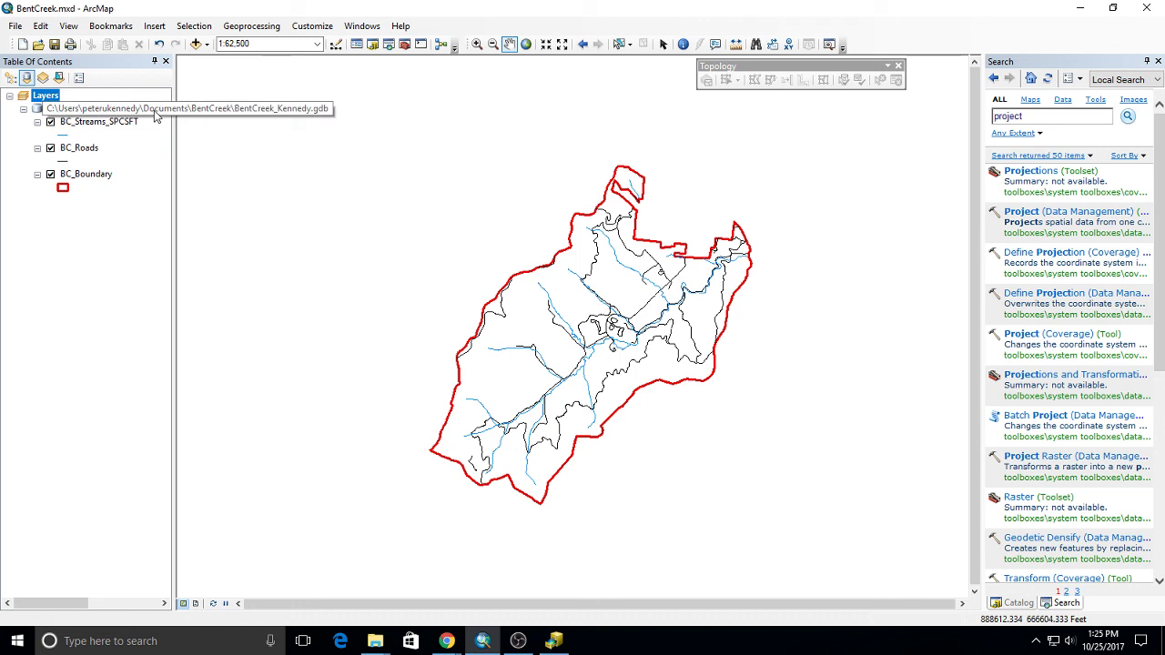
pyautogui.hotkey('alt', 'Tab')
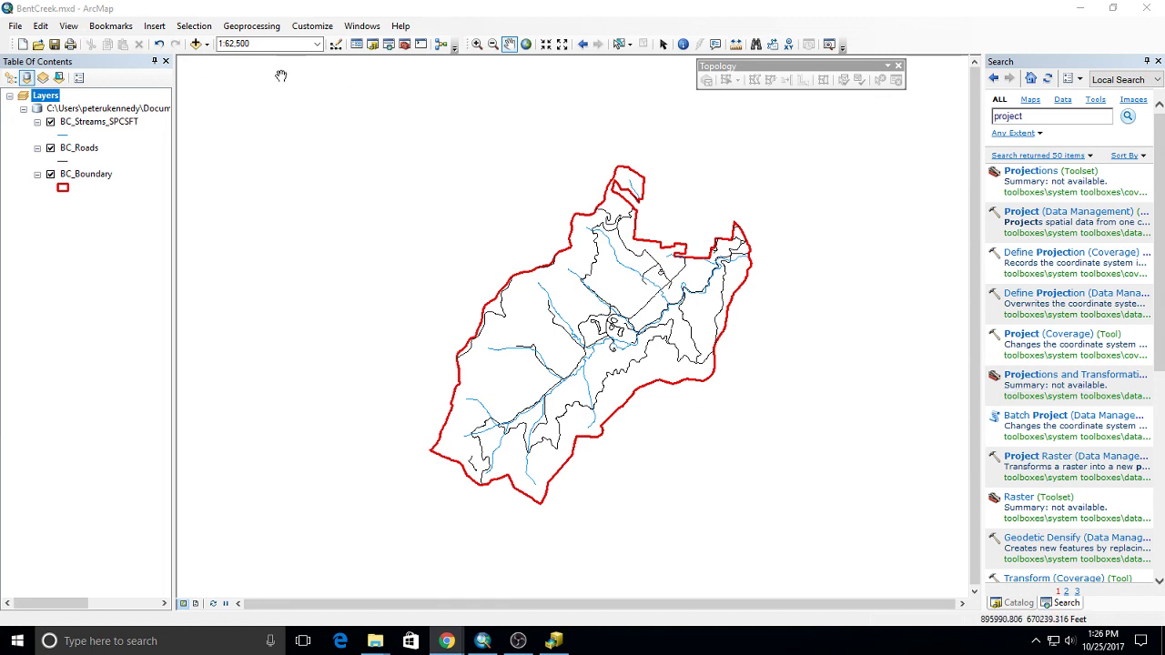
# Step: Add Buncombe_Hillshade.tif from the BentCreek ElevationData folder to the map
pyautogui.click(195, 43)
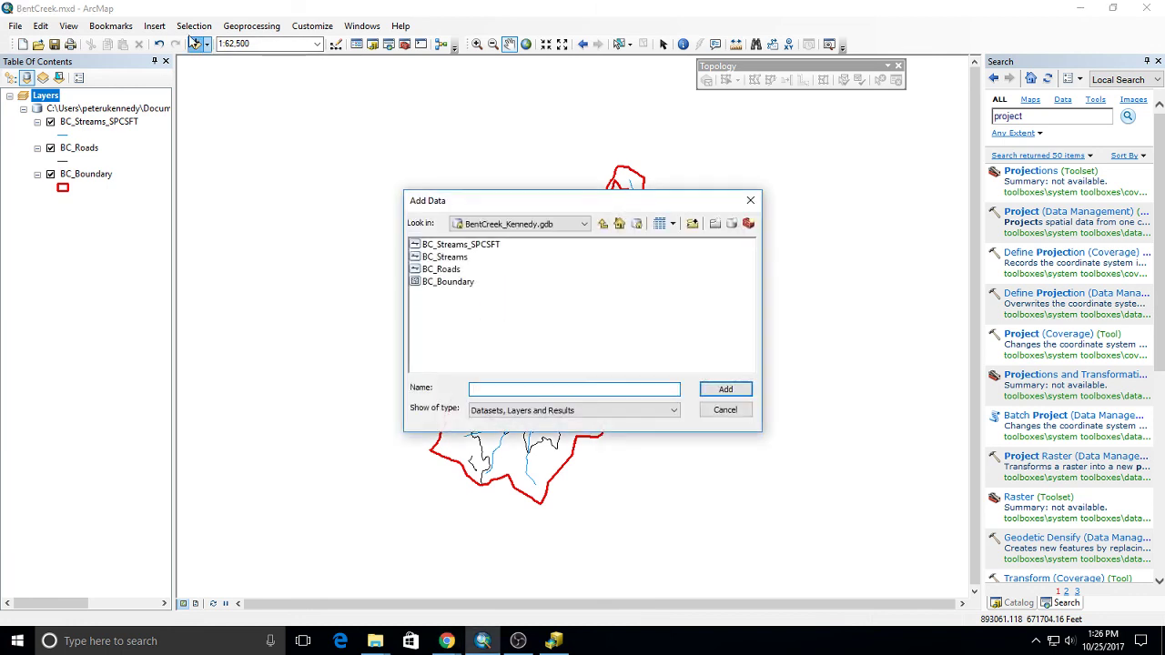
pyautogui.click(603, 223)
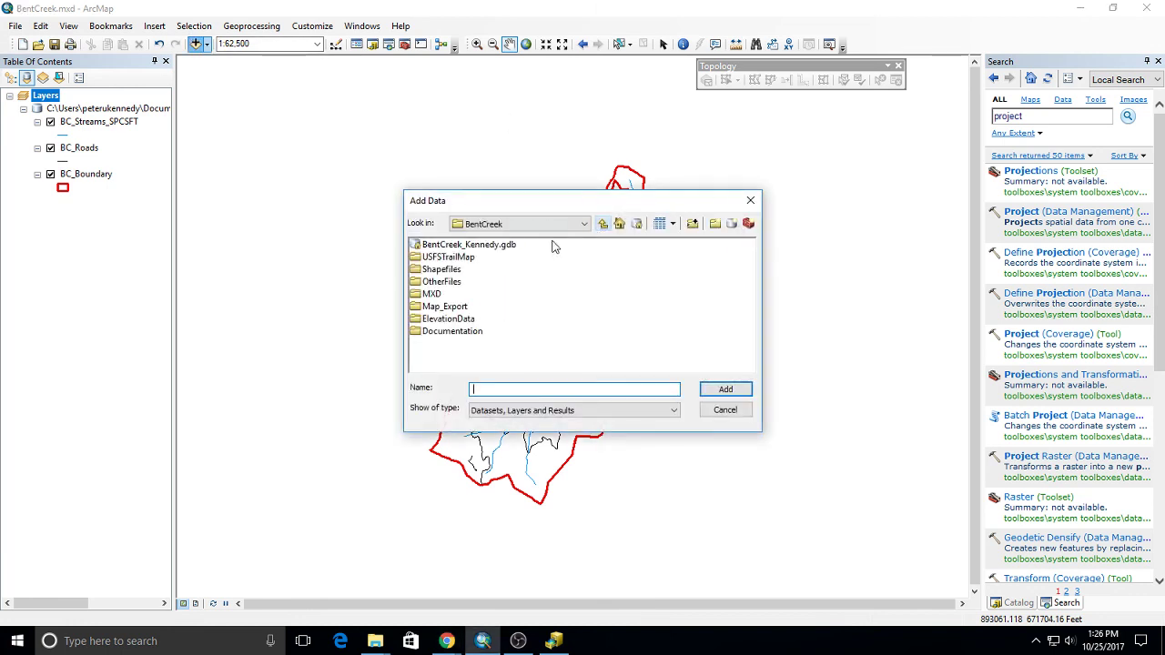
pyautogui.doubleClick(442, 320)
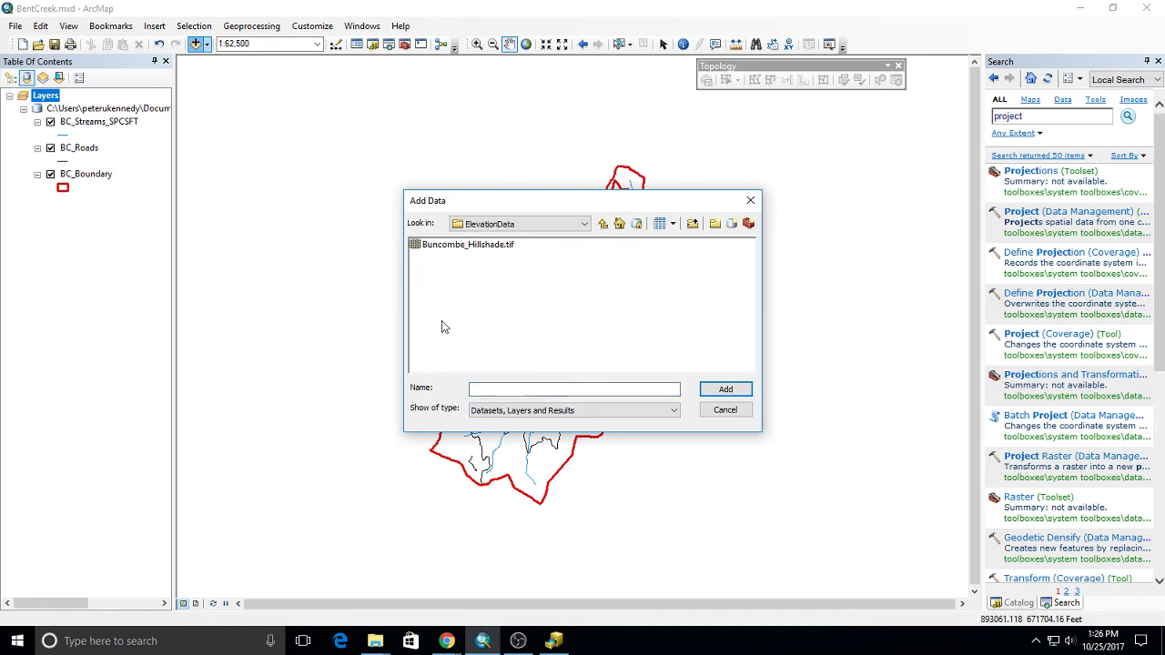
pyautogui.click(446, 253)
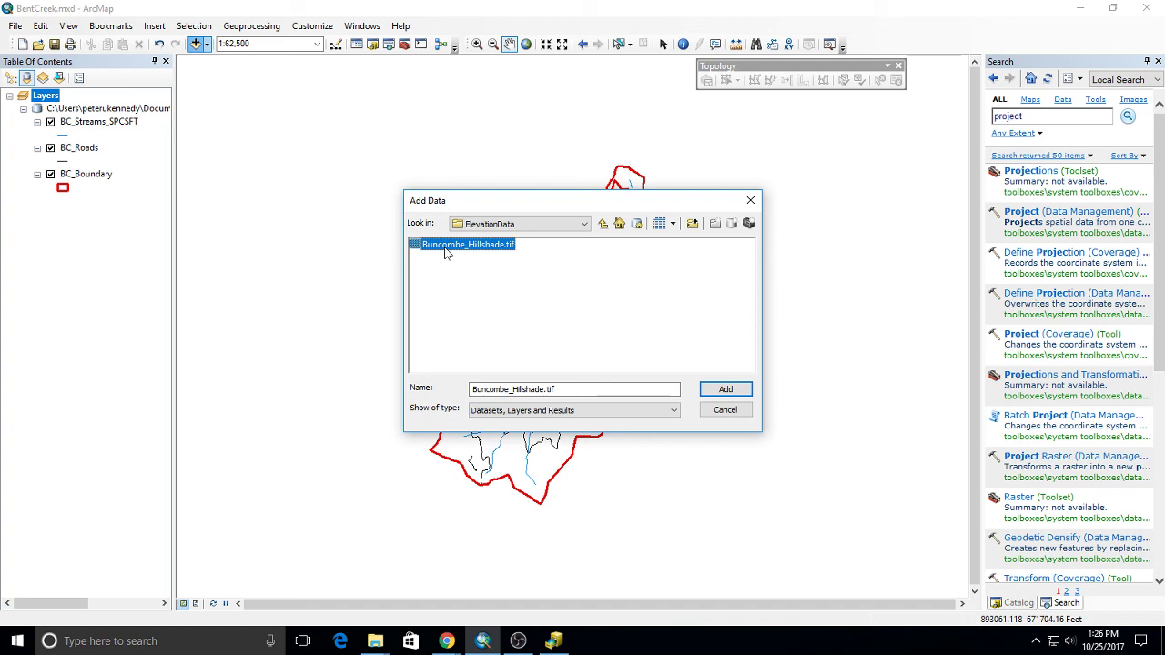
pyautogui.click(715, 390)
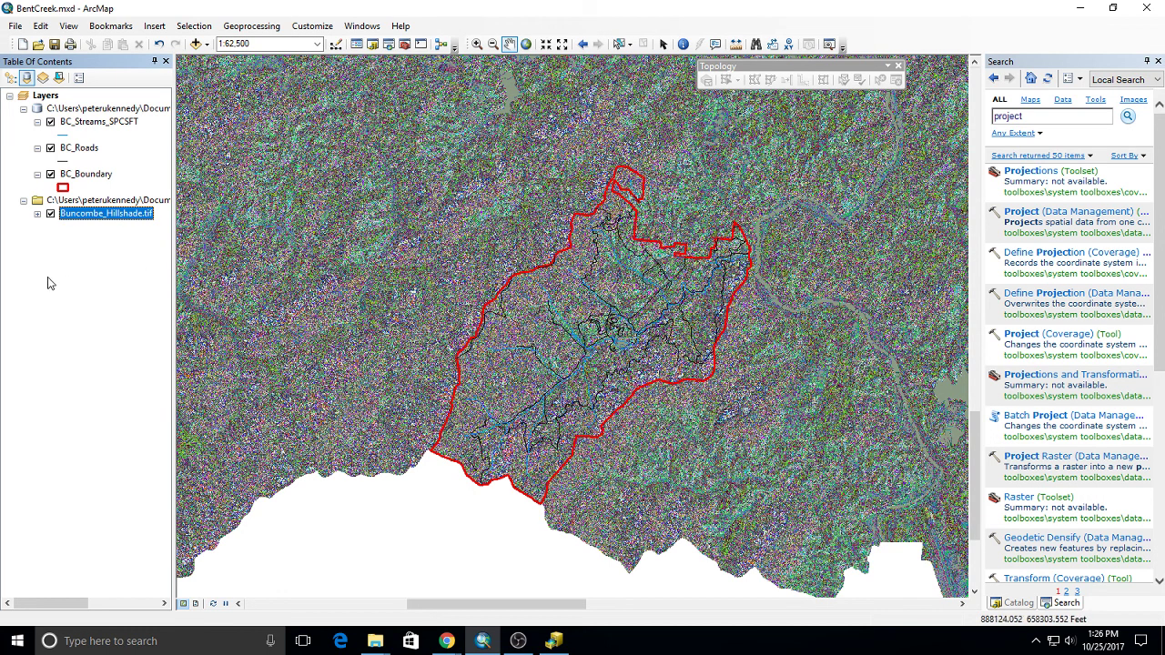
# Step: Render Buncombe_Hillshade.tif as Stretched with a black-to-white grayscale ramp
pyautogui.doubleClick(78, 218)
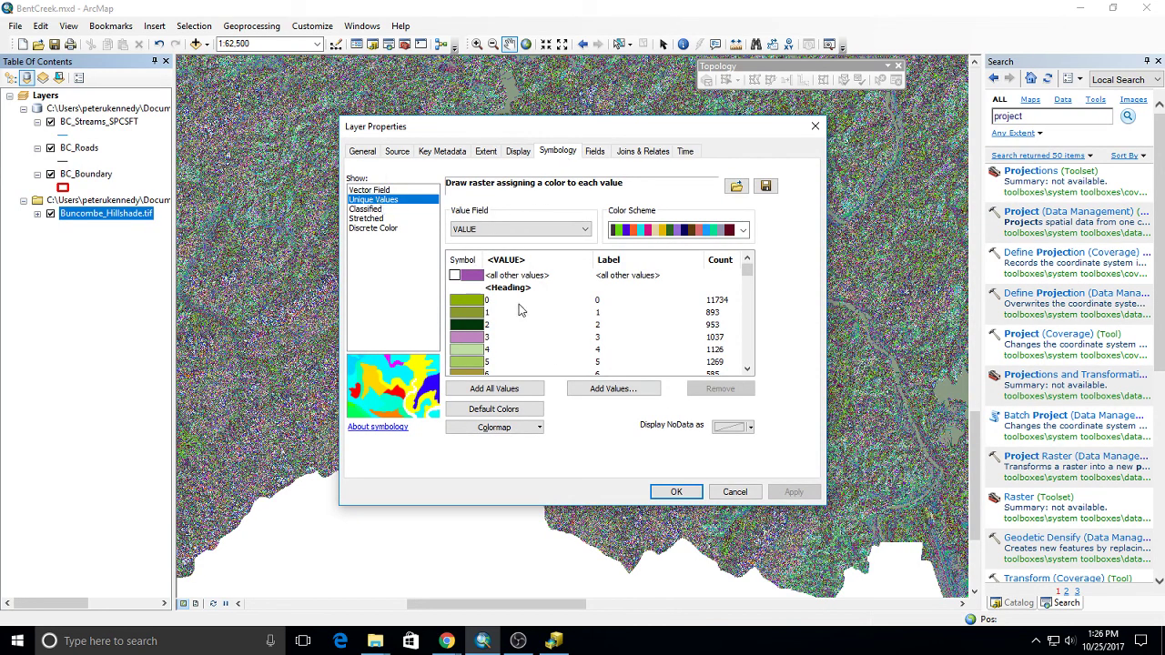
pyautogui.moveTo(746, 270)
pyautogui.mouseDown()
pyautogui.moveTo(757, 316)
pyautogui.moveTo(765, 270)
pyautogui.mouseUp()
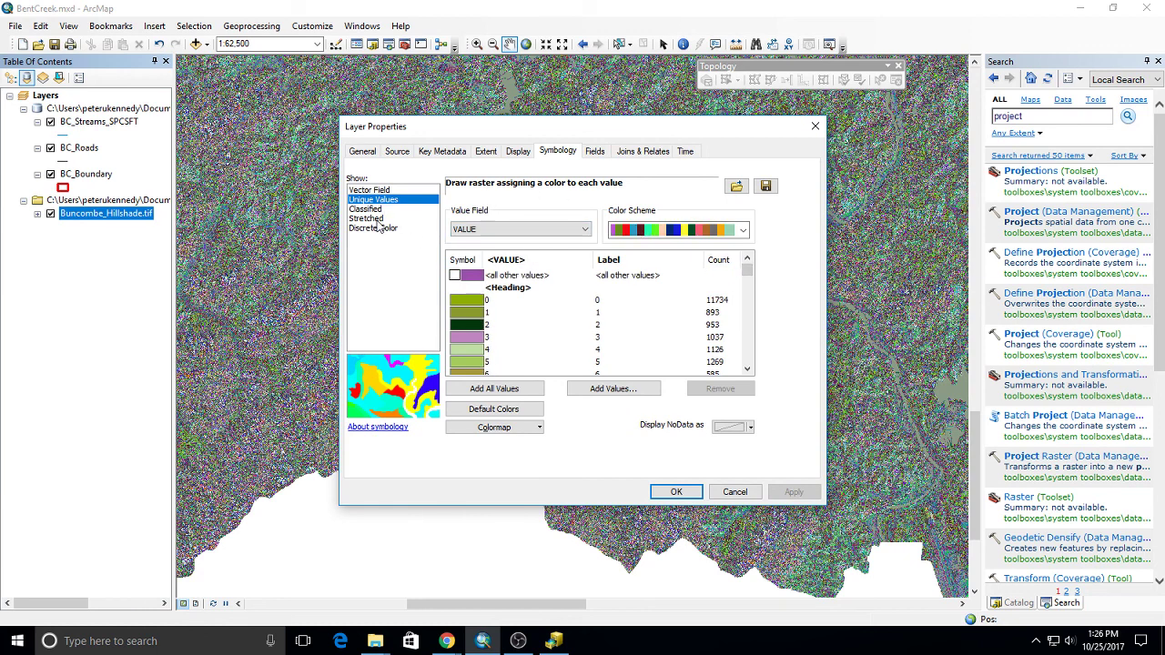
pyautogui.click(375, 221)
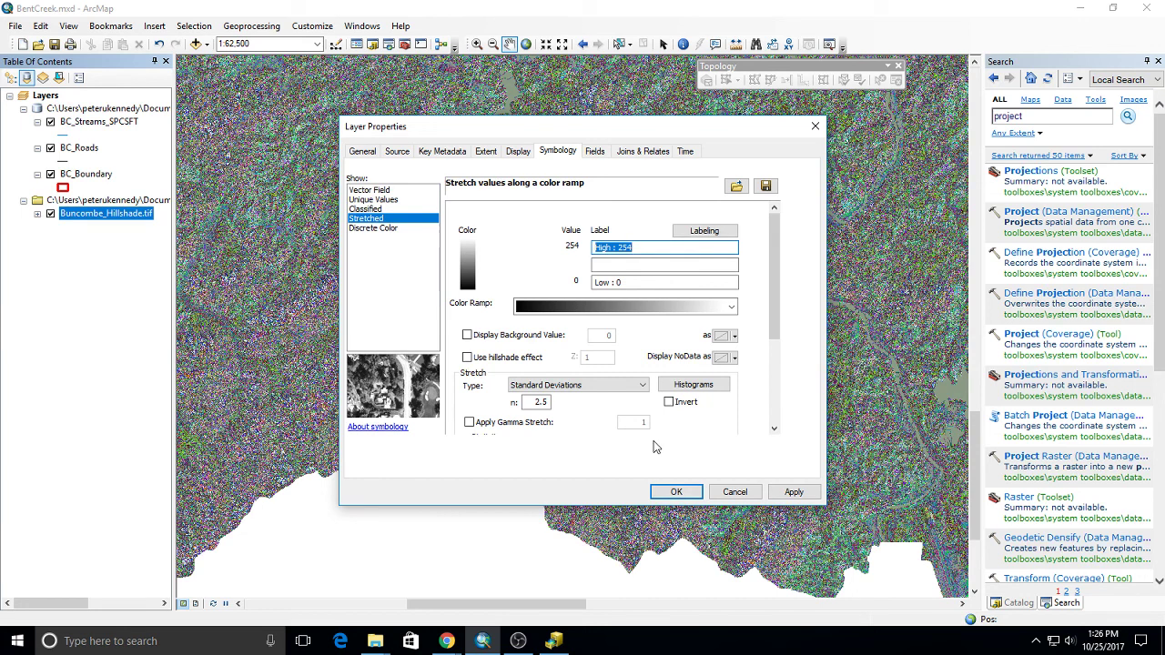
pyautogui.click(675, 493)
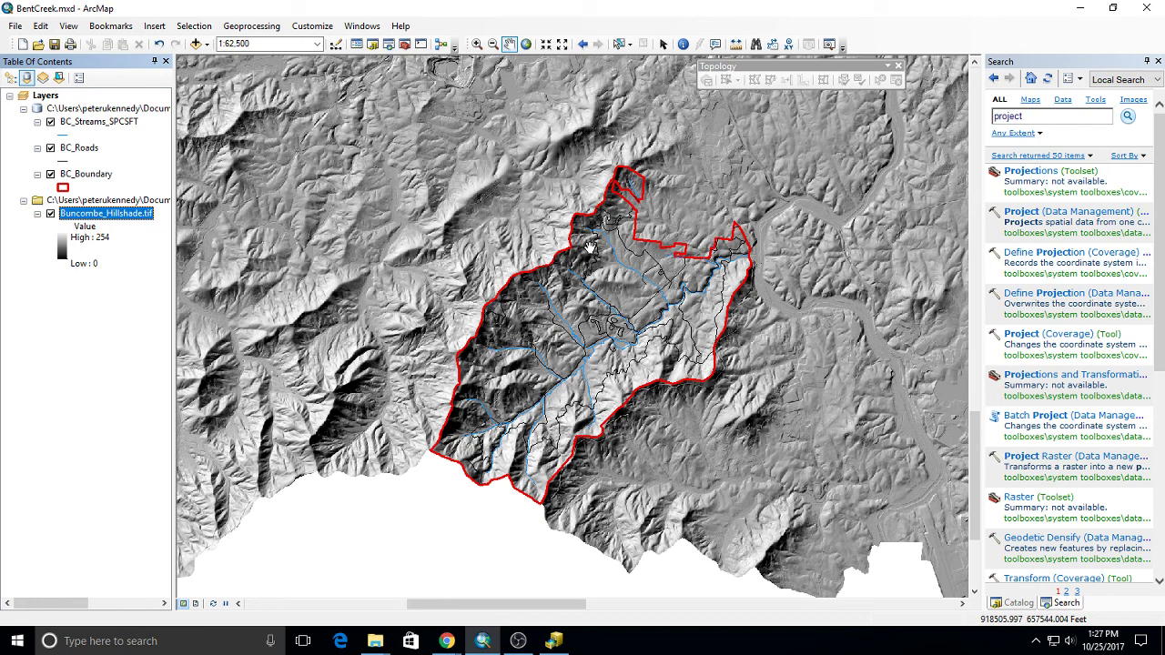
# Step: Open the ArcToolbox window from the Geoprocessing menu
pyautogui.click(244, 28)
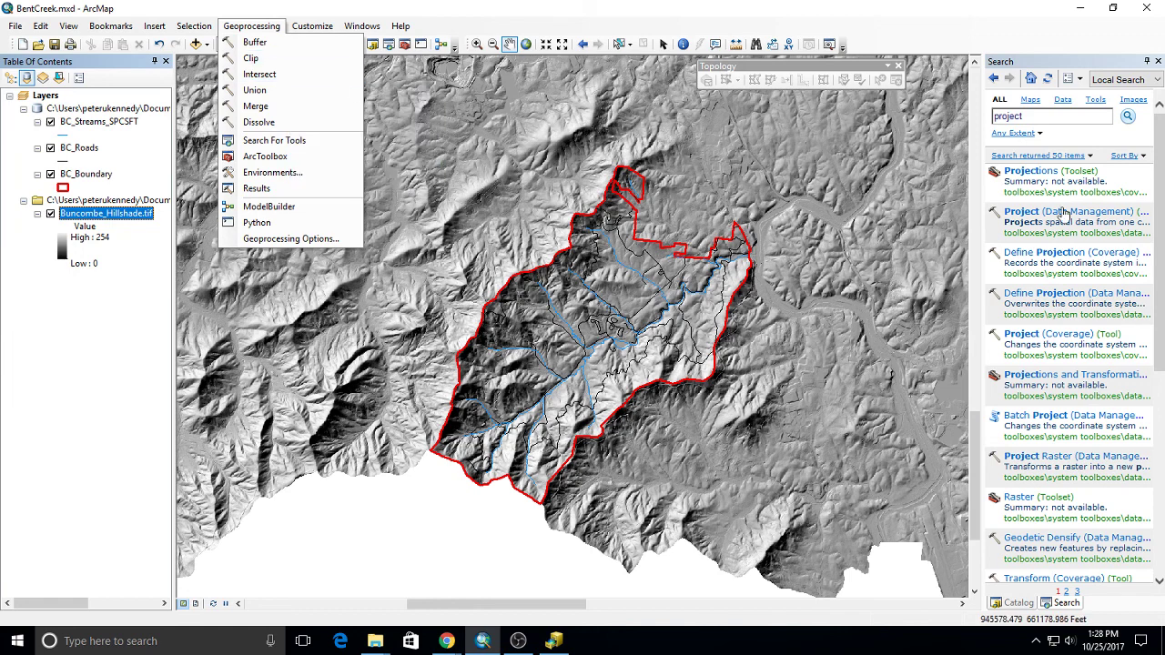
pyautogui.click(403, 46)
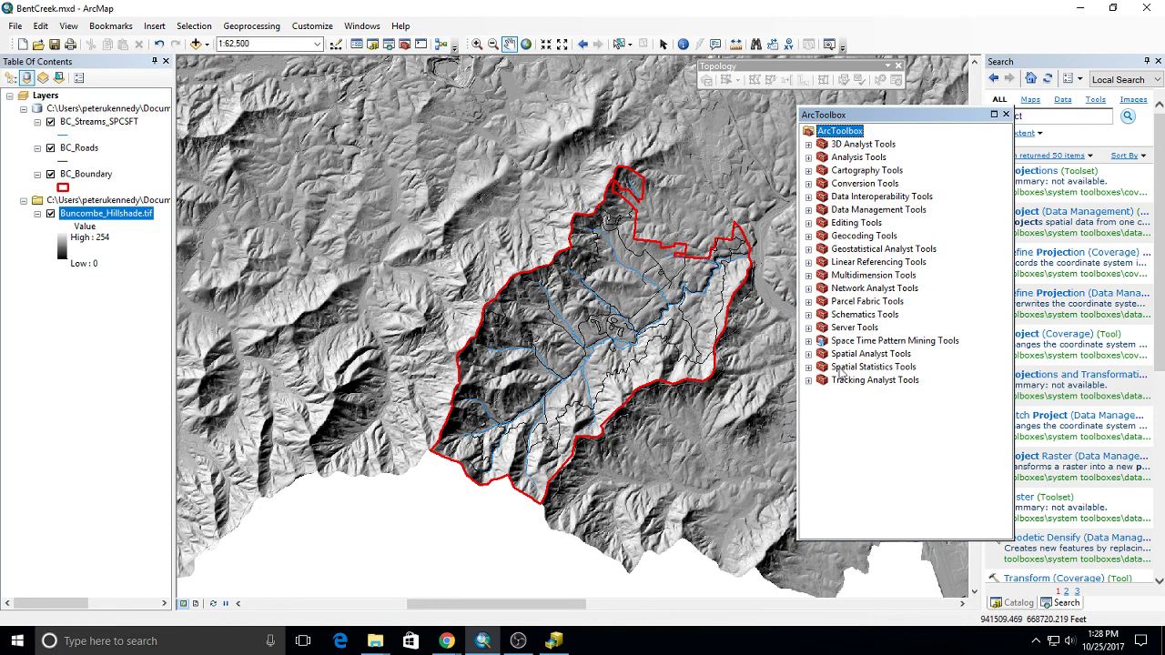
# Step: Launch Extract by Mask from Spatial Analyst Tools > Extraction
pyautogui.click(808, 354)
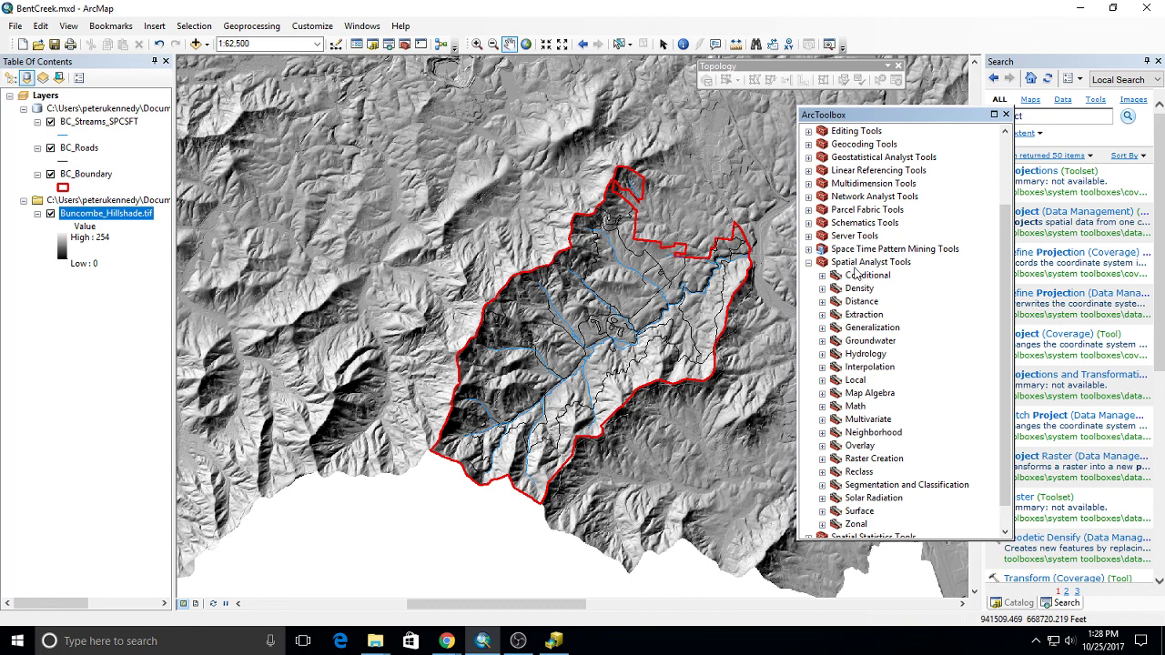
pyautogui.click(822, 314)
pyautogui.click(877, 355)
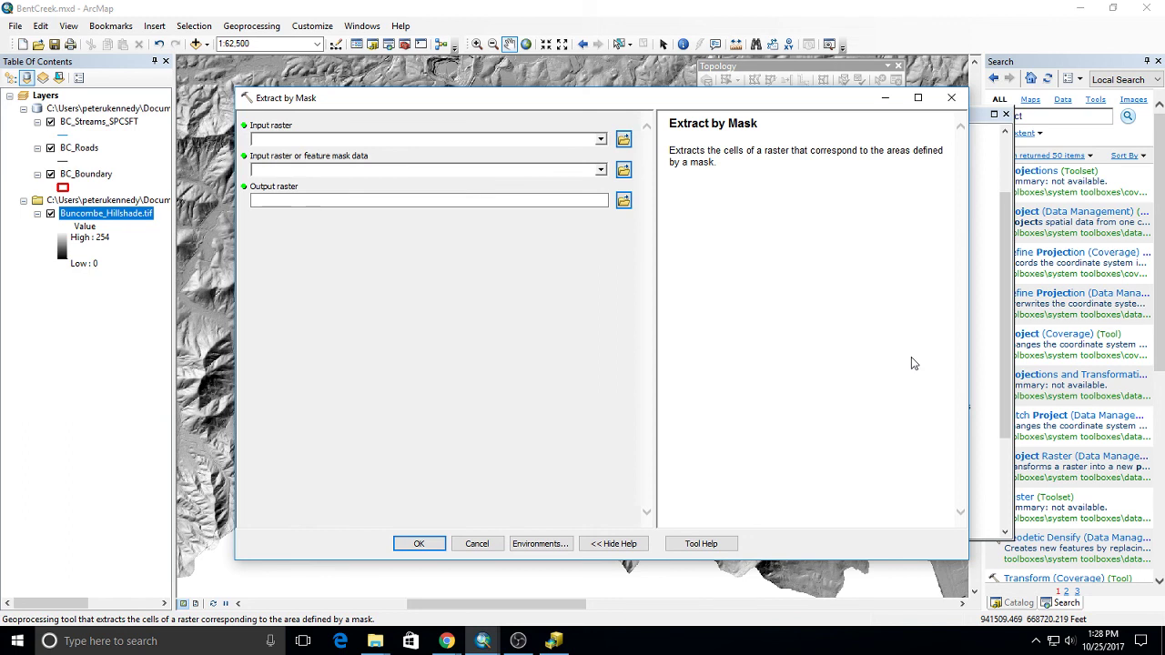
# Step: Extract Buncombe_Hillshade.tif by the BC_Boundary mask into an output named BC_Hillshade
pyautogui.moveTo(141, 215); pyautogui.dragTo(347, 139)
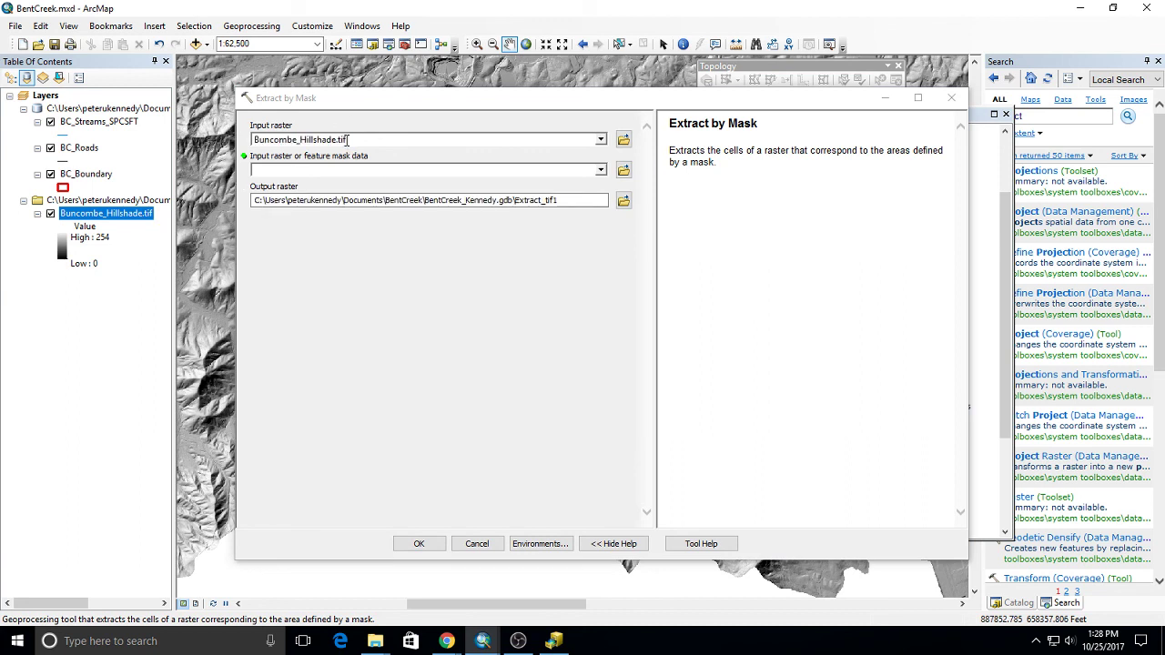
pyautogui.click(600, 175)
pyautogui.click(300, 222)
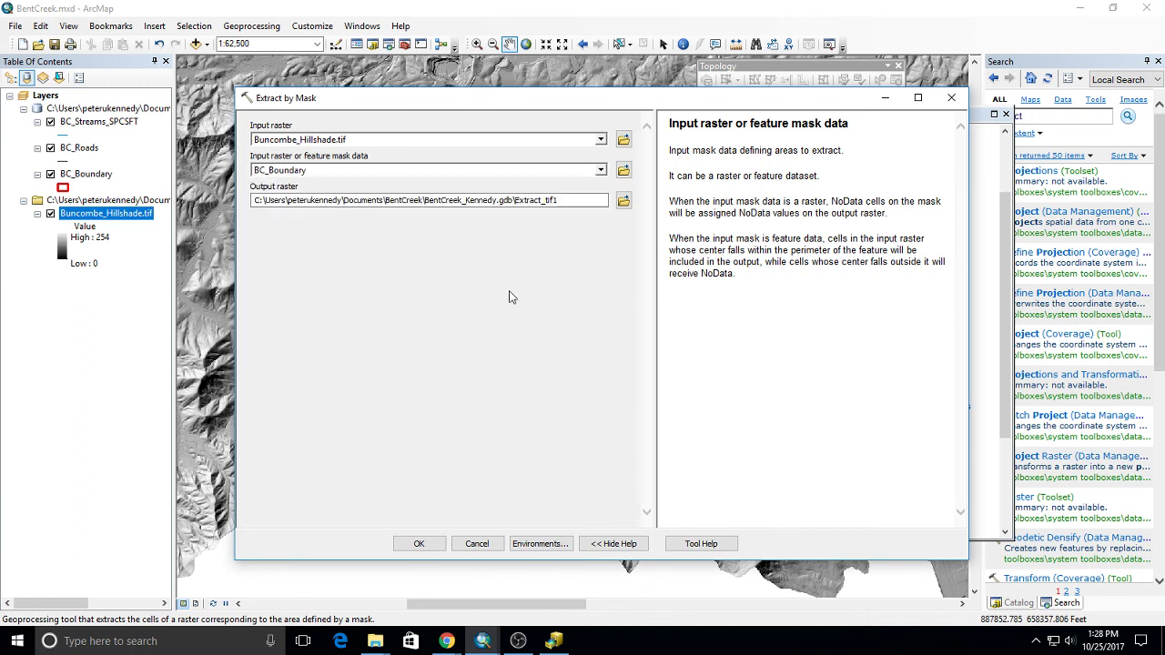
pyautogui.click(539, 198)
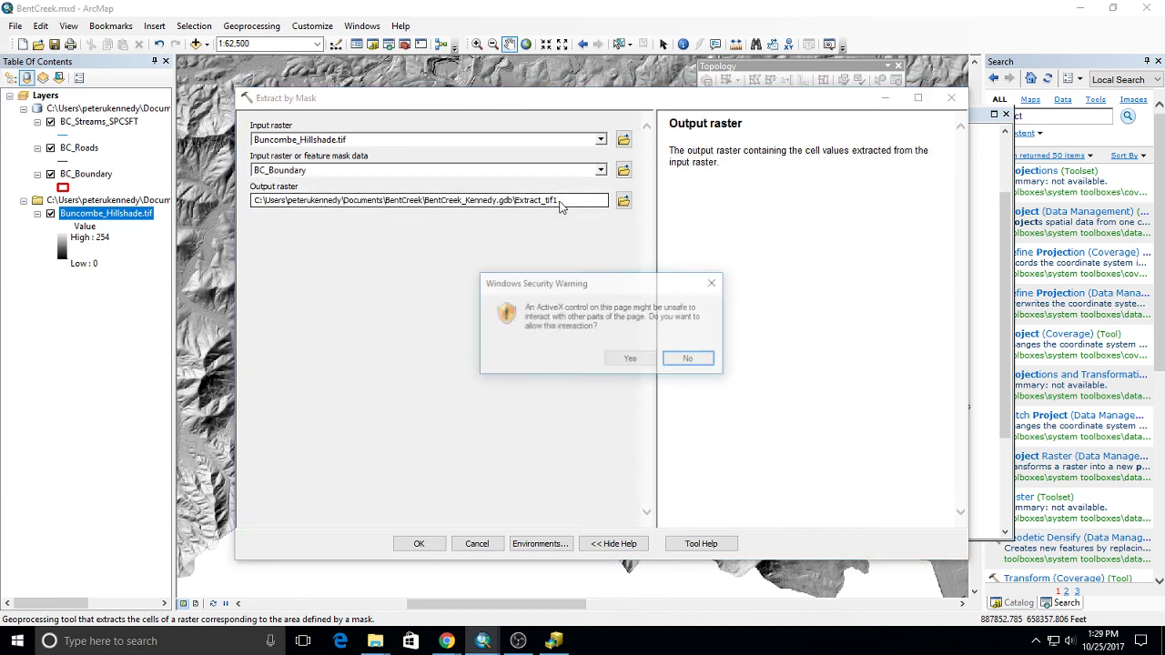
pyautogui.click(632, 360)
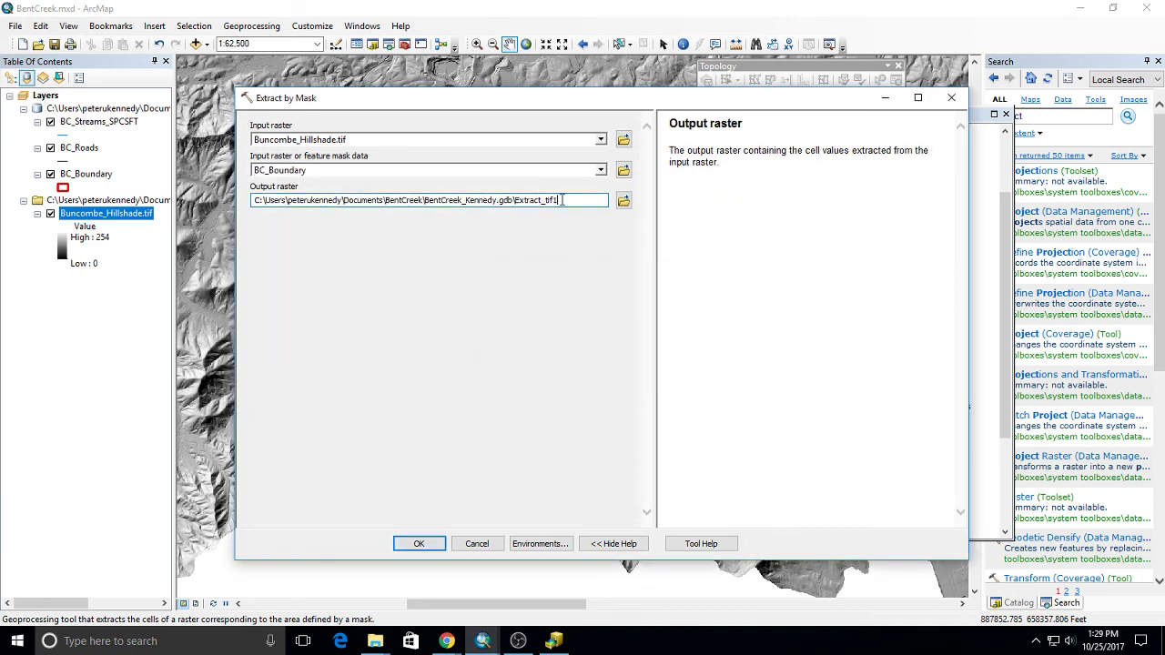
pyautogui.doubleClick(557, 199)
pyautogui.write('BC_Hillshade')
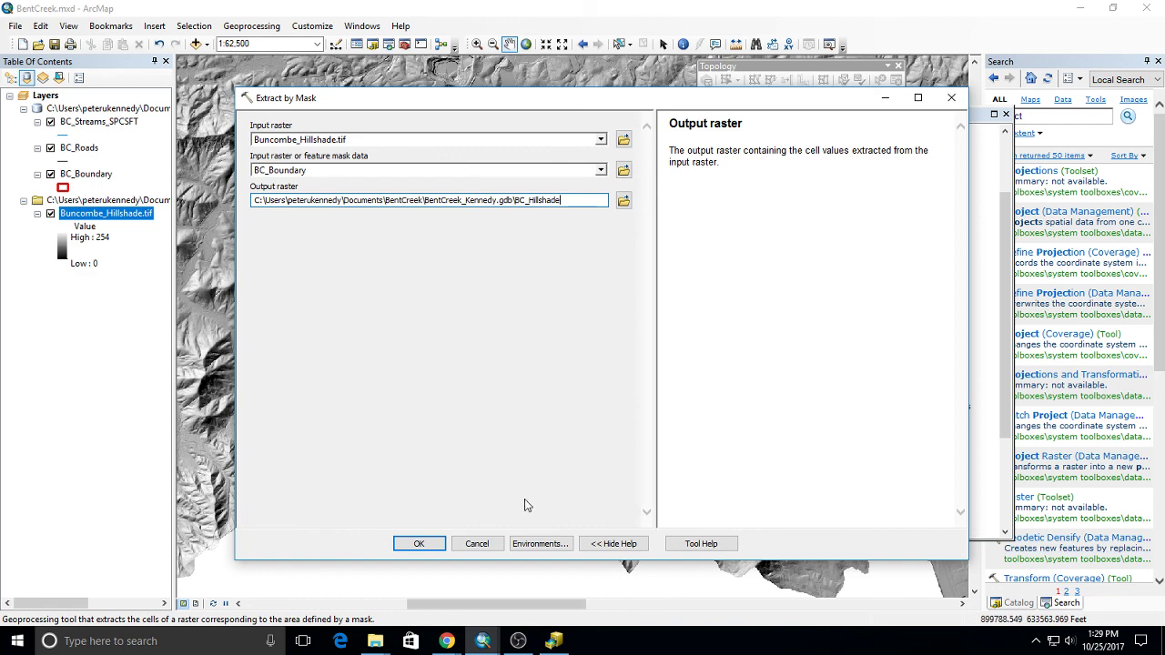
pyautogui.click(417, 543)
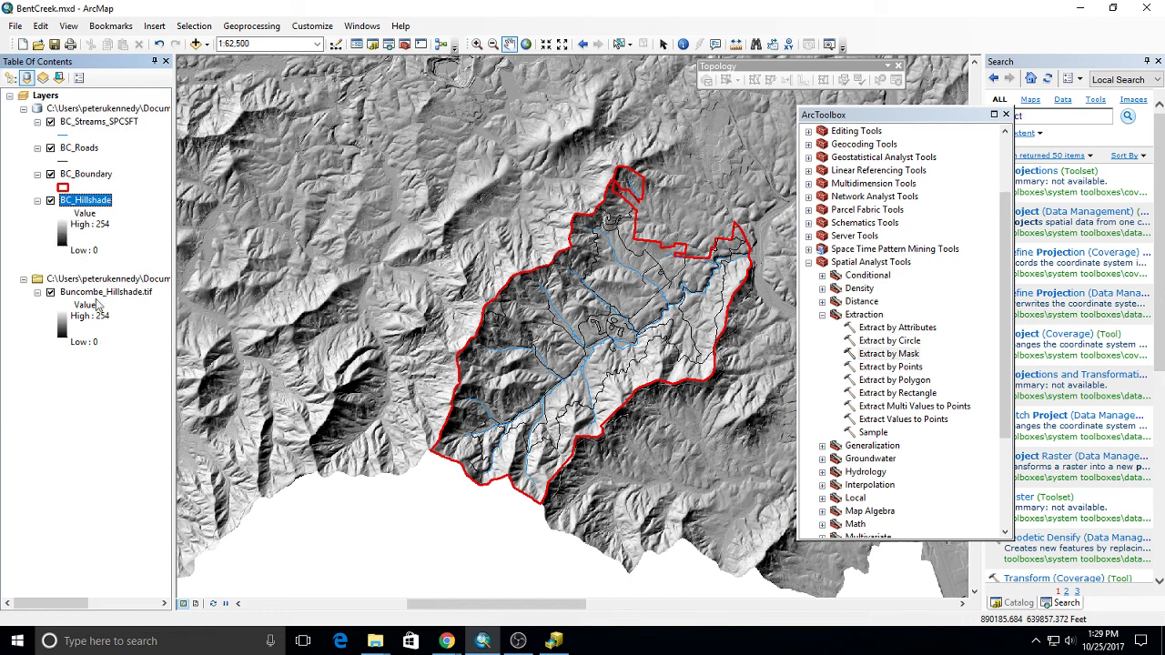
# Step: Remove the Buncombe_Hillshade.tif layer and list layers by drawing order, recentring the watershed
pyautogui.click(50, 292)
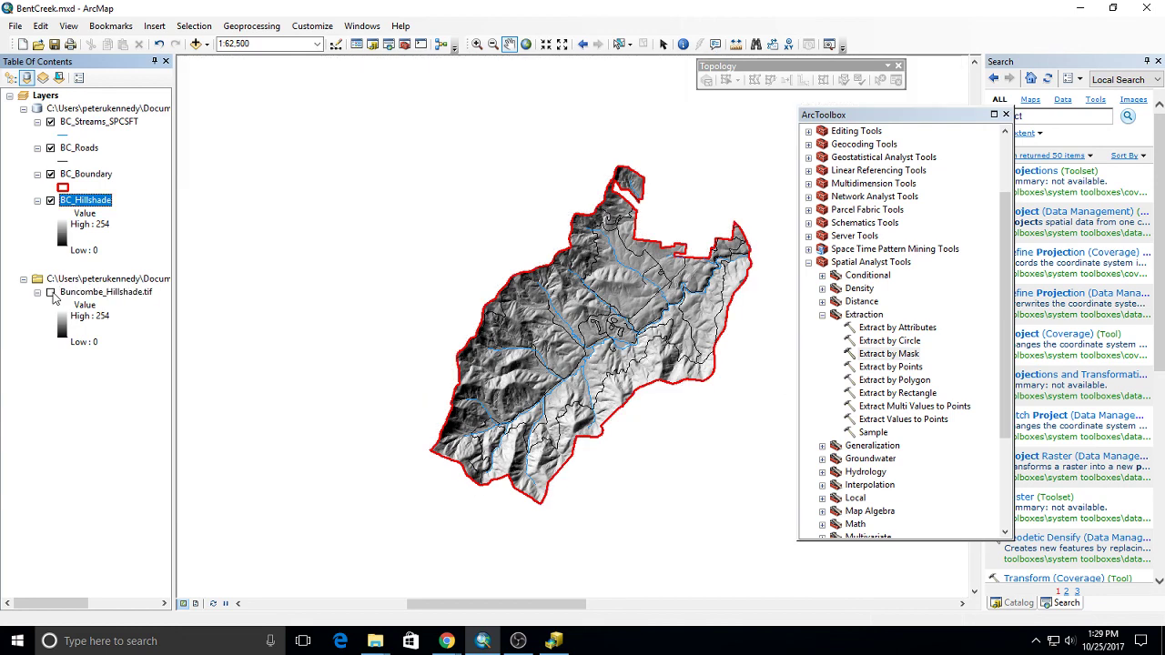
pyautogui.click(50, 292)
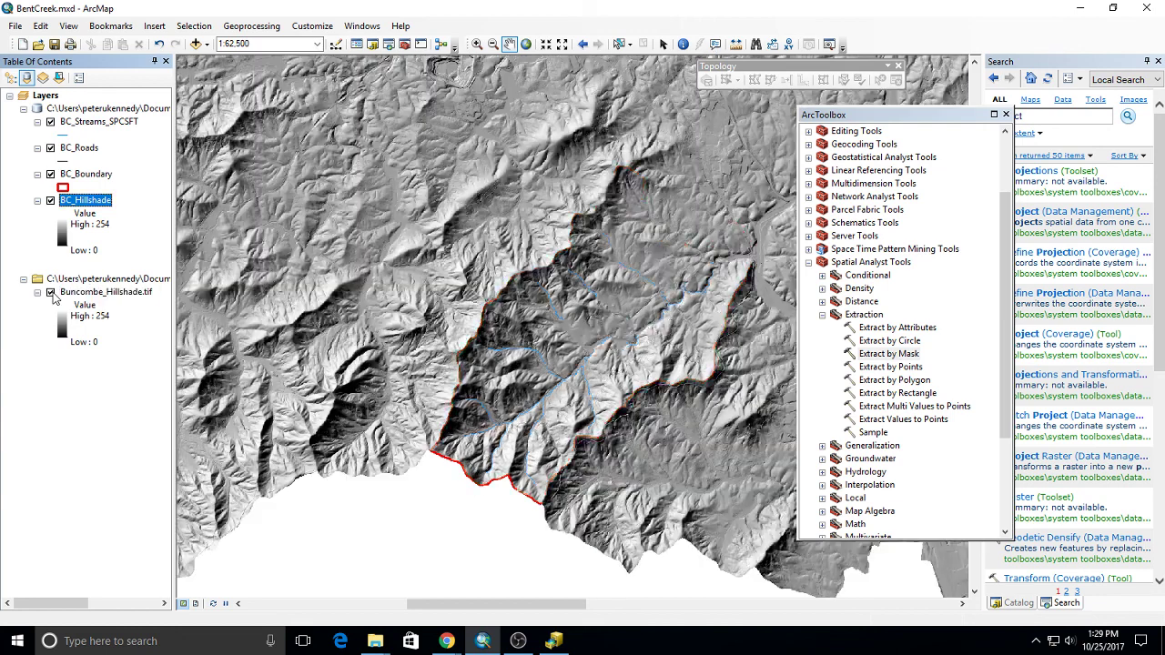
pyautogui.click(51, 292)
pyautogui.rightClick(78, 293)
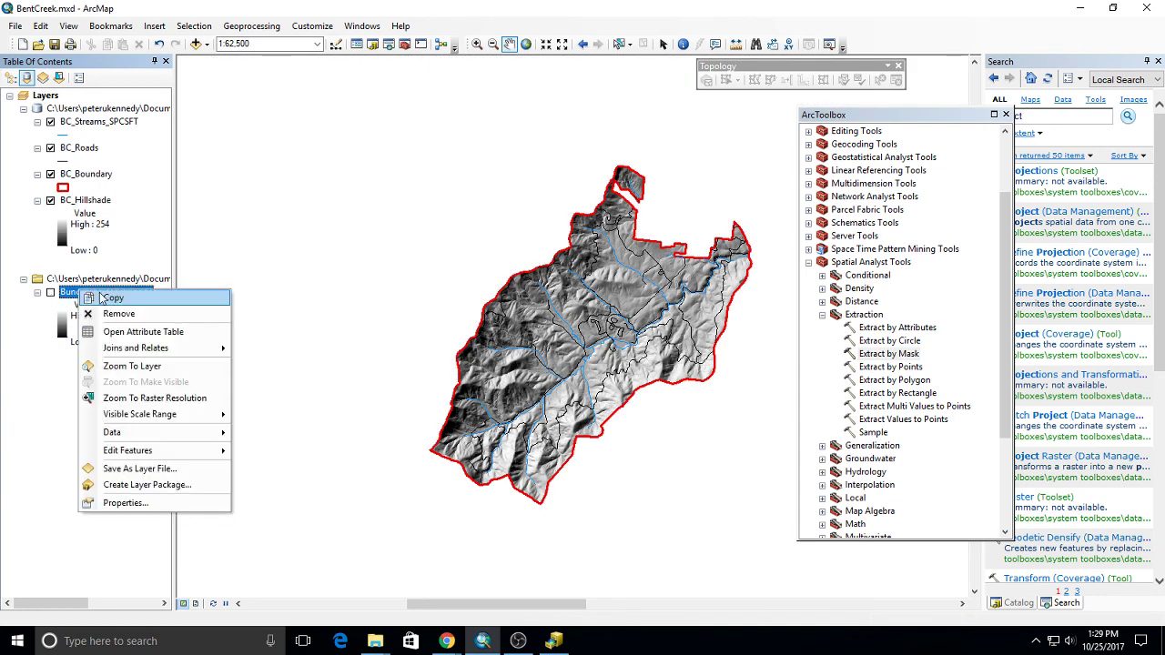
pyautogui.click(116, 315)
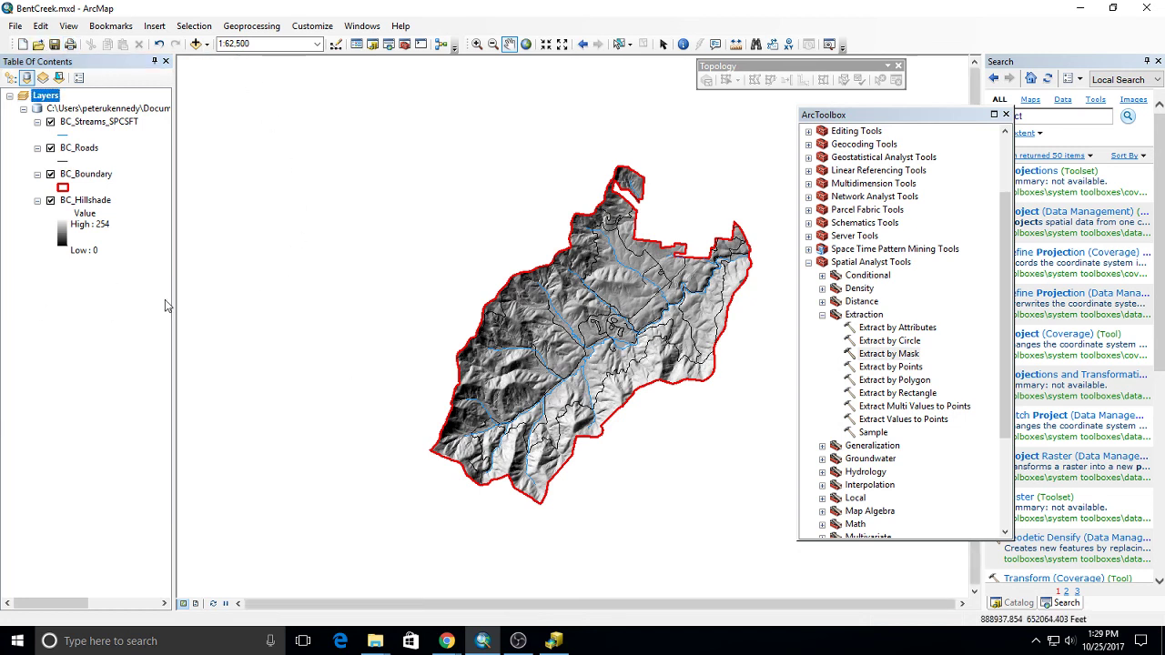
pyautogui.click(10, 77)
pyautogui.moveTo(657, 308); pyautogui.dragTo(614, 311)
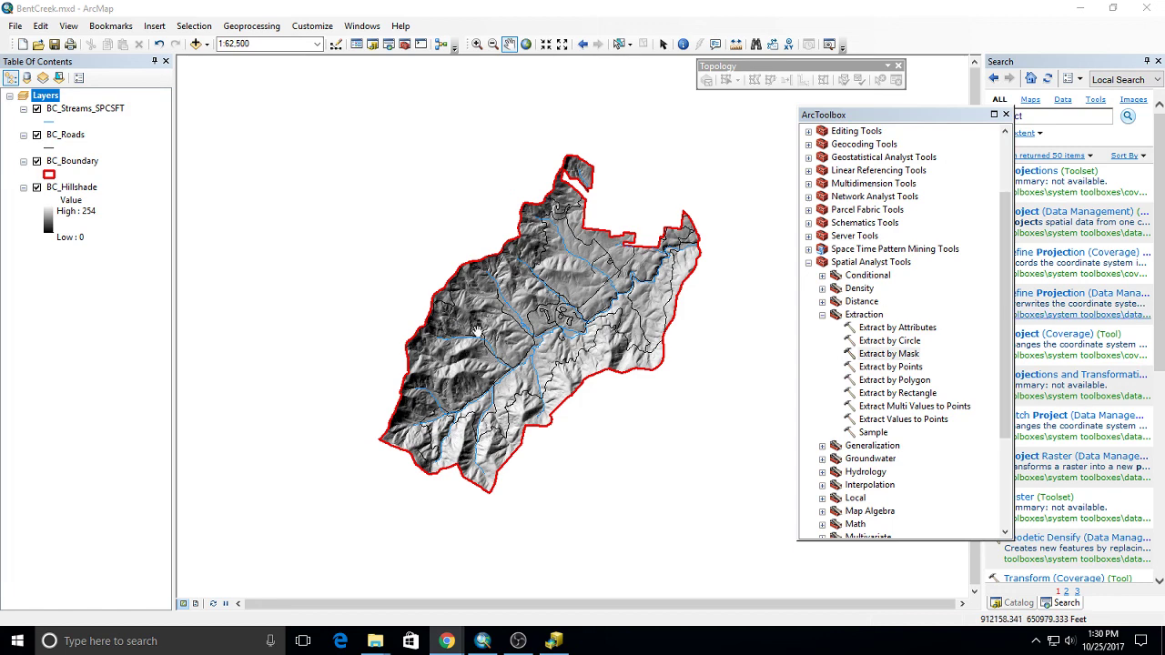
# Step: Add BC_Openings.txt from the BentCreek\OtherFiles folder to the map
pyautogui.click(194, 43)
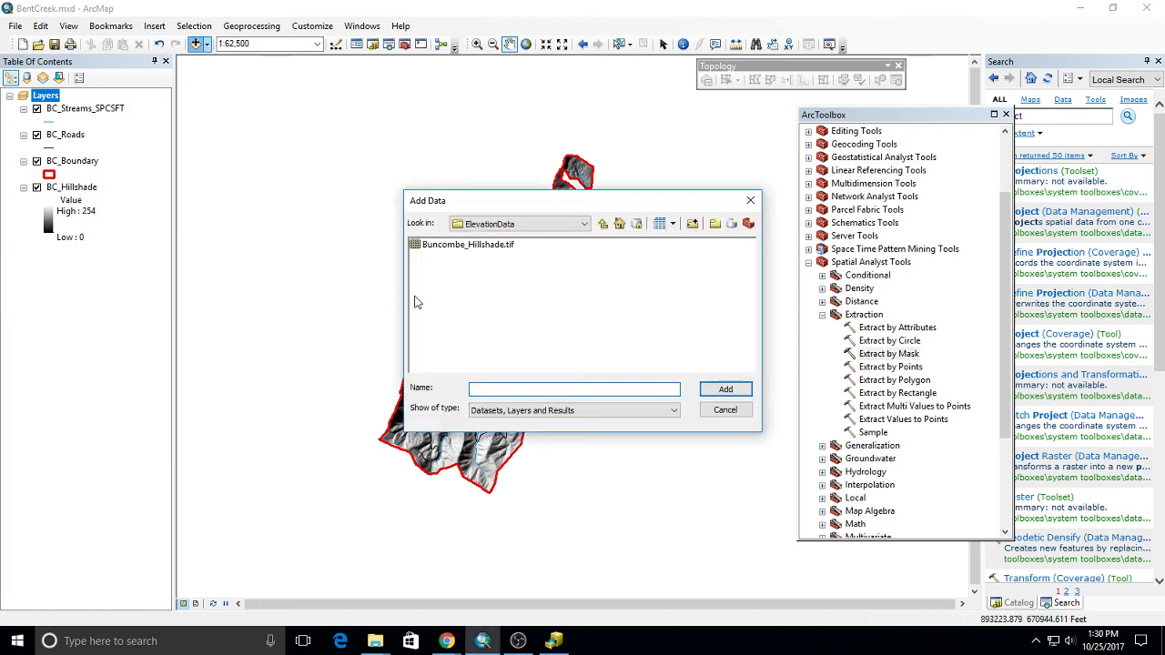
pyautogui.click(602, 224)
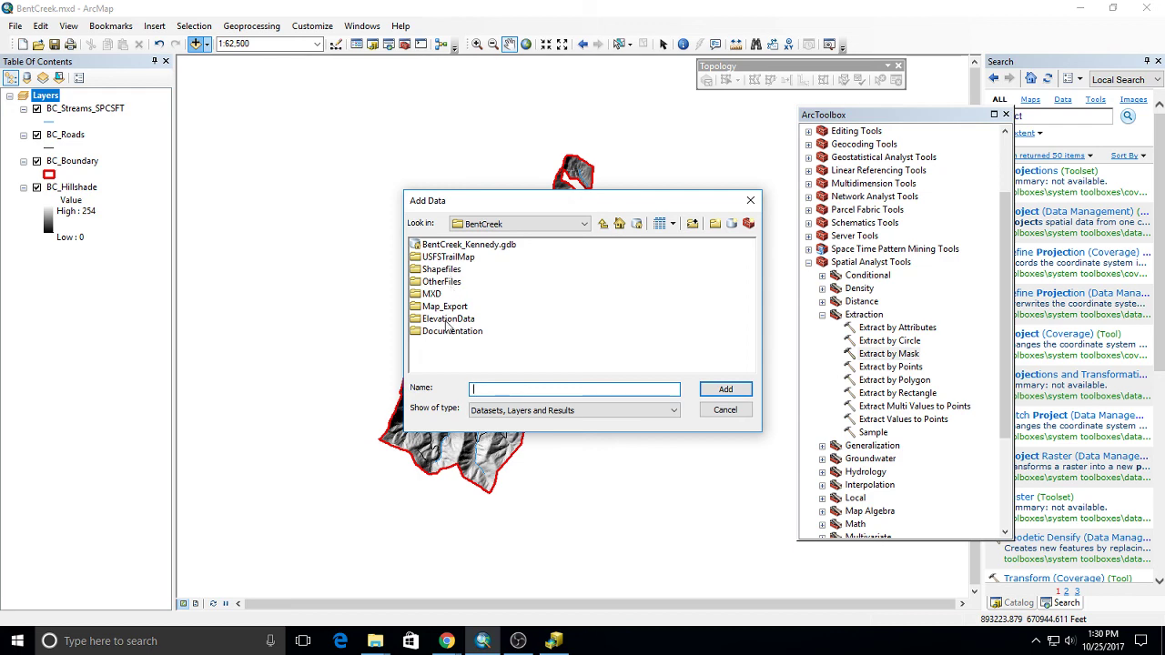
pyautogui.click(442, 284)
pyautogui.doubleClick(443, 284)
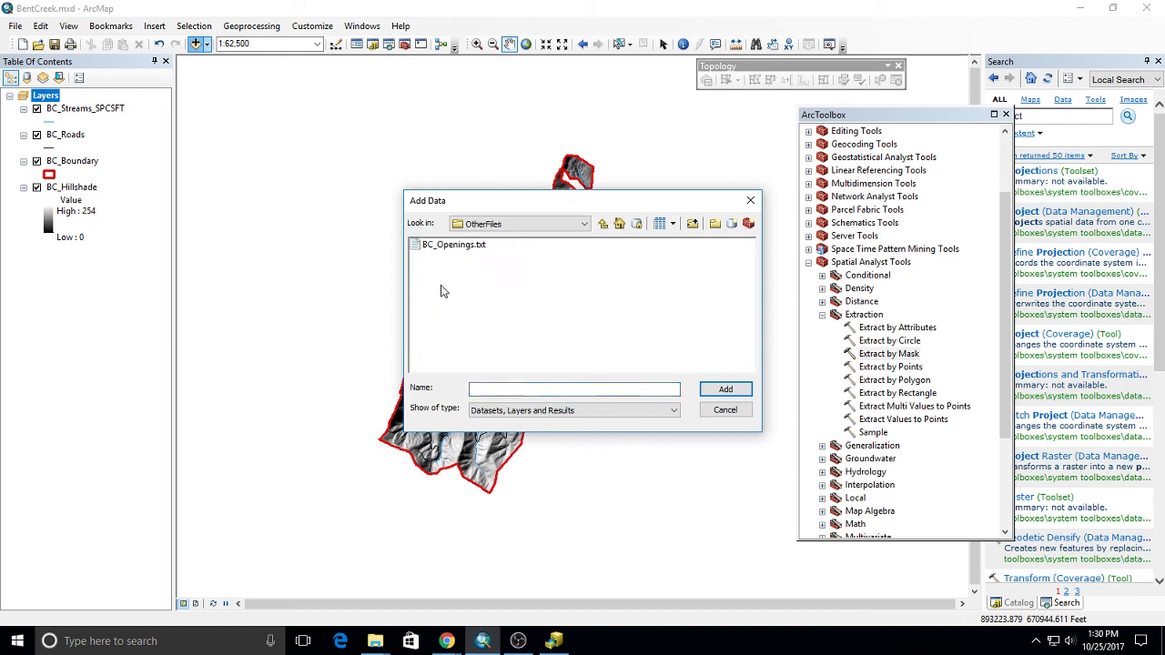
pyautogui.doubleClick(450, 244)
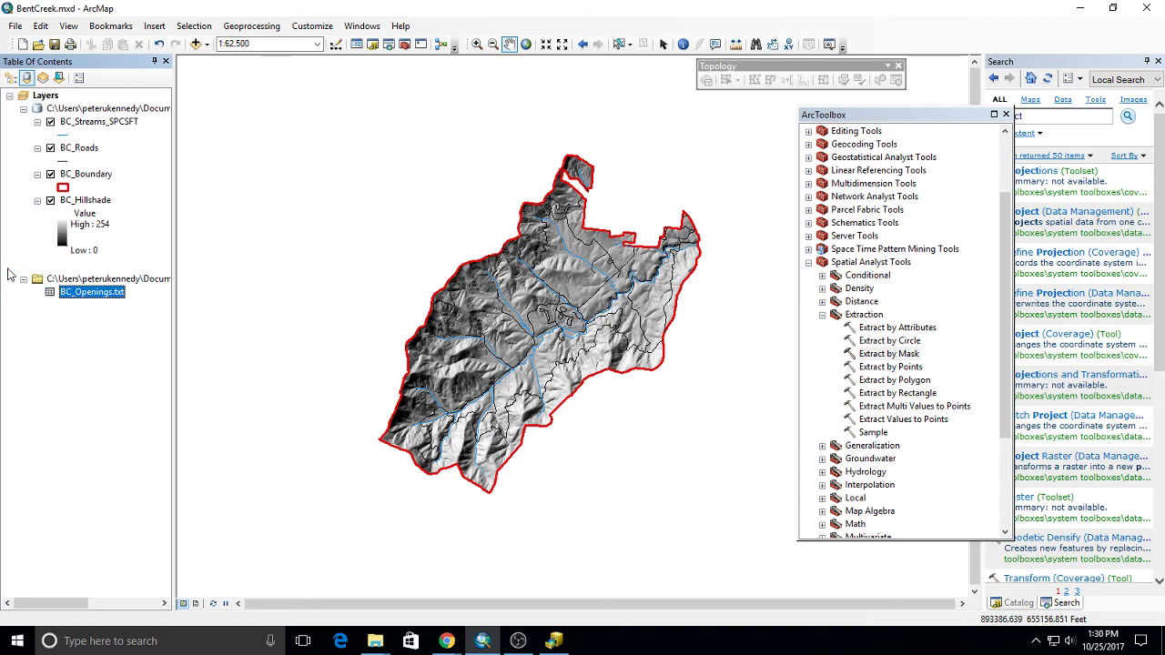
# Step: Open the BC_Openings.txt table to check its nine X/Y records, then close it
pyautogui.rightClick(88, 292)
pyautogui.click(139, 300)
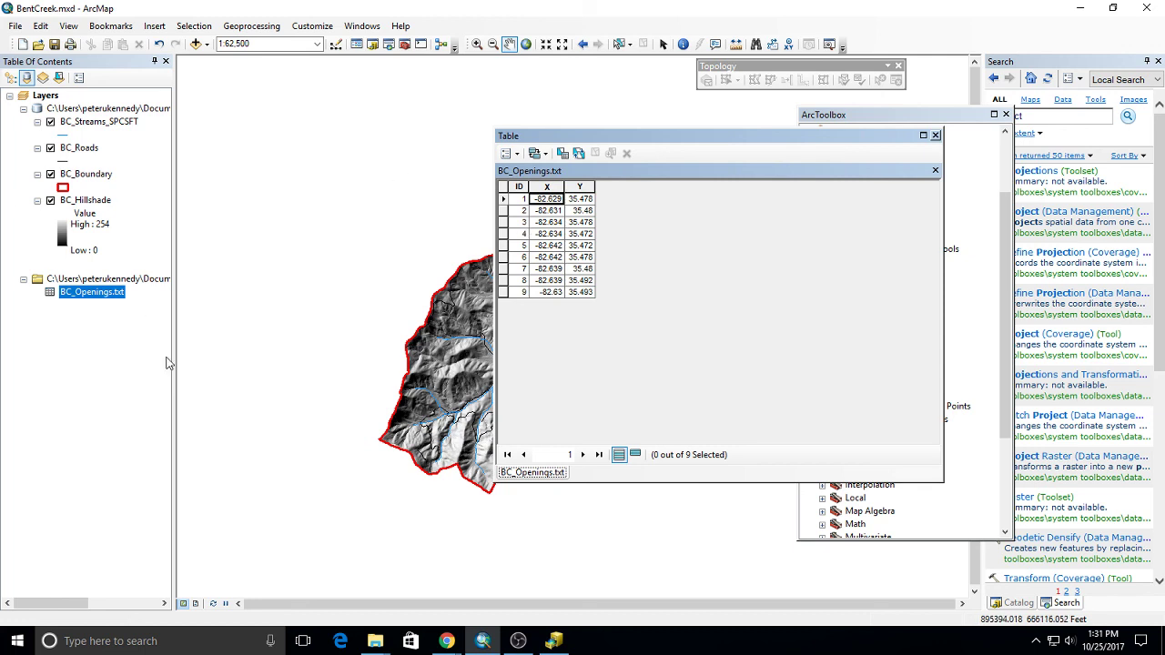
pyautogui.click(934, 136)
pyautogui.rightClick(92, 295)
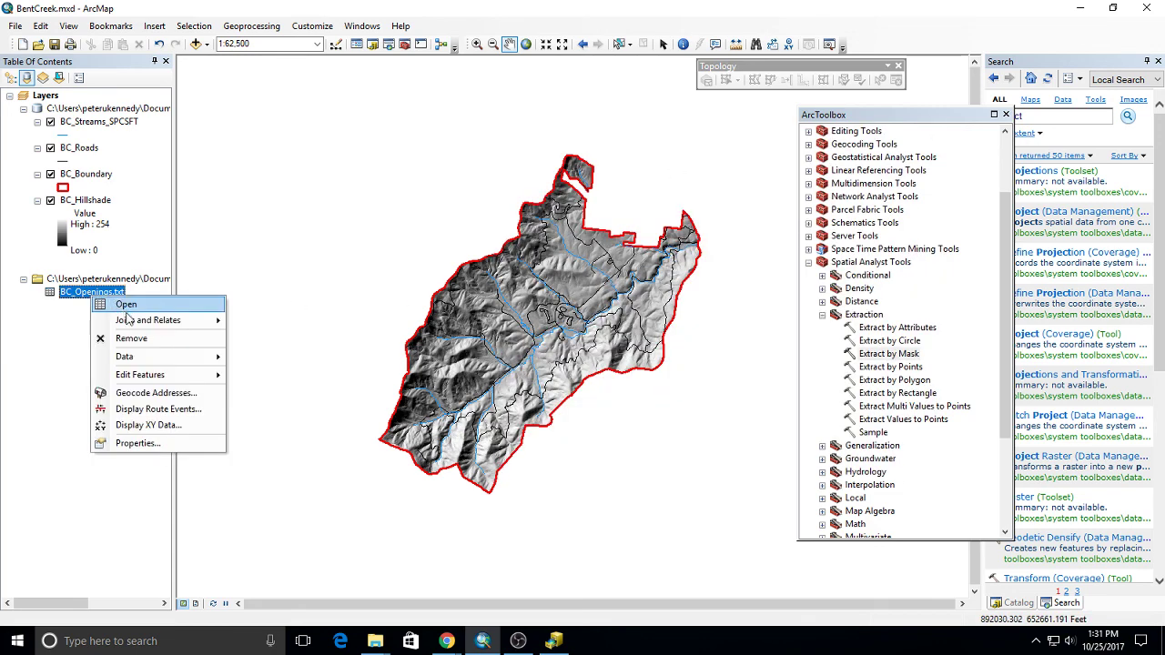
# Step: Start Display XY Data for BC_Openings.txt with the X and Y fields and edit its coordinate system
pyautogui.click(157, 425)
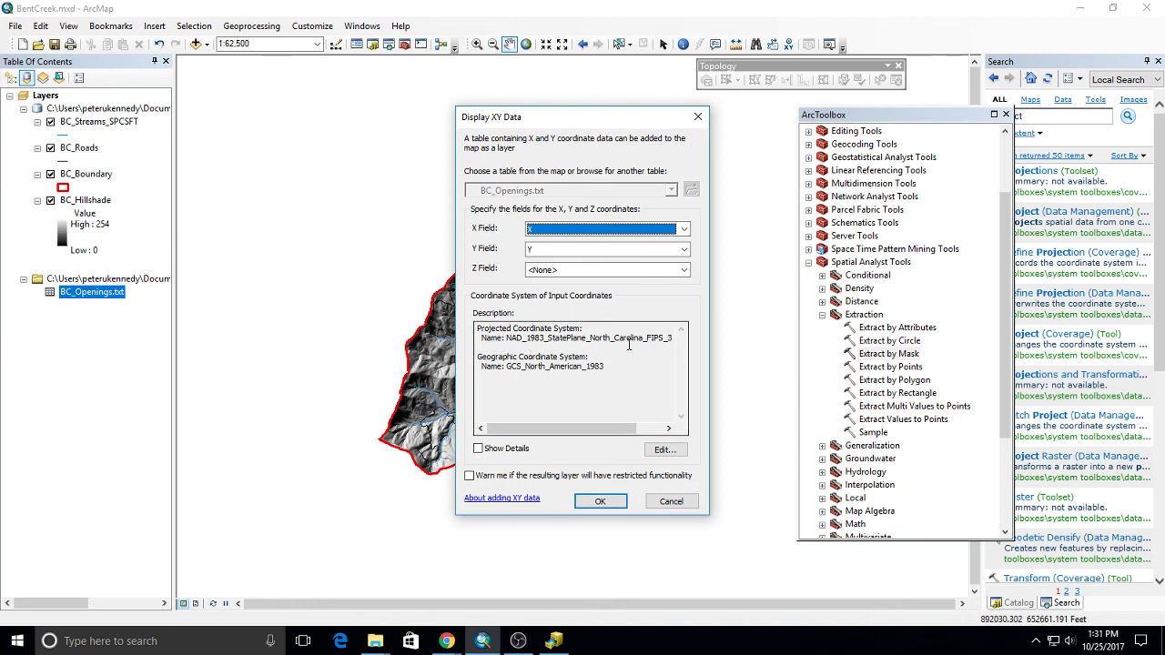
pyautogui.moveTo(678, 338); pyautogui.dragTo(472, 318)
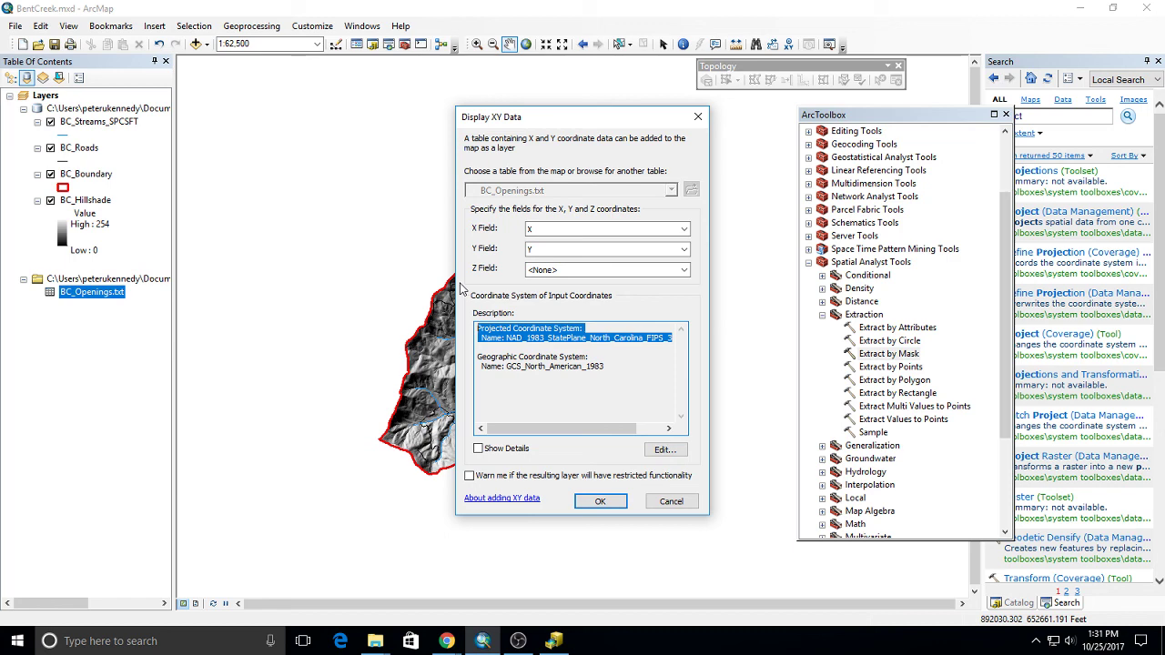
pyautogui.click(664, 449)
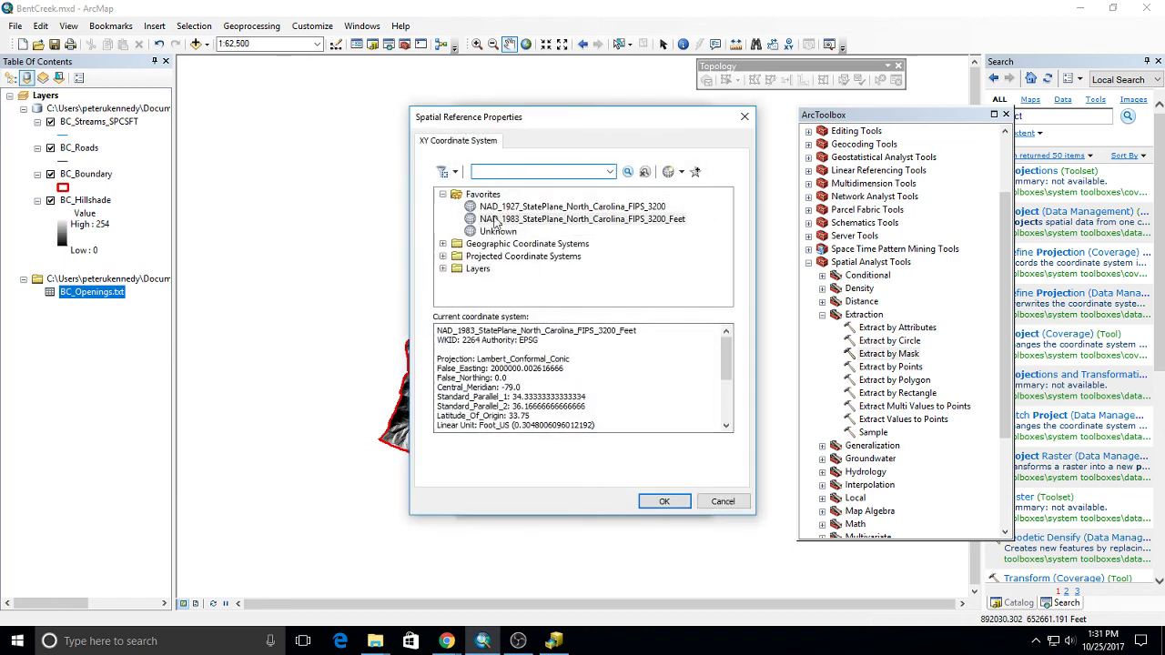
# Step: Pick Geographic > World > WGS 1984 and add the BC_Openings.txt Events layer
pyautogui.click(443, 244)
pyautogui.click(505, 196)
pyautogui.scroll(-3, 527, 289)
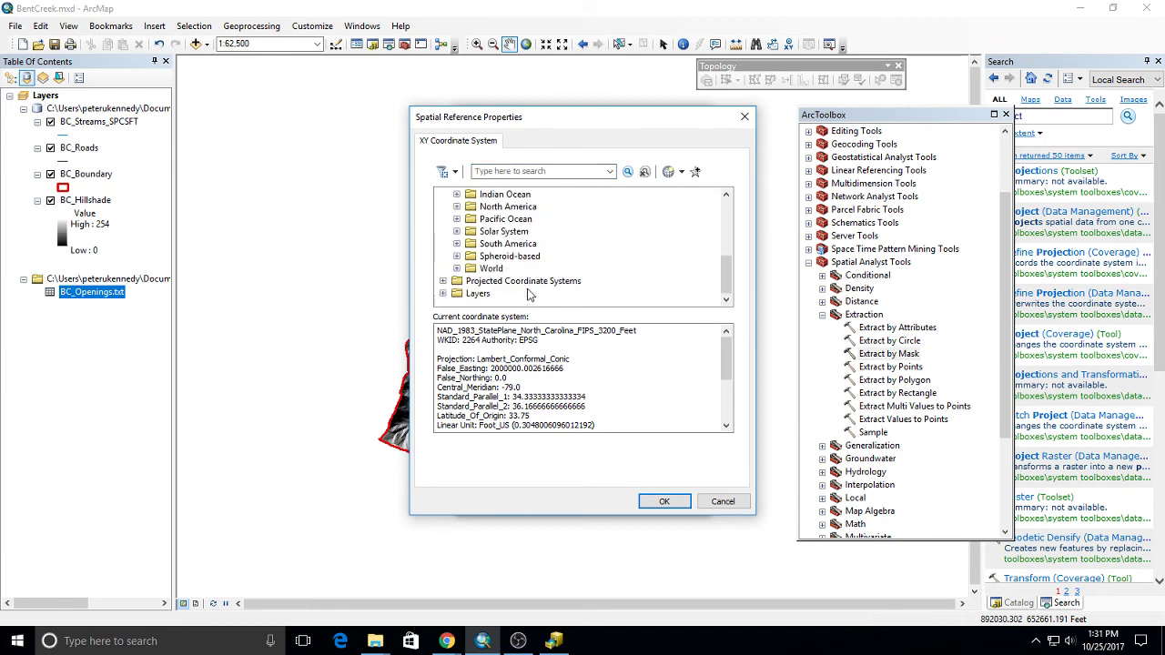
pyautogui.click(492, 271)
pyautogui.doubleClick(491, 270)
pyautogui.scroll(-6, 509, 278)
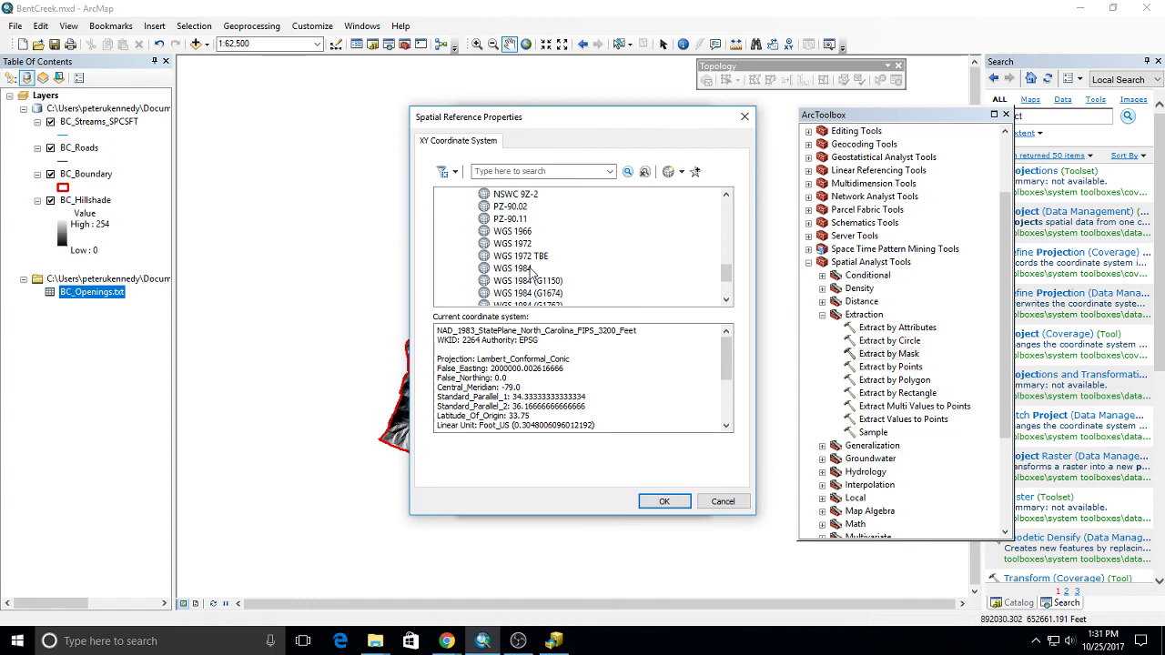
pyautogui.click(531, 270)
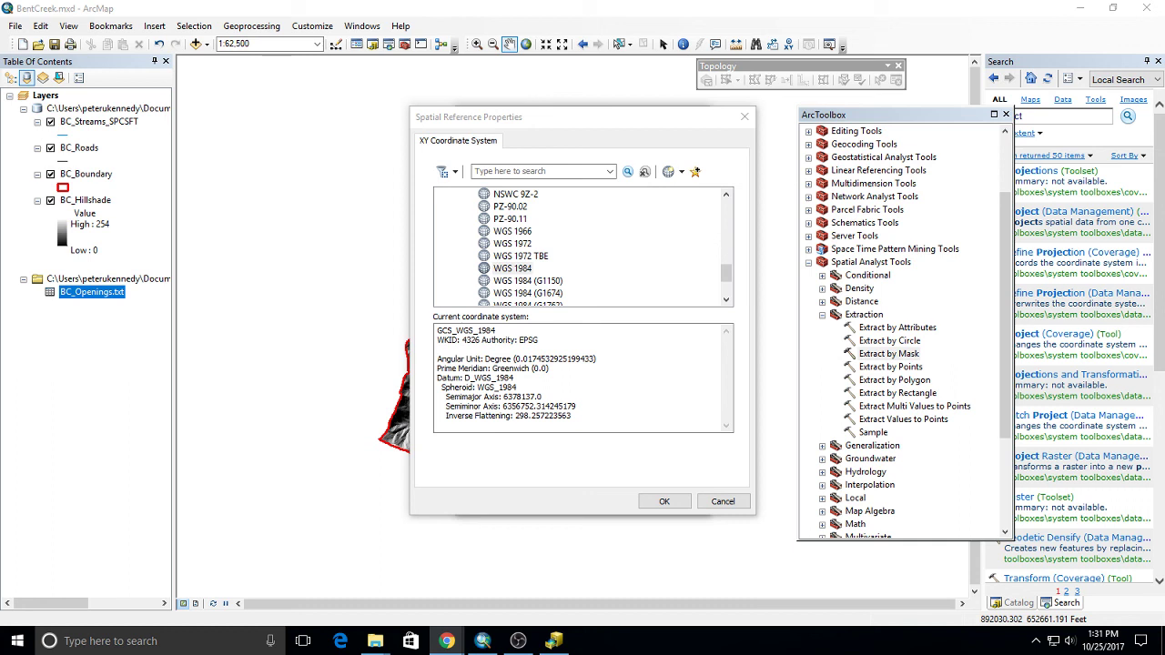
pyautogui.click(506, 268)
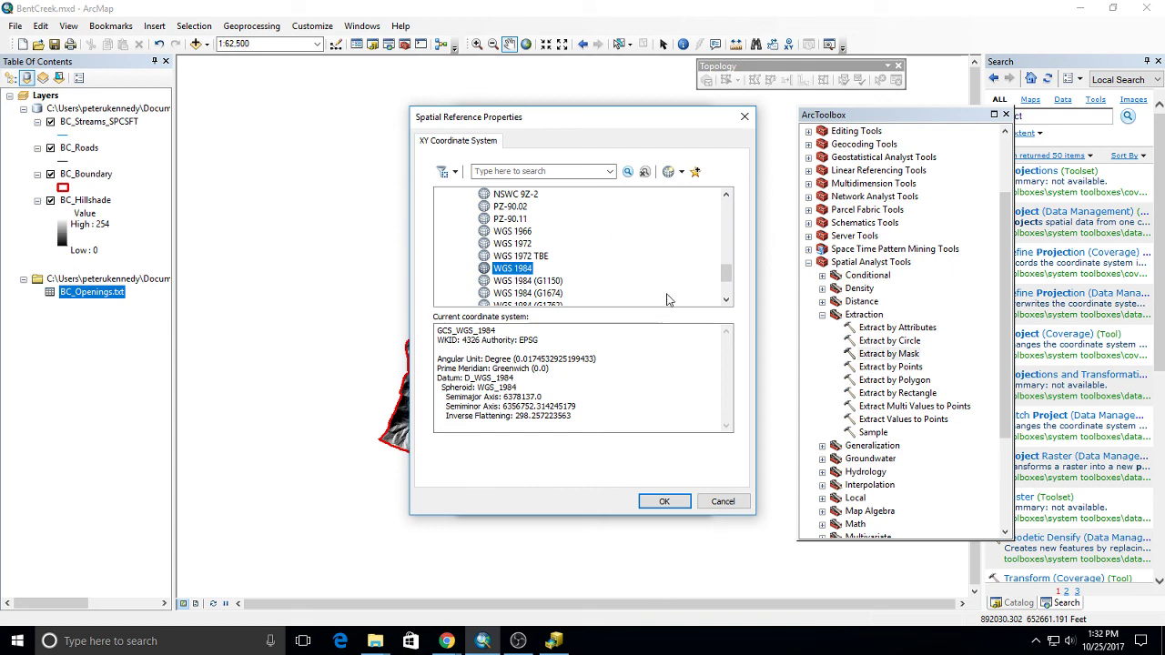
pyautogui.click(665, 501)
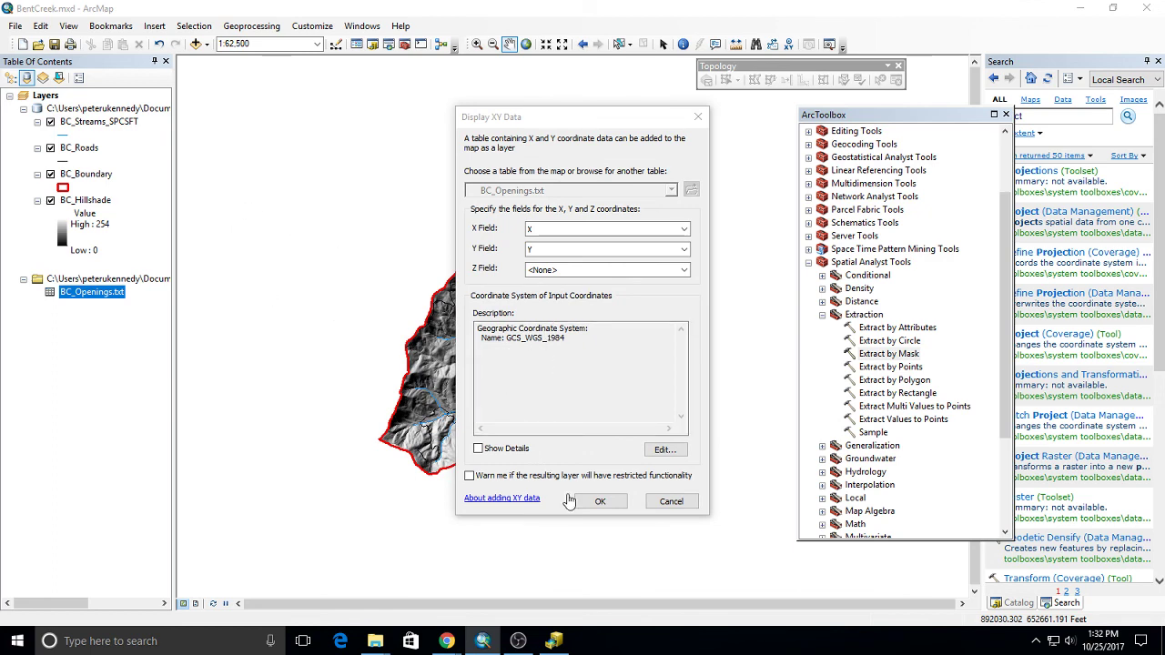
pyautogui.click(600, 502)
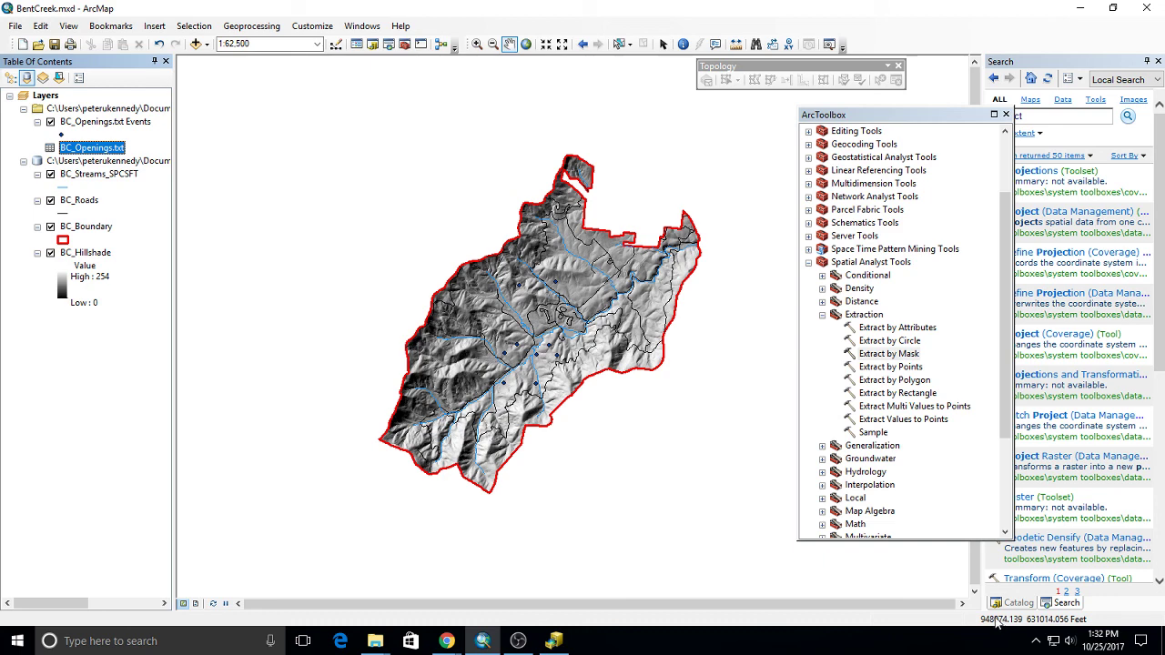
# Step: Export data from BC_Openings.txt Events using the data frame's coordinate system
pyautogui.click(91, 122)
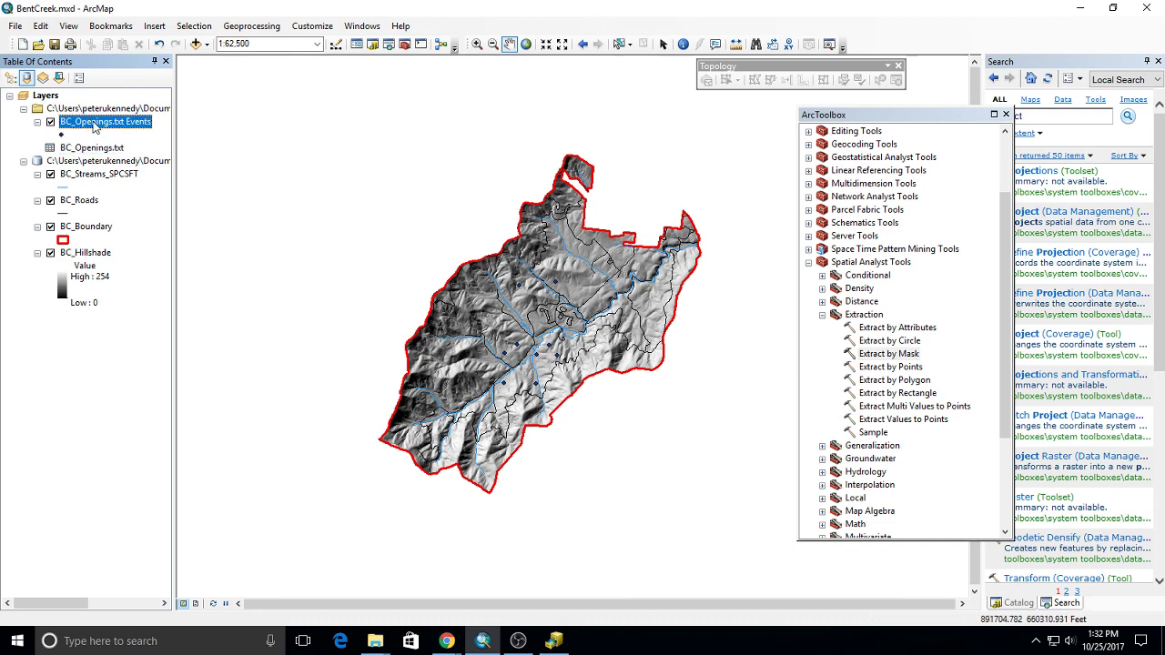
pyautogui.rightClick(95, 122)
pyautogui.click(91, 124)
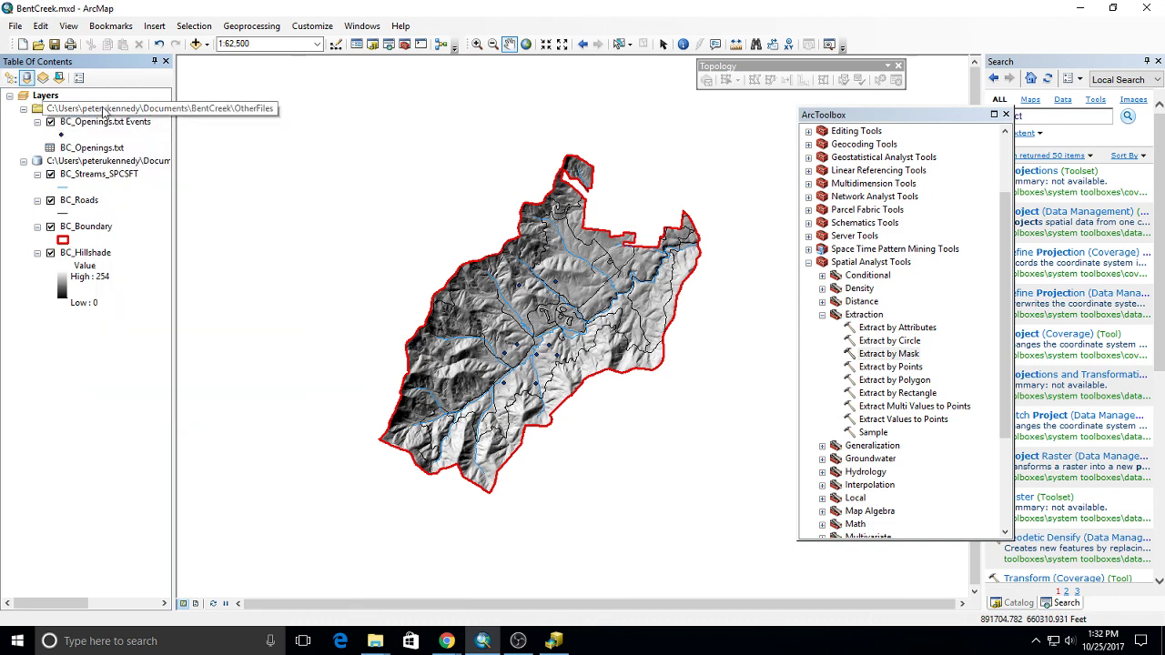
pyautogui.rightClick(97, 122)
pyautogui.moveTo(223, 372)
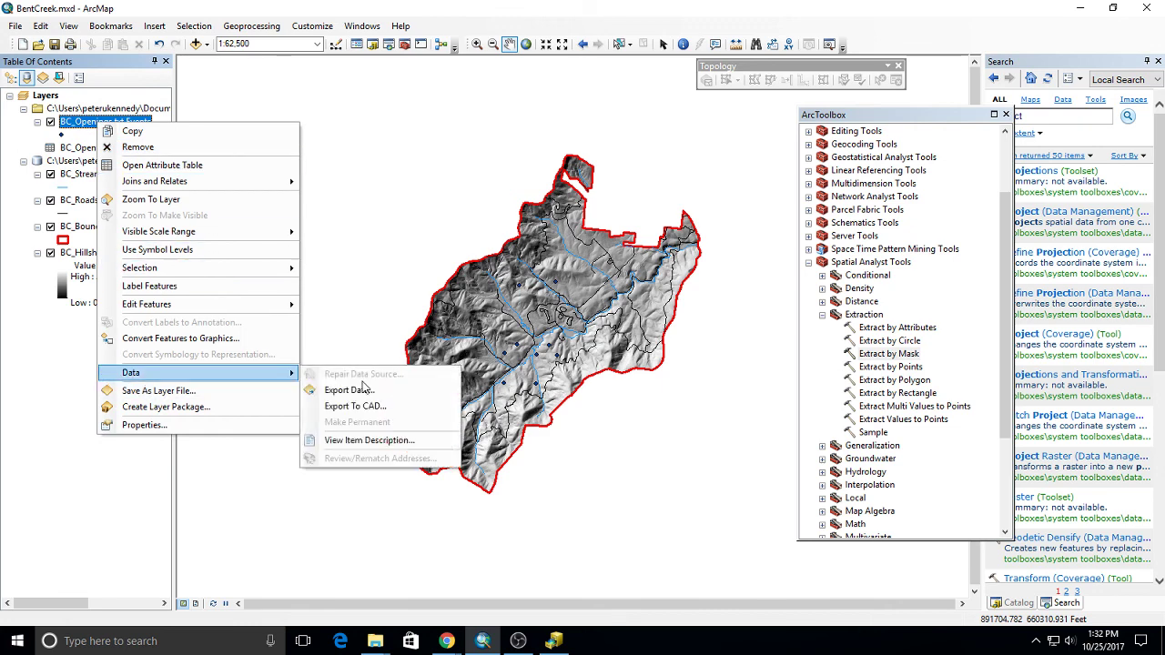
pyautogui.click(359, 393)
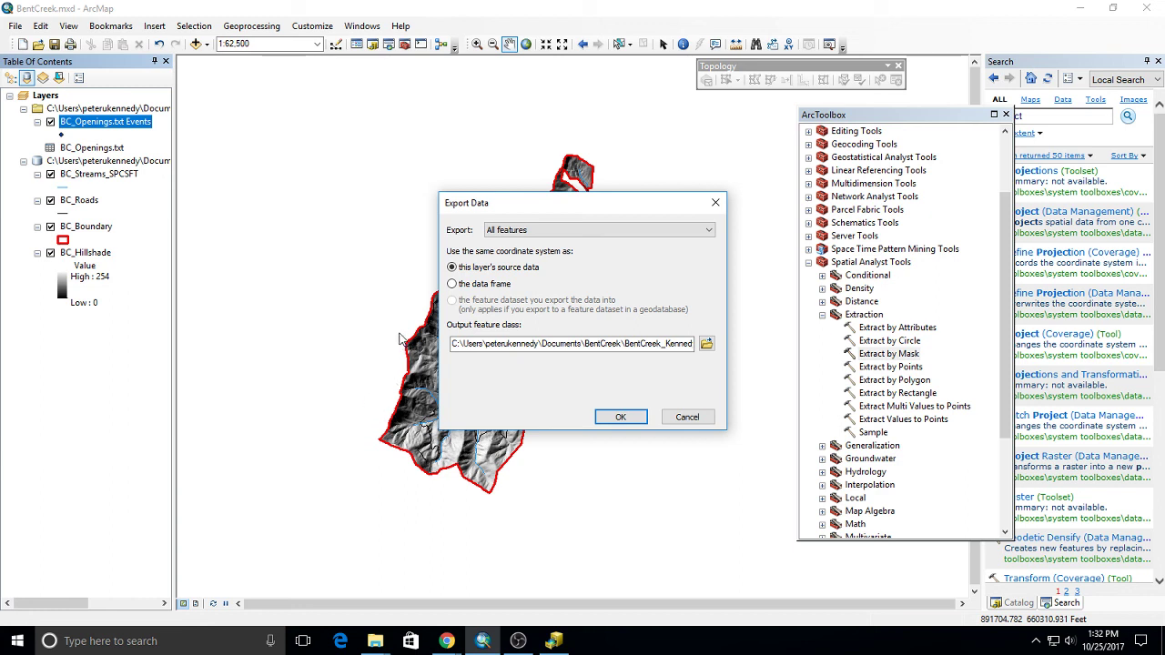
pyautogui.click(461, 288)
# Step: Name the output BC_Openings in BentCreek_Kennedy.gdb and run the export
pyautogui.hotkey('alt', 'Tab')
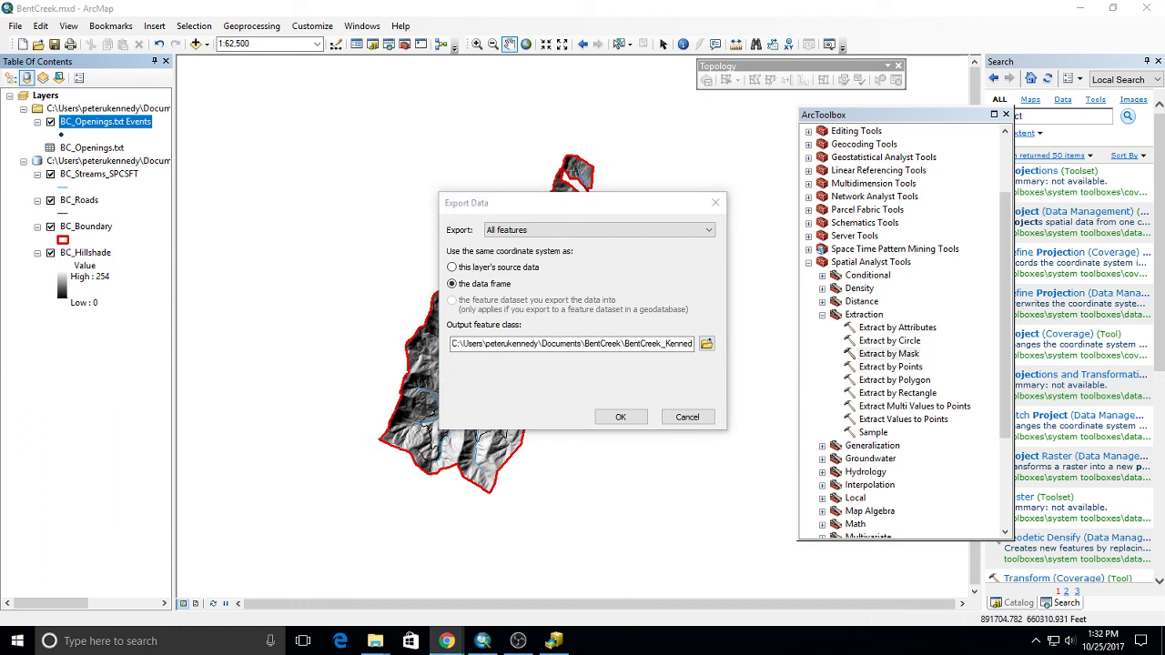
pyautogui.click(706, 344)
pyautogui.doubleClick(543, 391)
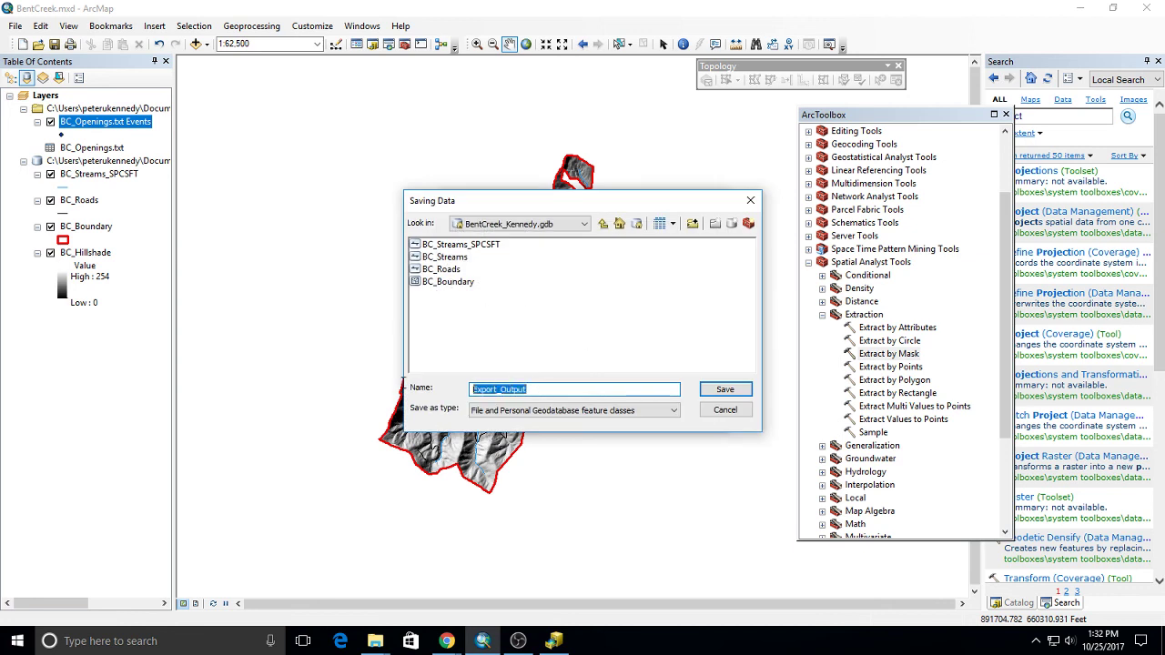
pyautogui.write('BC_Opein')
pyautogui.press('BackSpace')
pyautogui.press('BackSpace')
pyautogui.write('nings')
pyautogui.press('Return')
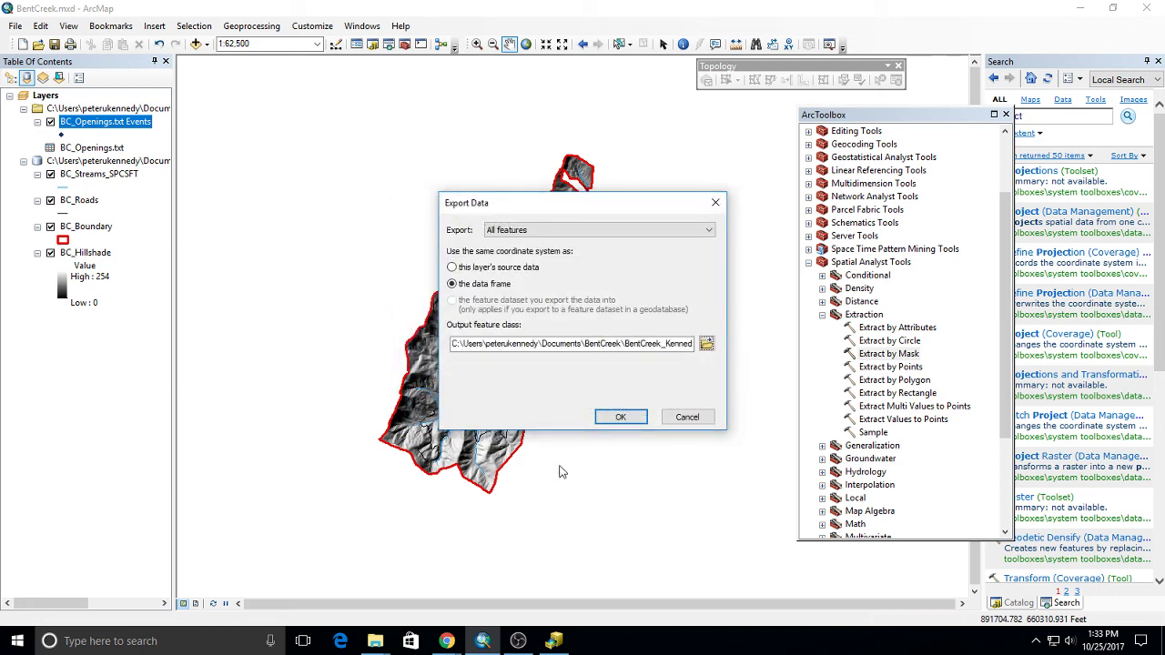
pyautogui.click(620, 417)
# Step: Add the exported BC_Openings to the map and remove the events layer and BC_Openings.txt table
pyautogui.click(608, 379)
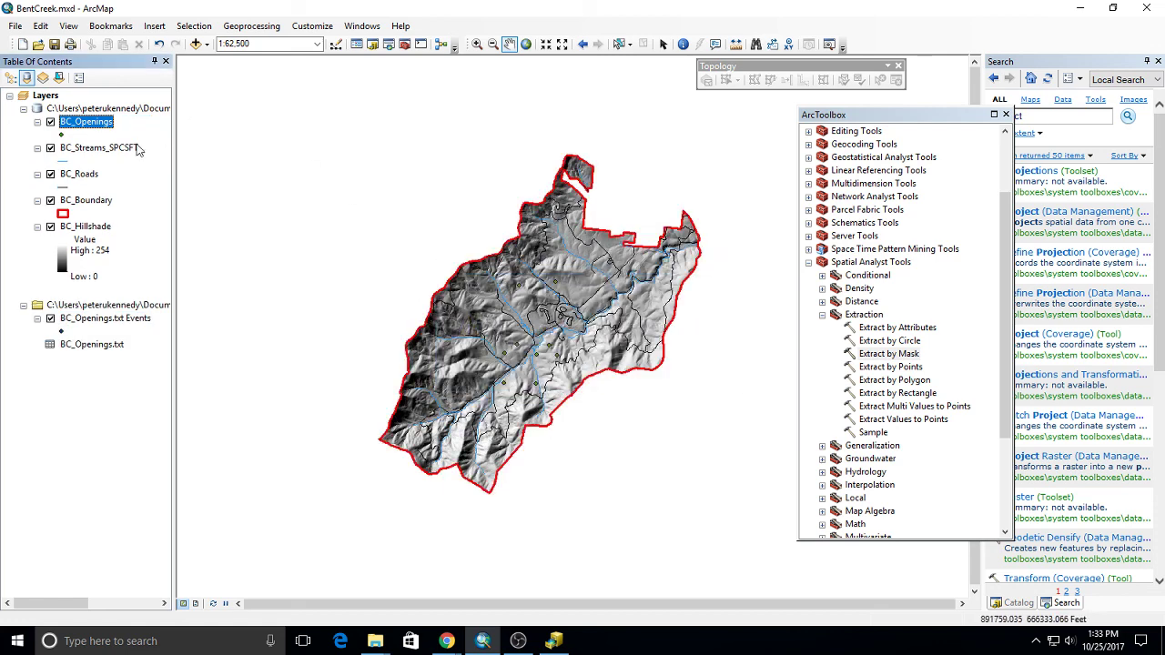
pyautogui.click(100, 321)
pyautogui.rightClick(101, 327)
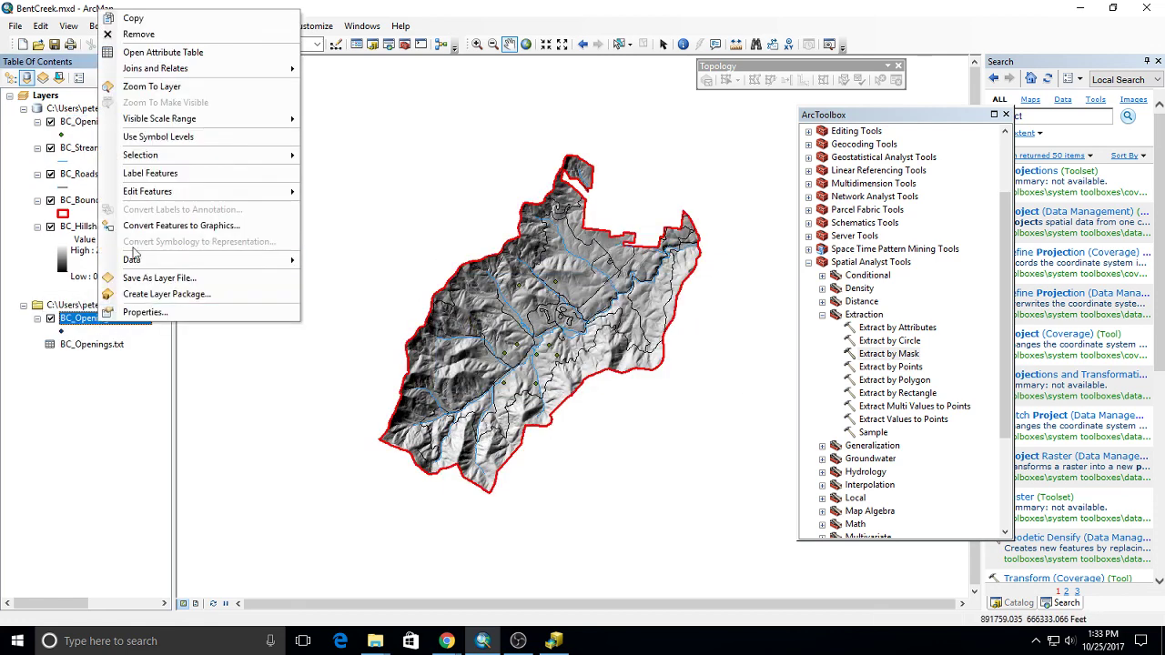
pyautogui.click(176, 34)
pyautogui.rightClick(102, 322)
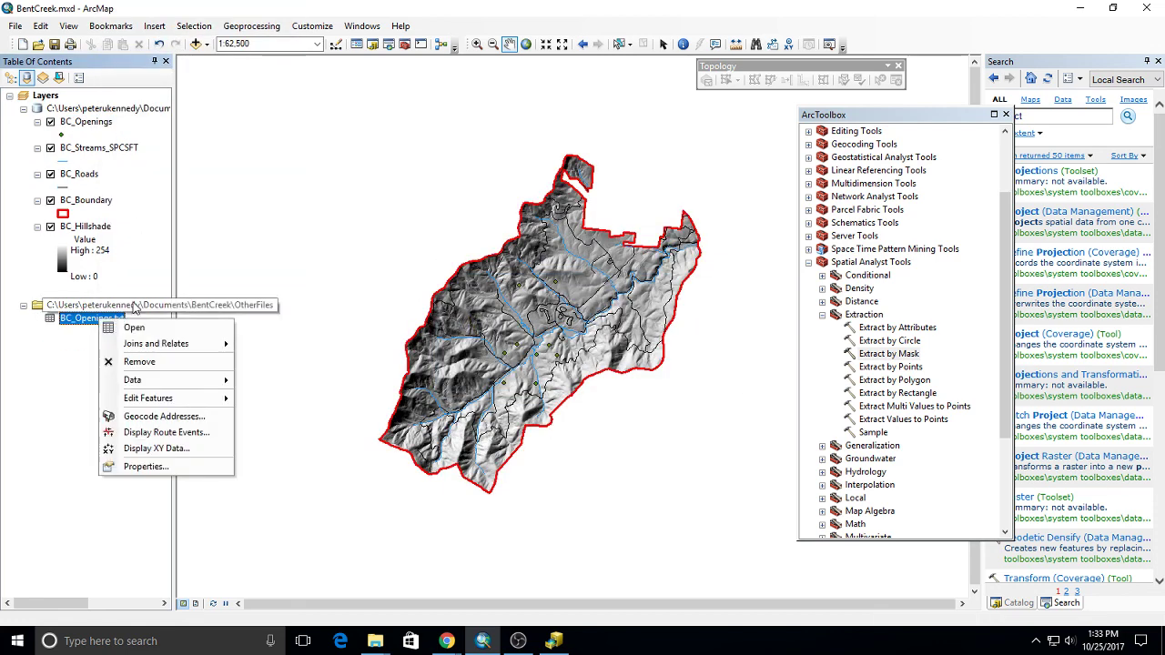
pyautogui.click(152, 359)
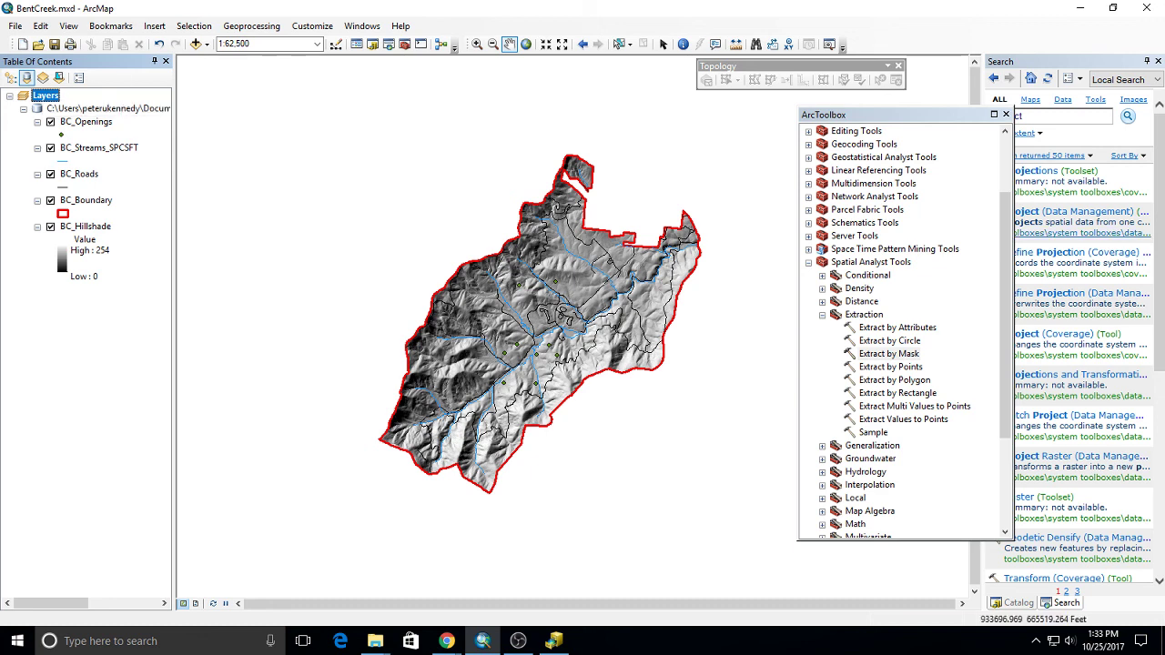
# Step: Switch to the web browser and bring up the ElevationData folder window
pyautogui.click(446, 641)
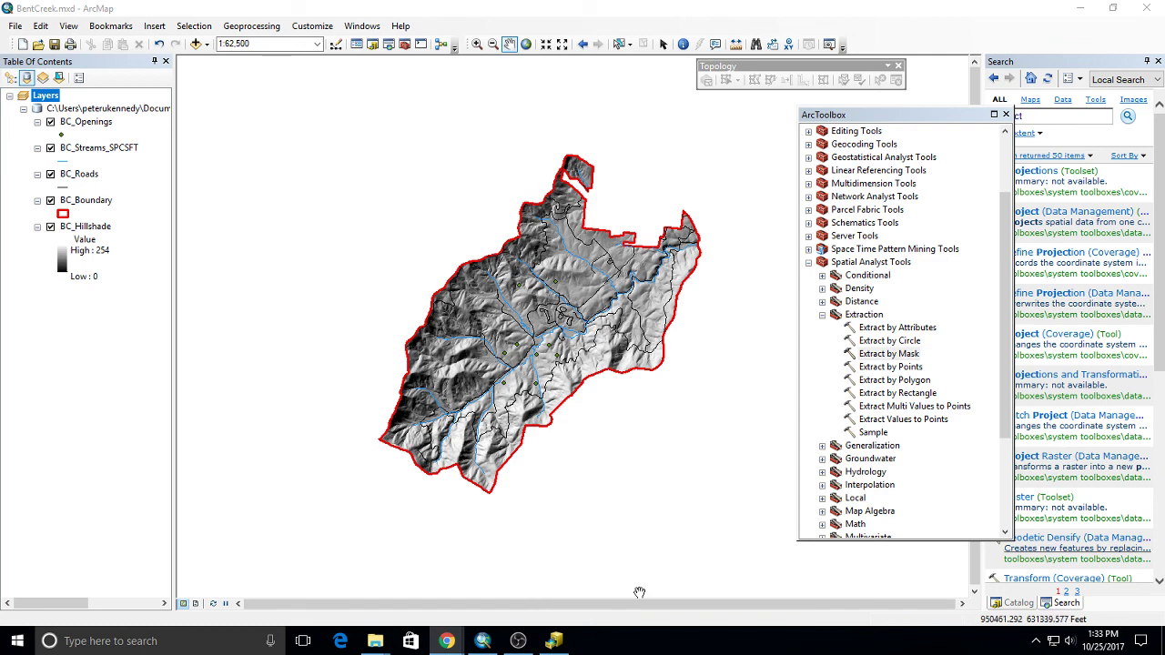
pyautogui.moveTo(374, 643)
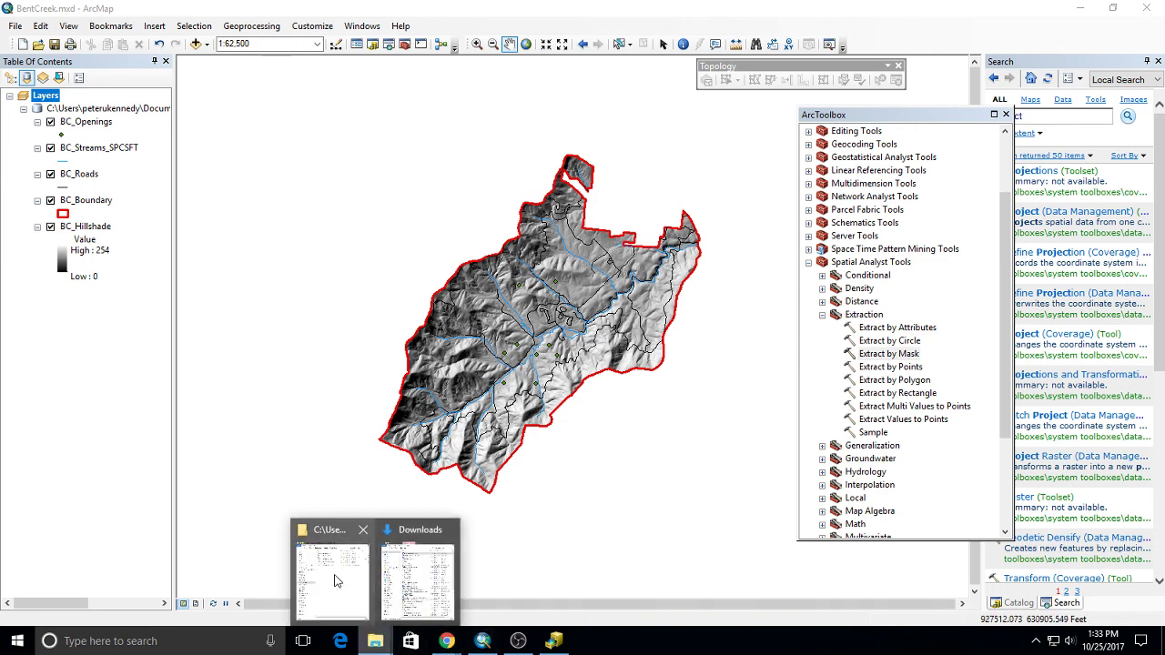
pyautogui.click(339, 579)
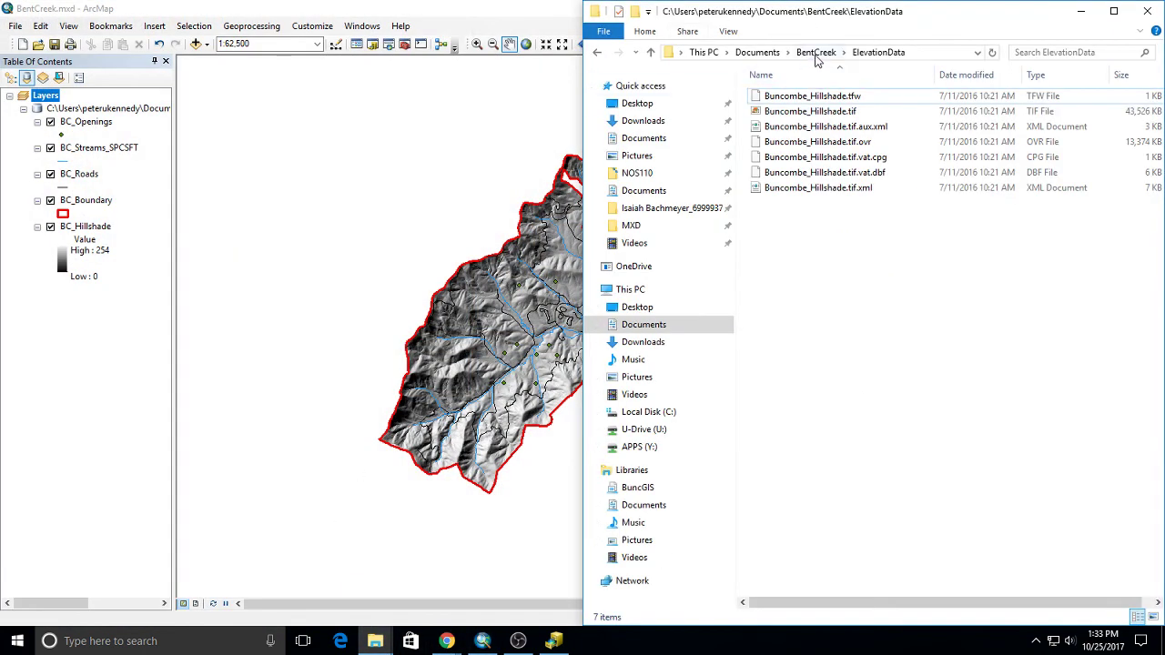
# Step: Open the Shapefiles folder inside the BentCreek project folder
pyautogui.click(814, 53)
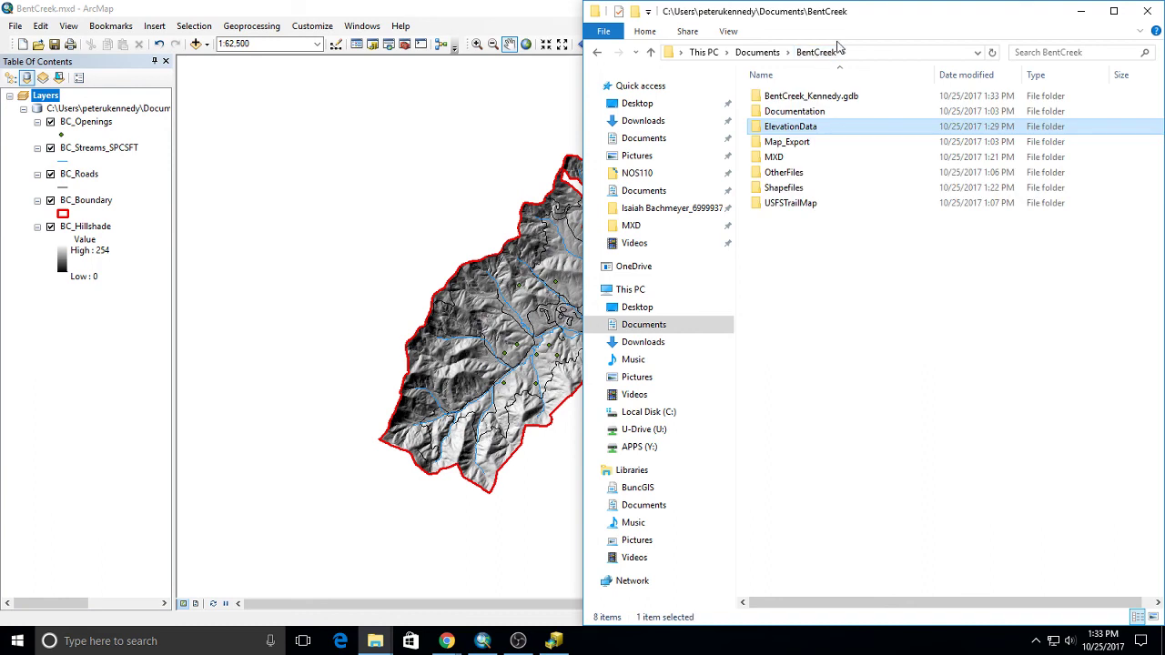
pyautogui.click(798, 191)
pyautogui.doubleClick(797, 191)
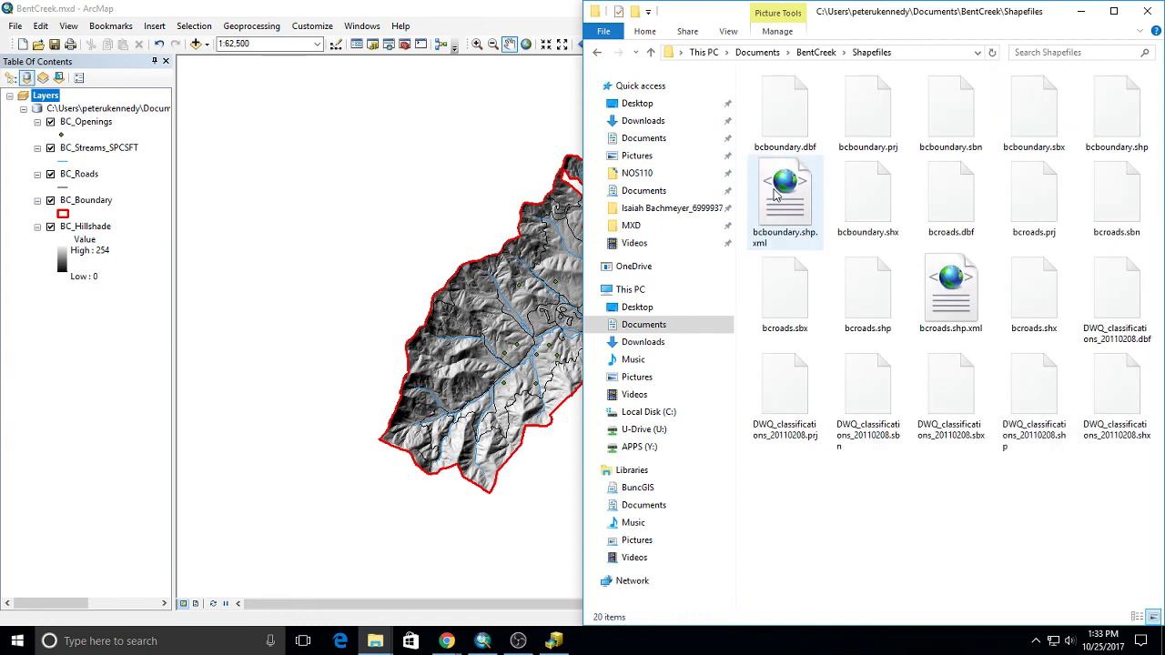
# Step: Show the files in Details view, select all 20 shapefile files, then return to BentCreek
pyautogui.click(739, 33)
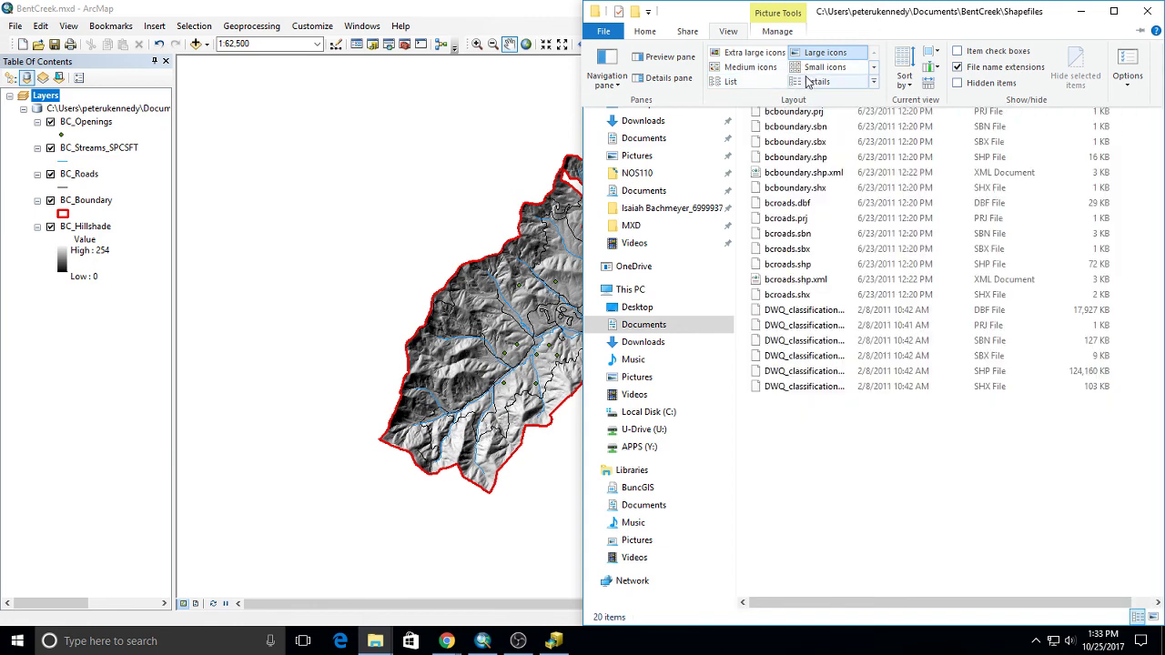
pyautogui.click(815, 81)
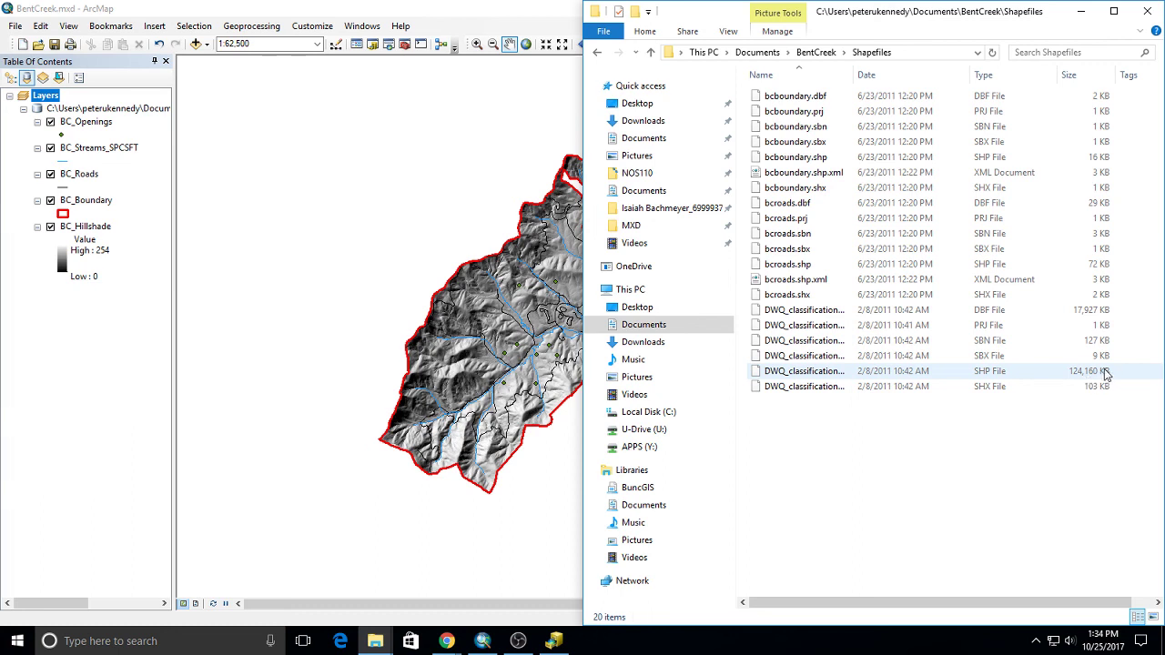
pyautogui.moveTo(1040, 438); pyautogui.dragTo(719, 59)
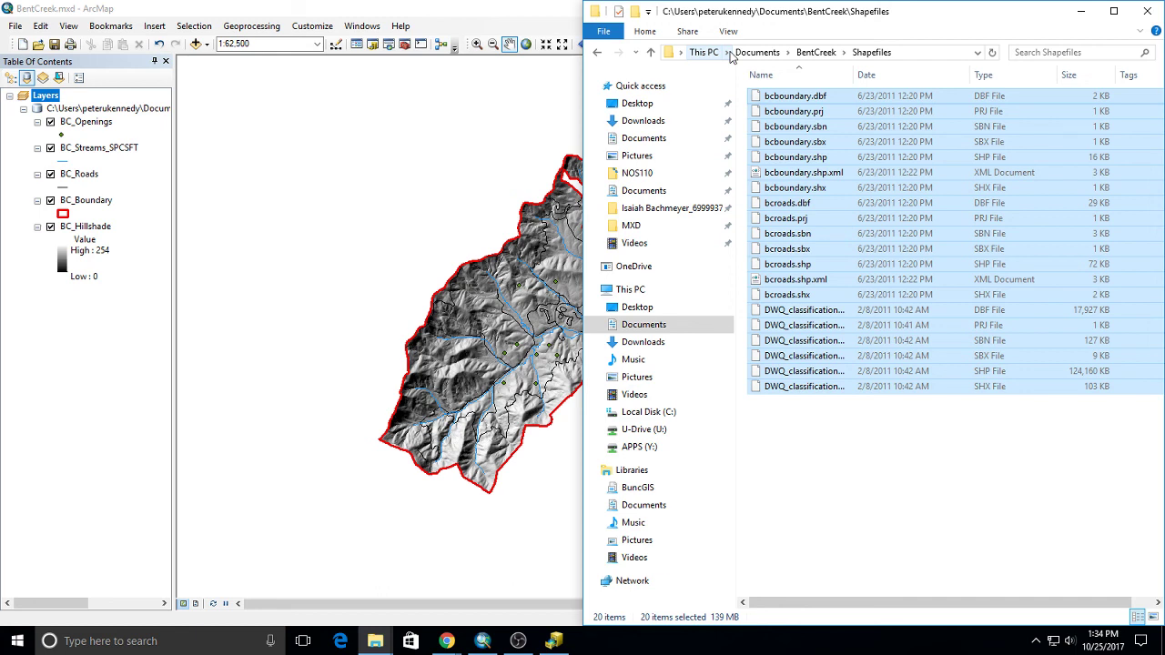
pyautogui.click(816, 51)
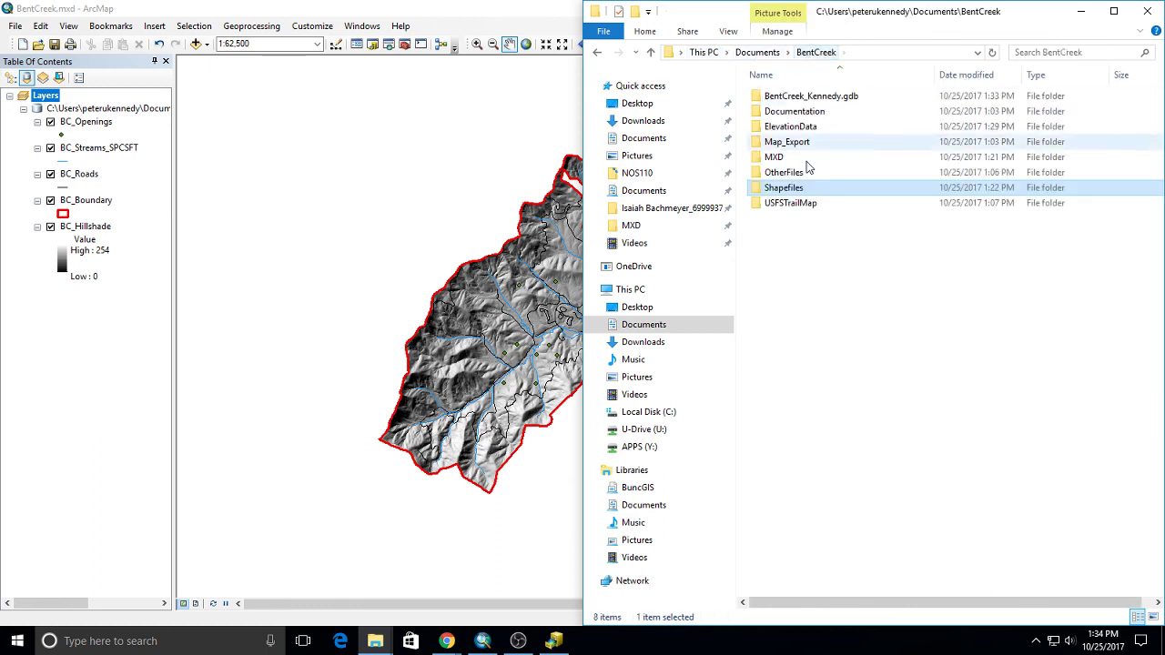
# Step: Open ElevationData, select all seven Buncombe_Hillshade files, and switch back to ArcMap
pyautogui.doubleClick(806, 127)
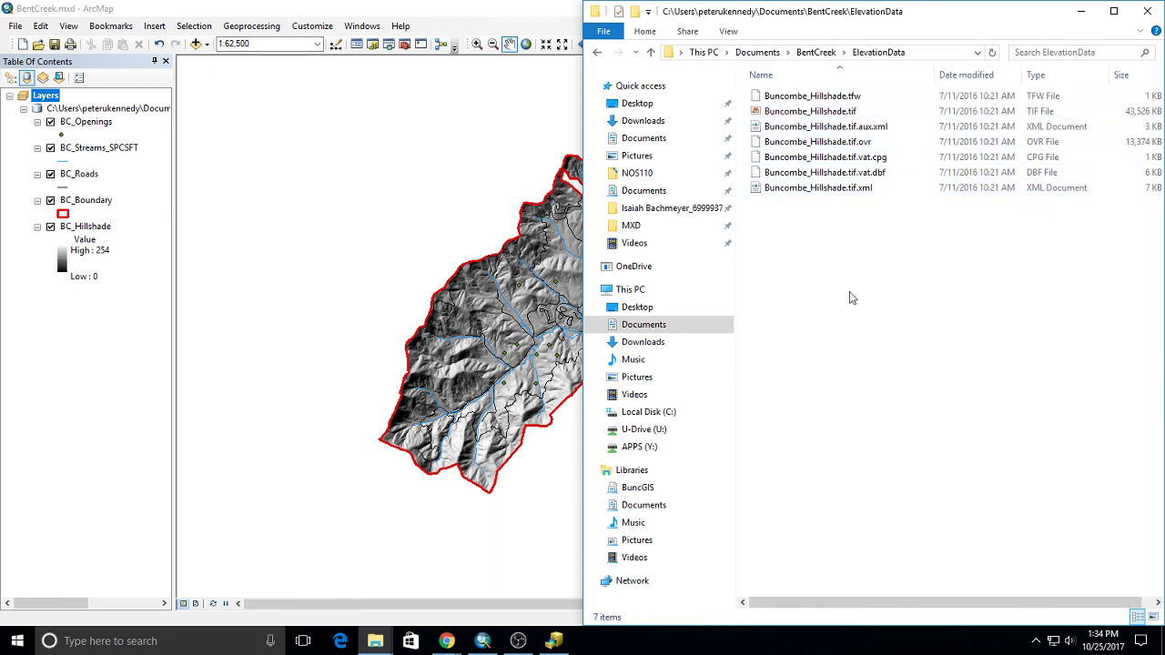
pyautogui.moveTo(847, 297); pyautogui.dragTo(722, 16)
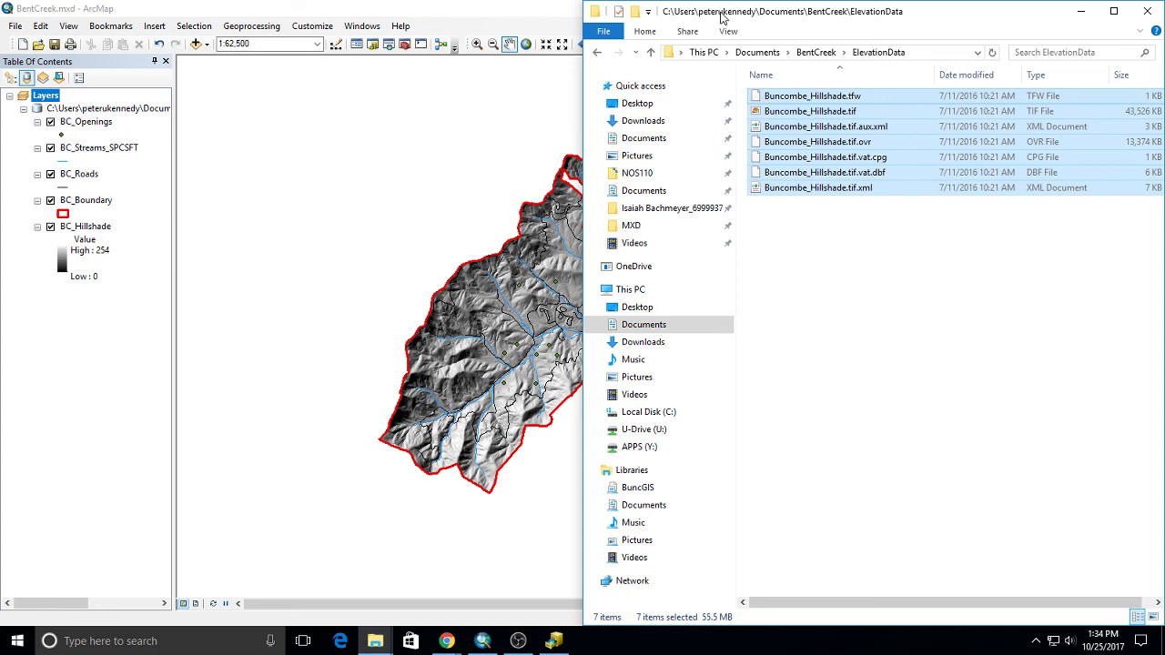
pyautogui.click(136, 109)
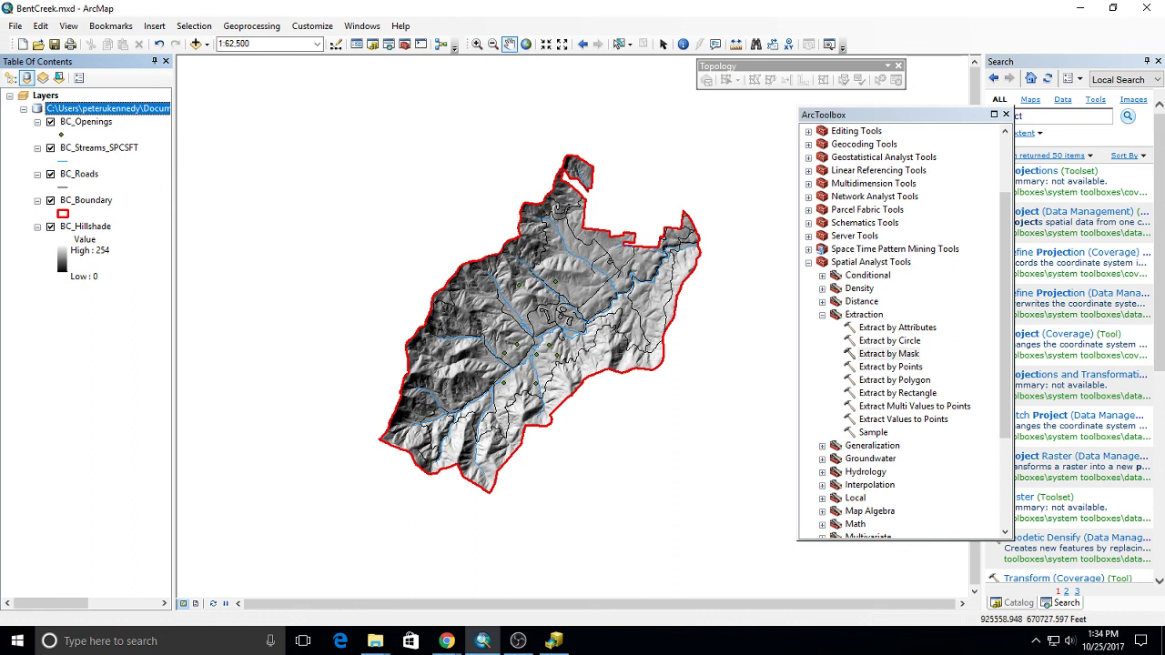
pyautogui.click(446, 640)
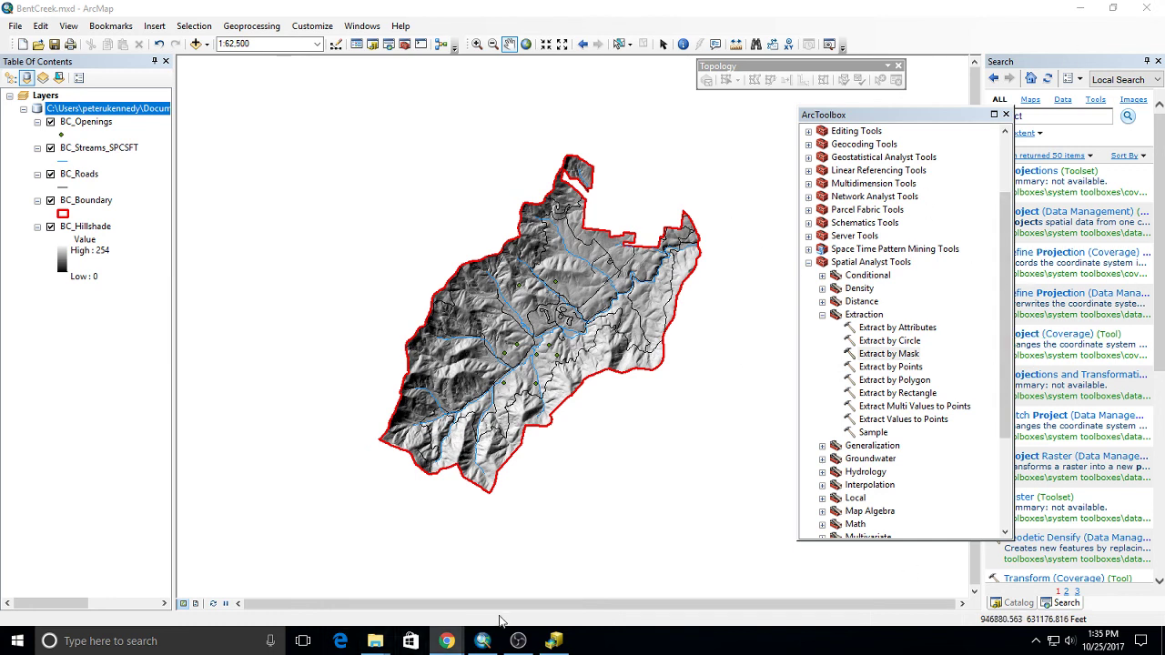
pyautogui.click(375, 640)
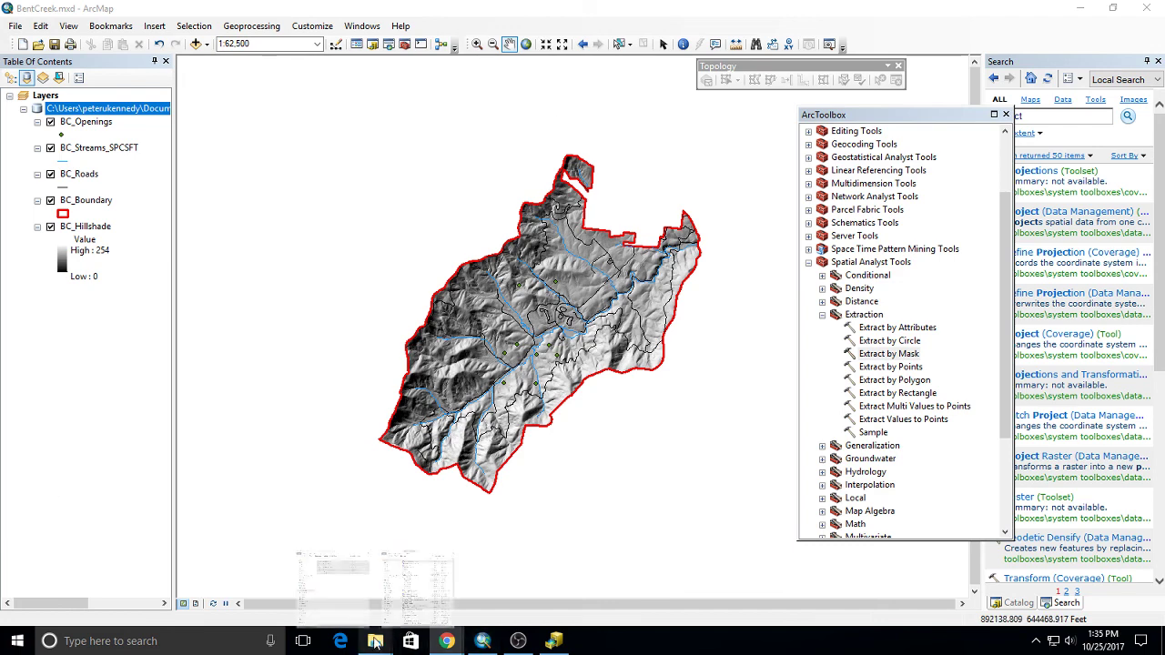
# Step: Open BentCreekTrailMap.JPG from the USFSTrailMap folder, view it, close it and return to ArcMap
pyautogui.moveTo(384, 646)
pyautogui.click(335, 601)
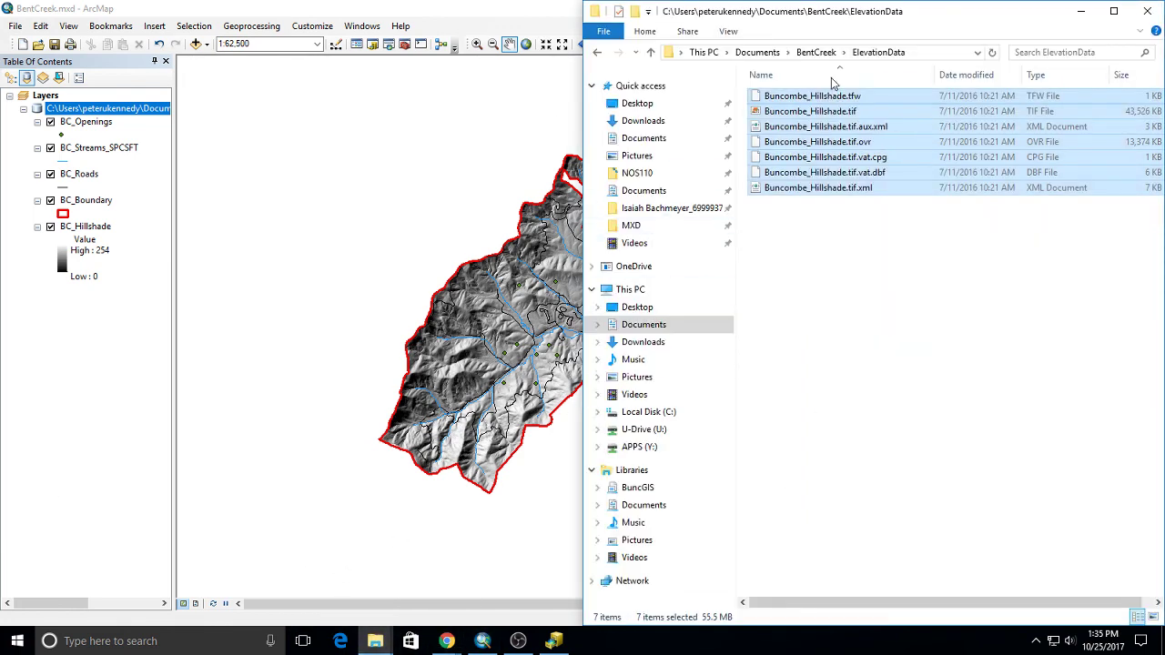
pyautogui.click(815, 52)
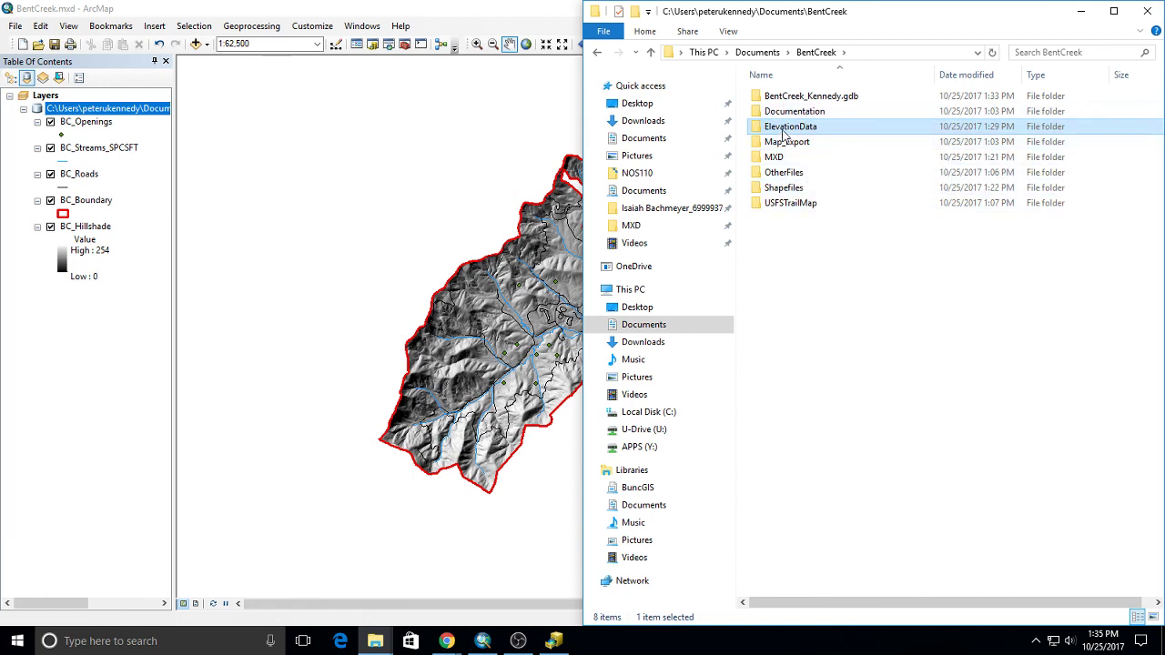
pyautogui.doubleClick(781, 203)
pyautogui.doubleClick(779, 104)
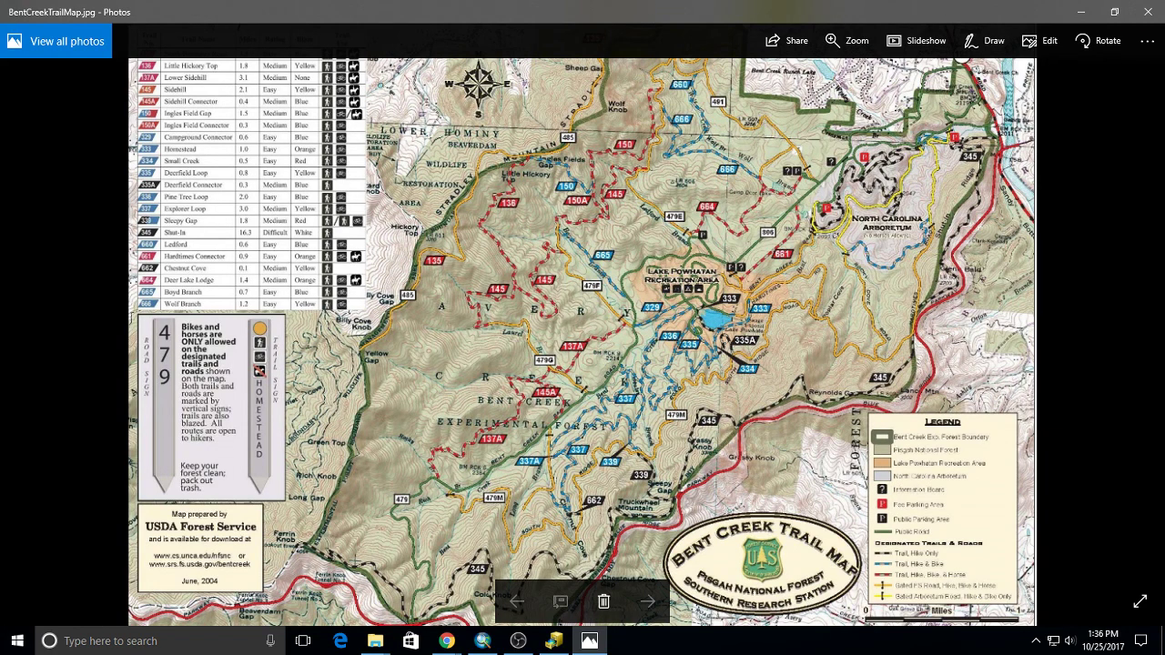
pyautogui.click(1148, 12)
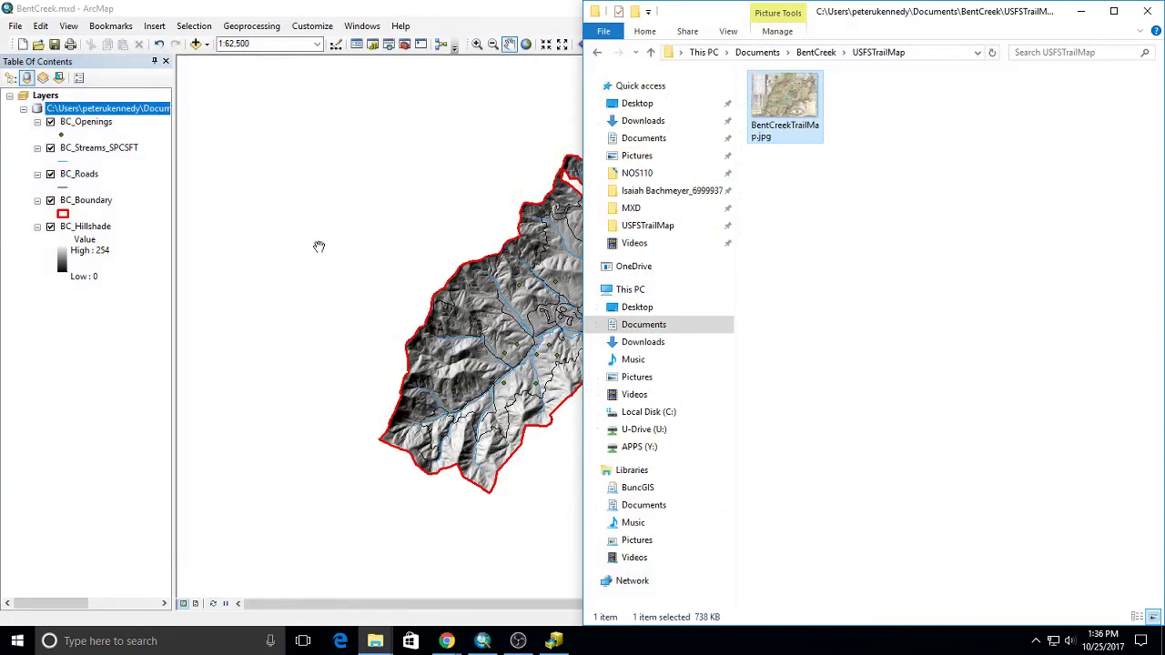
pyautogui.click(336, 7)
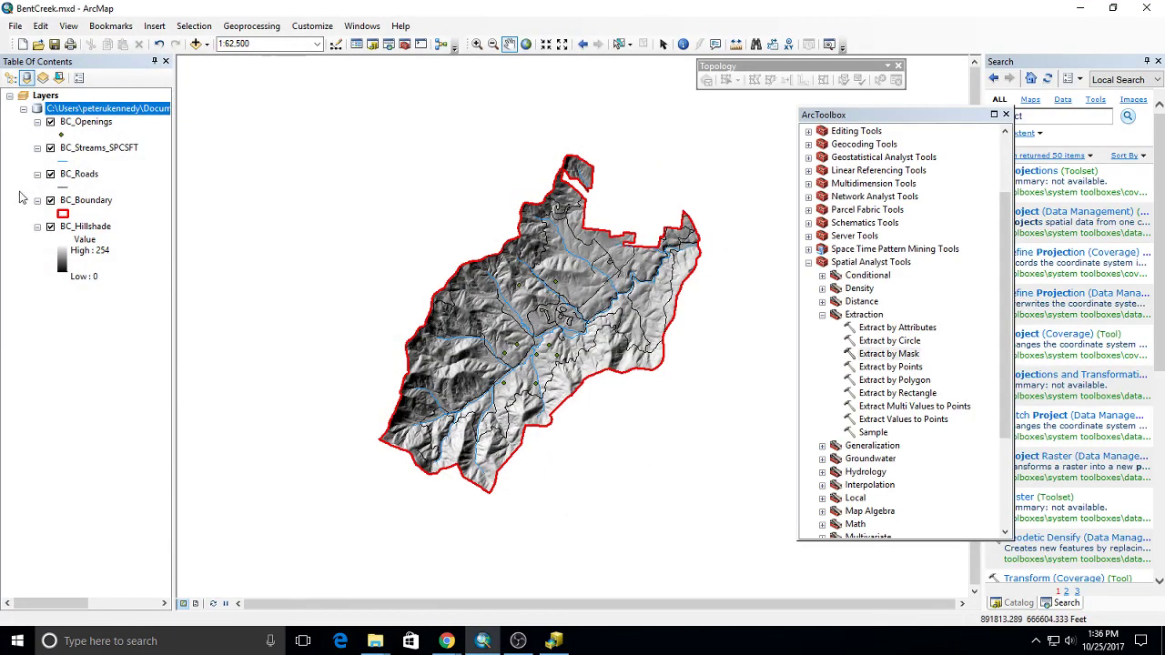
# Step: Add the whole BentCreekTrailMap.jpg from USFSTrailMap as a layer, accepting the unknown spatial reference warning
pyautogui.click(195, 44)
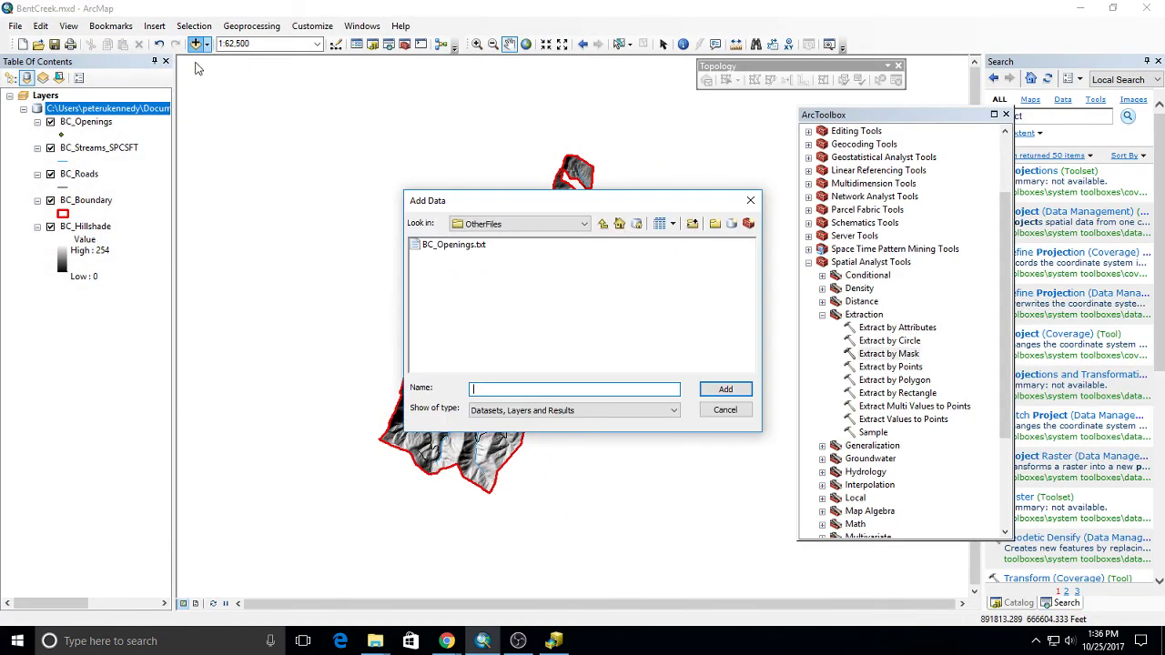
pyautogui.click(603, 224)
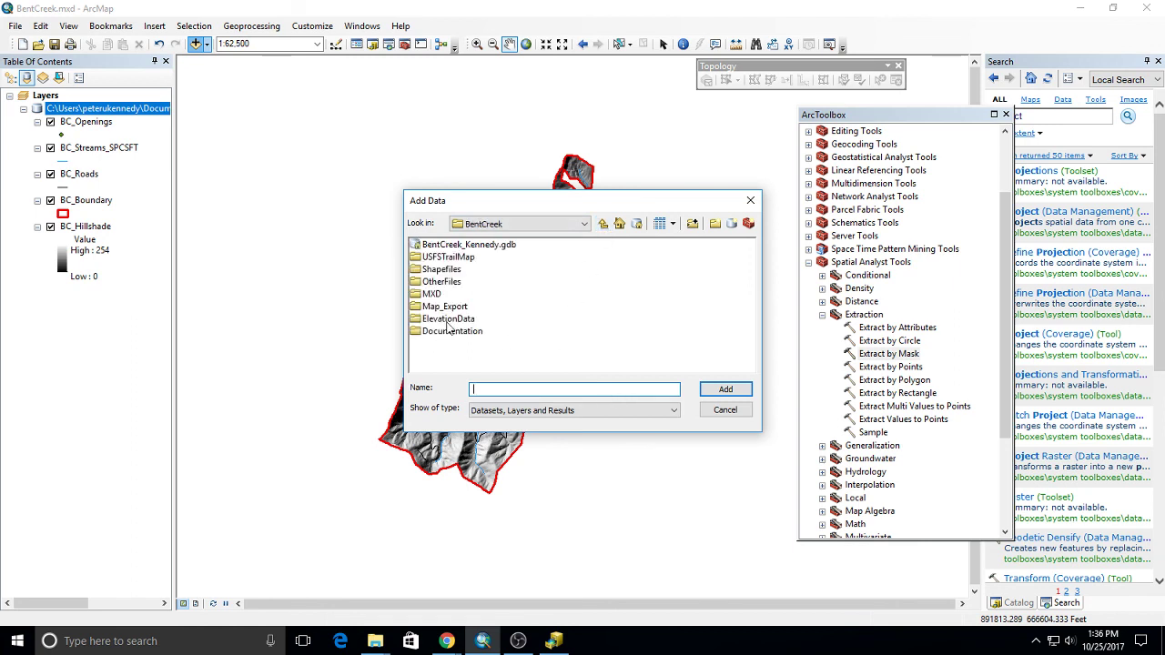
pyautogui.doubleClick(452, 258)
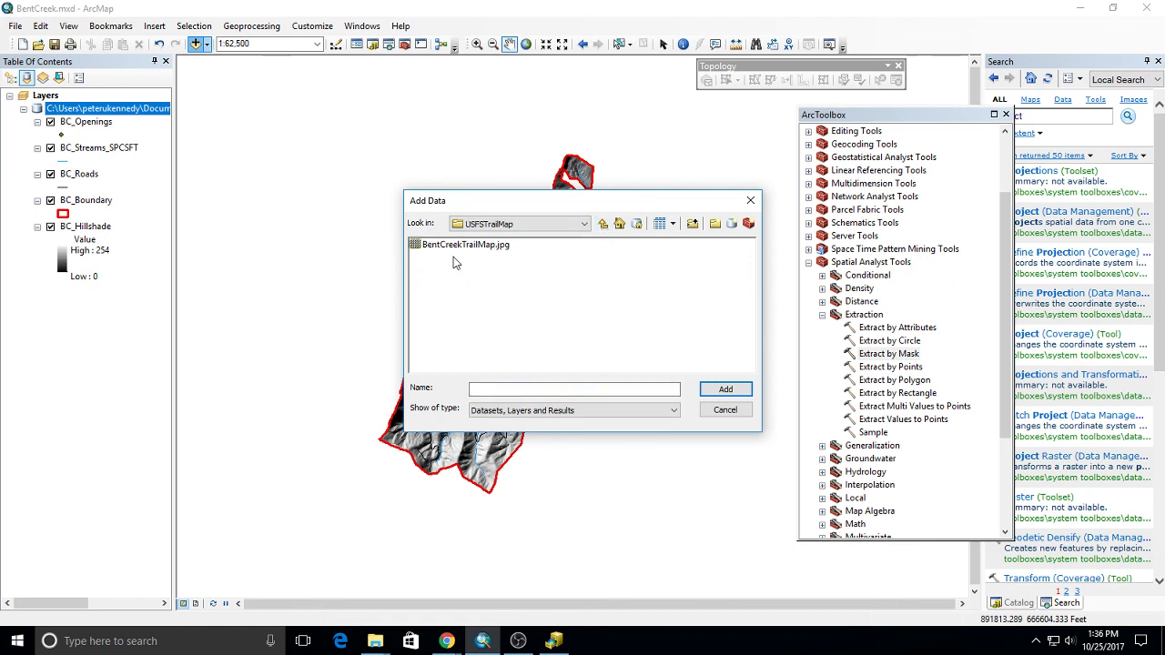
pyautogui.doubleClick(457, 246)
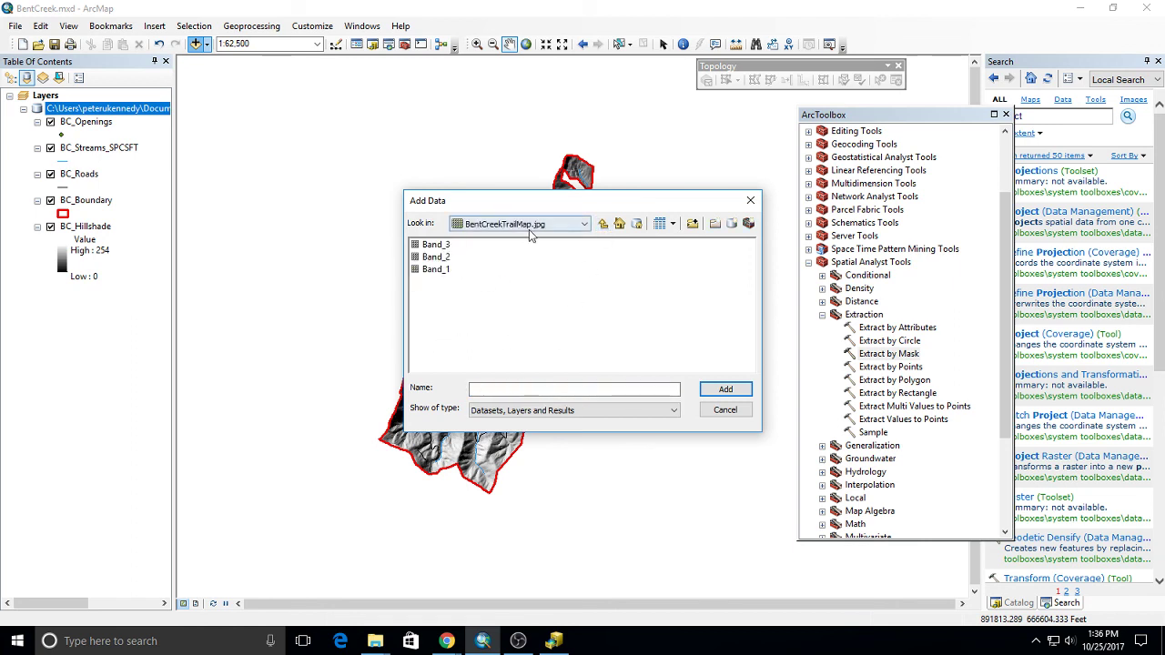
pyautogui.click(435, 271)
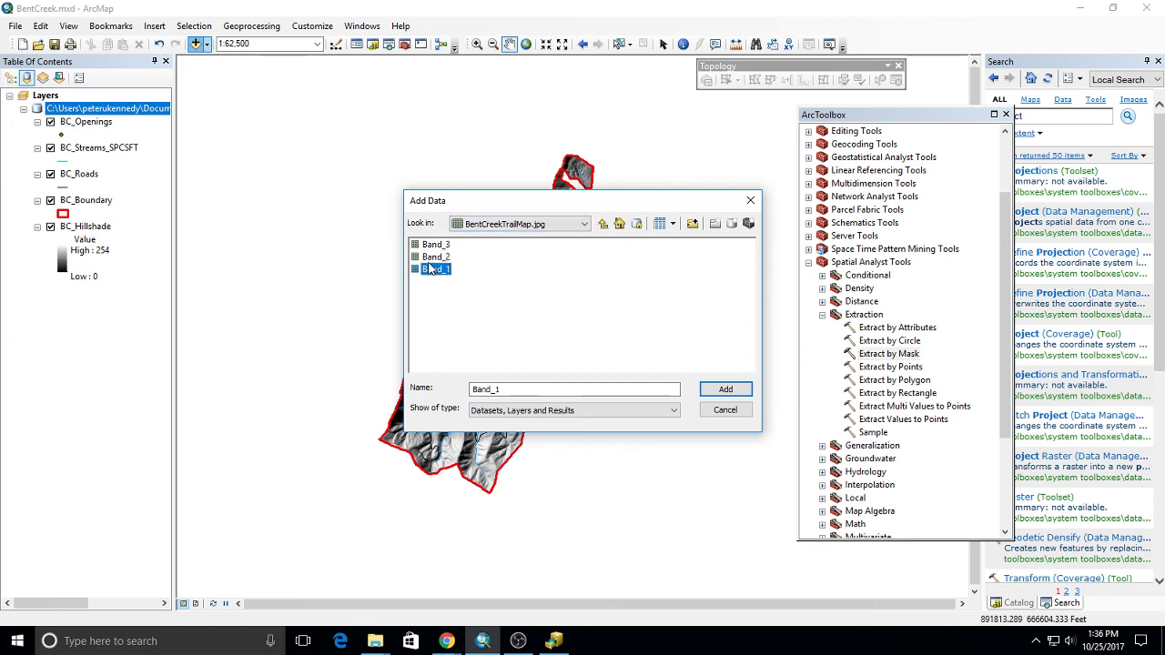
pyautogui.click(432, 258)
pyautogui.click(430, 248)
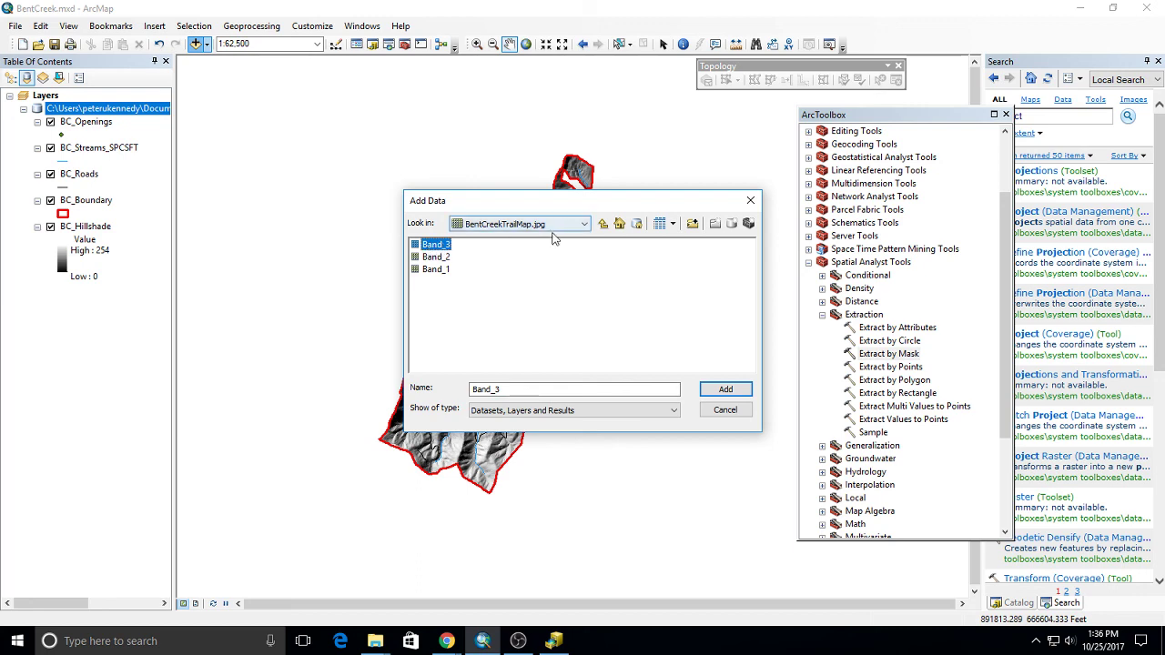
pyautogui.click(602, 223)
pyautogui.click(484, 246)
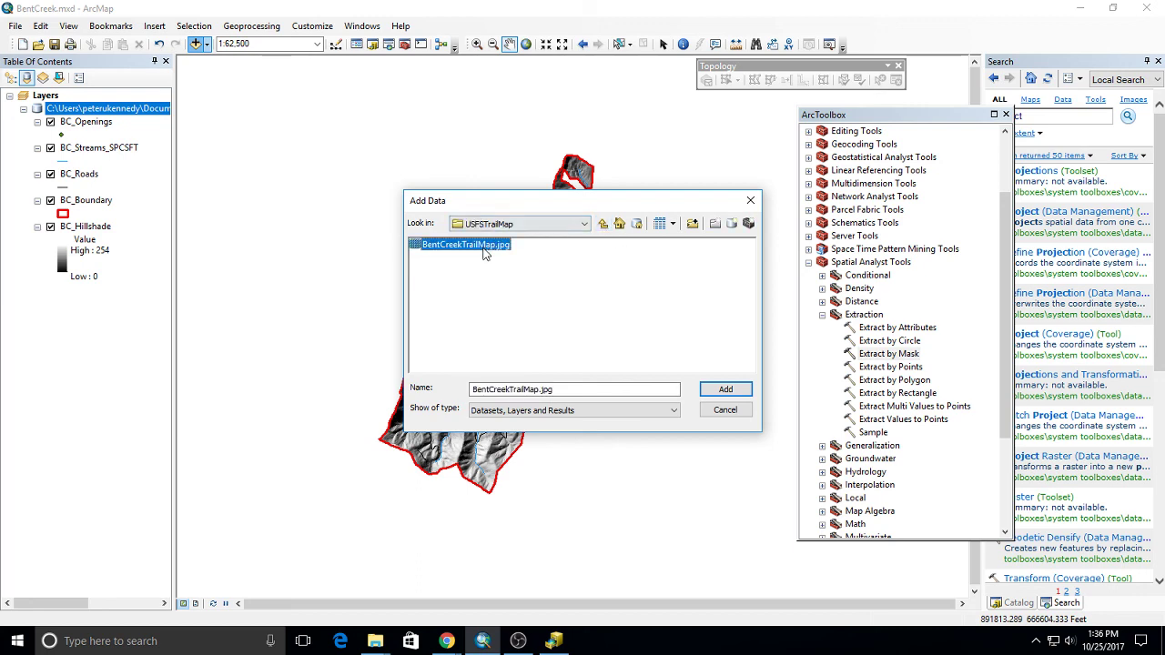
pyautogui.click(728, 392)
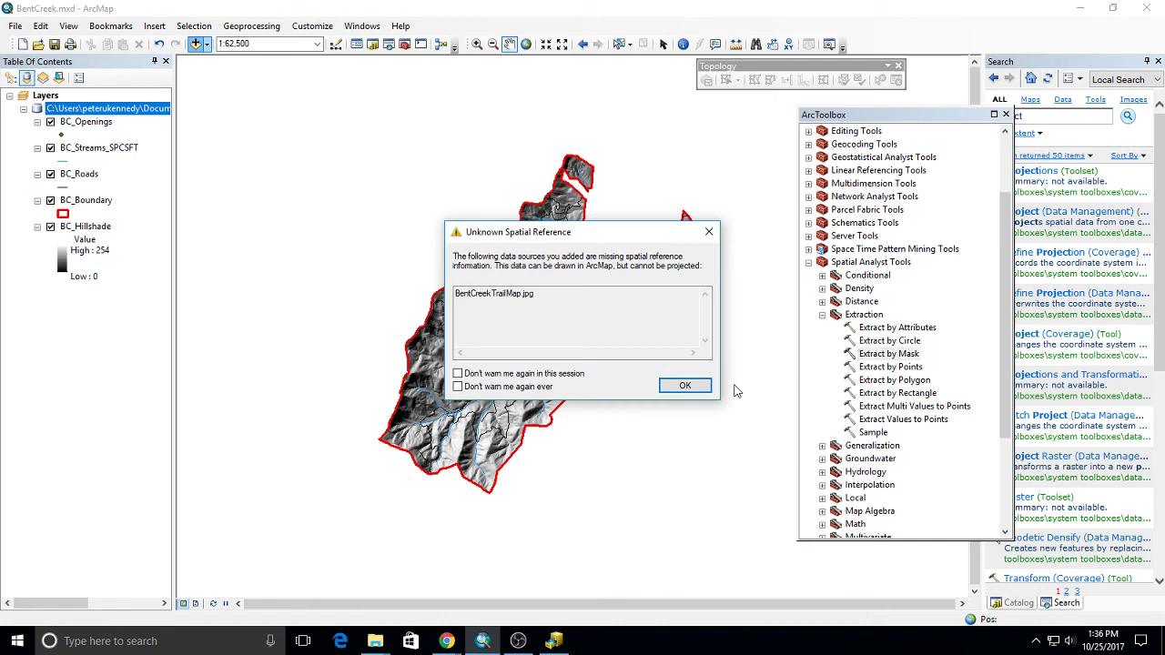
pyautogui.click(682, 386)
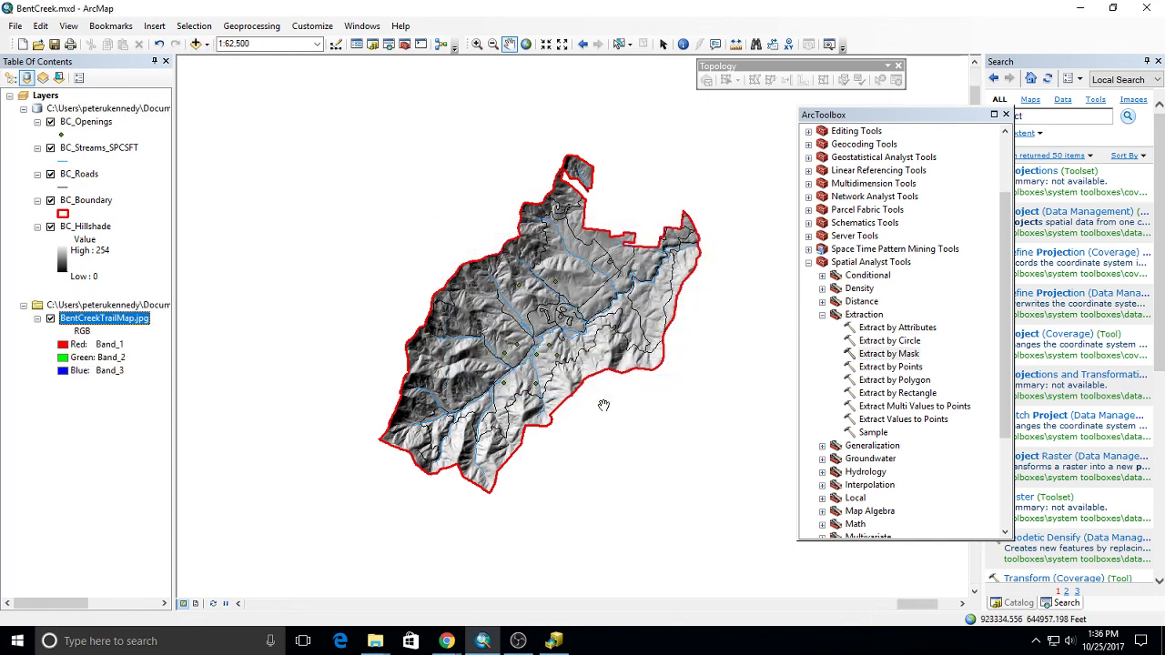
# Step: Close ArcToolbox, go to full extent, then zoom to the BC_Boundary layer
pyautogui.click(941, 116)
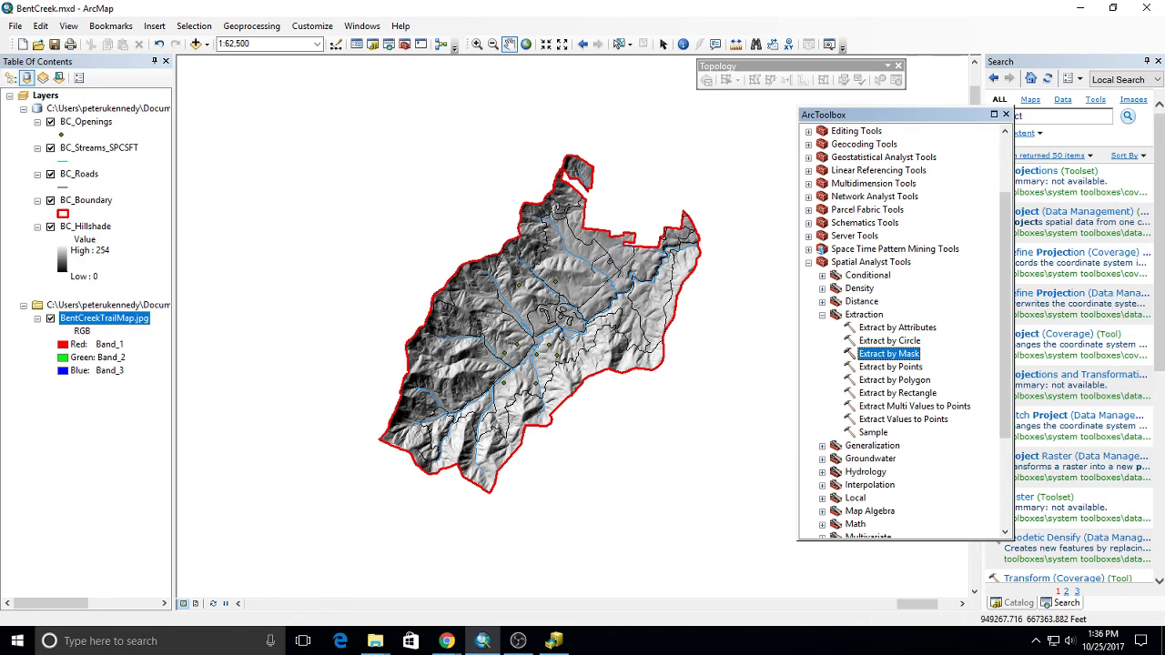
pyautogui.click(1006, 113)
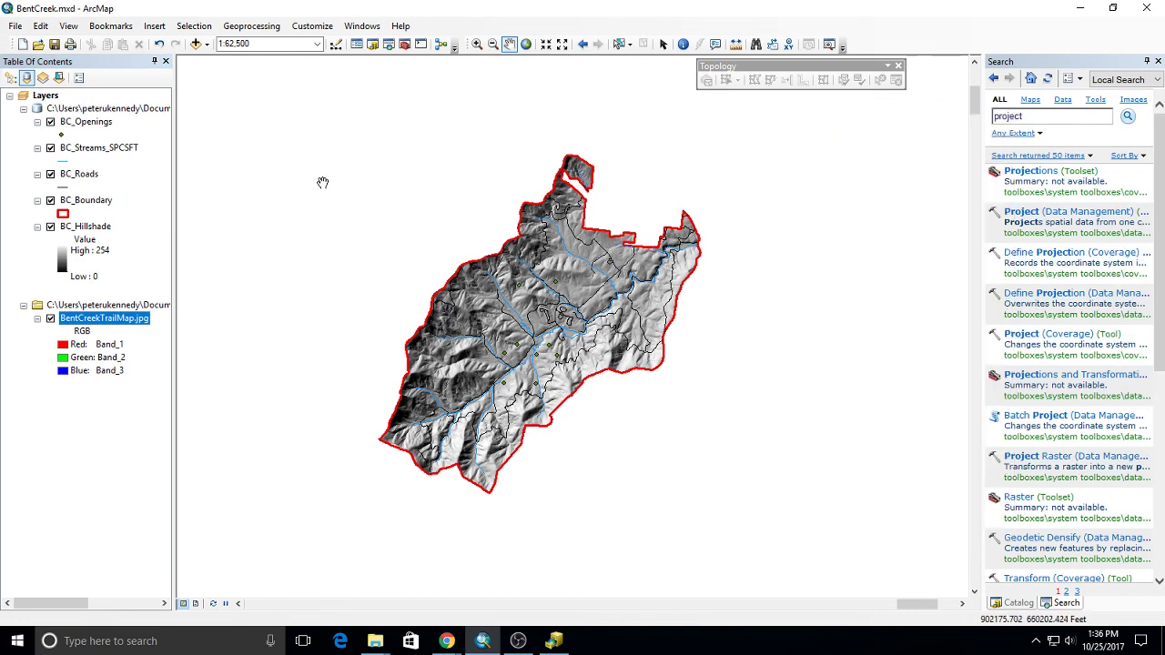
pyautogui.click(526, 44)
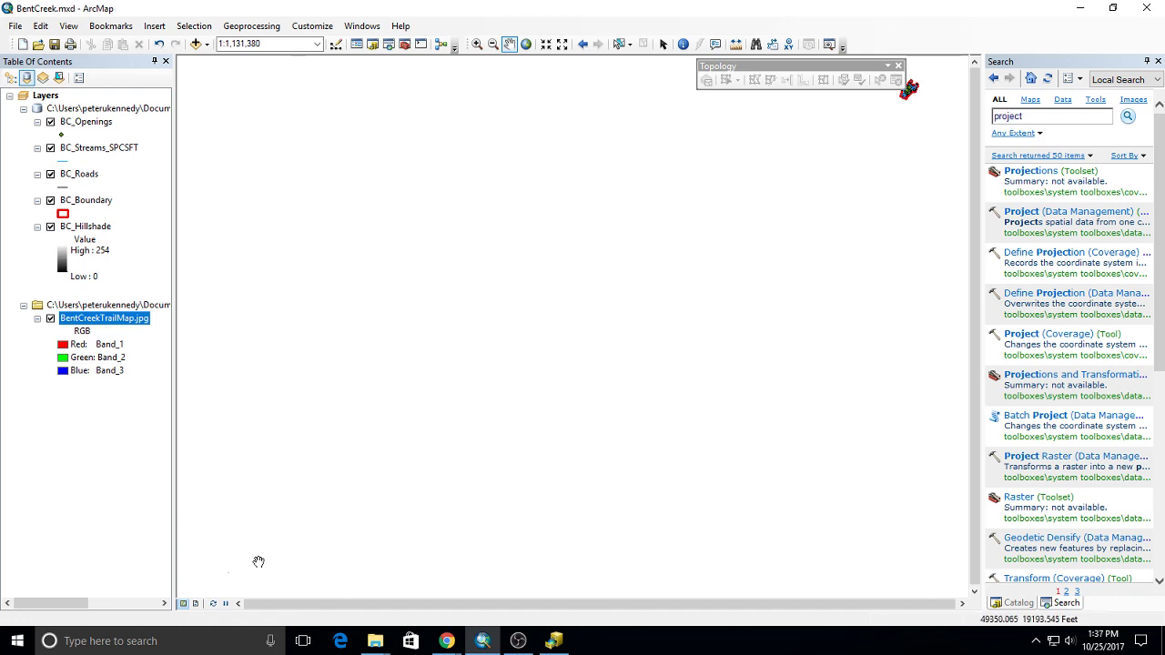
pyautogui.moveTo(876, 152)
pyautogui.mouseDown()
pyautogui.moveTo(554, 346)
pyautogui.moveTo(743, 251)
pyautogui.moveTo(887, 166)
pyautogui.moveTo(892, 148)
pyautogui.mouseUp()
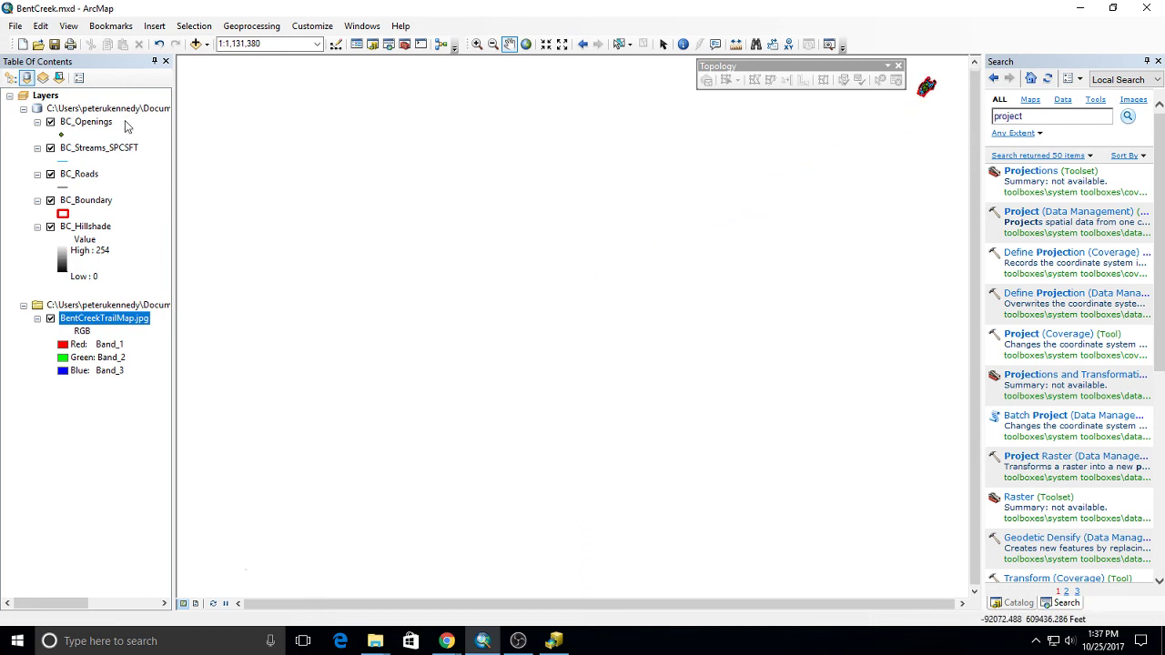
pyautogui.rightClick(91, 200)
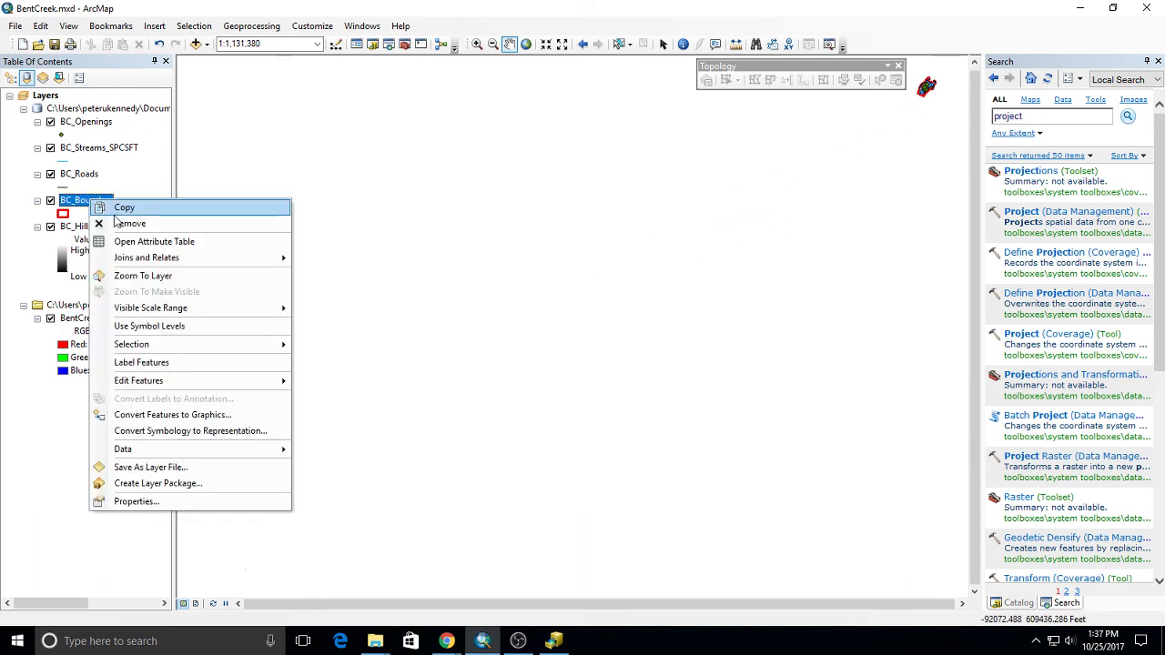
pyautogui.click(142, 276)
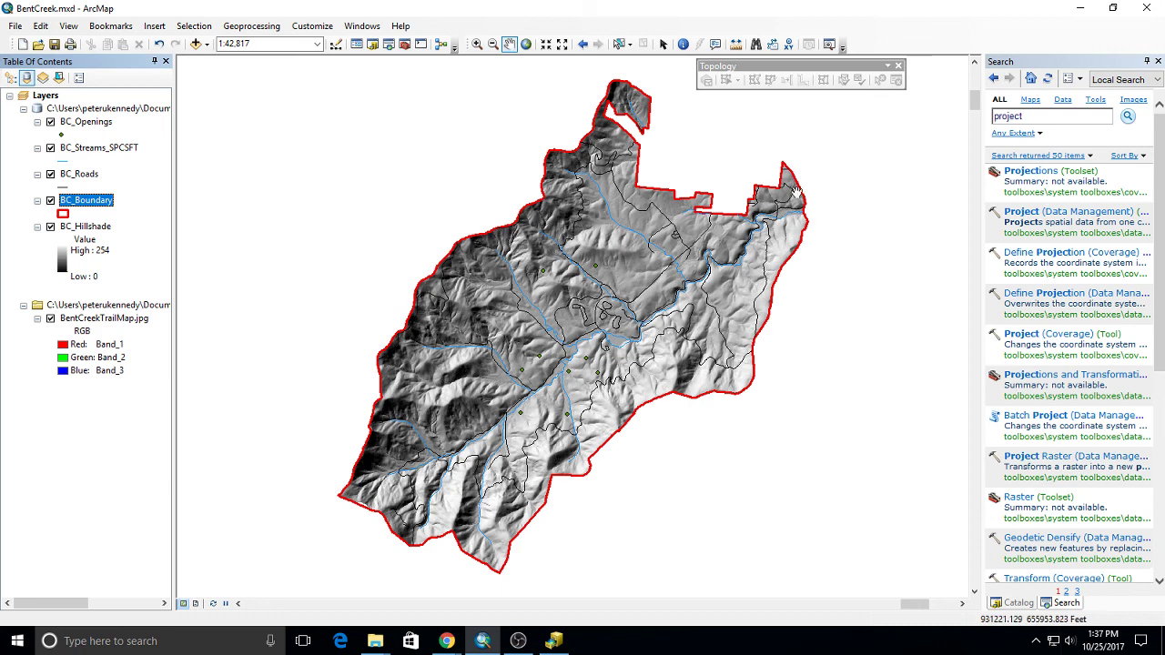
# Step: Turn on the Georeferencing toolbar with BentCreekTrailMap.jpg as the layer to georeference
pyautogui.rightClick(888, 30)
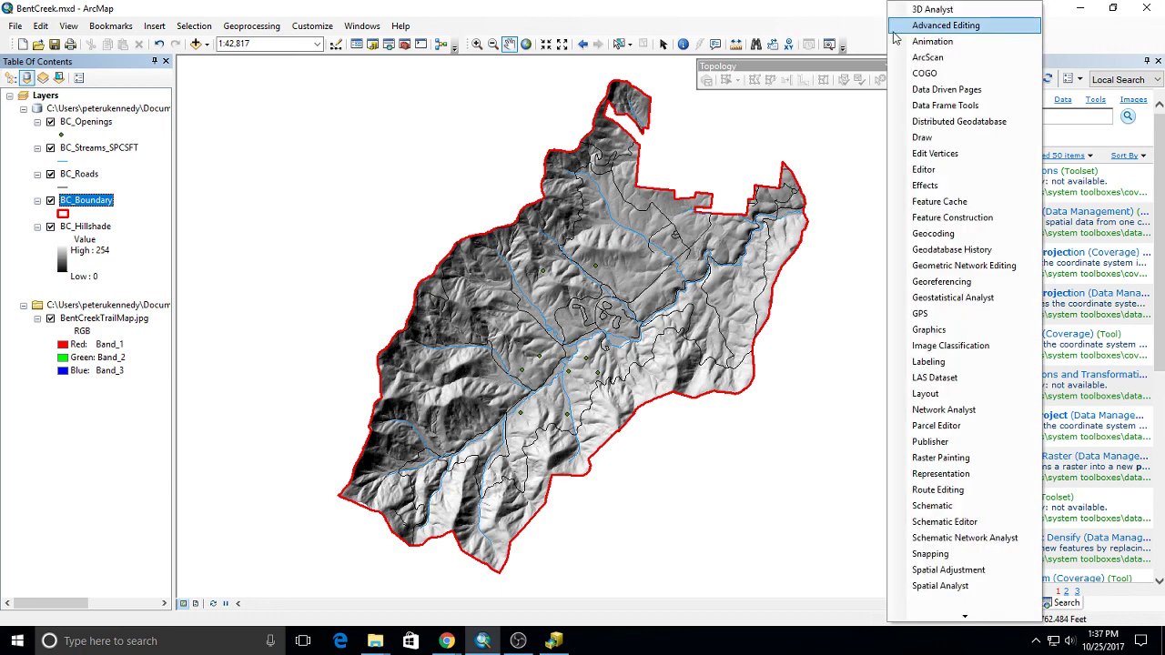
pyautogui.click(946, 284)
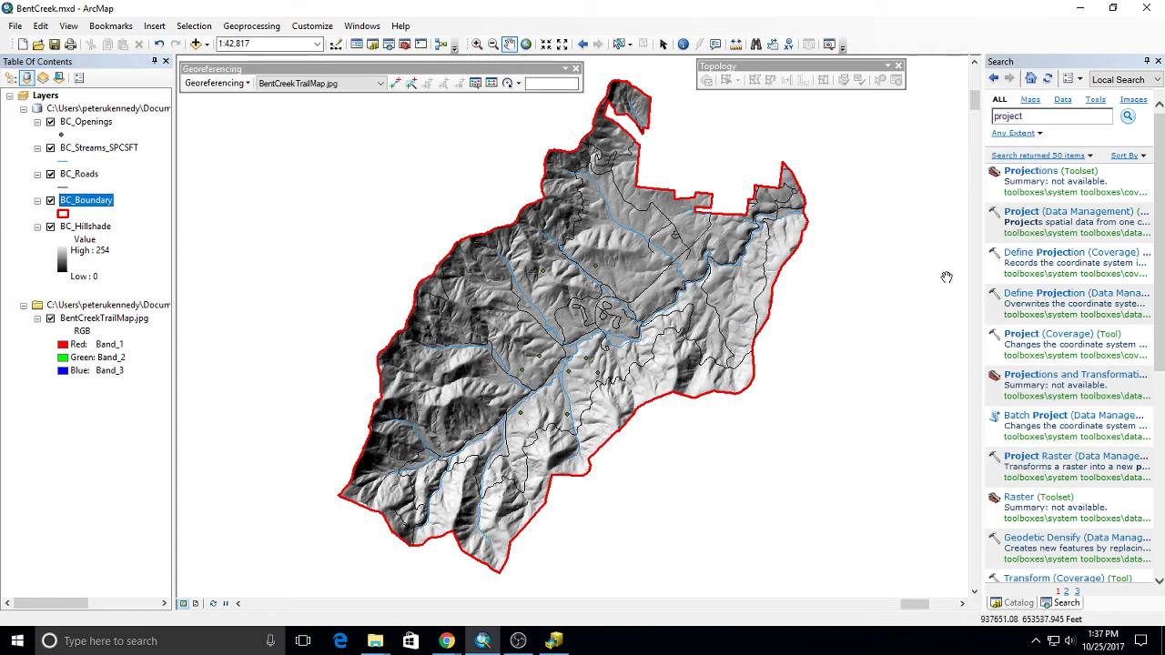
pyautogui.click(381, 84)
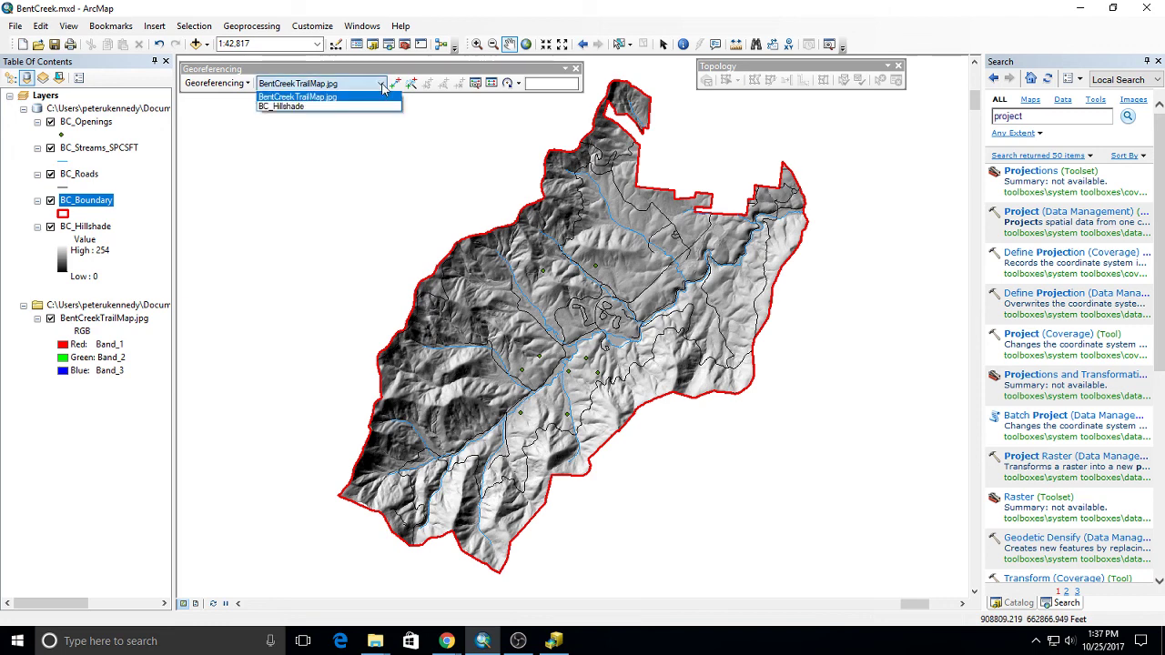
pyautogui.click(337, 97)
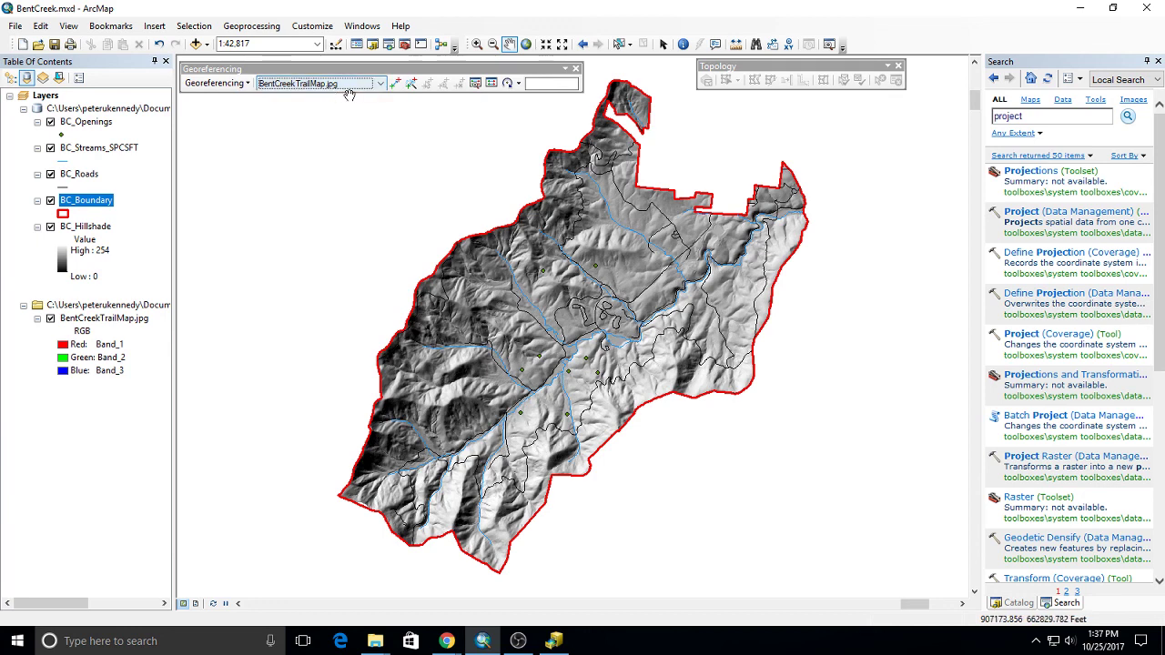
pyautogui.click(216, 84)
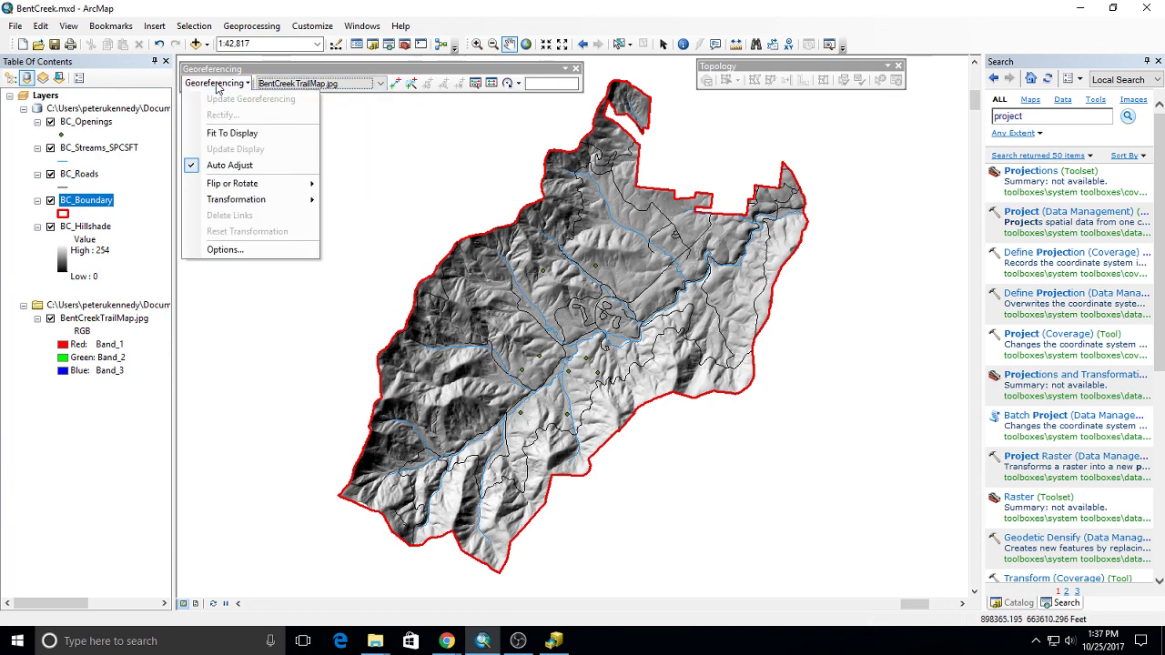
# Step: Fit the trail map image to the display and check BC_Boundary's symbol without changing it
pyautogui.click(224, 138)
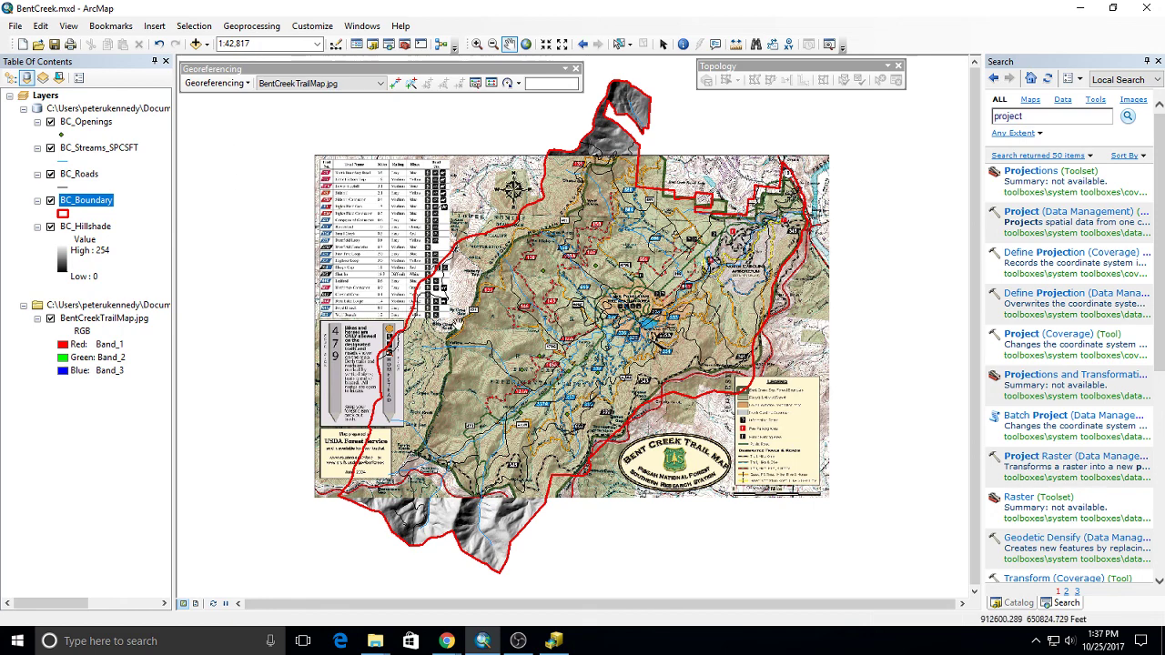
pyautogui.click(66, 215)
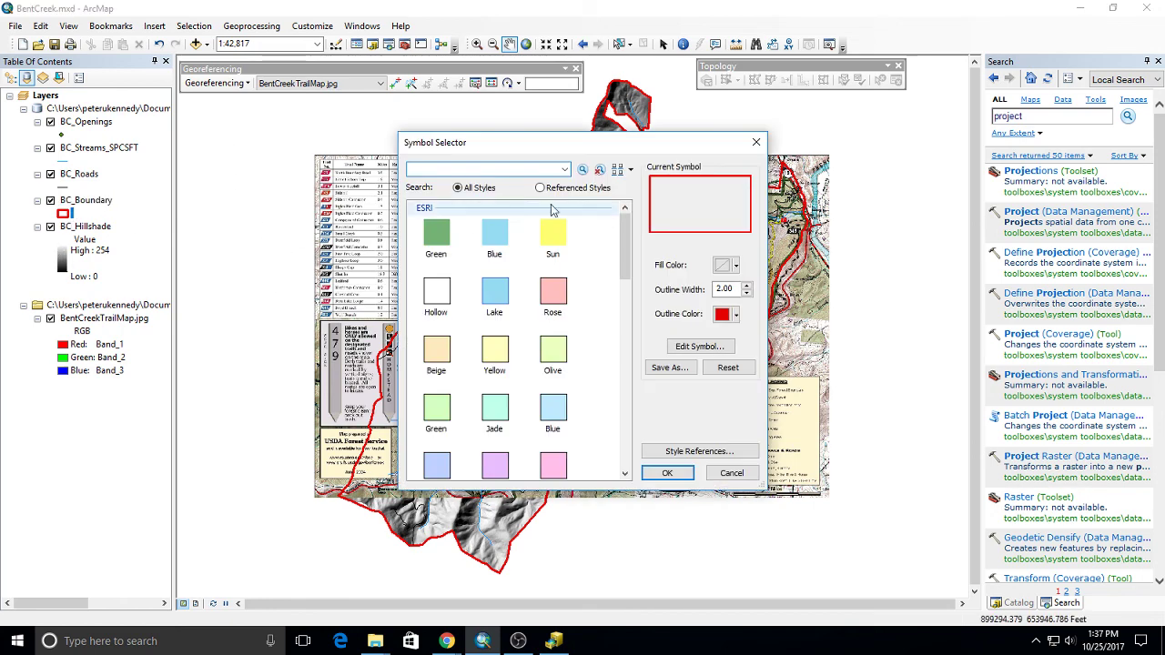
pyautogui.click(728, 473)
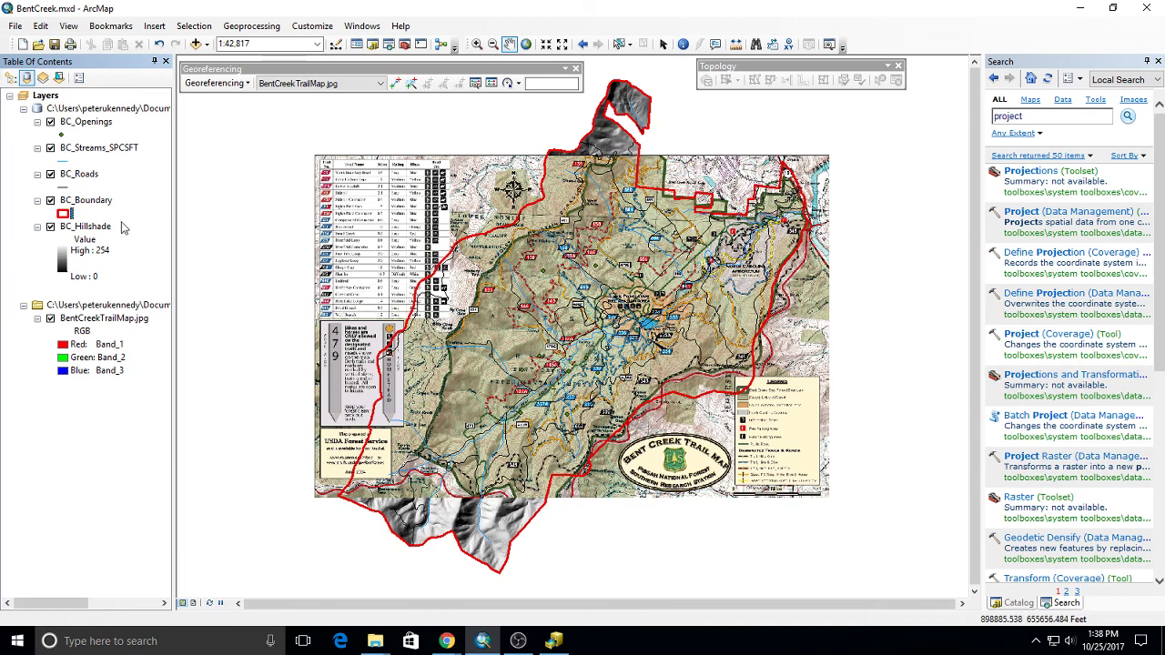
# Step: Reset the image's transformation, fit it to the display again, and list layers by drawing order
pyautogui.click(218, 83)
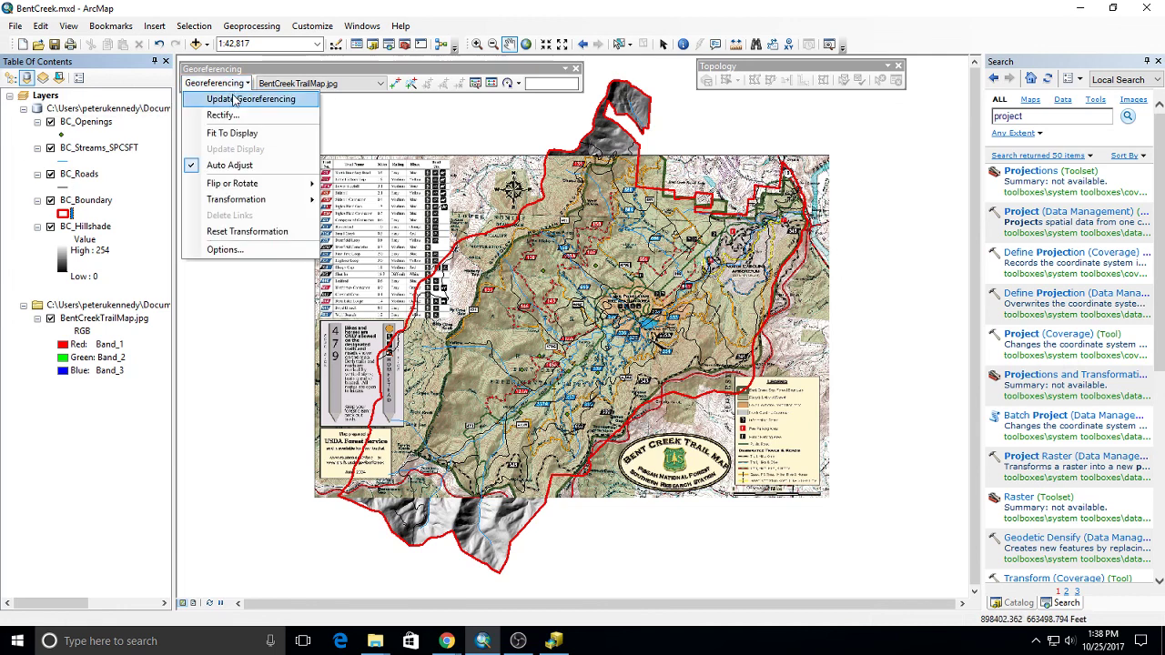
pyautogui.moveTo(239, 202)
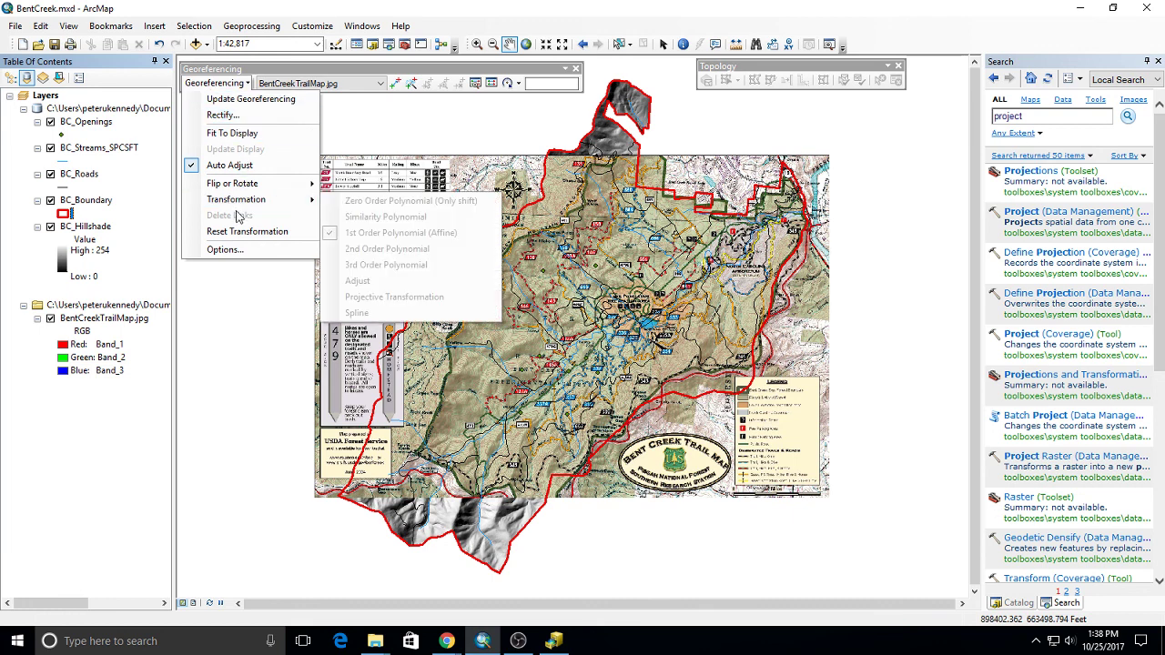
pyautogui.click(240, 230)
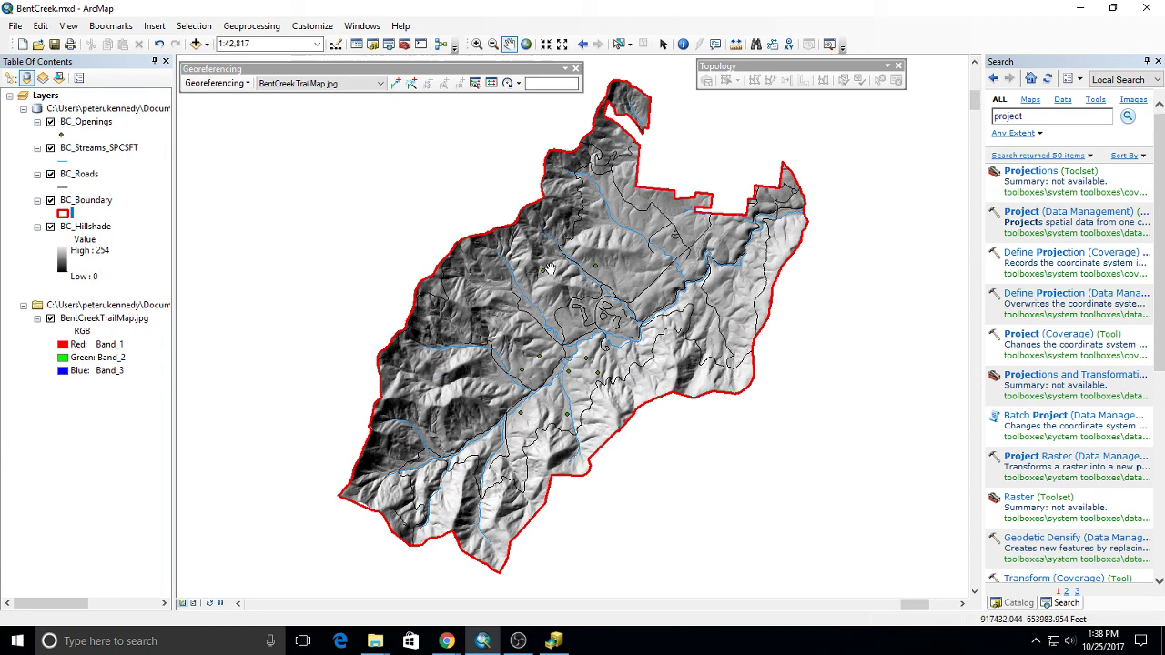
pyautogui.scroll(-2, 674, 283)
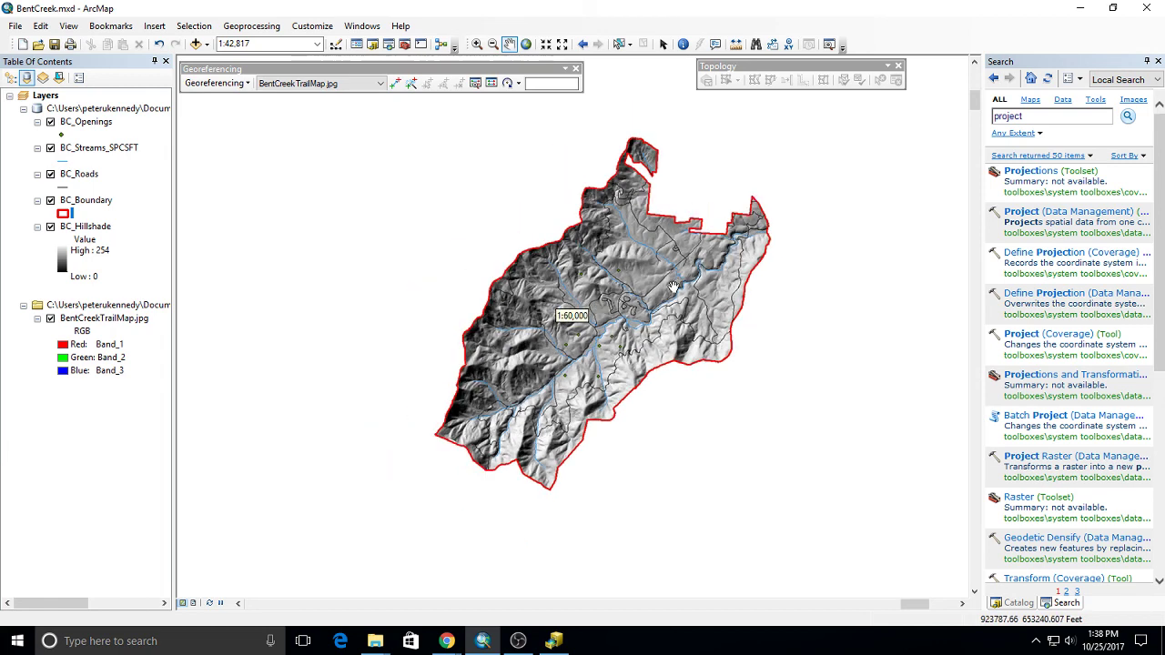
pyautogui.scroll(-1, 674, 283)
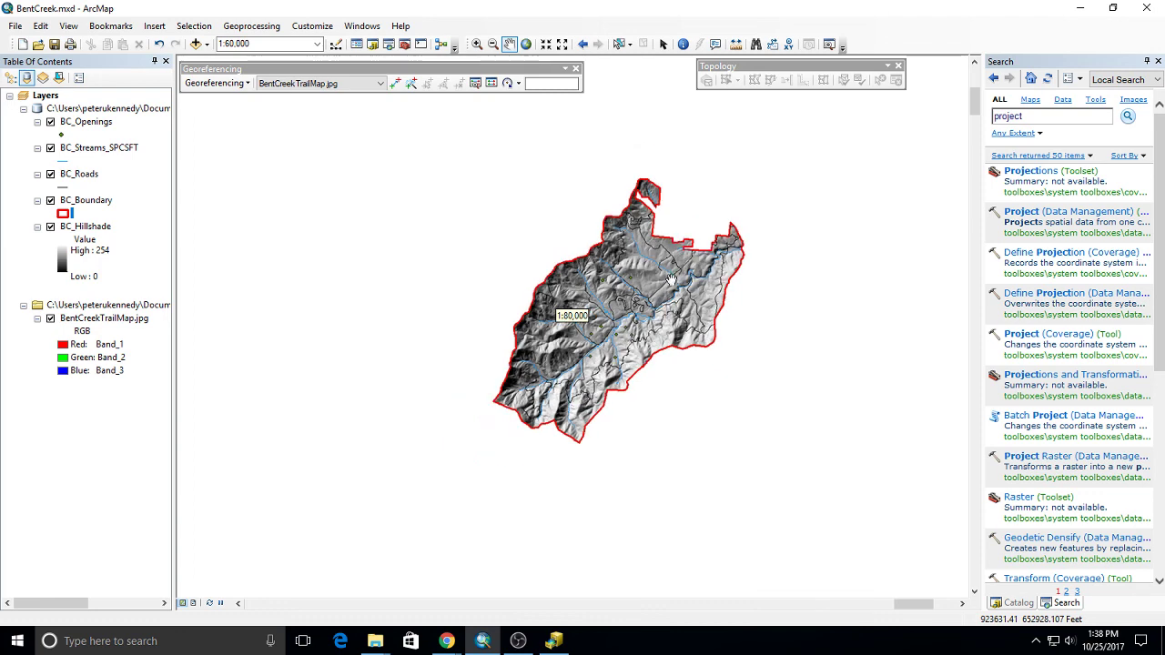
pyautogui.click(216, 83)
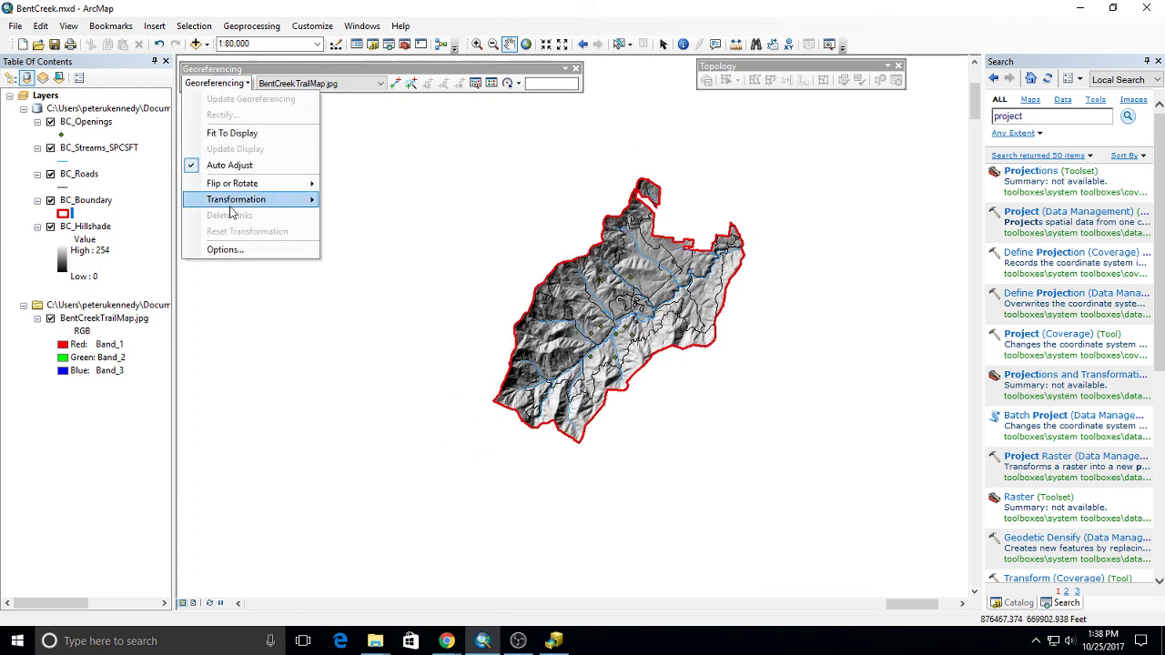
pyautogui.click(244, 134)
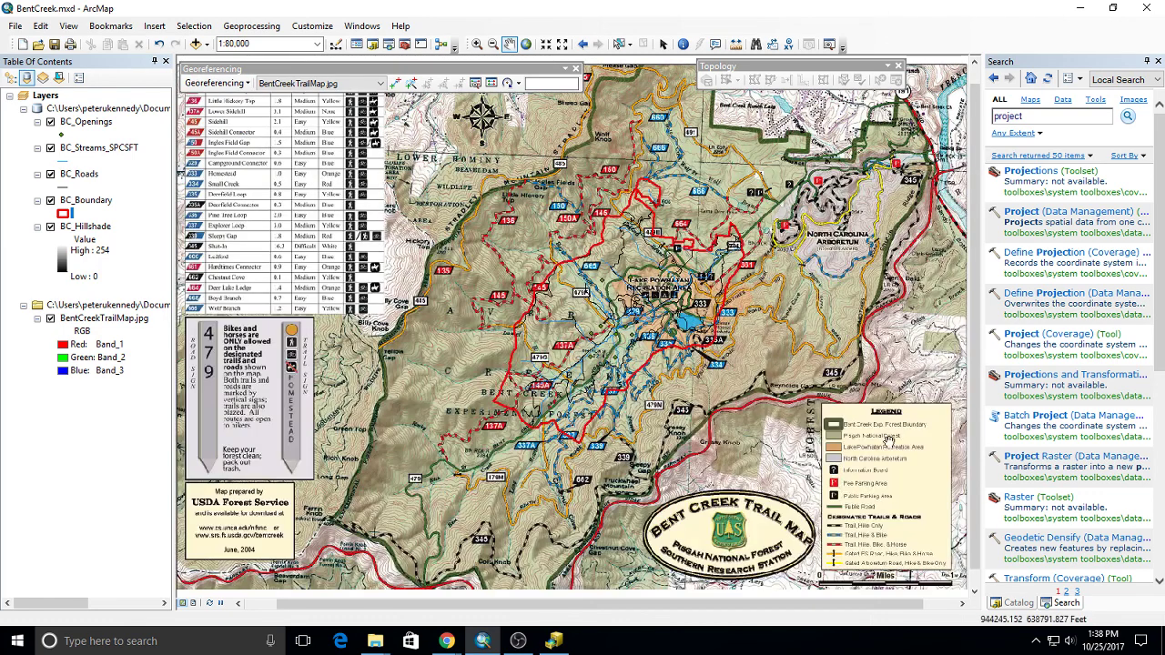
pyautogui.click(12, 79)
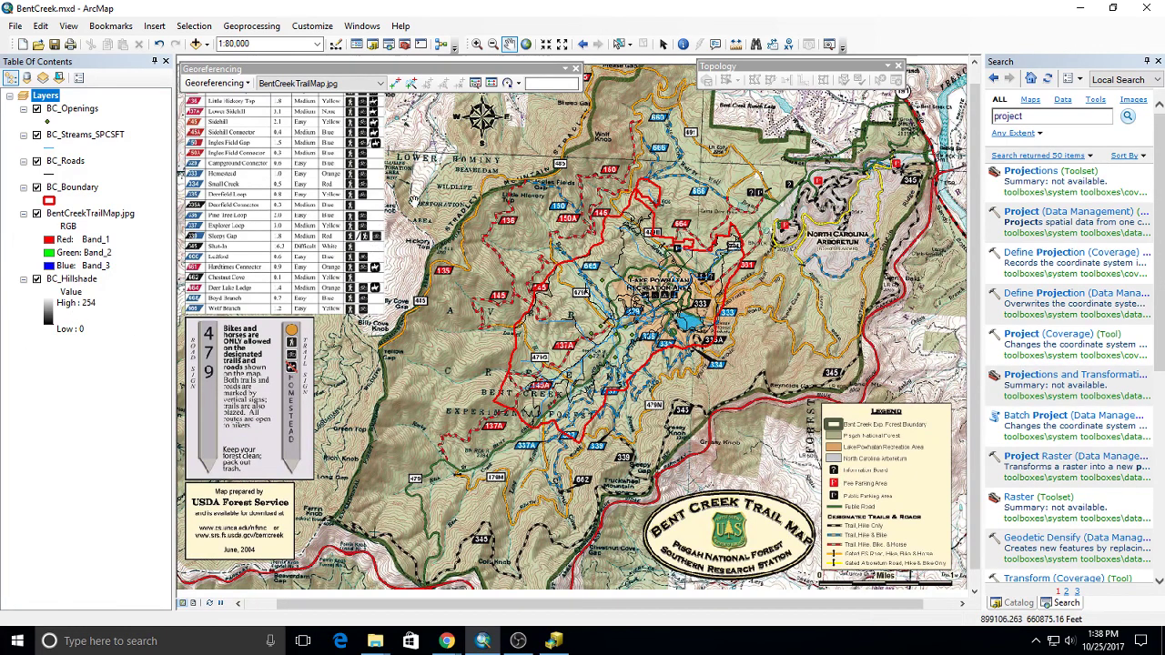
# Step: Dock the Georeferencing toolbar and scale the trail map image down to fit the boundary
pyautogui.moveTo(407, 73); pyautogui.dragTo(459, 60)
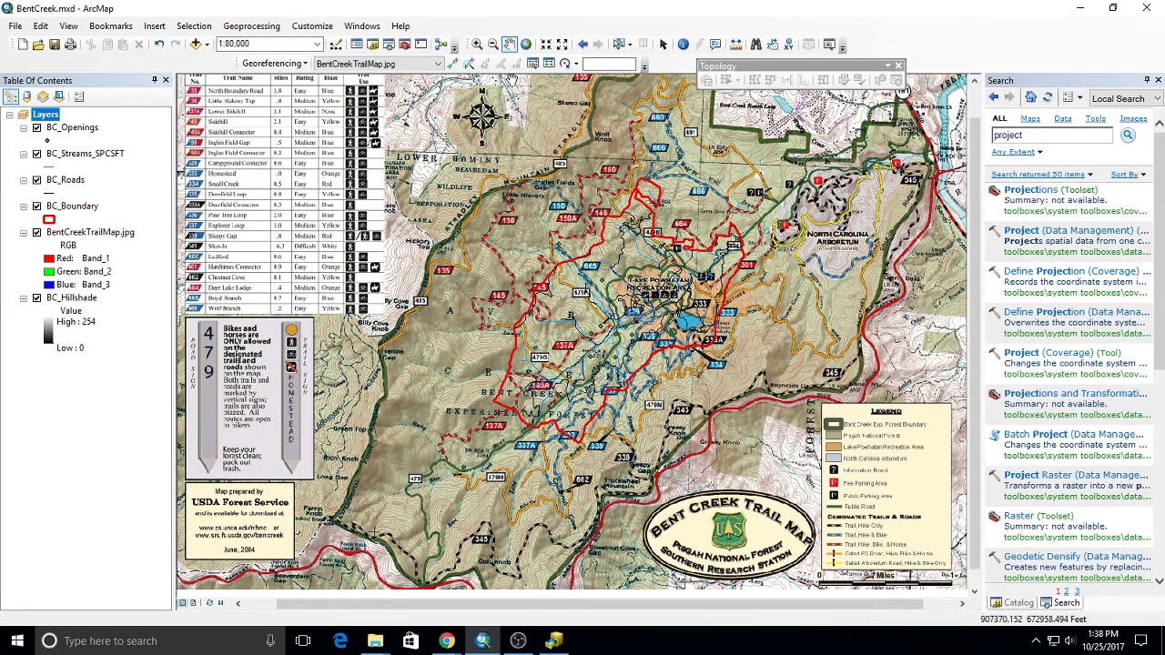
pyautogui.click(575, 64)
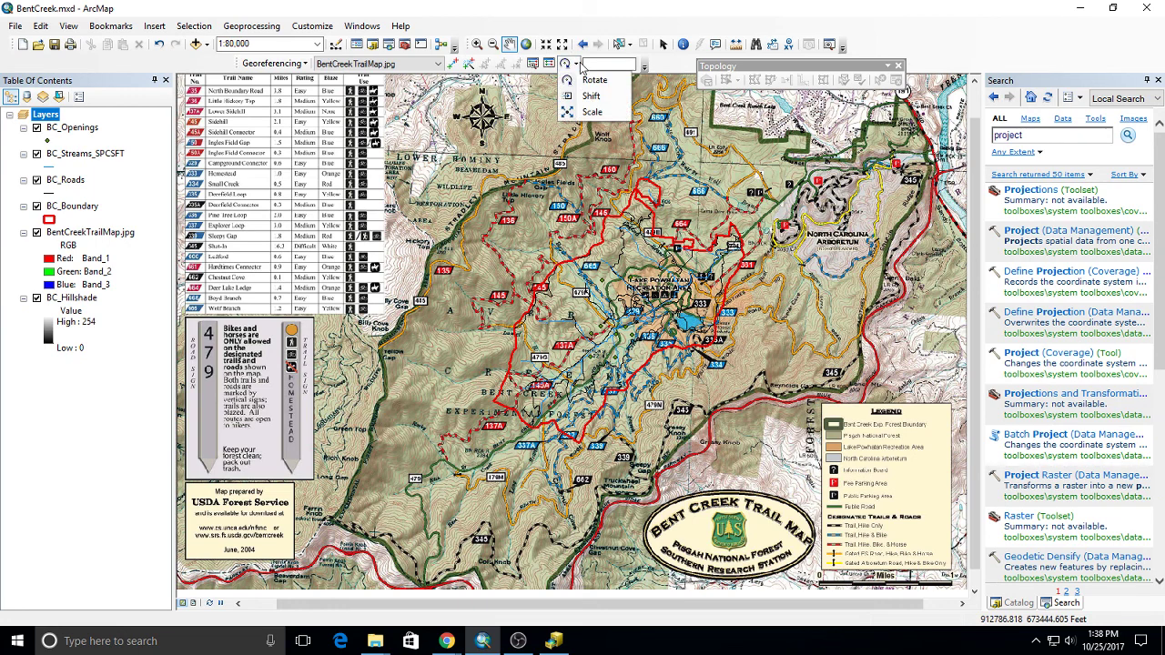
pyautogui.click(592, 111)
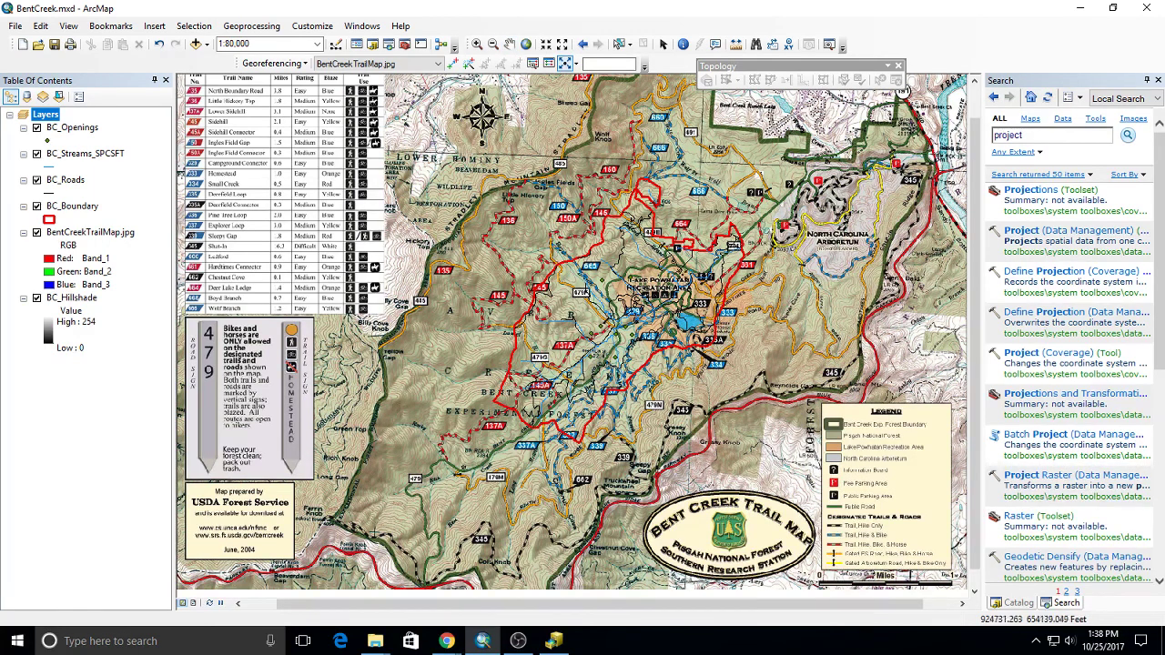
pyautogui.moveTo(775, 202); pyautogui.dragTo(681, 312)
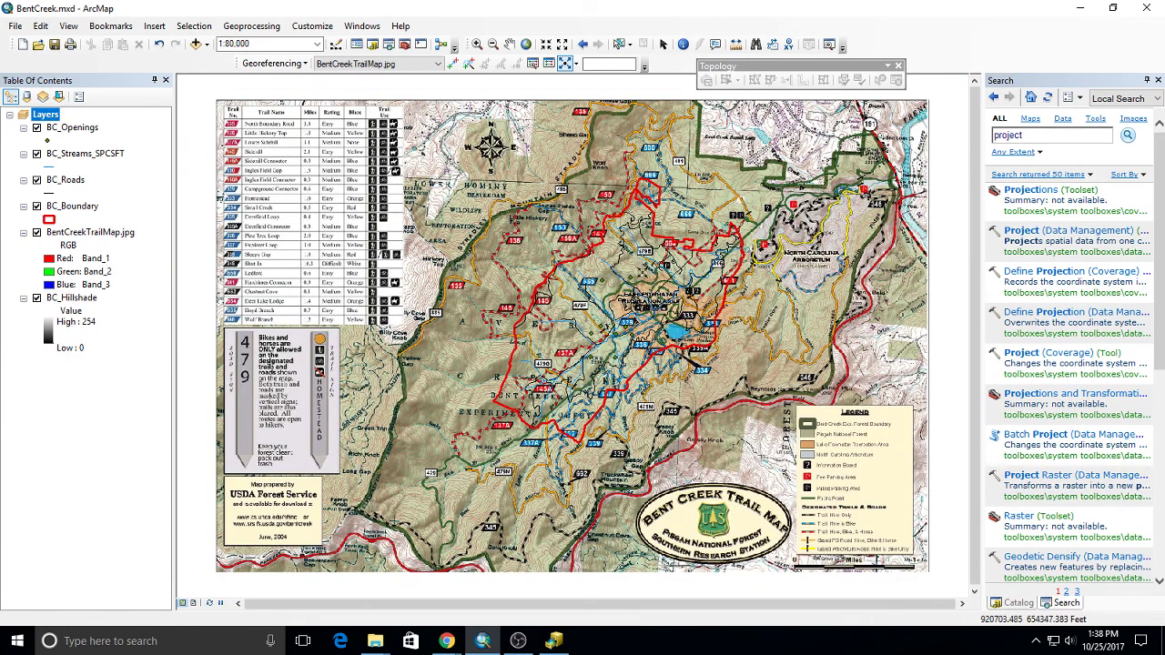
pyautogui.scroll(2, 644, 241)
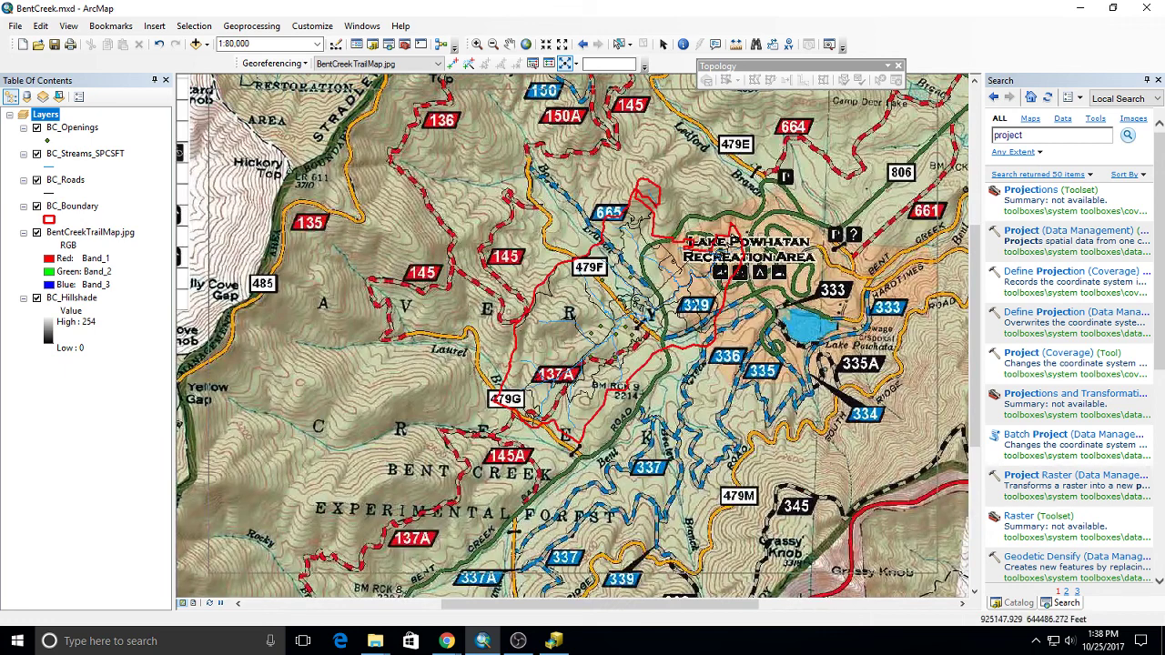
pyautogui.scroll(-3, 705, 338)
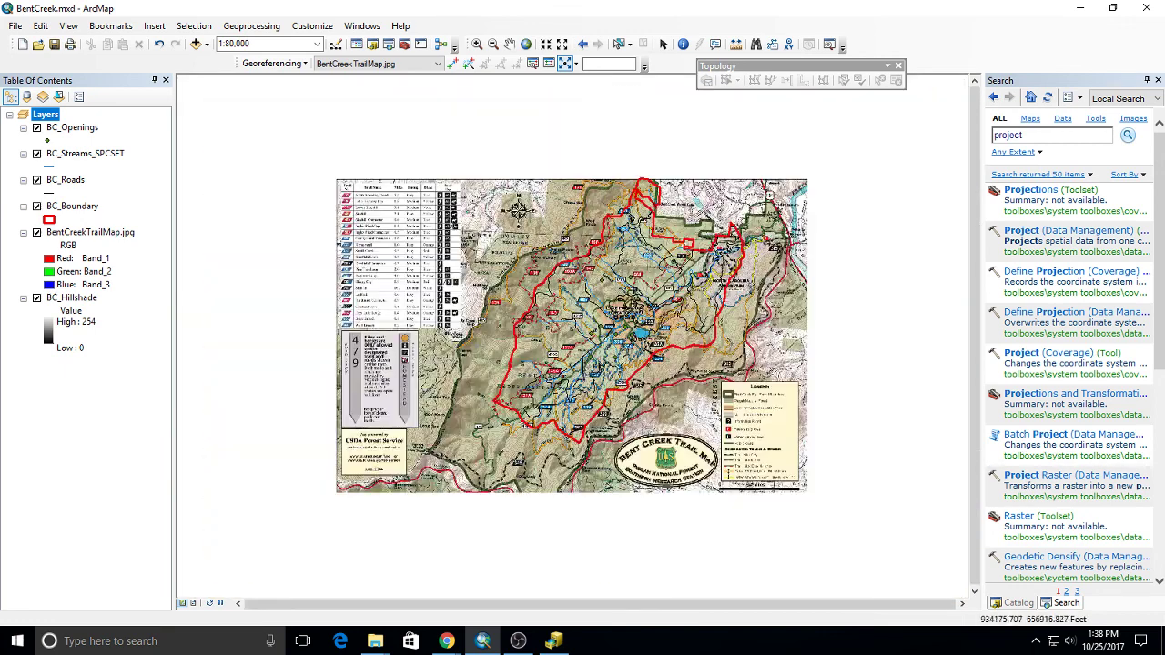
pyautogui.moveTo(770, 194); pyautogui.dragTo(769, 272)
pyautogui.moveTo(817, 194); pyautogui.dragTo(808, 199)
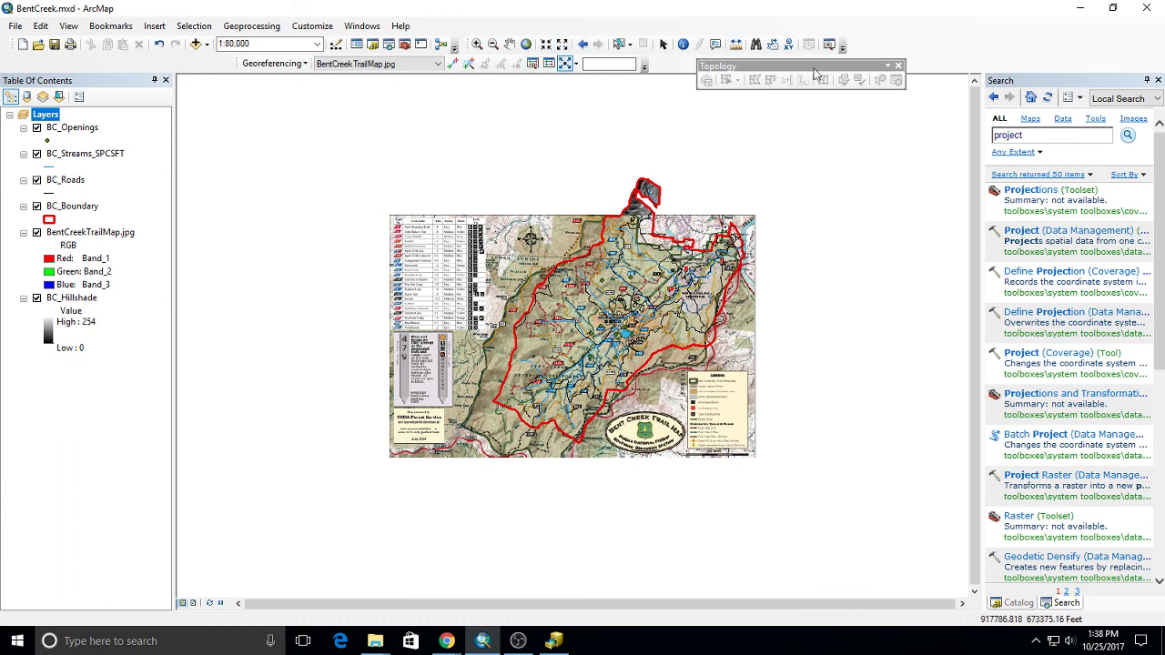
# Step: Shift the trail map image up and right beneath the red BC_Boundary outline
pyautogui.click(575, 64)
pyautogui.click(591, 97)
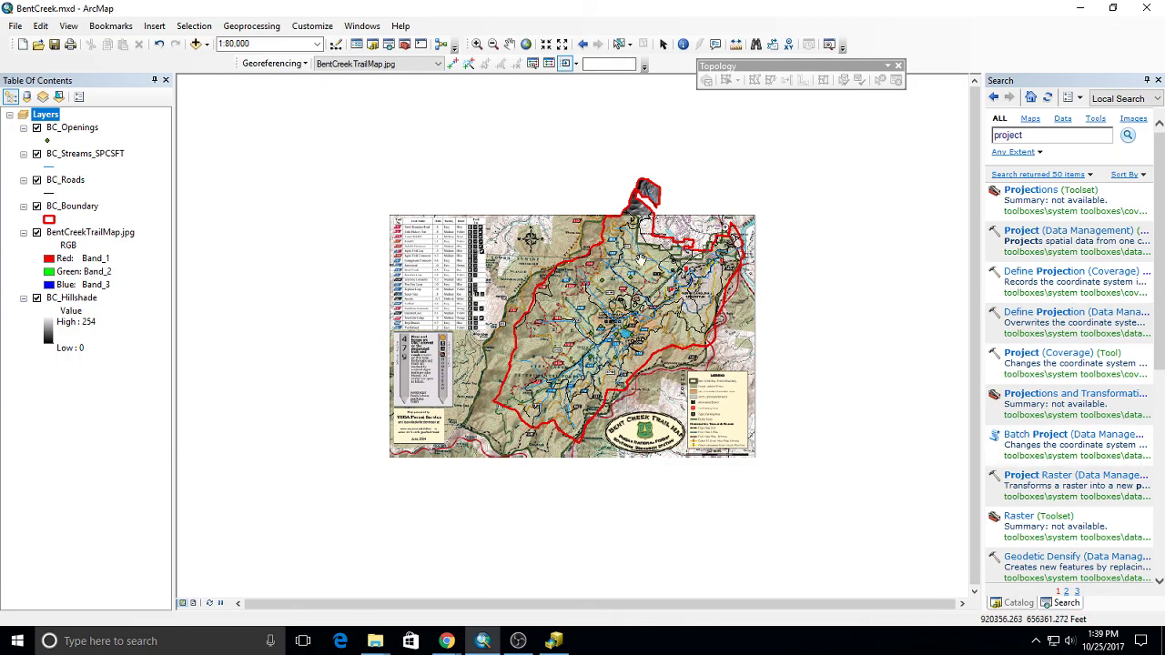
pyautogui.moveTo(643, 268); pyautogui.dragTo(660, 258)
pyautogui.moveTo(626, 380); pyautogui.dragTo(637, 329)
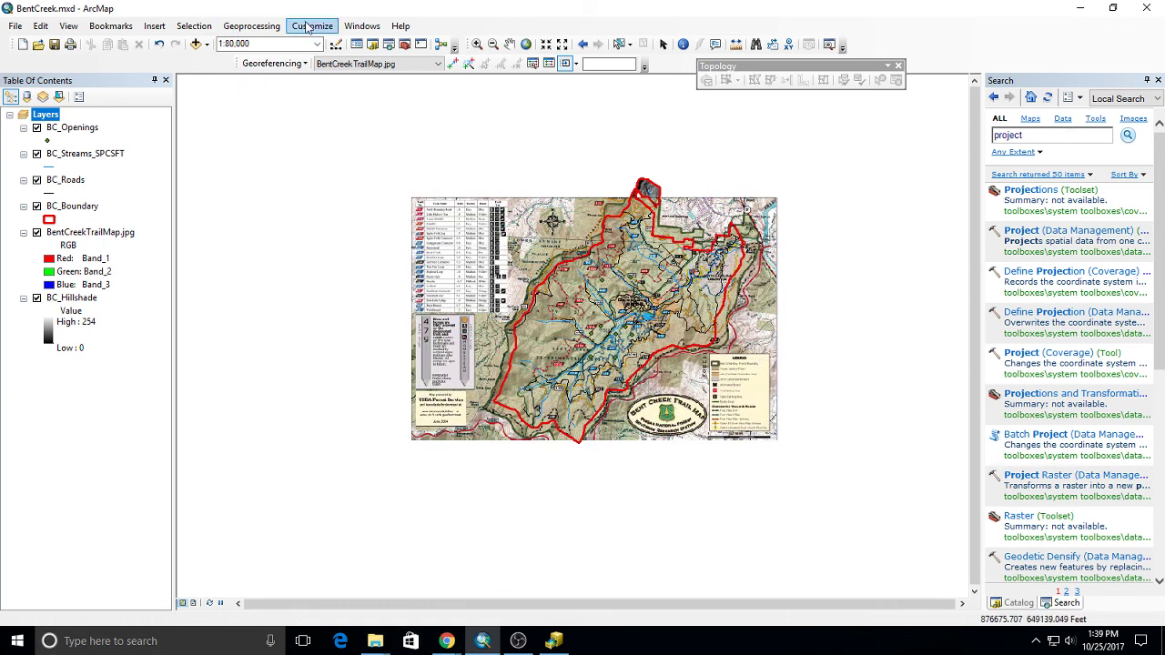
pyautogui.click(476, 44)
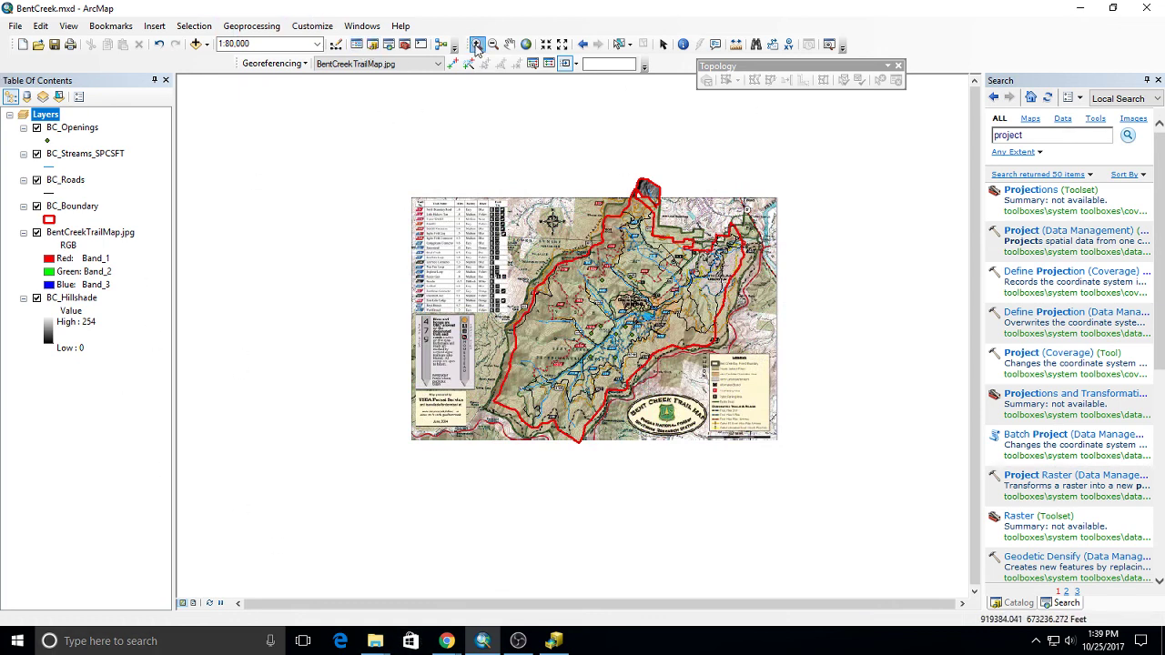
# Step: Zoom into the Ferrin Knob area and activate the Add Control Points tool
pyautogui.moveTo(508, 159); pyautogui.dragTo(809, 481)
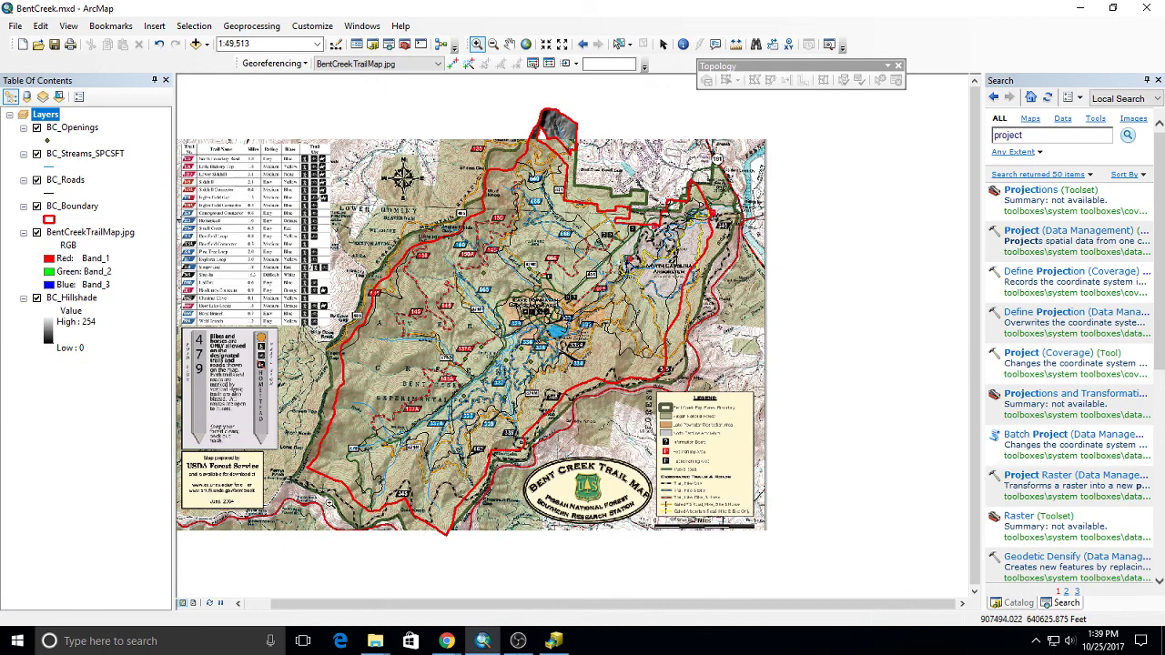
pyautogui.moveTo(259, 442); pyautogui.dragTo(368, 528)
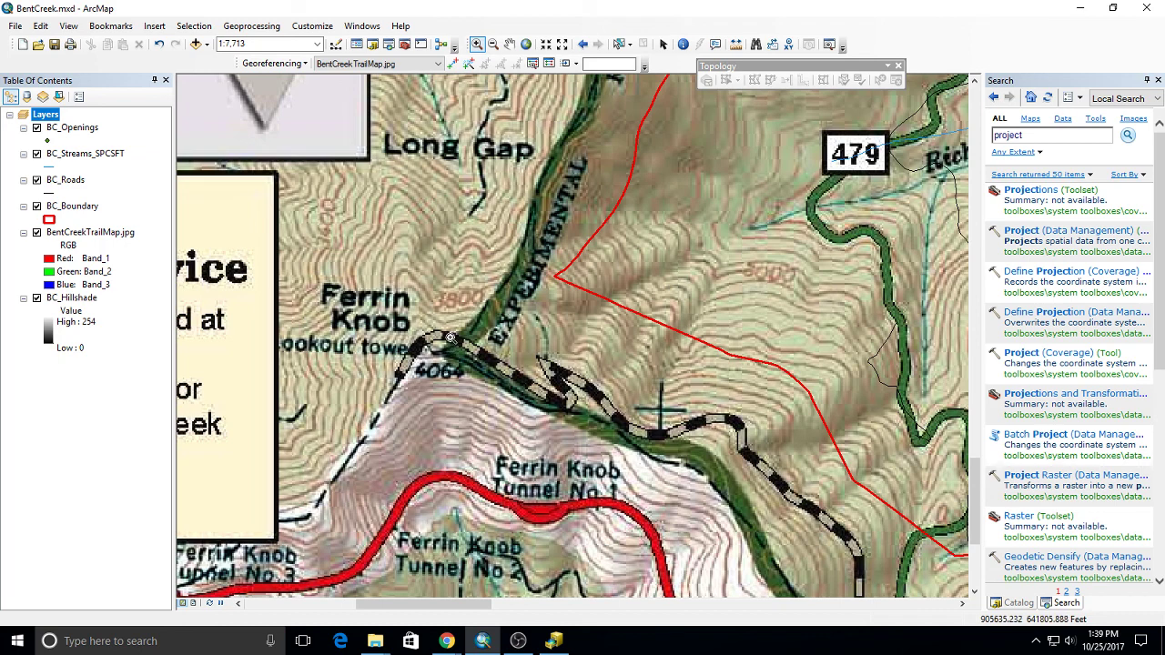
pyautogui.click(450, 65)
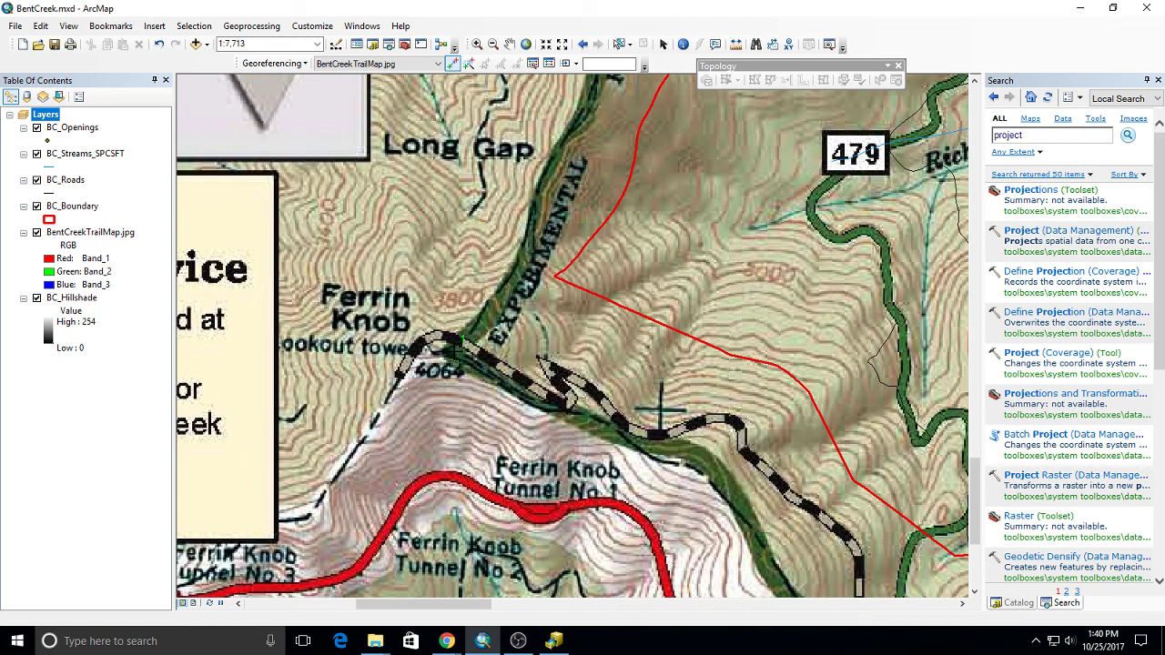
# Step: Link Ferrin Knob on the trail map to the matching BC_Boundary corner
pyautogui.click(455, 348)
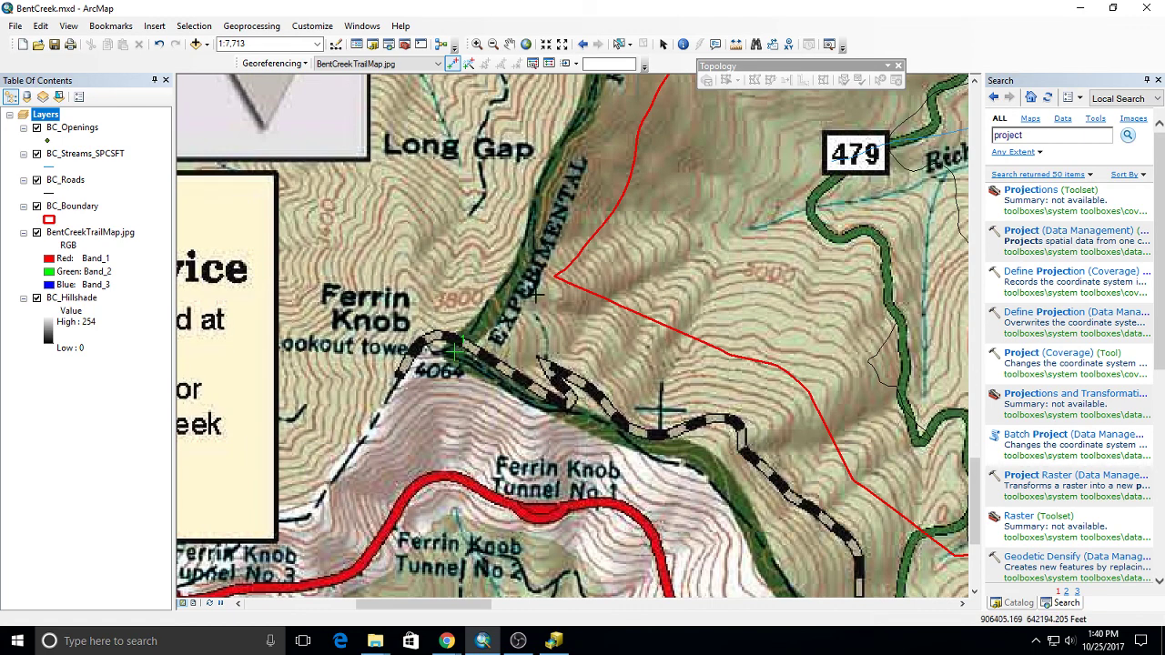
pyautogui.doubleClick(552, 279)
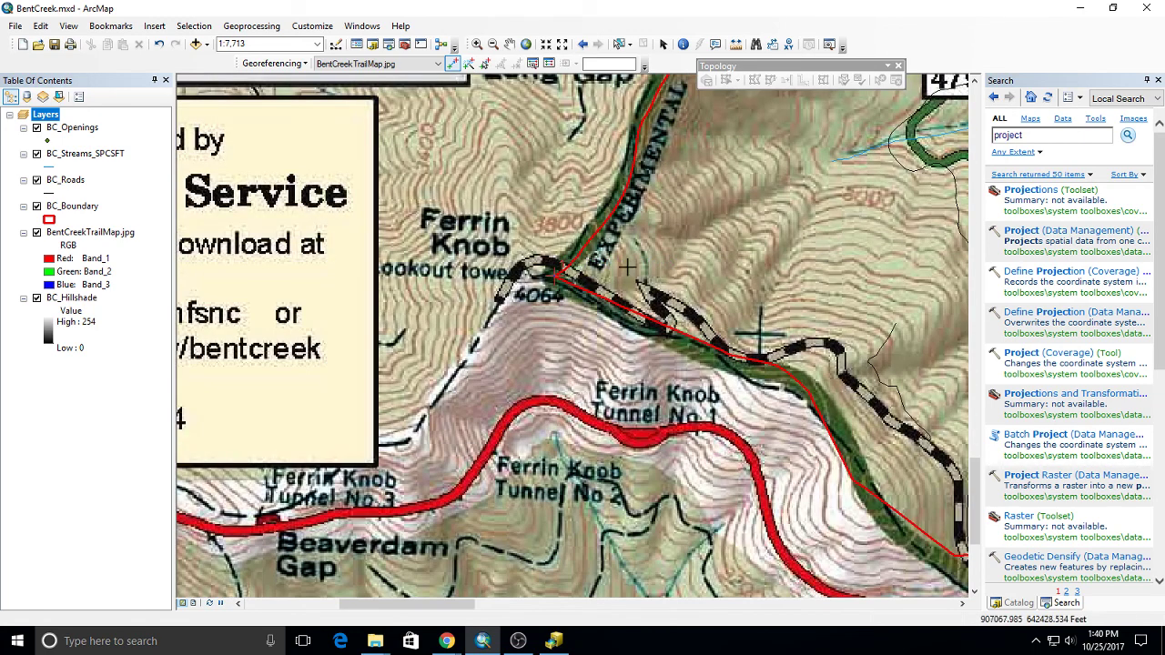
pyautogui.scroll(-3, 684, 269)
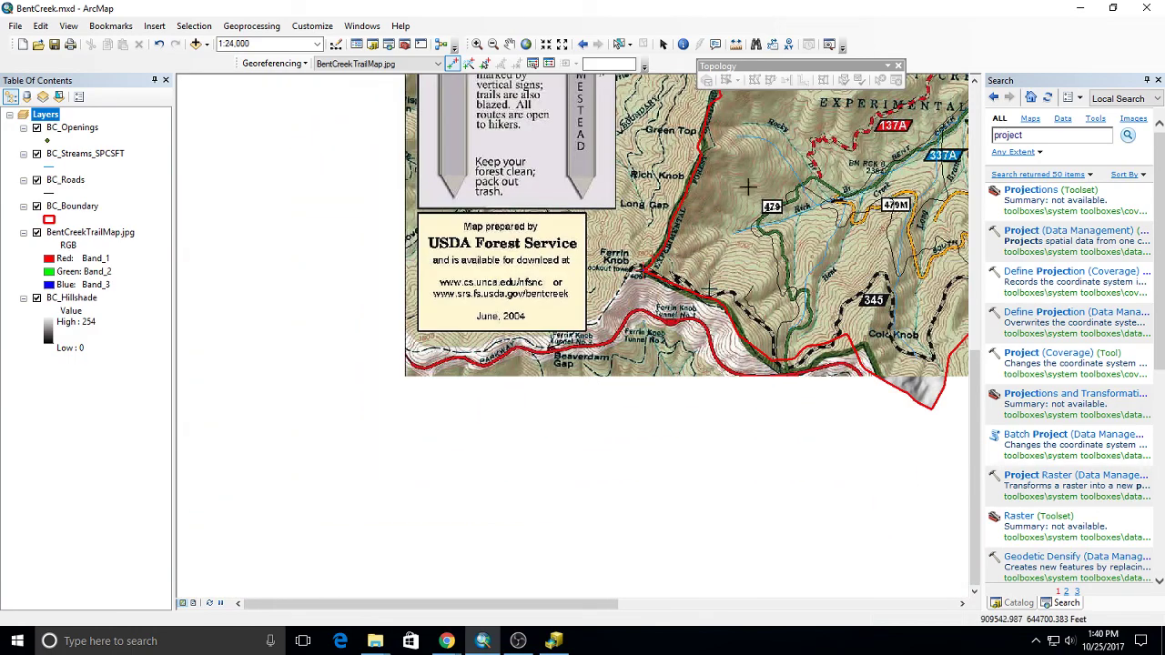
# Step: Move to Bent Creek Experiment Station and link it to the boundary corner by the road
pyautogui.moveTo(735, 166); pyautogui.dragTo(228, 416)
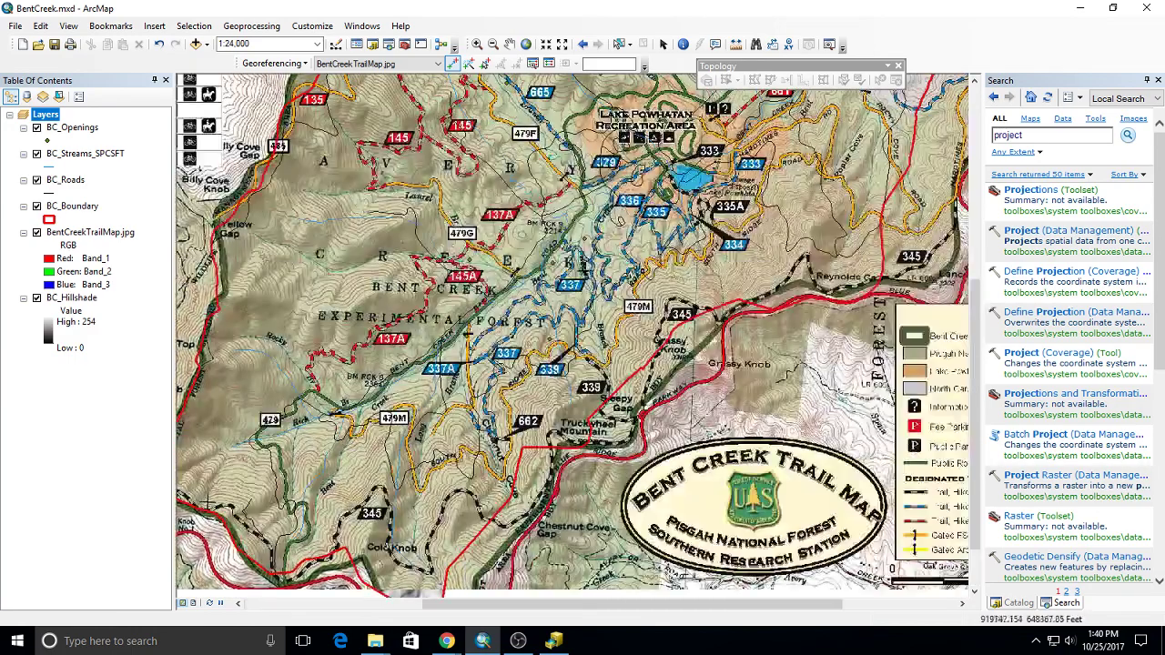
pyautogui.moveTo(637, 200); pyautogui.dragTo(304, 363)
pyautogui.moveTo(773, 109); pyautogui.dragTo(766, 291)
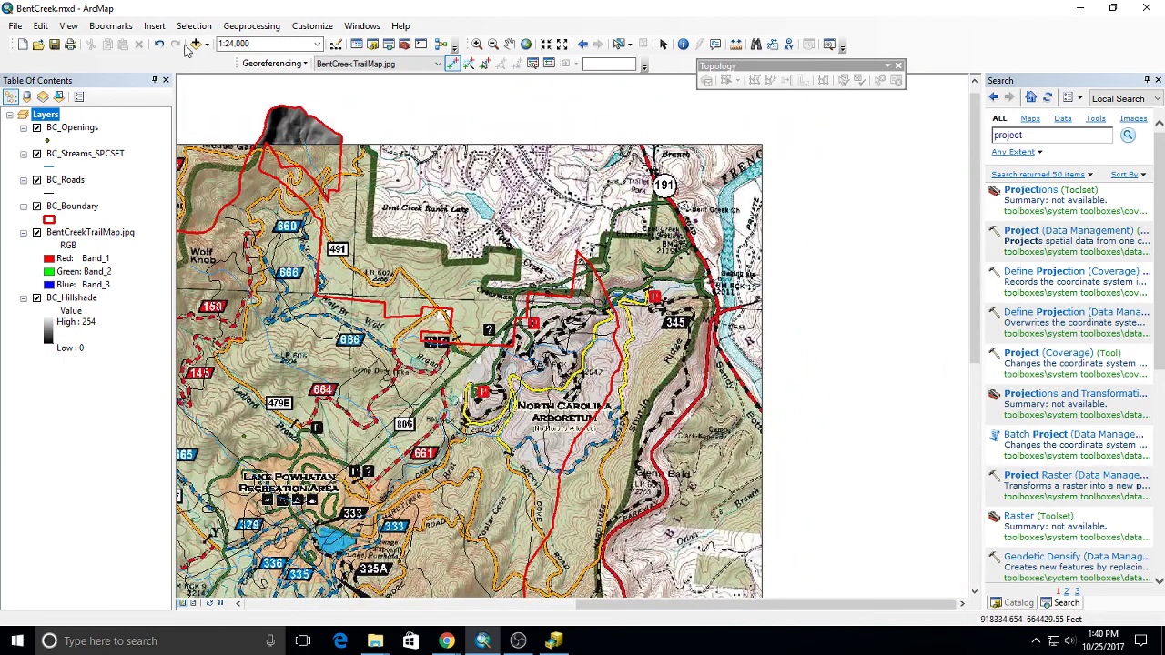
pyautogui.click(476, 44)
pyautogui.moveTo(688, 186); pyautogui.dragTo(510, 360)
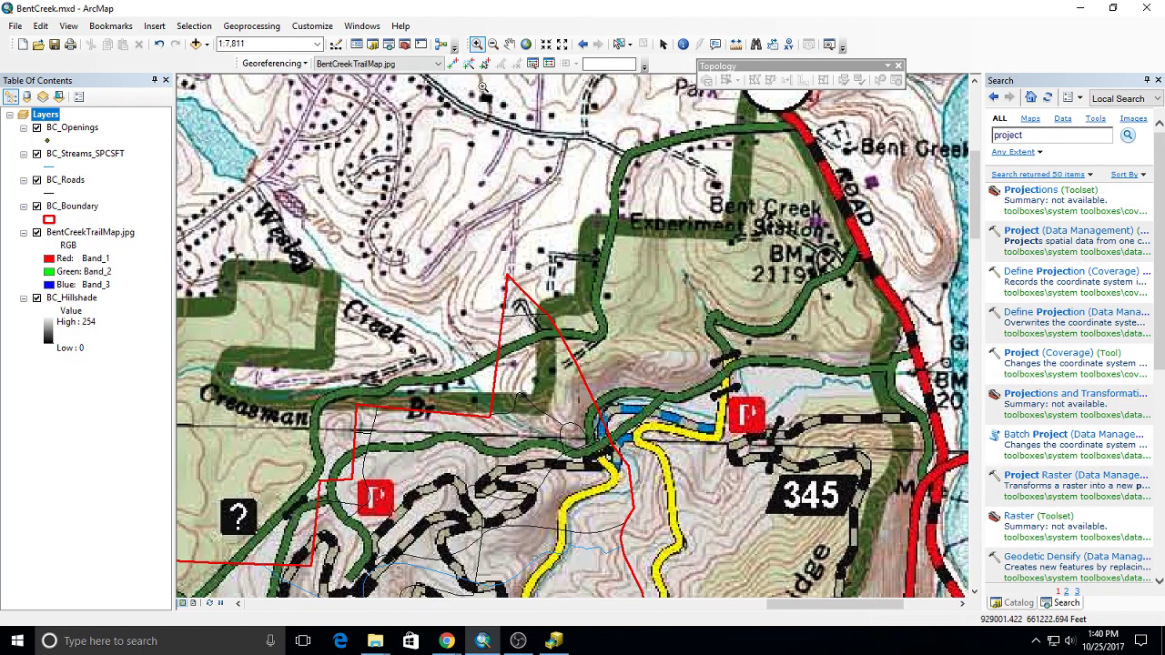
pyautogui.click(451, 62)
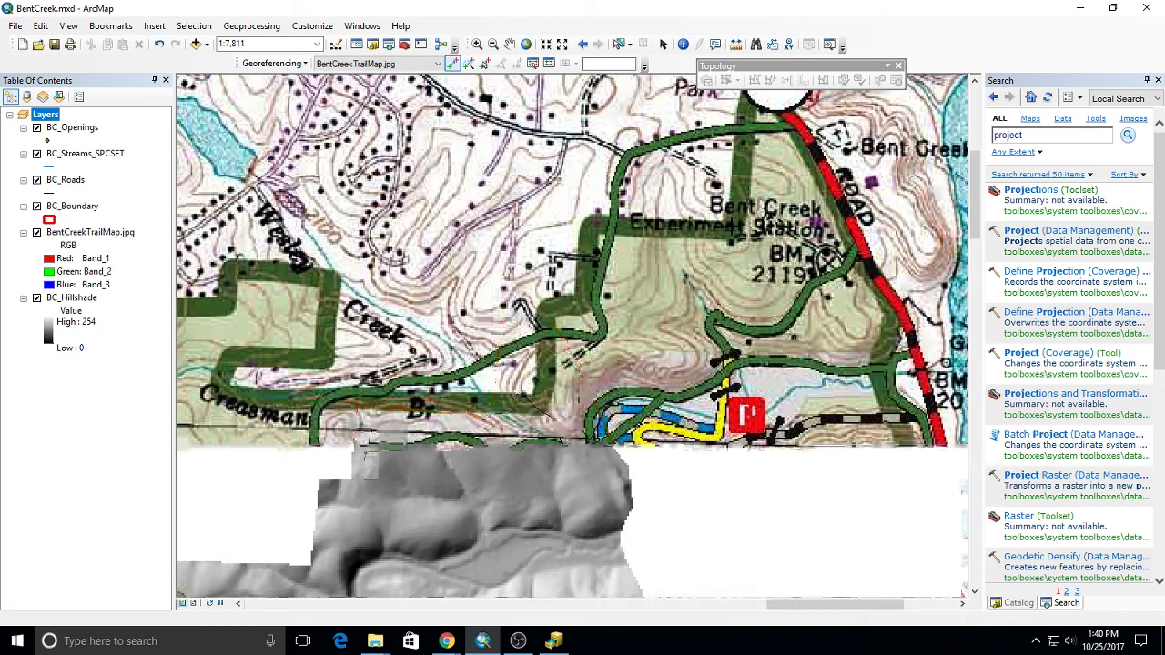
pyautogui.click(733, 223)
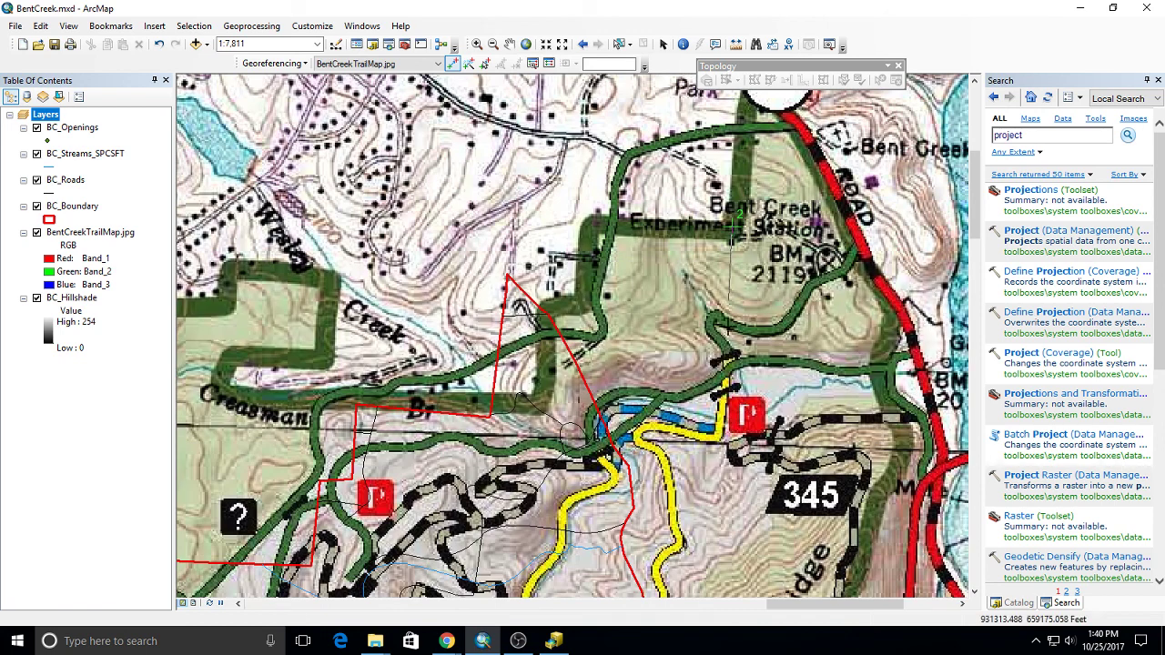
pyautogui.click(489, 416)
pyautogui.scroll(5, 487, 418)
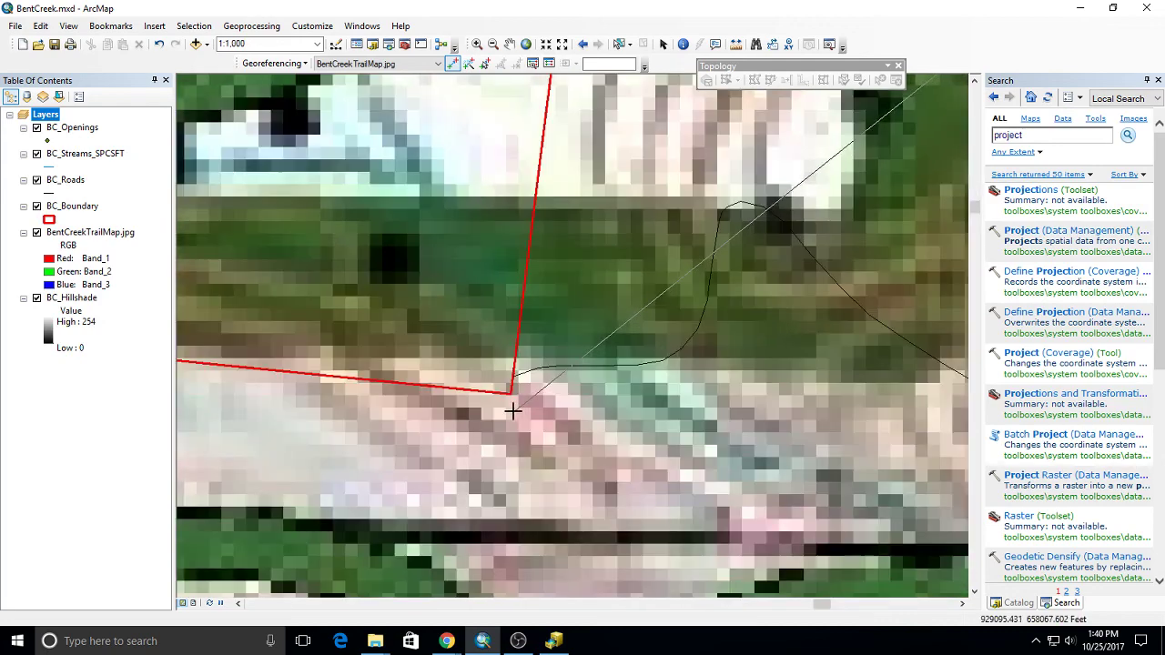
pyautogui.scroll(-8, 510, 394)
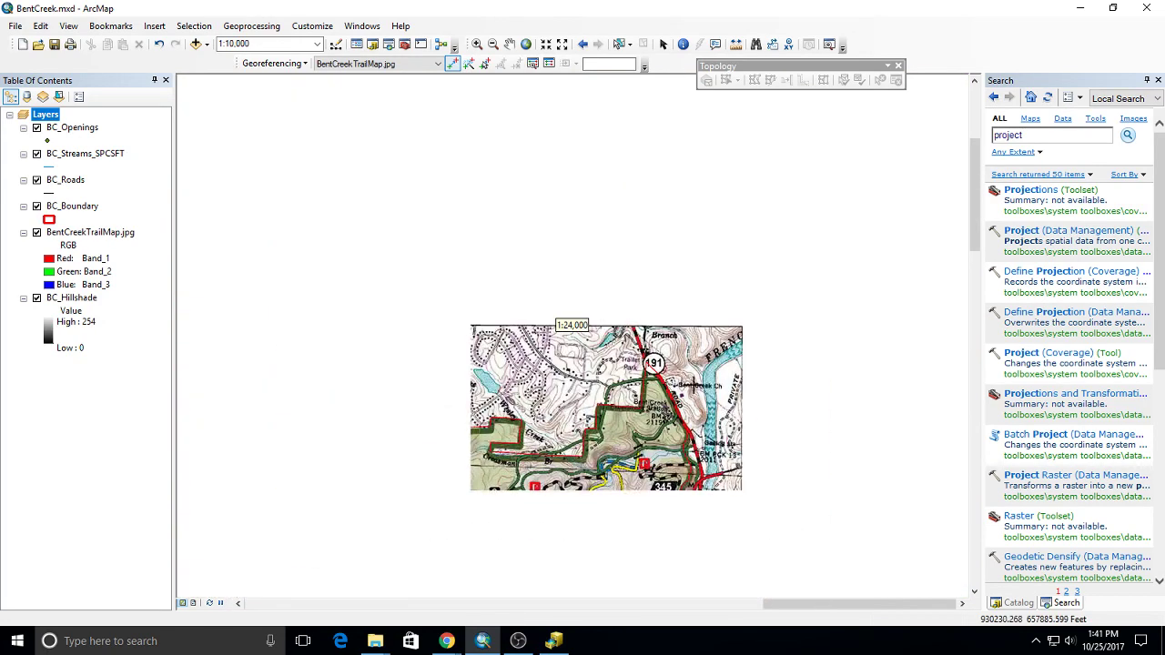
pyautogui.scroll(-3, 691, 384)
pyautogui.scroll(-3, 564, 319)
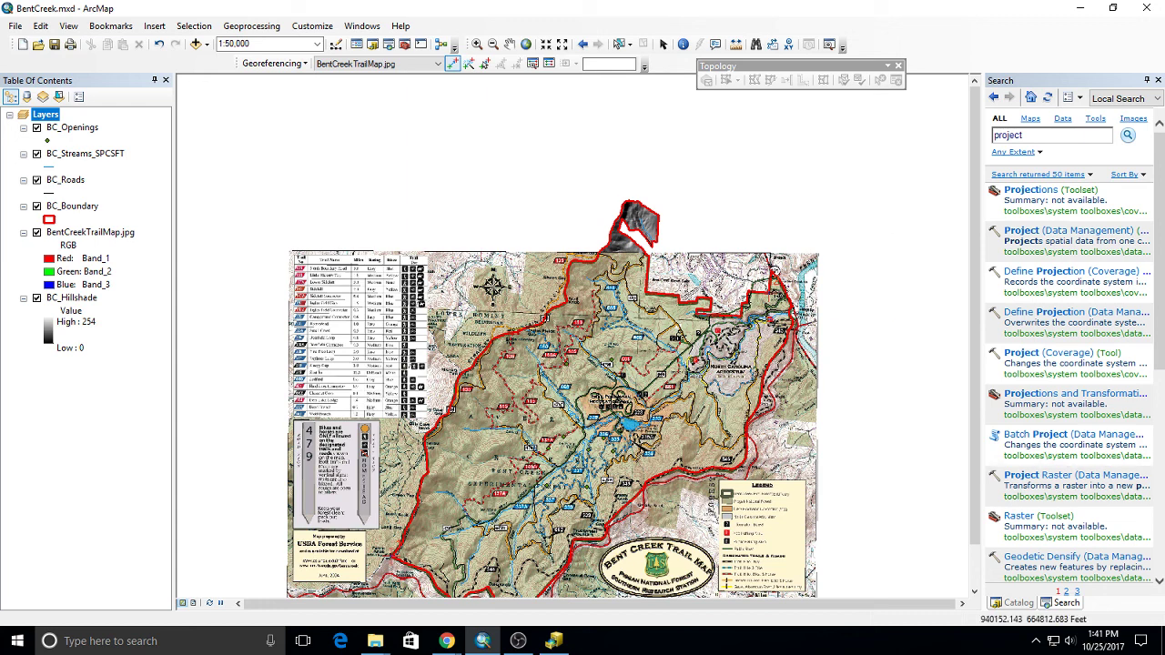
pyautogui.click(446, 641)
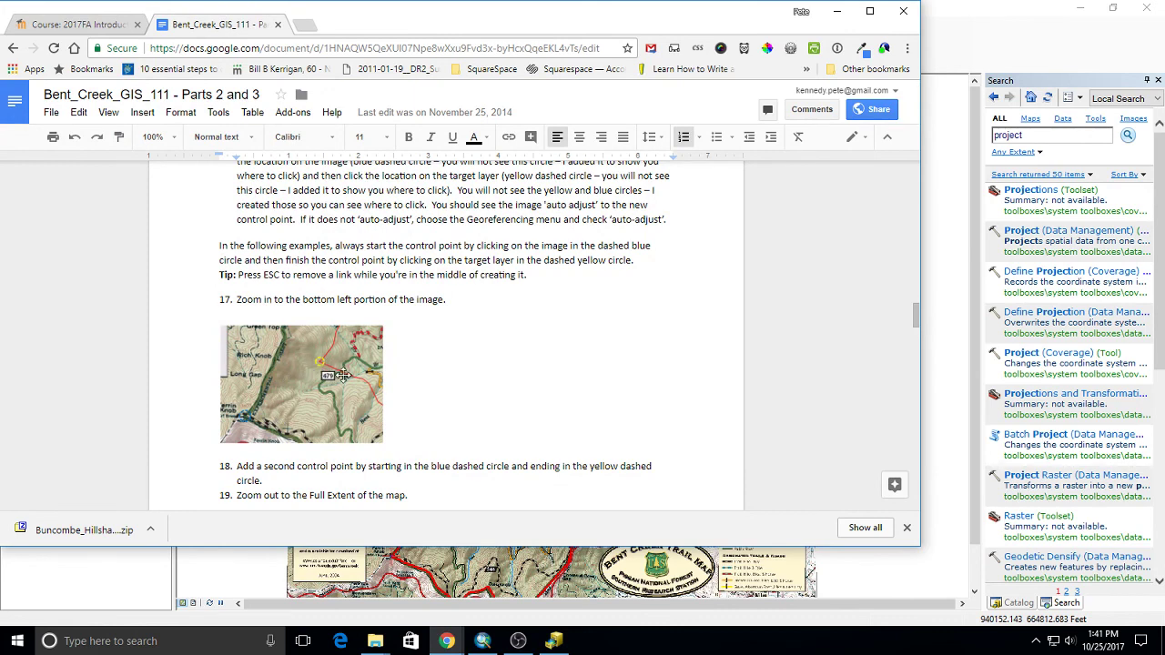
pyautogui.hotkey('ctrl', '+')
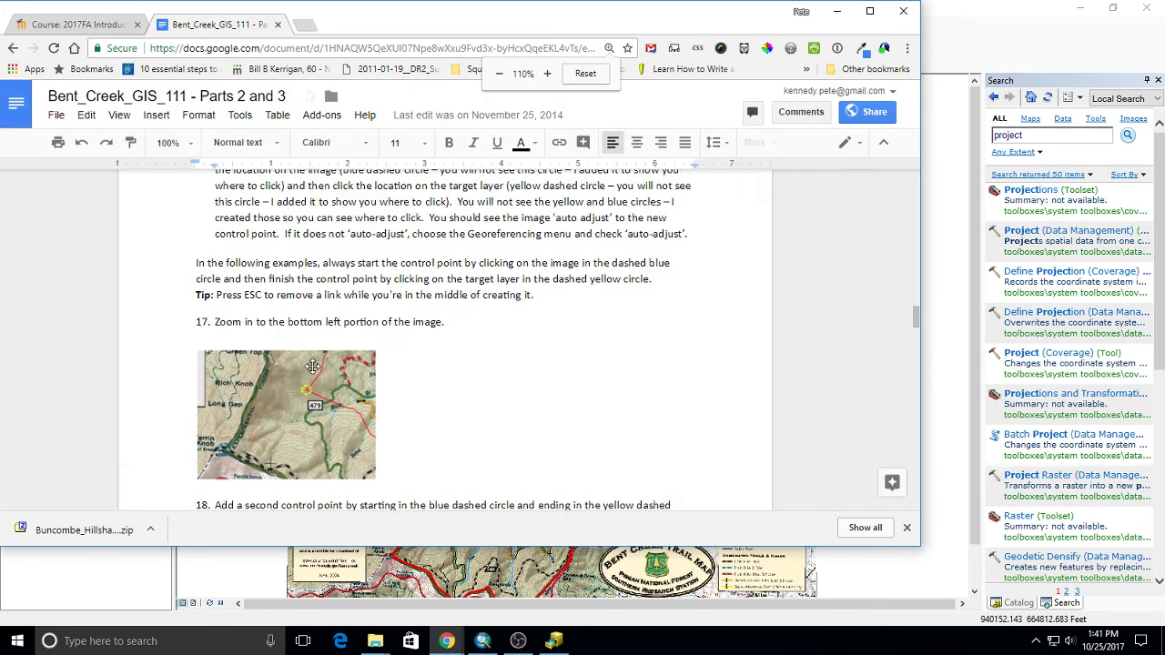
pyautogui.hotkey('ctrl', '-')
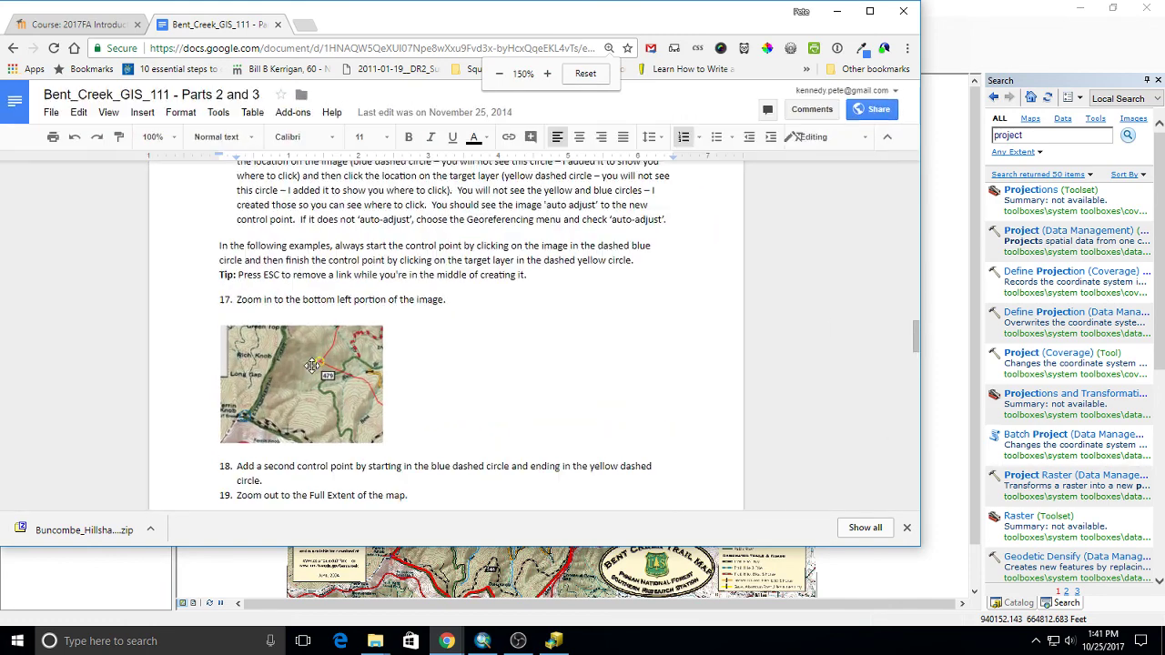
pyautogui.hotkey('ctrl', '+')
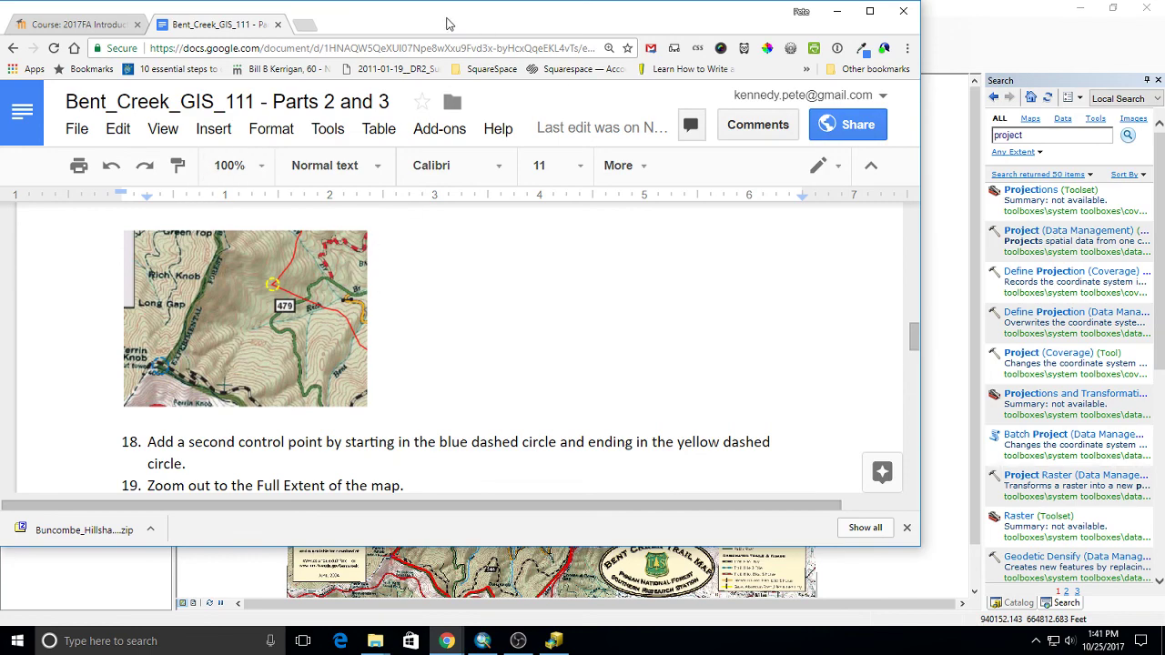
pyautogui.moveTo(446, 24); pyautogui.dragTo(1164, 24)
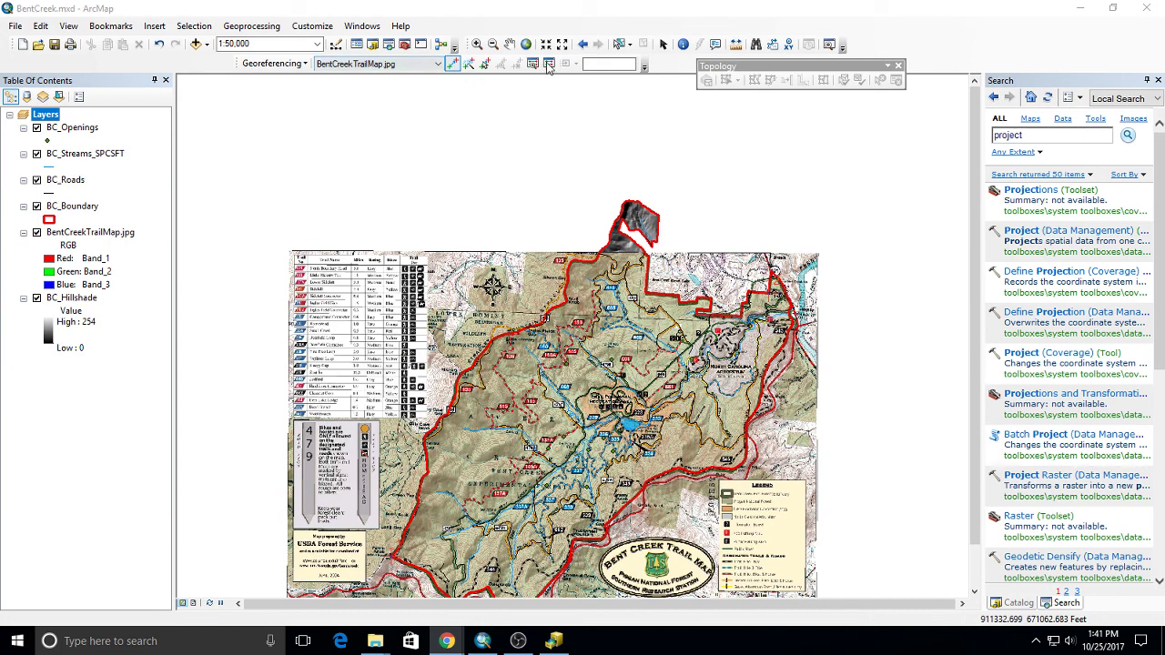
# Step: Delete control-point link 3 in the link table so only two links remain
pyautogui.click(573, 116)
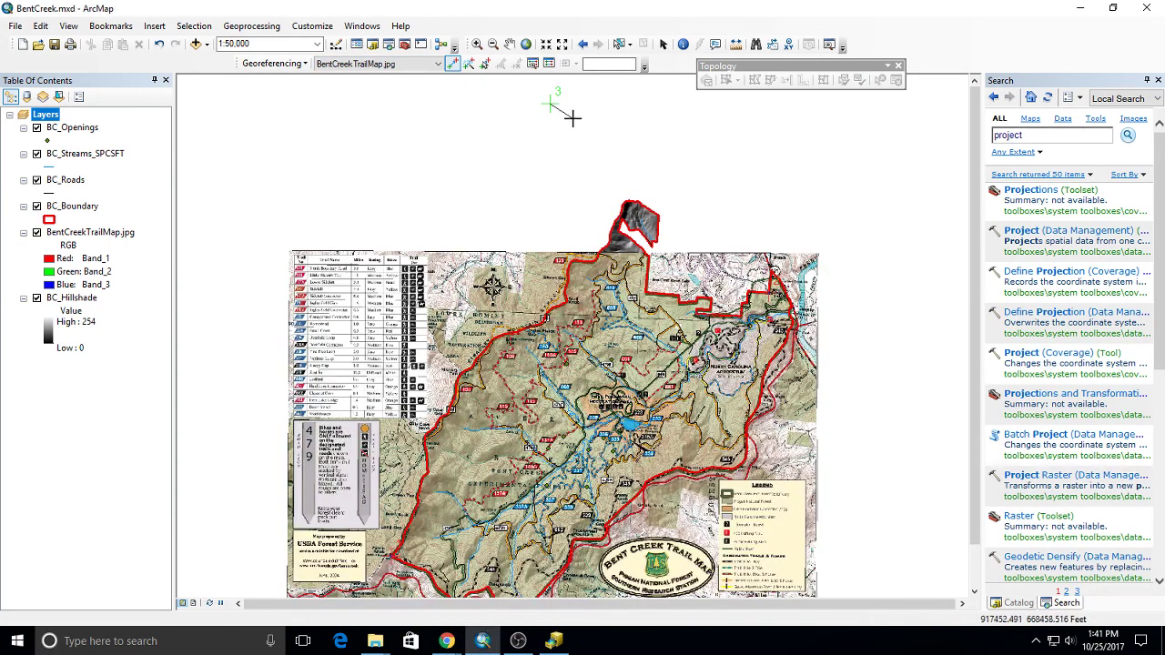
pyautogui.click(574, 118)
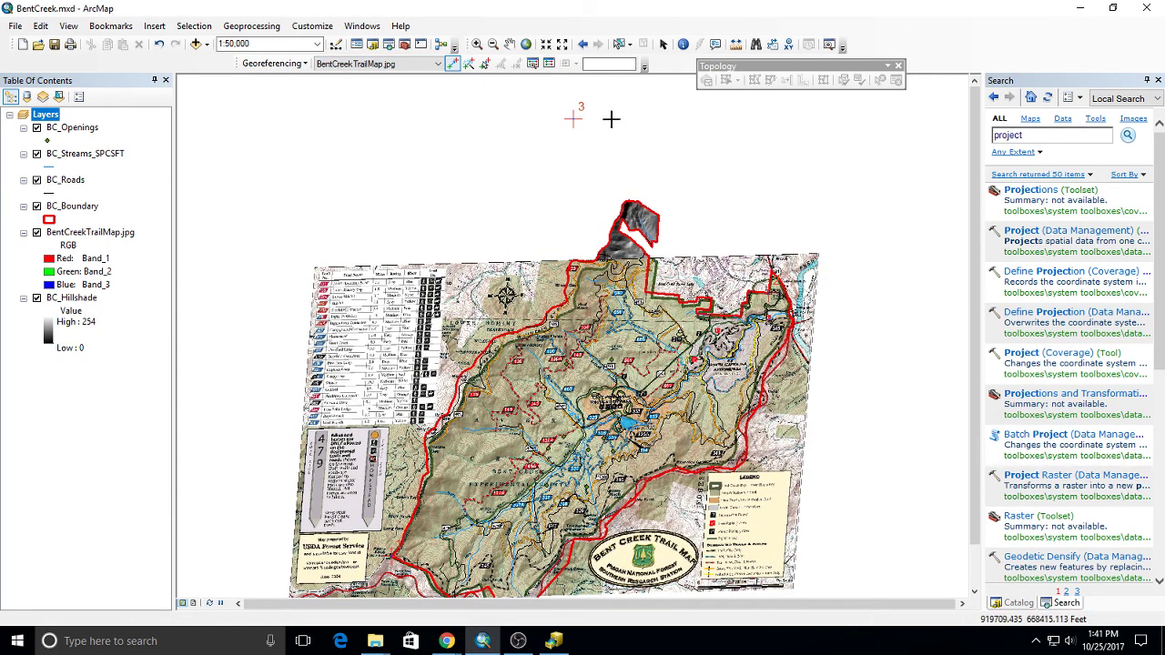
pyautogui.click(548, 64)
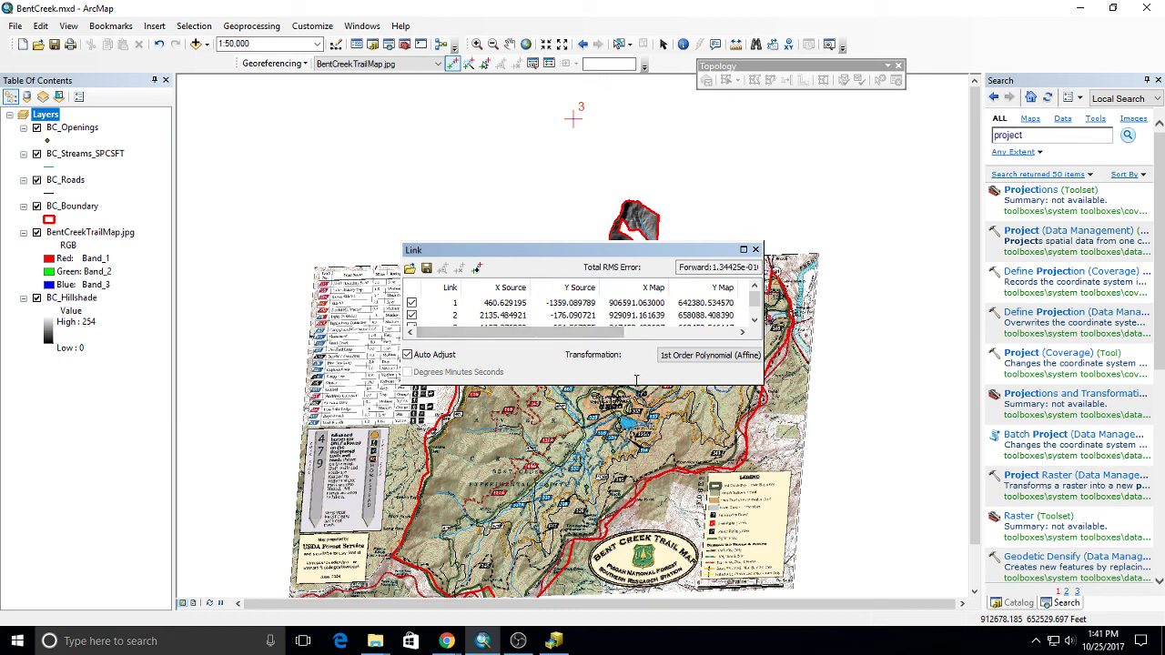
pyautogui.moveTo(629, 382); pyautogui.dragTo(628, 416)
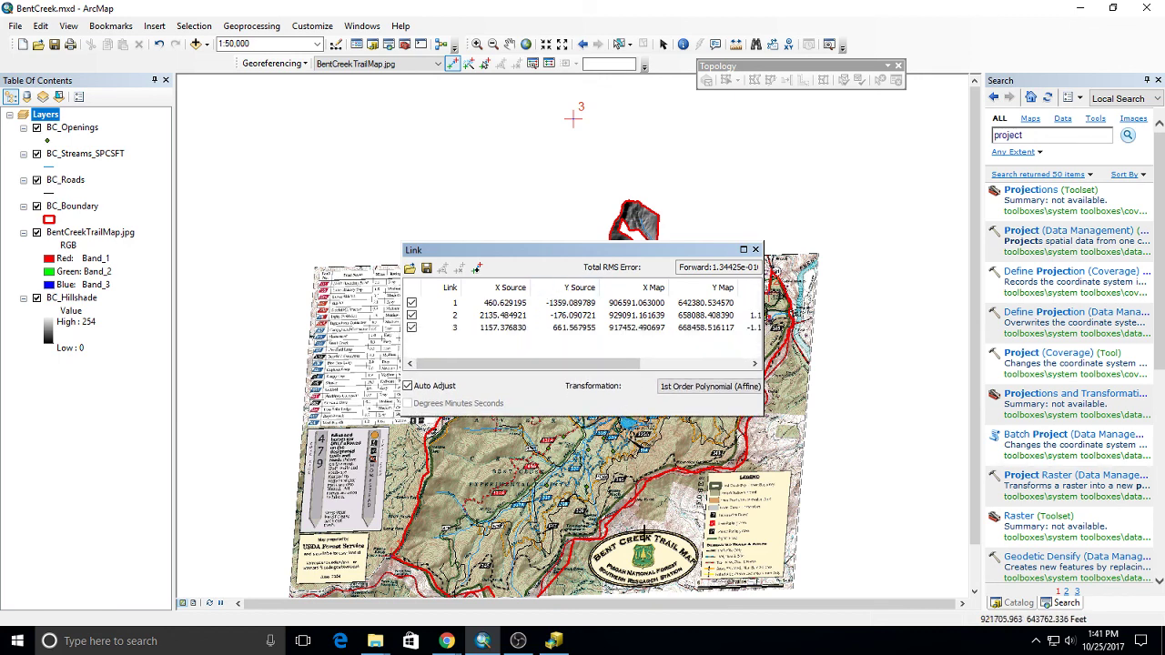
pyautogui.click(499, 328)
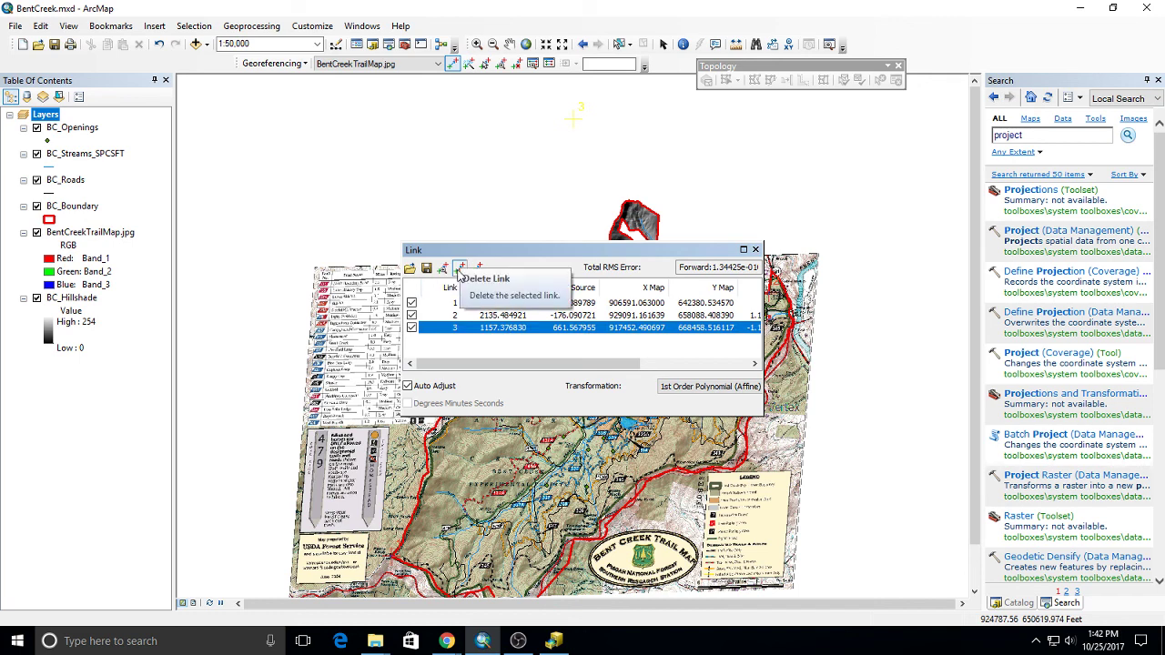
pyautogui.click(461, 271)
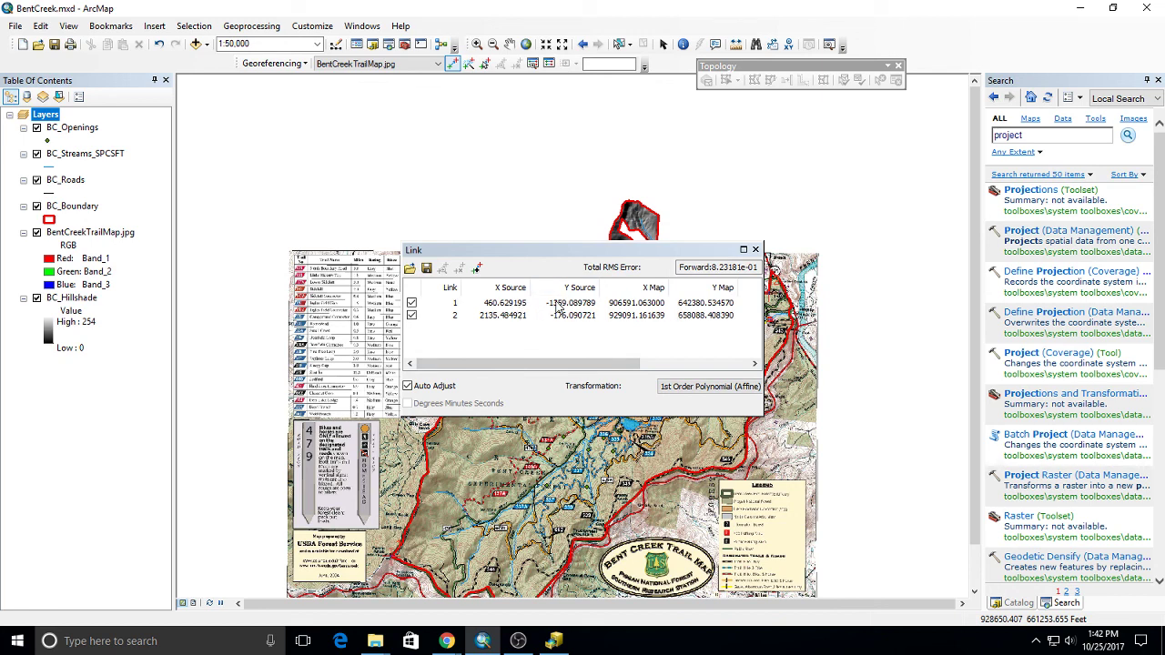
pyautogui.moveTo(598, 256); pyautogui.dragTo(347, 96)
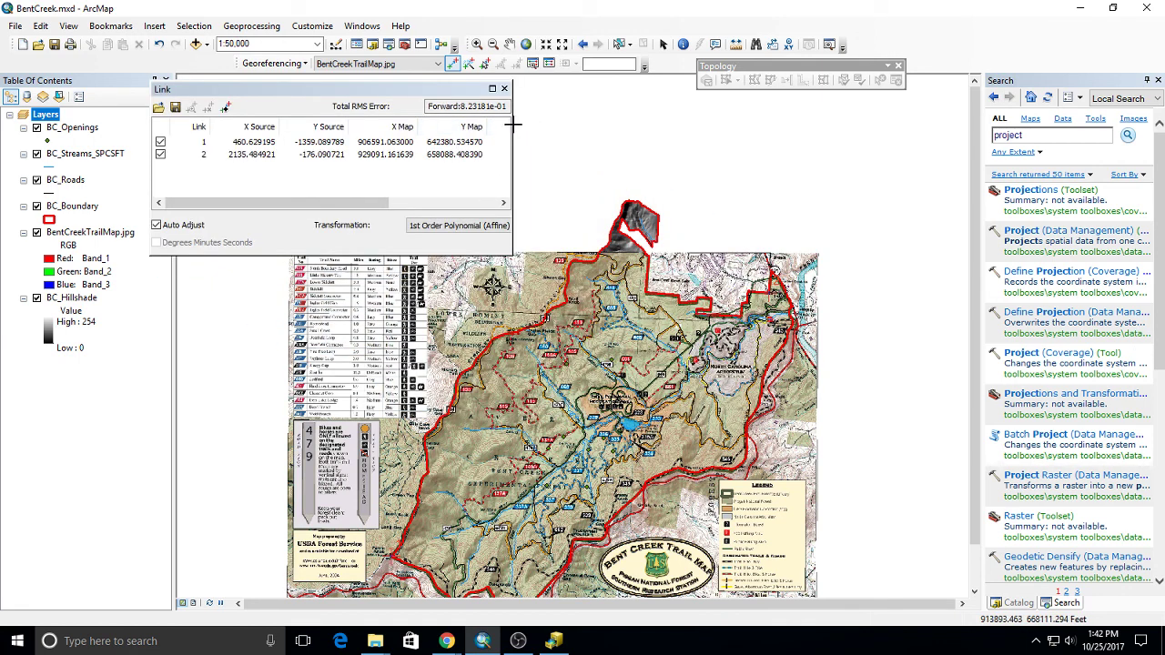
pyautogui.moveTo(513, 127); pyautogui.dragTo(794, 131)
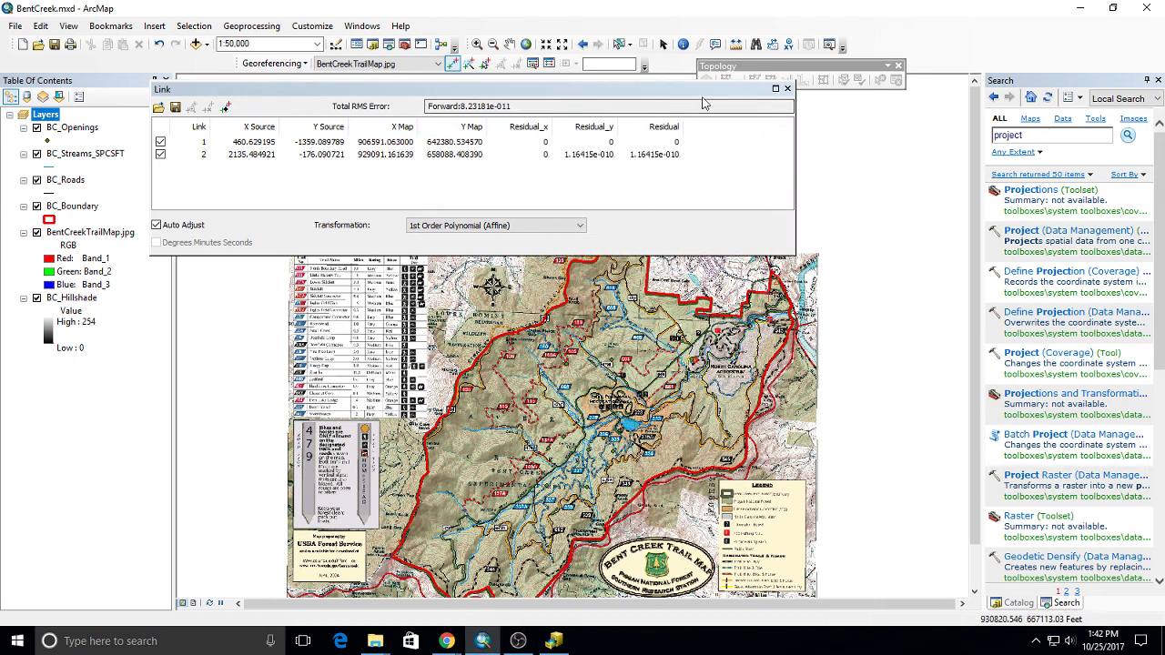
pyautogui.moveTo(794, 100); pyautogui.dragTo(471, 102)
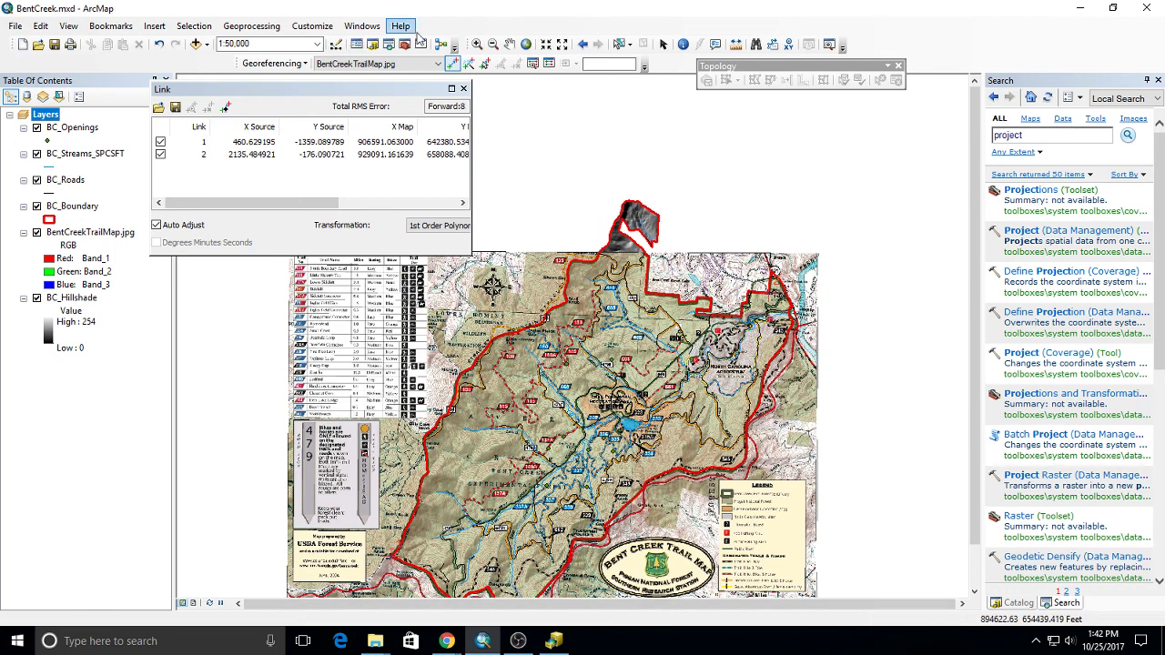
pyautogui.click(477, 44)
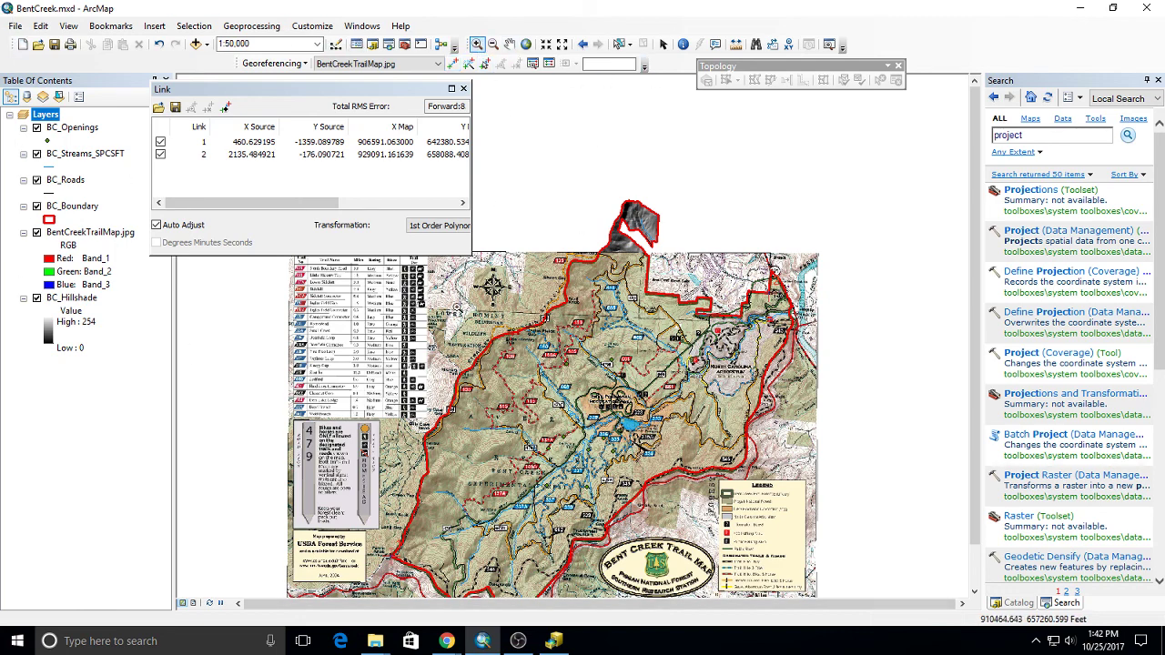
pyautogui.moveTo(457, 306); pyautogui.dragTo(555, 446)
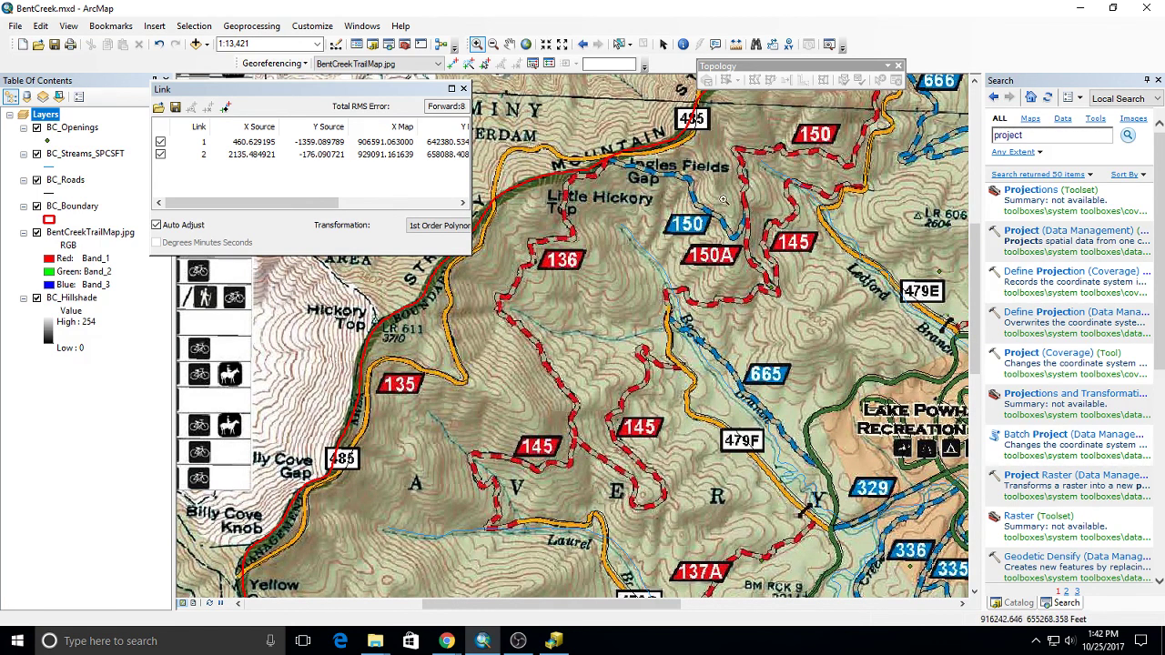
pyautogui.moveTo(725, 208); pyautogui.dragTo(447, 300)
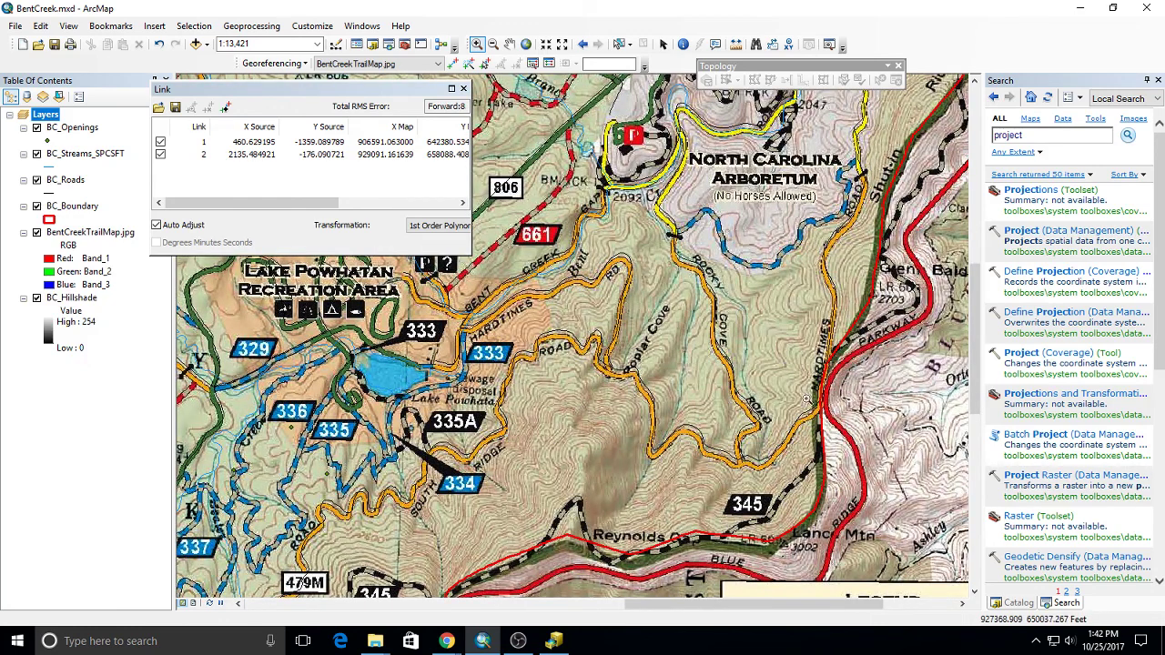
pyautogui.moveTo(806, 397); pyautogui.dragTo(859, 455)
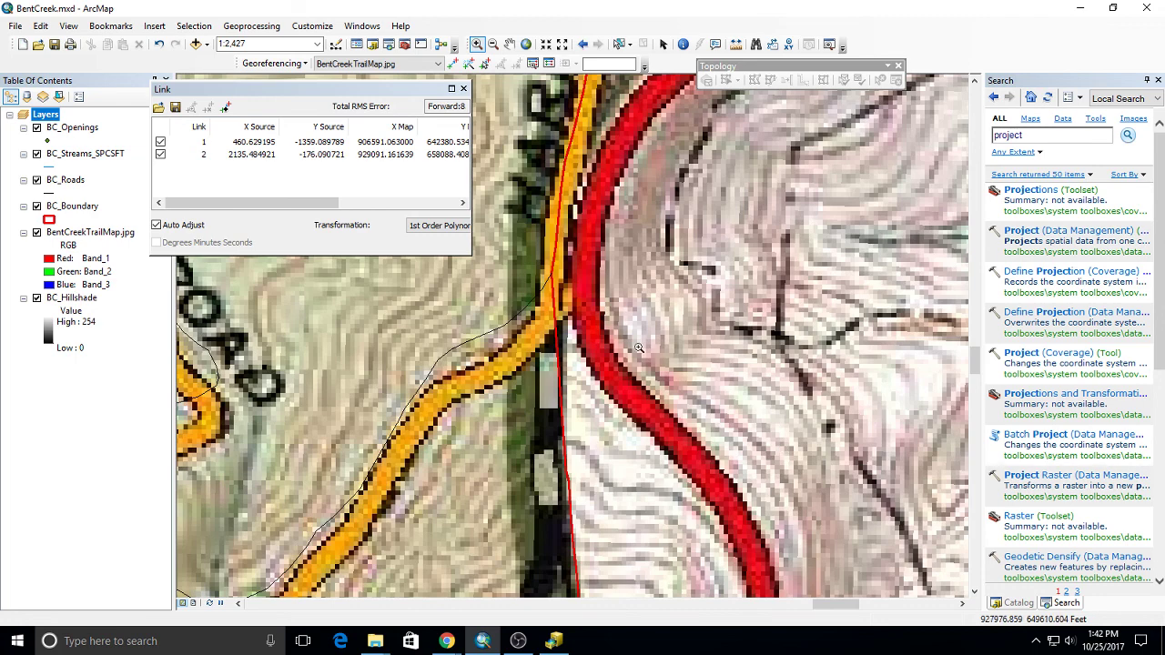
pyautogui.scroll(5, 642, 375)
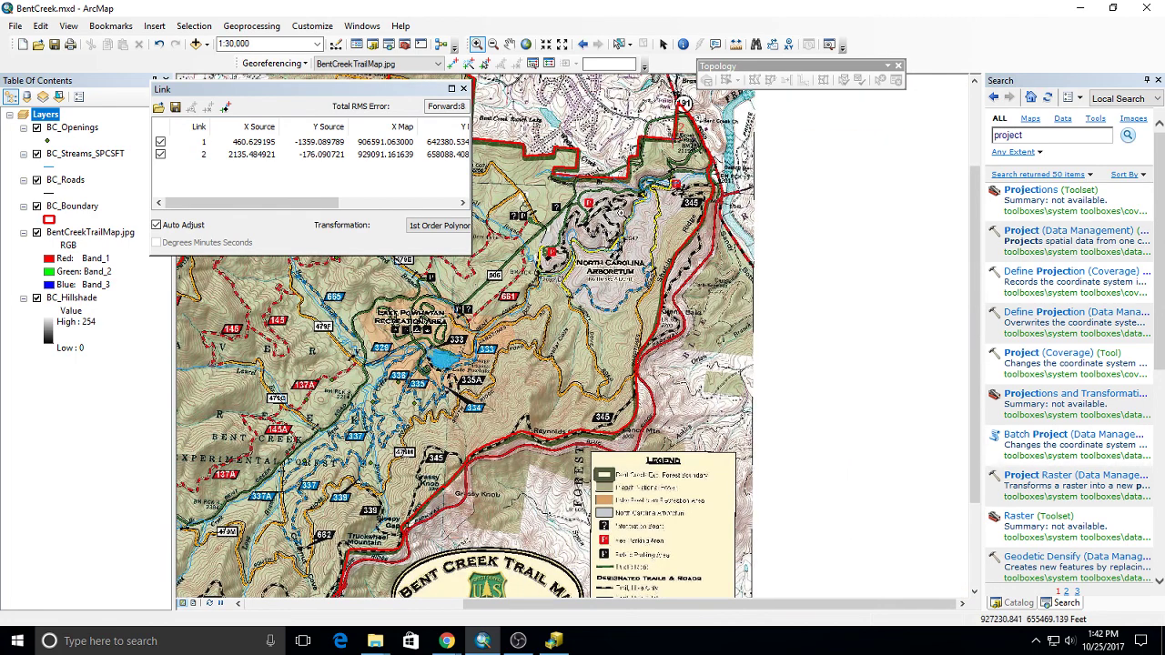
# Step: Link the trail map near Creasman to a BC_Boundary vertex, accepting the collinear-points warning
pyautogui.click(562, 193)
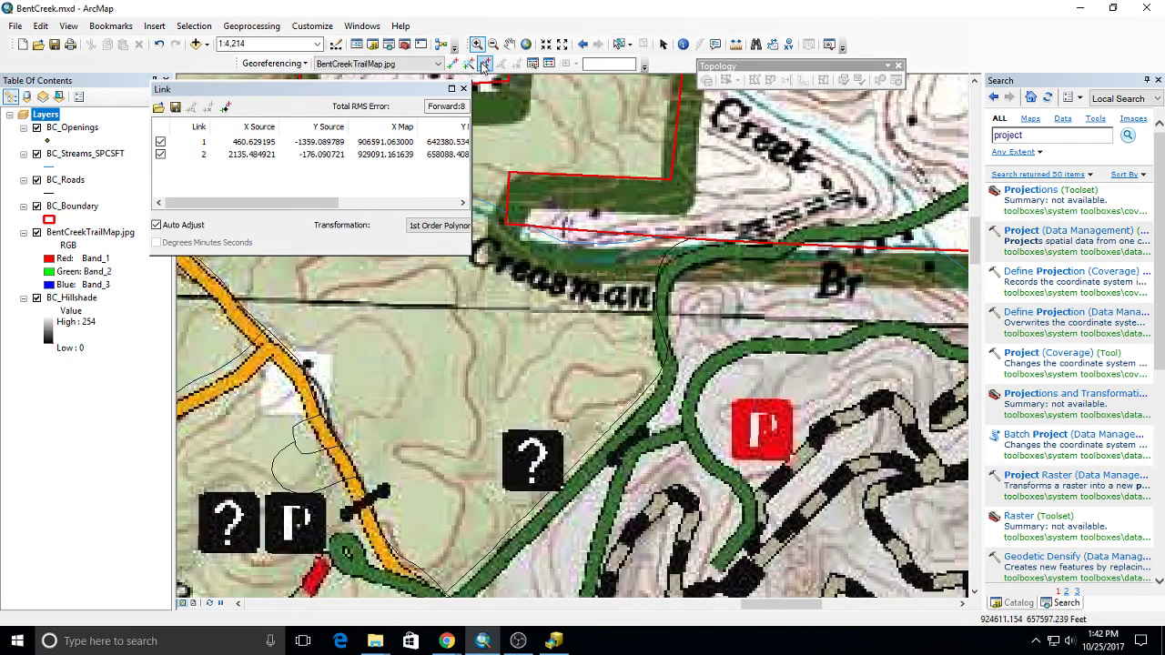
pyautogui.click(452, 63)
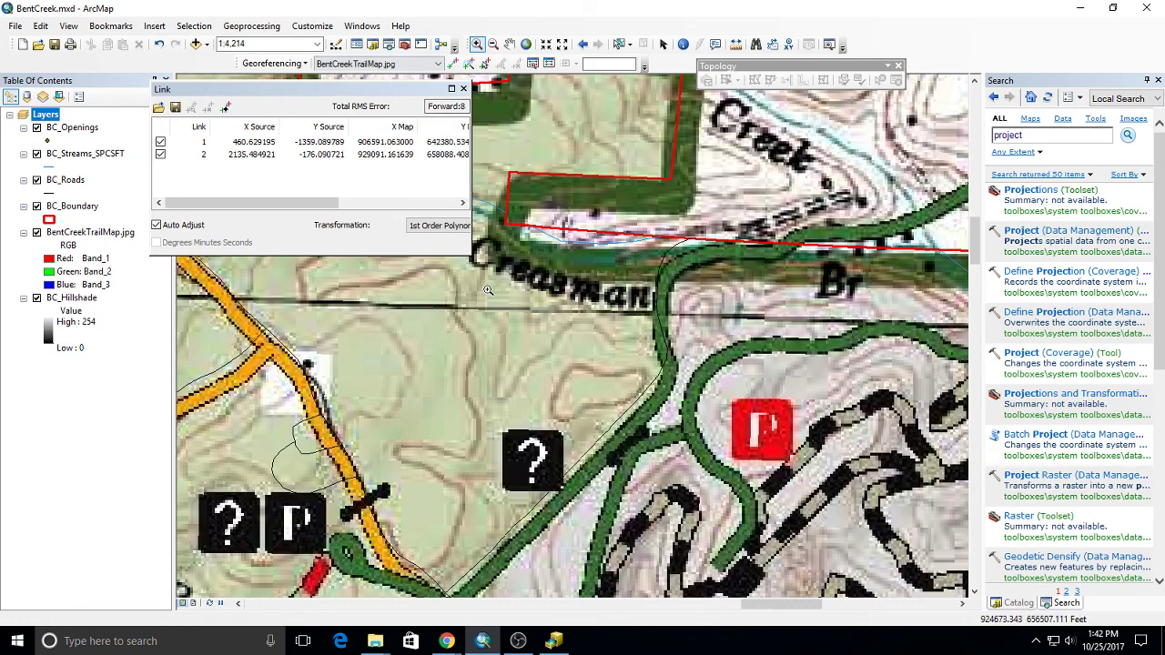
pyautogui.click(452, 64)
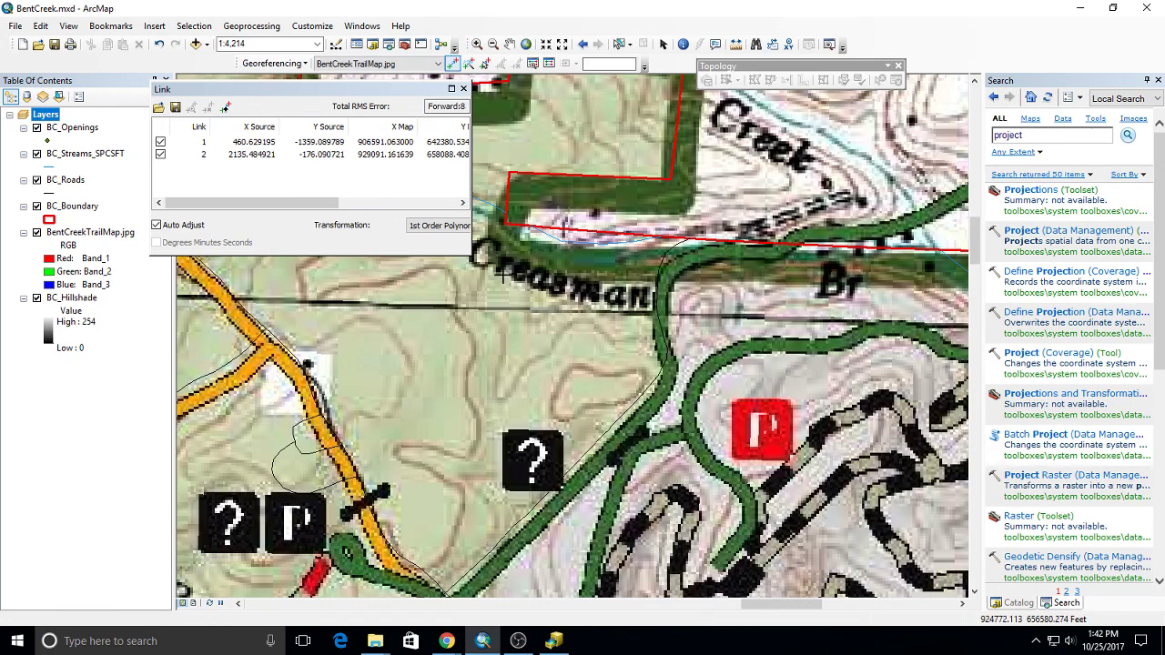
pyautogui.click(505, 246)
pyautogui.click(505, 223)
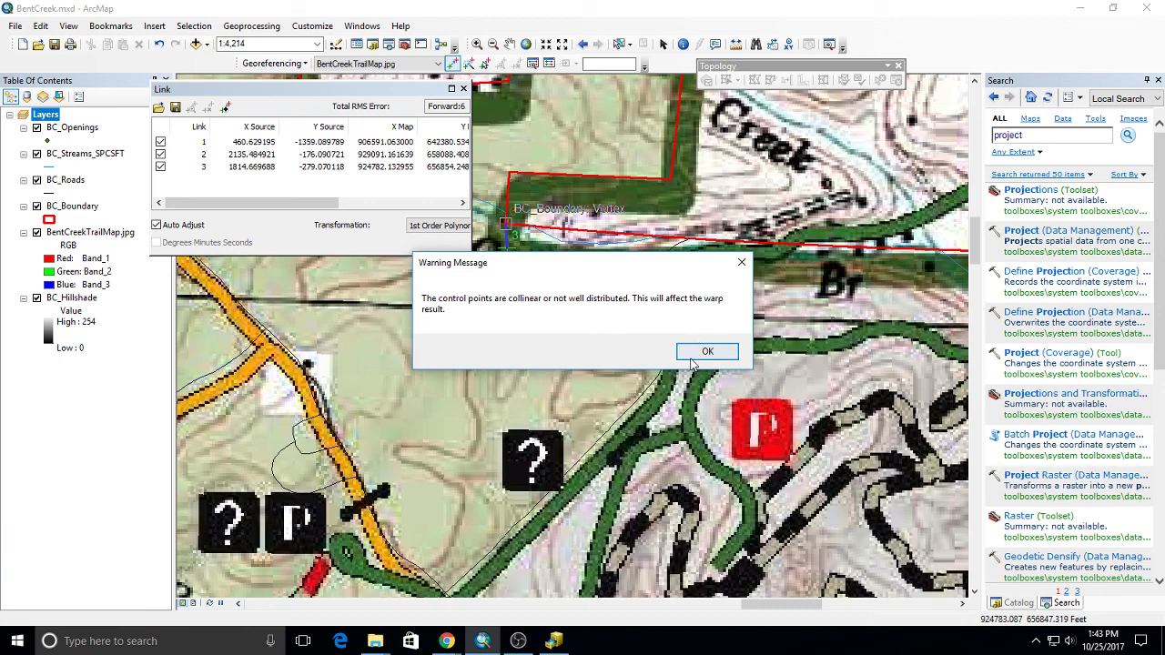
pyautogui.click(697, 353)
pyautogui.scroll(-5, 499, 398)
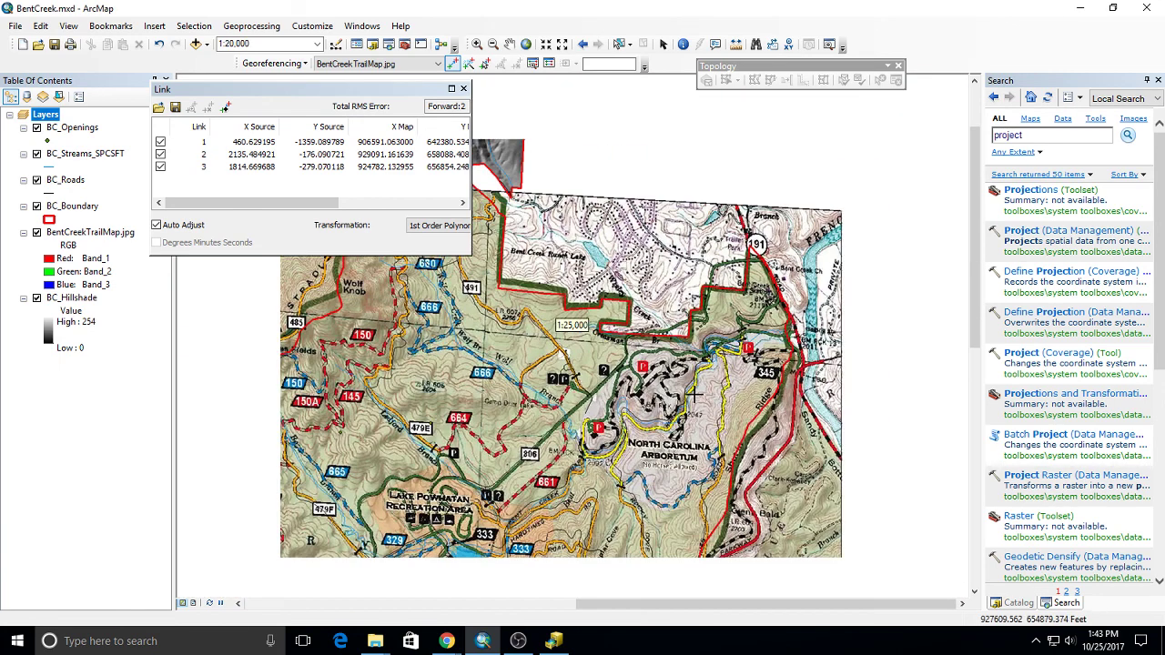
pyautogui.scroll(-1, 691, 398)
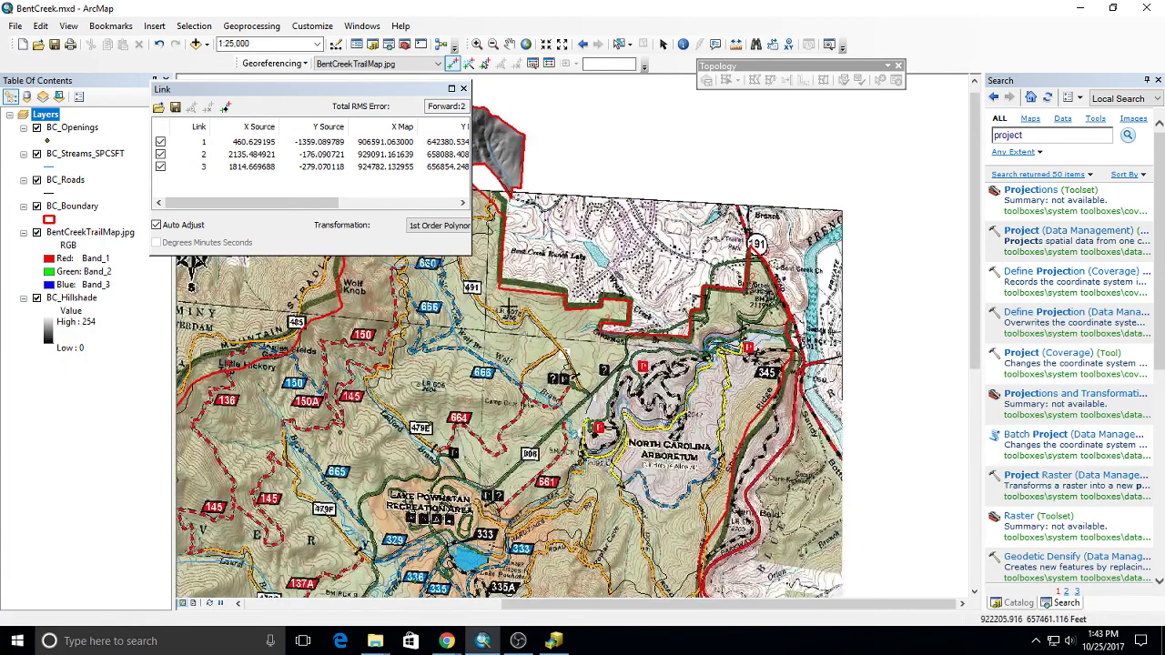
pyautogui.click(276, 170)
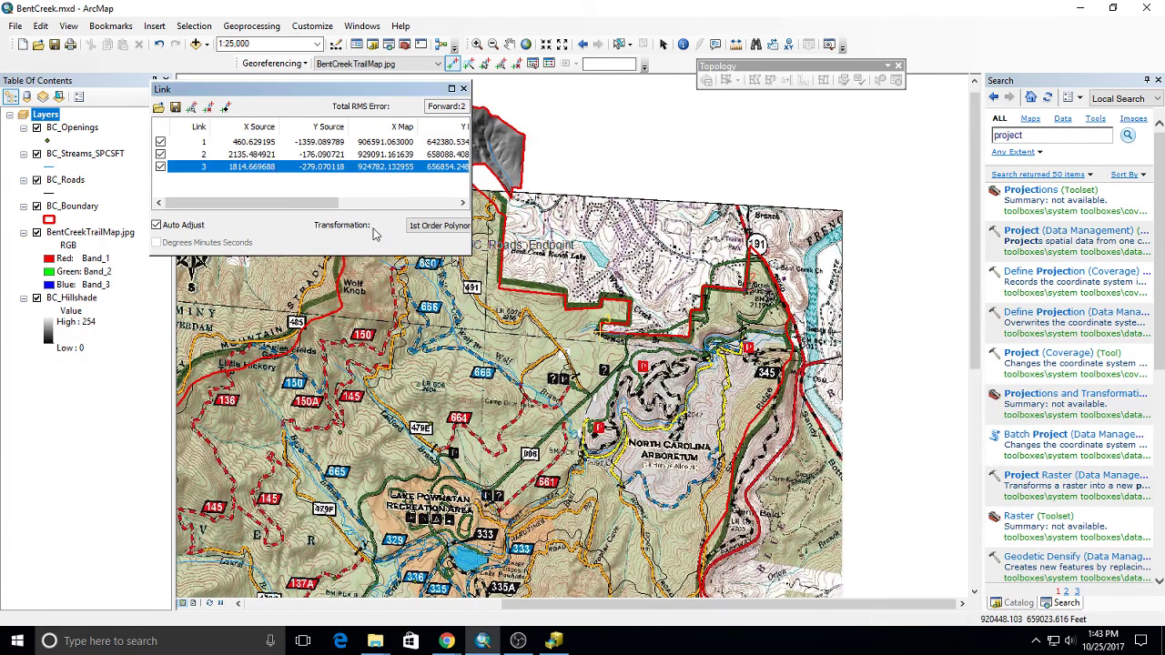
# Step: Delete the third control-point link from the link table
pyautogui.click(209, 108)
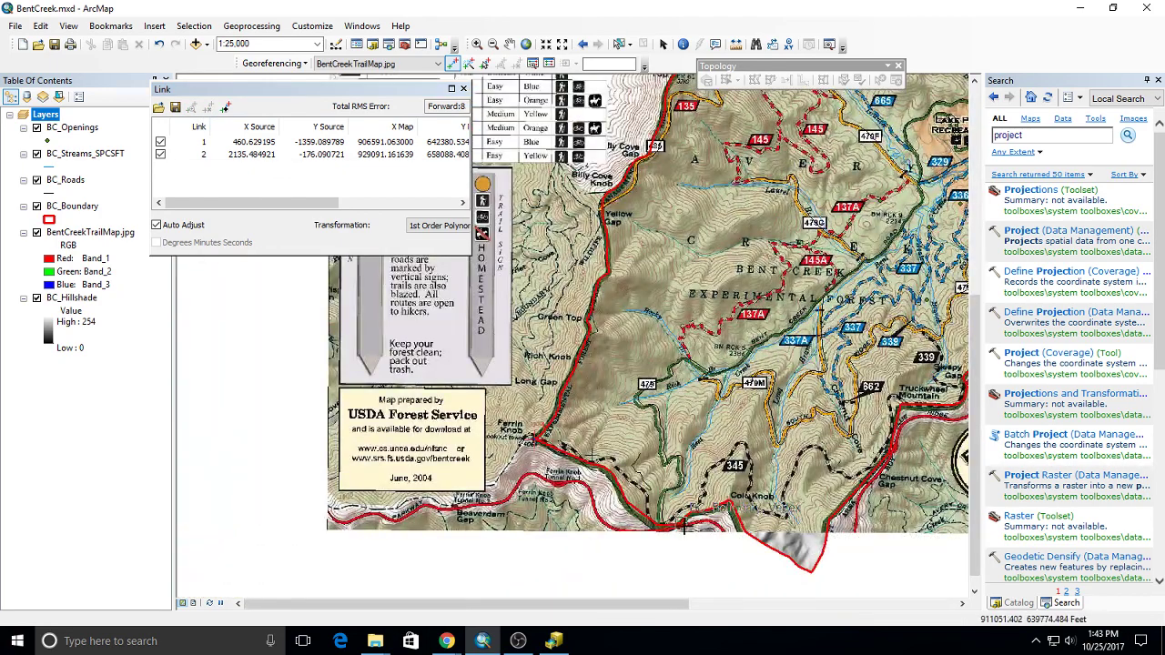
pyautogui.scroll(-4, 650, 508)
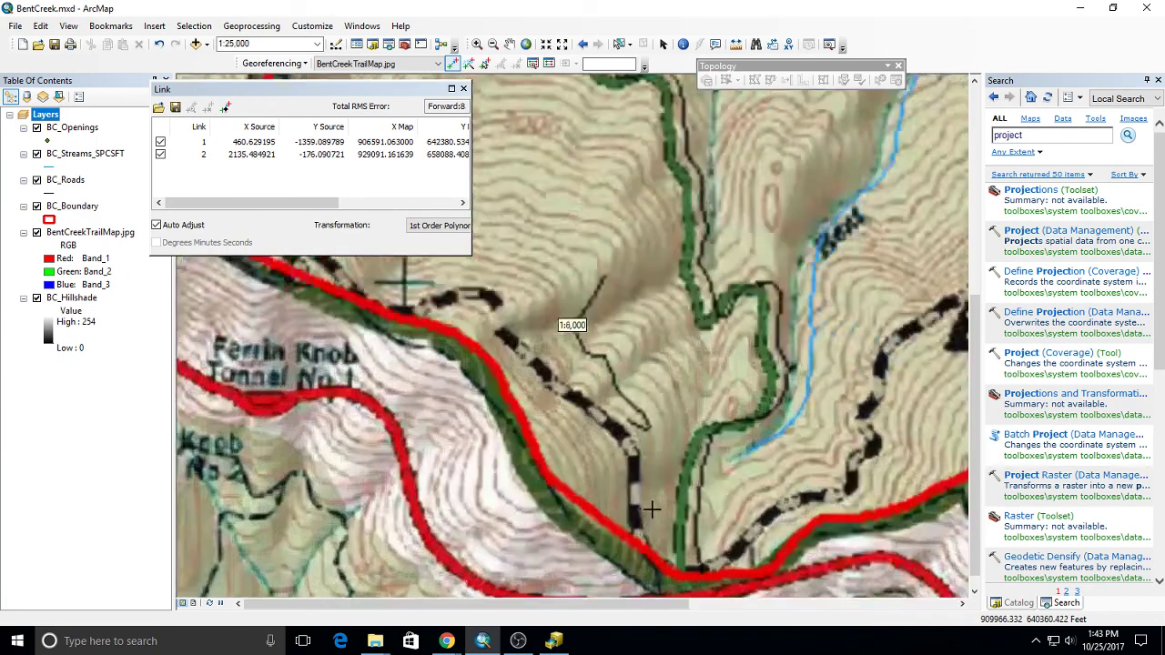
pyautogui.scroll(-2, 650, 508)
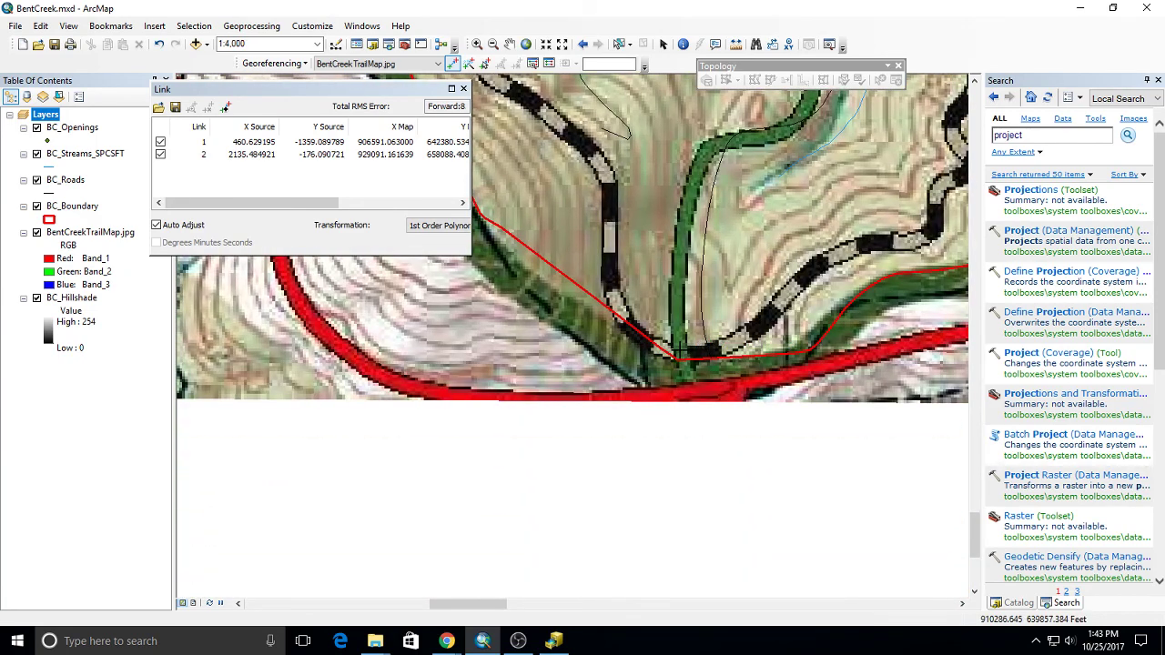
# Step: Link the stream junction near Ferrin Knob to the vector line and check the alignment
pyautogui.click(679, 351)
pyautogui.click(703, 342)
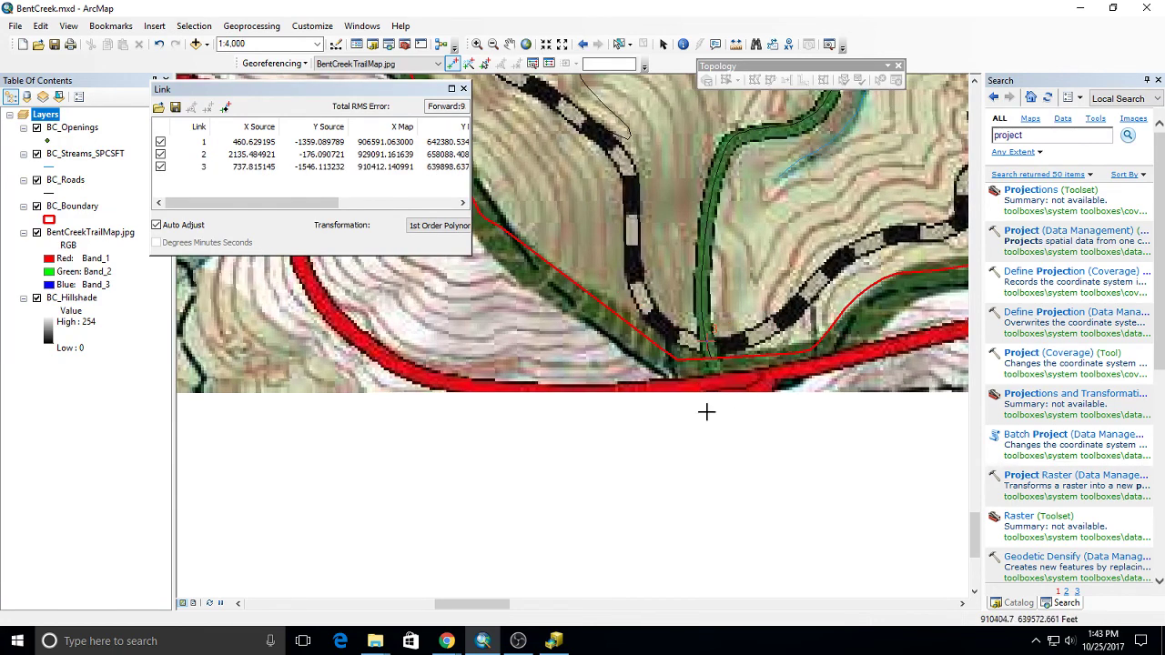
pyautogui.scroll(5, 707, 412)
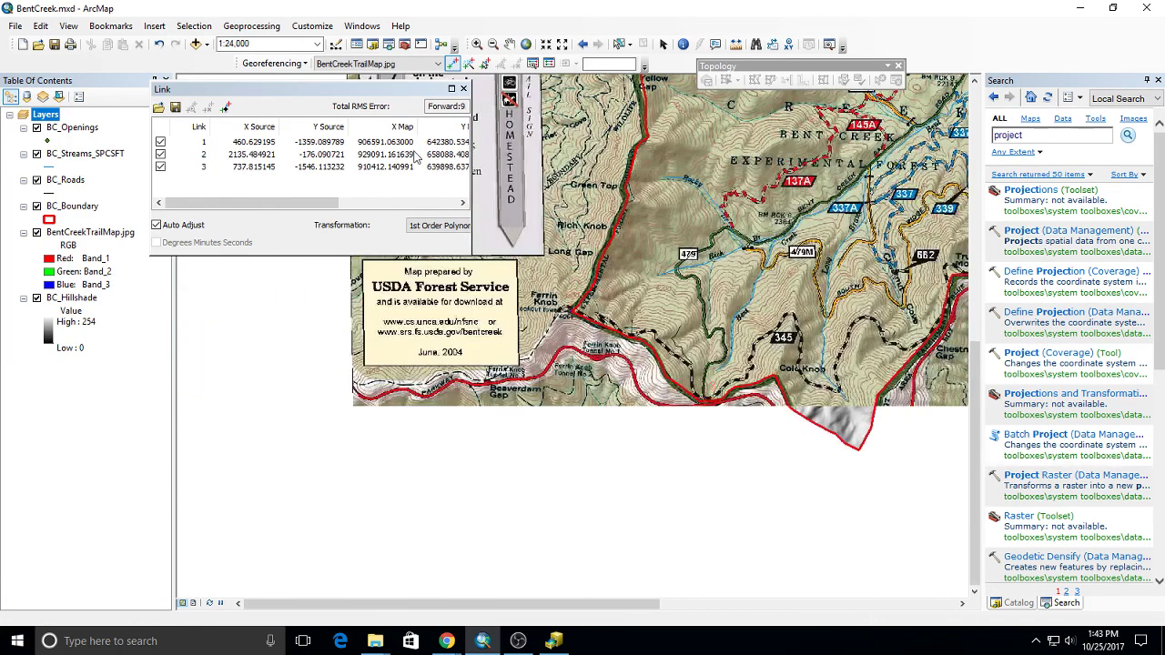
pyautogui.moveTo(907, 188); pyautogui.dragTo(362, 497)
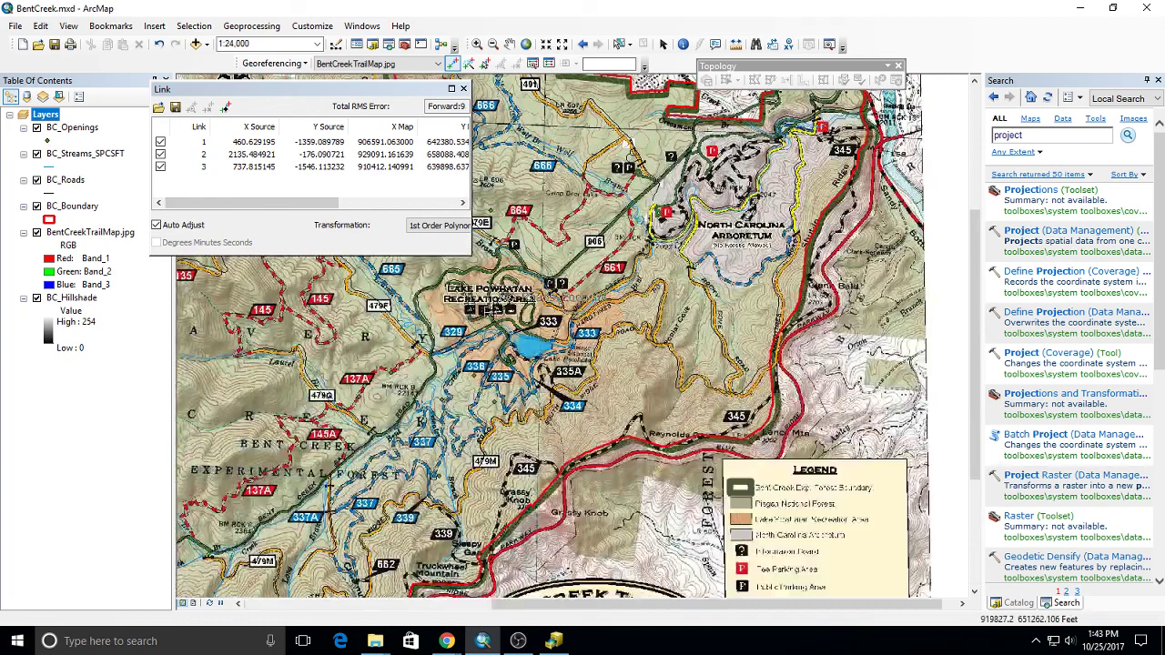
pyautogui.moveTo(605, 114); pyautogui.dragTo(642, 264)
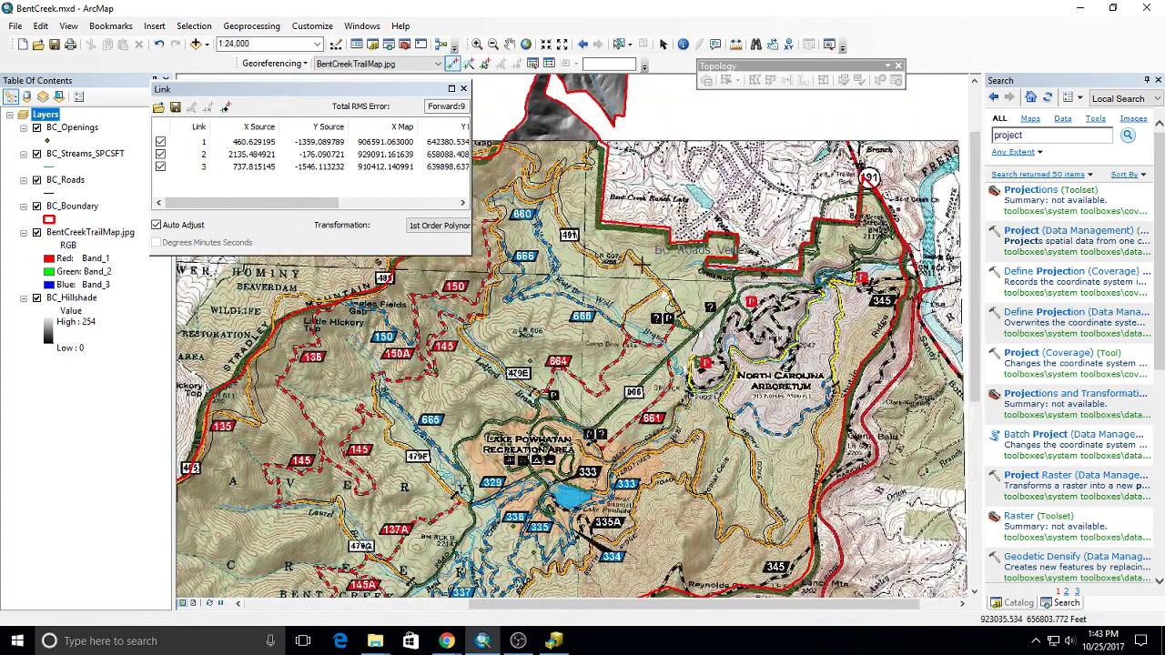
pyautogui.moveTo(569, 221); pyautogui.dragTo(769, 280)
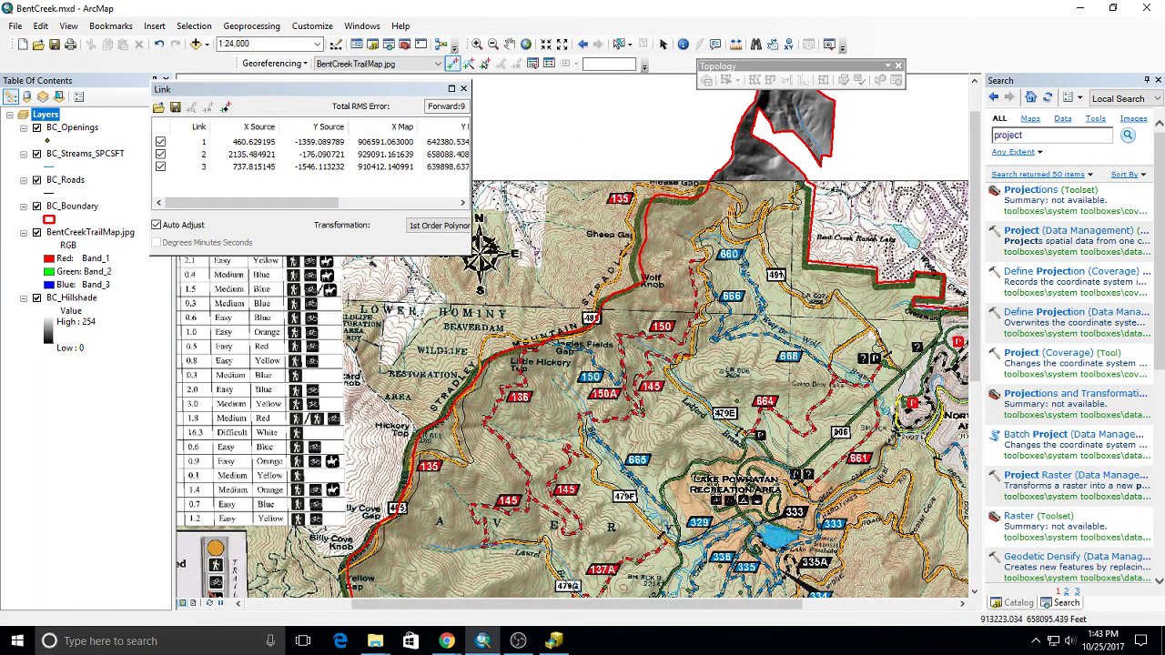
# Step: Link the Ledford Branch junction to the snapped stream vertex and widen the table to show residuals
pyautogui.click(476, 44)
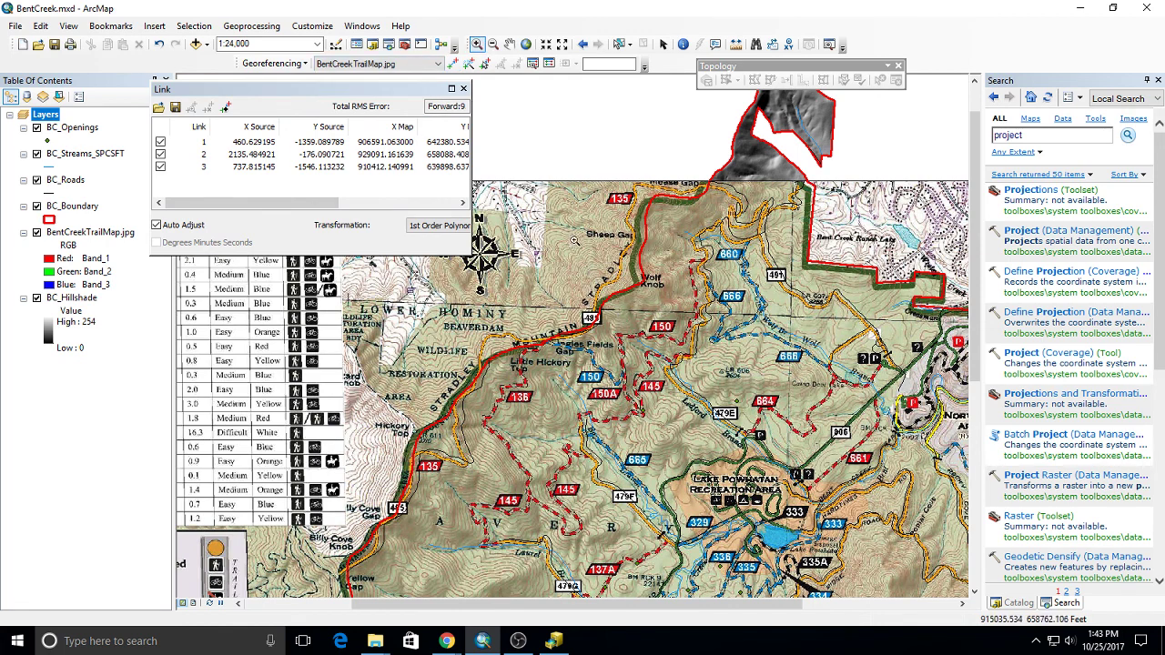
pyautogui.moveTo(574, 239); pyautogui.dragTo(720, 422)
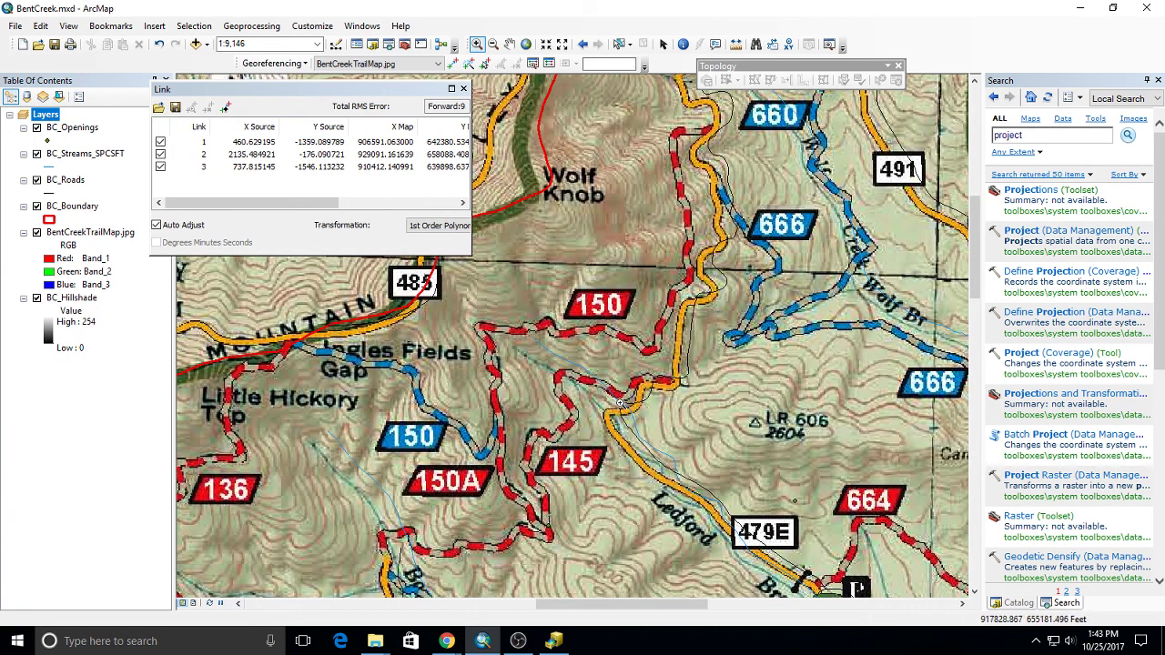
pyautogui.press('Down')
pyautogui.press('Right')
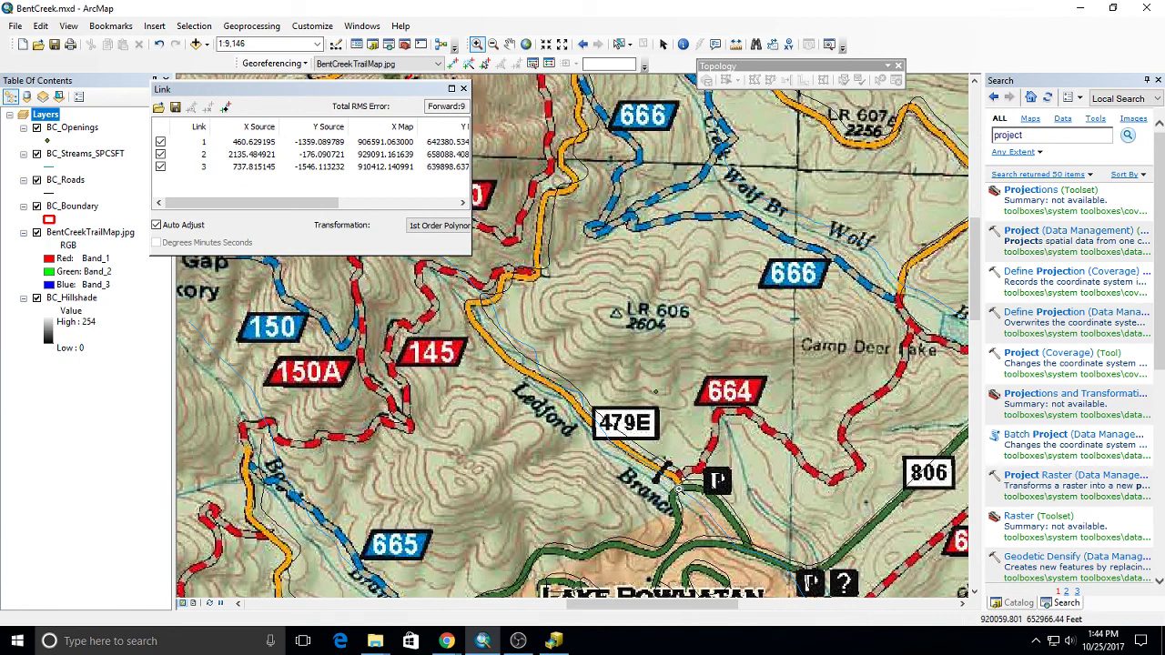
pyautogui.scroll(5, 678, 487)
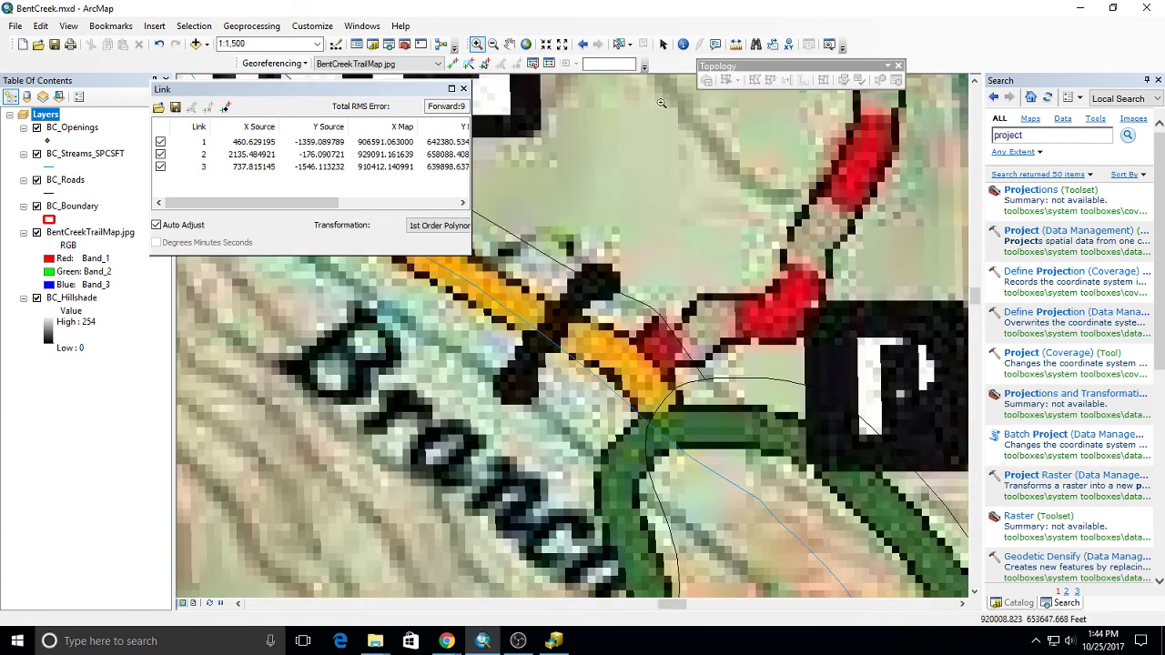
pyautogui.click(452, 62)
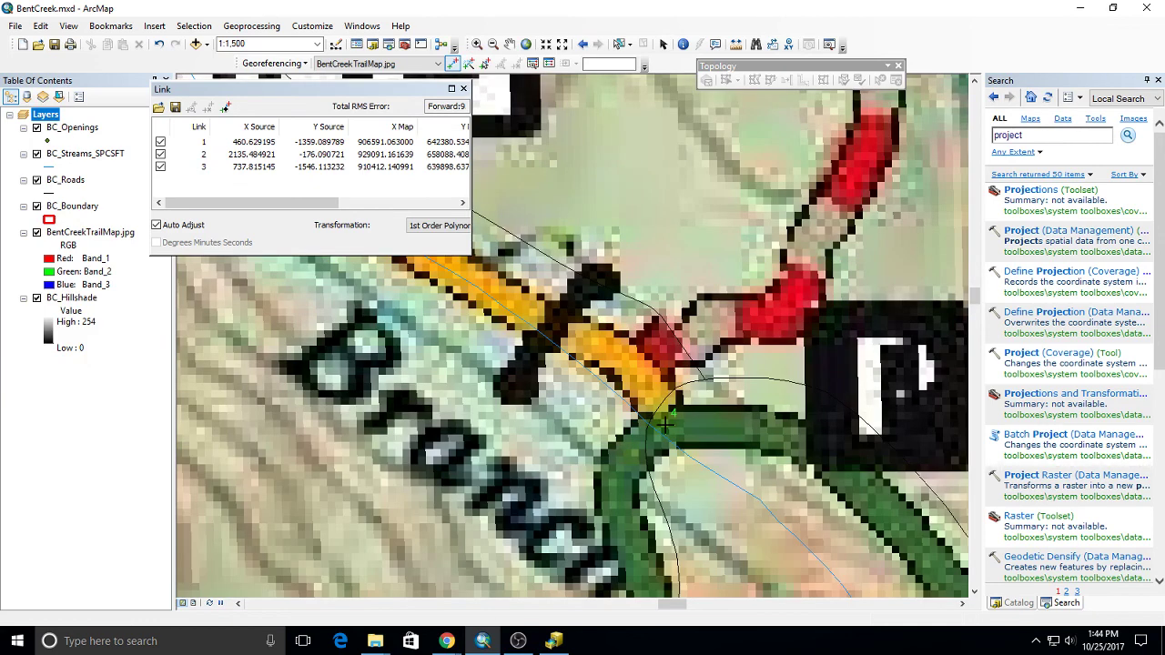
pyautogui.click(665, 423)
pyautogui.click(702, 386)
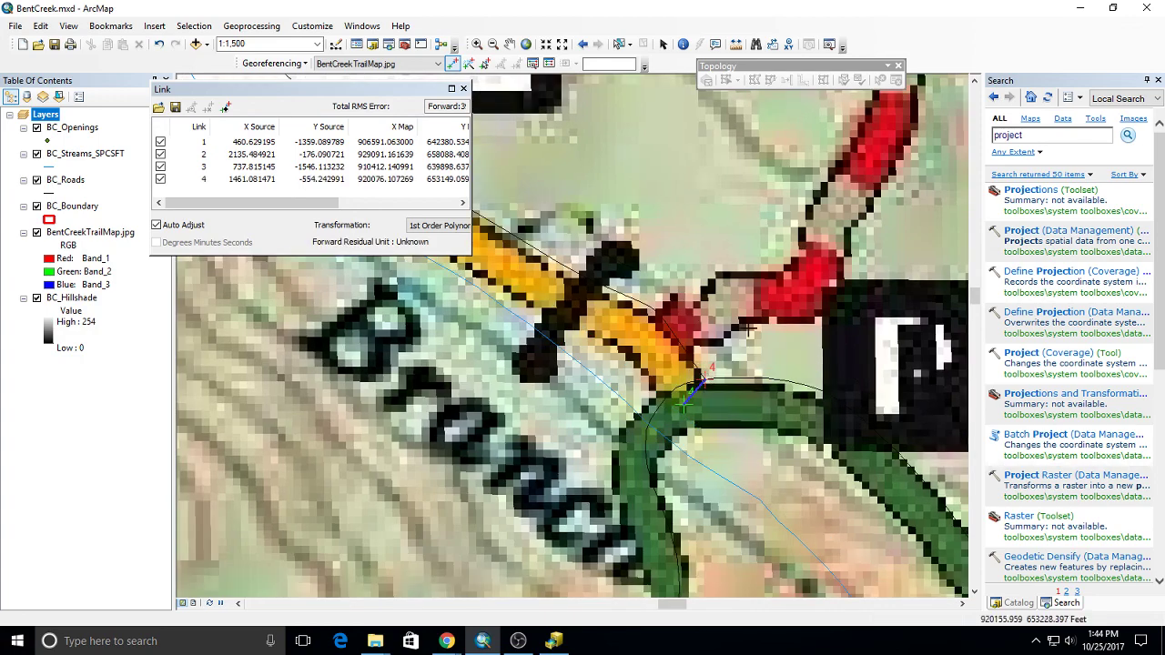
pyautogui.scroll(4, 706, 316)
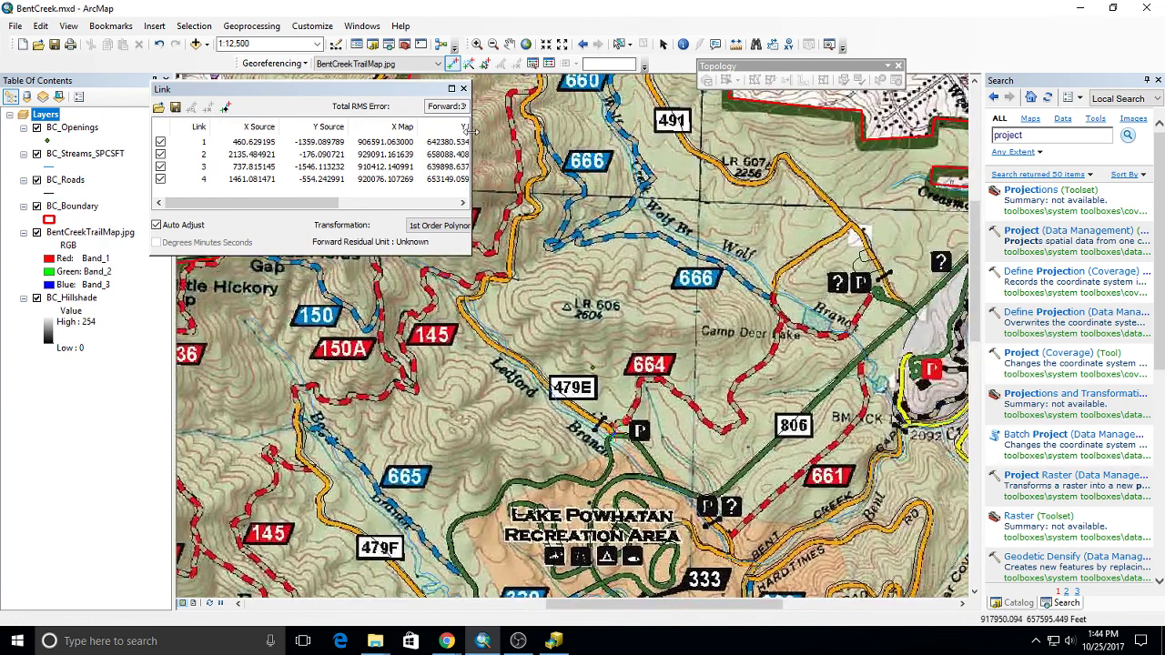
pyautogui.moveTo(471, 132); pyautogui.dragTo(561, 136)
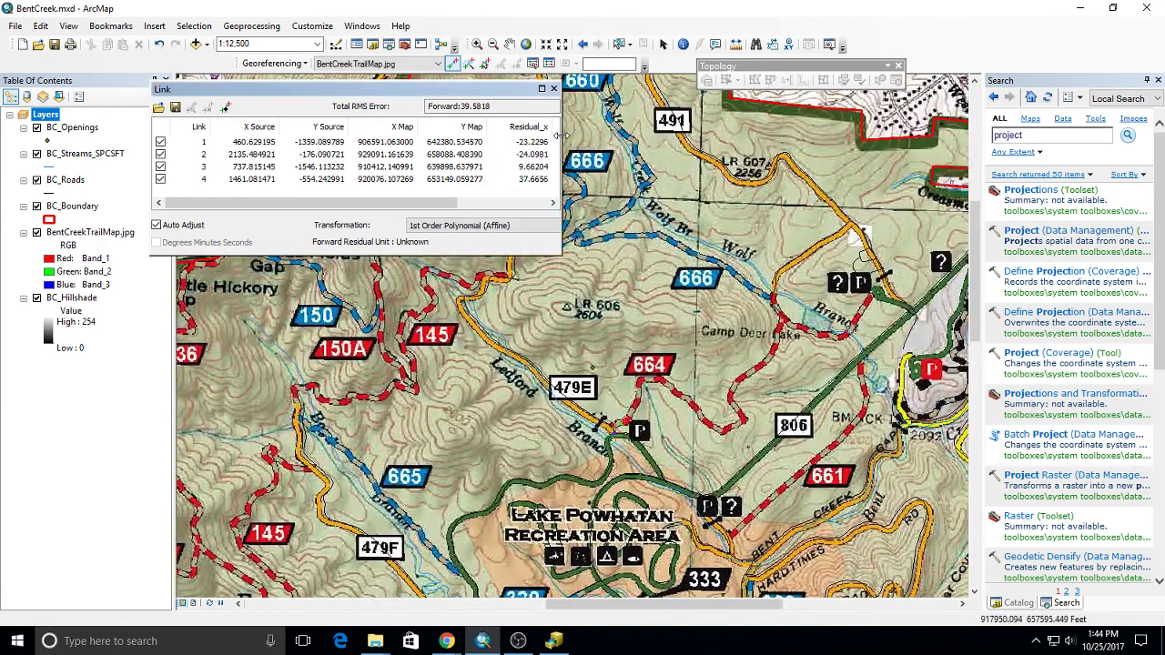
# Step: Read the 39.5818 total RMS error for the four links, then close the link table
pyautogui.click(464, 107)
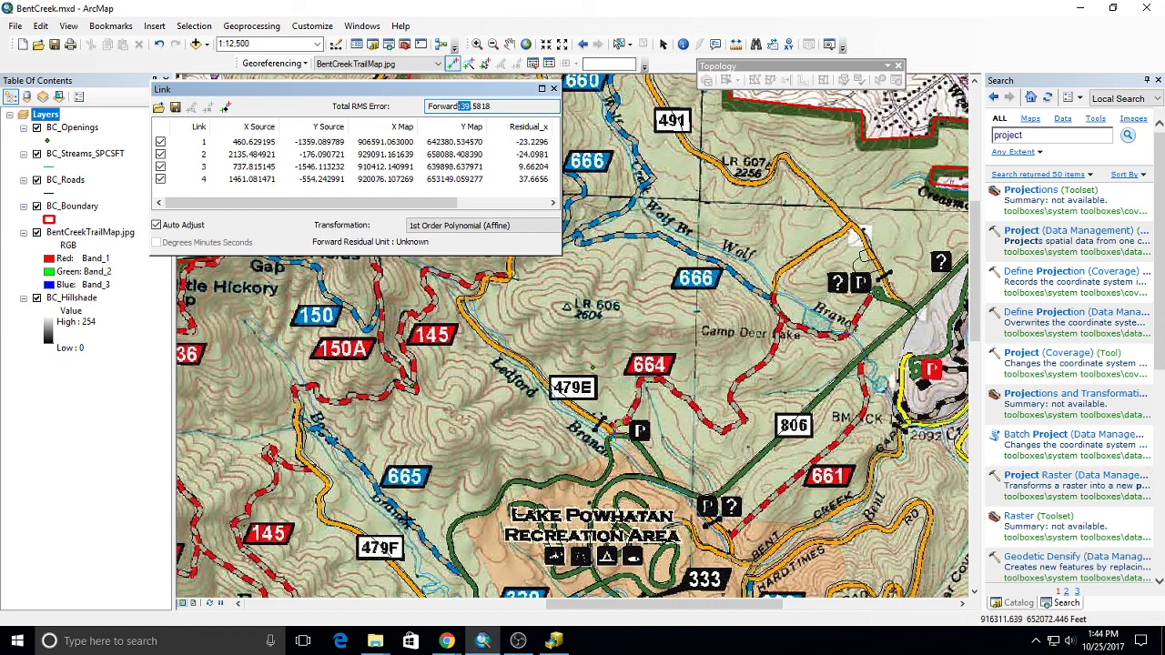
pyautogui.click(554, 88)
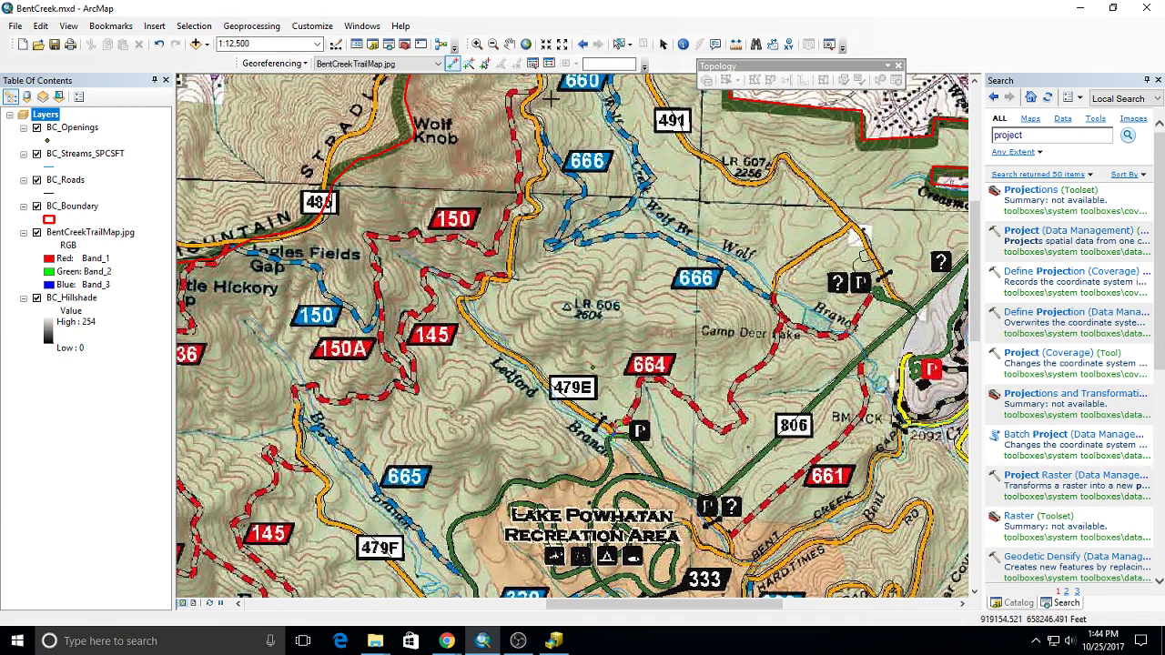
# Step: Zoom to 1:25,000 and run Update Georeferencing to store the trail map's warp
pyautogui.scroll(-3, 519, 355)
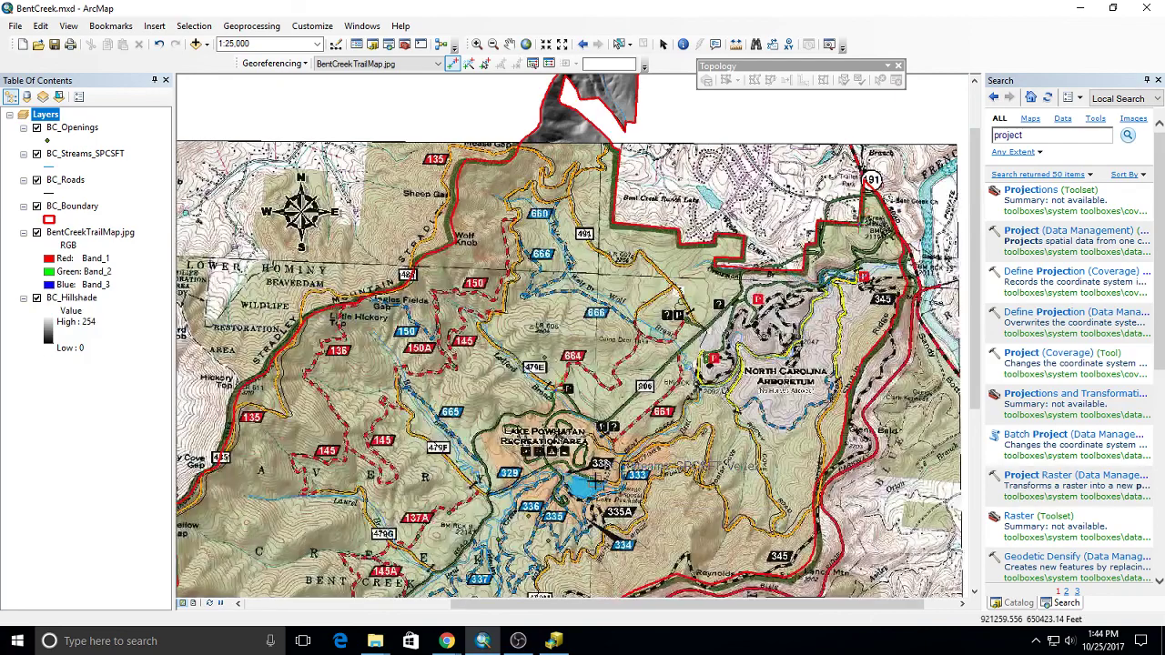
pyautogui.scroll(2, 745, 323)
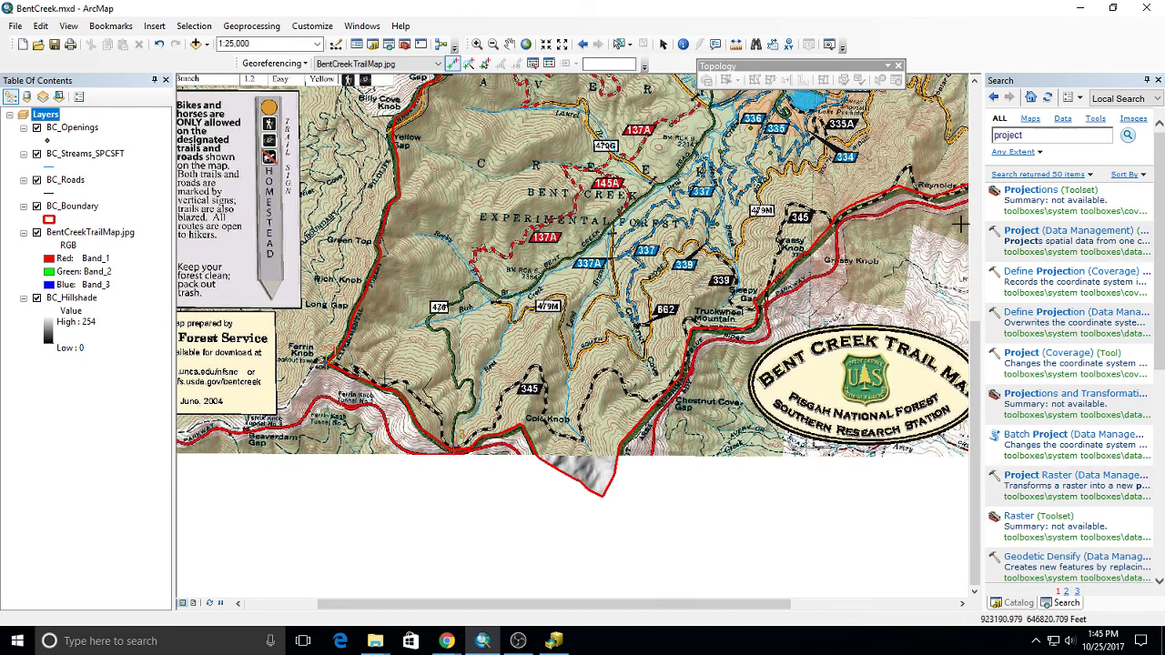
pyautogui.click(271, 64)
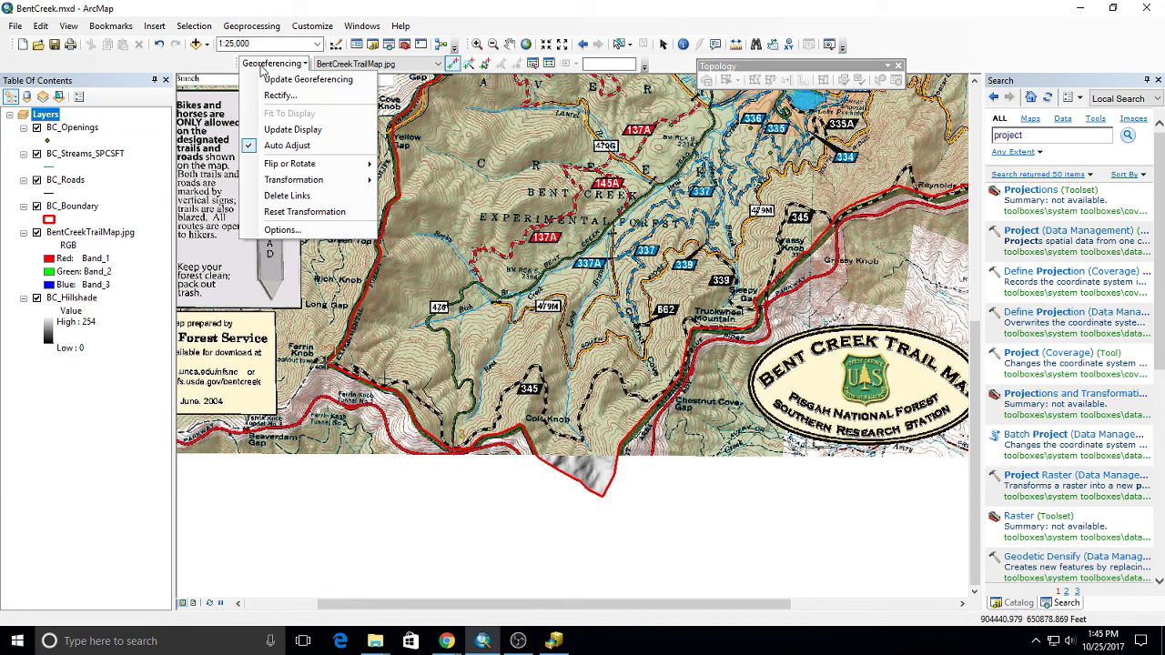
pyautogui.click(288, 79)
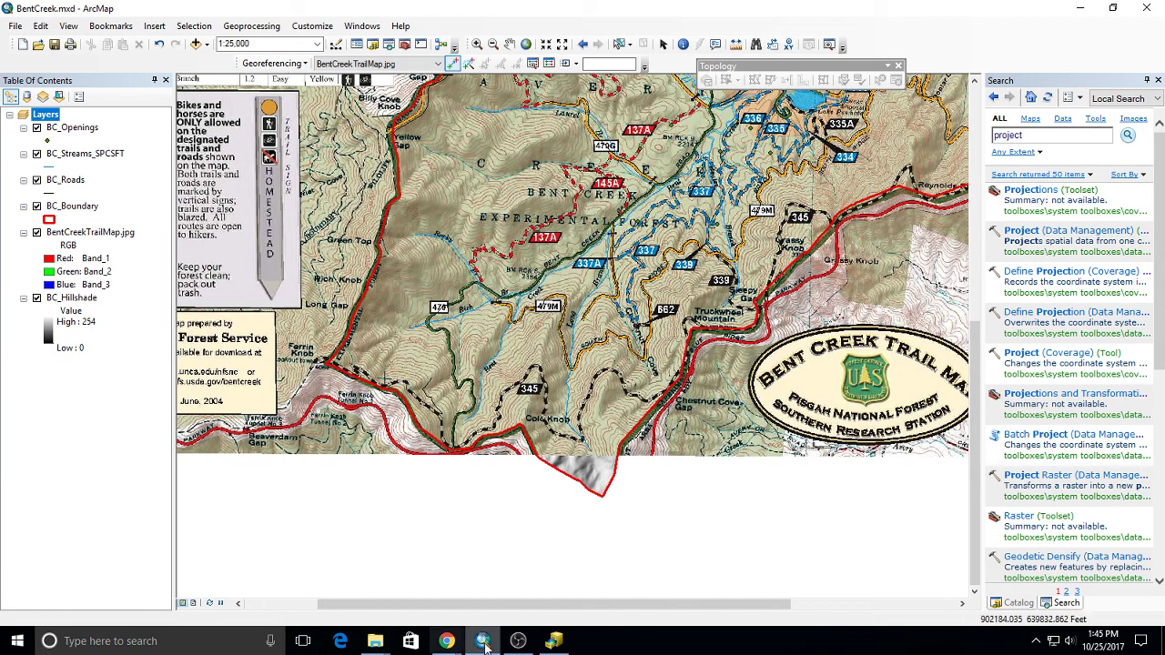
# Step: Confirm BentCreekTrailMap.jgwx sits beside the image in USFSTrailMap, then return to ArcMap
pyautogui.moveTo(391, 646)
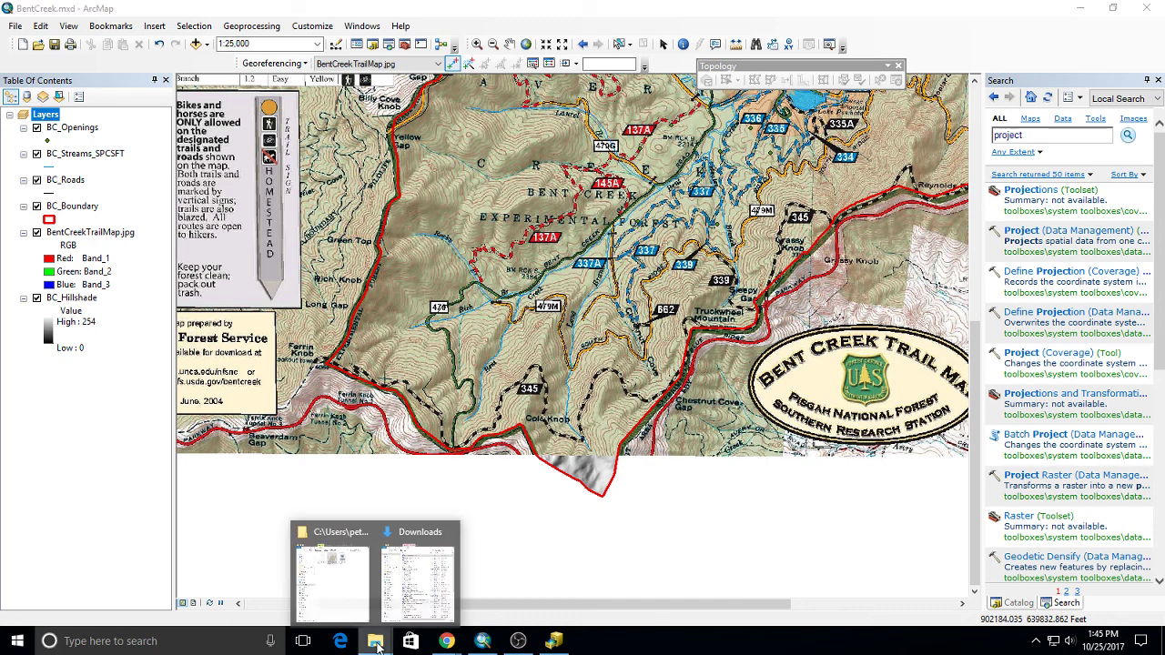
pyautogui.click(341, 581)
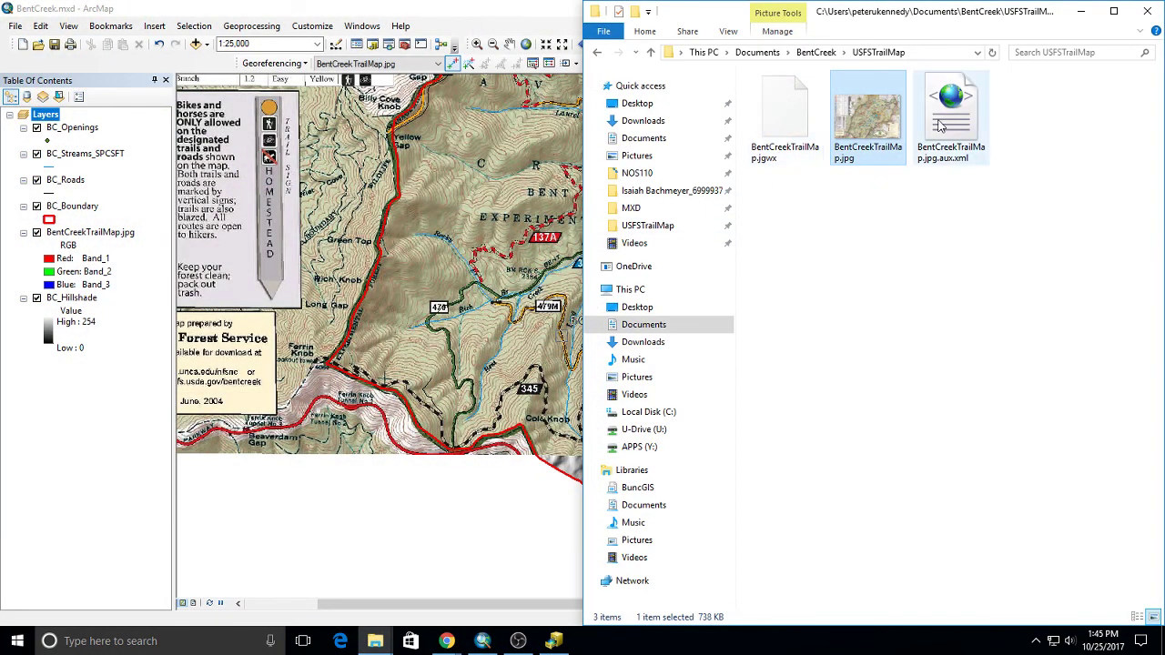
pyautogui.click(777, 120)
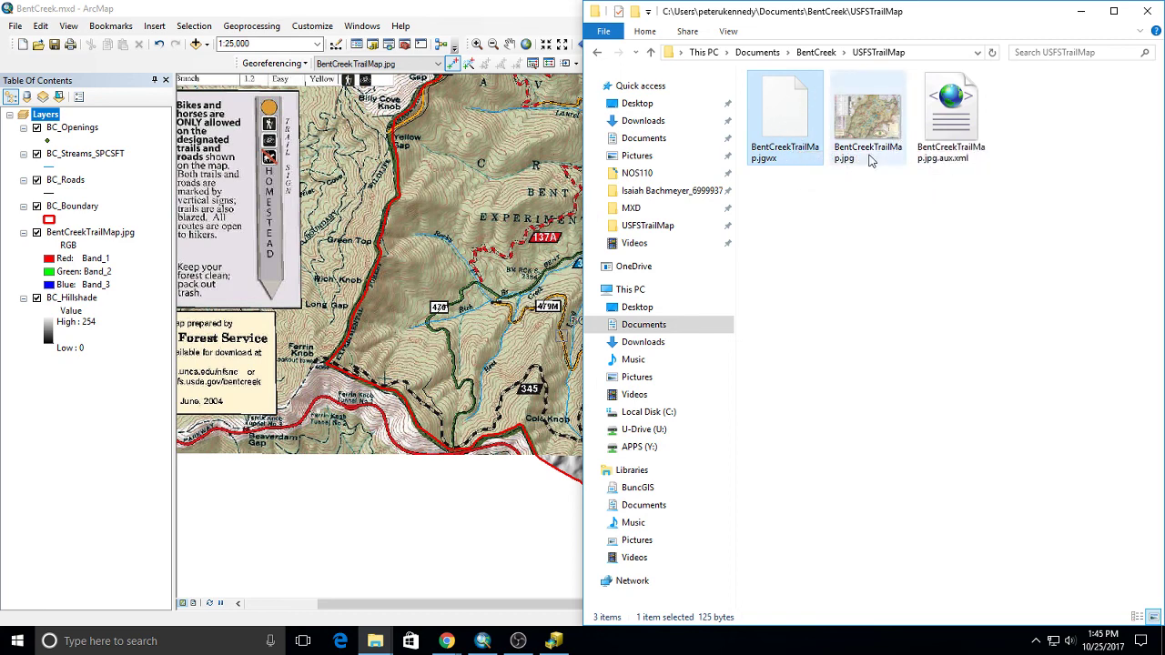
pyautogui.click(408, 8)
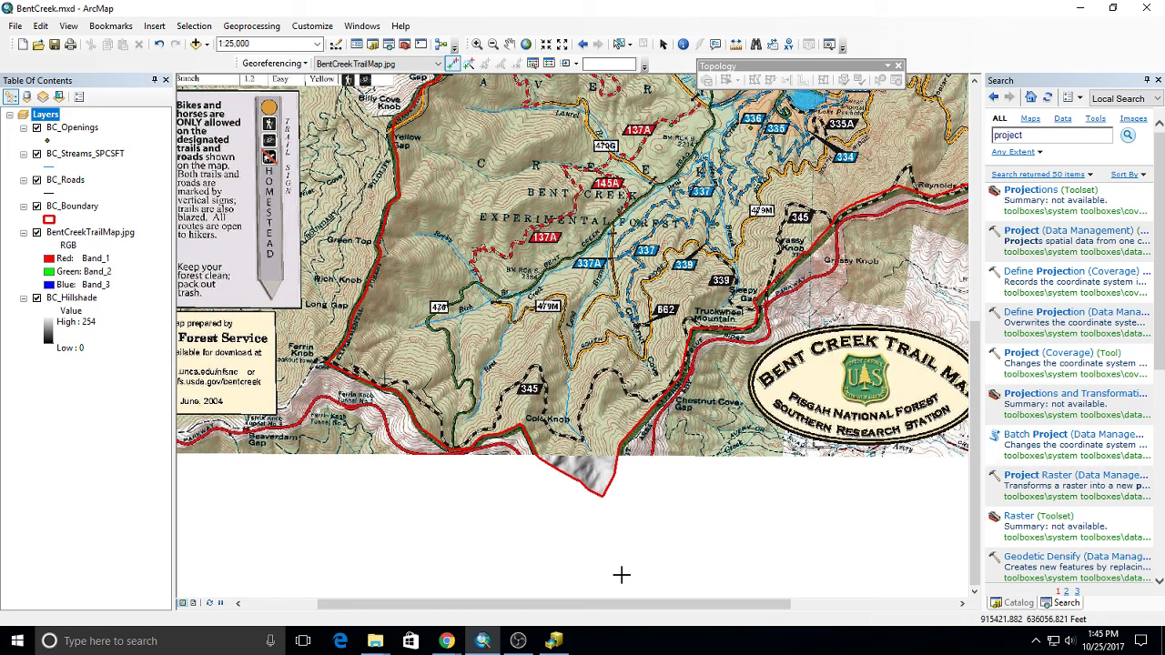
# Step: Insert a new data frame and select BentCreekTrailMap.jpg in the Add Data dialog
pyautogui.click(153, 25)
pyautogui.click(172, 45)
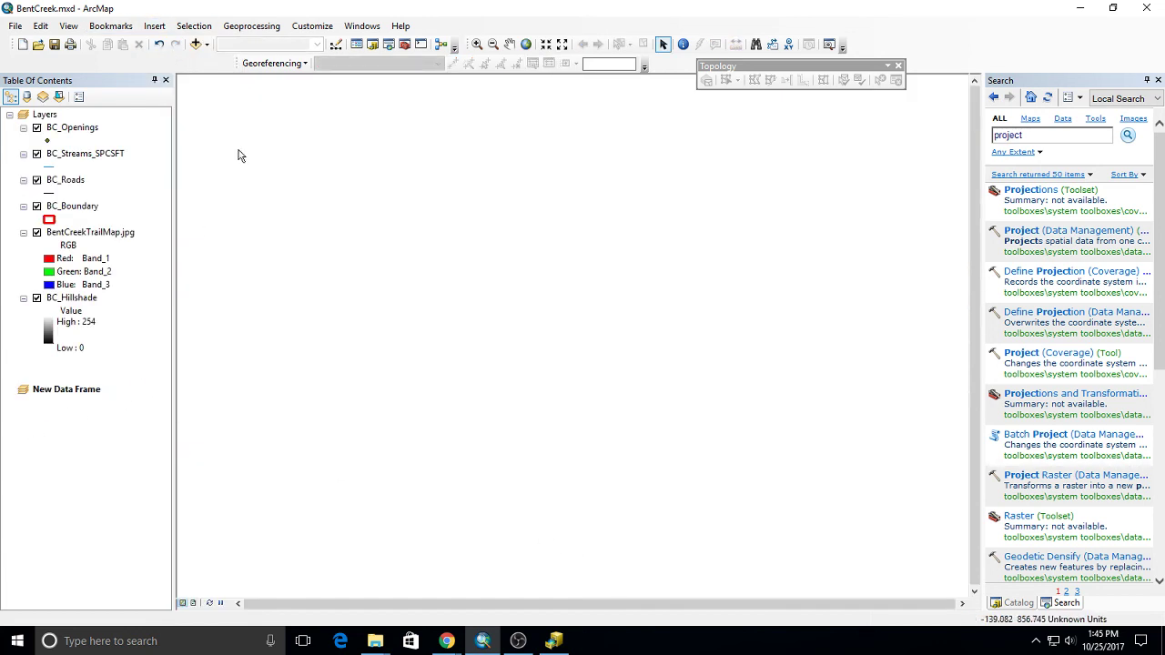
pyautogui.click(200, 44)
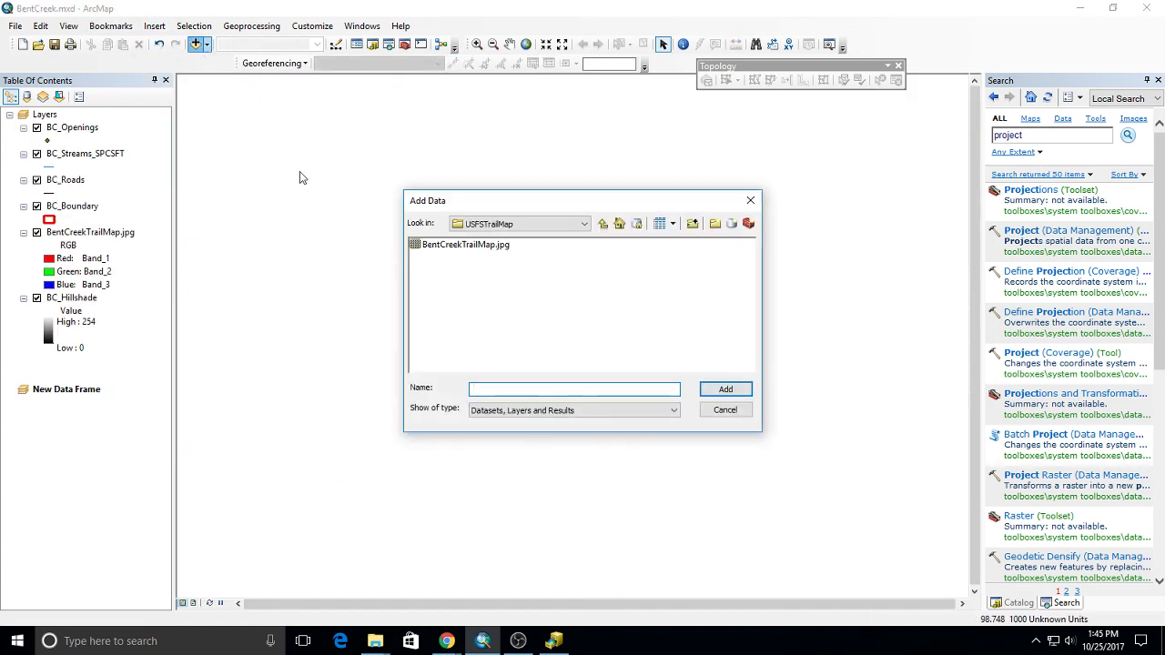
pyautogui.click(455, 245)
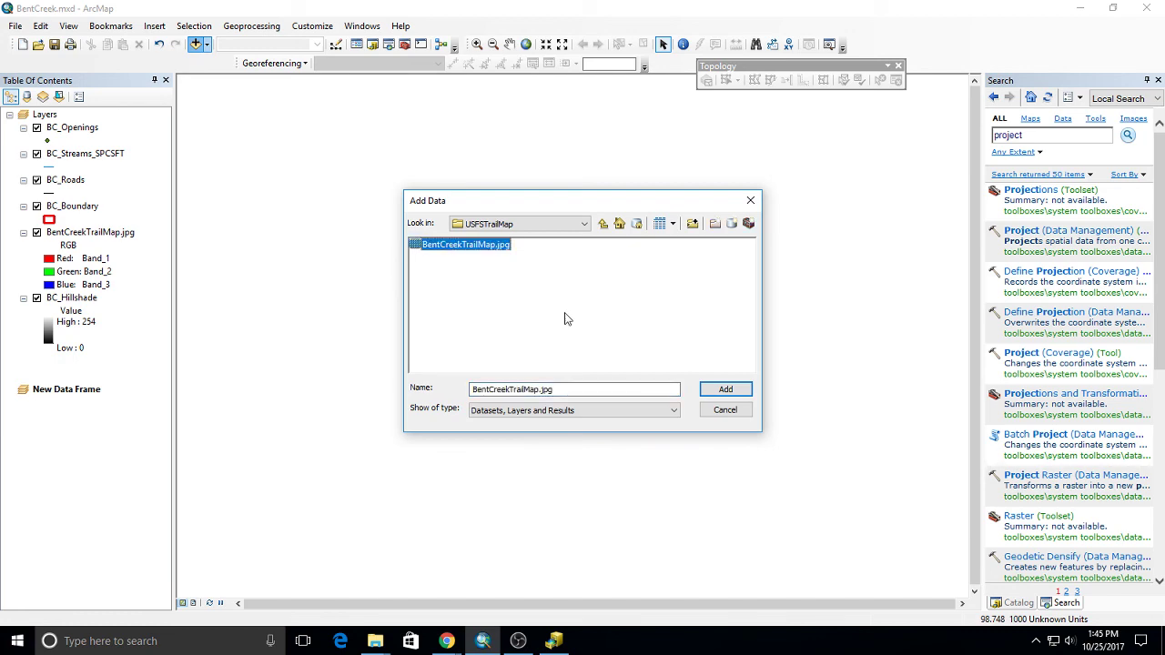
pyautogui.hotkey('alt', 'Tab')
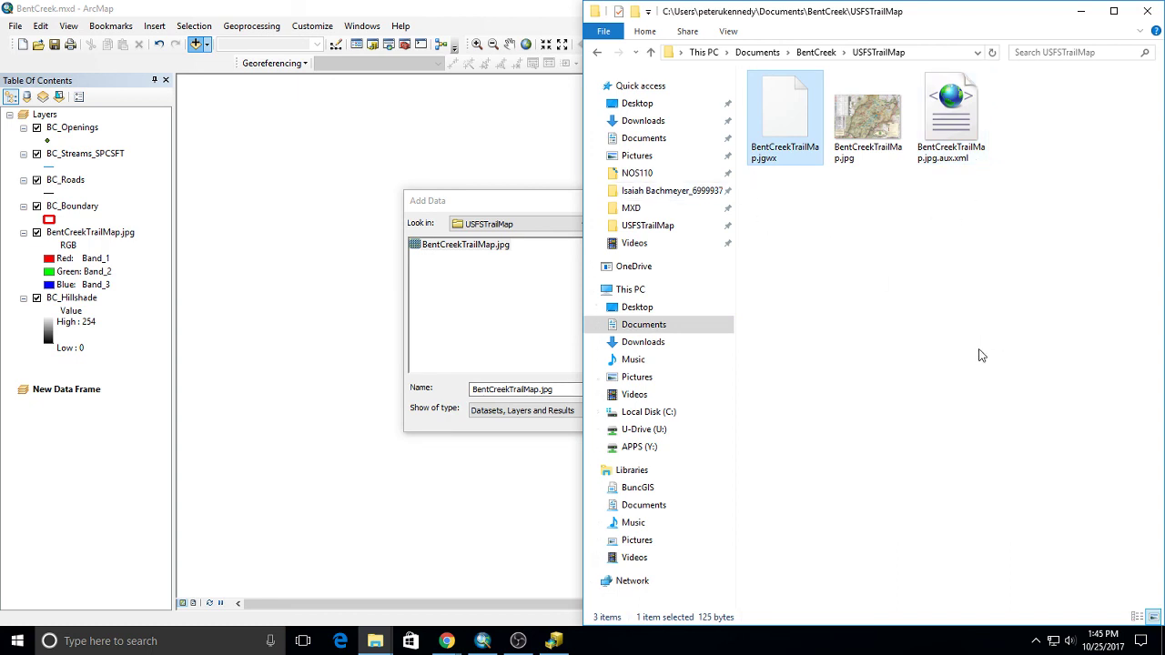
# Step: Add BentCreekTrailMap.jpg to the New Data Frame from the Add Data dialog
pyautogui.click(477, 245)
pyautogui.click(748, 396)
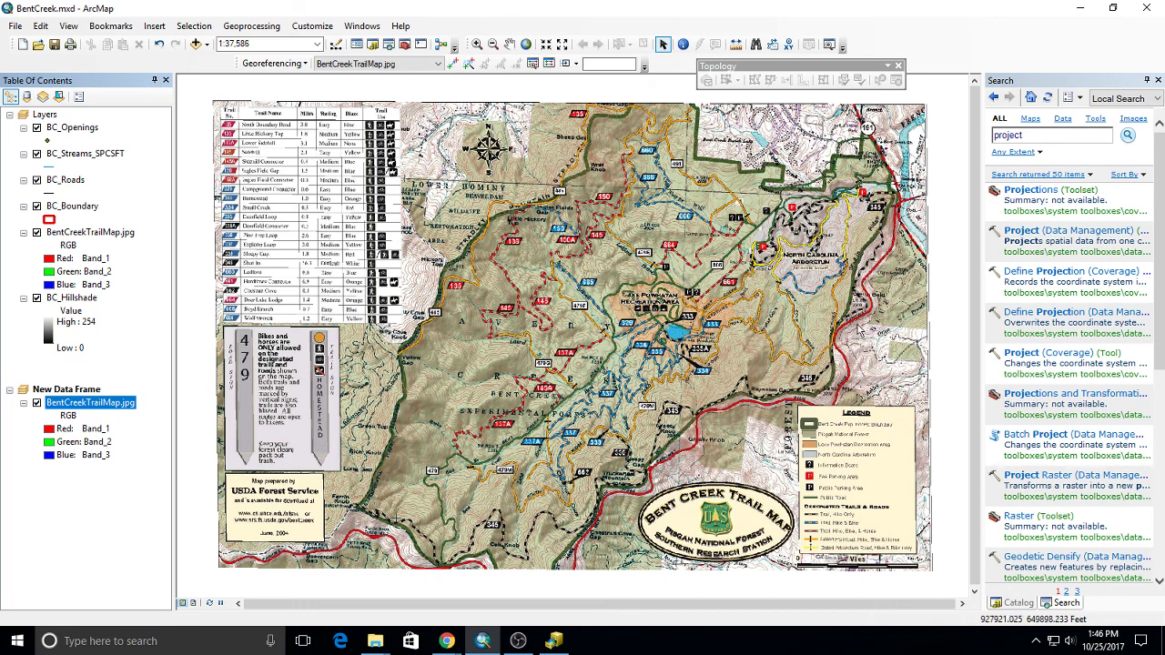
# Step: Dismiss the Georeferencing menu and minimize ArcMap, revealing ArcCatalog beside the folder window
pyautogui.click(278, 64)
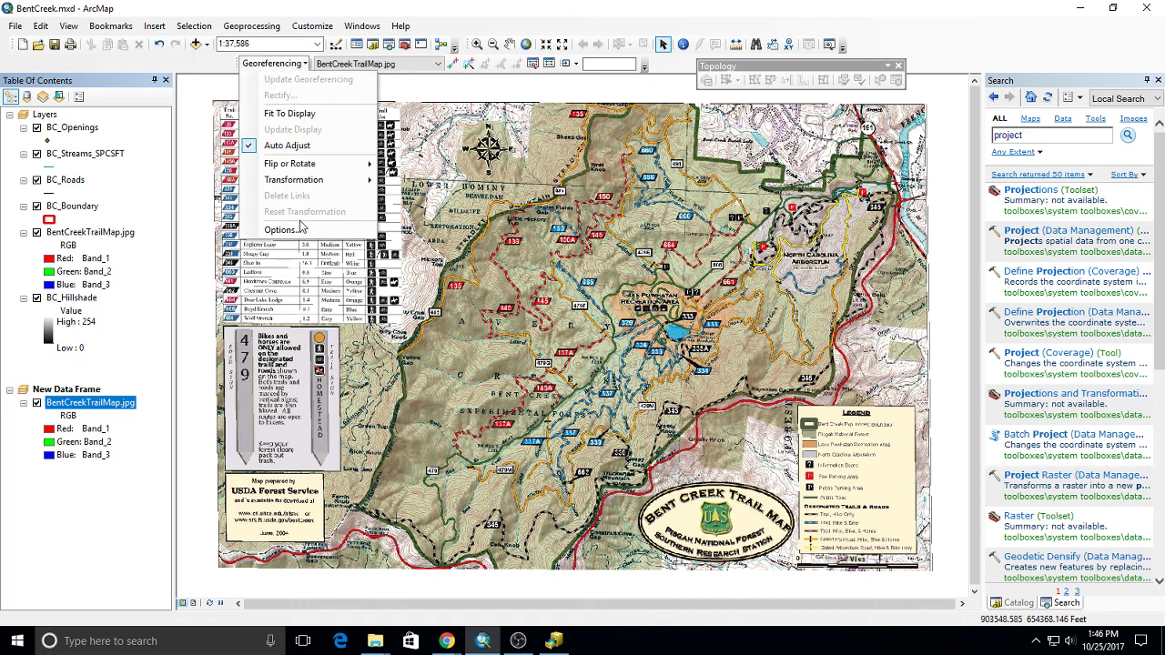
pyautogui.press('Escape')
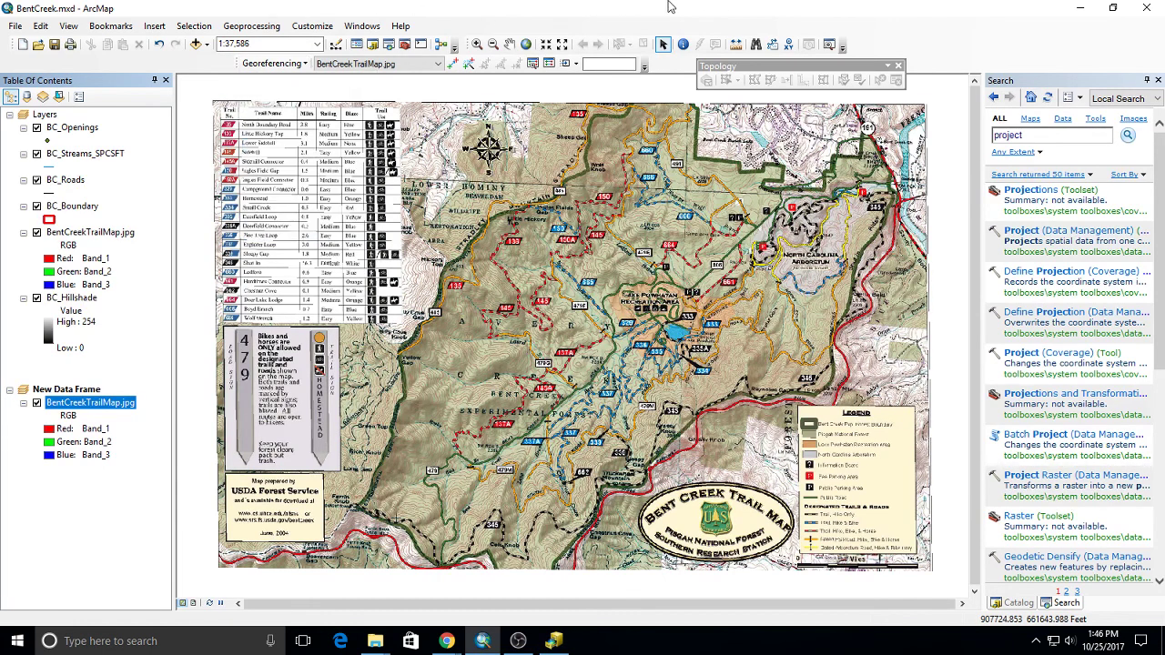
pyautogui.click(1142, 7)
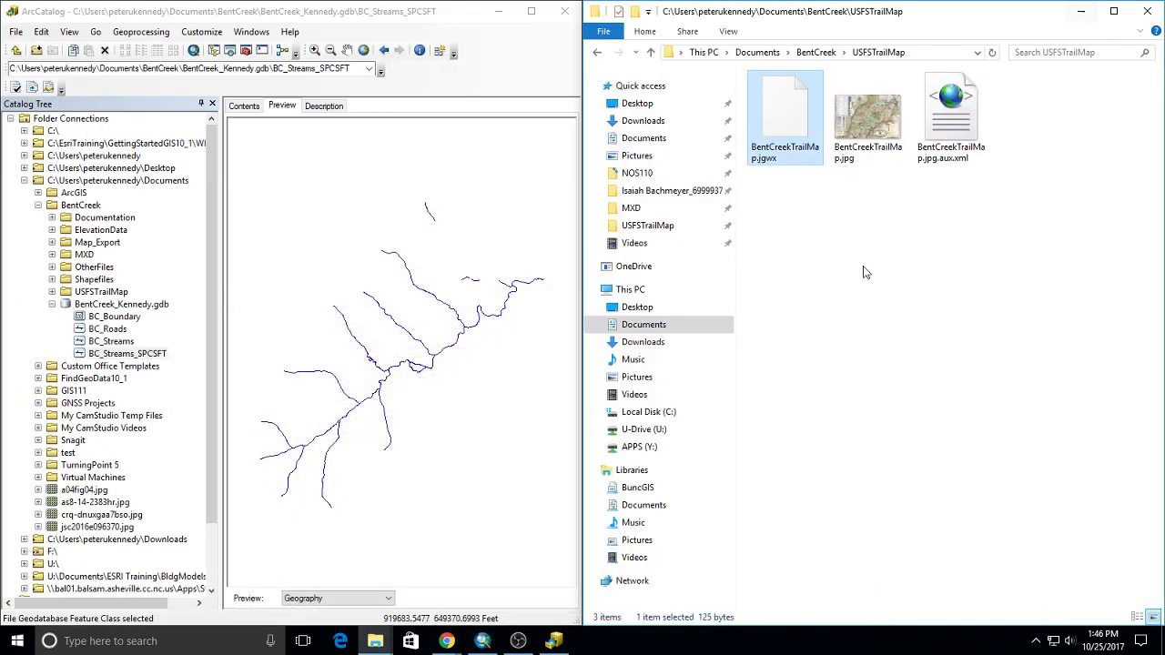
# Step: Add the trail map's .aux.xml file to the selection beside the .jgwx file, then return to ArcMap
pyautogui.keyDown('ctrl'); pyautogui.click(950, 121); pyautogui.keyUp('ctrl')
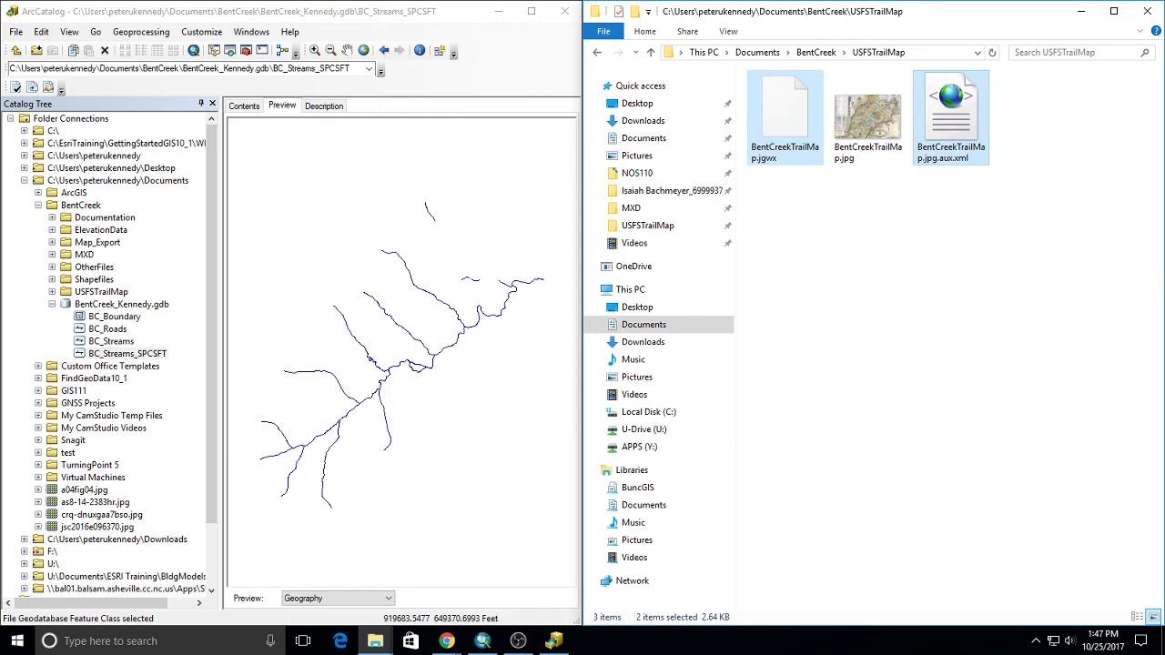
pyautogui.hotkey('alt', 'Tab')
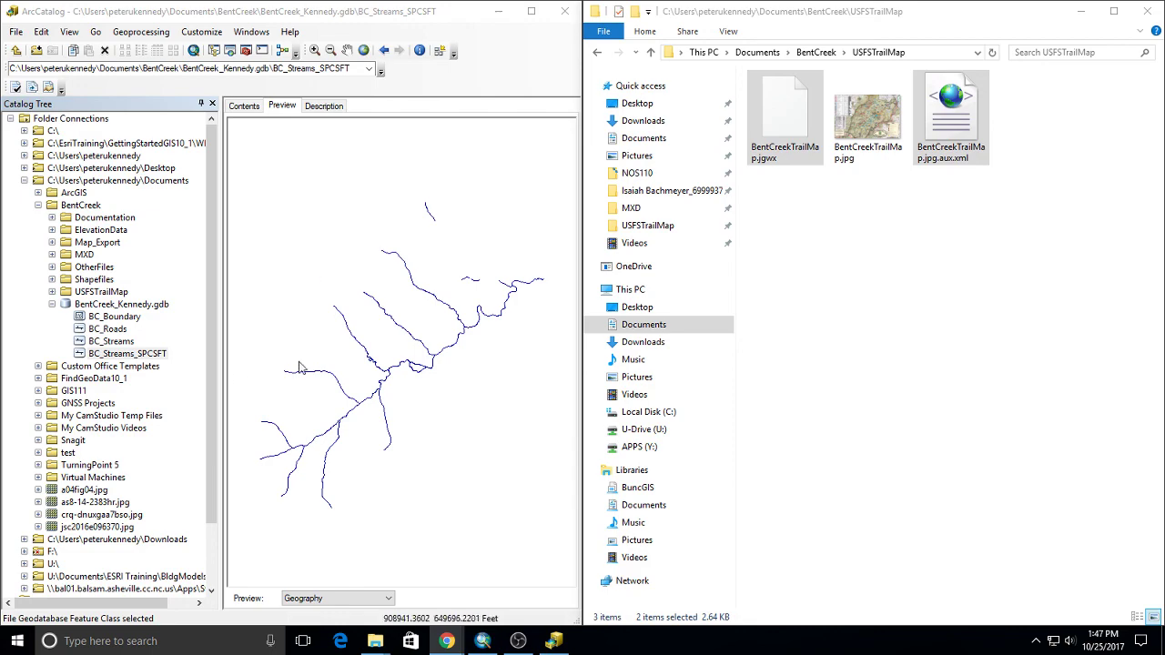
pyautogui.hotkey('alt', 'Tab')
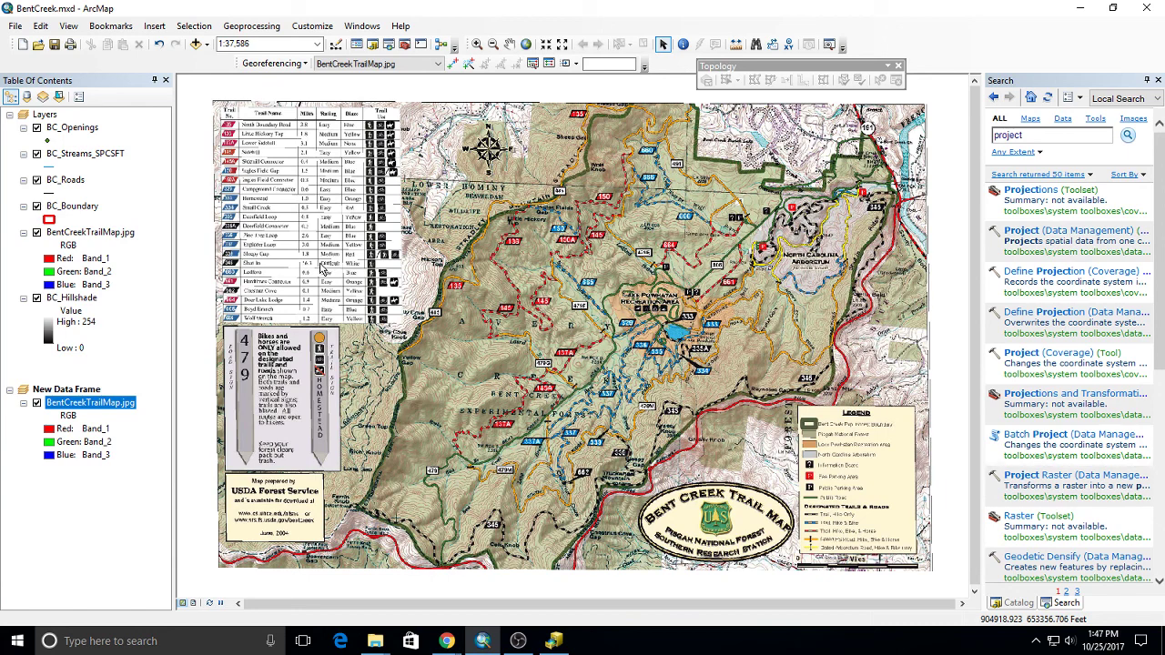
# Step: Close ArcCatalog and show ArcMap's Catalog tree of folder connections instead of search results
pyautogui.click(446, 641)
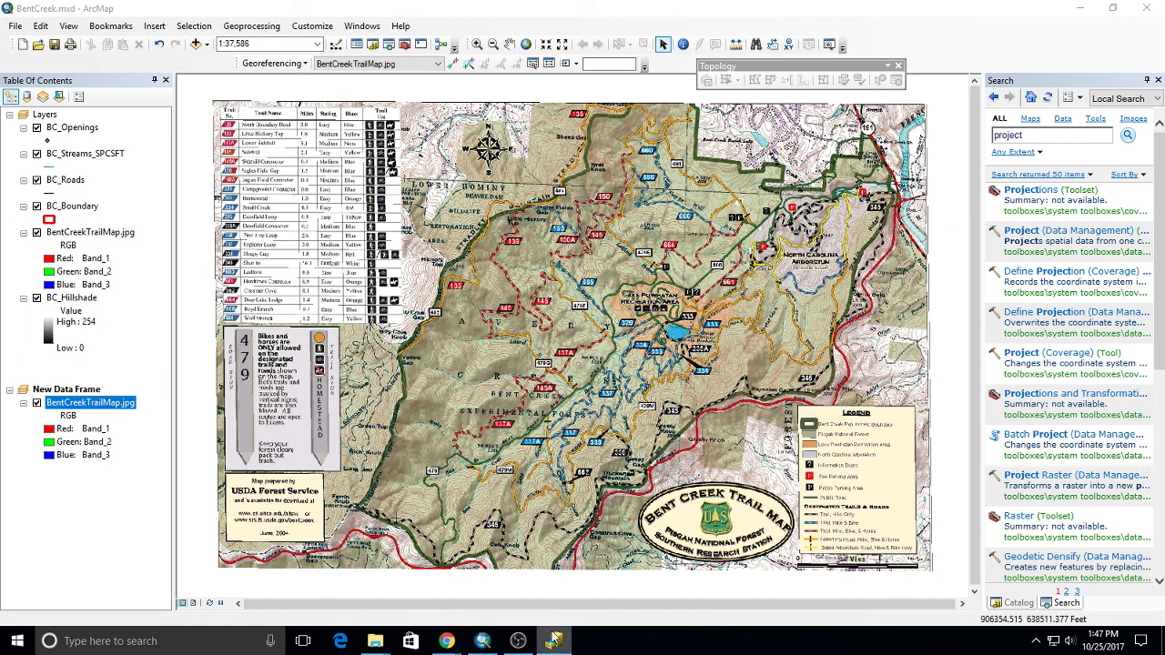
pyautogui.rightClick(553, 641)
pyautogui.click(473, 607)
pyautogui.click(1017, 602)
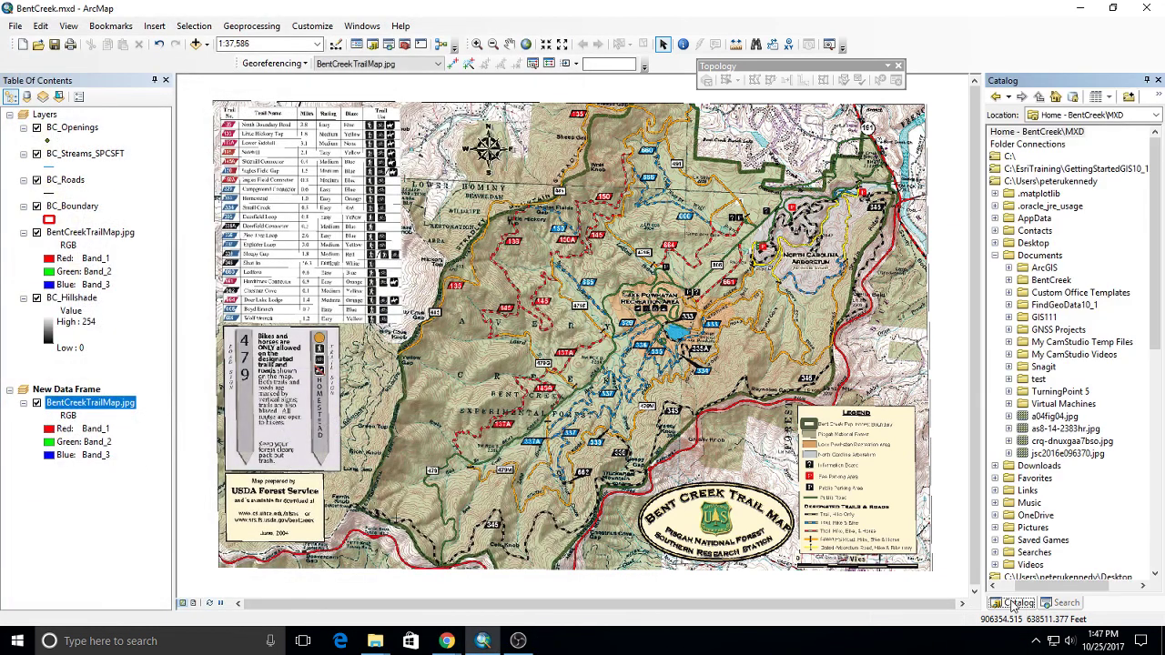
# Step: Open a New Feature Class dialog on BentCreek_Kennedy.gdb, cancelling the first attempt and reopening it
pyautogui.doubleClick(1048, 280)
pyautogui.click(1074, 381)
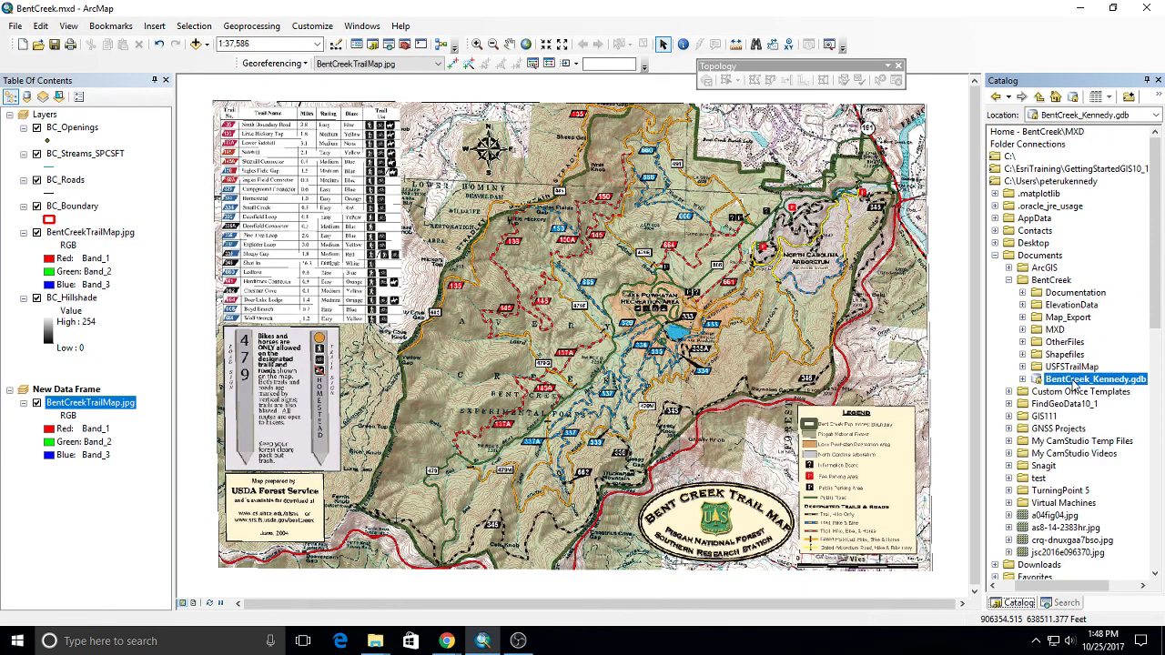
pyautogui.click(1023, 379)
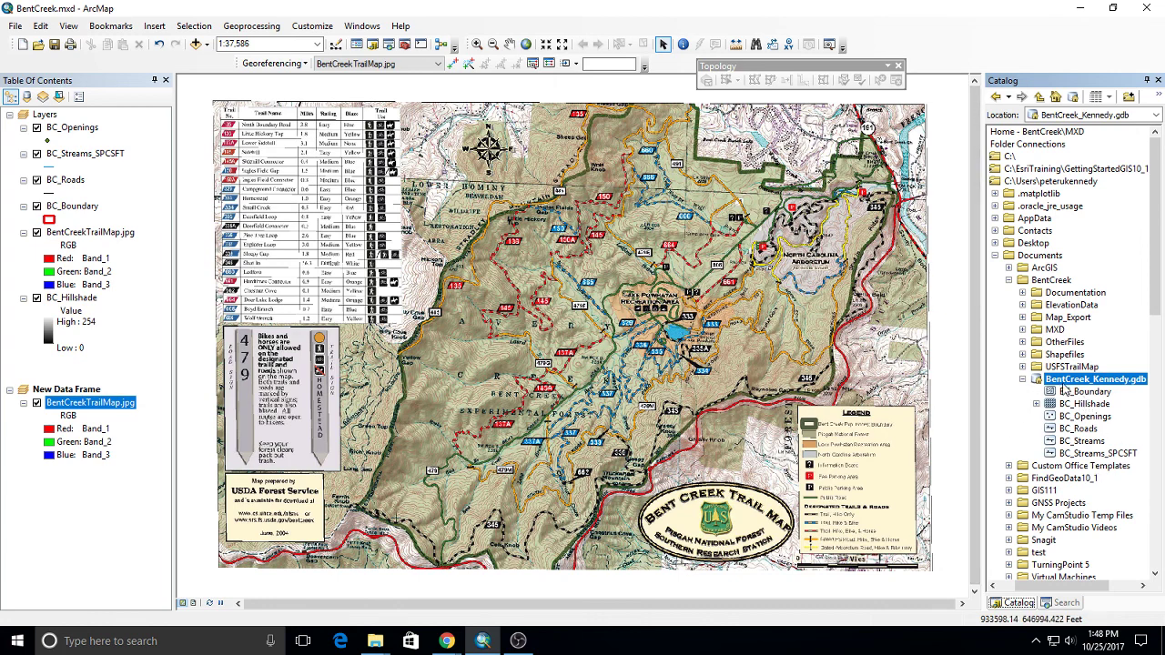
pyautogui.rightClick(1072, 380)
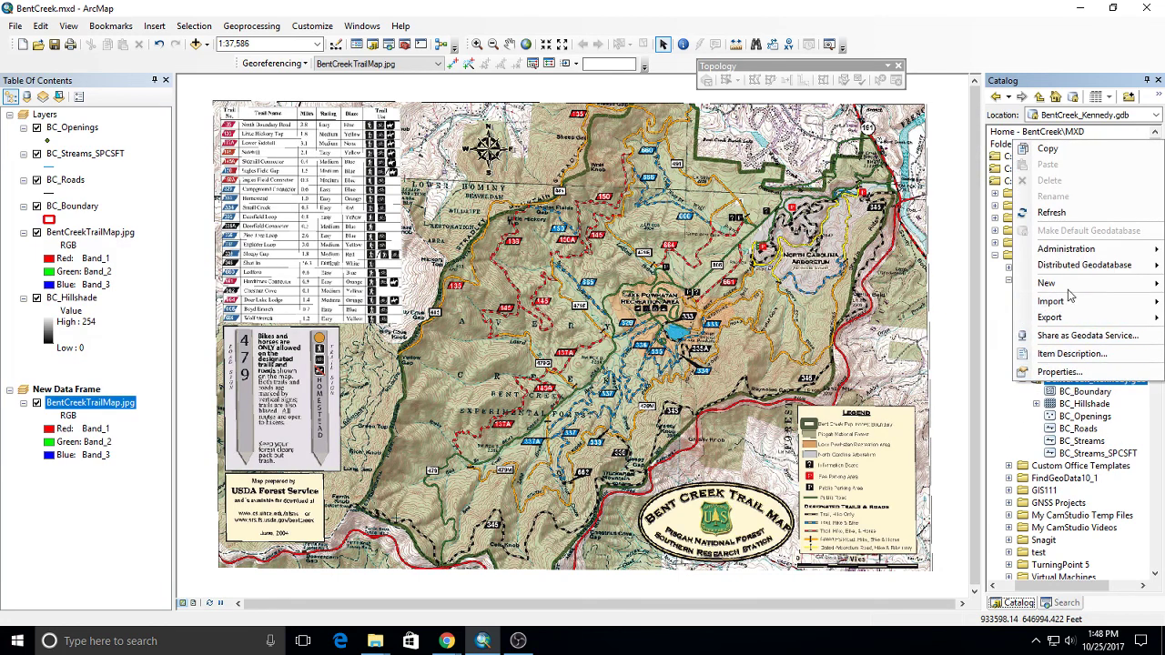
pyautogui.moveTo(1071, 288)
pyautogui.click(942, 300)
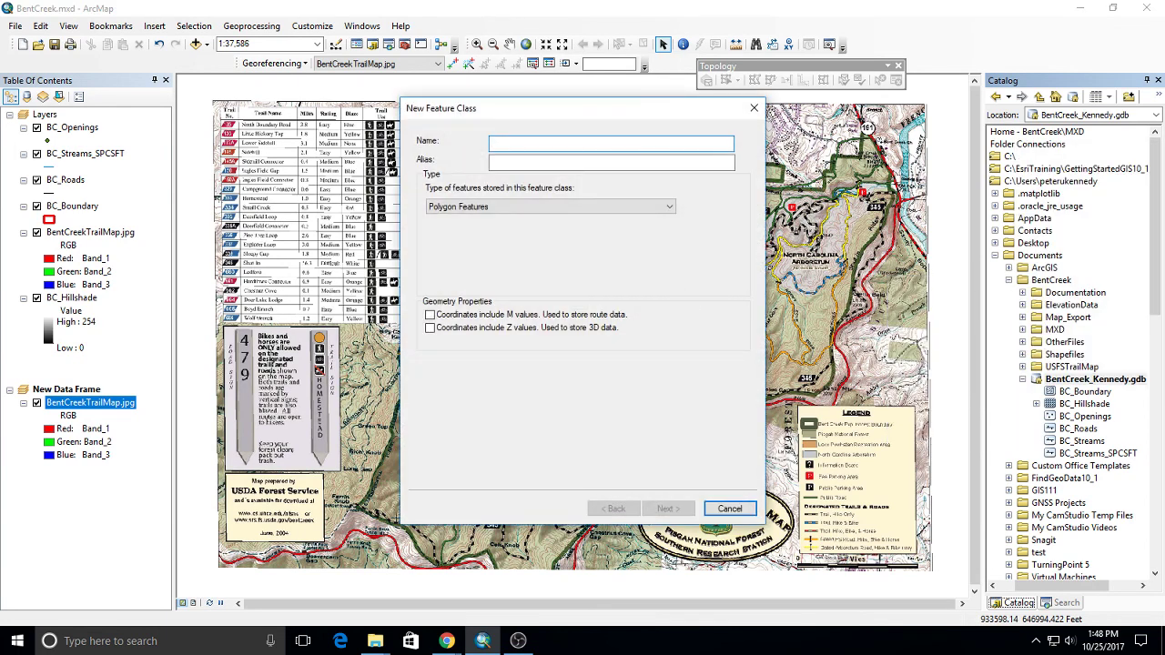
pyautogui.click(732, 509)
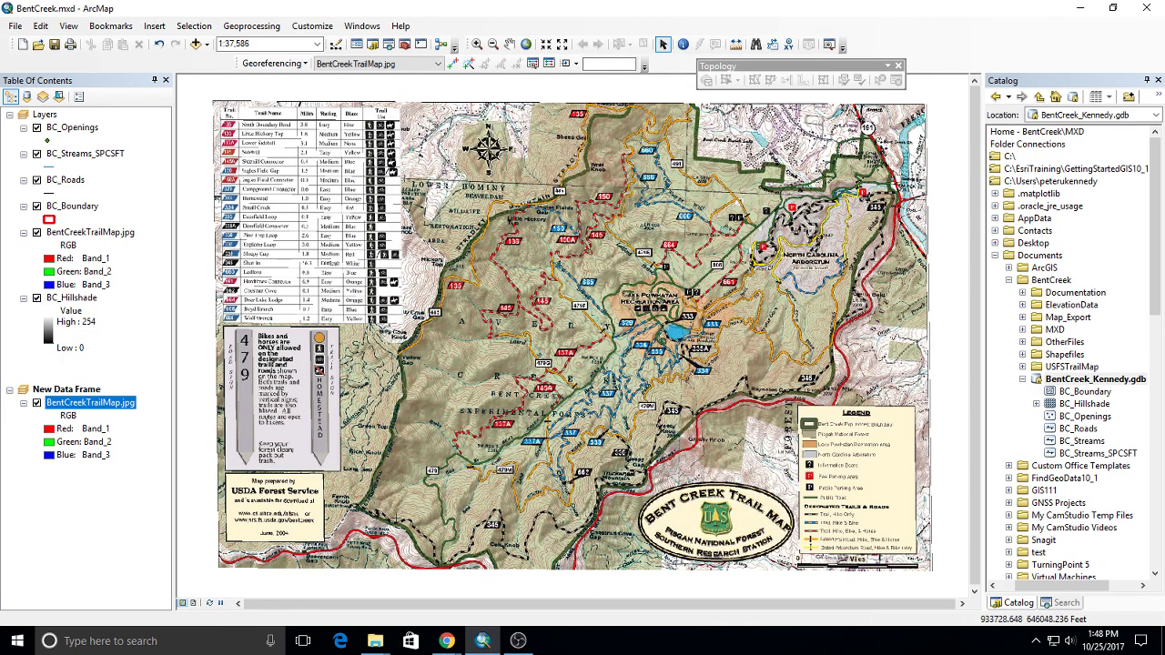
pyautogui.rightClick(1095, 381)
pyautogui.moveTo(1047, 283)
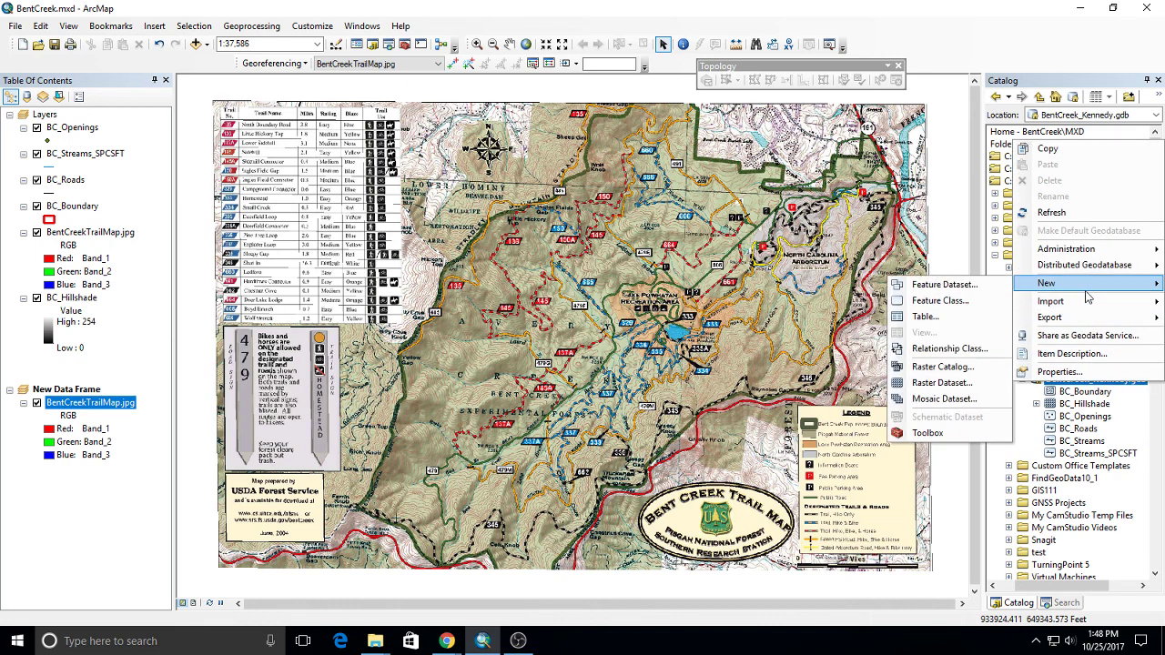
pyautogui.click(928, 301)
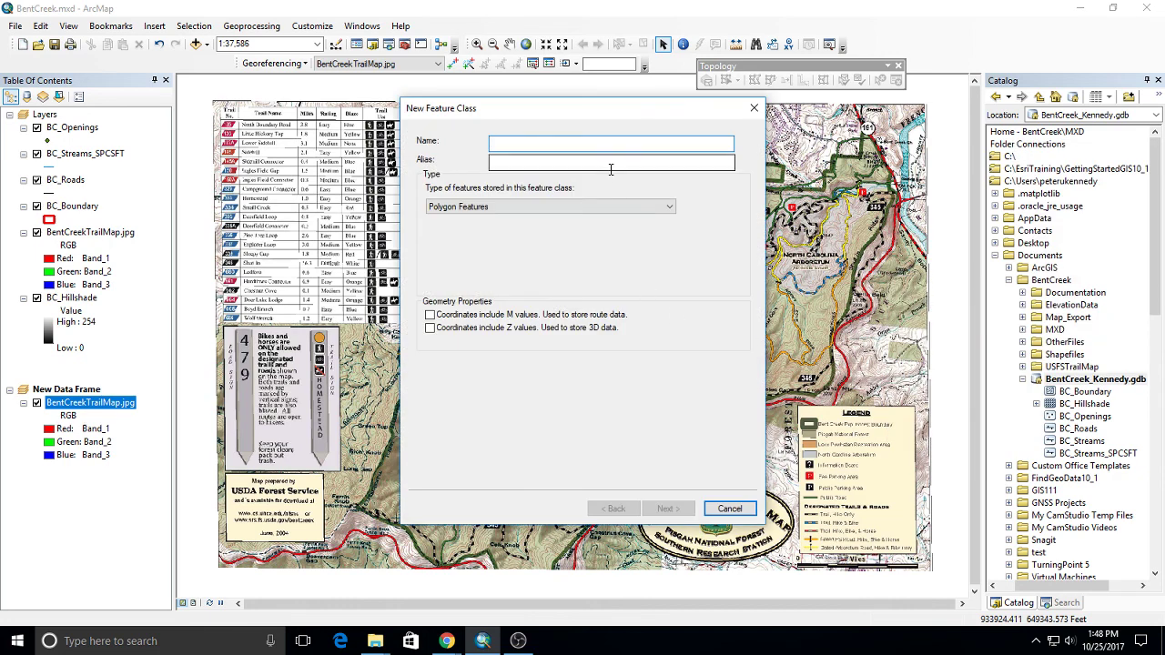
# Step: Name it Trails as Line Features in NAD 1983 StatePlane NC FIPS 3200 Feet, default tolerance and storage
pyautogui.write('Trails')
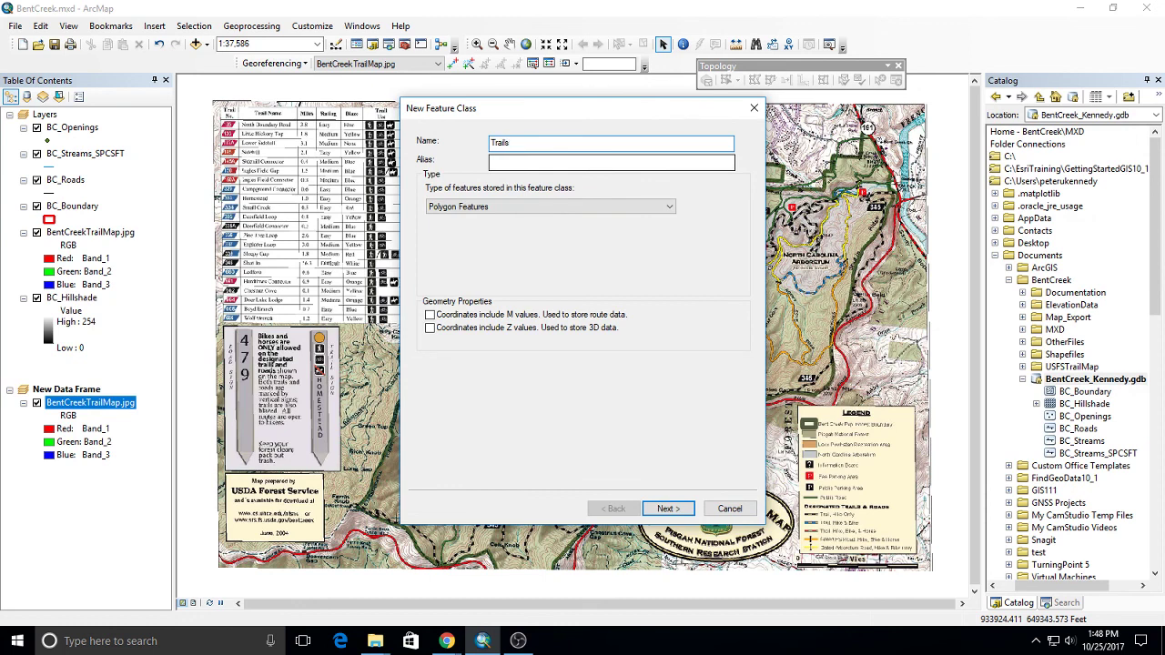
pyautogui.click(449, 209)
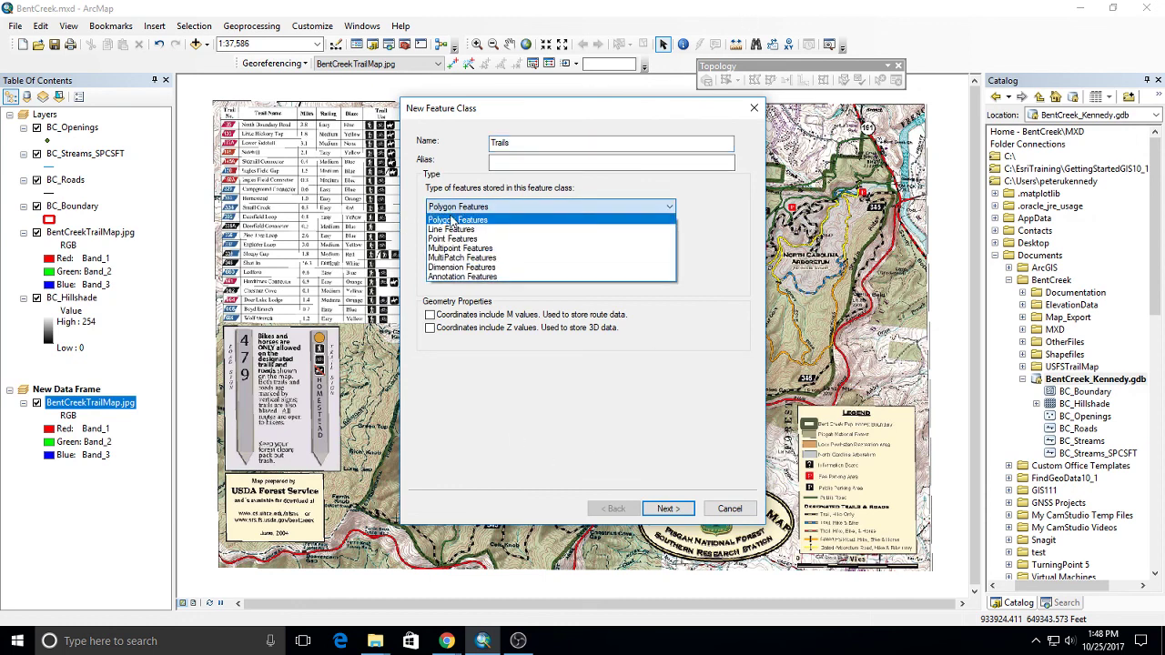
pyautogui.click(450, 230)
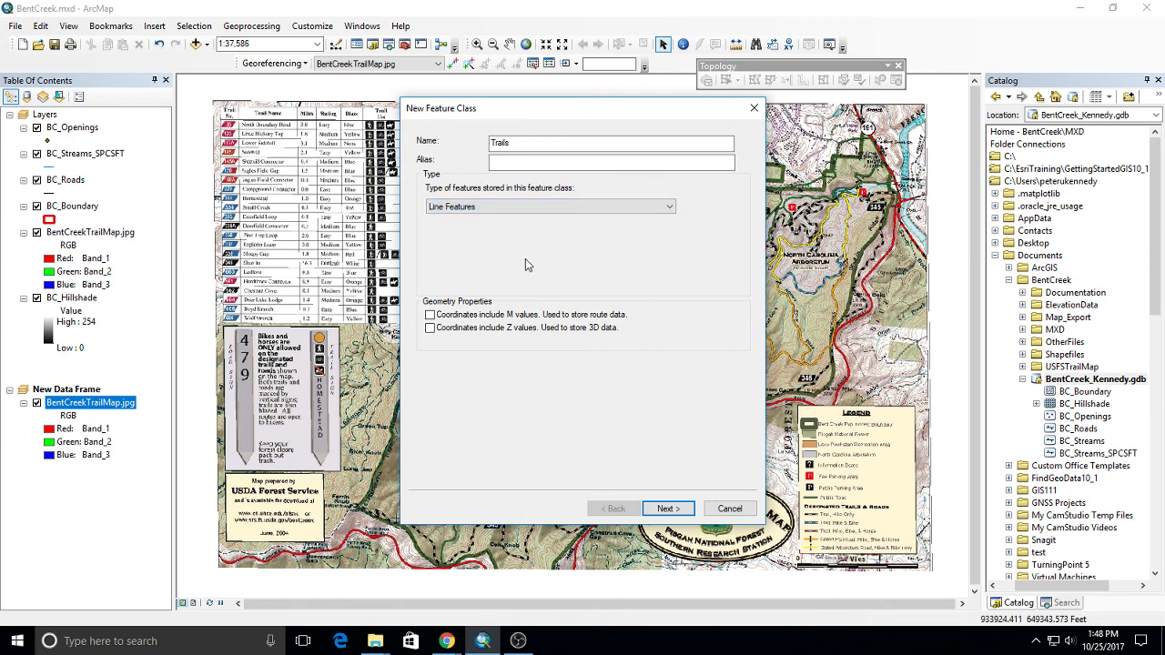
pyautogui.click(657, 510)
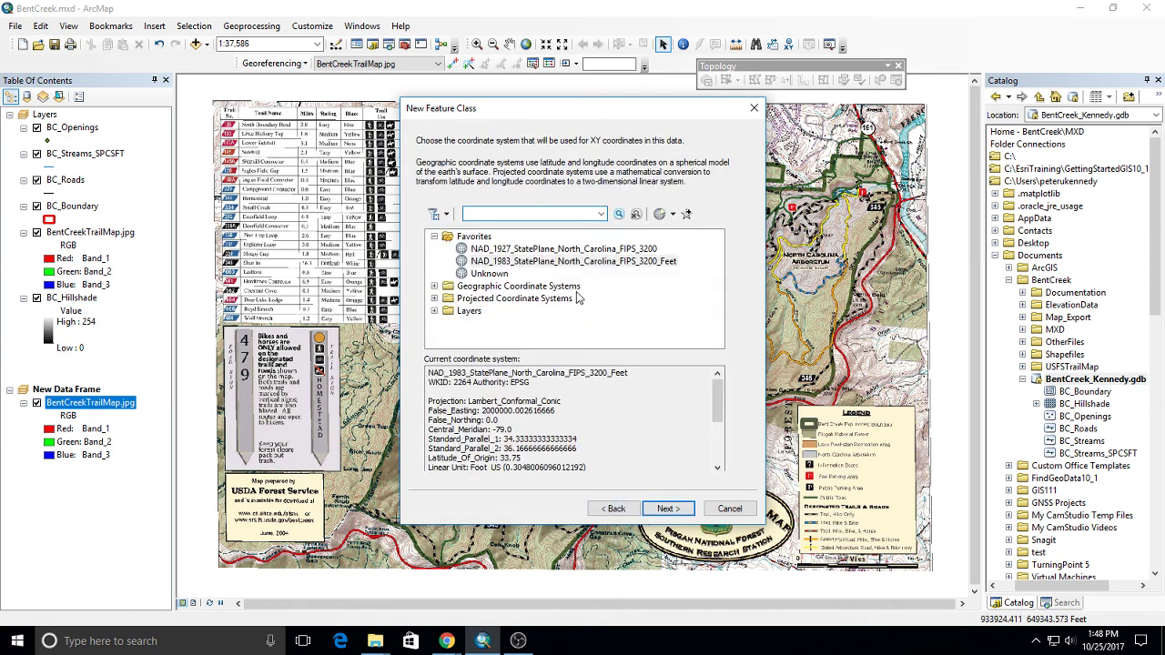
pyautogui.click(627, 266)
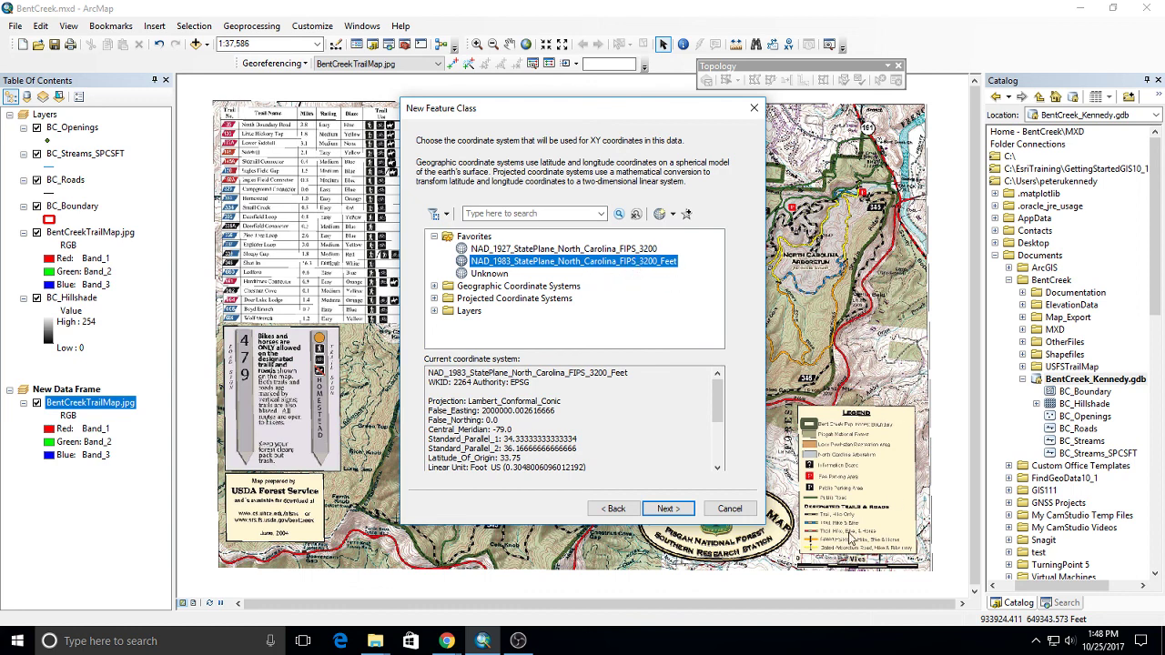
pyautogui.click(662, 511)
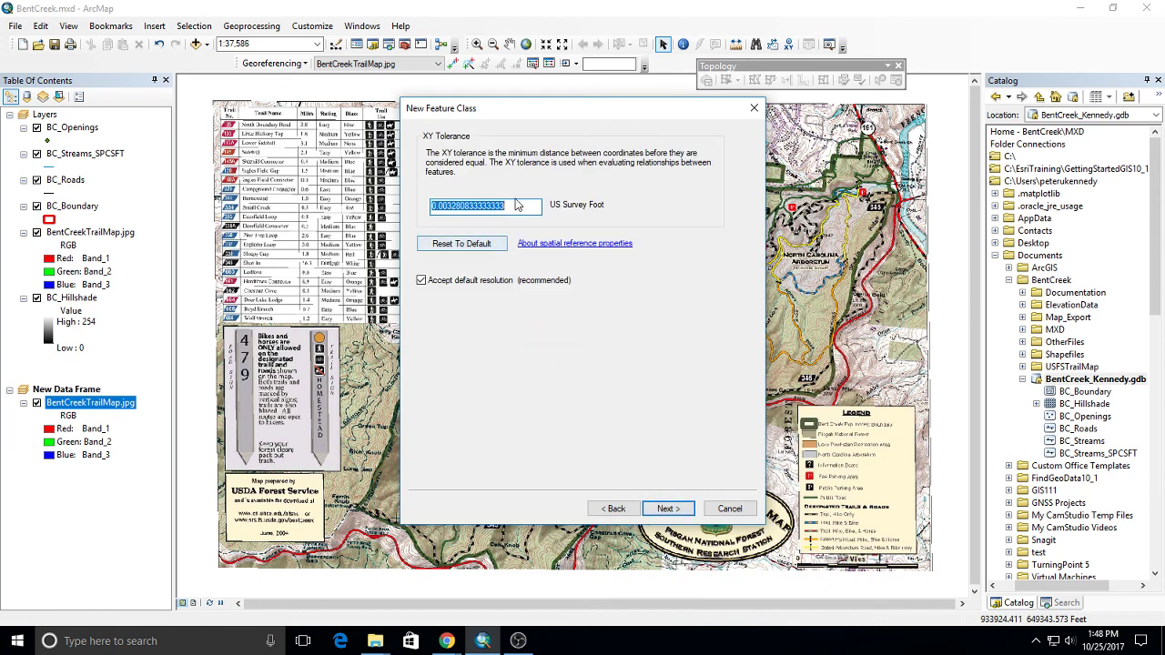
pyautogui.click(670, 510)
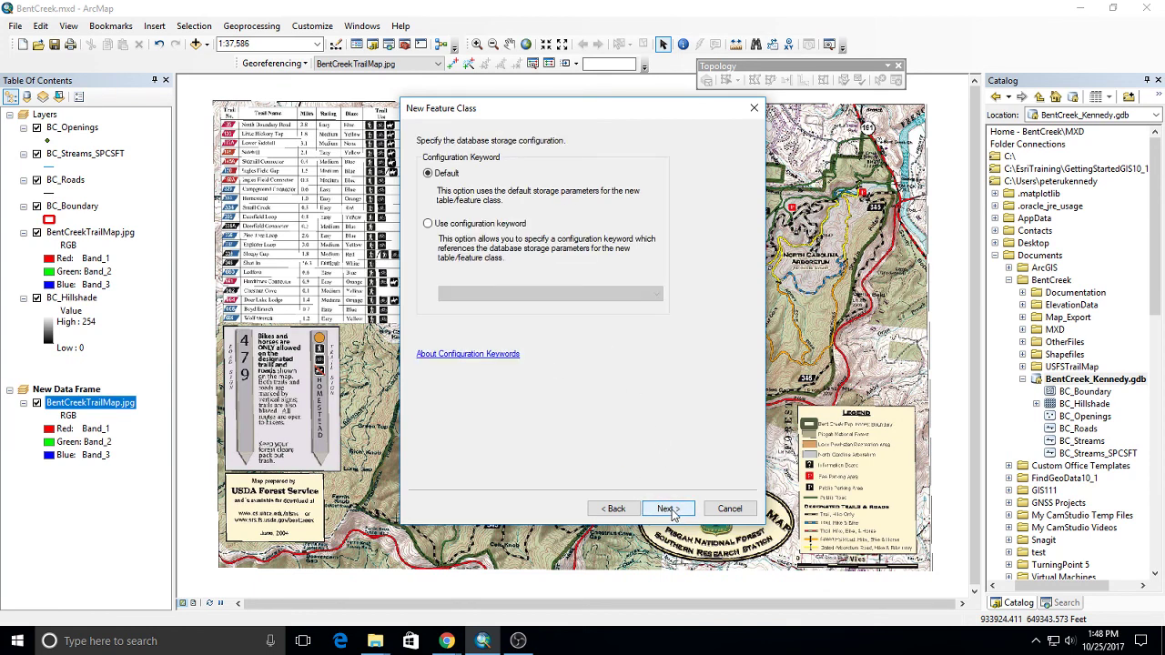
pyautogui.click(671, 511)
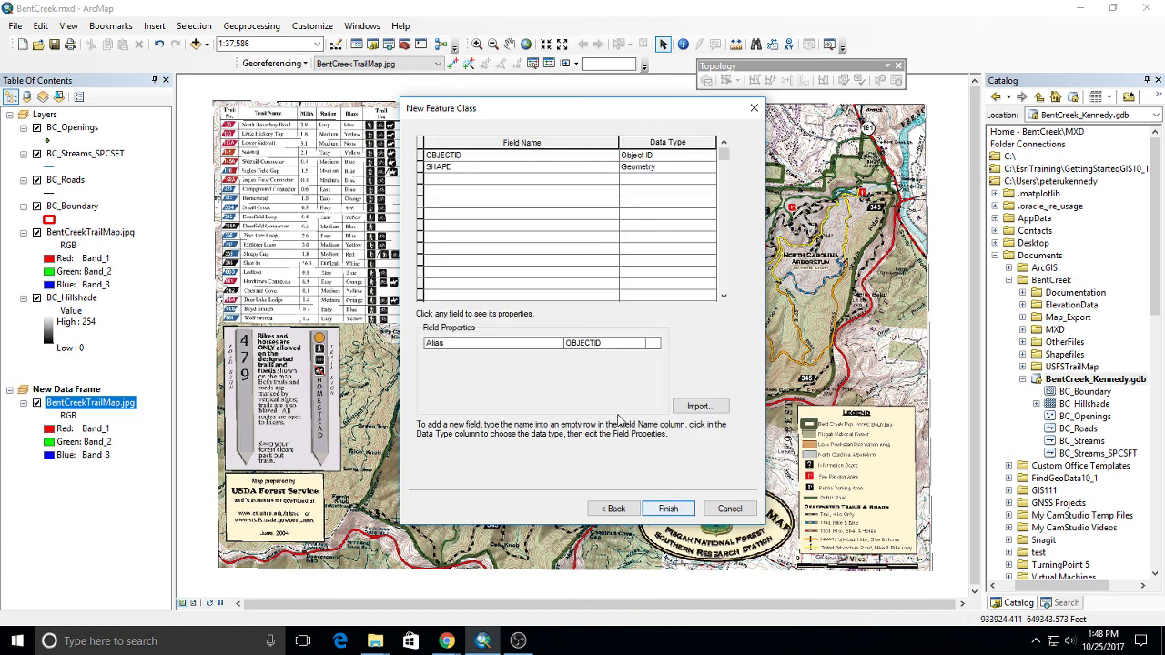
# Step: Add the TrailName and TrailNumber text fields below SHAPE
pyautogui.click(482, 183)
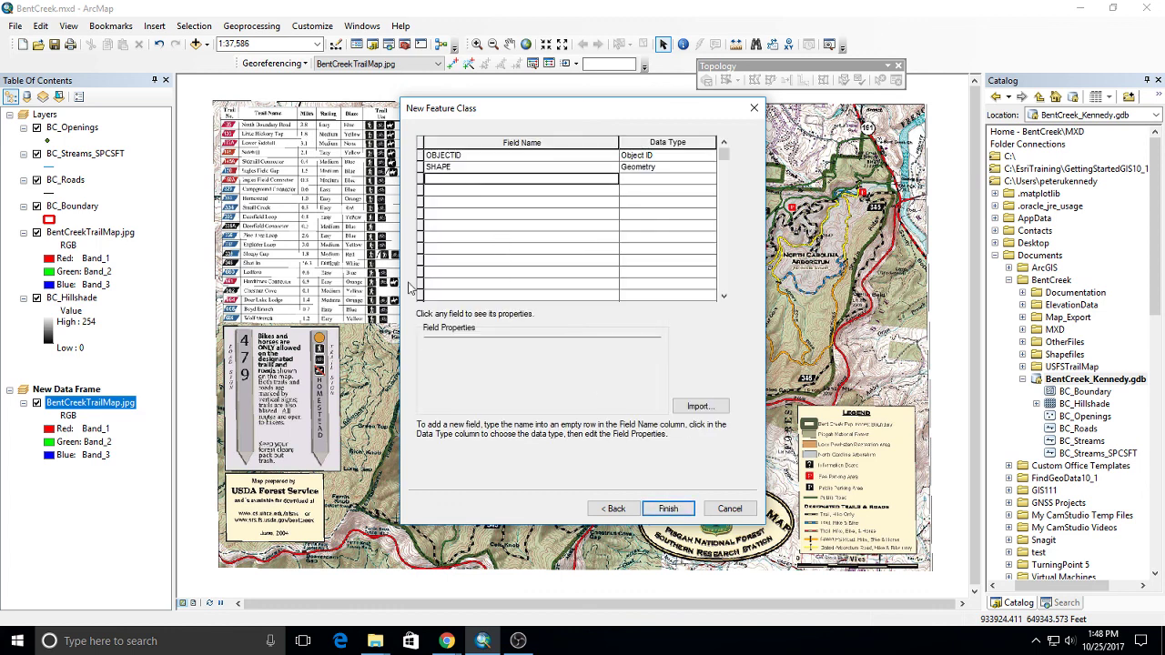
pyautogui.moveTo(446, 107); pyautogui.dragTo(562, 120)
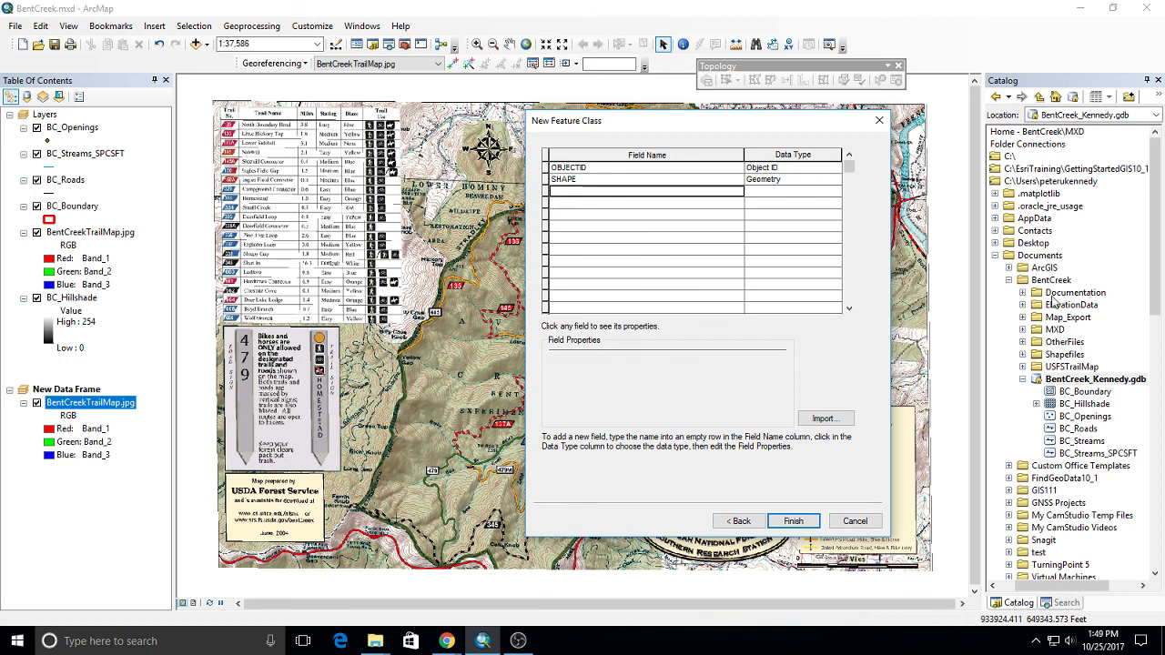
pyautogui.hotkey('alt', 'Tab')
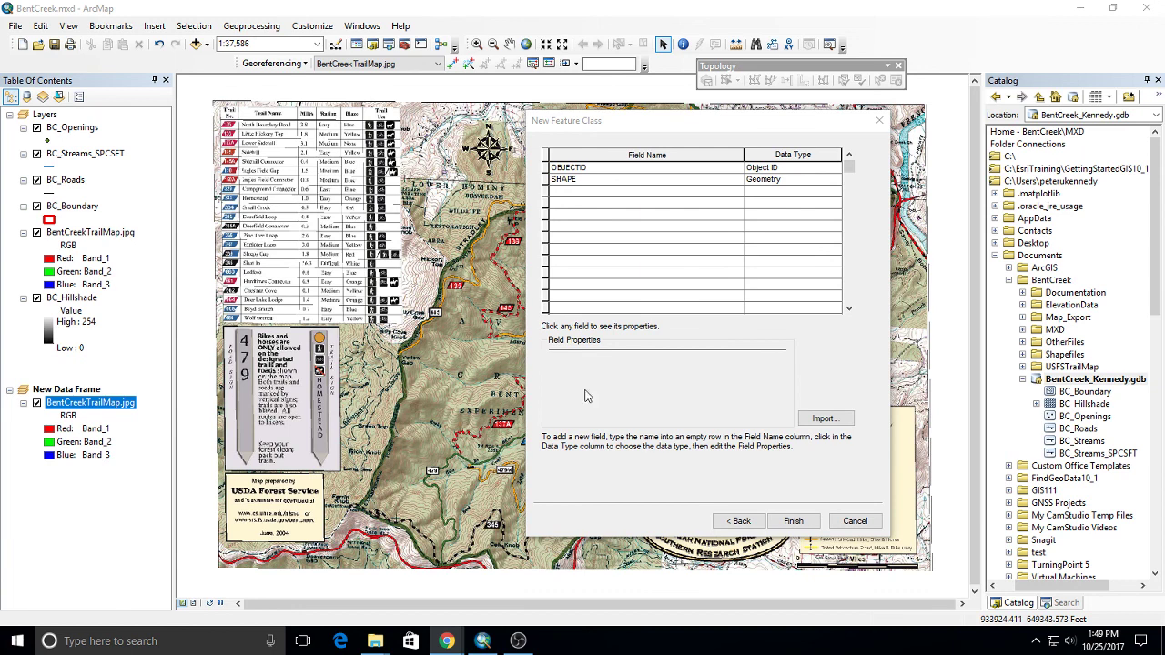
pyautogui.click(569, 202)
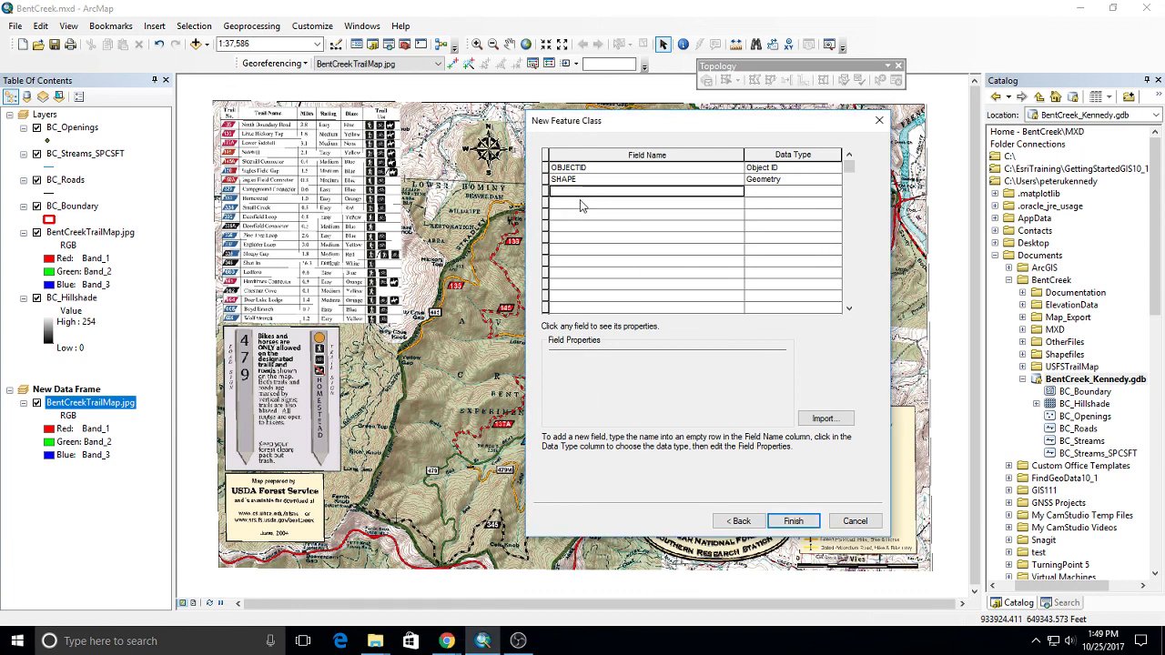
pyautogui.write('Trai')
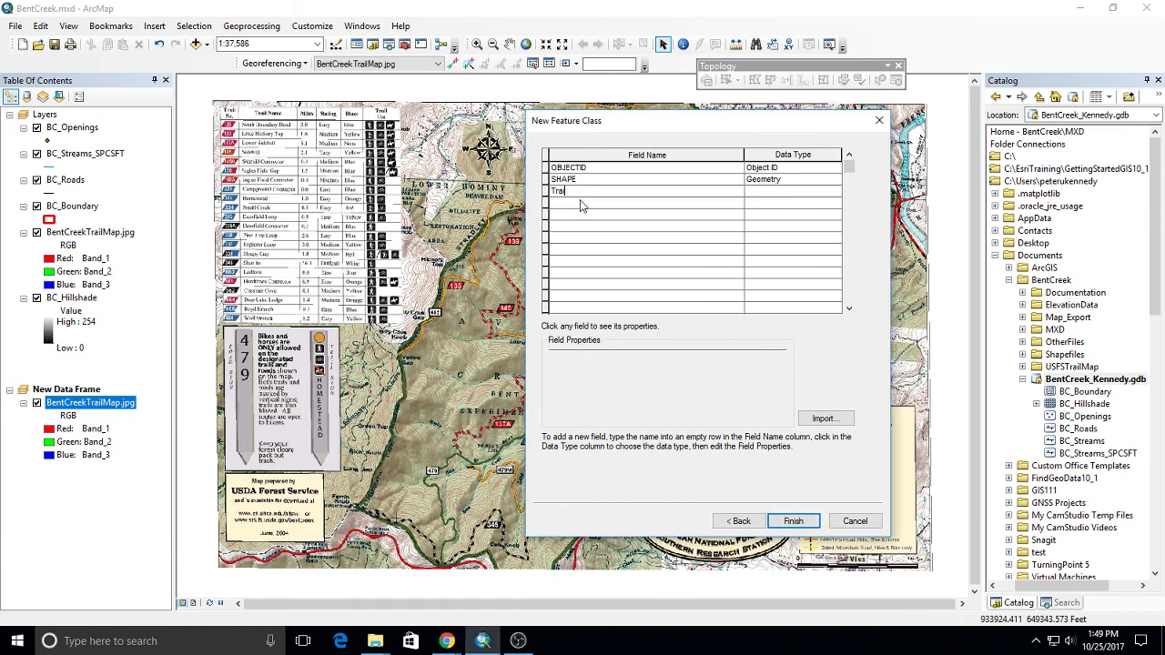
pyautogui.write('lName')
pyautogui.press('Return')
pyautogui.click(580, 202)
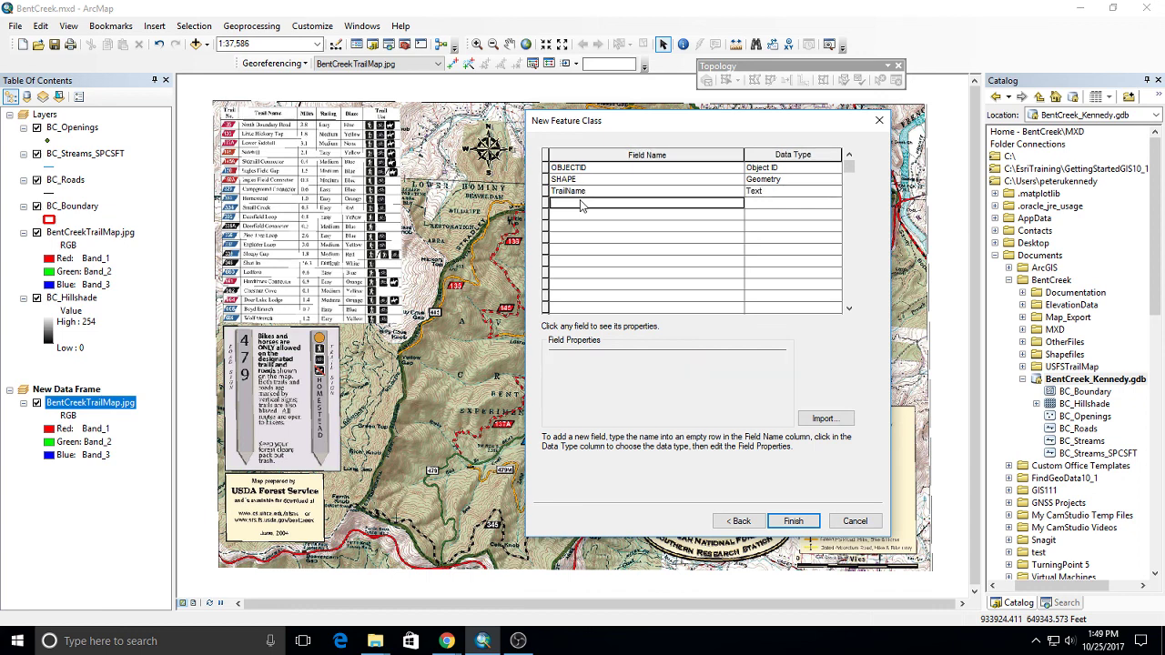
pyautogui.write('TrailNumber')
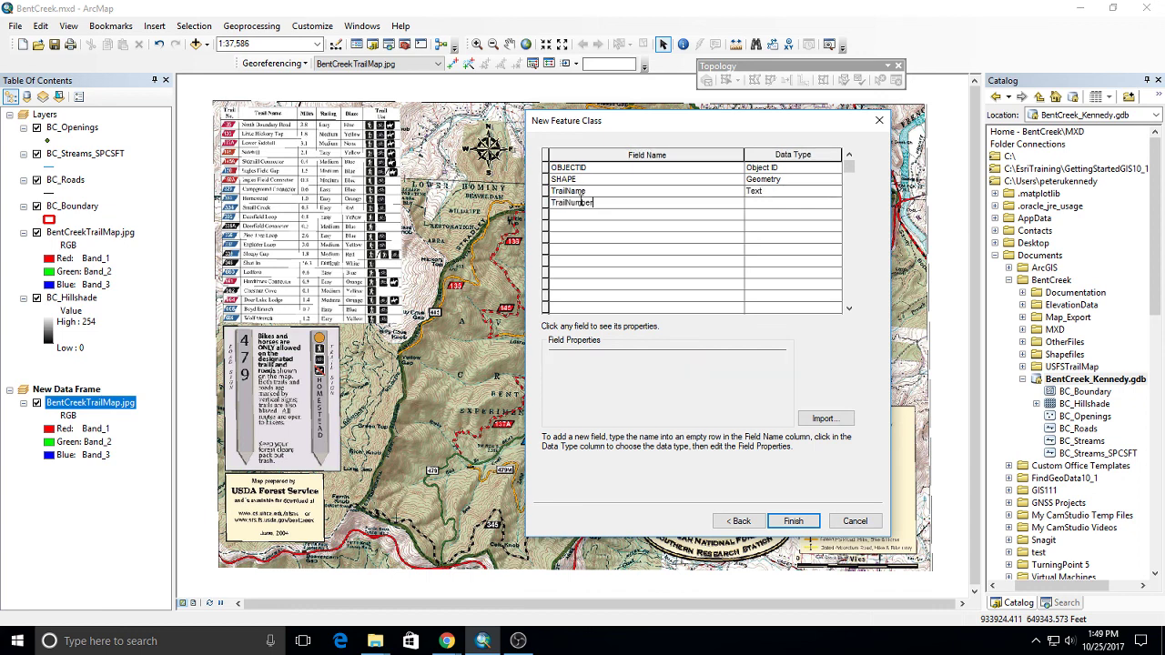
pyautogui.press('Return')
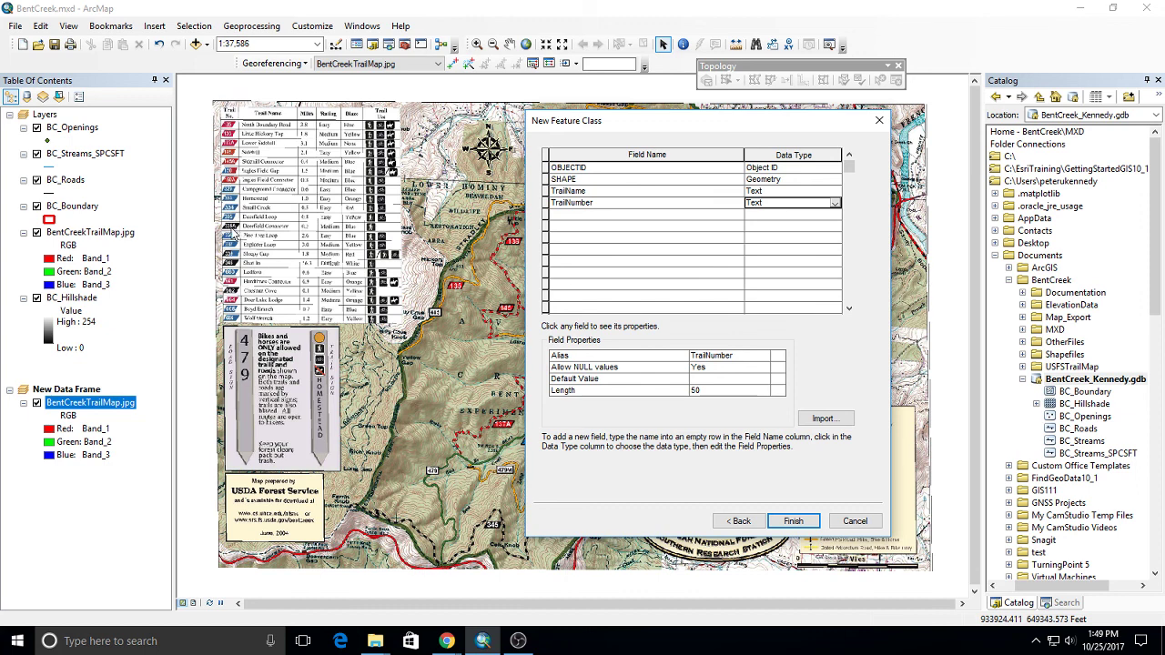
# Step: Add TrailUse and TrailRating text fields and finish creating the Trails feature class
pyautogui.click(610, 214)
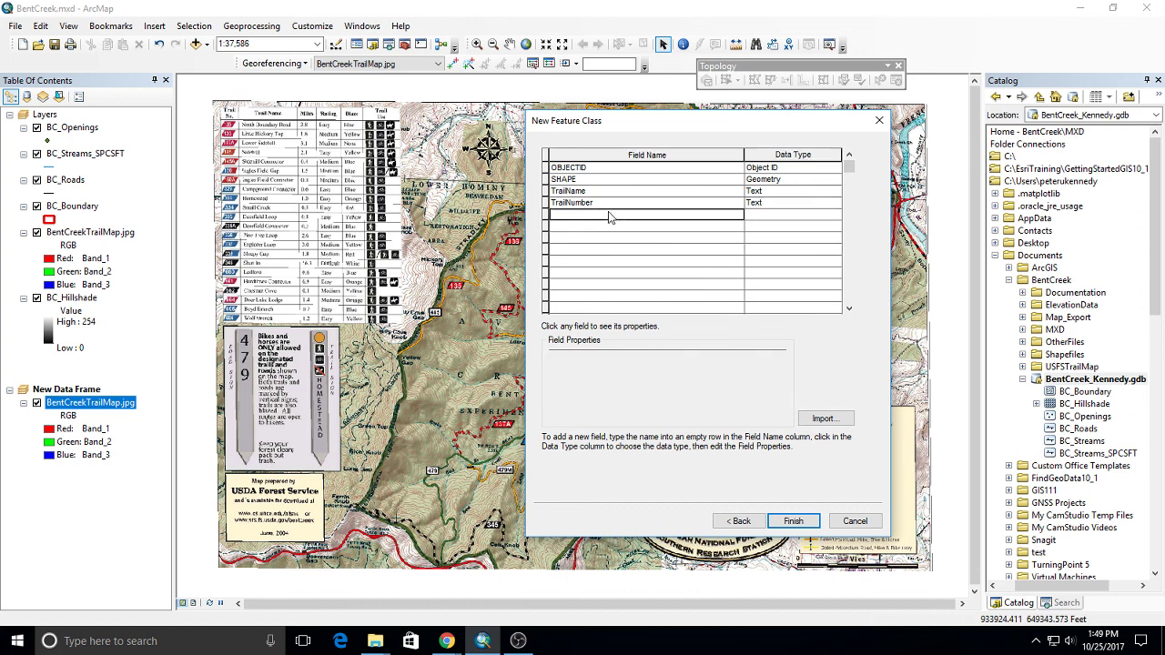
pyautogui.write('Trai')
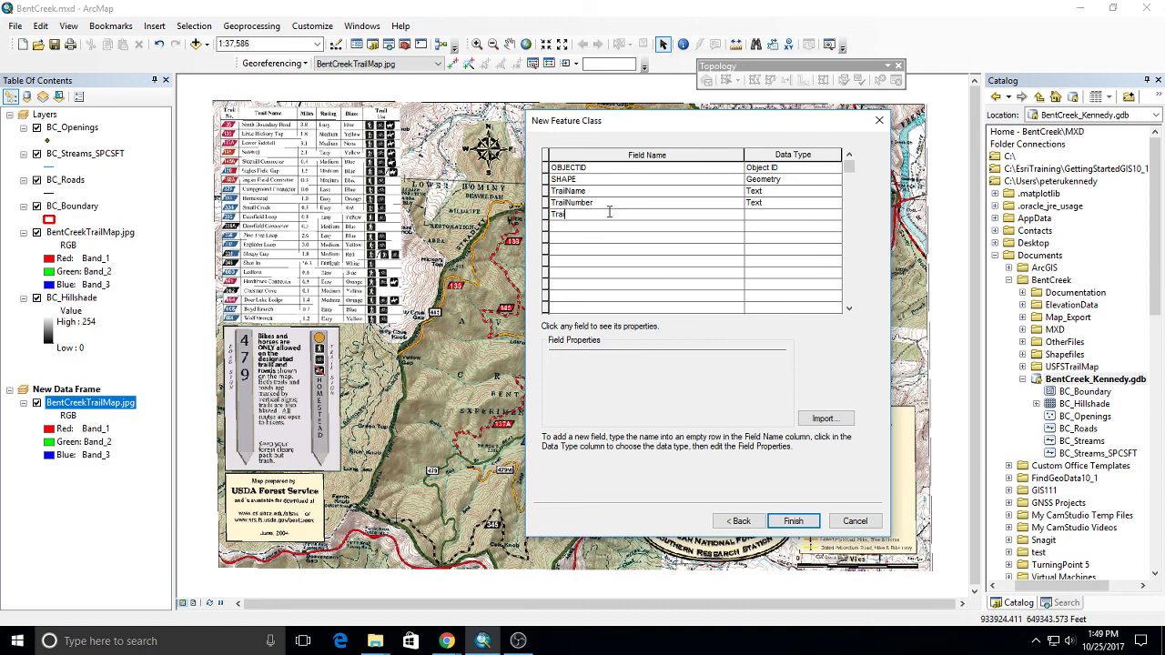
pyautogui.write('lUse')
pyautogui.press('Tab')
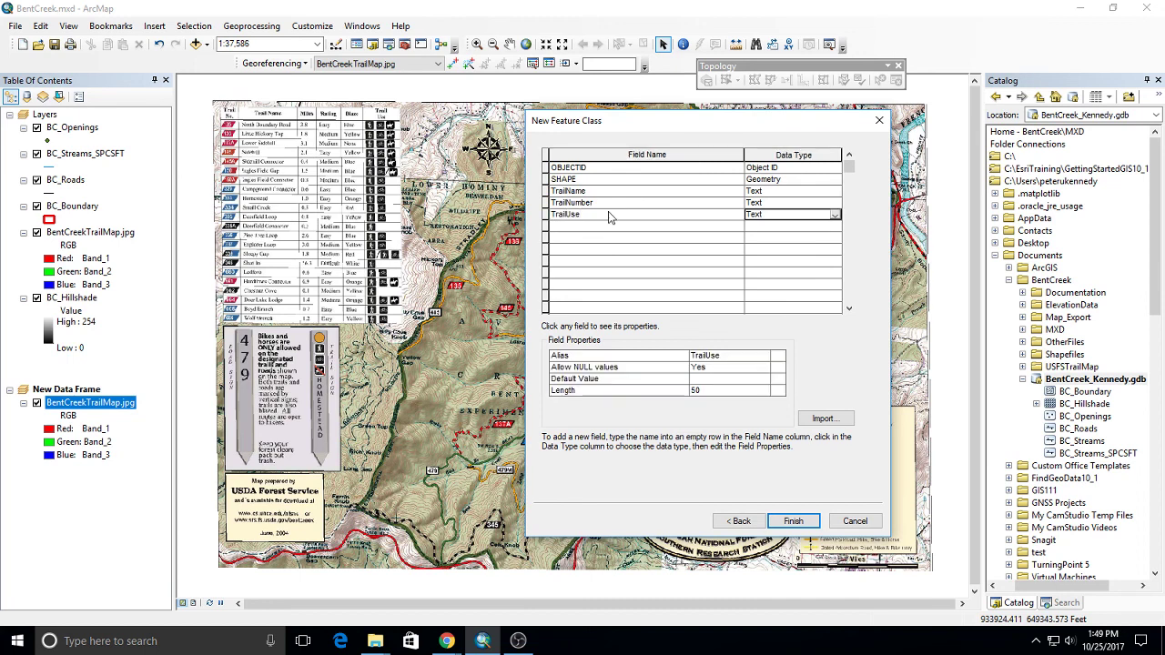
pyautogui.press('Tab')
pyautogui.write('TrailRating')
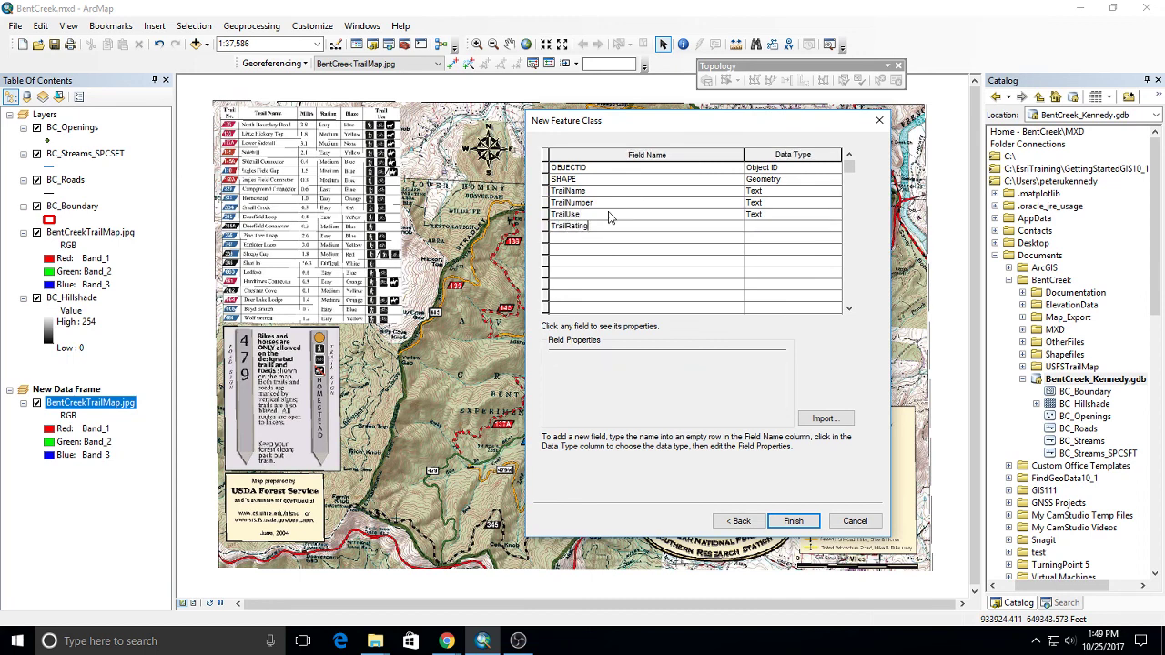
pyautogui.press('Tab')
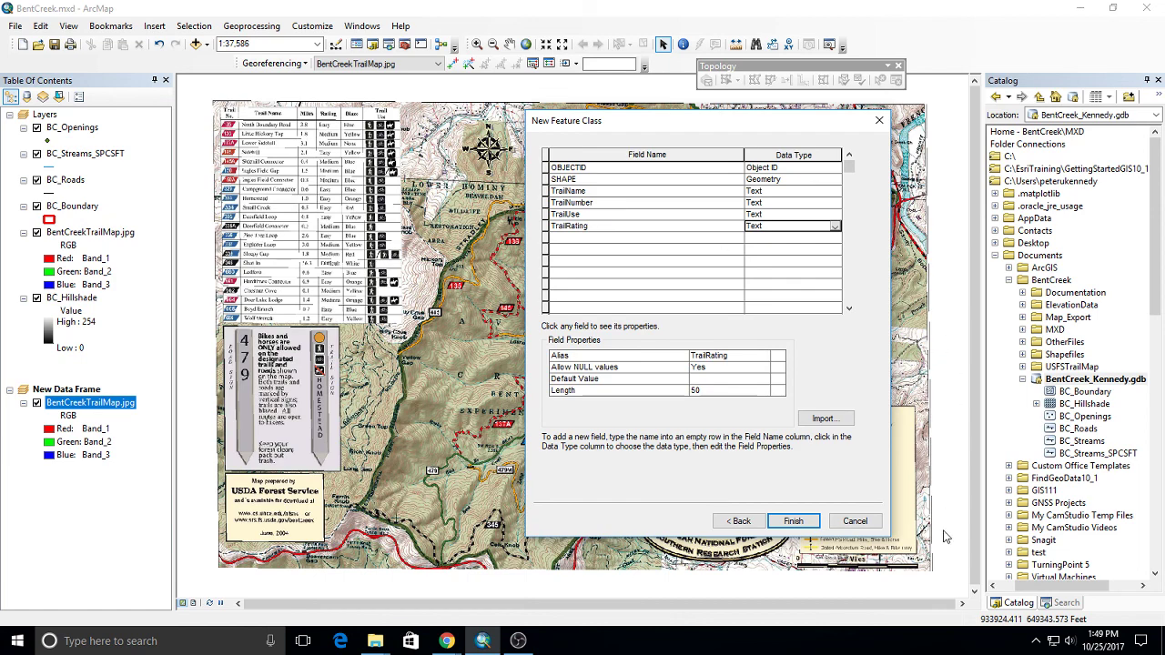
pyautogui.click(794, 523)
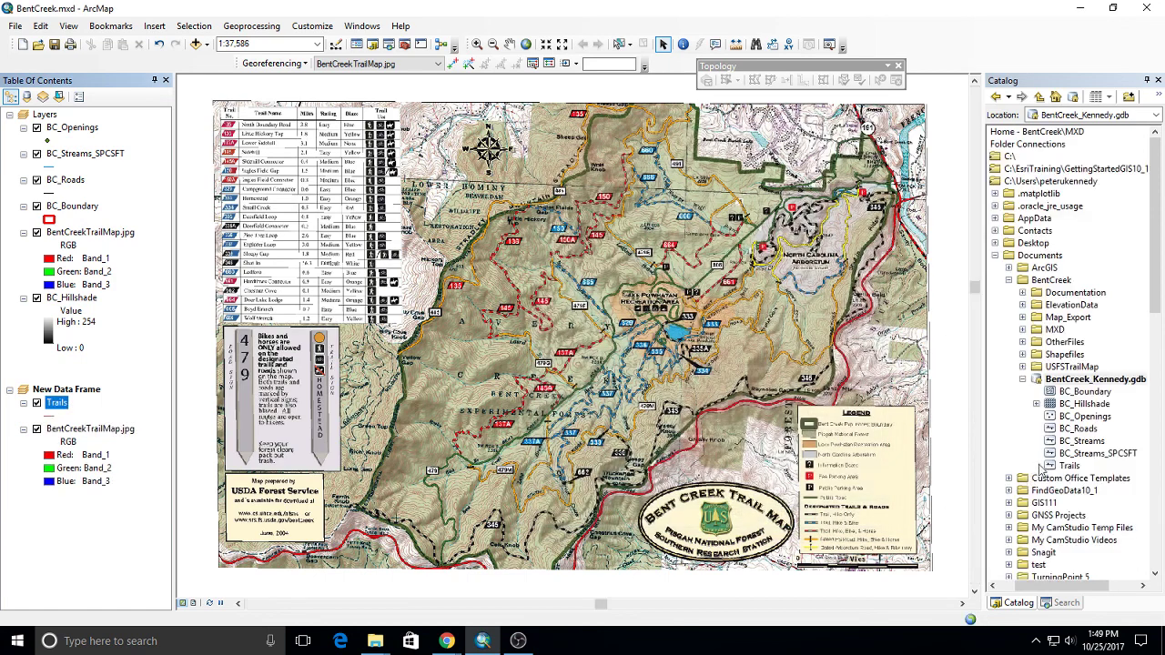
pyautogui.click(1074, 466)
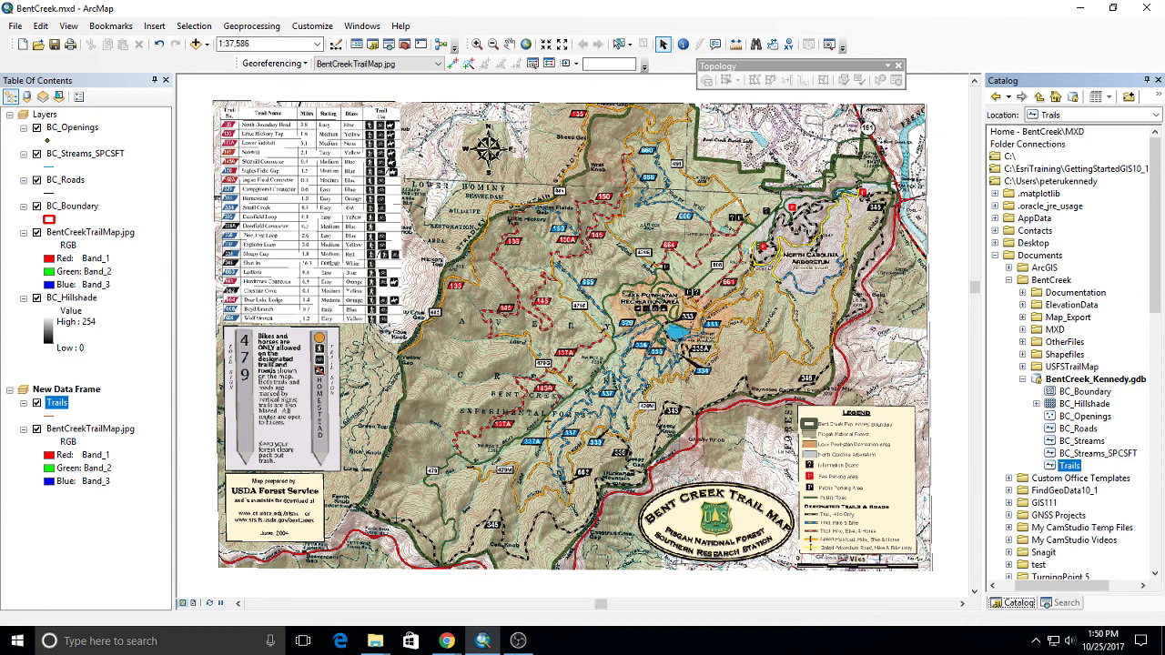
pyautogui.hotkey('alt', 'Tab')
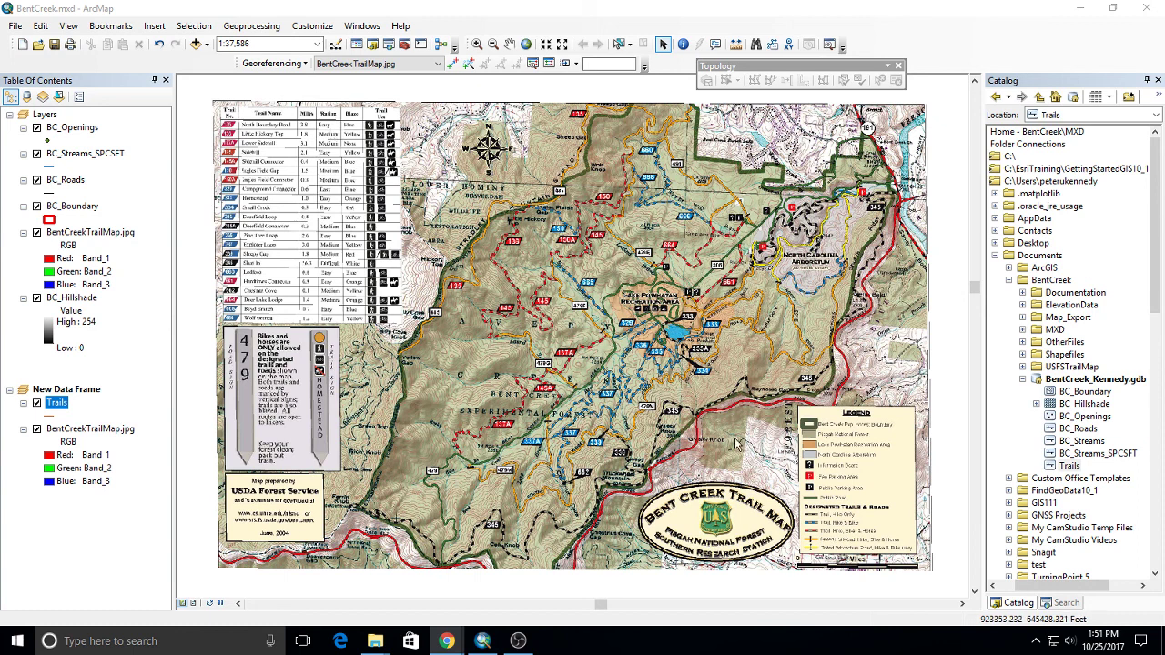
pyautogui.click(1071, 381)
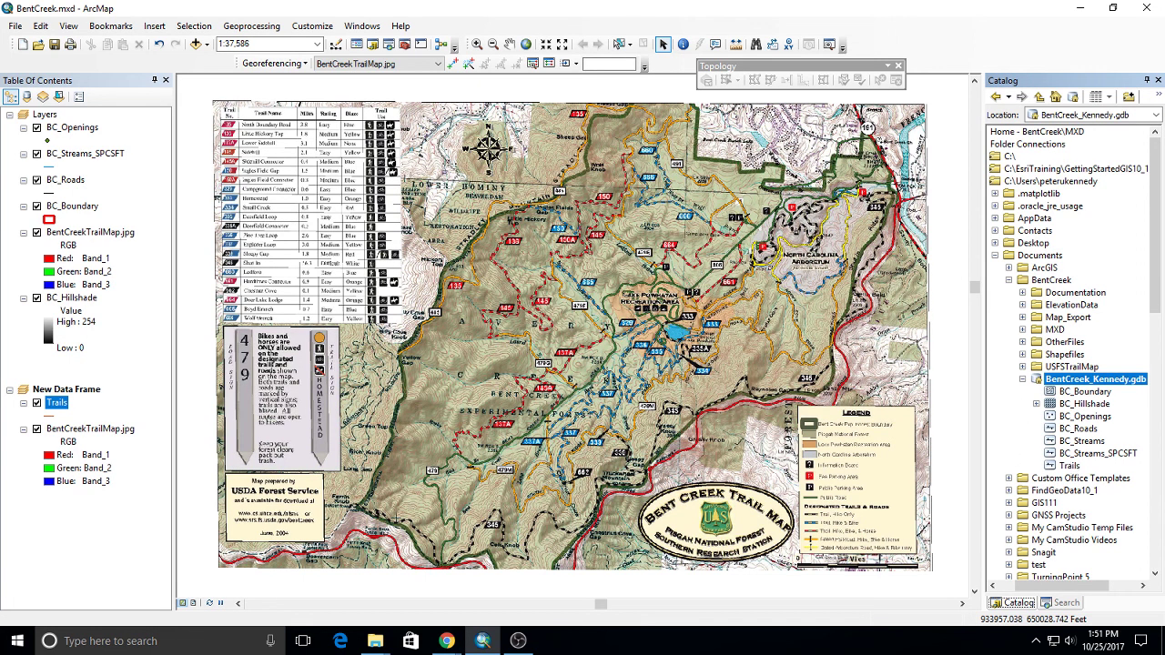
pyautogui.hotkey('alt', 'Tab')
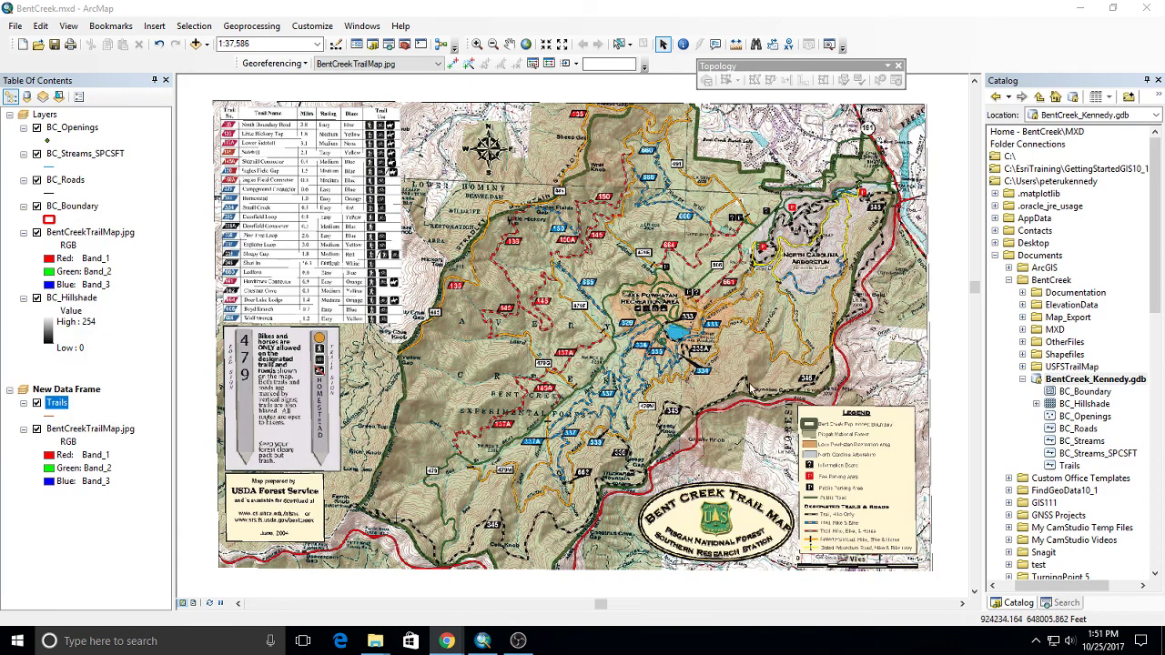
# Step: Add a Text domain named TrailRating described 'This is the trail rating' in the geodatabase properties
pyautogui.rightClick(1092, 381)
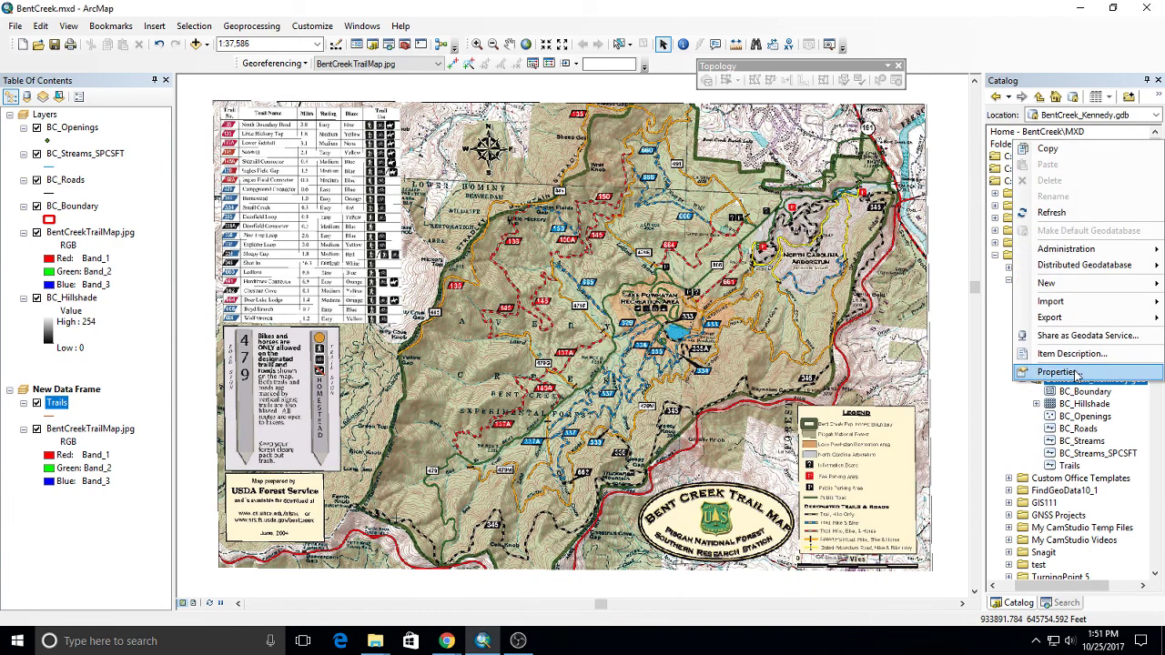
pyautogui.click(1056, 373)
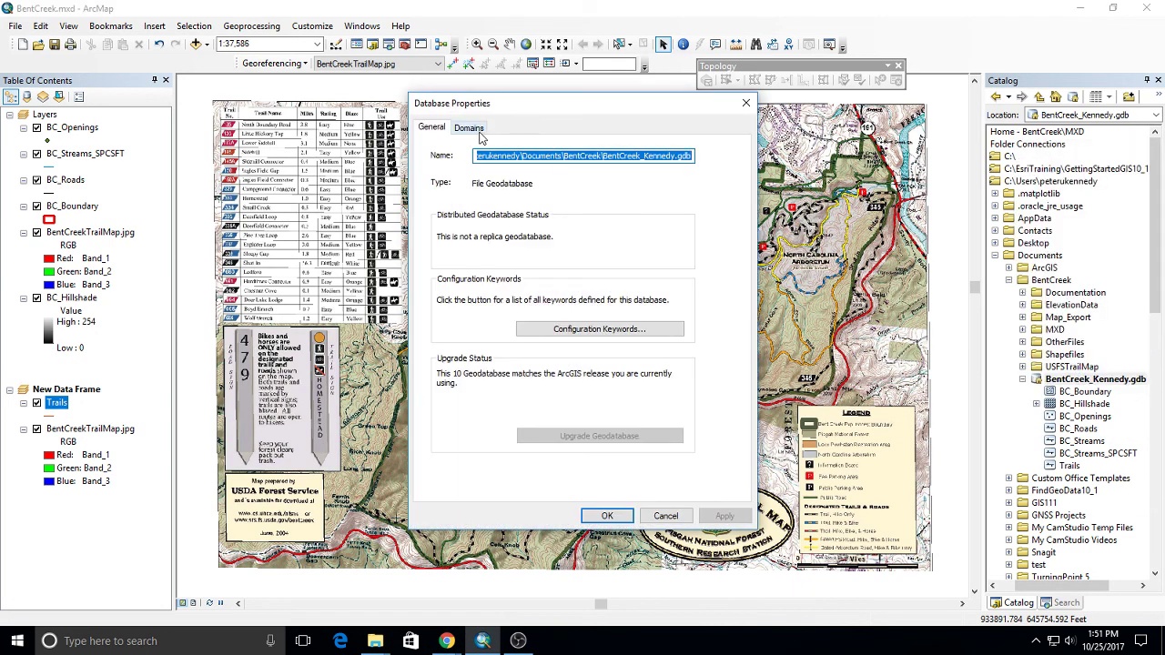
pyautogui.click(469, 128)
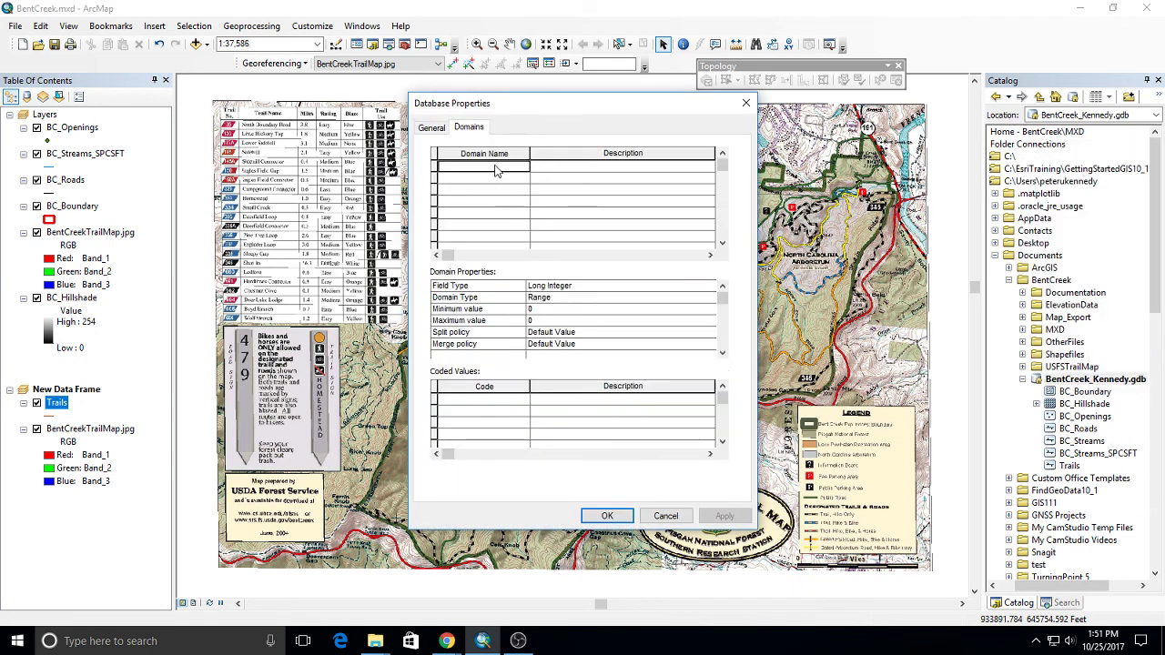
pyautogui.click(473, 170)
pyautogui.write('TrailR')
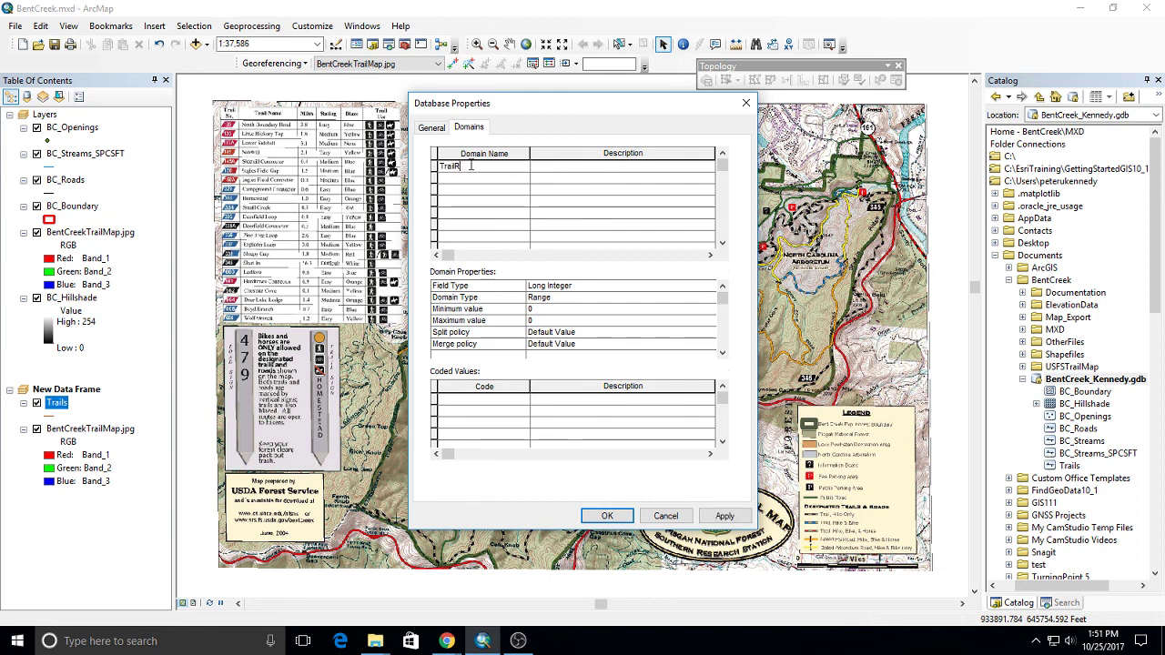
pyautogui.write('ating')
pyautogui.press('Tab')
pyautogui.write('This is')
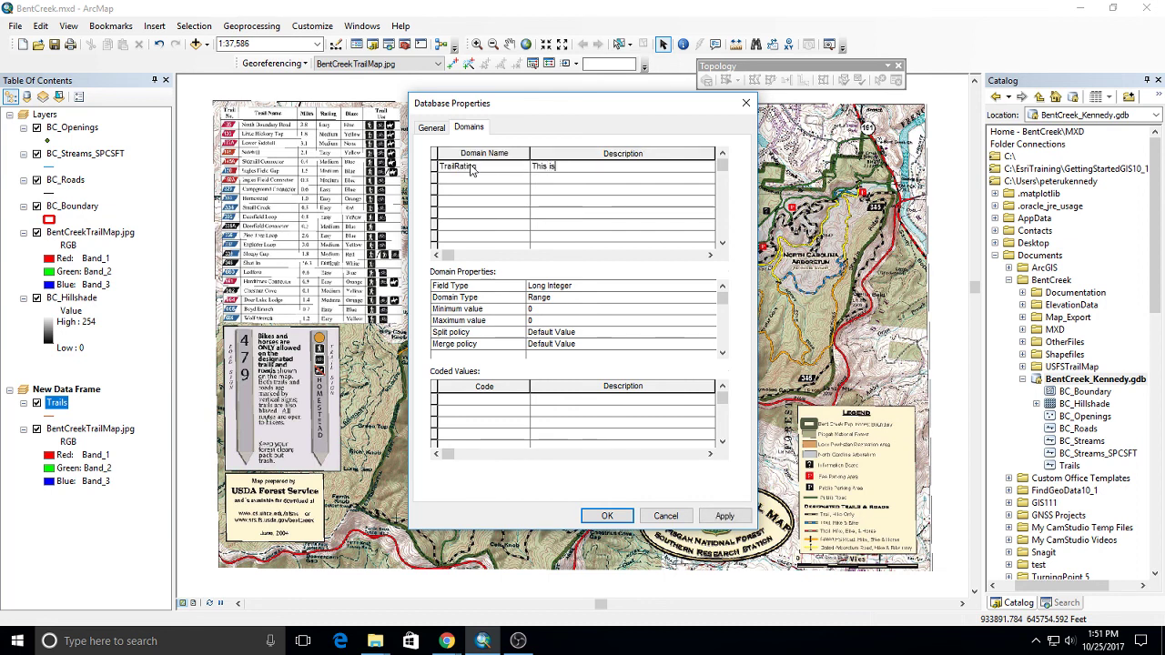
pyautogui.write(' the trail rating')
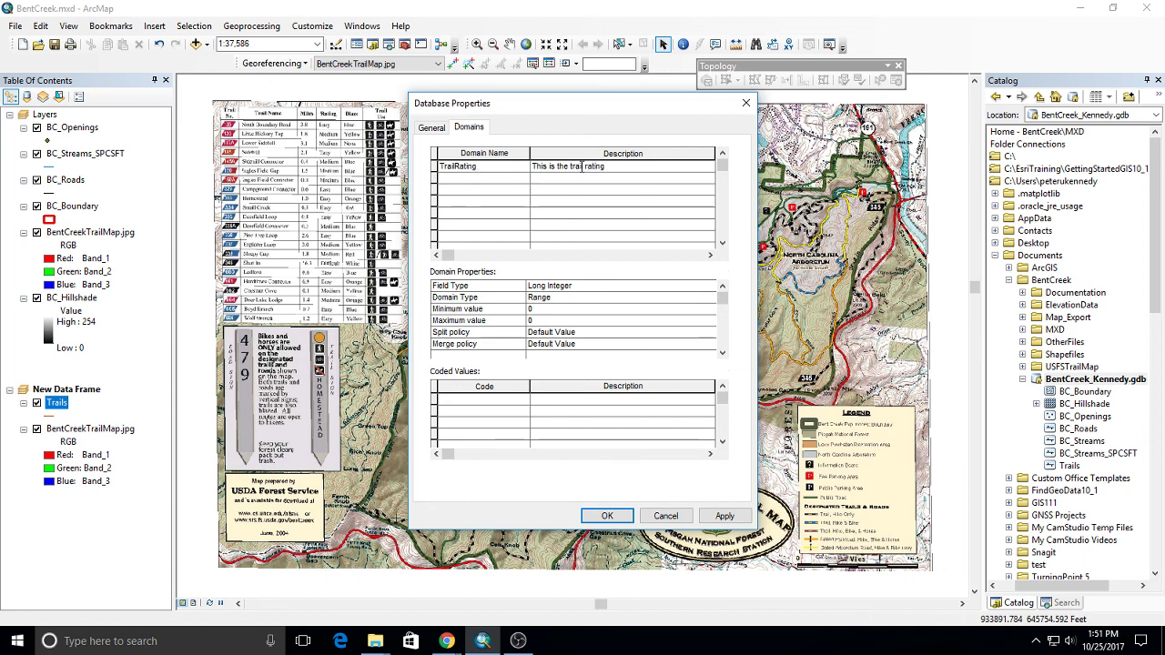
pyautogui.click(574, 291)
pyautogui.click(574, 291)
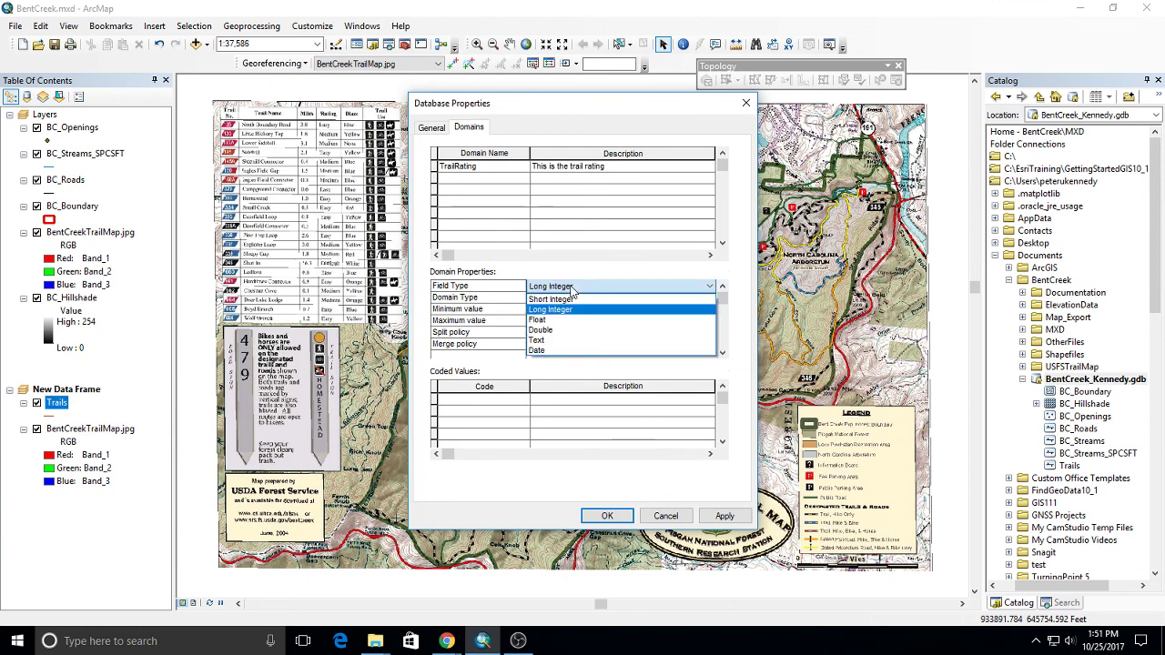
pyautogui.click(559, 342)
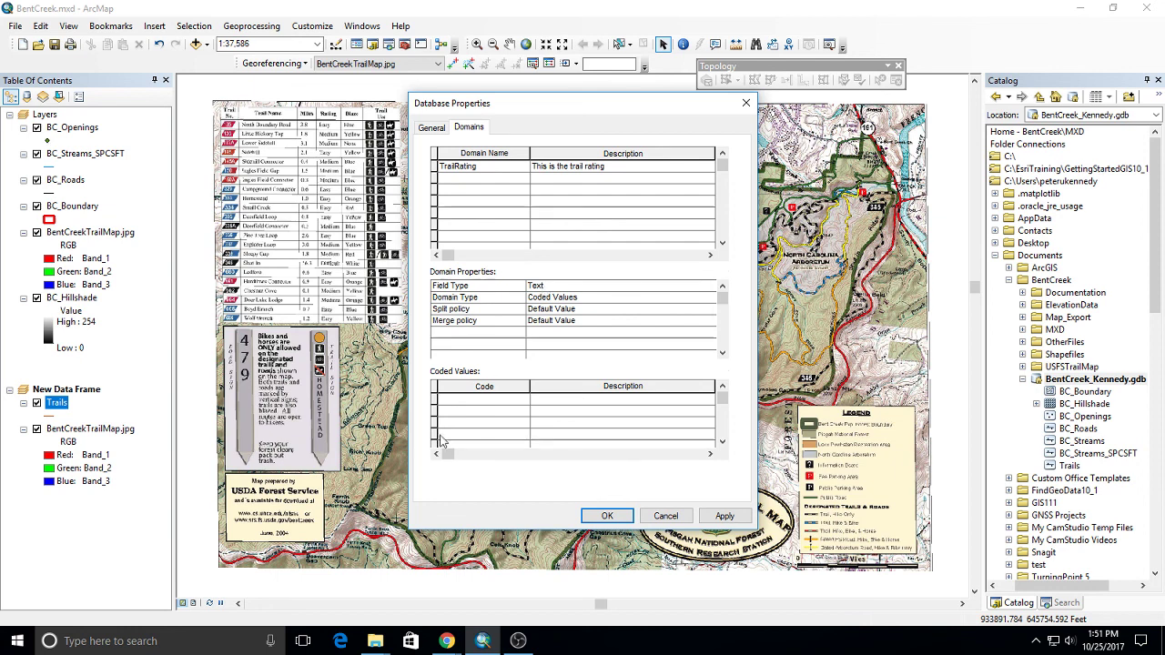
# Step: Enter the coded values Easy and Medium for the TrailRating domain
pyautogui.click(497, 400)
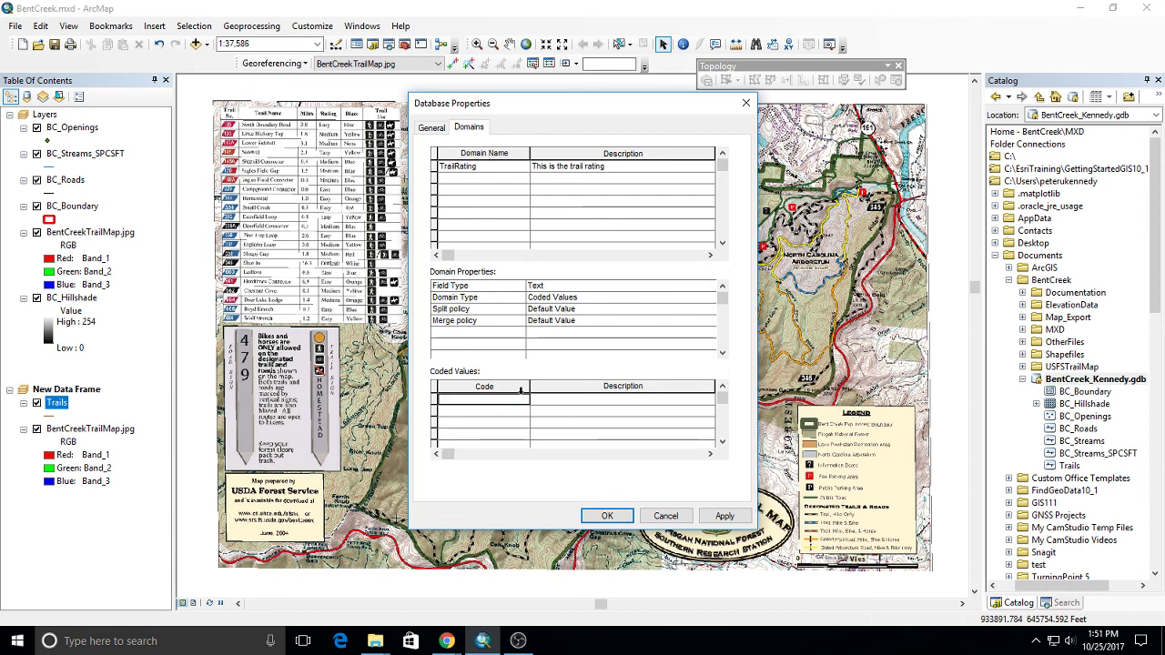
pyautogui.write('Eas')
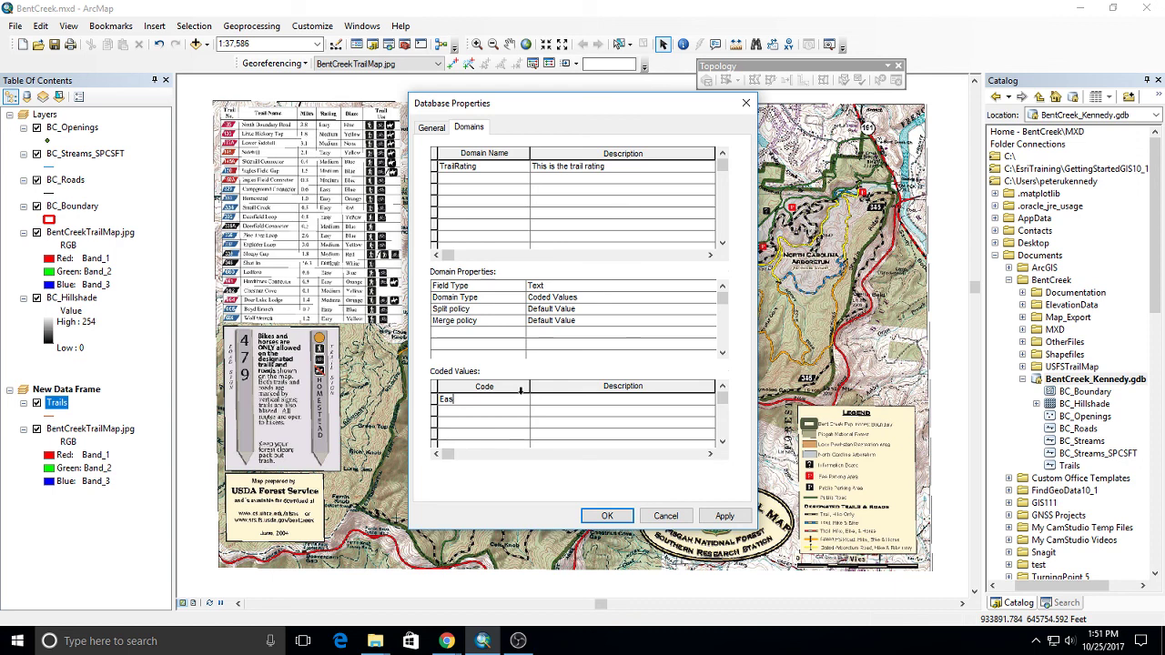
pyautogui.write('y')
pyautogui.press('Tab')
pyautogui.write('Easy')
pyautogui.press('Tab')
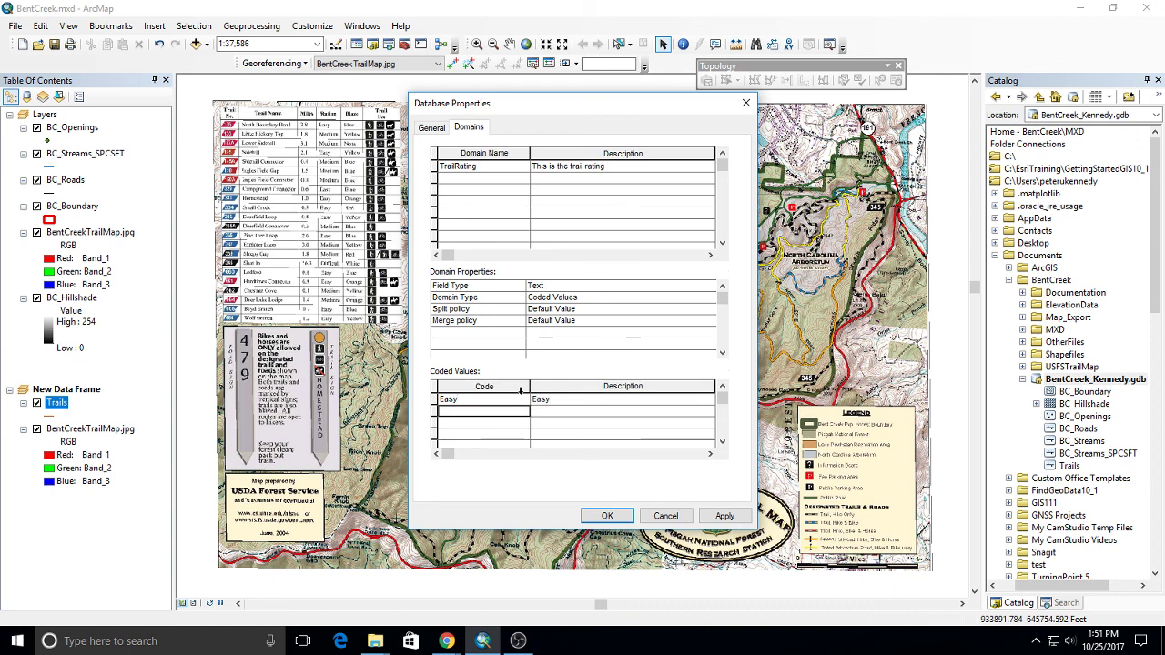
pyautogui.write('M')
pyautogui.press('BackSpace')
pyautogui.write('e')
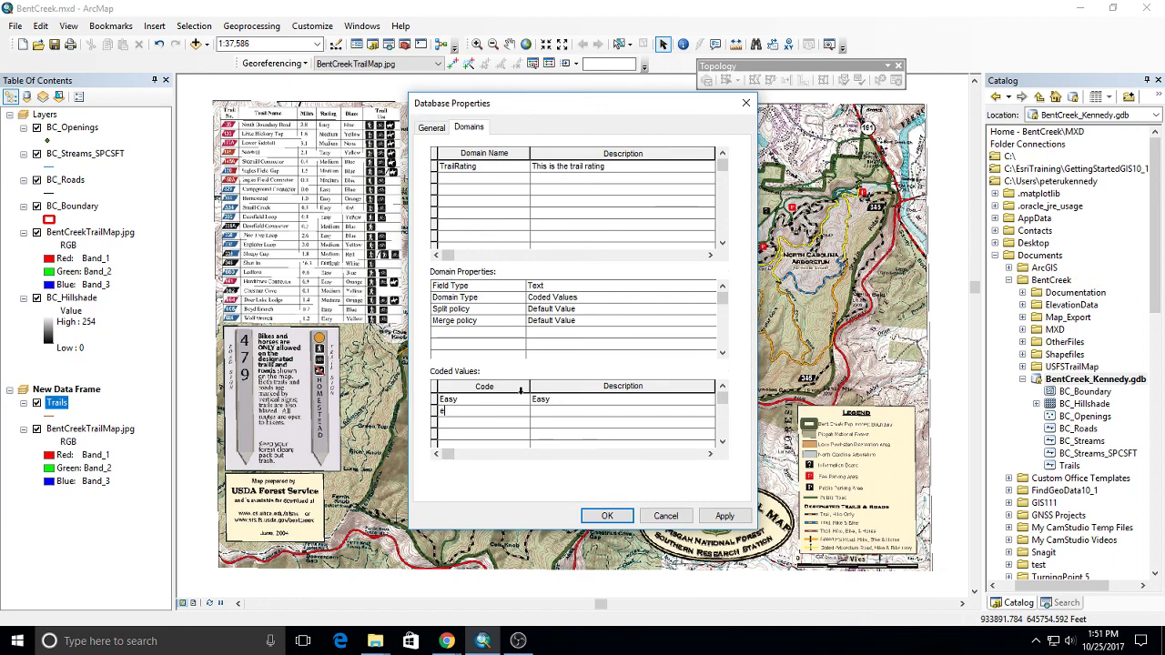
pyautogui.press('BackSpace')
pyautogui.write('Medium')
pyautogui.press('Tab')
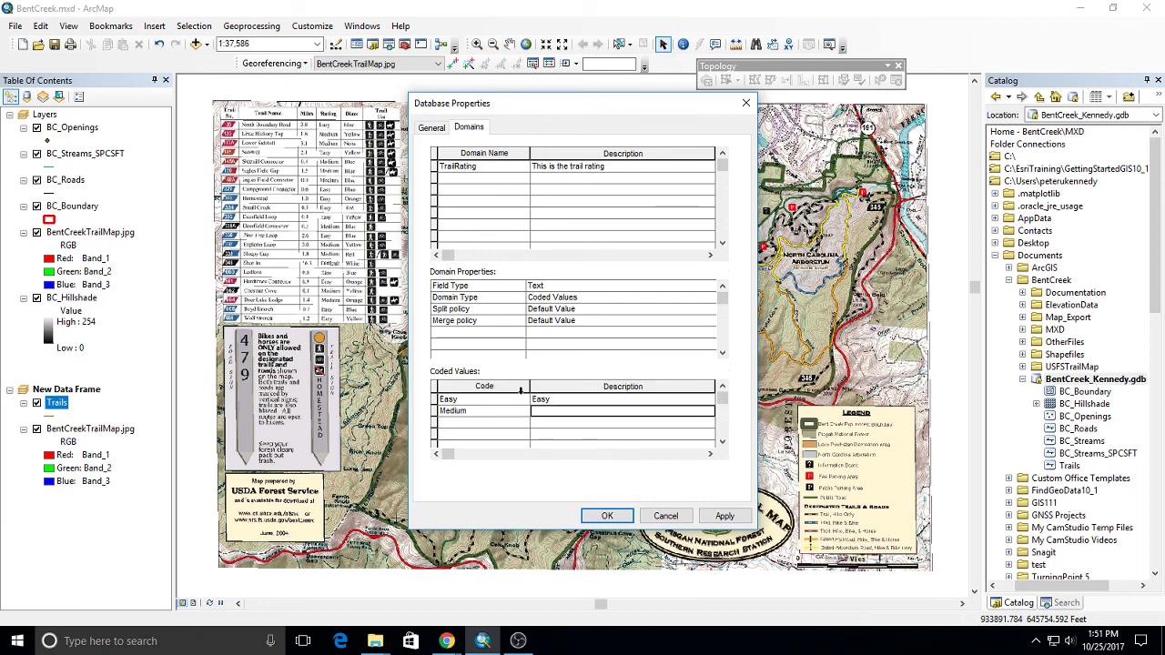
pyautogui.write('Medium')
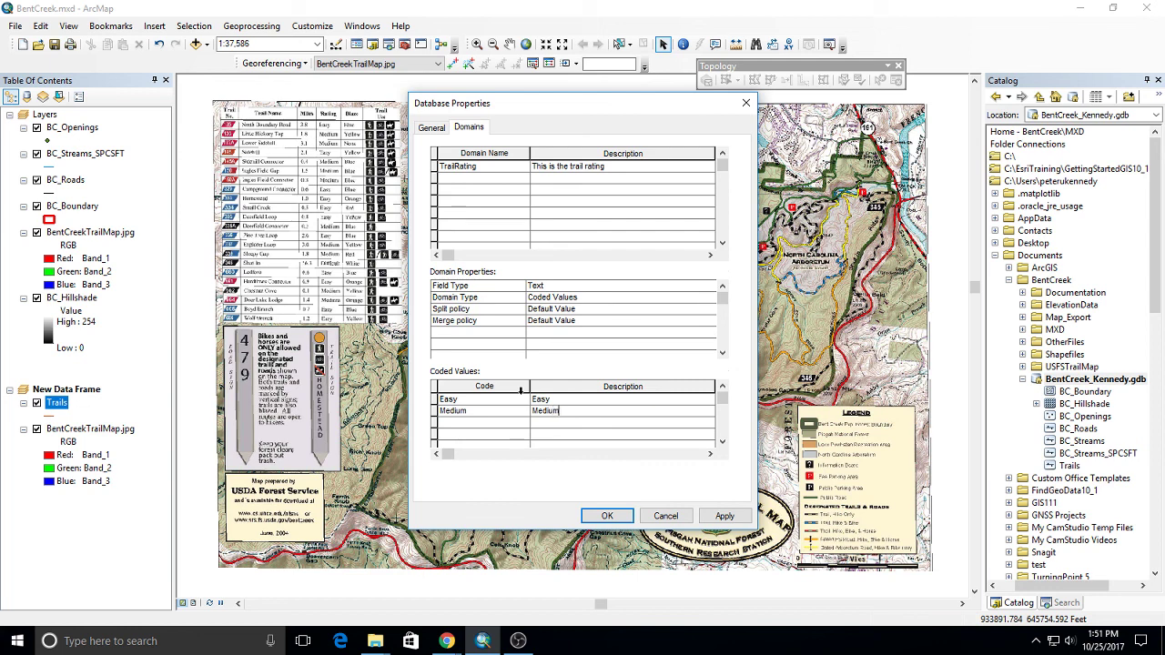
pyautogui.press('Tab')
# Step: Enter the coded values Difficult and Most Difficult with matching descriptions
pyautogui.write('Difficult')
pyautogui.press('Tab')
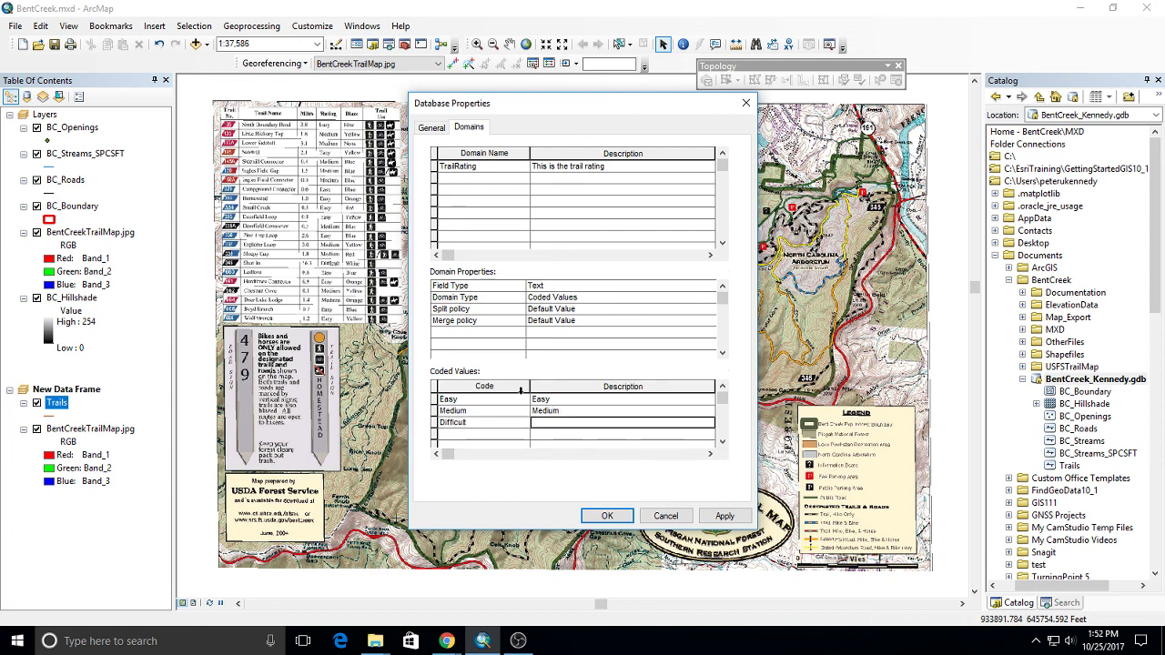
pyautogui.write('Difficult')
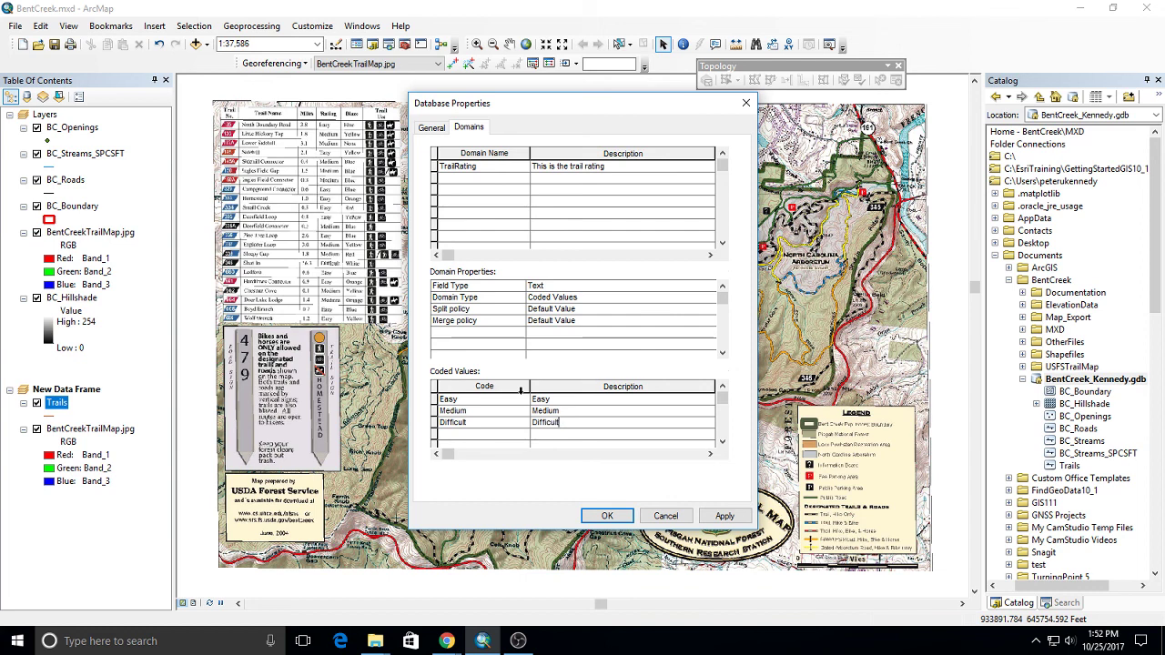
pyautogui.press('Tab')
pyautogui.write('Most Difficult')
pyautogui.press('Tab')
pyautogui.write('Most')
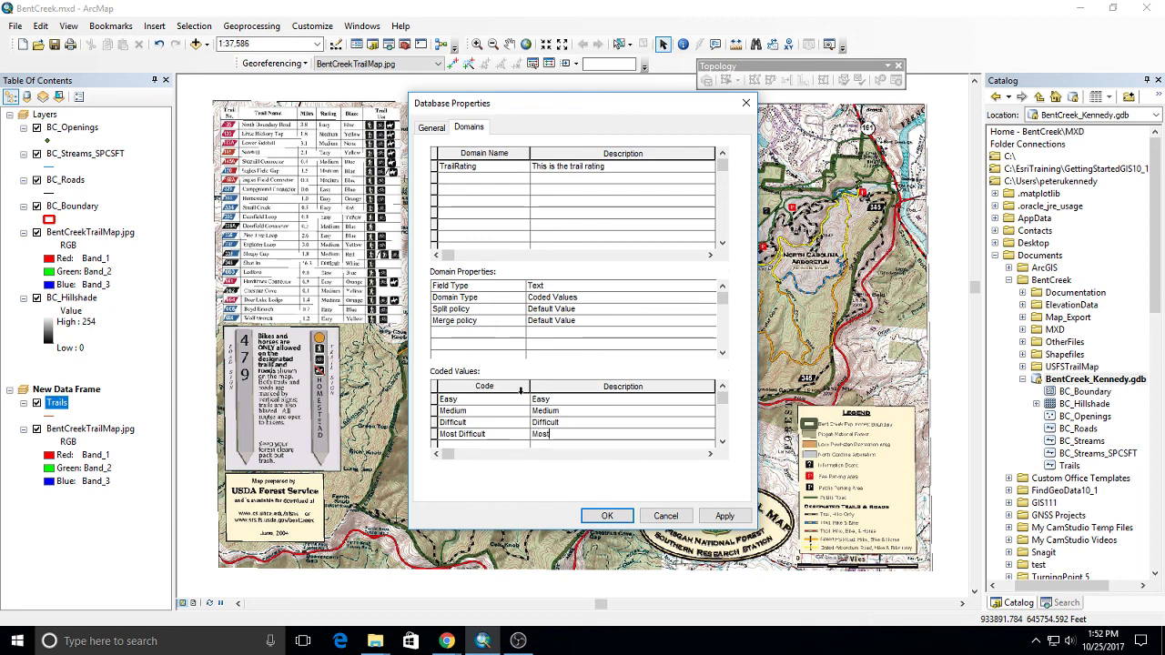
pyautogui.write(' Difficult')
# Step: Save the domain, assign it to Trails' TrailRating field, and move Trails into the Layers frame
pyautogui.click(607, 516)
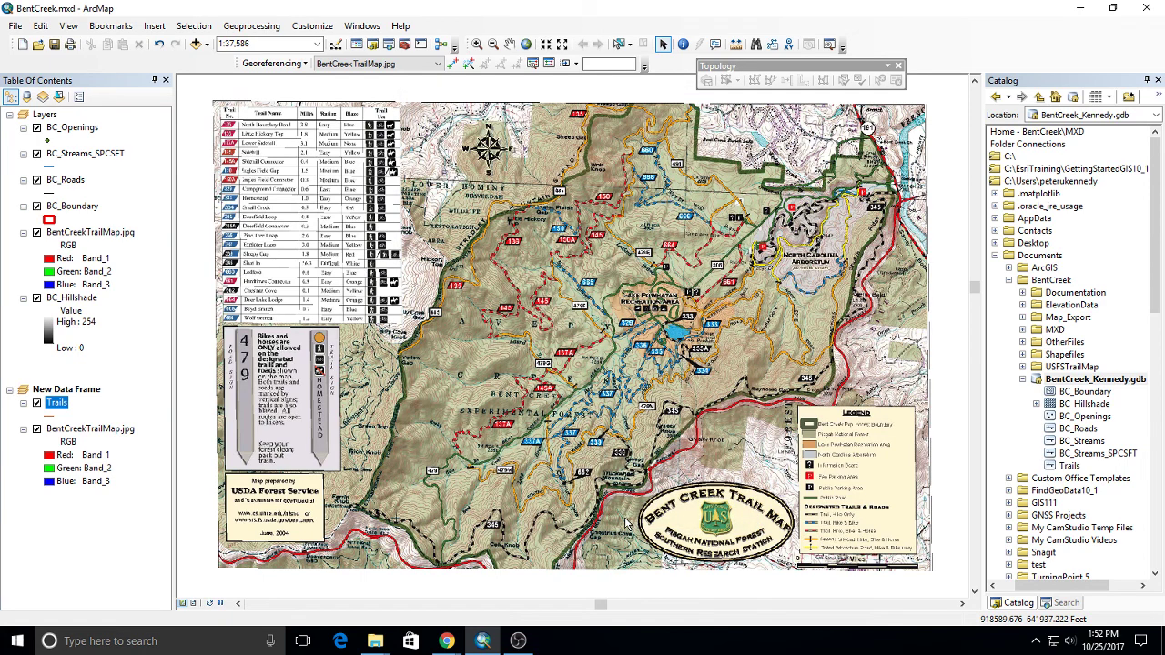
pyautogui.click(1072, 465)
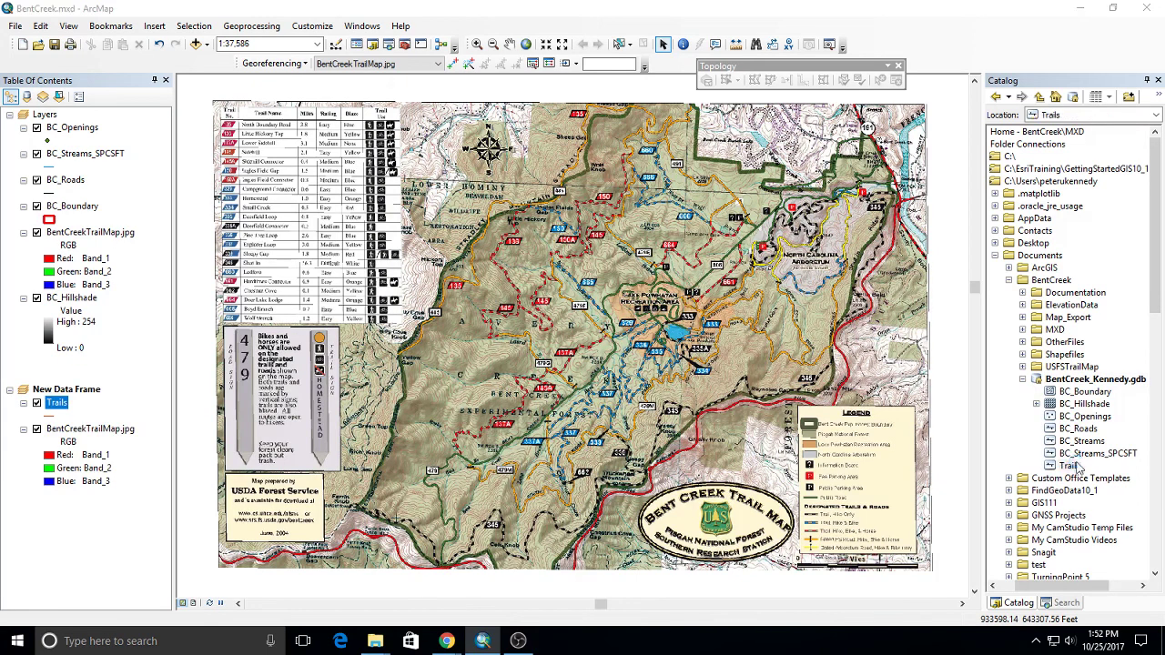
pyautogui.doubleClick(1074, 466)
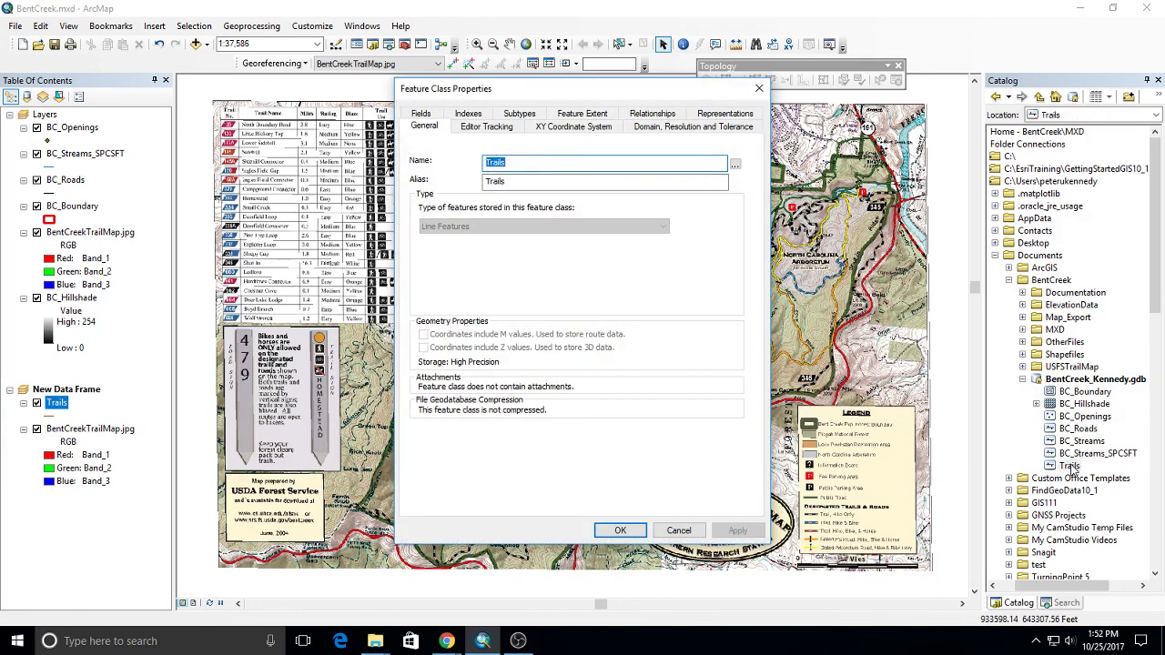
pyautogui.click(422, 115)
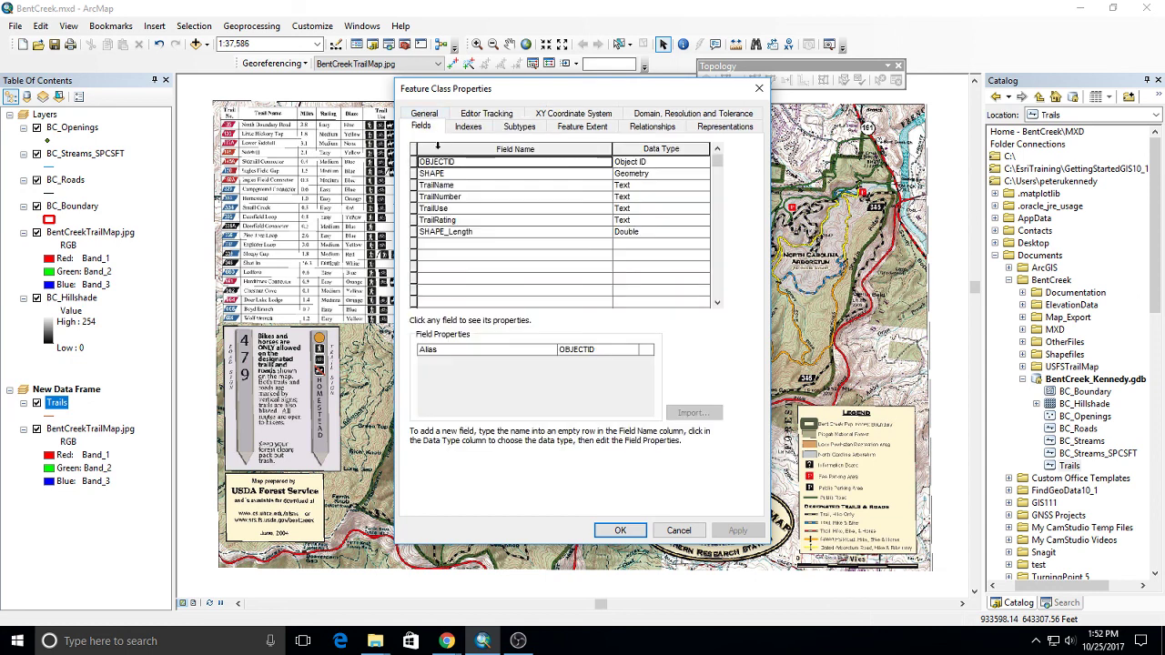
pyautogui.click(457, 220)
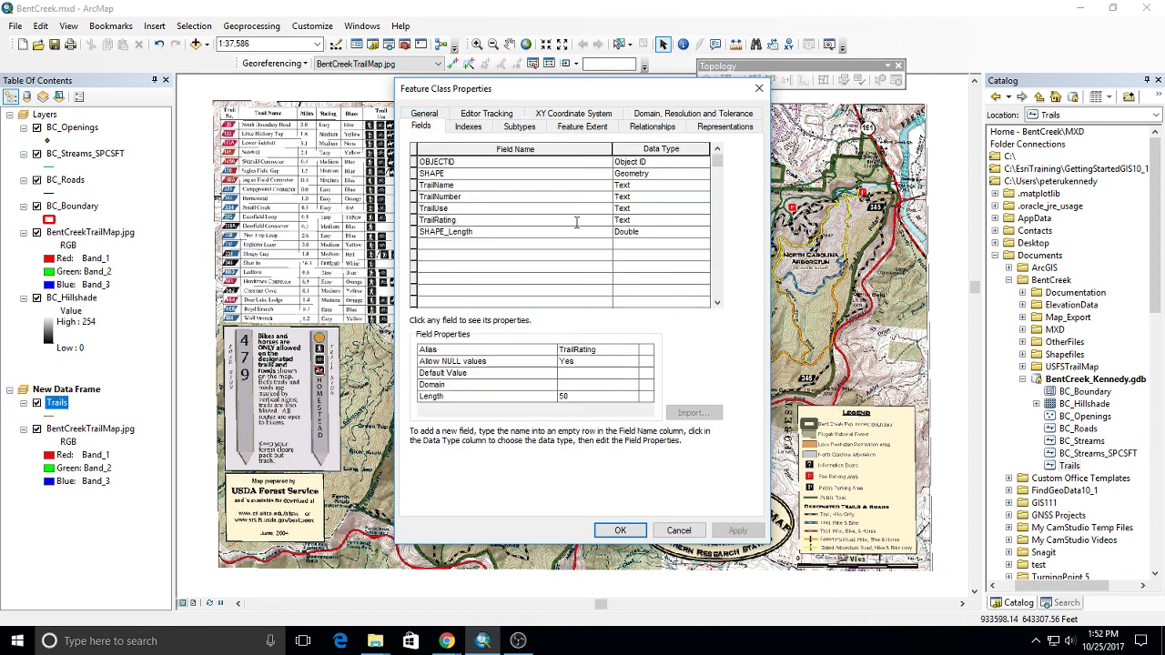
pyautogui.click(565, 386)
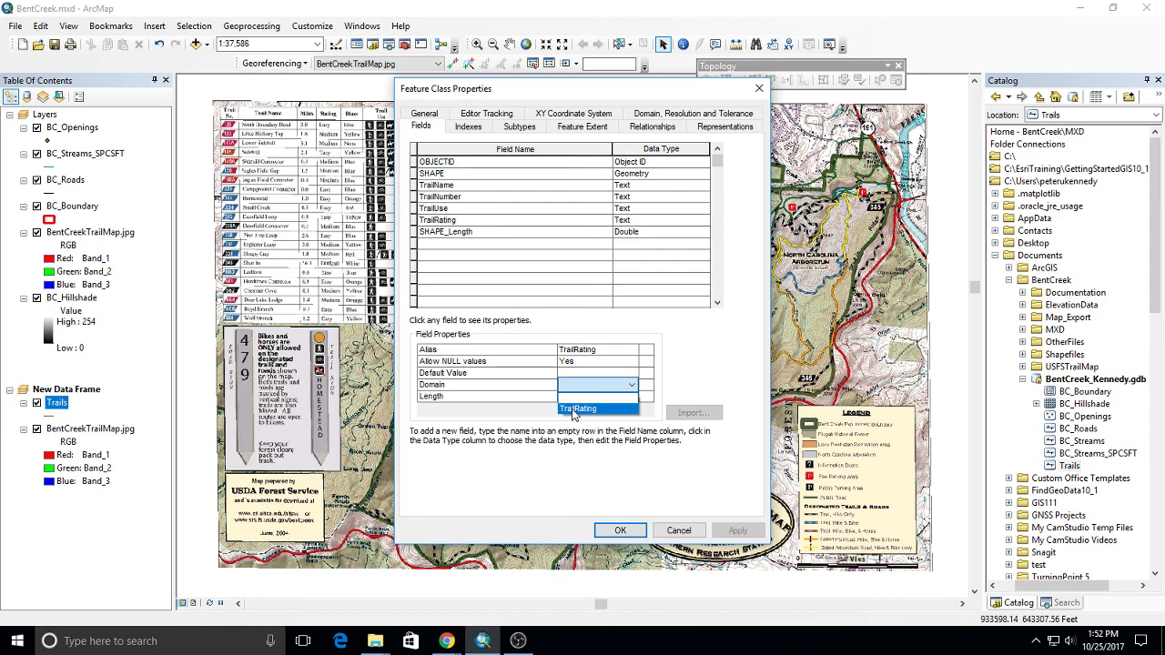
pyautogui.click(577, 408)
pyautogui.click(616, 529)
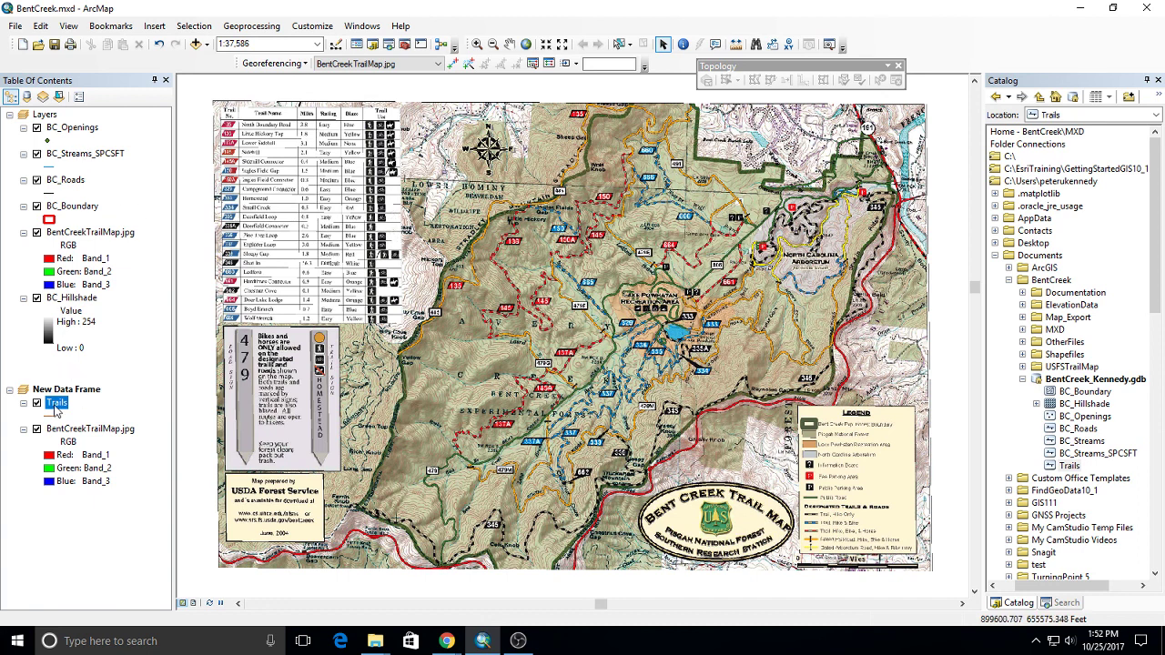
pyautogui.moveTo(53, 407); pyautogui.dragTo(47, 127)
# Step: Remove the extra New Data Frame and close the empty Trails attribute table
pyautogui.rightClick(65, 420)
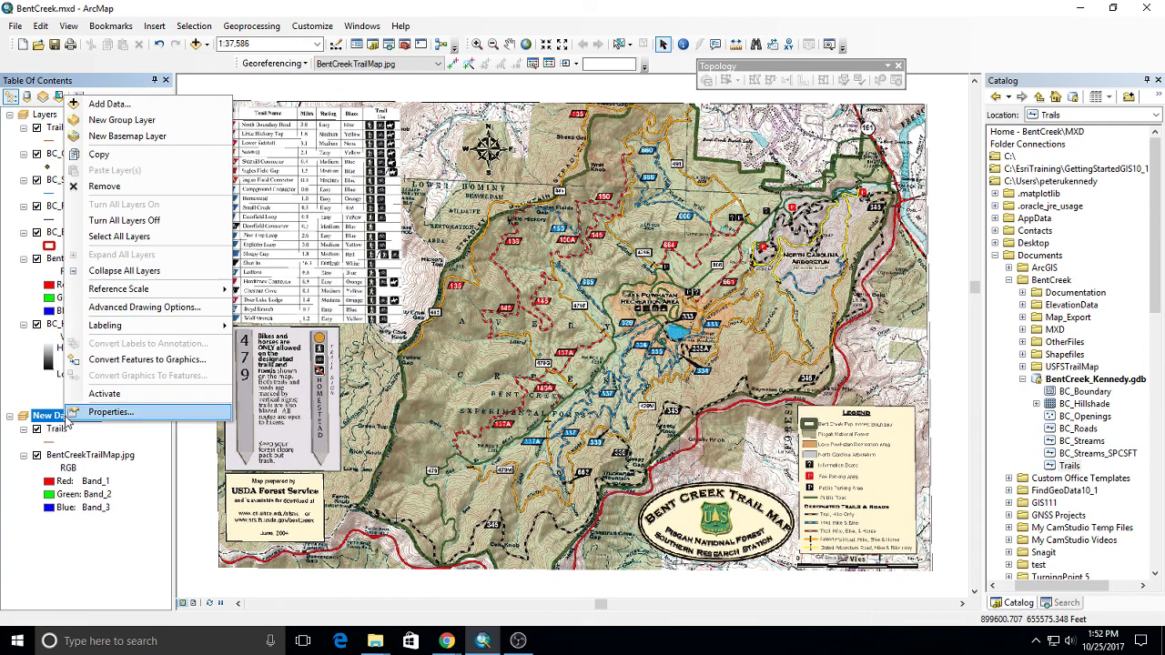
pyautogui.click(104, 186)
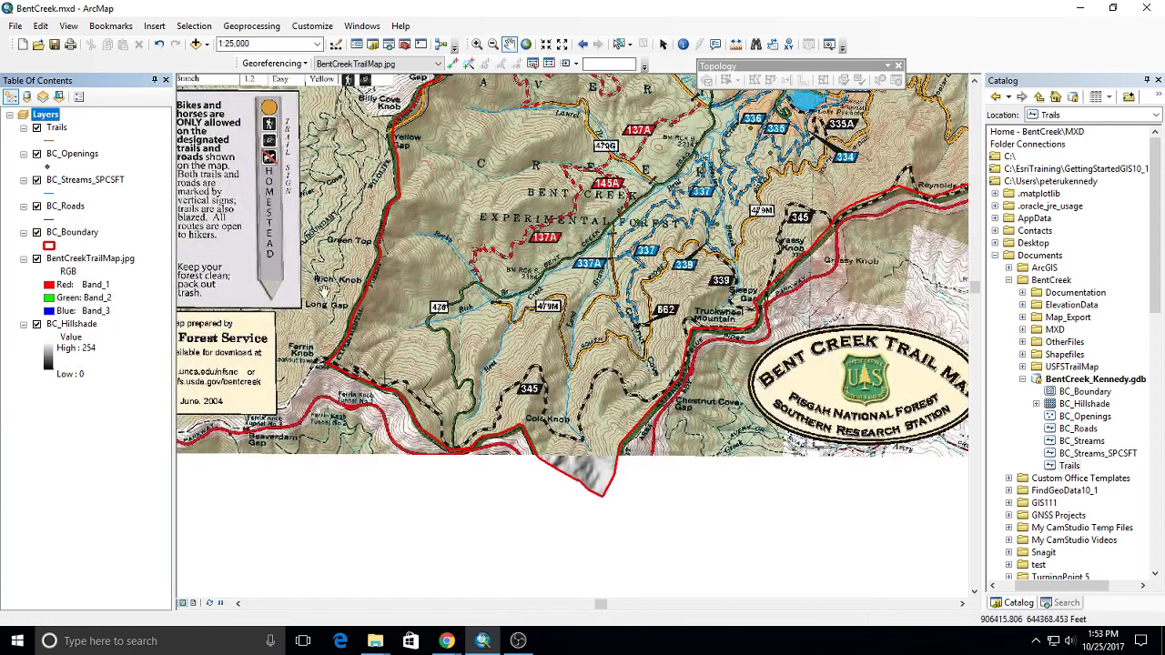
pyautogui.keyDown('ctrl'); pyautogui.doubleClick(57, 128); pyautogui.keyUp('ctrl')
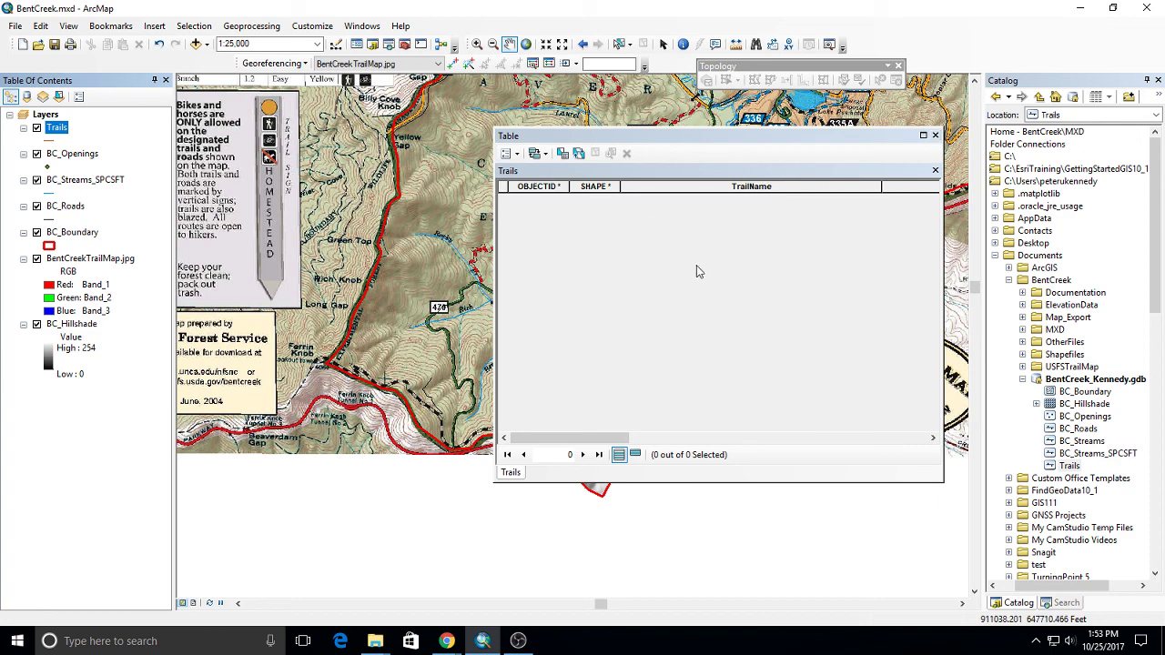
pyautogui.click(934, 134)
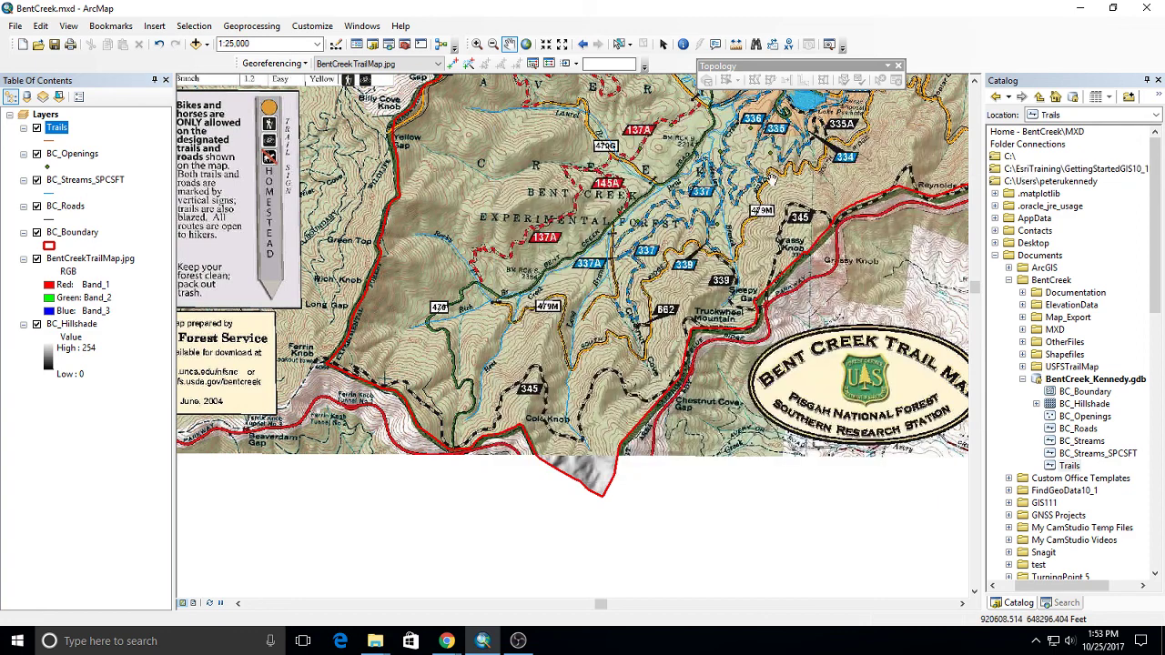
pyautogui.click(57, 128)
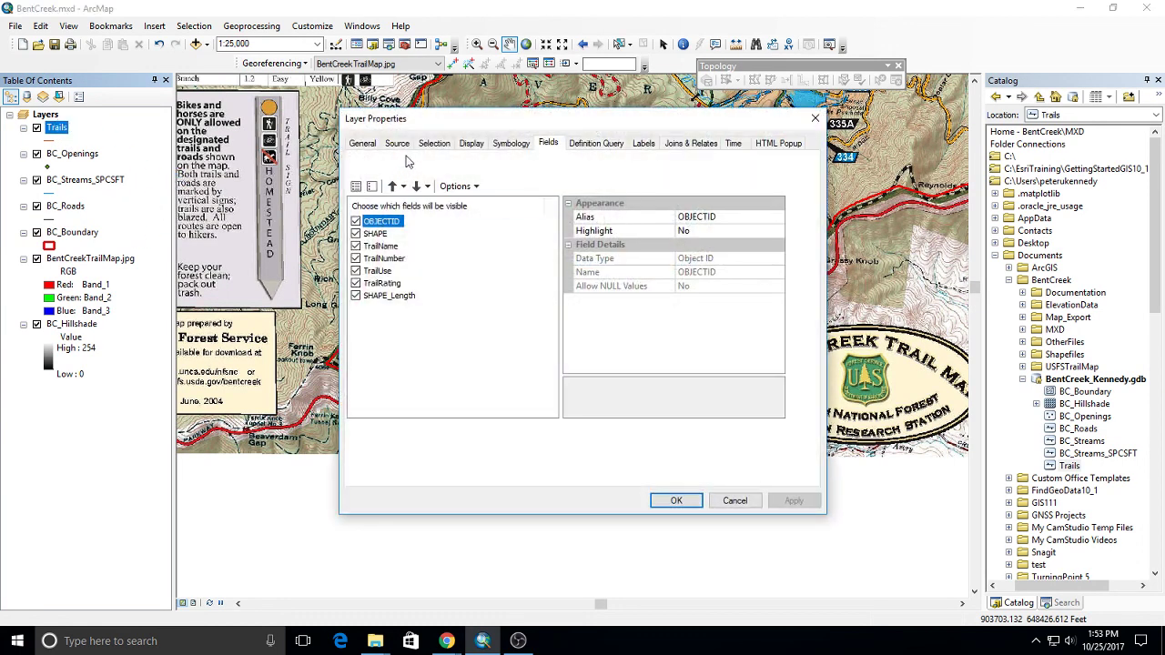
# Step: Symbolize Trails with Unique values on TrailRating, adding all values as categories
pyautogui.click(510, 143)
pyautogui.click(373, 193)
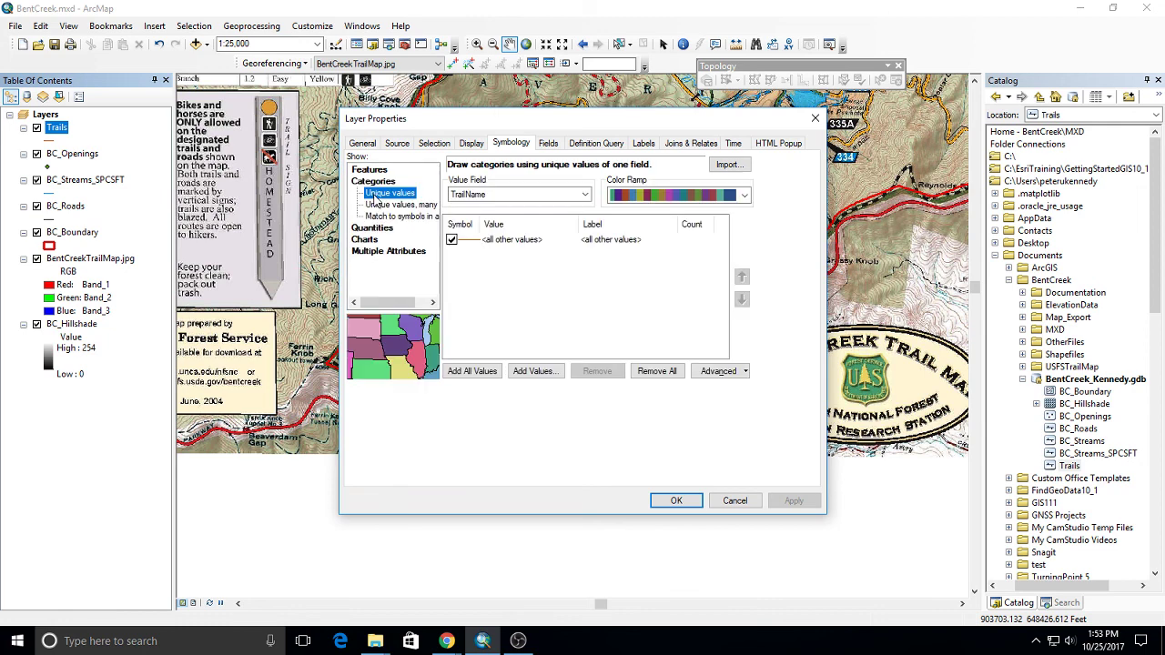
pyautogui.click(503, 195)
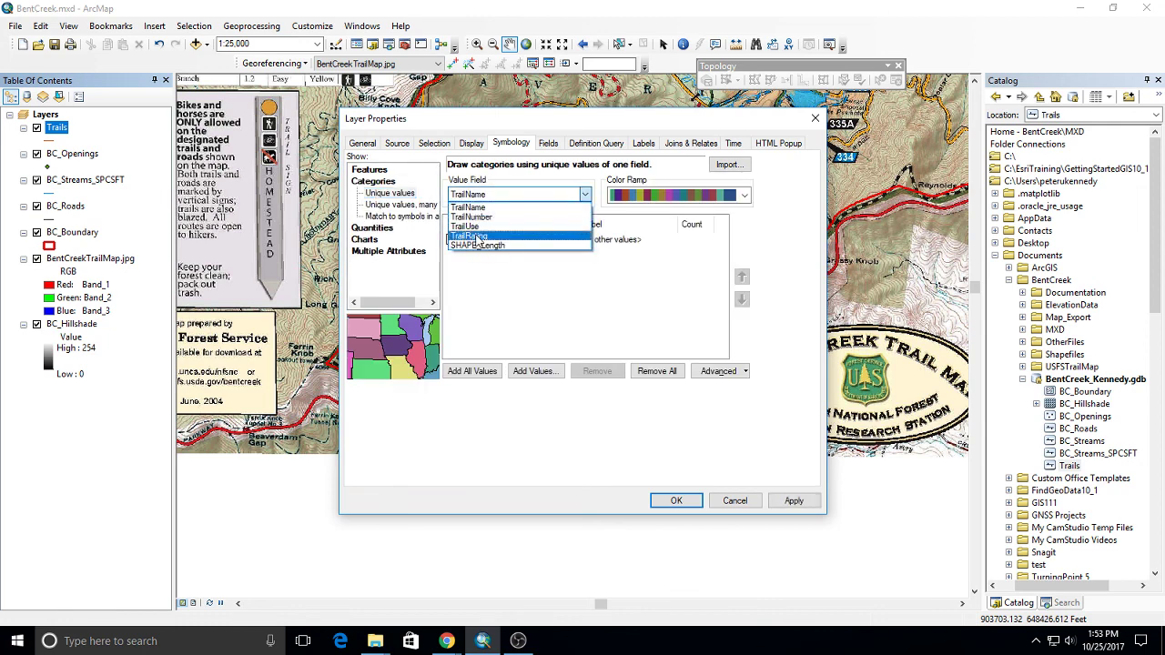
pyautogui.click(480, 235)
pyautogui.click(473, 371)
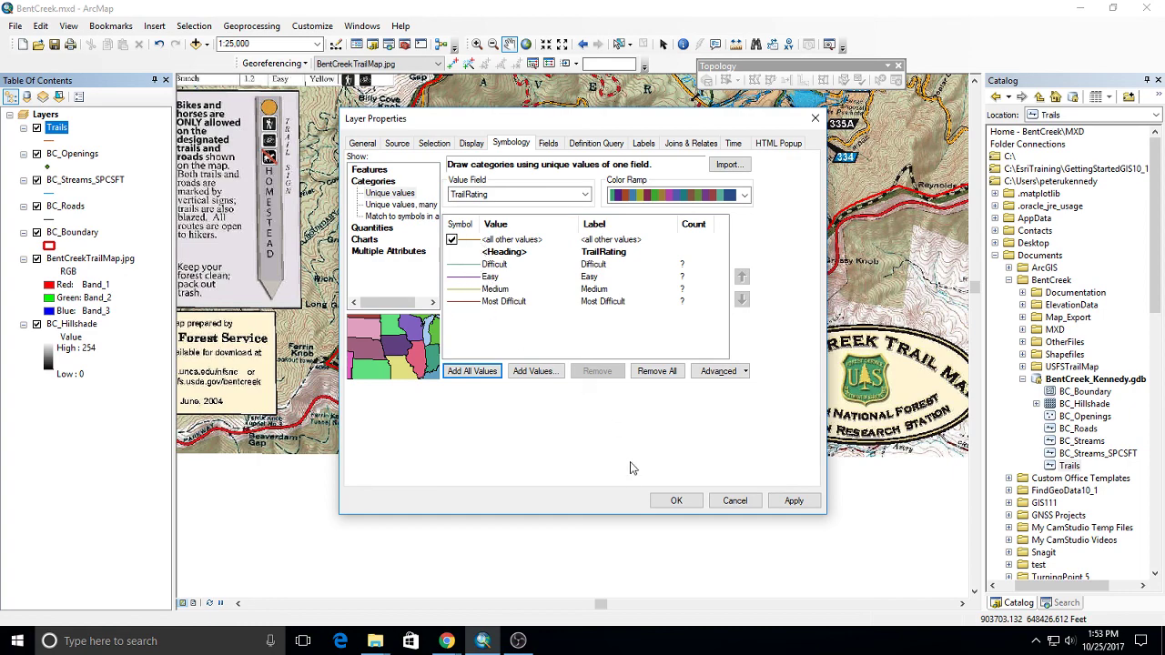
pyautogui.click(678, 501)
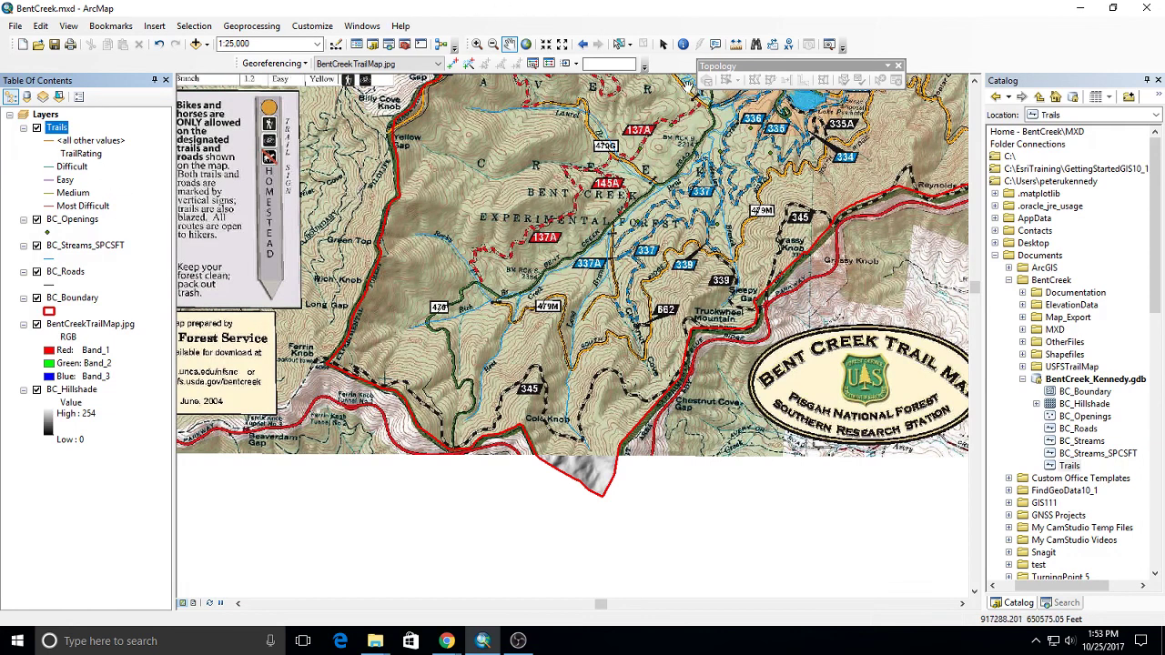
# Step: Show the Editor toolbar and start an editing session
pyautogui.click(335, 46)
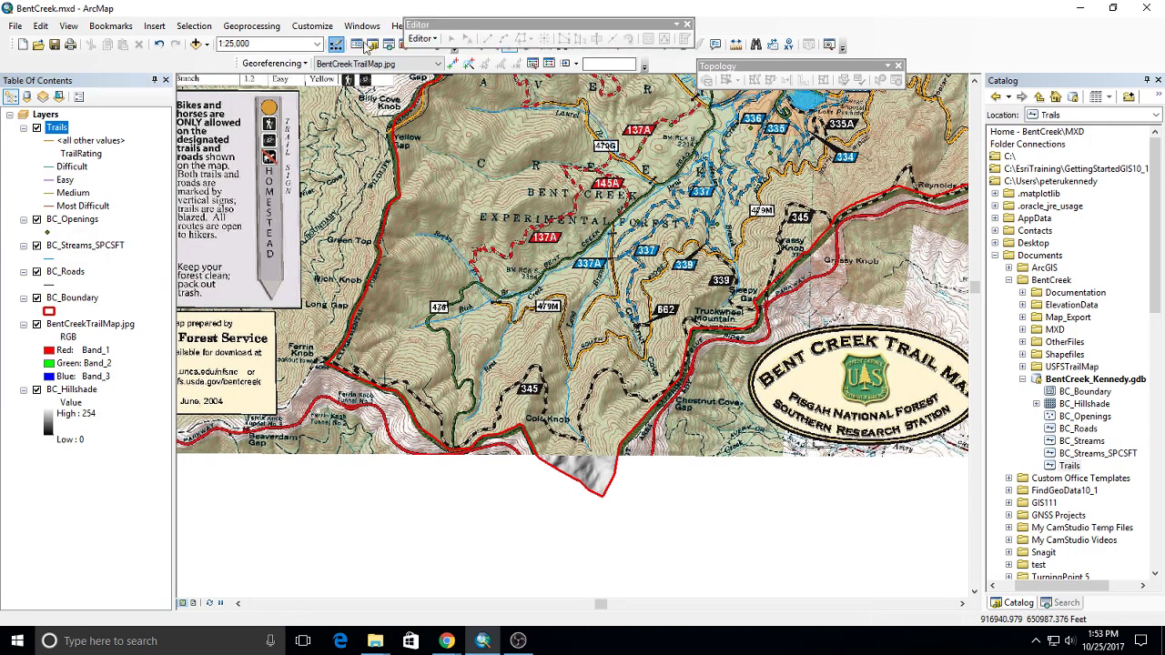
pyautogui.click(421, 39)
pyautogui.click(455, 49)
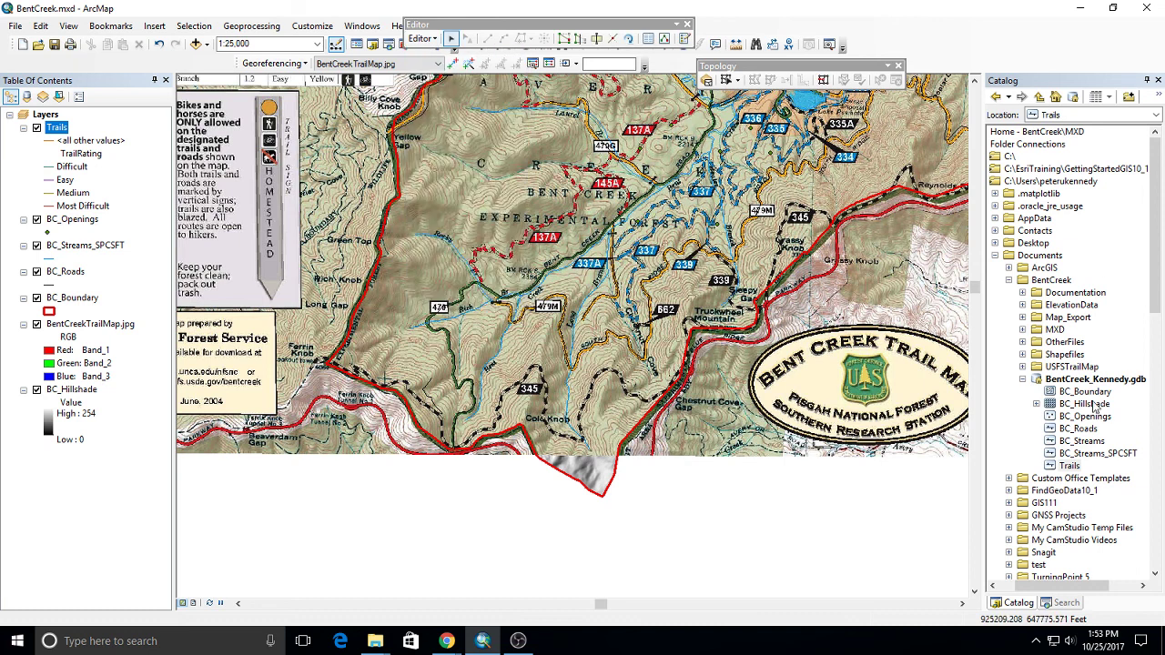
# Step: Pick the Easy trail template in Create Features and zoom to the trails near Lake Powhatan
pyautogui.click(423, 39)
pyautogui.moveTo(478, 272)
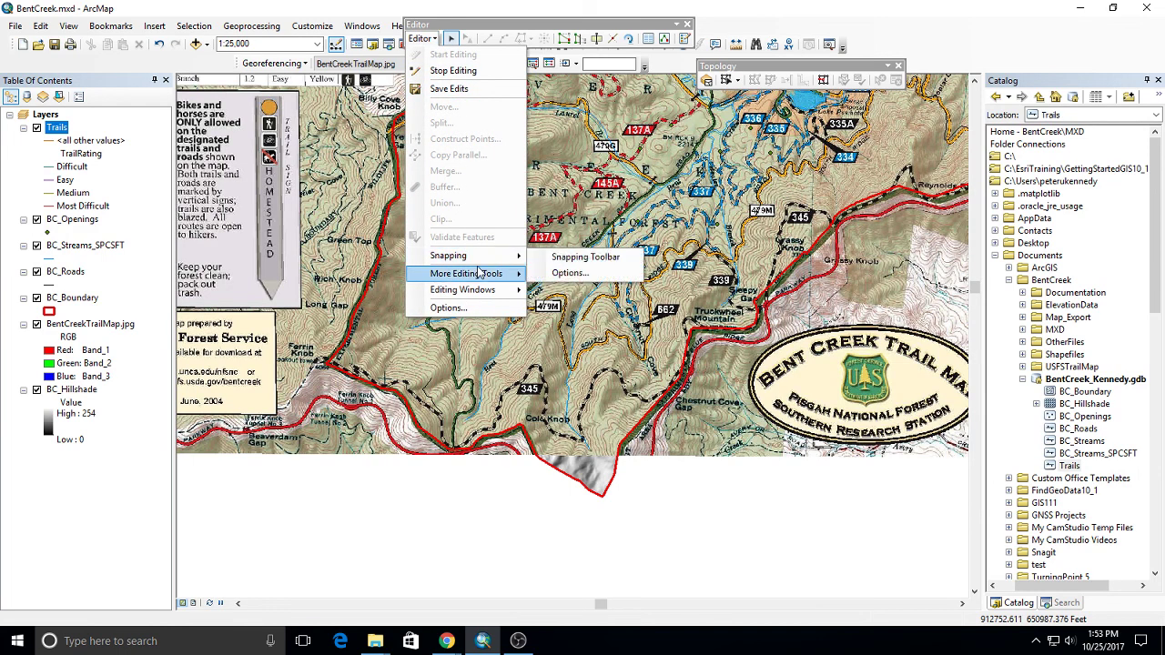
pyautogui.click(562, 293)
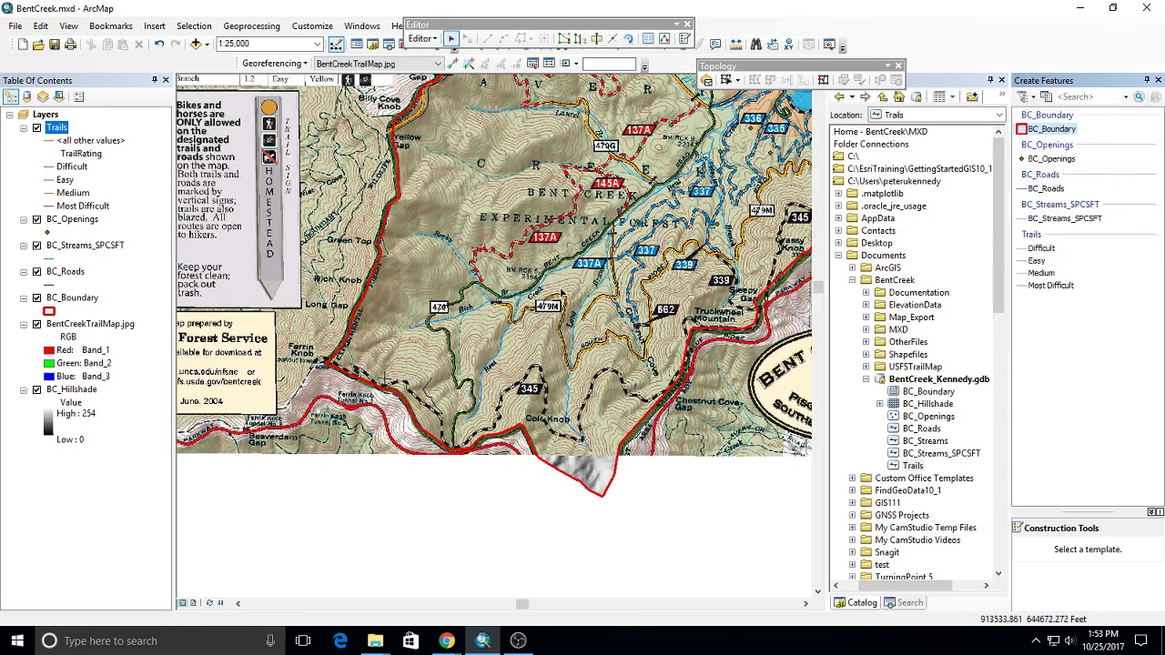
pyautogui.click(1035, 260)
pyautogui.moveTo(764, 150); pyautogui.dragTo(514, 314)
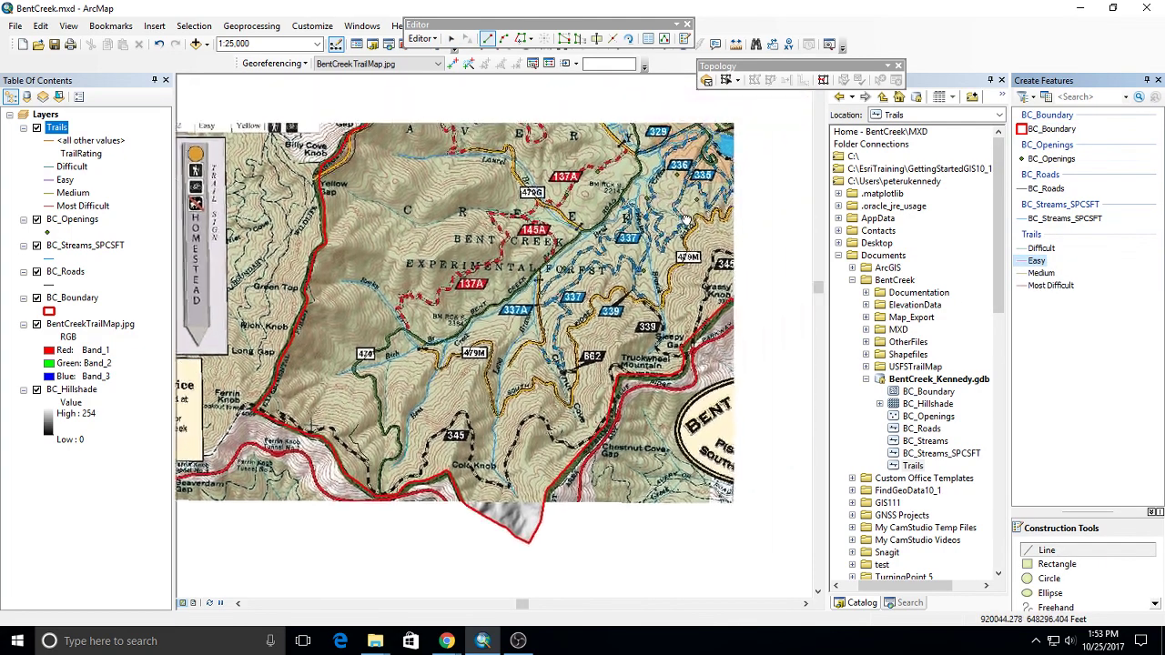
pyautogui.scroll(-2, 546, 273)
pyautogui.scroll(5, 570, 244)
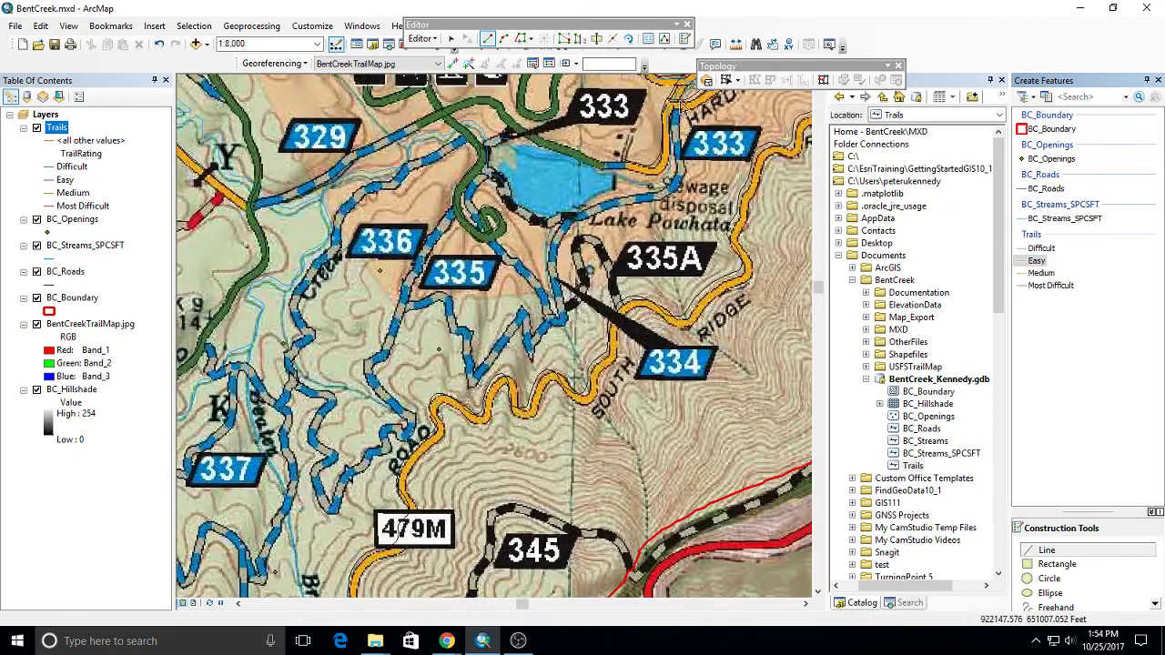
# Step: Trace the blue trail south of Lake Powhatan with line vertices, from the lake edge to its western bend
pyautogui.click(677, 100)
pyautogui.click(678, 181)
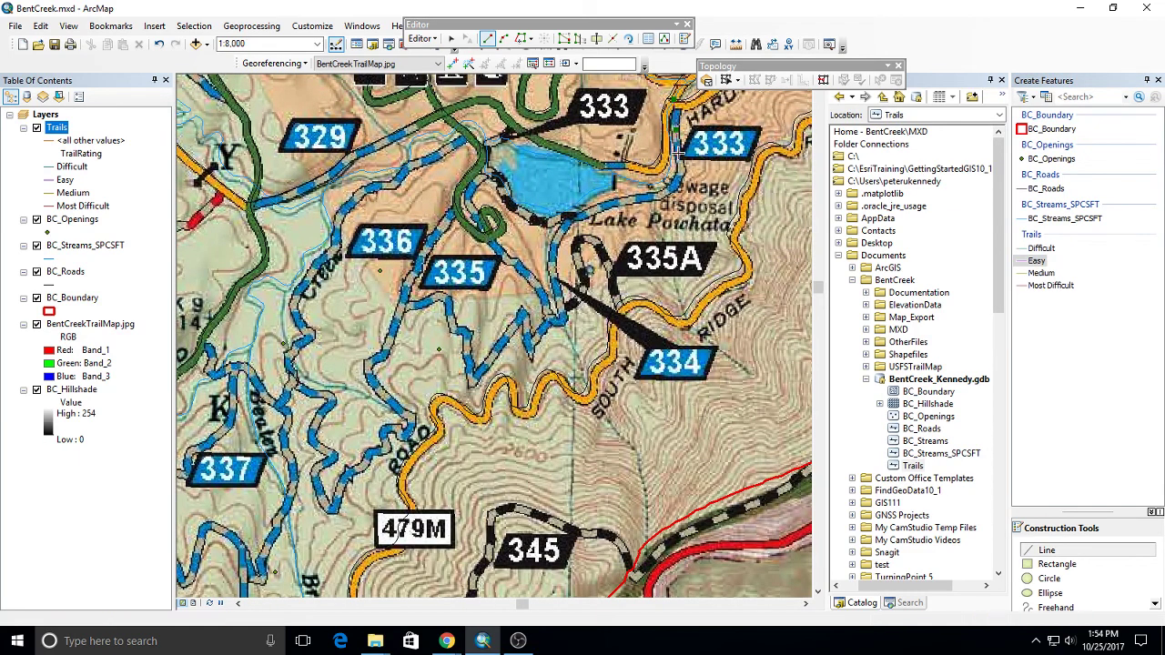
pyautogui.click(608, 208)
pyautogui.click(580, 219)
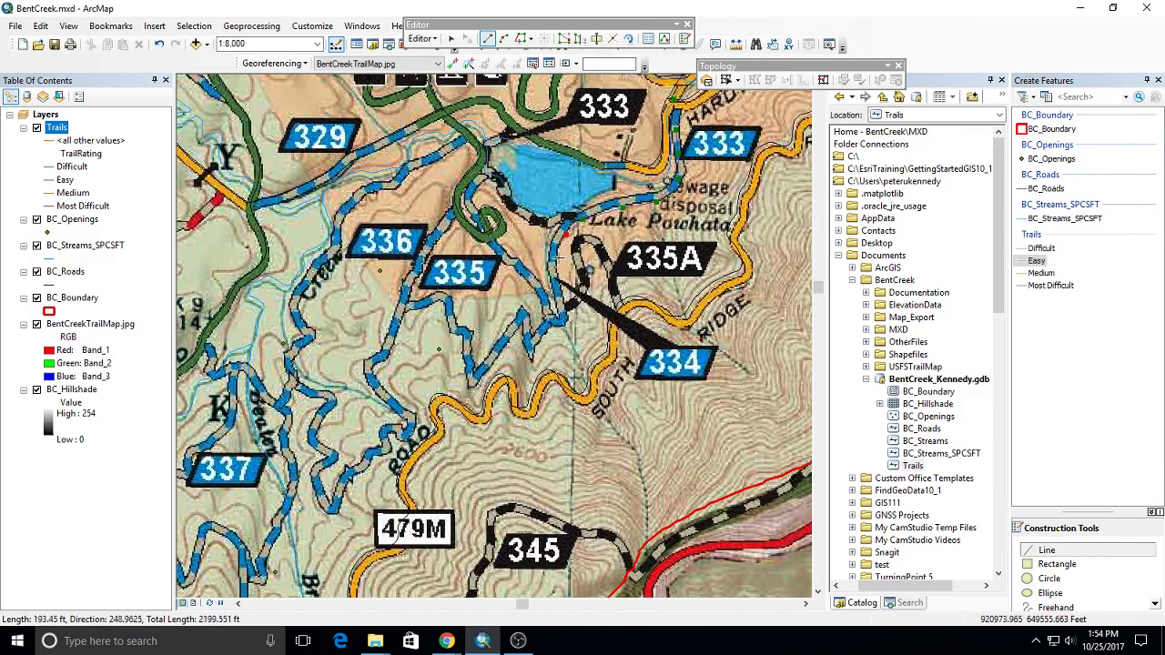
pyautogui.click(557, 251)
pyautogui.click(560, 296)
pyautogui.click(552, 321)
pyautogui.click(531, 343)
pyautogui.click(515, 321)
pyautogui.click(499, 336)
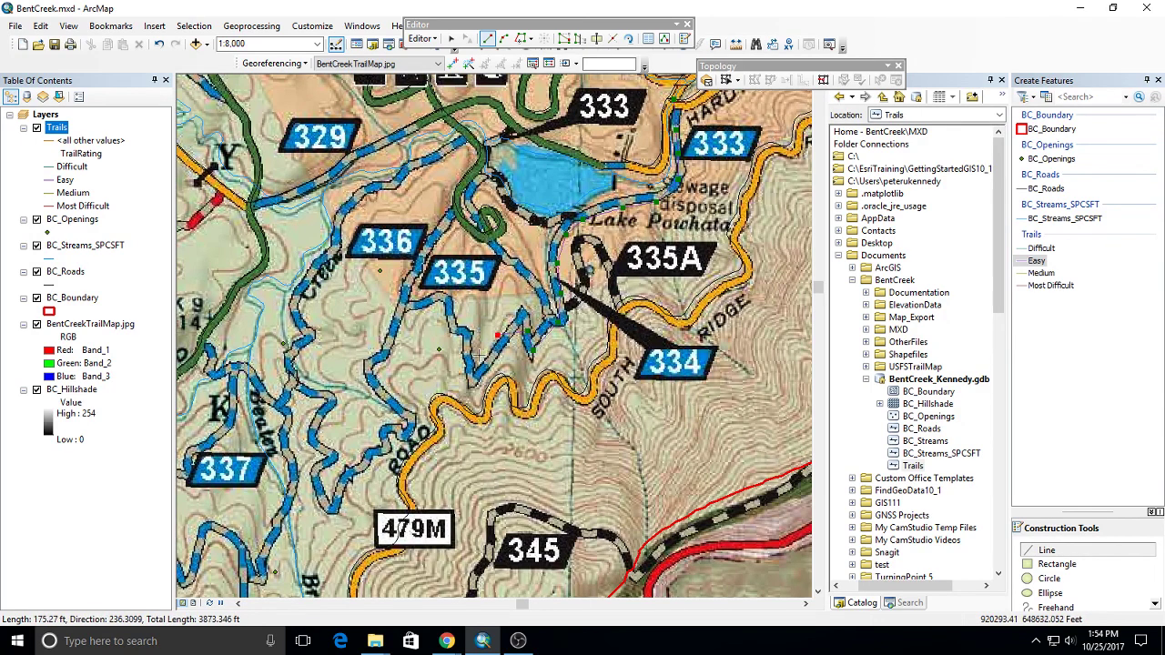
pyautogui.click(470, 363)
pyautogui.click(449, 314)
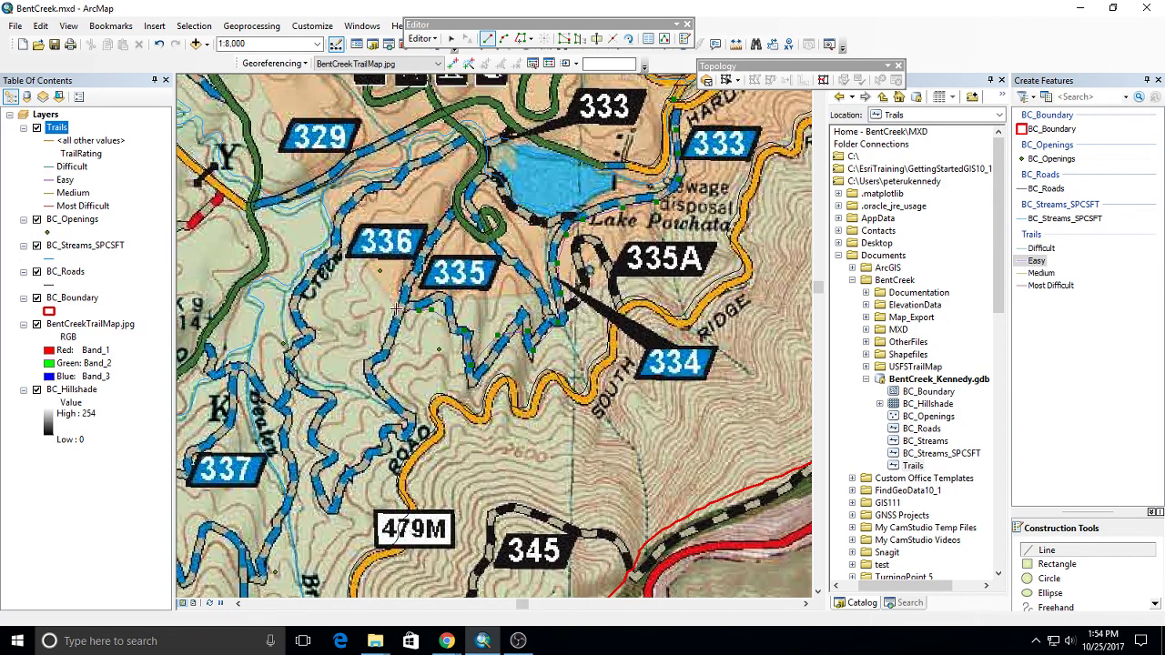
pyautogui.doubleClick(397, 309)
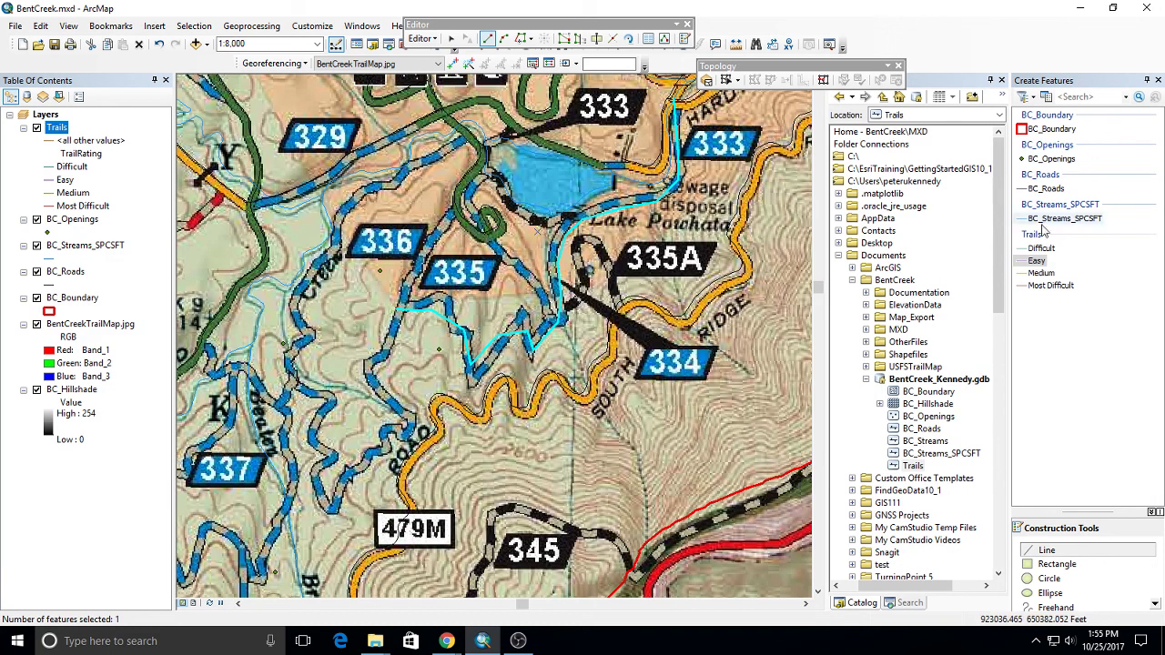
# Step: Check the new trail's TrailRating in the Attributes window and keep it as Easy
pyautogui.click(648, 38)
pyautogui.click(1101, 287)
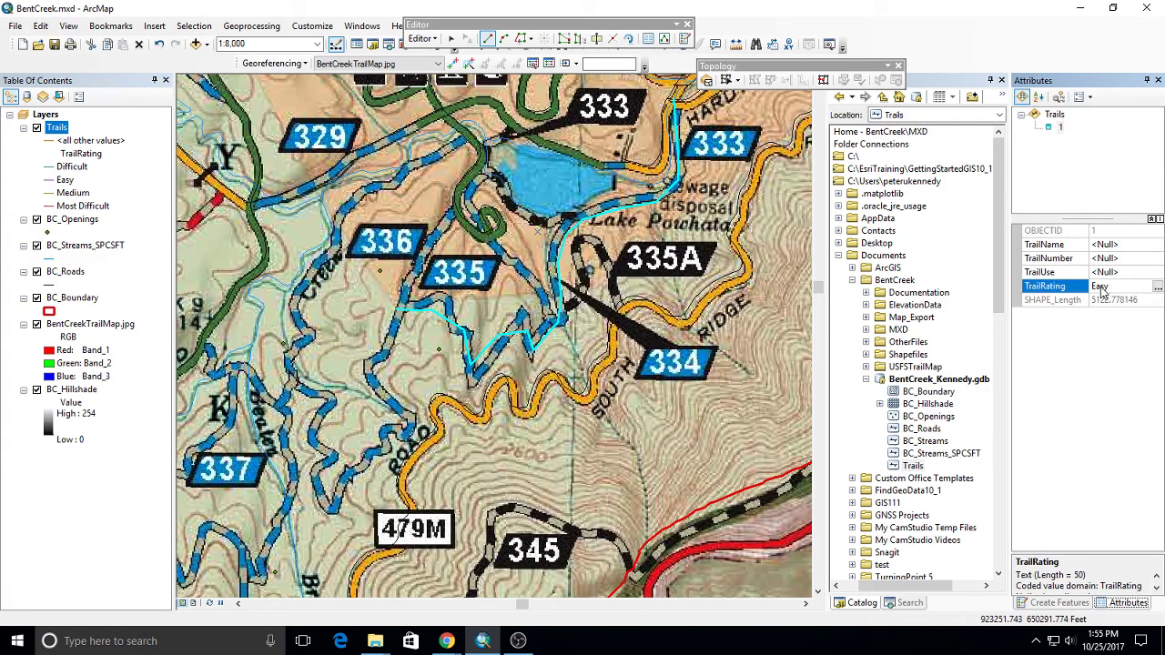
pyautogui.click(1103, 287)
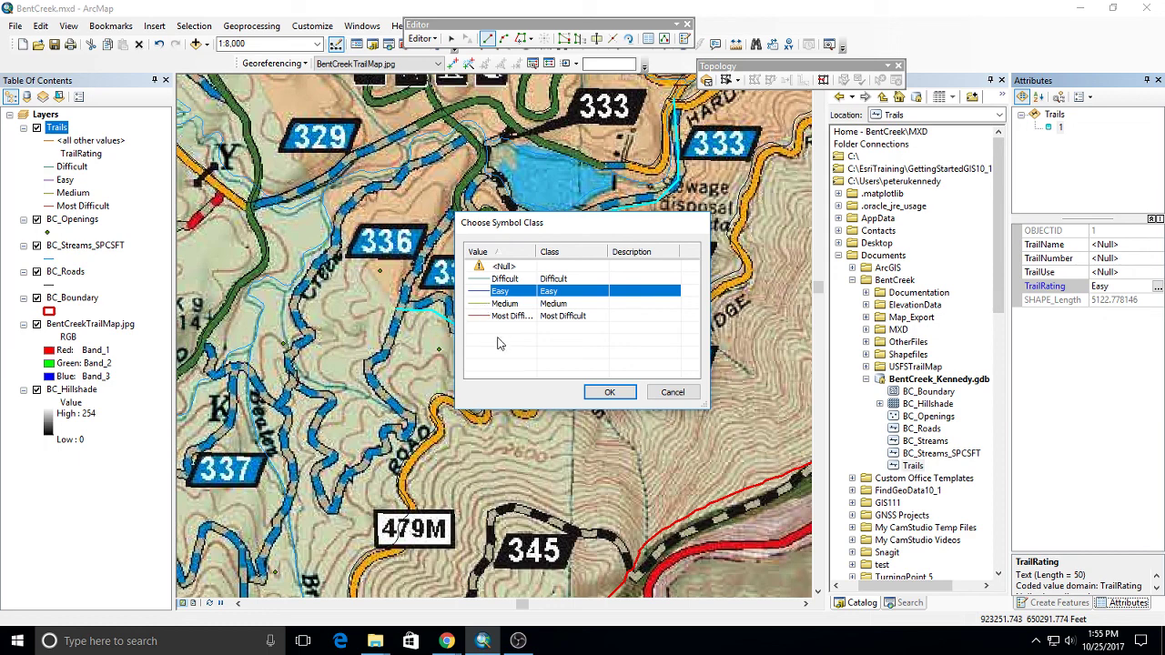
pyautogui.click(609, 392)
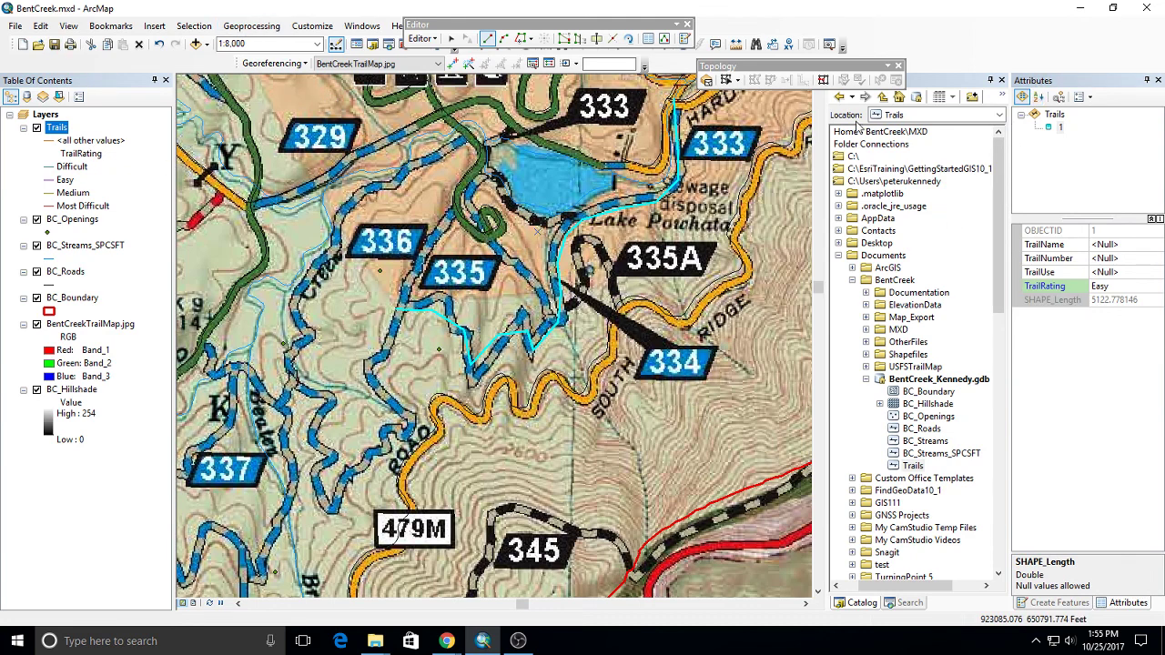
# Step: Stop editing and save the edits to the newly digitized trail
pyautogui.click(421, 38)
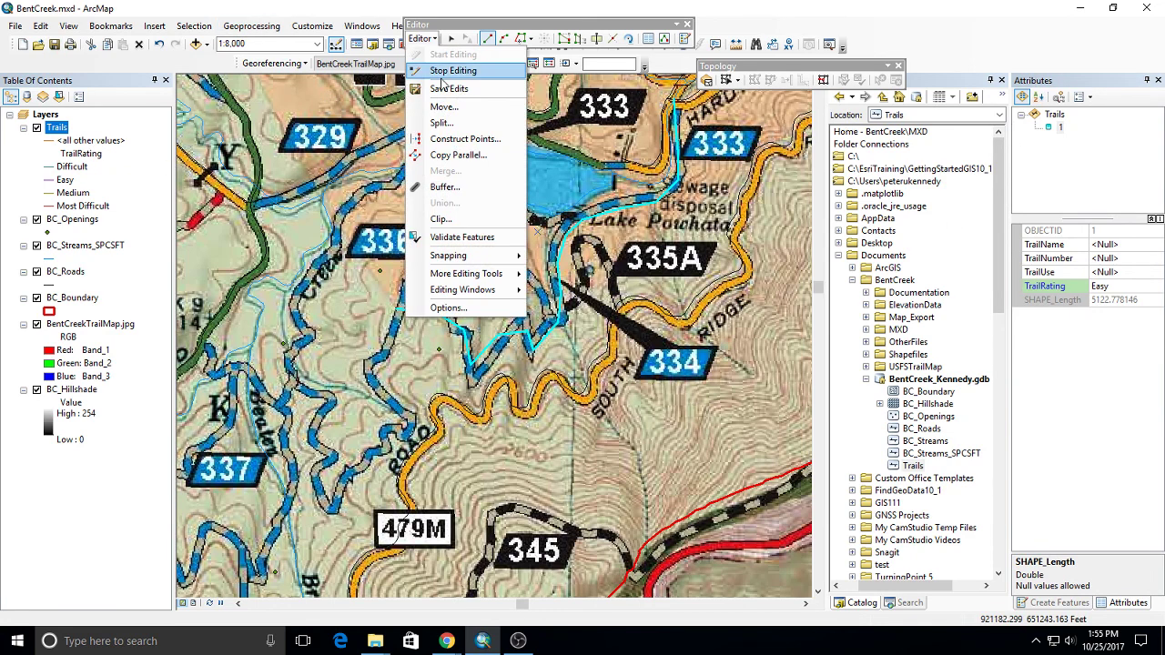
pyautogui.click(446, 41)
pyautogui.click(531, 369)
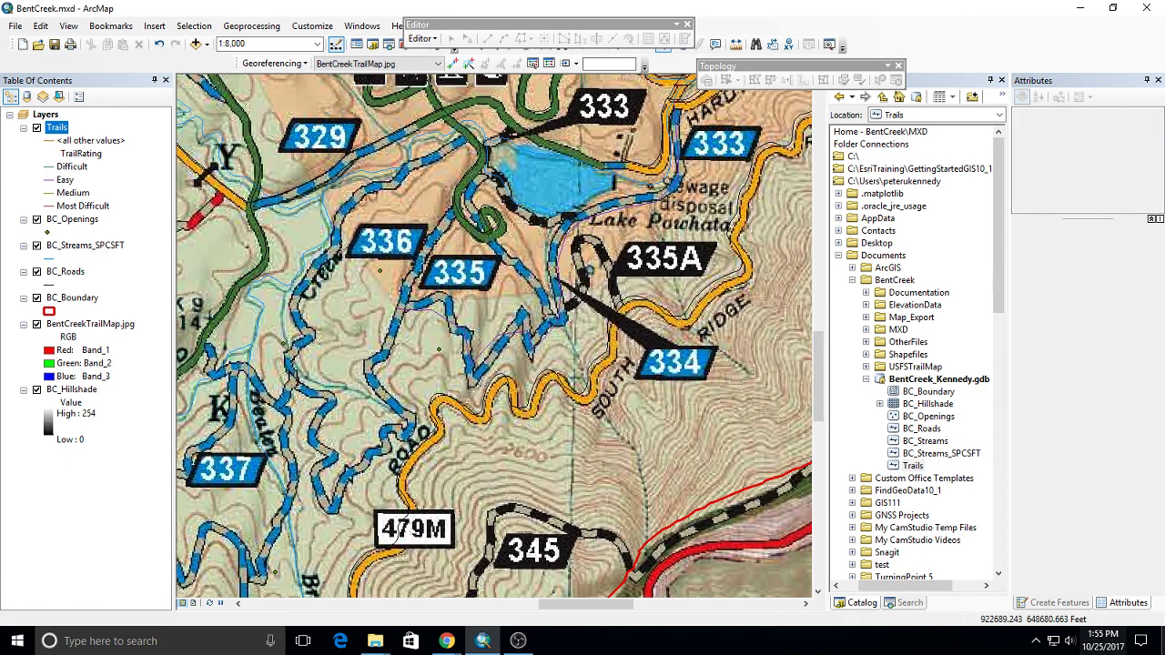
pyautogui.click(517, 640)
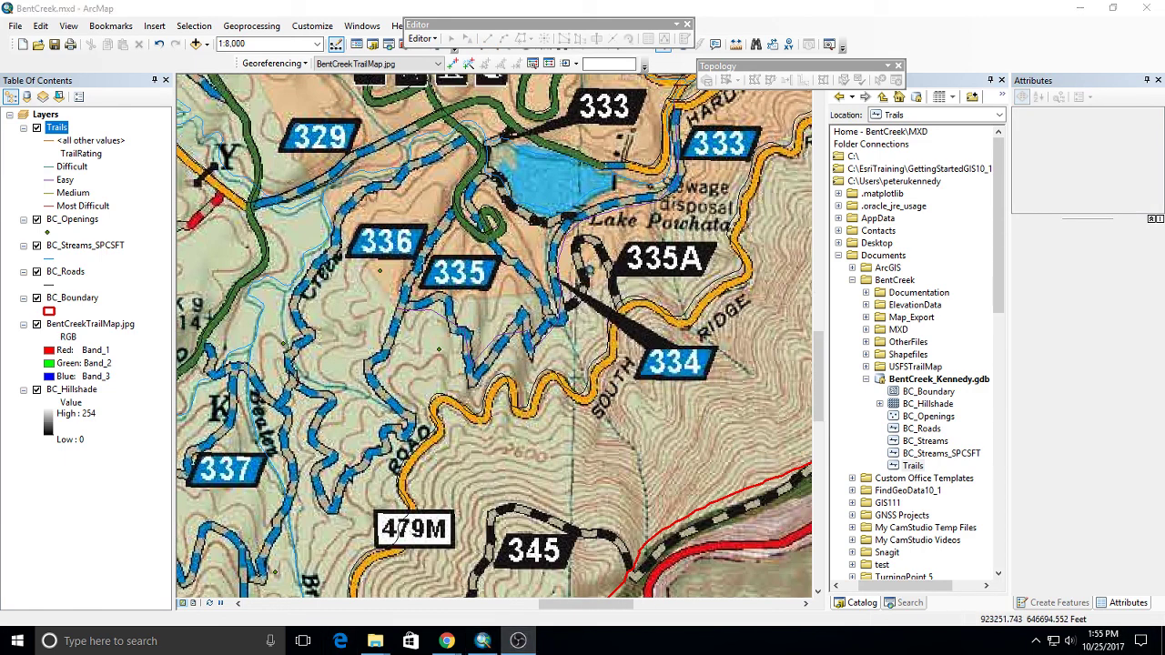